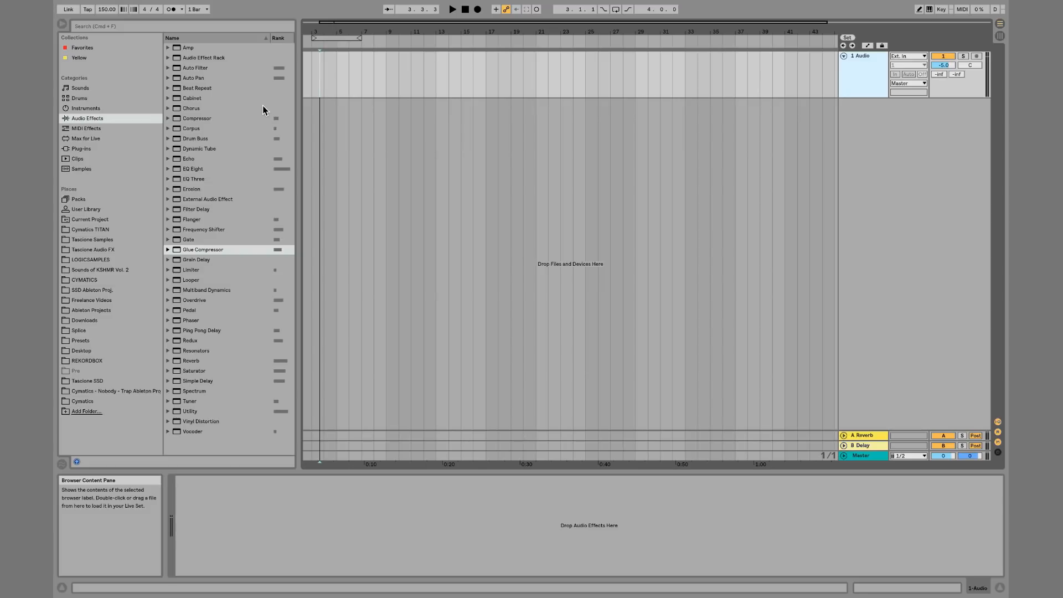
Load the Echo audio effect onto the audio track
double_click(216, 158)
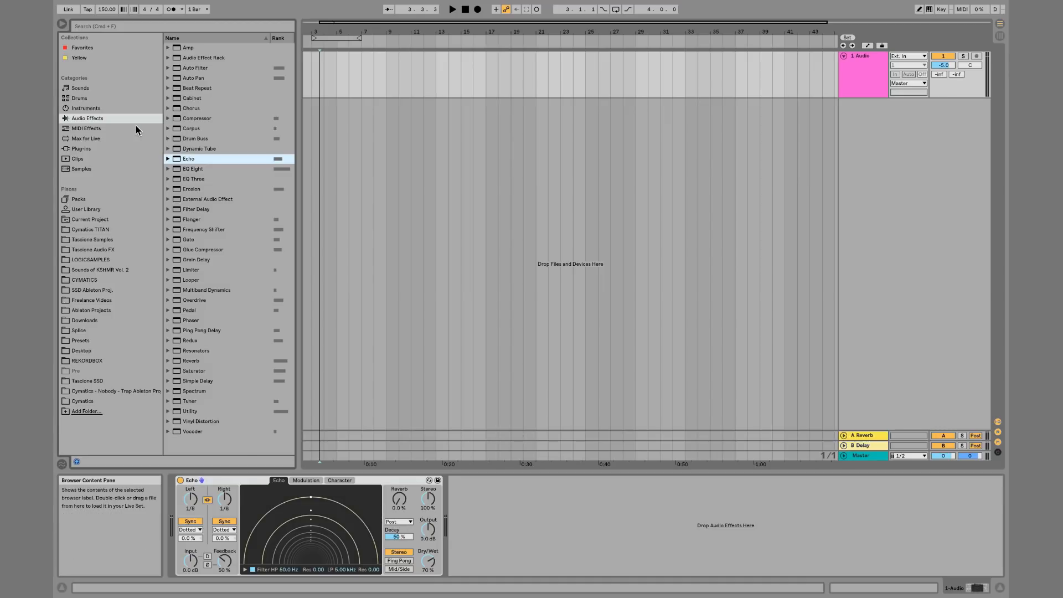
Search the browser for loop
click(150, 25)
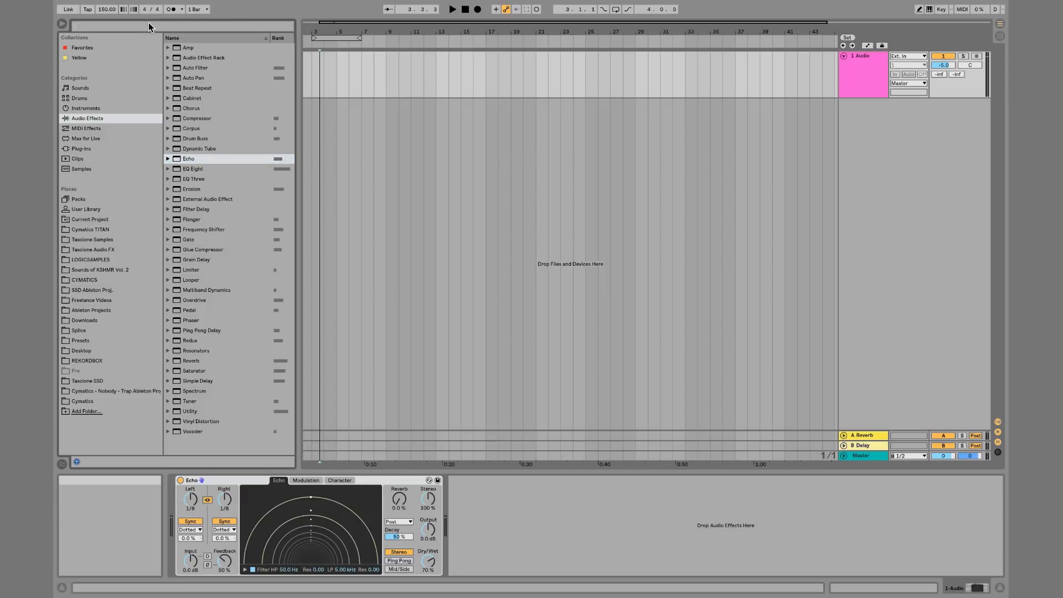
text(loop)
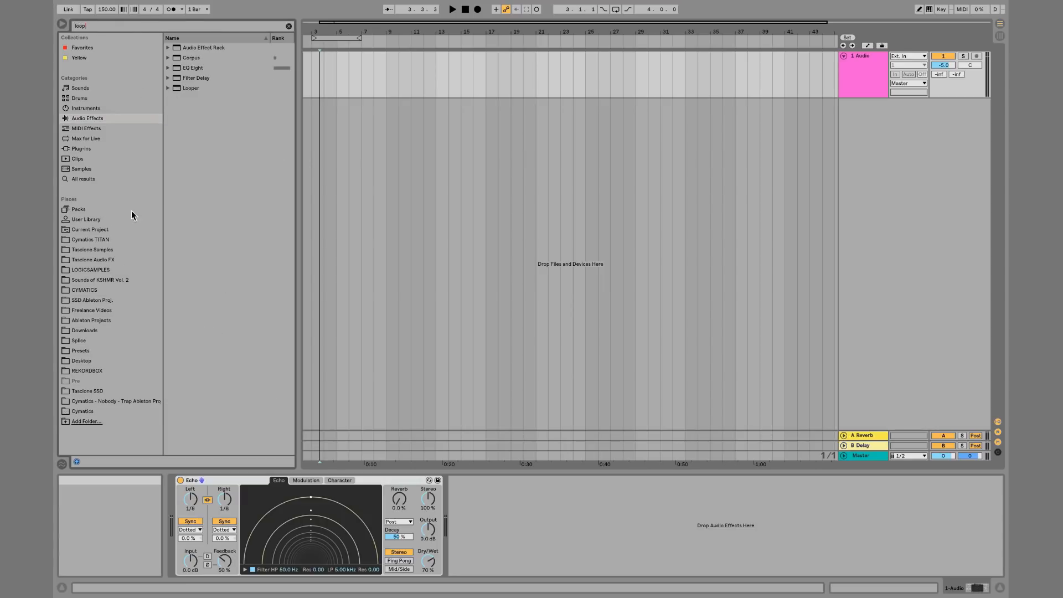
Browse the CYMATICS Vocal Chops Vol 1 samples and place a vocal loop onto the audio track
click(111, 290)
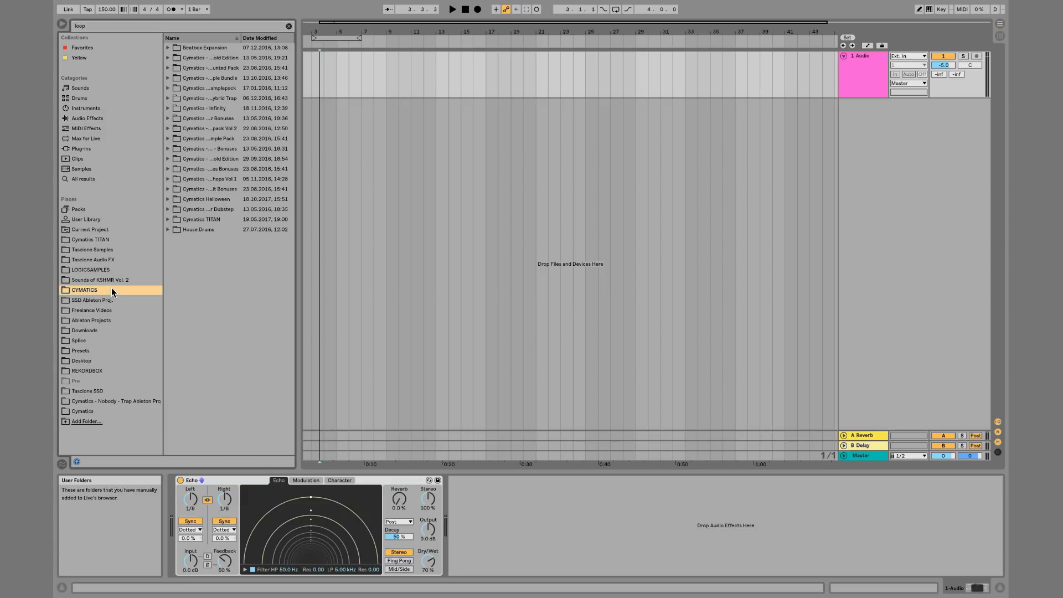
click(168, 190)
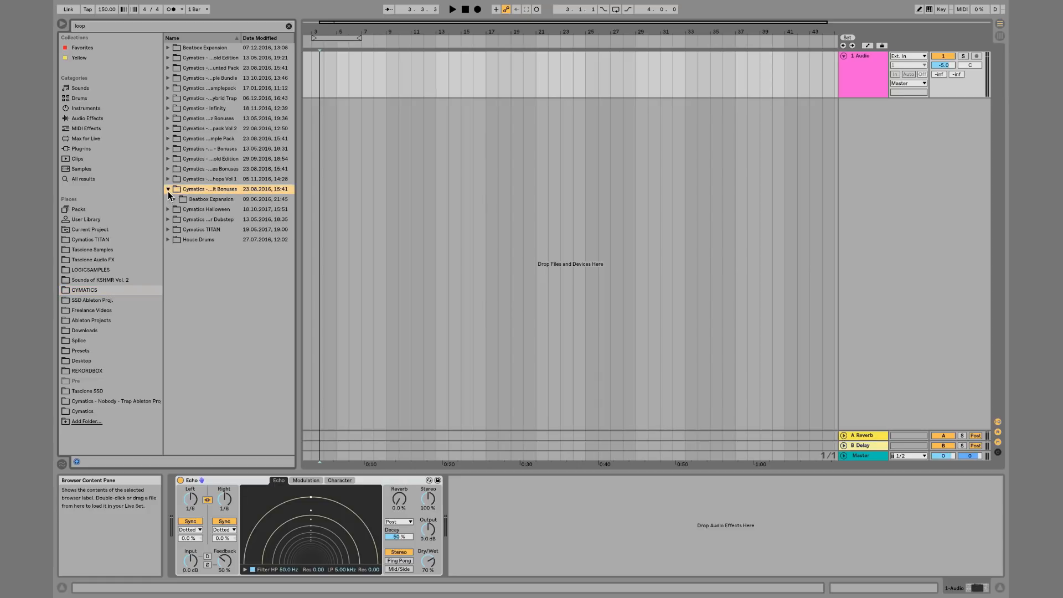
key(Up)
key(Right)
key(Down)
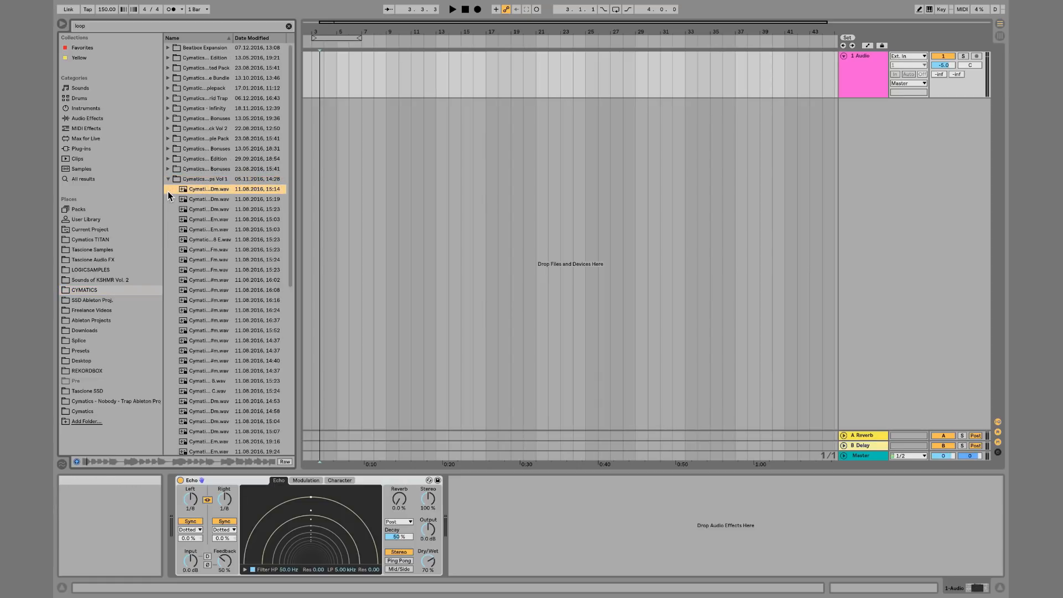
key(Down)
click(233, 300)
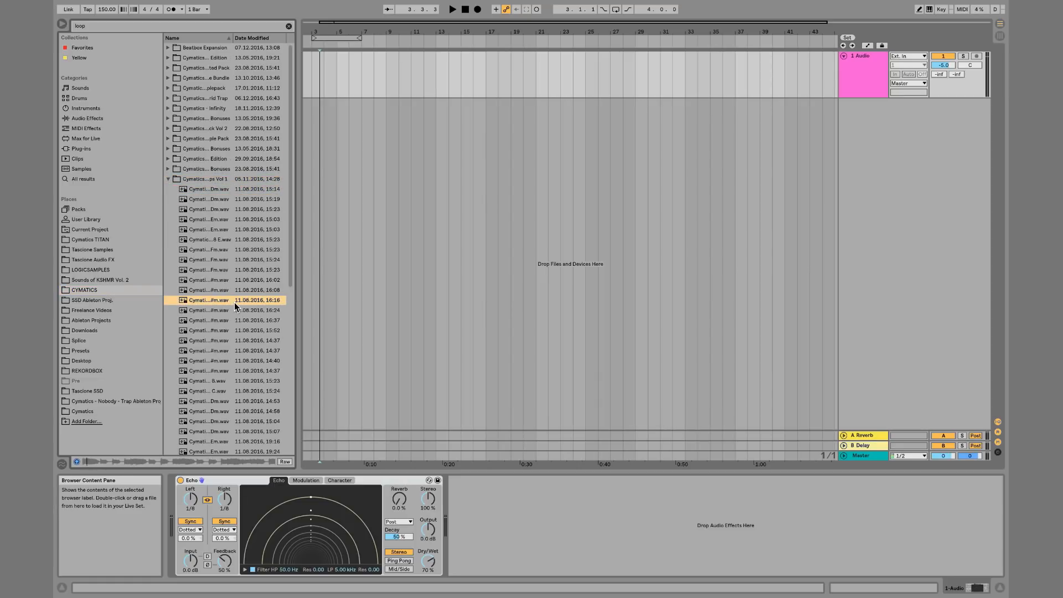
click(211, 330)
key(Down)
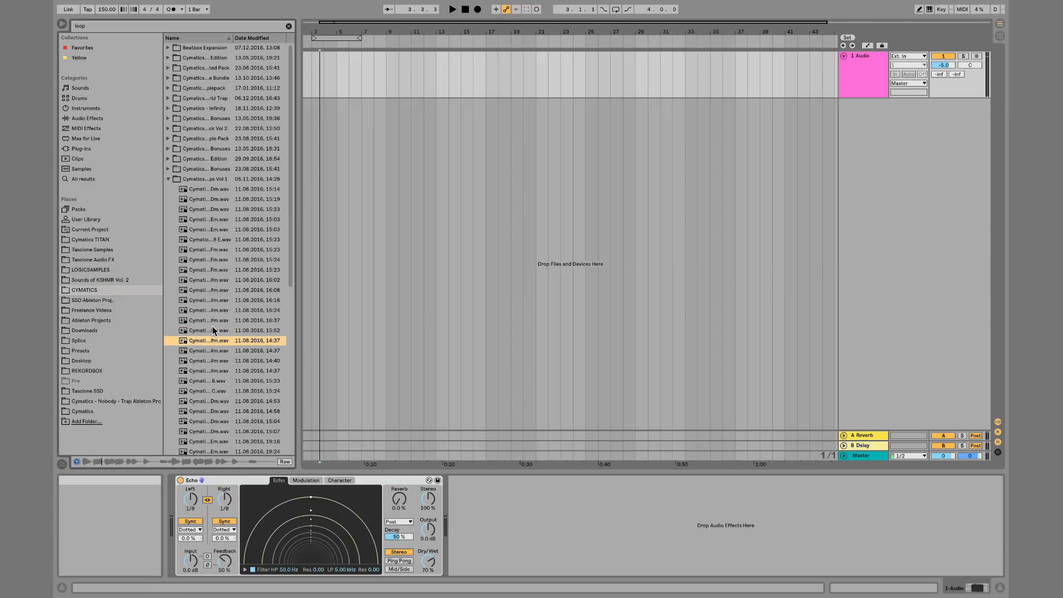
drag(218, 341, 304, 62)
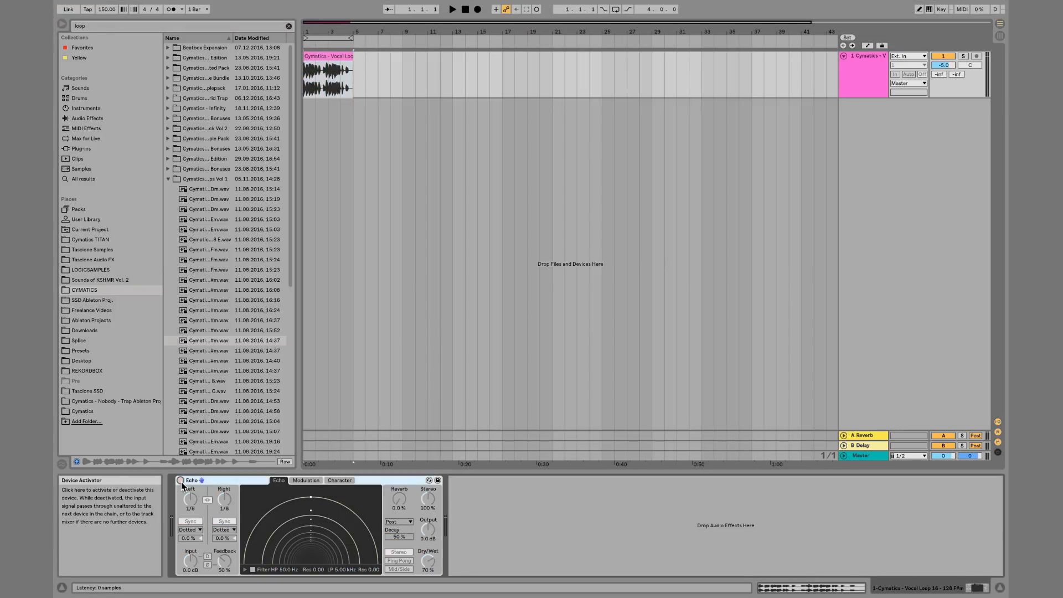
Play the vocal loop, open it in clip view and set the project tempo to 118
key(space)
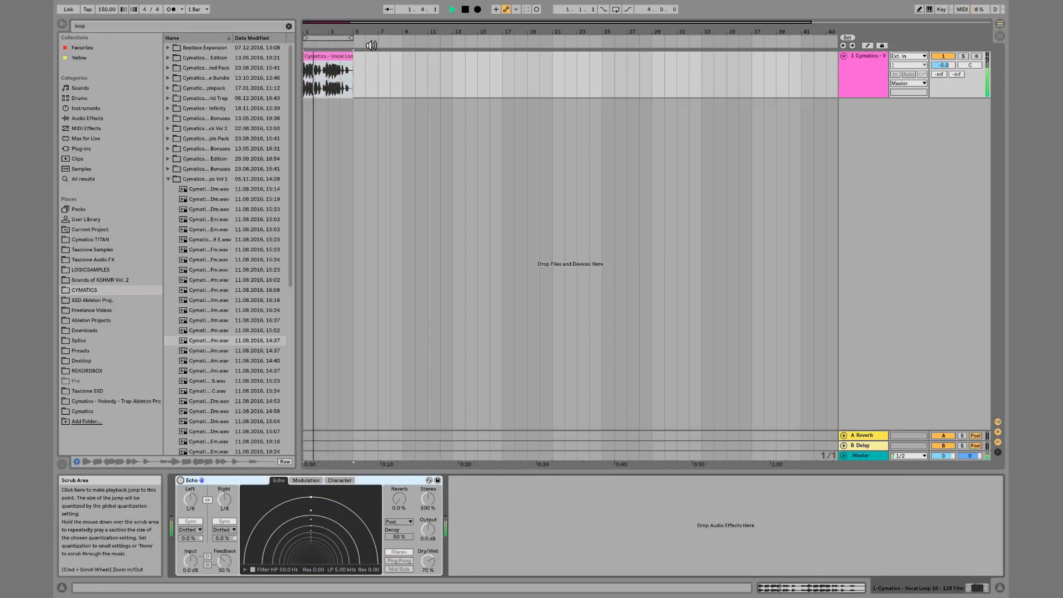
double_click(331, 54)
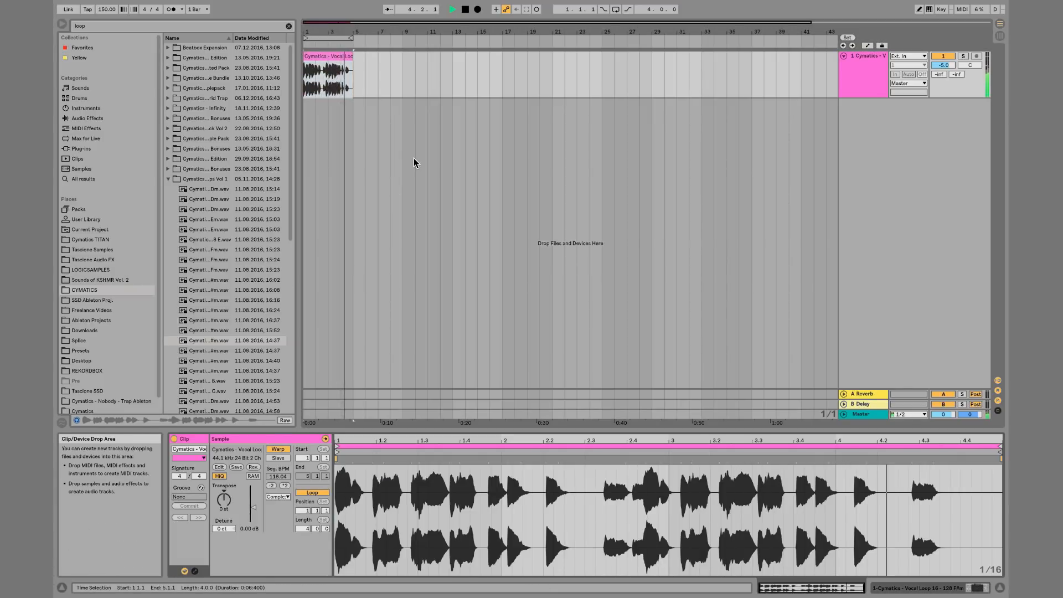
key(space)
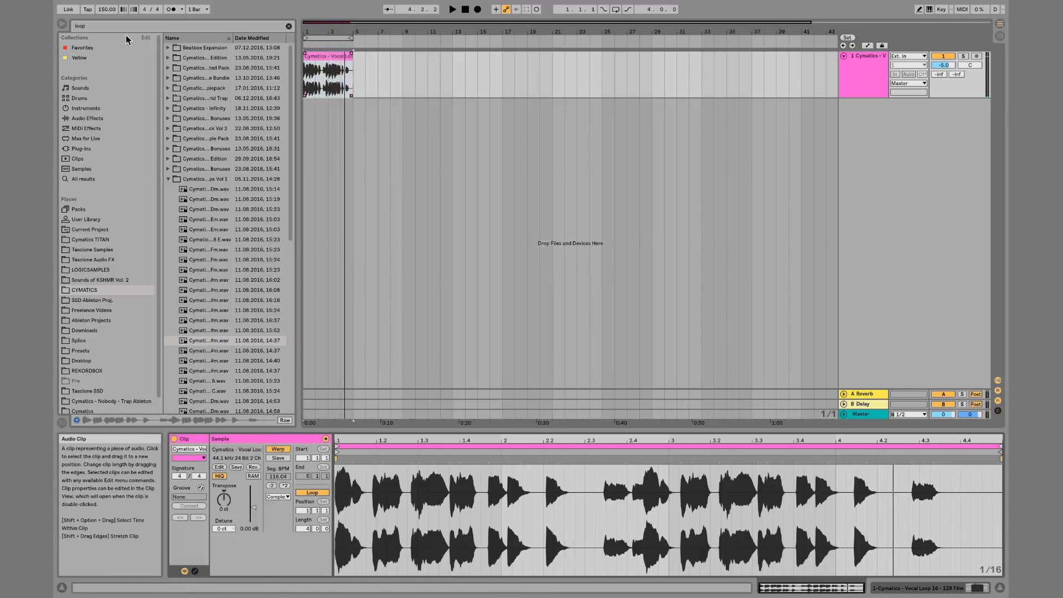
key(Return)
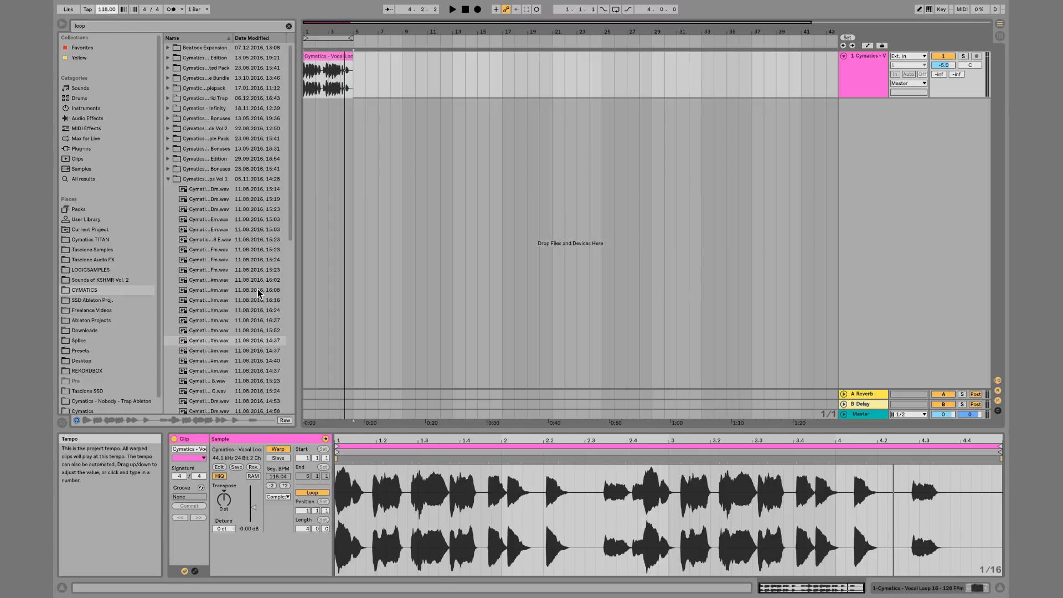
Turn off warping for the vocal clip and play it back
click(278, 449)
key(space)
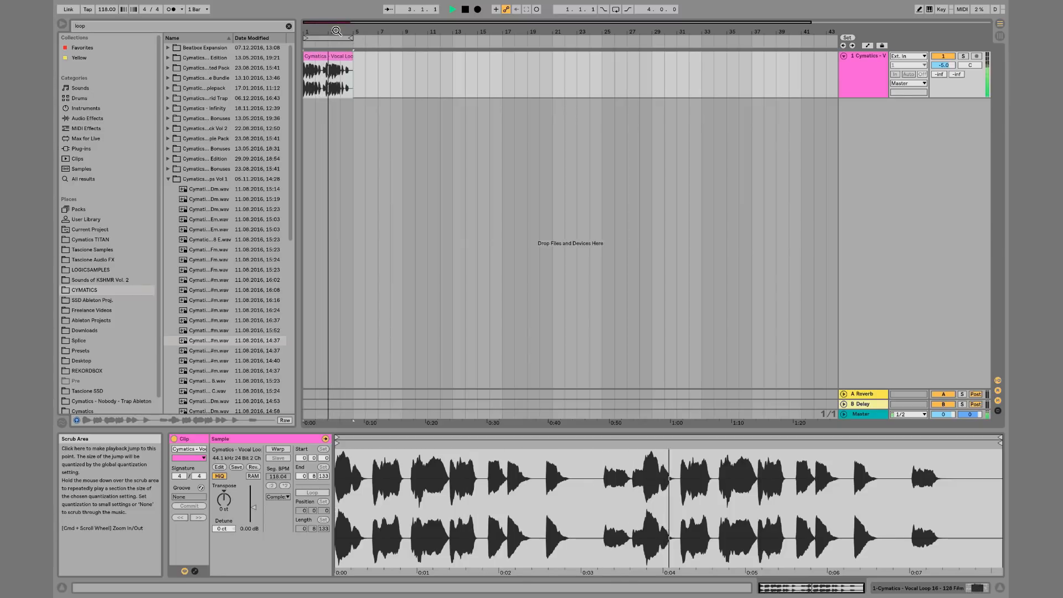
drag(328, 32, 415, 80)
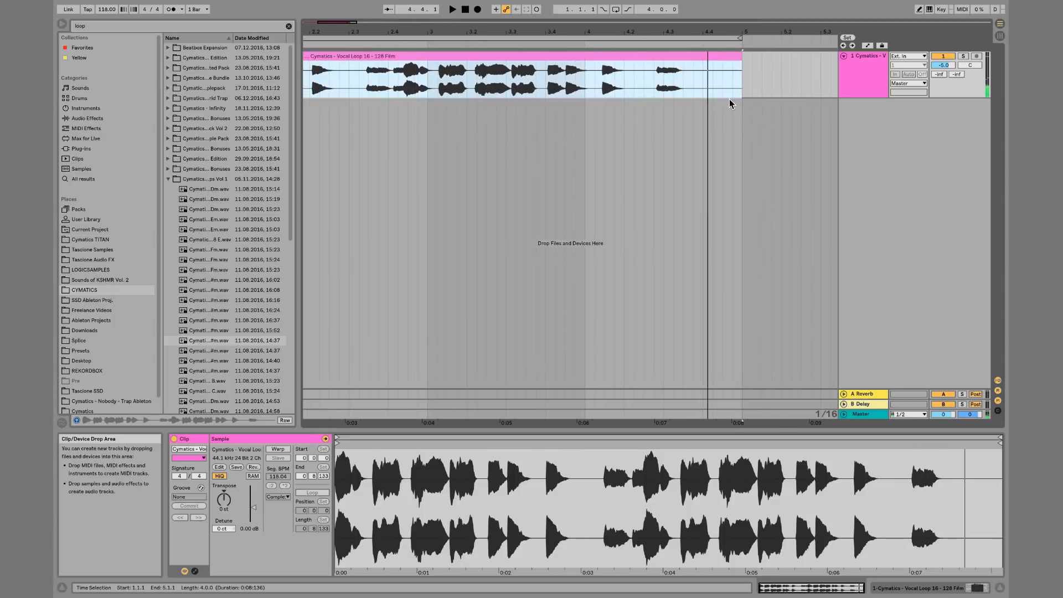
key(space)
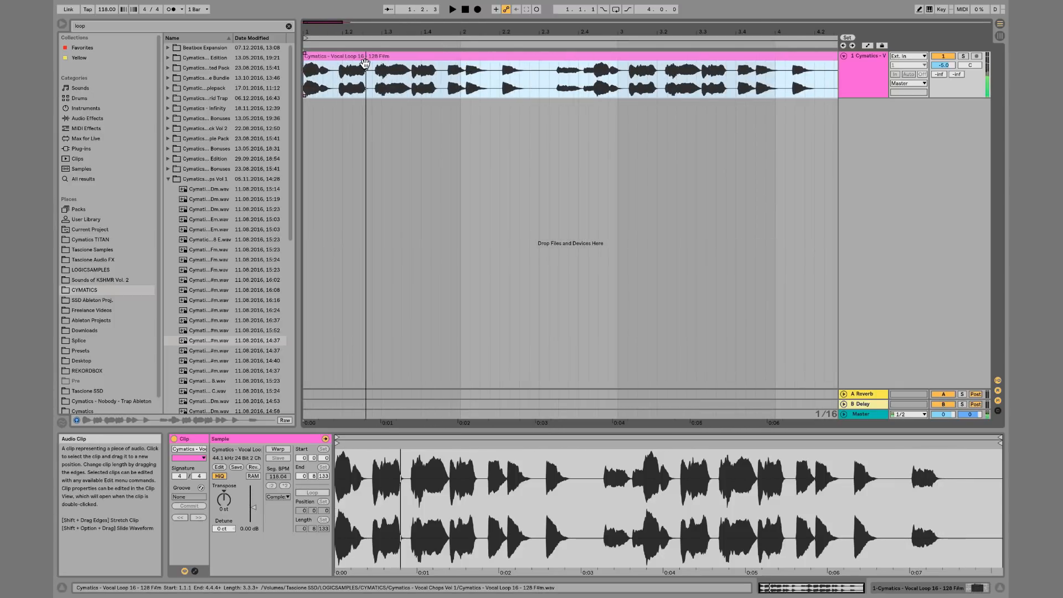
Set the project tempo to 128 BPM and play the vocal loop
drag(107, 9, 107, 11)
key(space)
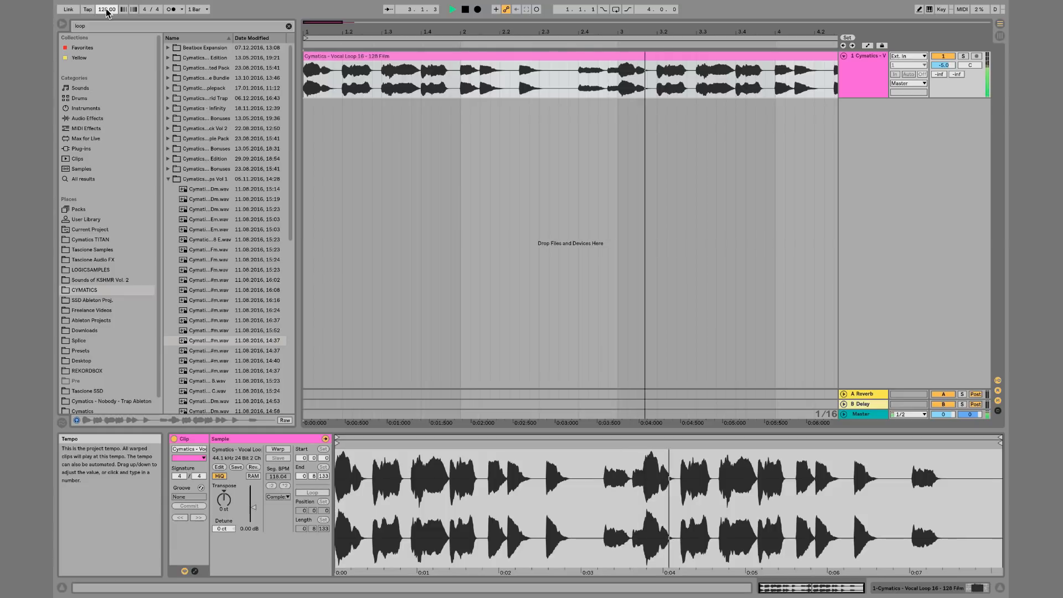
drag(515, 37, 515, 20)
drag(547, 89, 581, 54)
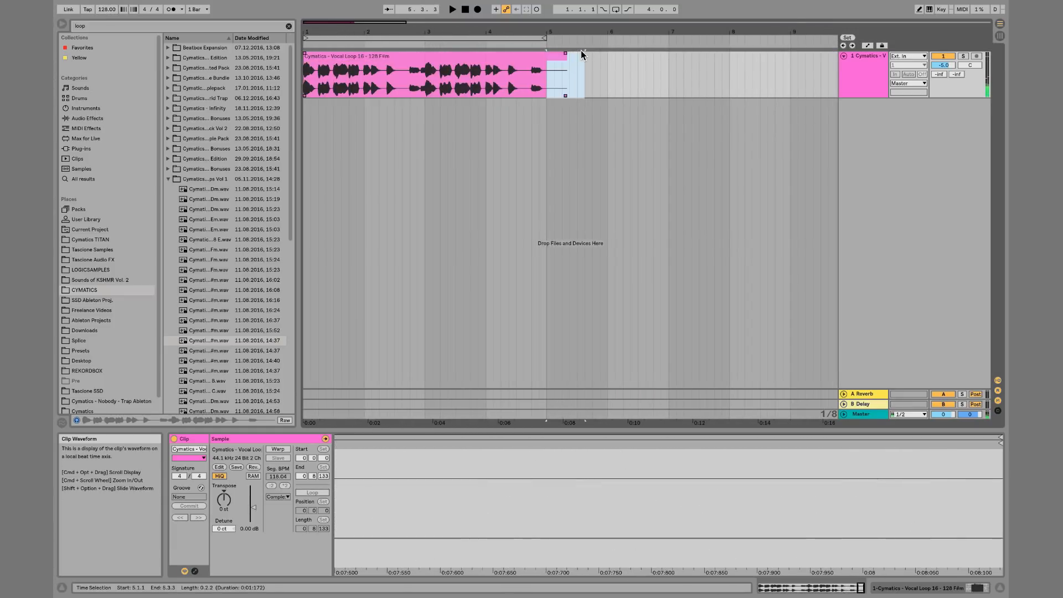
click(856, 79)
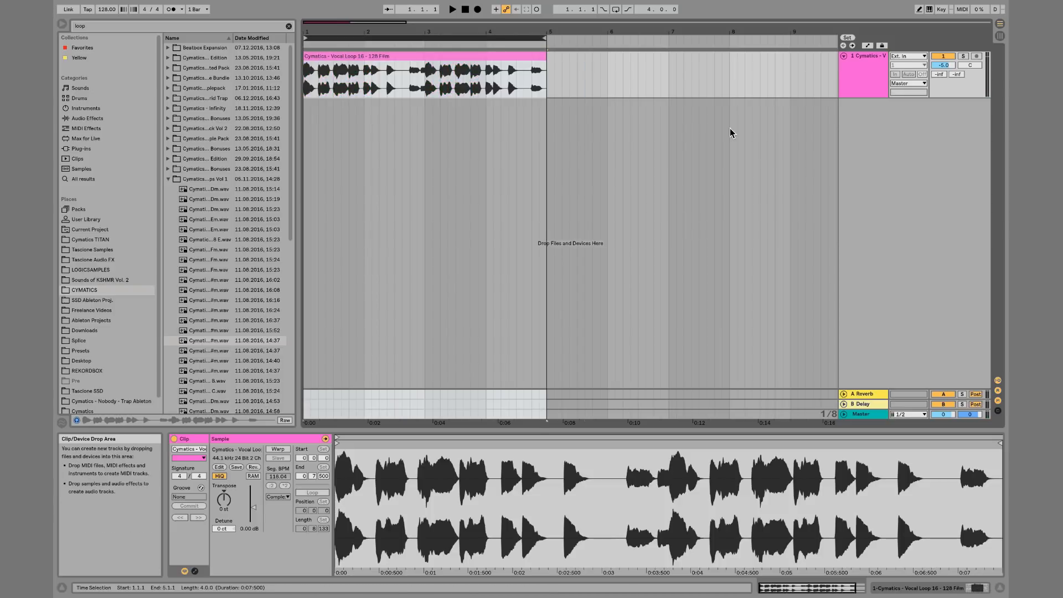
Show the track's device chain and activate the Echo effect while playing the loop
double_click(856, 79)
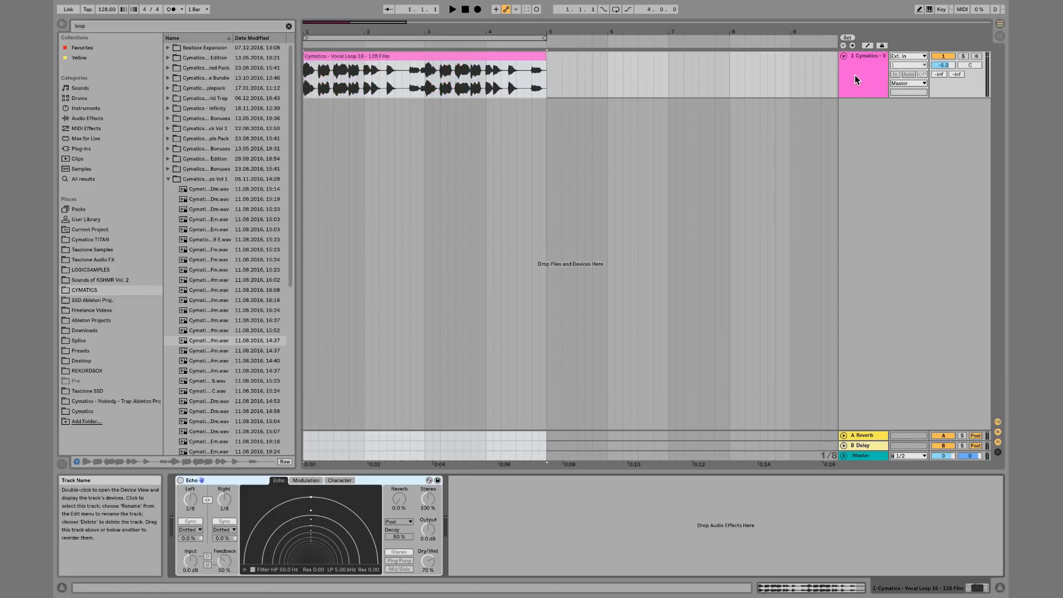
click(180, 480)
key(space)
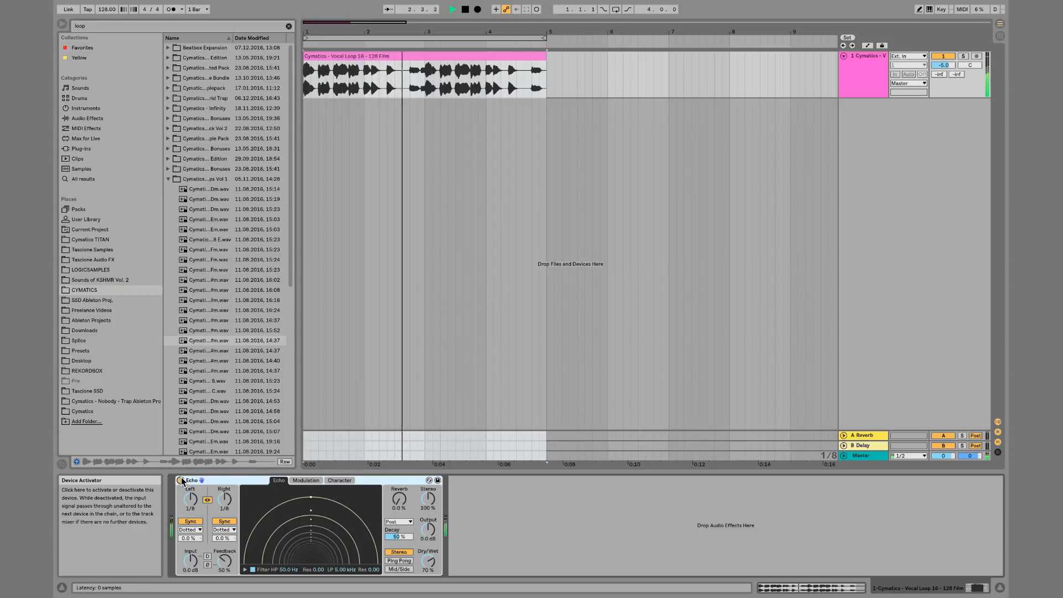
key(space)
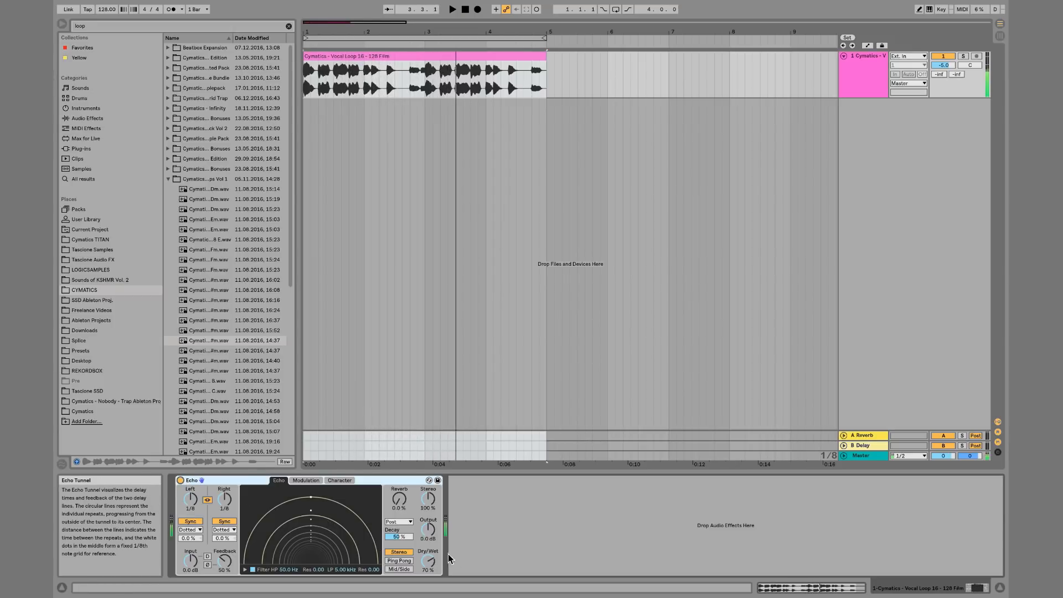
Set Echo's Dry/Wet to 37%
drag(428, 562, 428, 582)
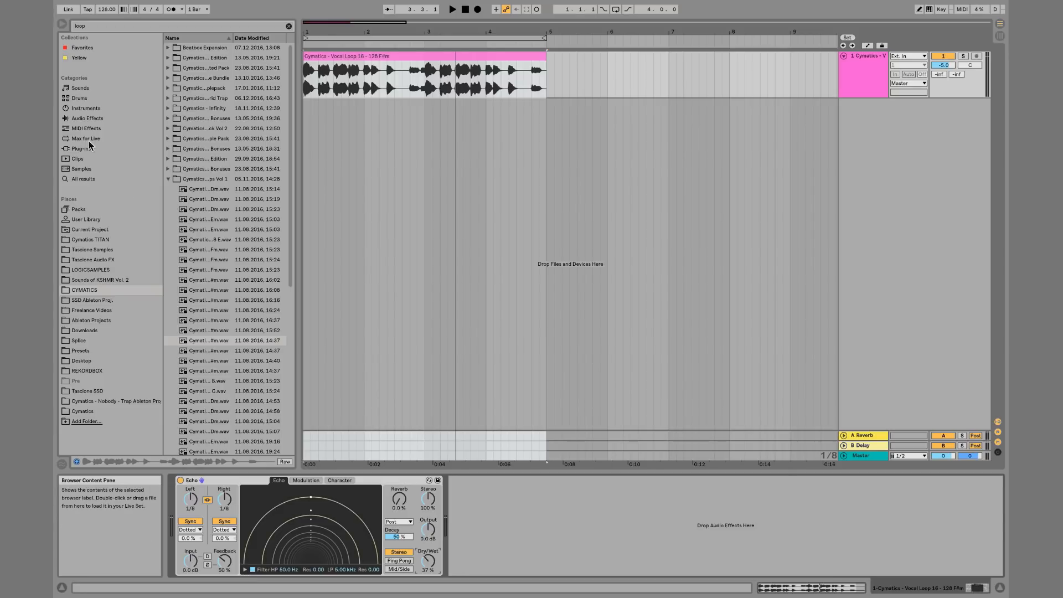
Add a Simple Delay after Echo from the cleared Audio Effects list, then delete it
click(88, 119)
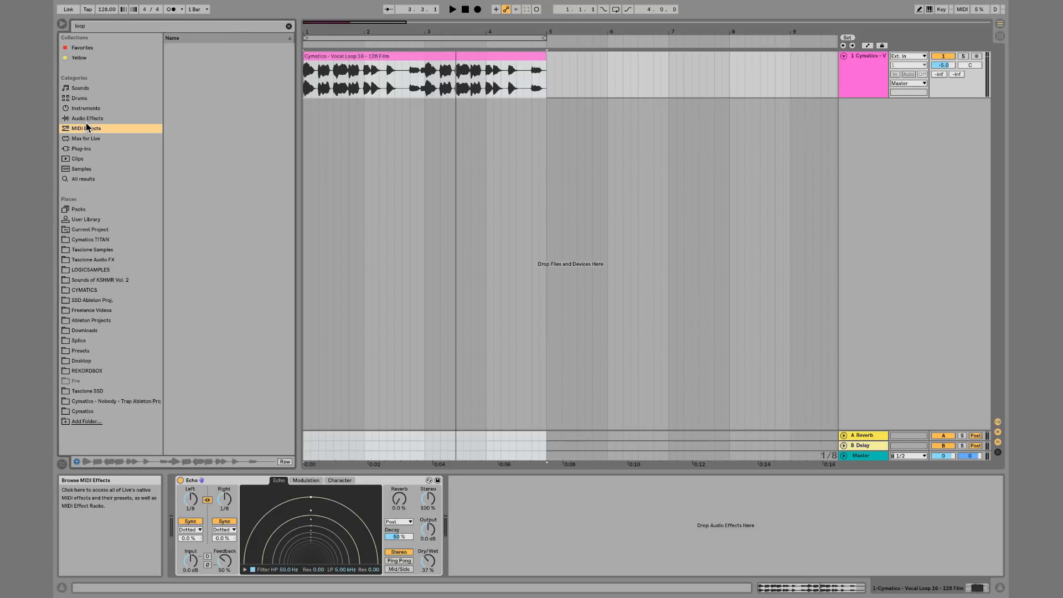
click(289, 26)
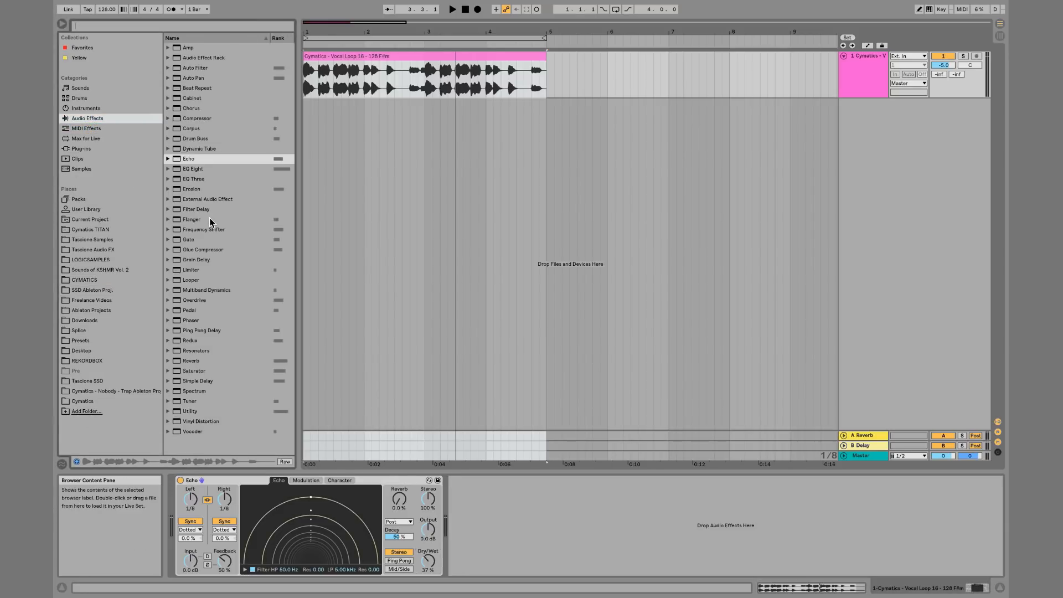
double_click(208, 381)
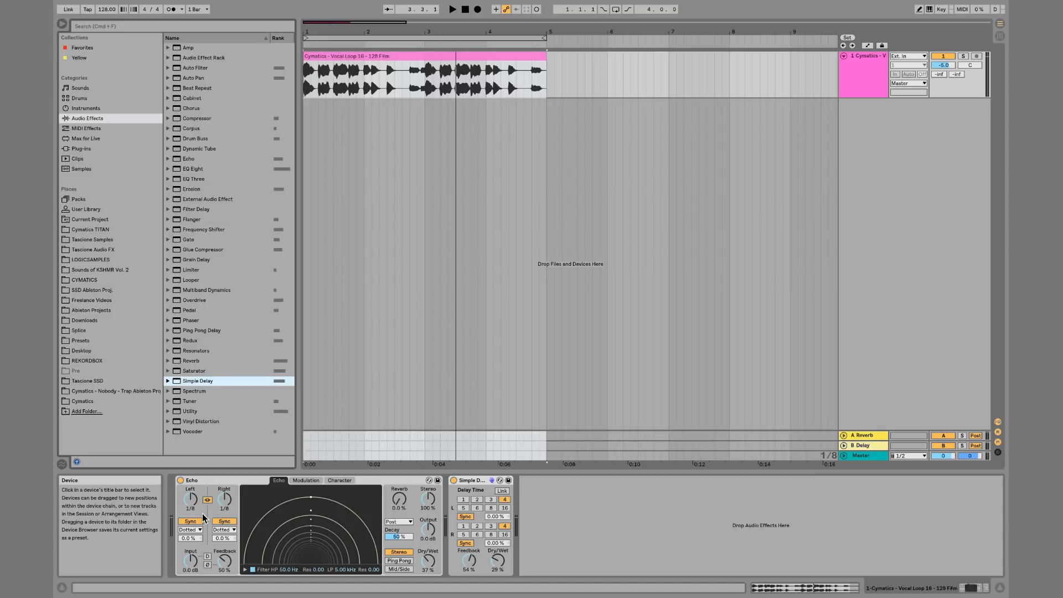
click(475, 480)
key(Delete)
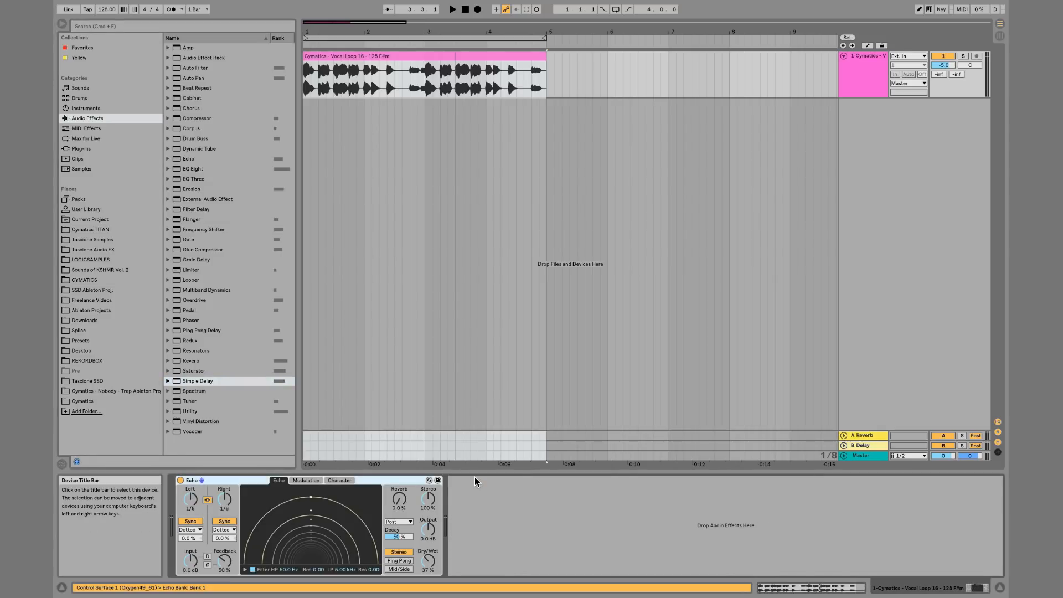
Add a Ping Pong Delay after Echo, then delete it
double_click(201, 331)
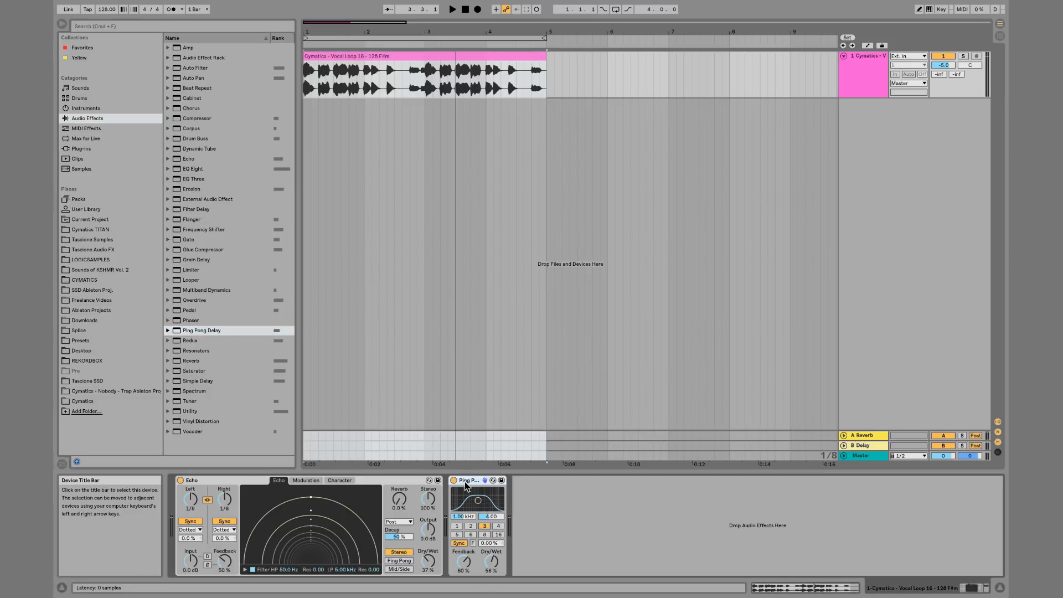
key(Delete)
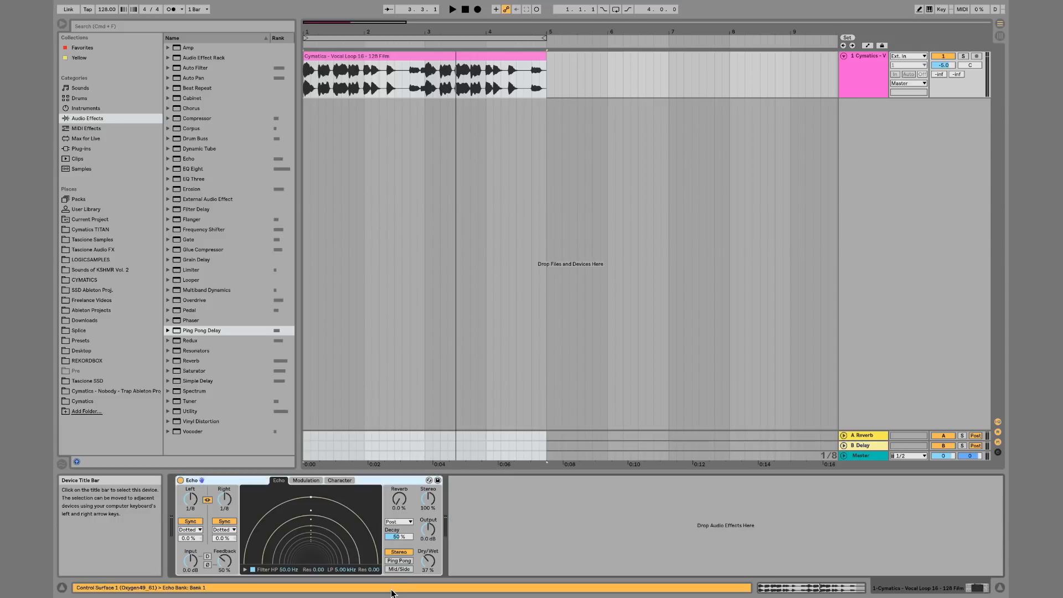
Try Echo's Ping Pong channel mode and toggle its filter display on and off
click(399, 561)
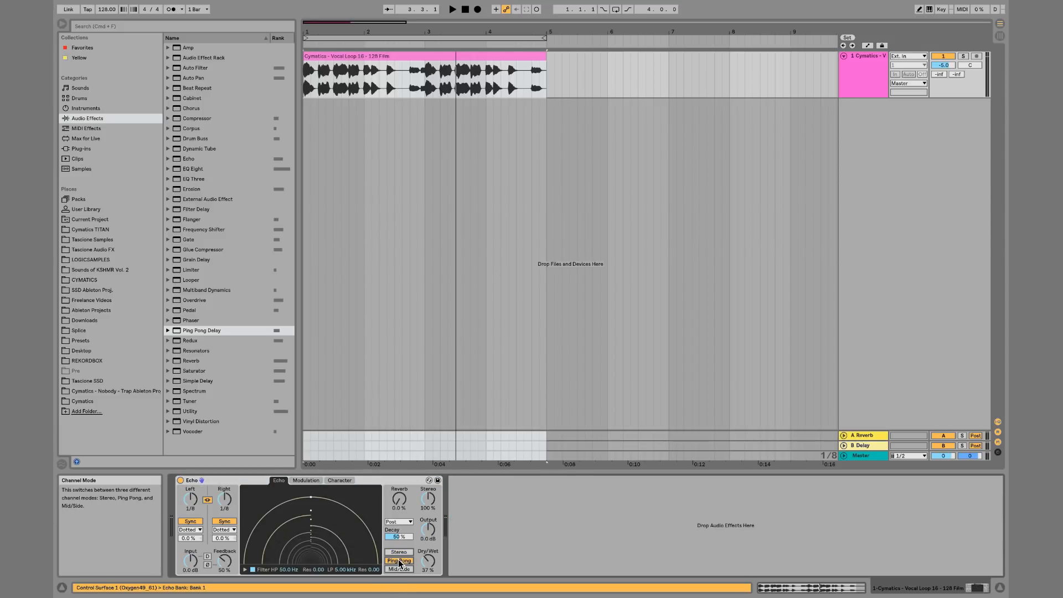
click(245, 570)
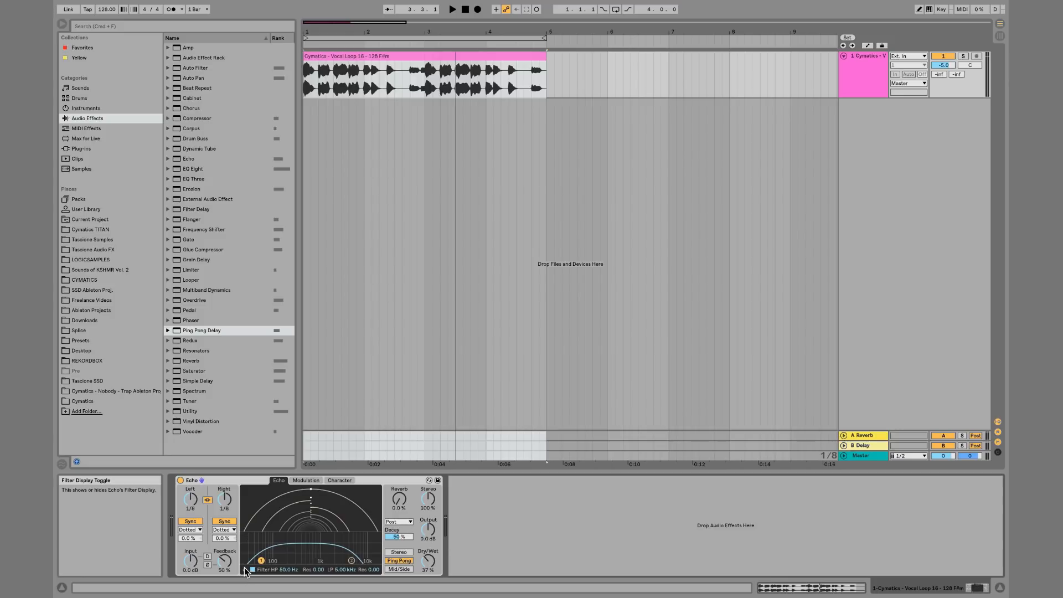
click(245, 570)
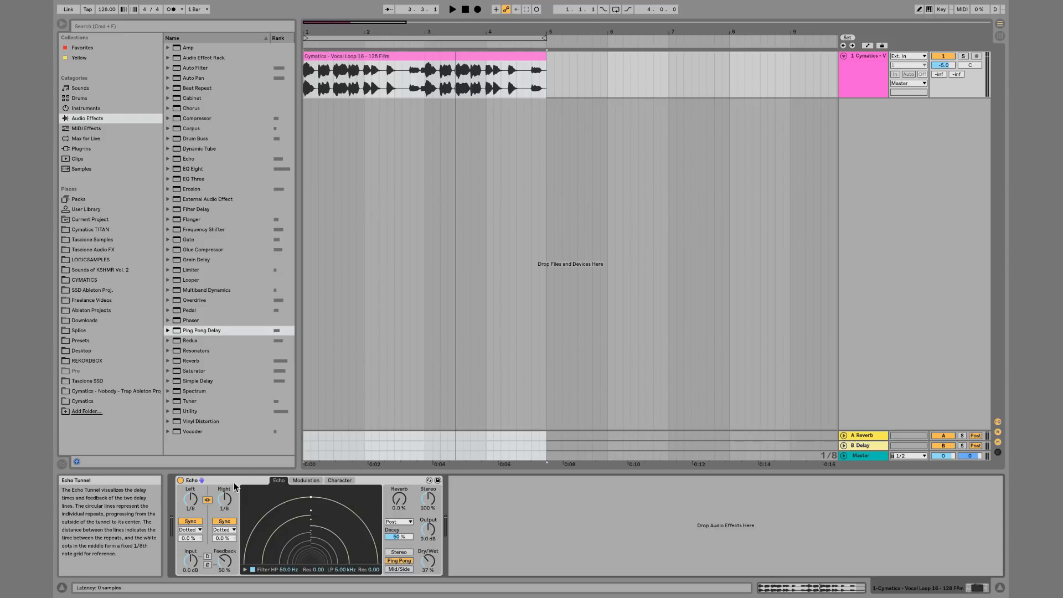
Set Echo's left delay time to 1/16 and switch its channel mode to Mid/Side
drag(191, 499, 192, 507)
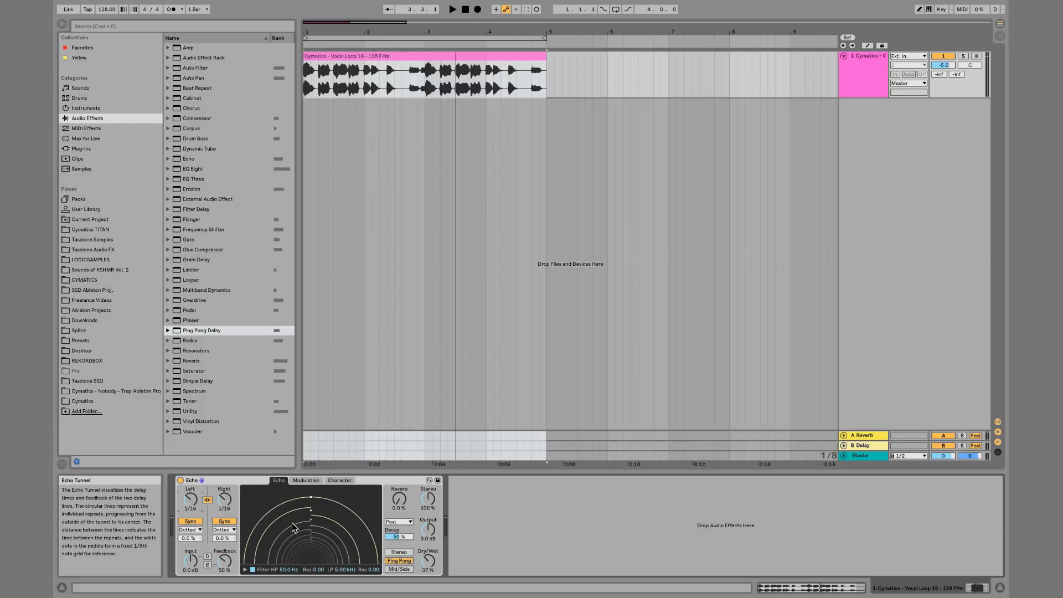
click(388, 553)
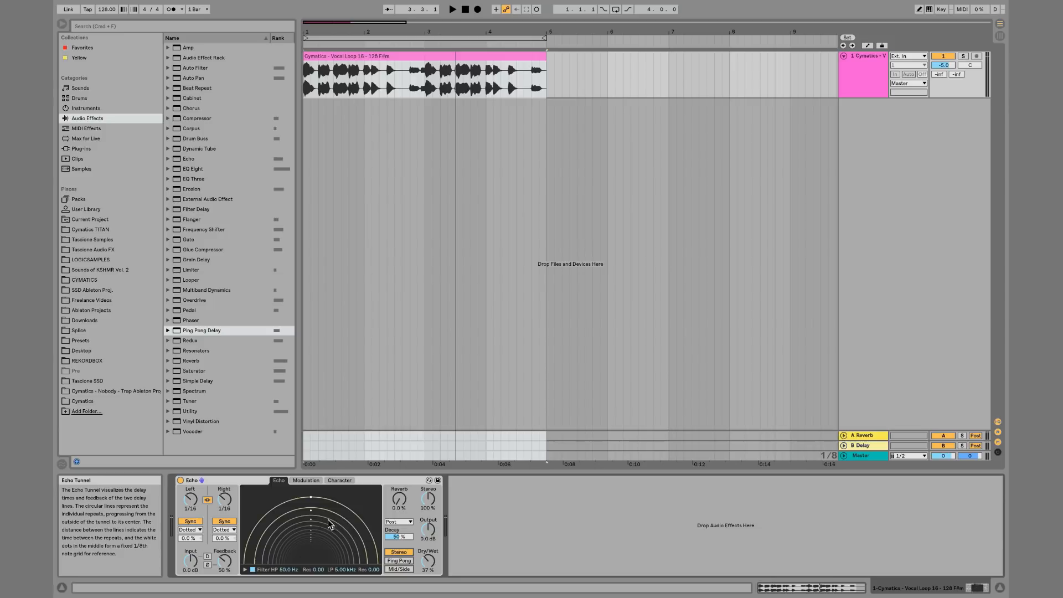
click(406, 569)
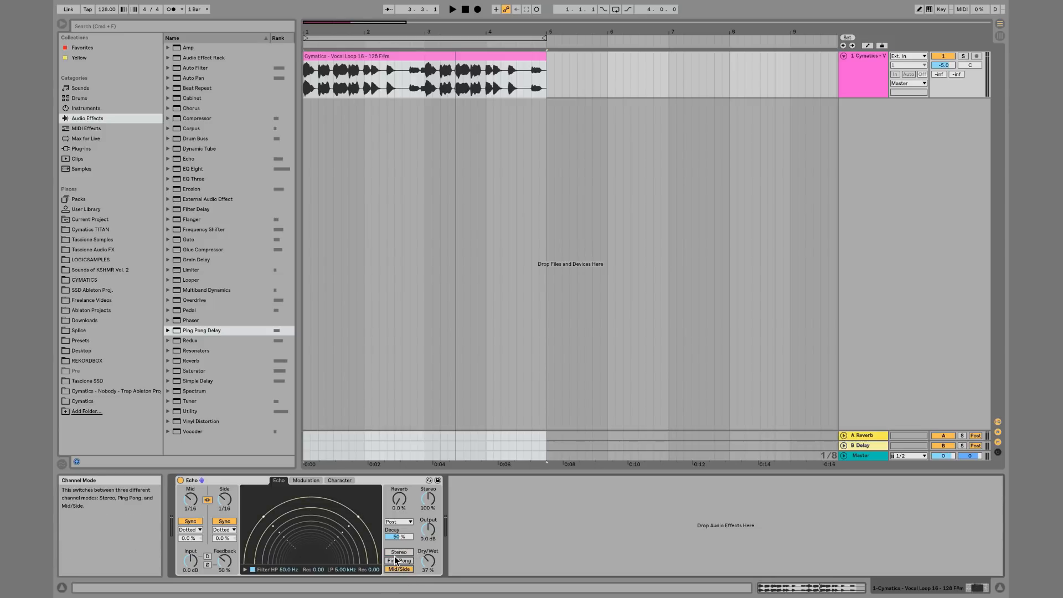
click(407, 553)
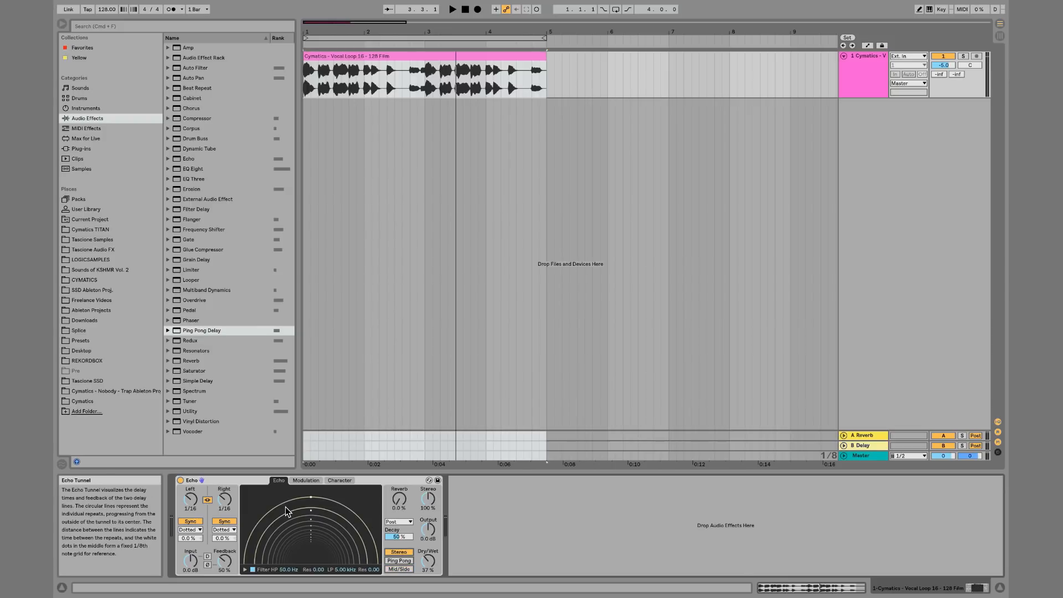
key(space)
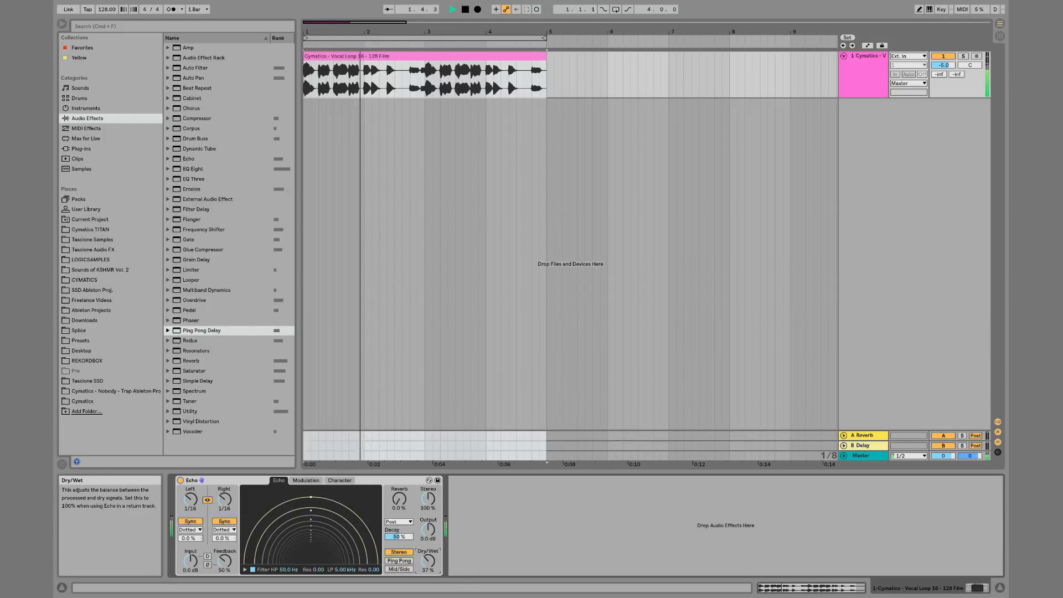
drag(429, 561, 428, 571)
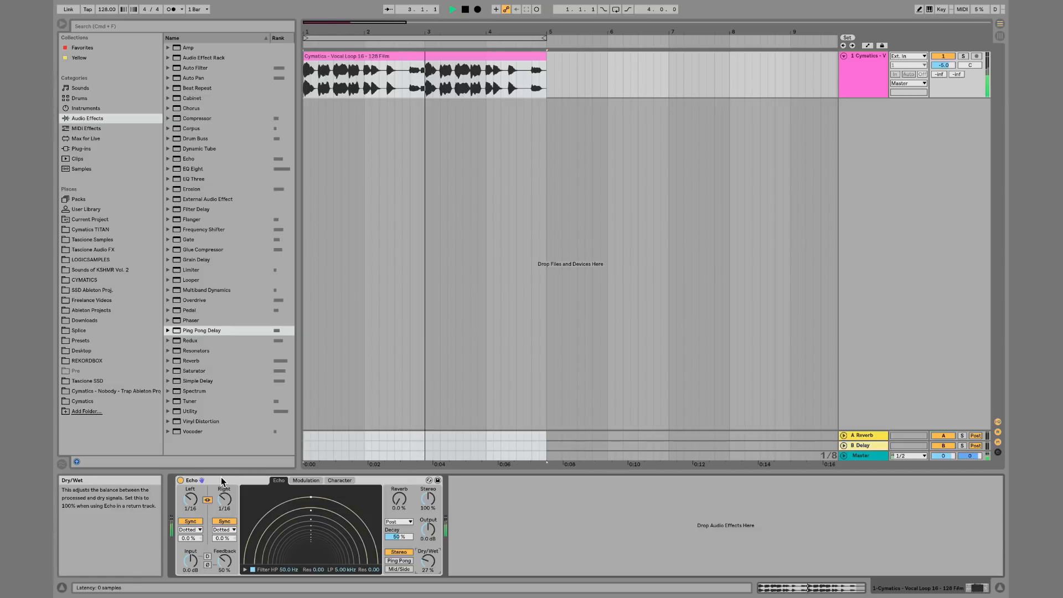
key(space)
Switch Echo's delay sync mode to Notes and set the linked delay times to 1/8
click(224, 530)
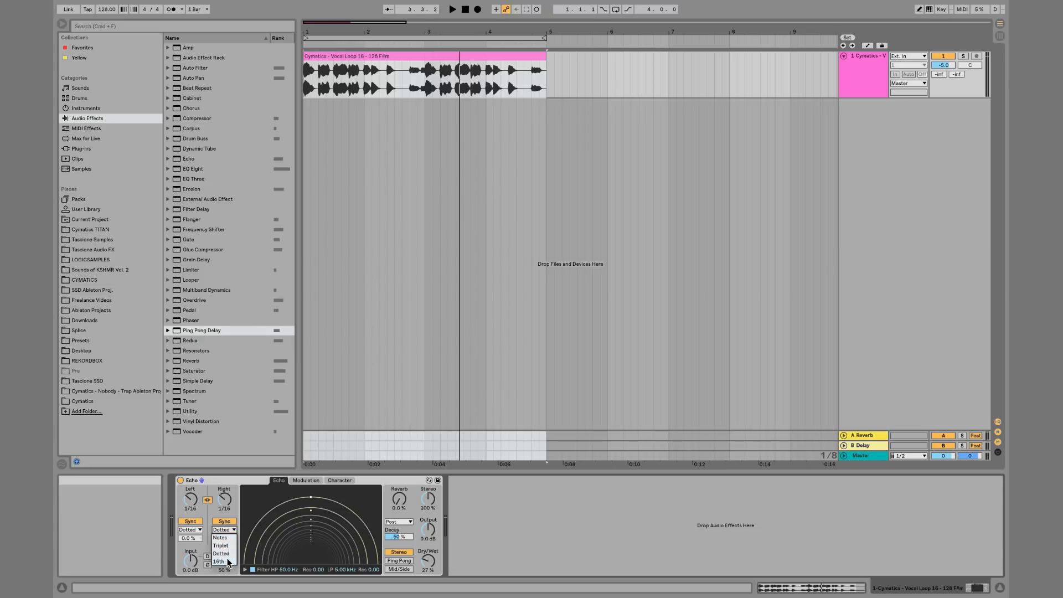
click(227, 537)
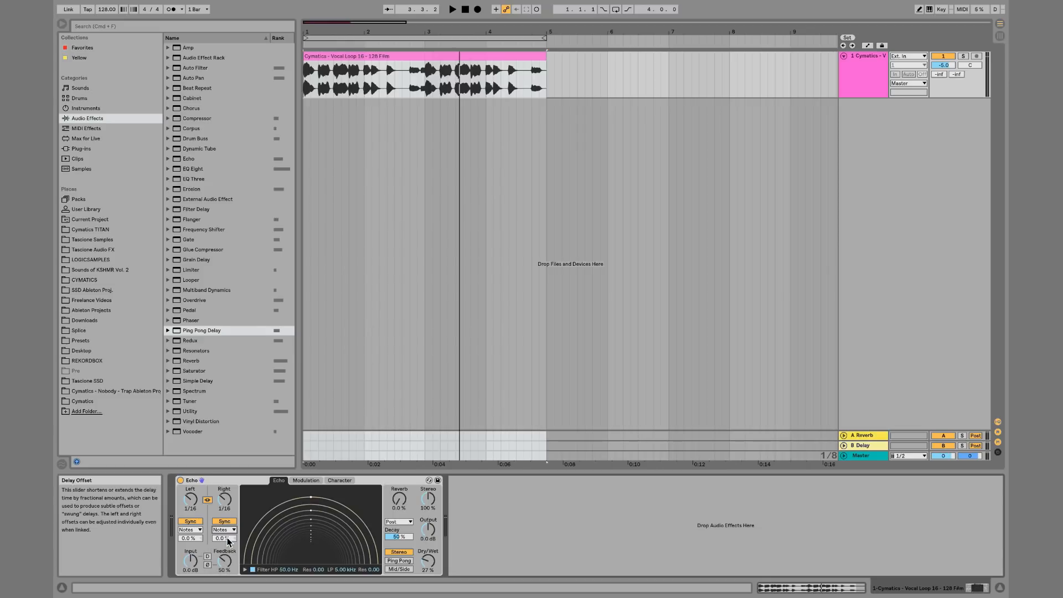
key(space)
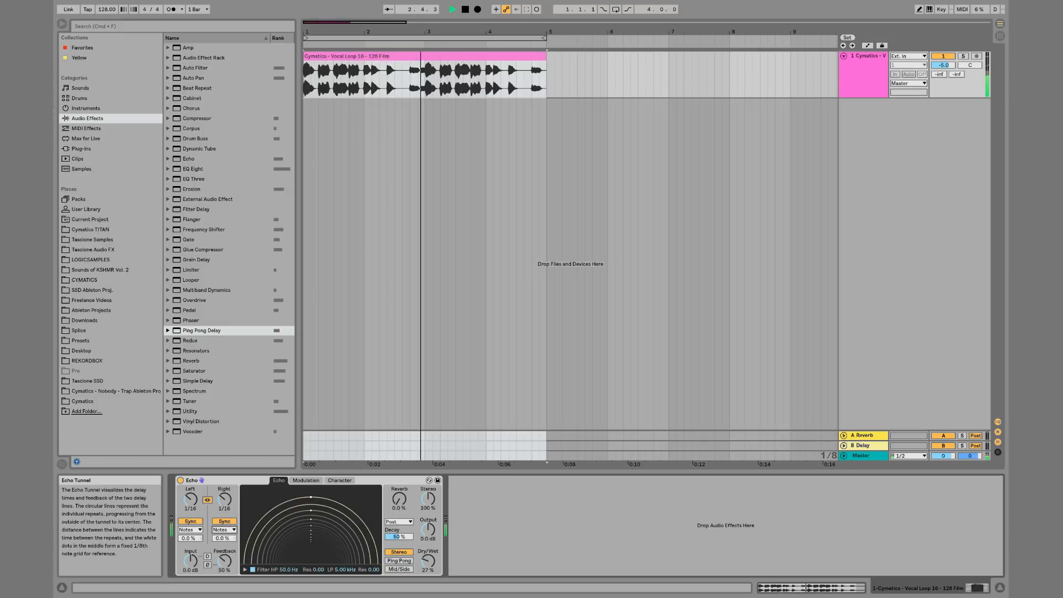
drag(229, 506, 229, 503)
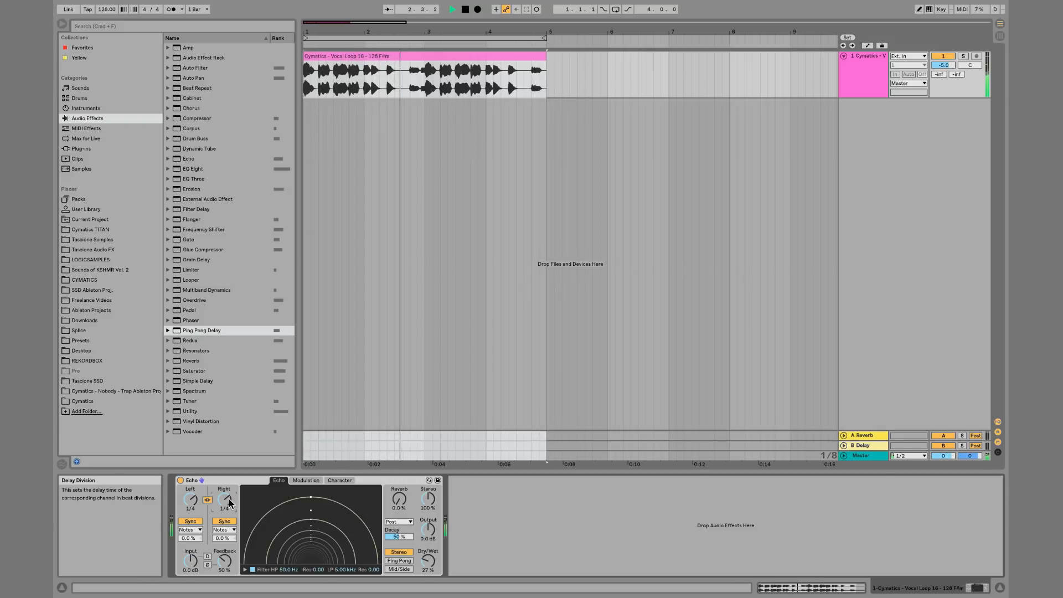
drag(229, 499, 229, 500)
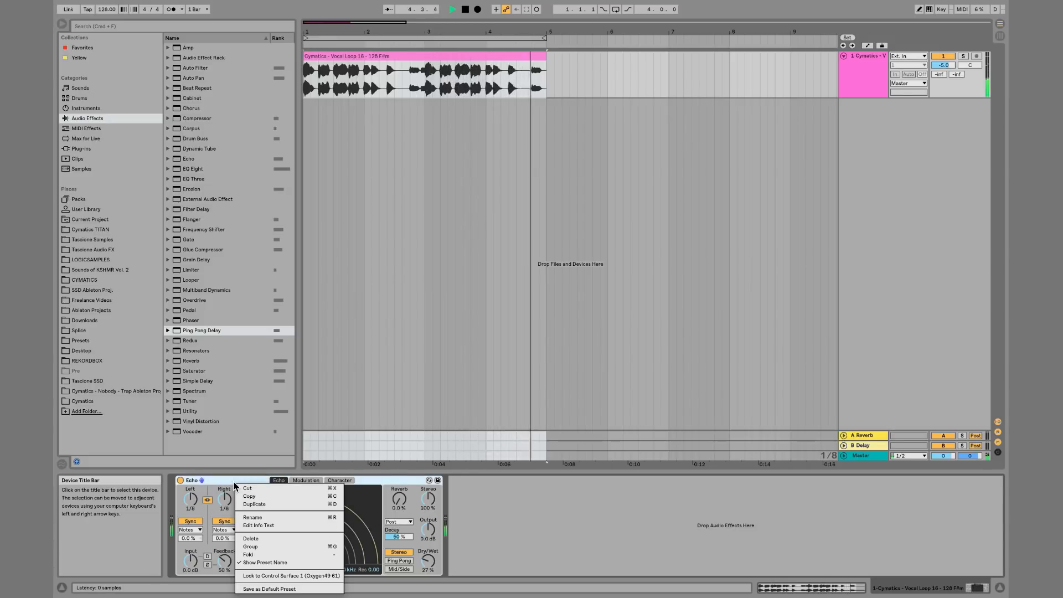
click(233, 484)
key(space)
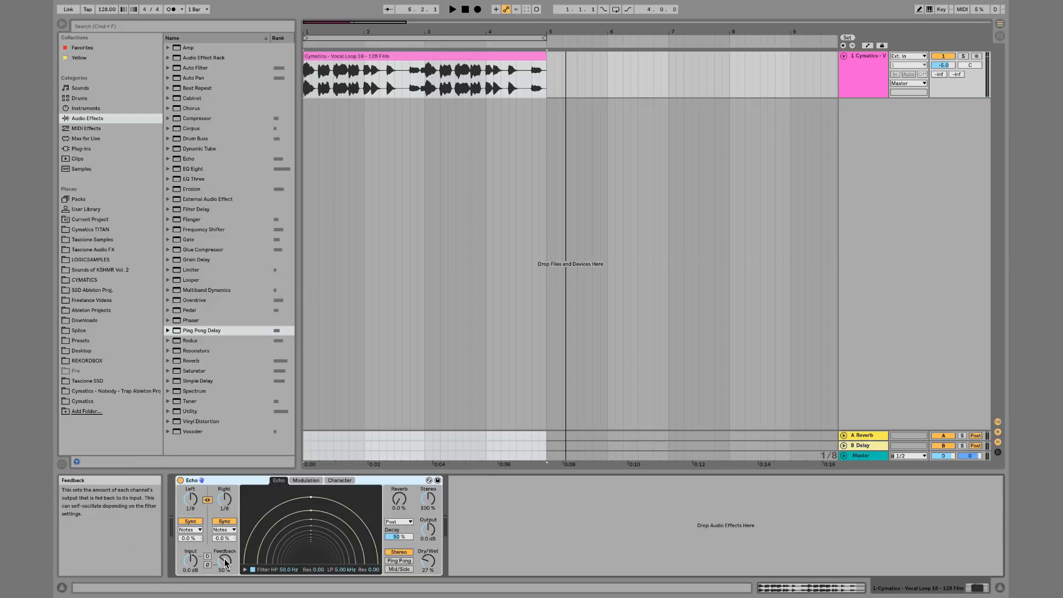
Show Echo's filter display and move the filter point to about HP 812 Hz, LP 2.11 kHz, resonance 0.29
key(space)
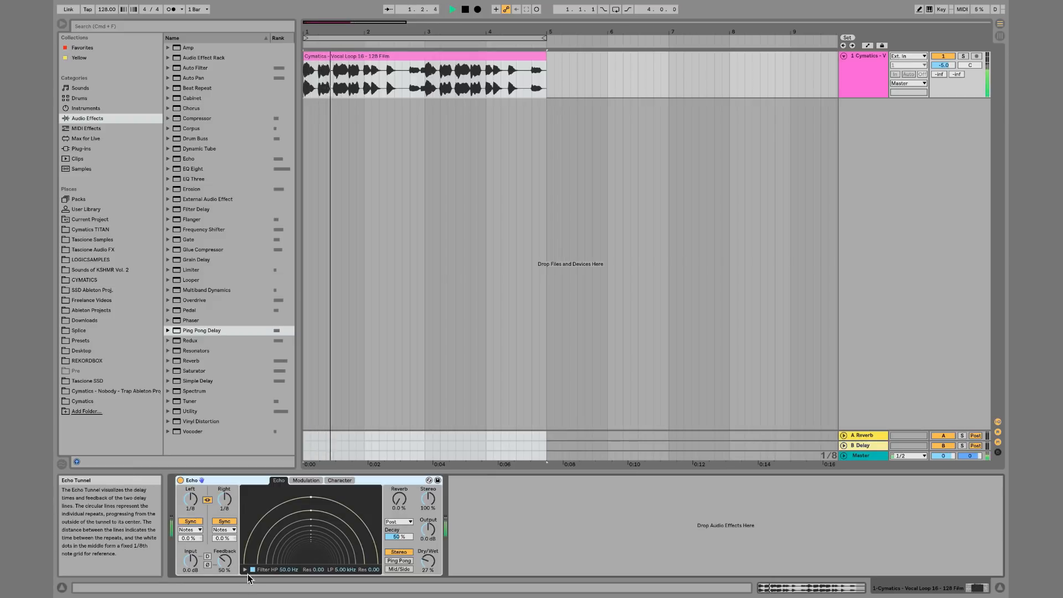
click(245, 568)
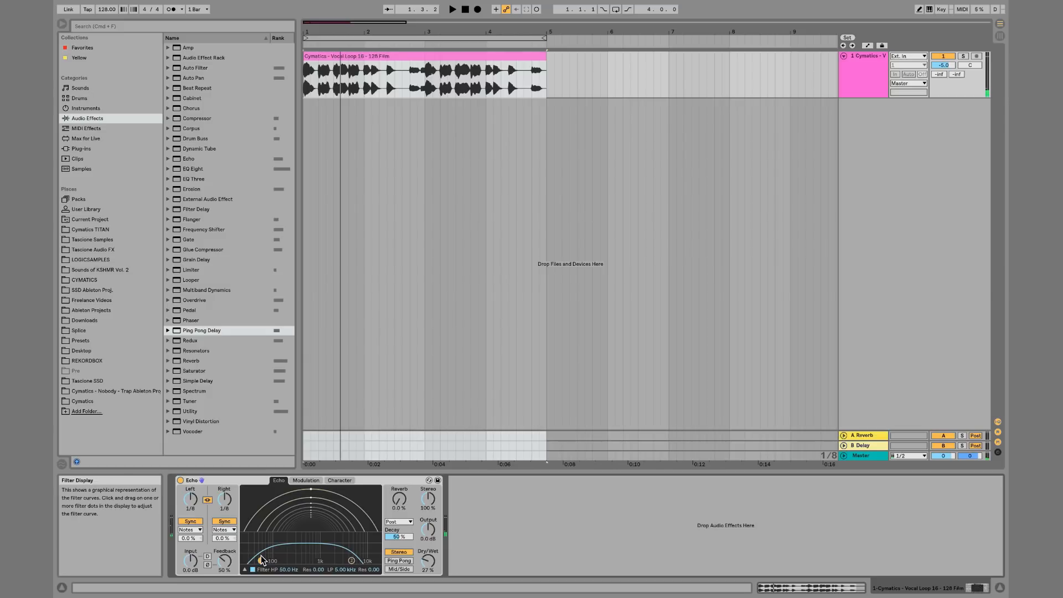
drag(261, 556, 335, 540)
key(space)
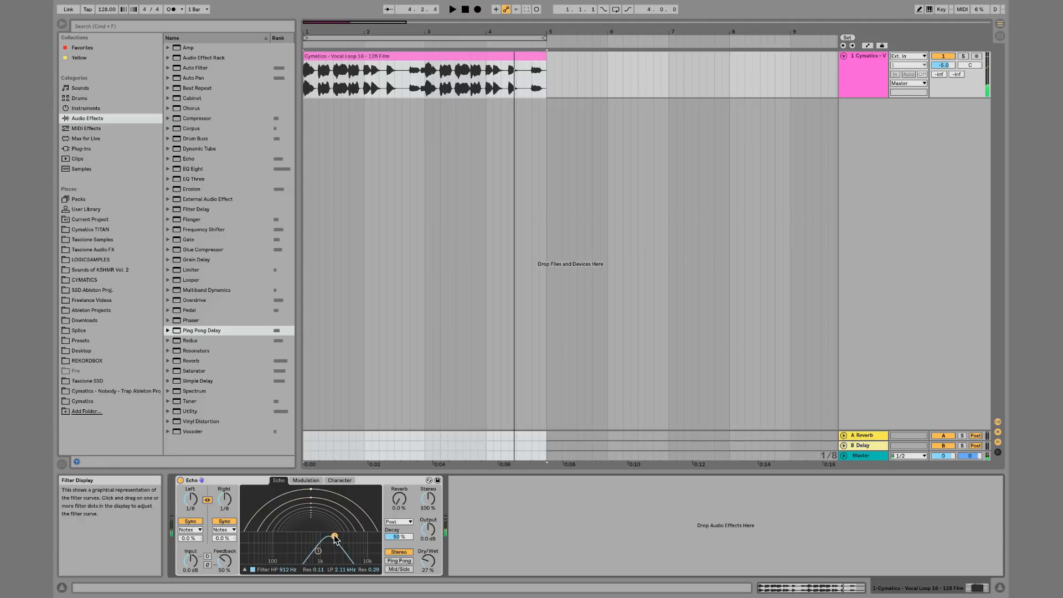
Open Echo's Modulation page and raise the filter modulation amount to 64%
click(303, 480)
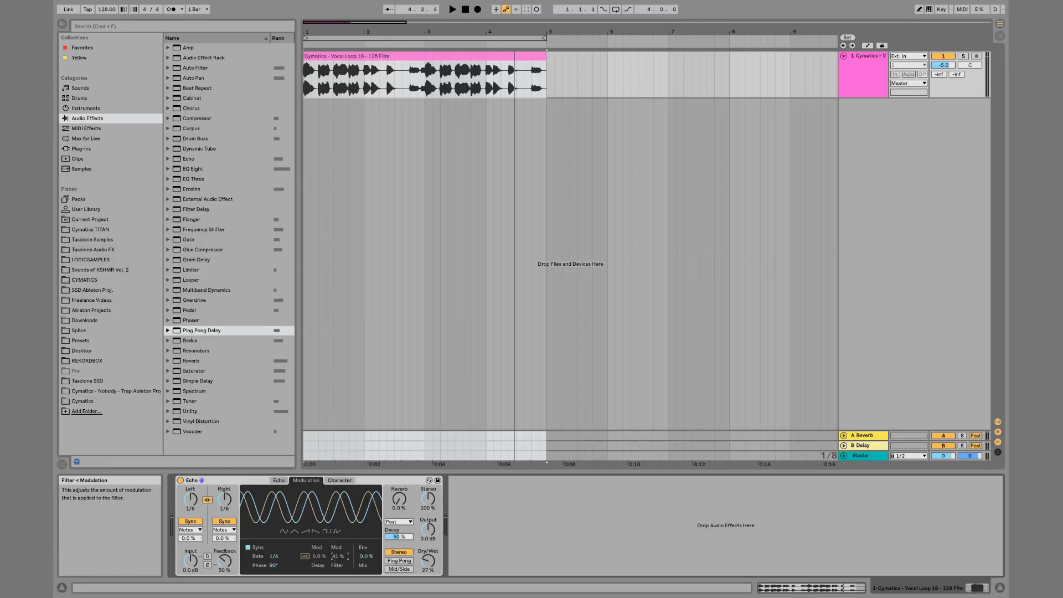
drag(342, 561, 341, 553)
key(space)
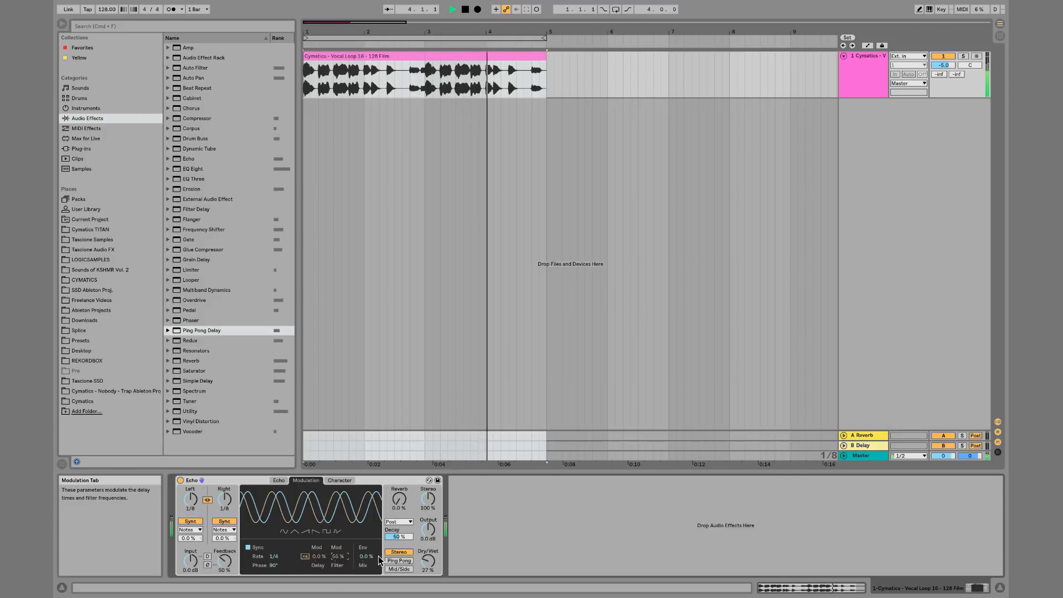
drag(339, 560, 339, 555)
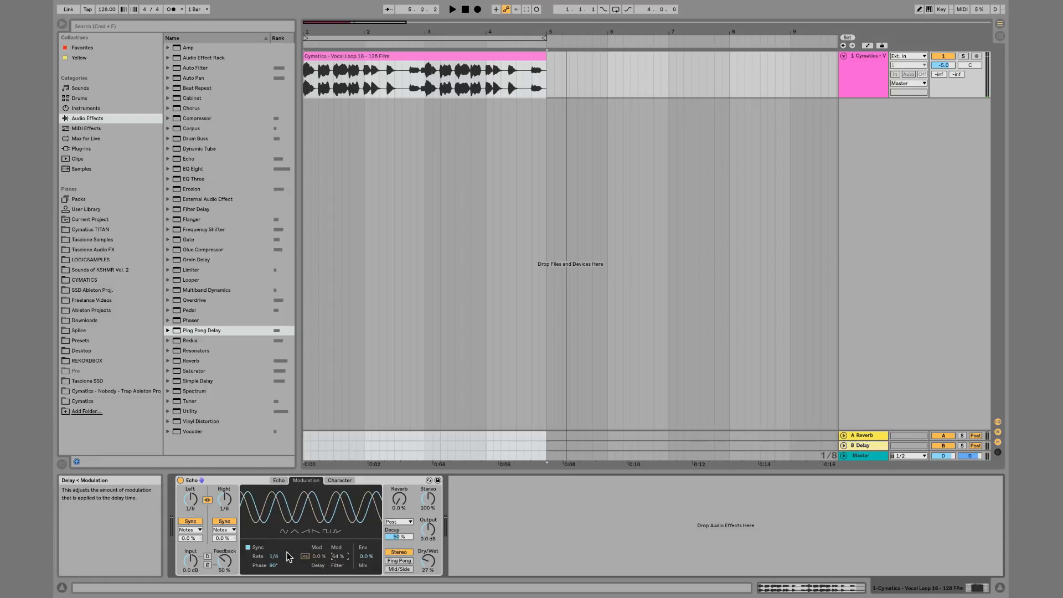
drag(275, 559, 273, 566)
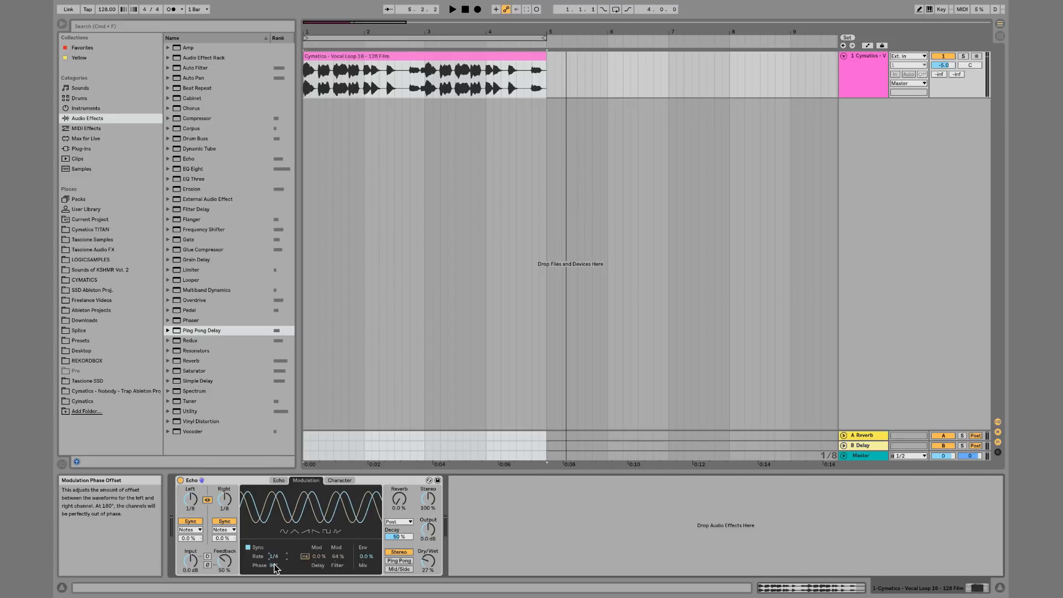
mouse_move(275, 566)
mouse_down()
mouse_move(275, 557)
mouse_move(274, 571)
mouse_up()
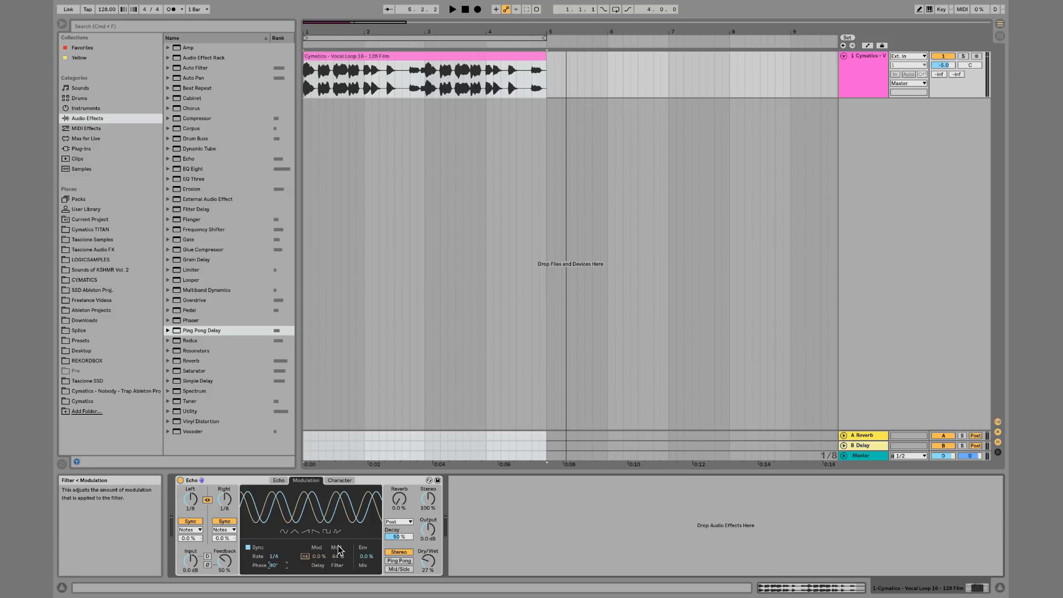
key(space)
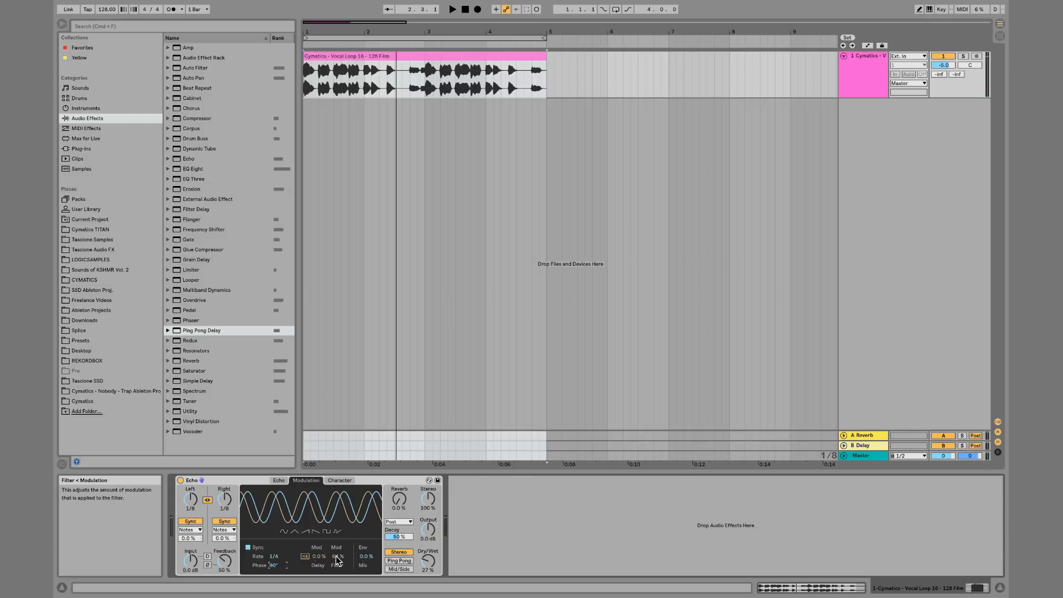
Turn on the arrangement loop switch while playing the loop
key(space)
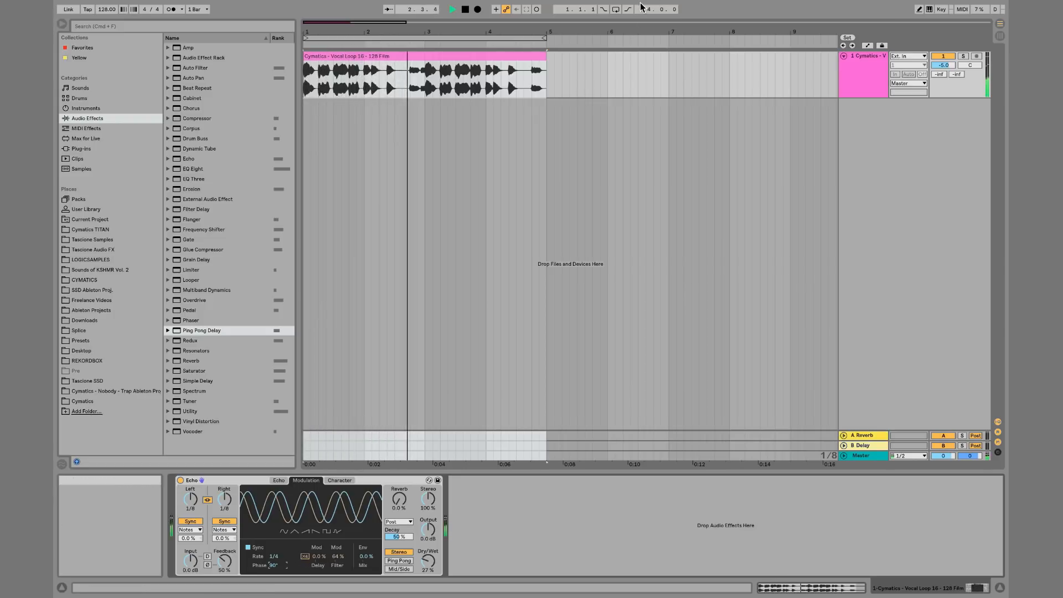
click(616, 10)
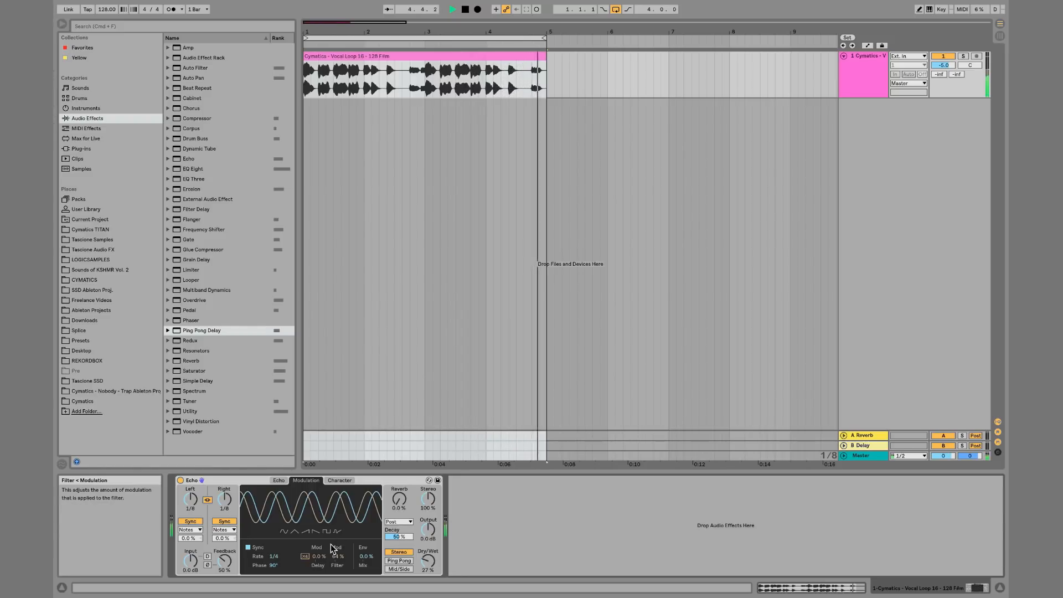
key(space)
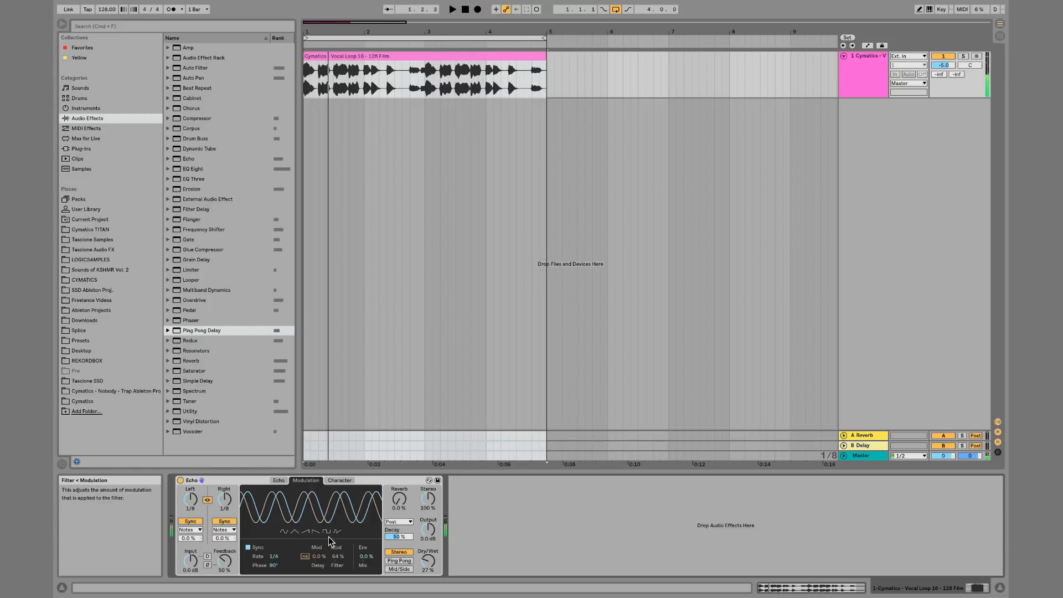
Return to Echo's main page and hide the filter display
click(278, 482)
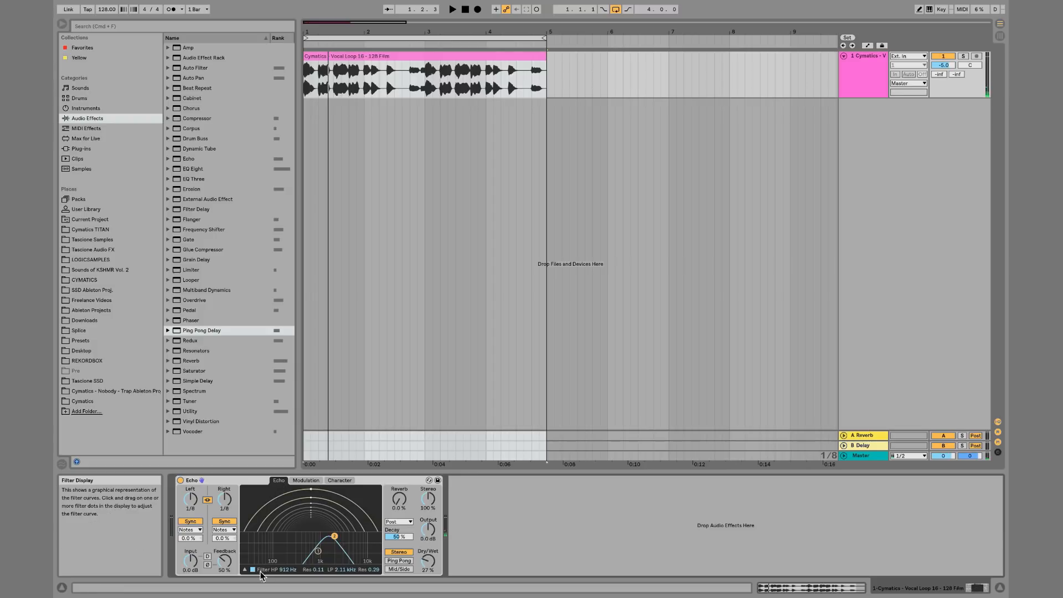
click(244, 570)
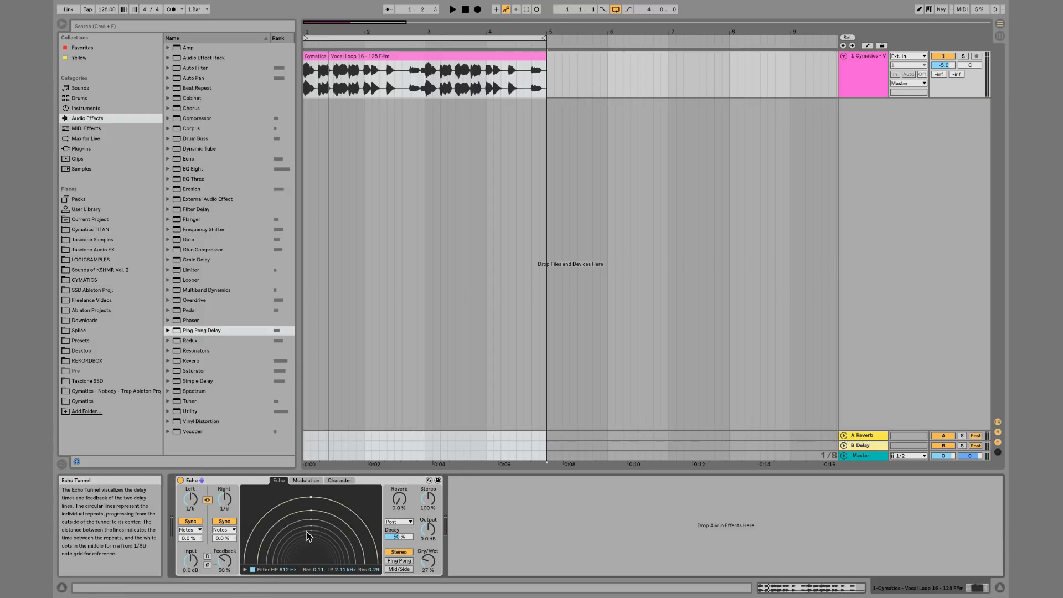
click(245, 570)
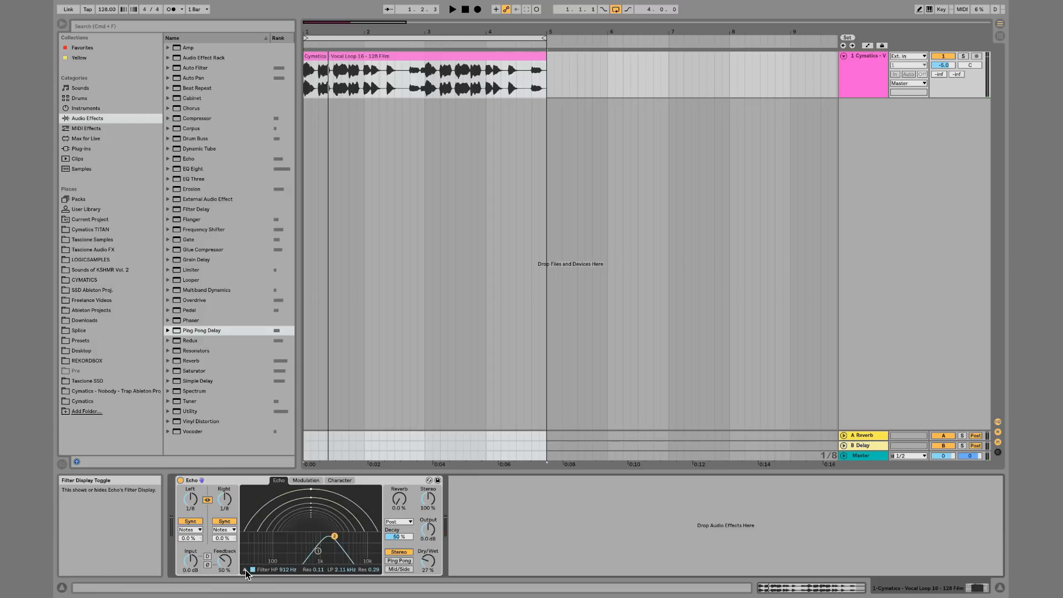
click(304, 481)
click(280, 481)
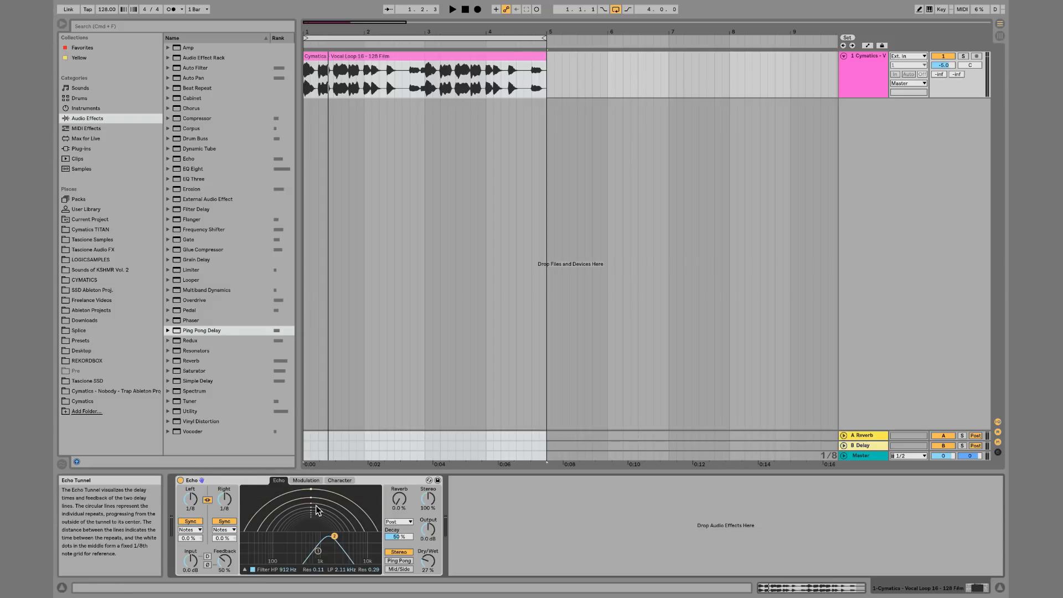
click(245, 569)
Unlink Echo's left and right delay times
key(space)
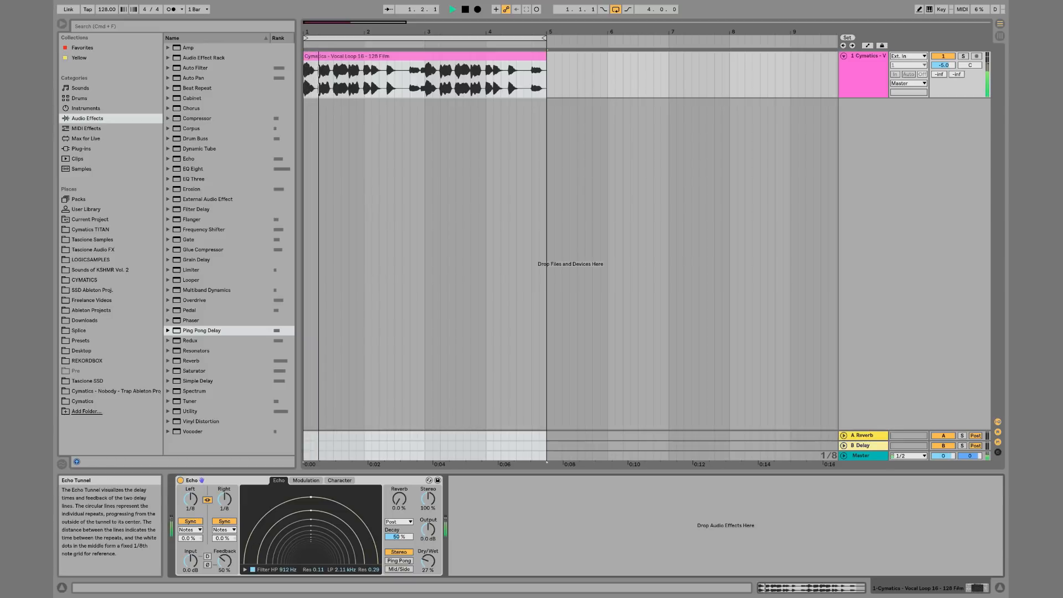
mouse_move(308, 535)
mouse_down()
mouse_move(308, 562)
mouse_move(308, 520)
mouse_move(308, 535)
mouse_up()
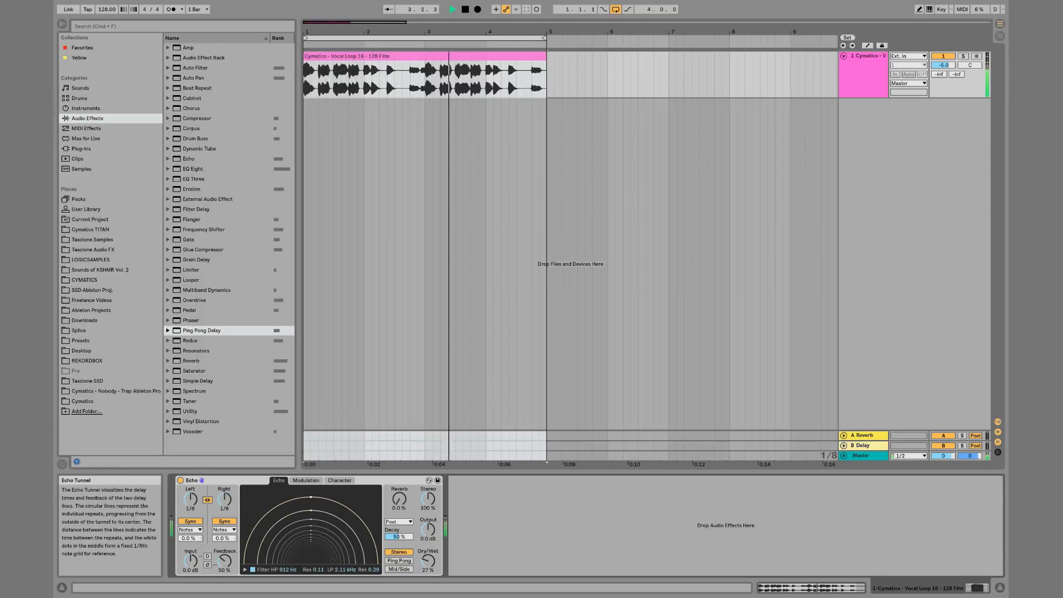
click(208, 500)
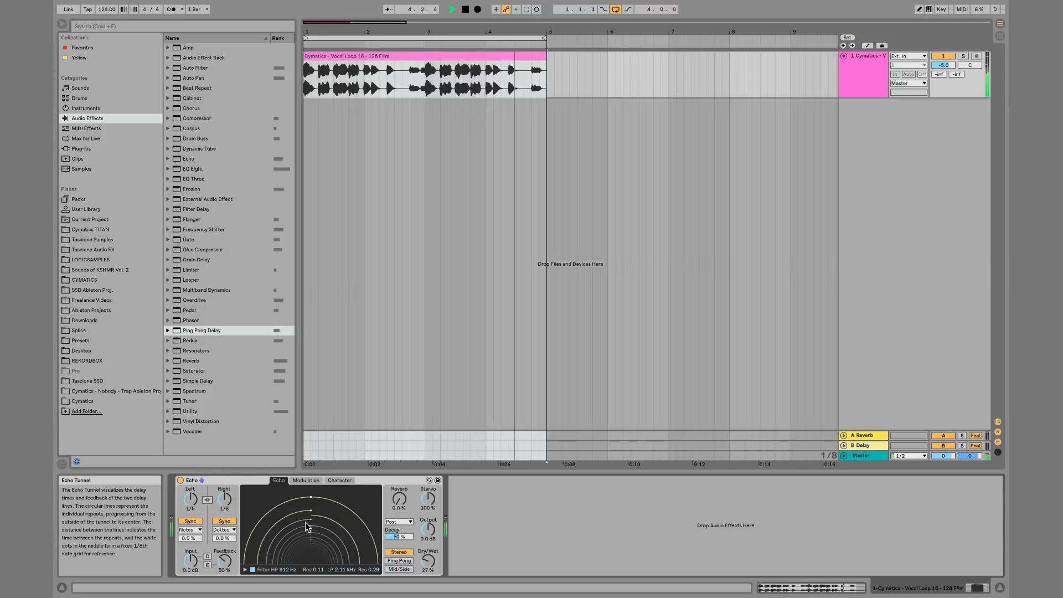
Drag the Echo tunnel to set both the right and left delay times to 1/64
key(space)
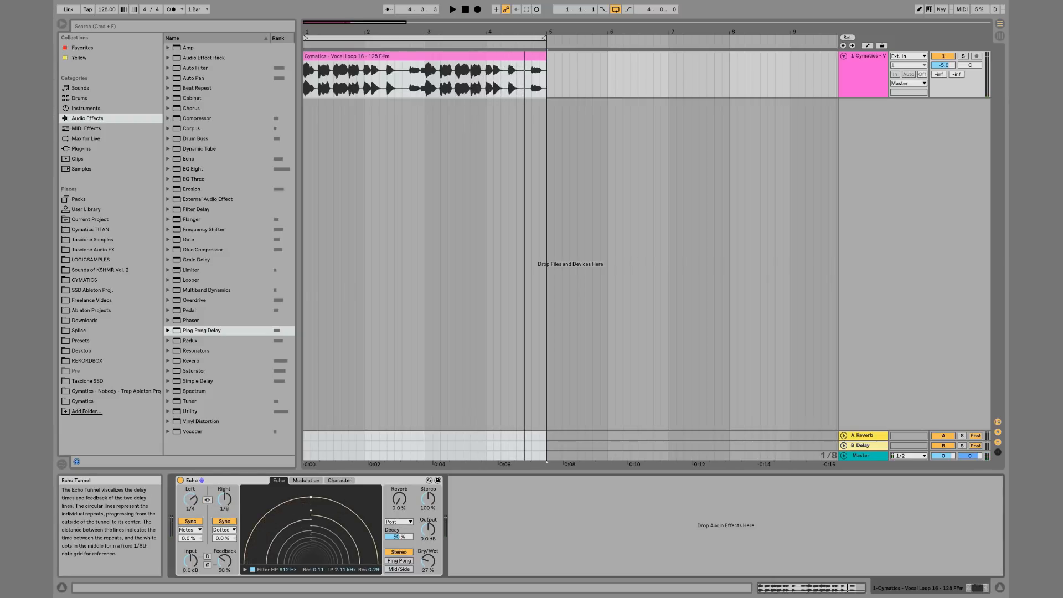
key(space)
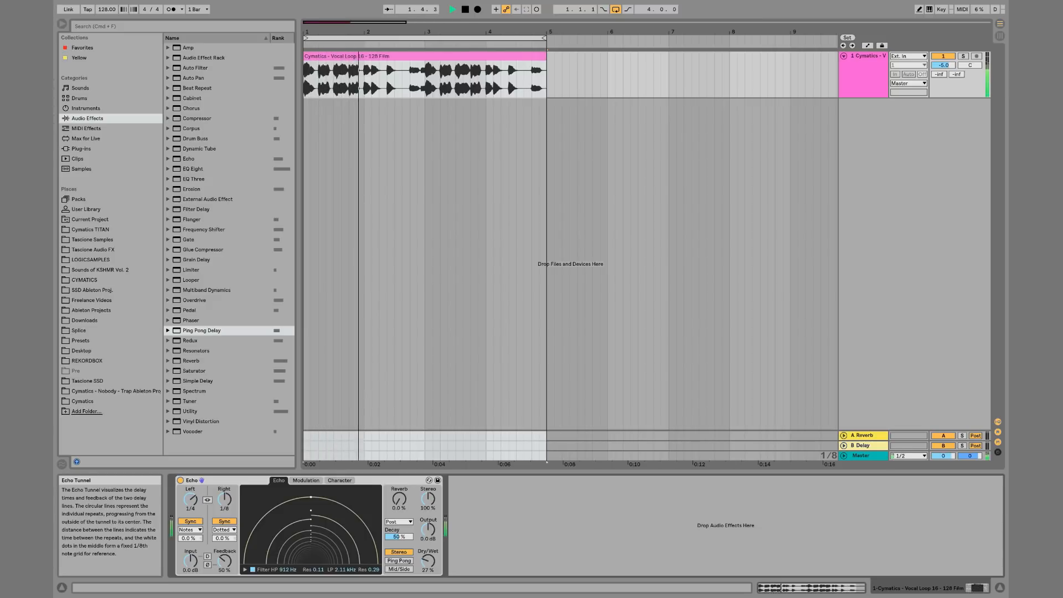
drag(327, 527, 327, 504)
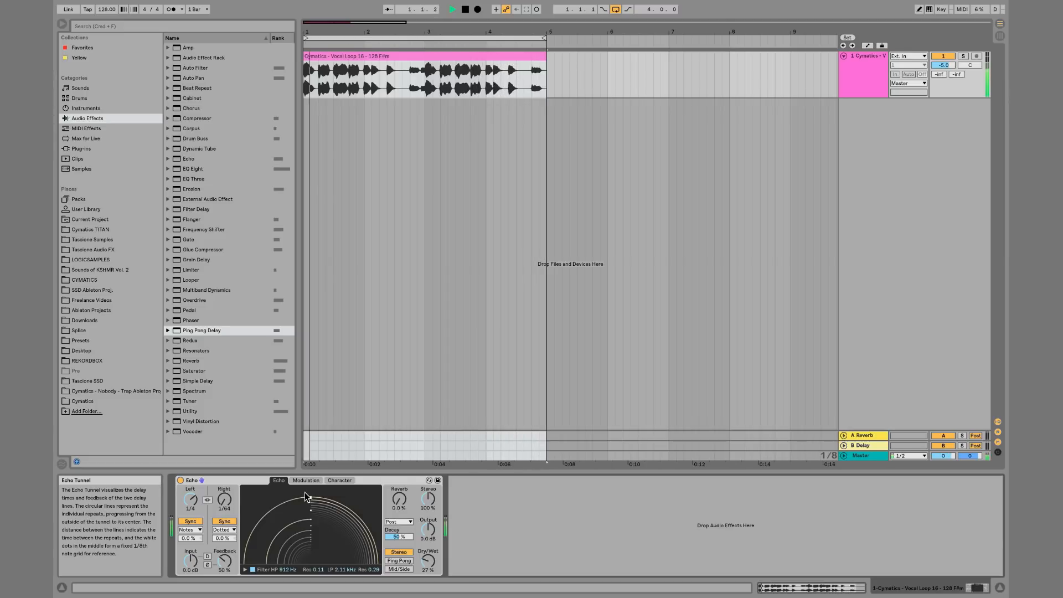
mouse_move(300, 516)
mouse_down()
mouse_move(300, 531)
mouse_move(301, 513)
mouse_up()
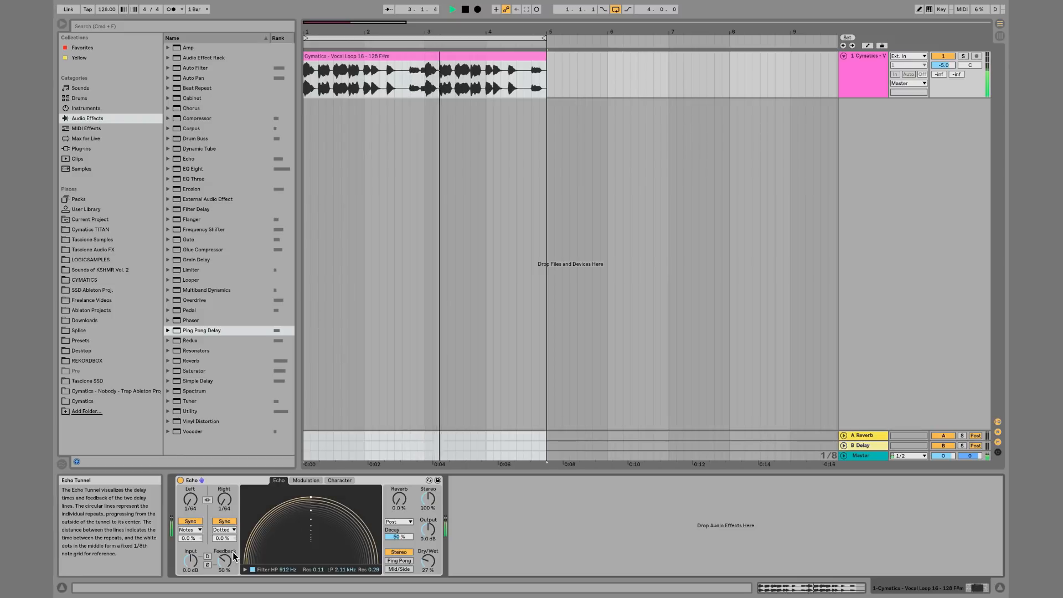
Raise Echo's feedback to 71% and switch the right channel's sync mode to Notes
mouse_move(234, 557)
mouse_down()
mouse_move(234, 534)
mouse_move(230, 559)
mouse_up()
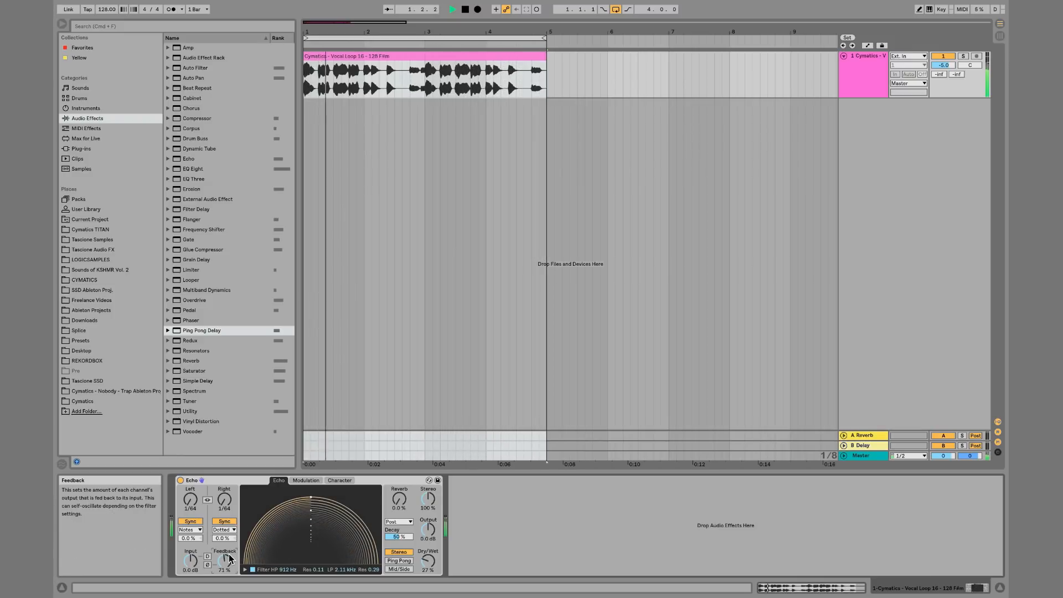
click(224, 529)
click(225, 543)
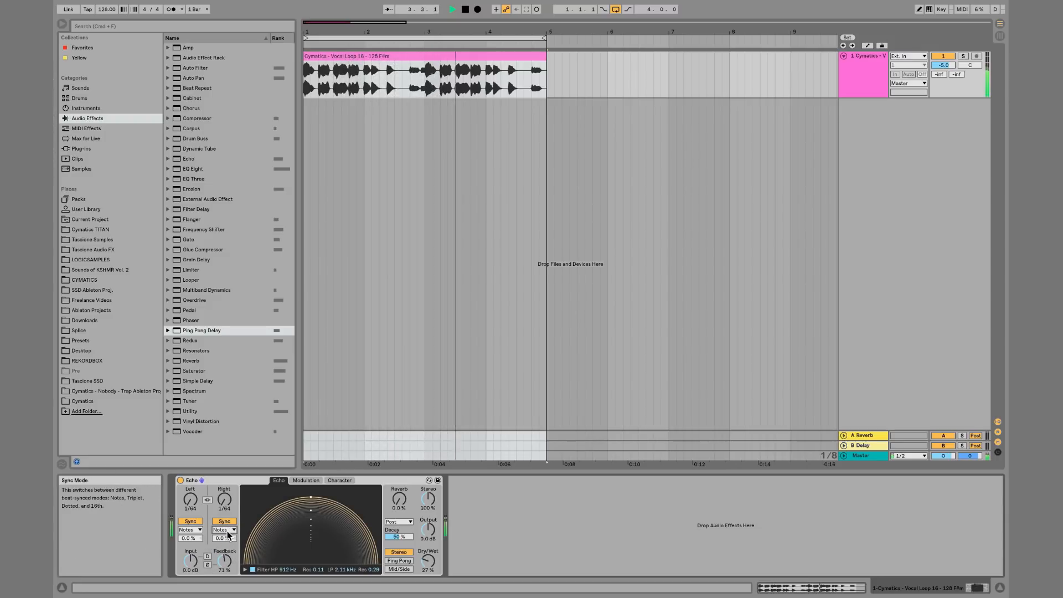
key(space)
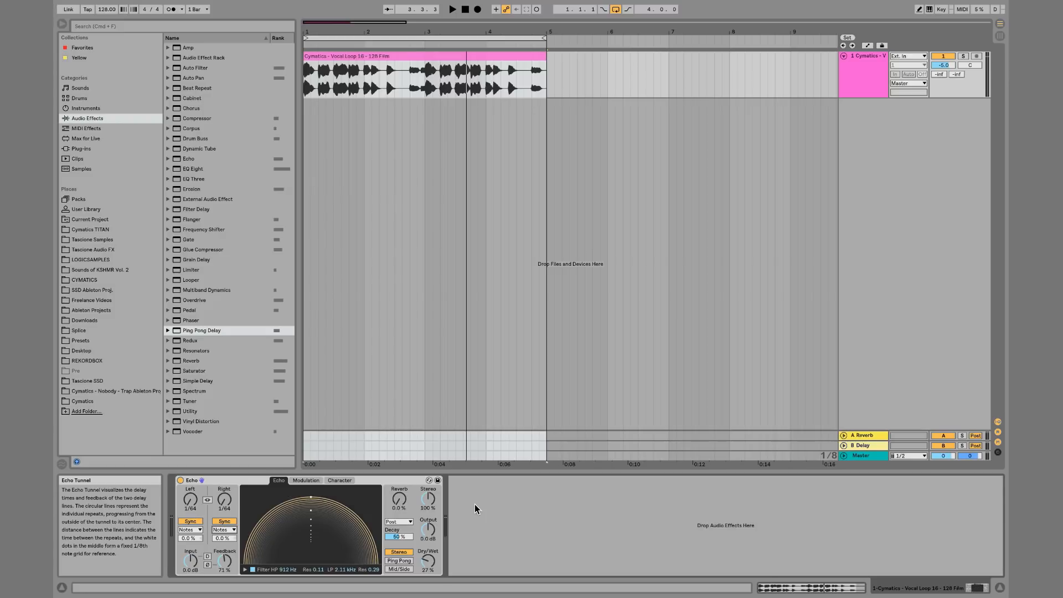
Relink Echo's left and right delay times and set both to 1/8
click(207, 500)
drag(190, 500, 190, 488)
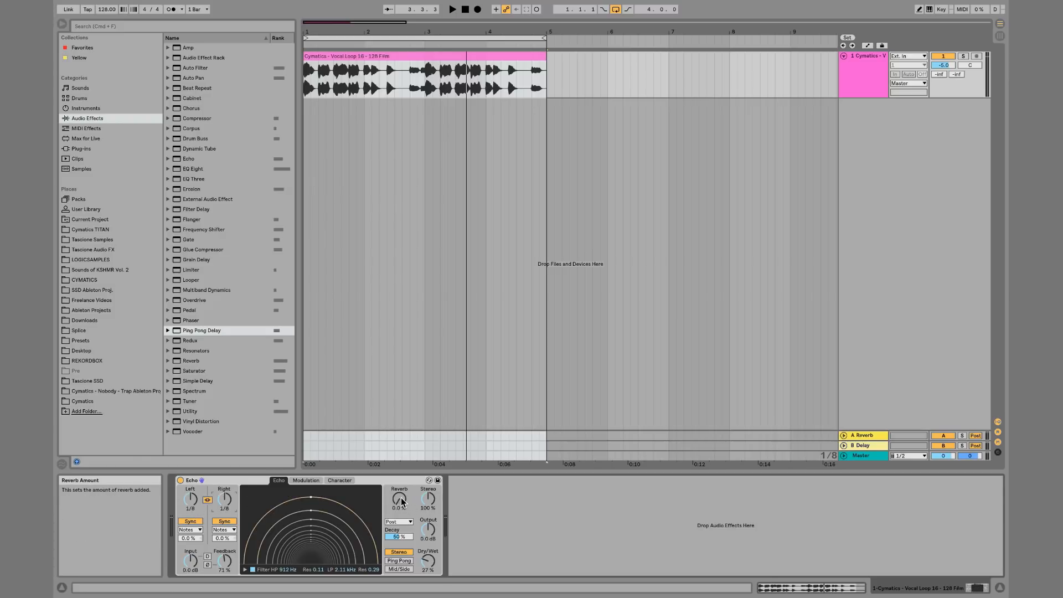
Play the loop while raising Echo's reverb to 100% and lowering feedback to 30%
key(space)
drag(401, 498, 401, 432)
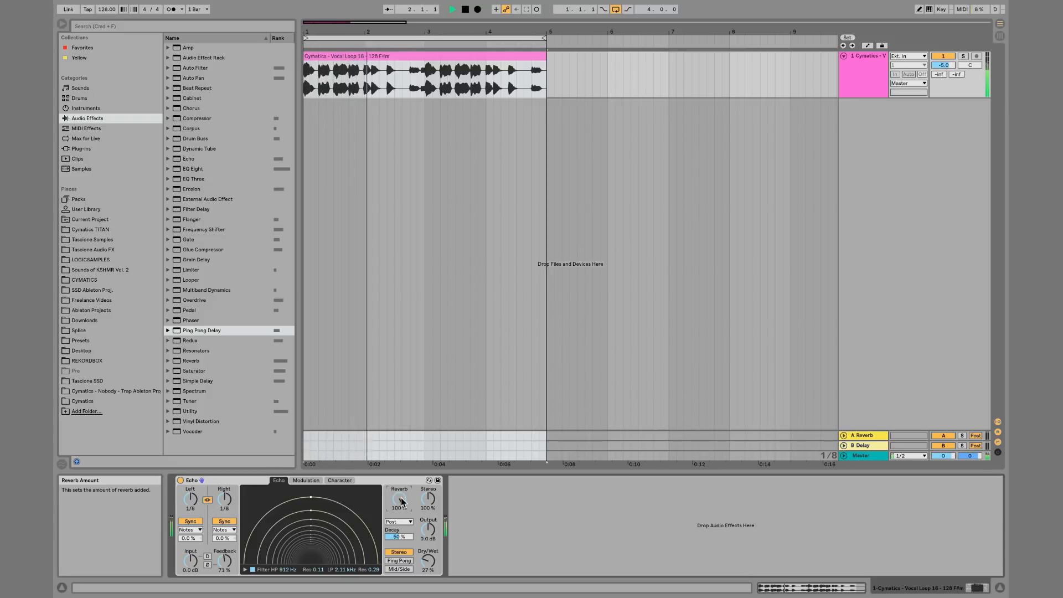
mouse_move(225, 560)
mouse_down()
mouse_move(225, 587)
mouse_move(224, 560)
mouse_up()
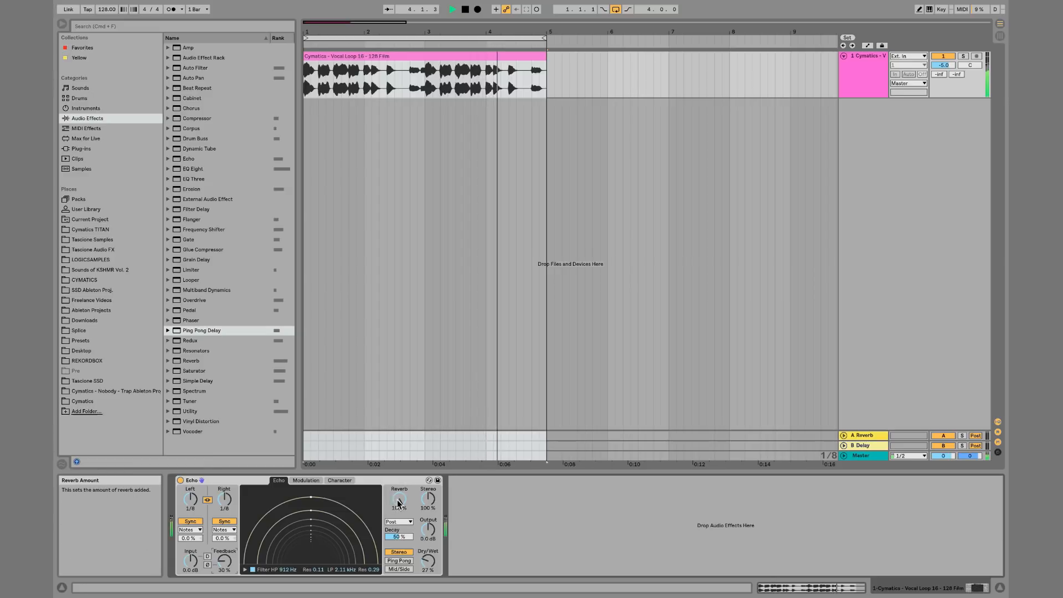
key(space)
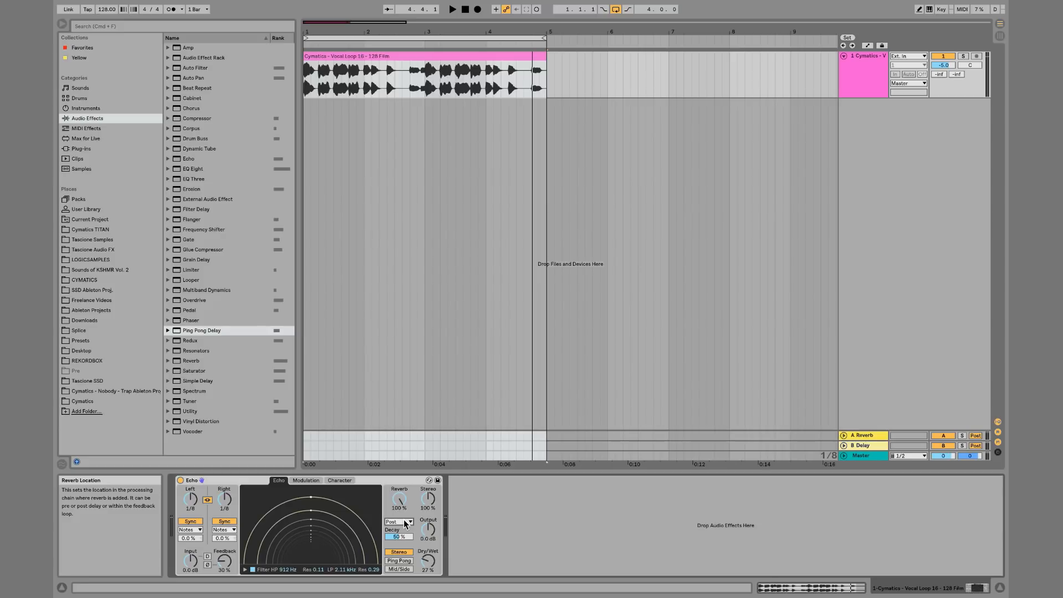
Set the reverb location to Pre and audition the loop
click(406, 523)
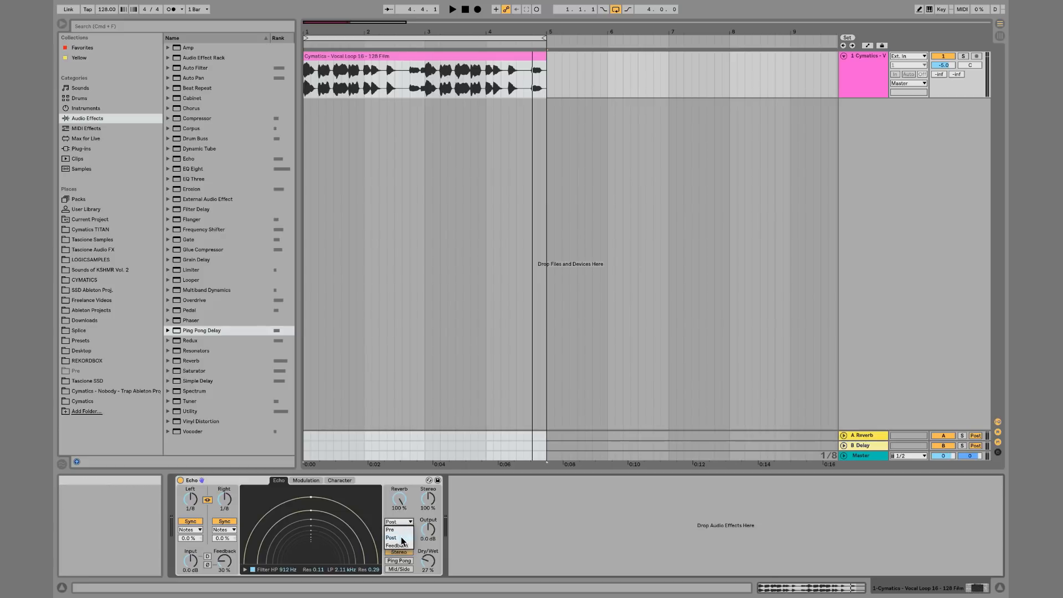
click(398, 531)
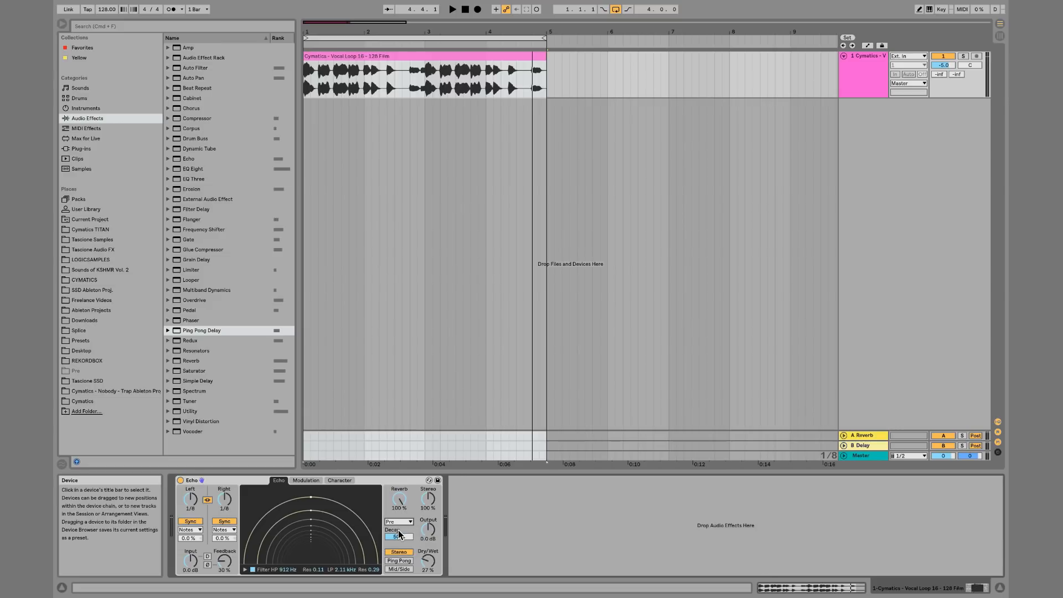
key(space)
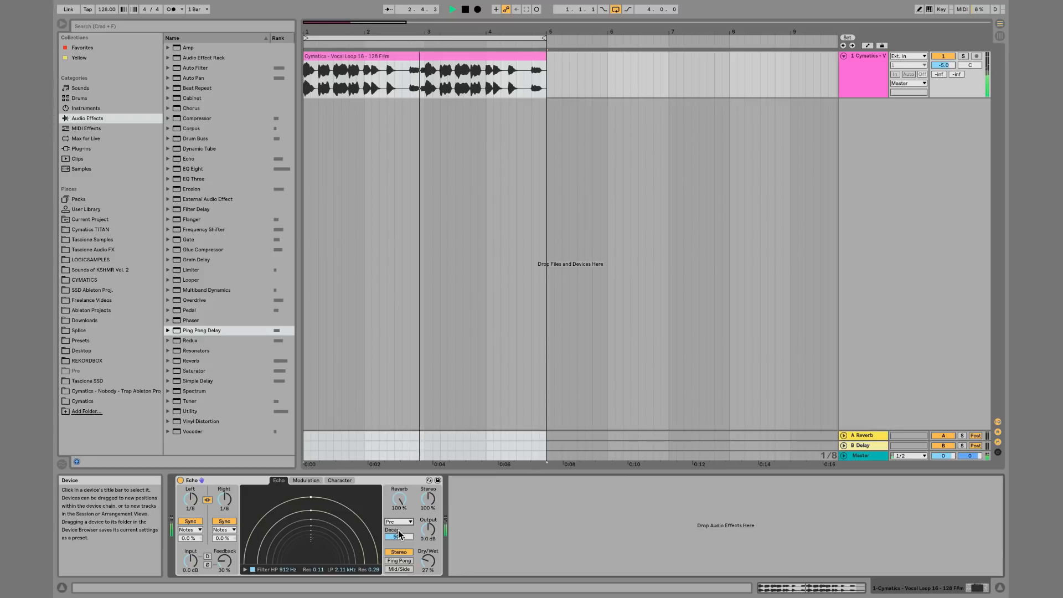
key(space)
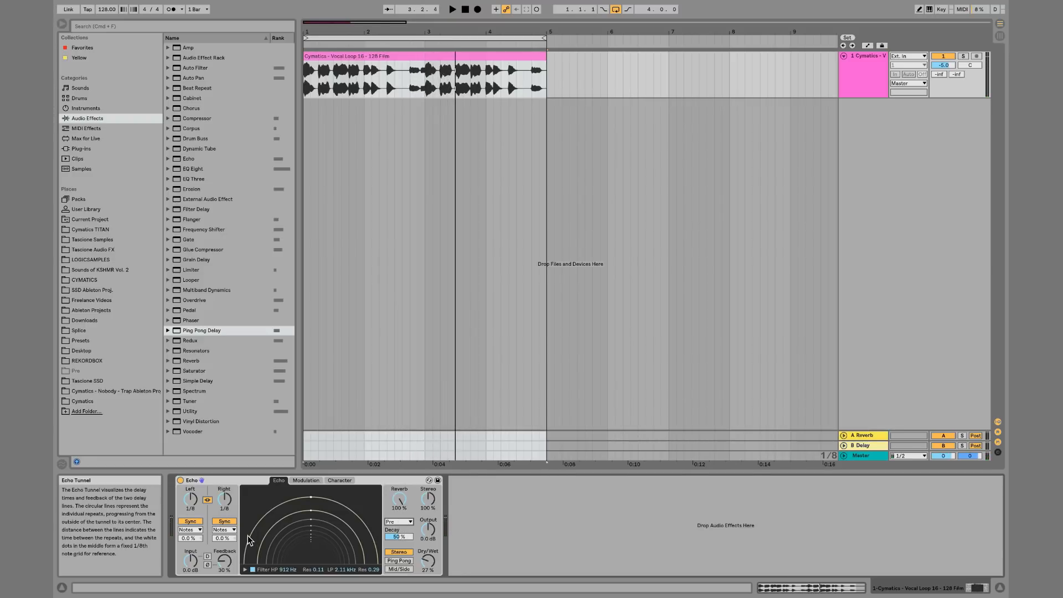
Set the reverb location to Feedback and audition the loop
click(307, 481)
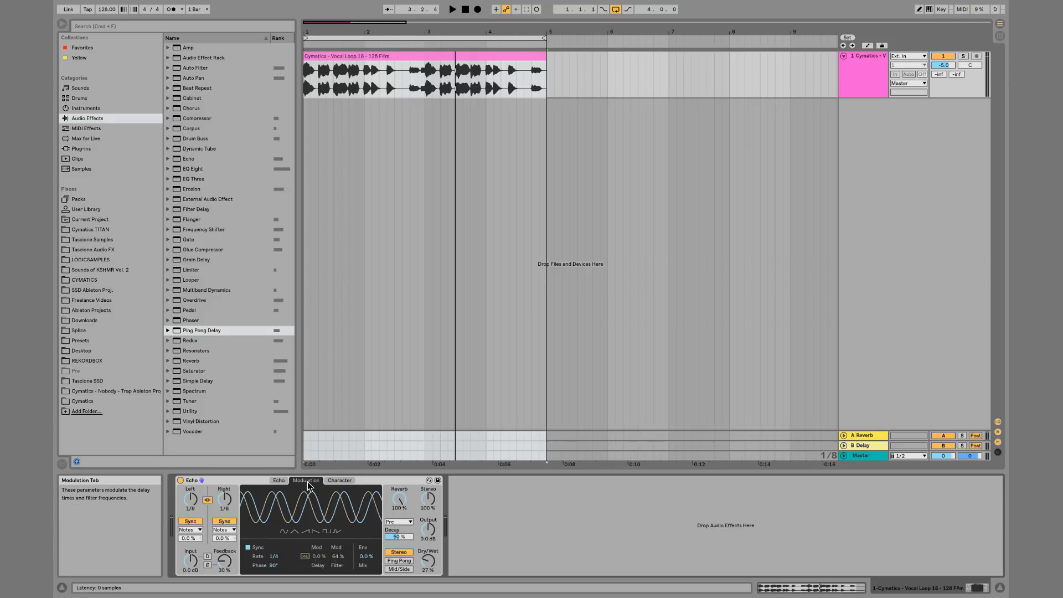
click(278, 481)
key(space)
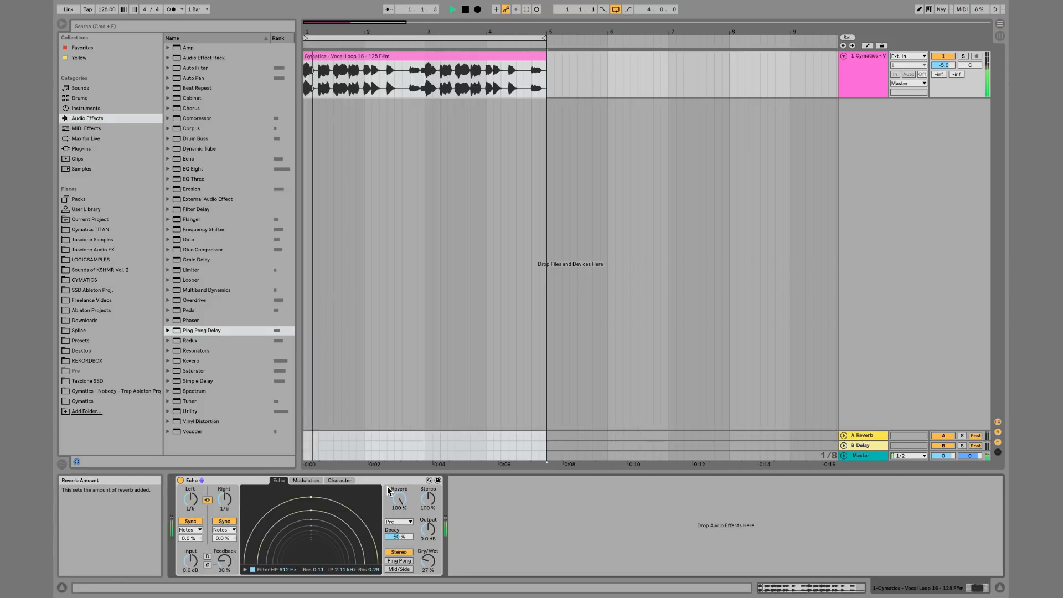
click(402, 522)
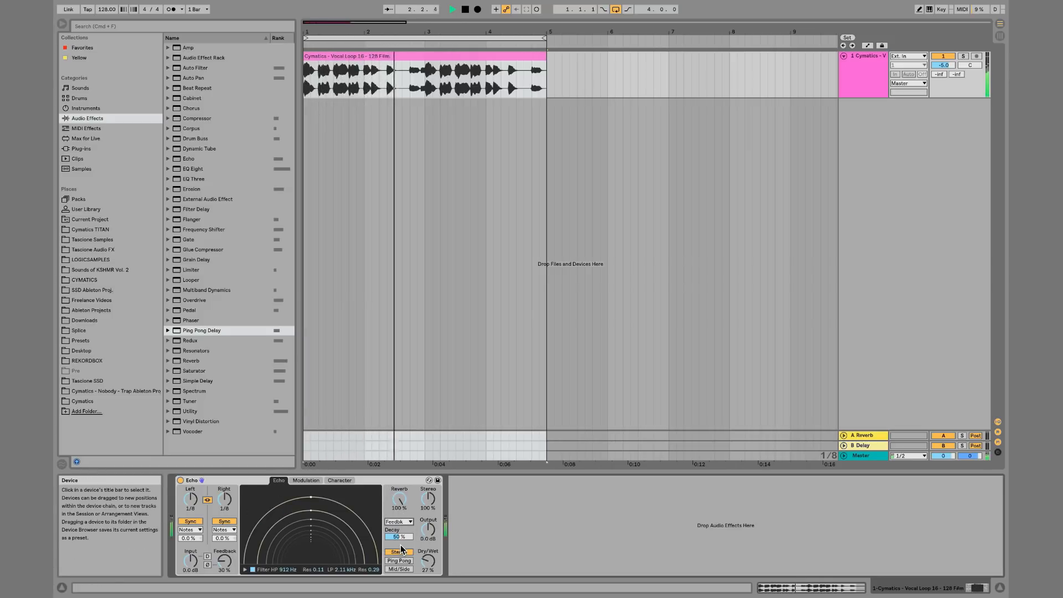
click(400, 545)
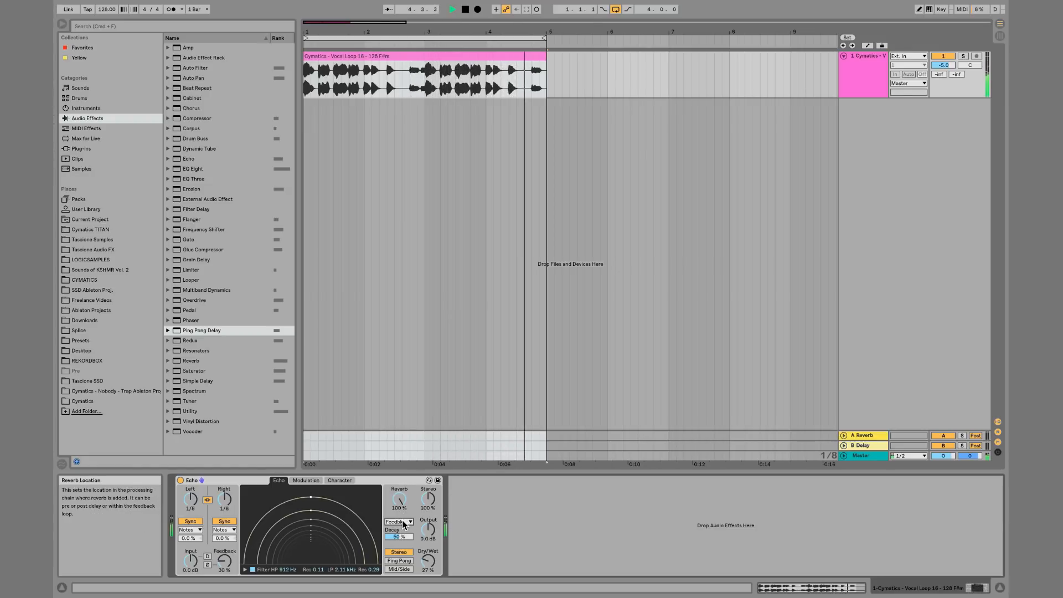
key(space)
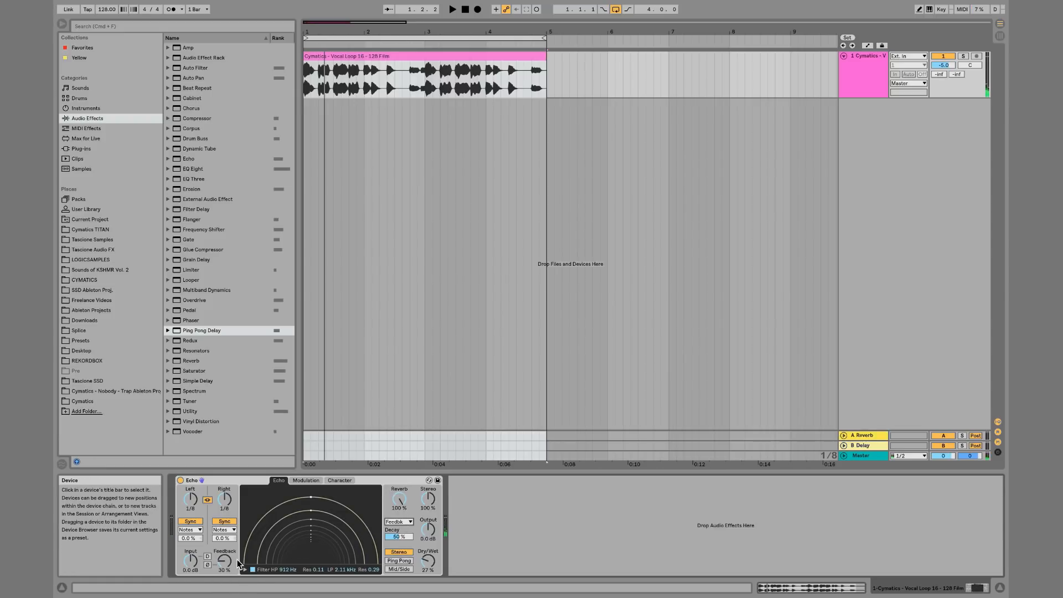
Raise Echo's feedback to about 125% while the loop plays
drag(225, 557, 226, 520)
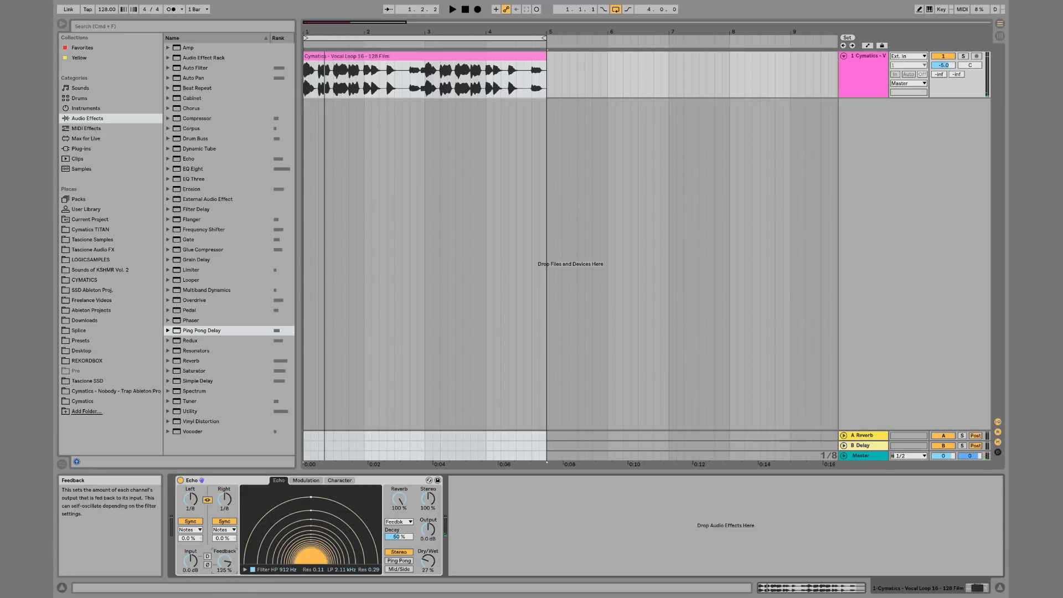
key(space)
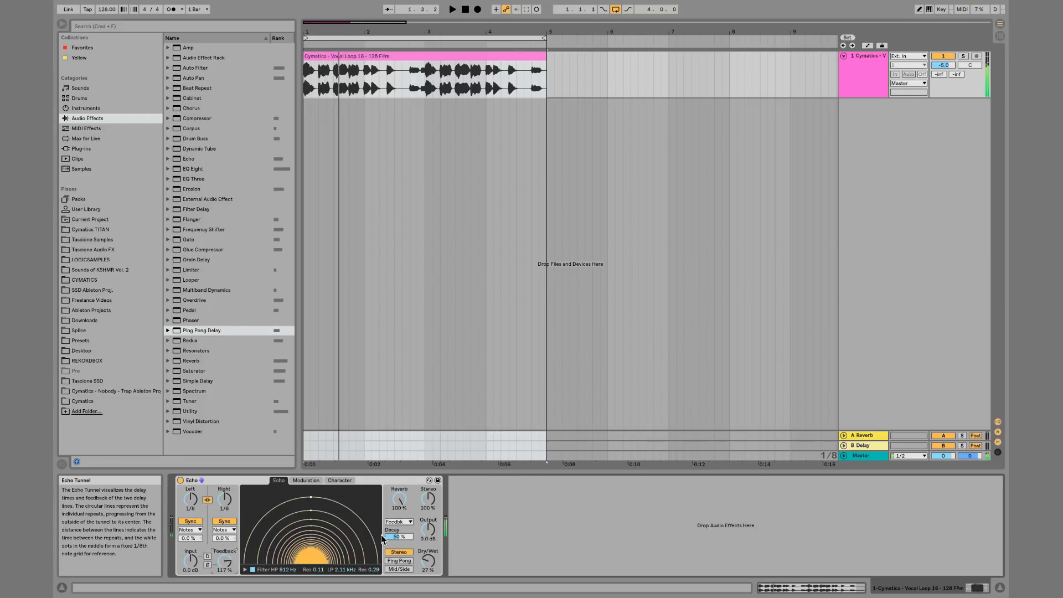
Lower Echo's feedback to 19% and switch the reverb location to Post
drag(224, 561, 225, 584)
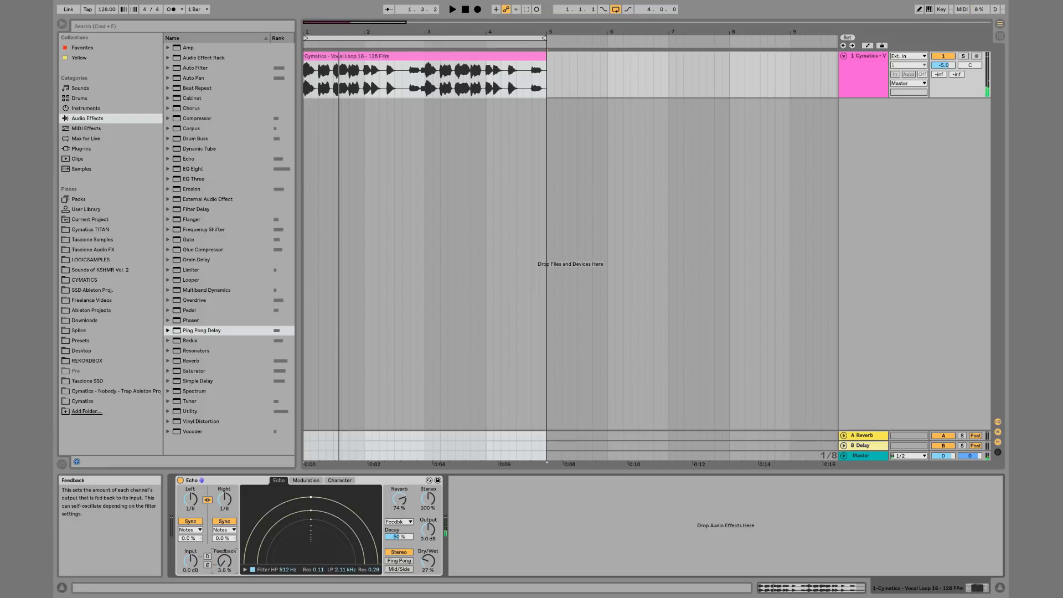
drag(225, 560, 225, 571)
click(400, 521)
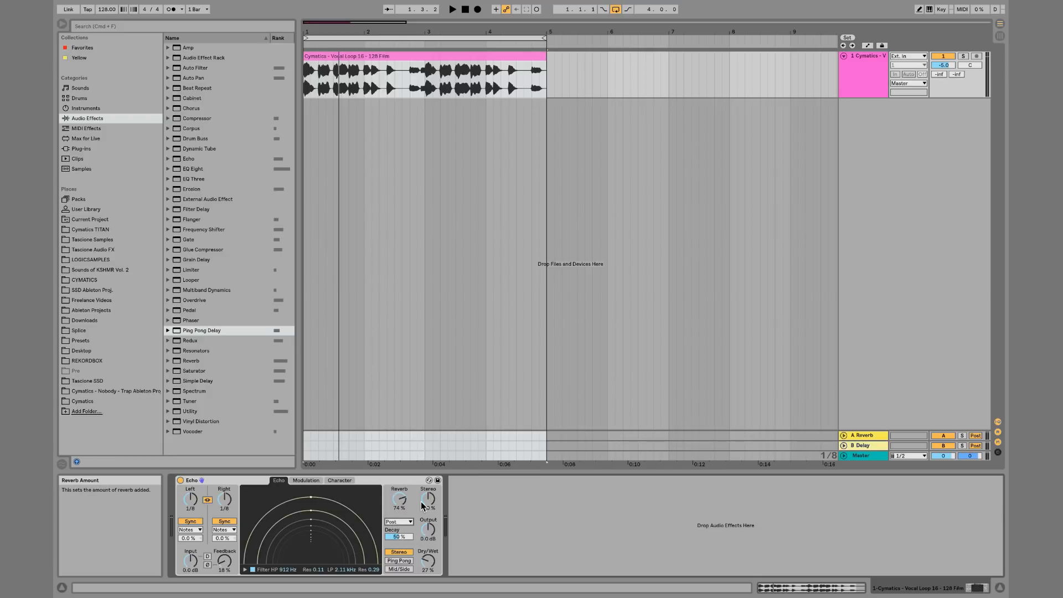
key(space)
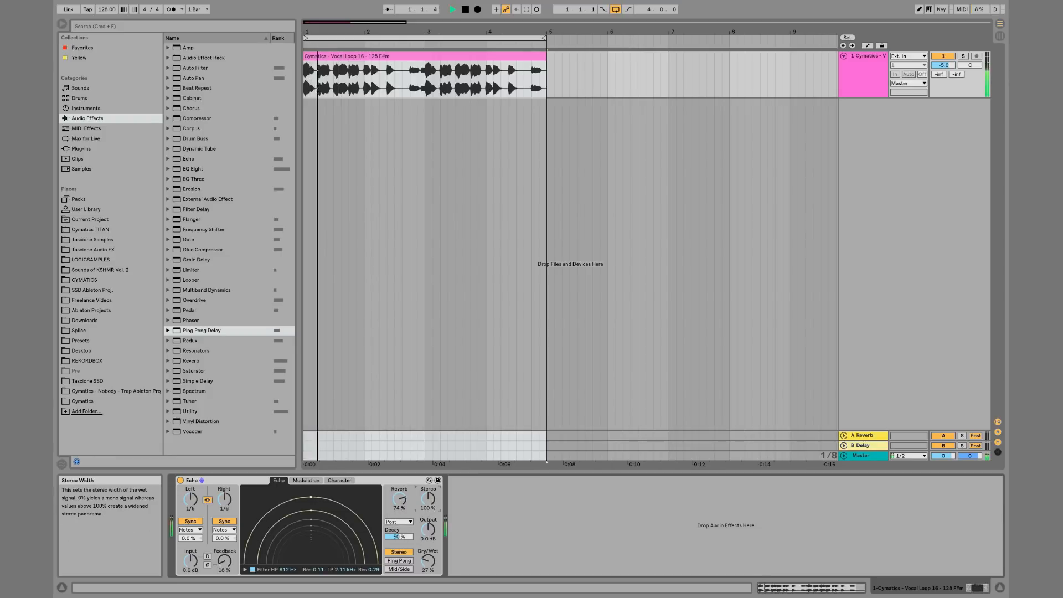
Widen Echo's stereo width to 200% and raise the dry/wet to 100%
drag(432, 506, 433, 477)
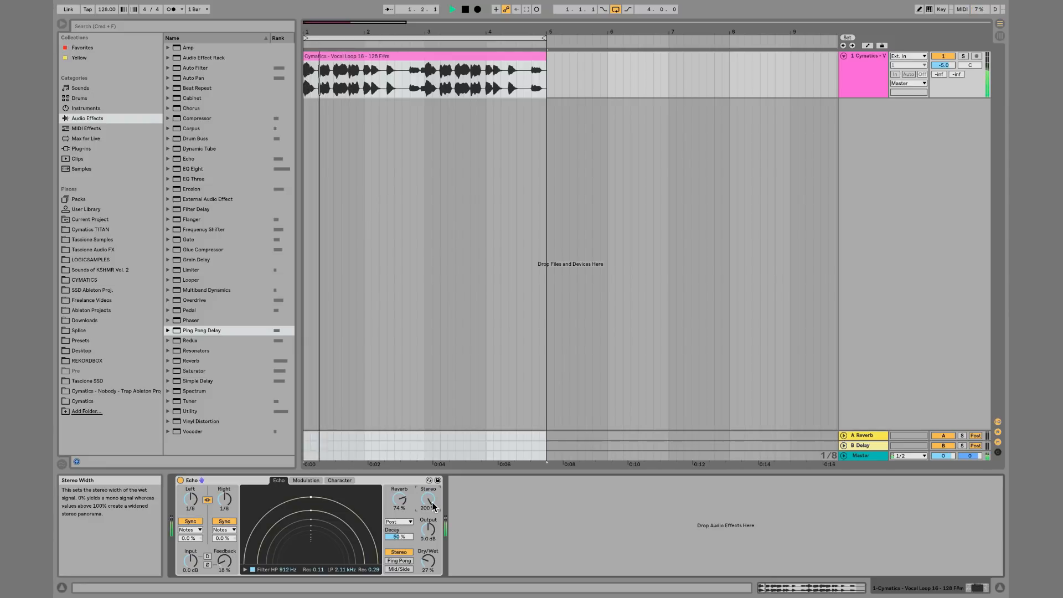
key(space)
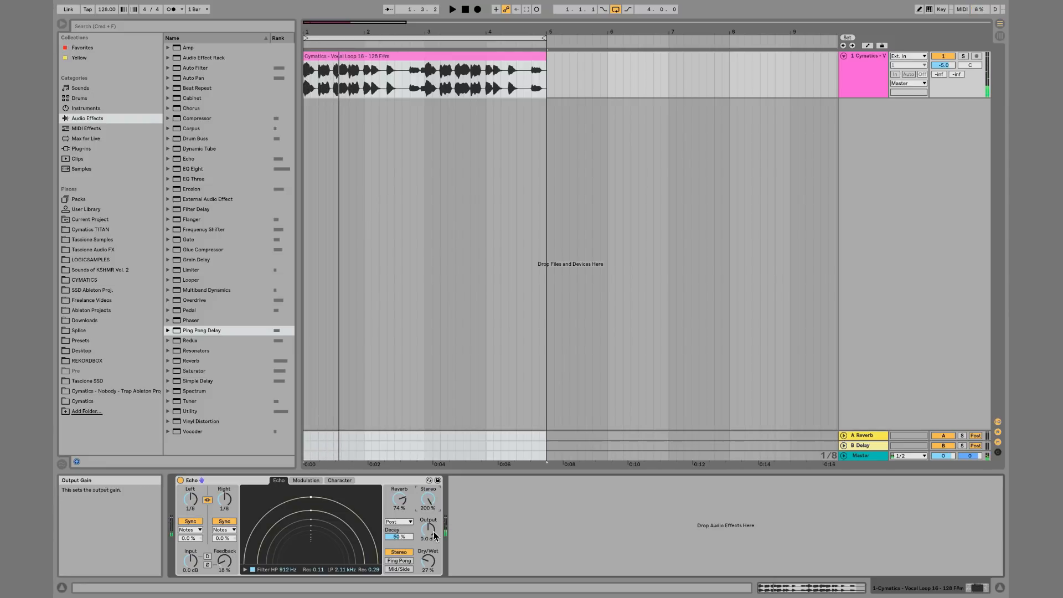
drag(431, 560, 431, 515)
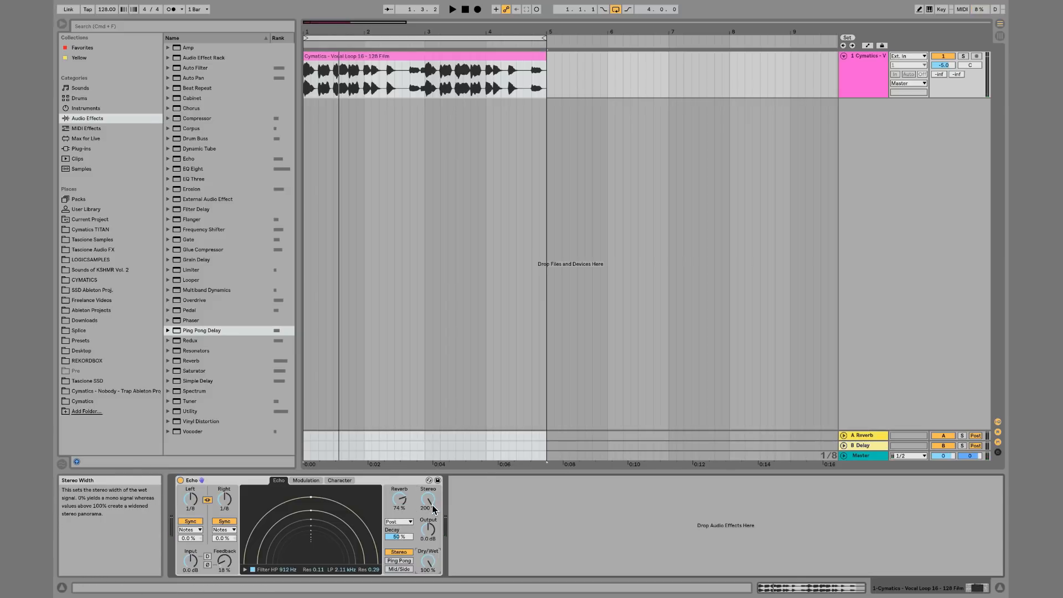
key(space)
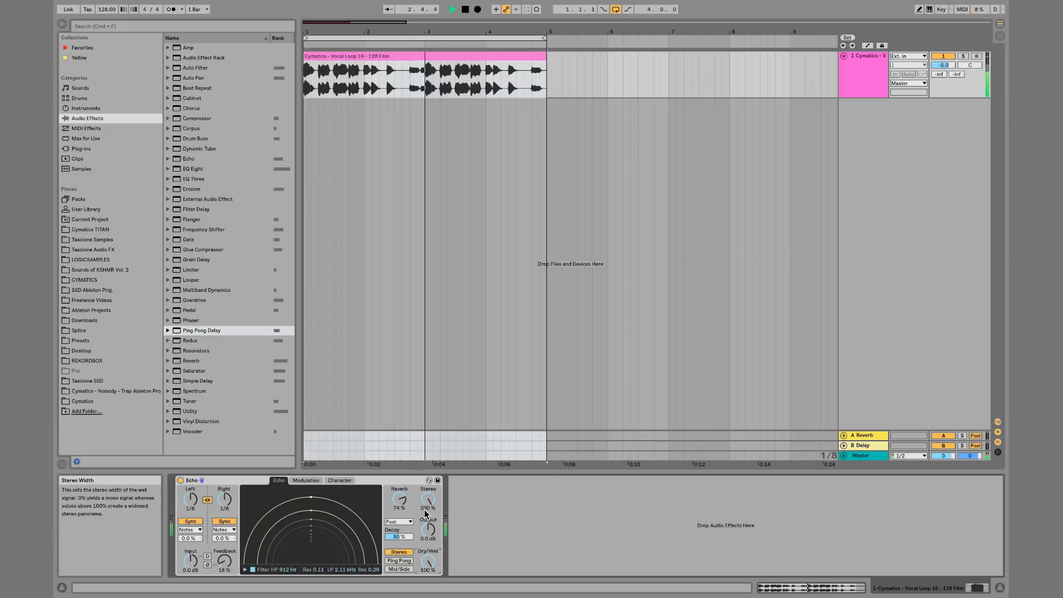
Set Echo's stereo width to 97% and dry/wet to 36%
drag(427, 500, 431, 597)
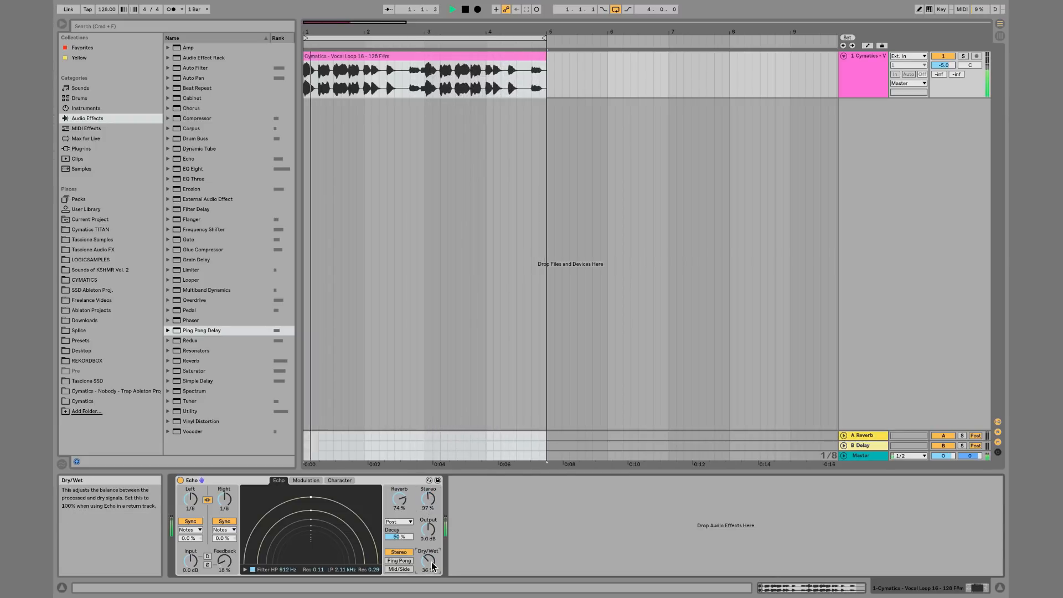
key(space)
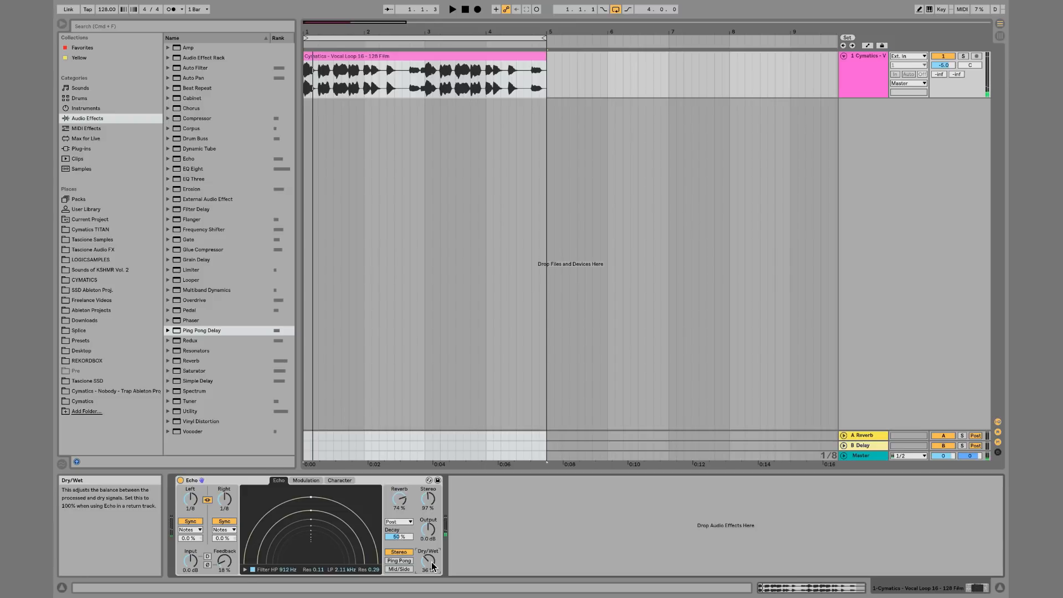
Raise feedback to 40% and set the delay modulation amount to 32% on the Modulation page
drag(233, 564, 224, 549)
click(313, 479)
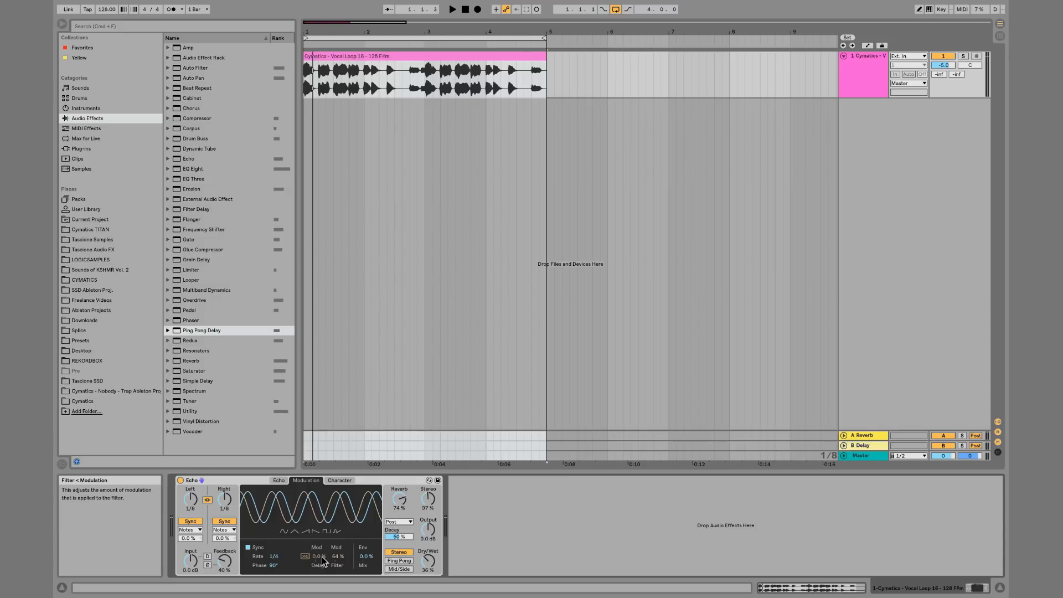
drag(320, 557, 319, 549)
key(space)
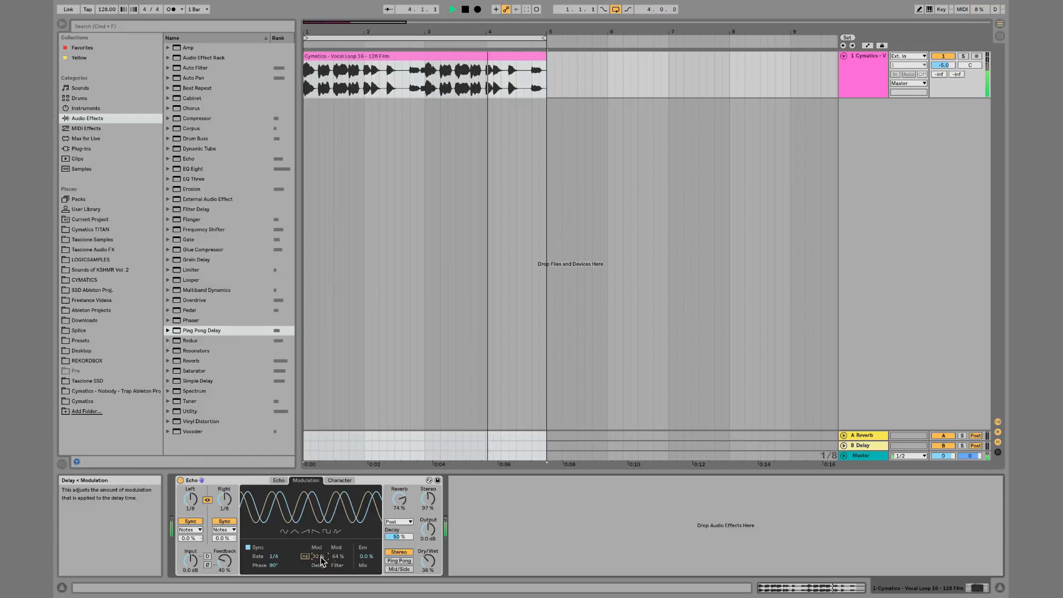
Raise feedback to 130% and delay modulation to 100% while playing the loop
key(space)
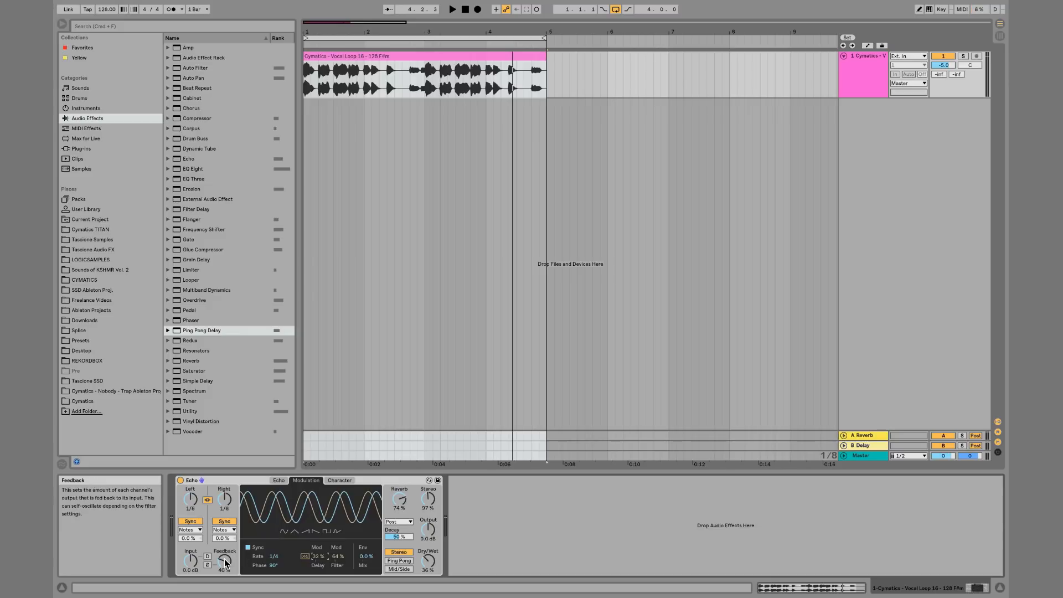
key(space)
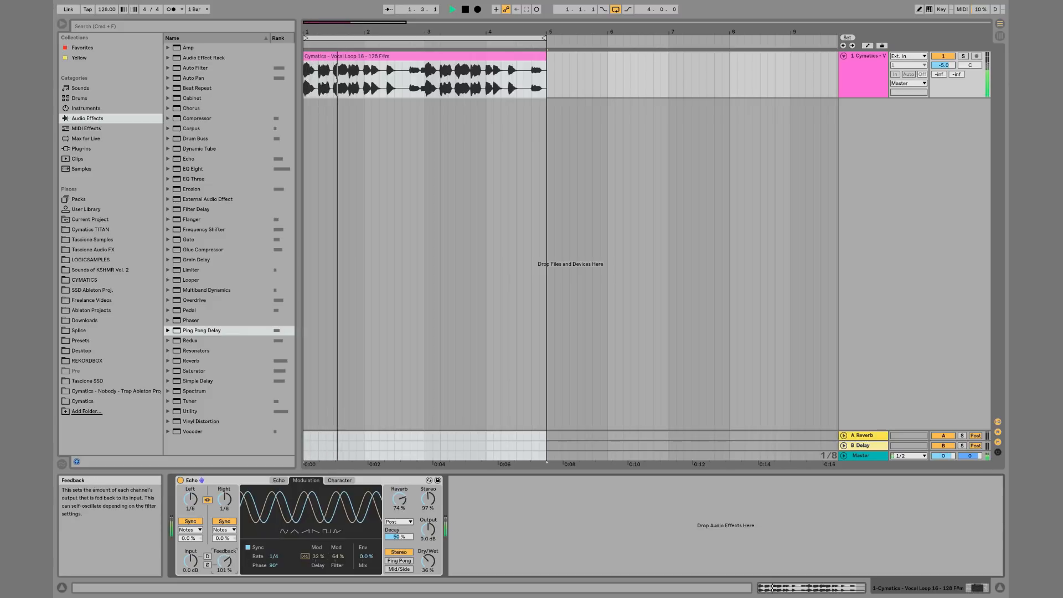
mouse_move(225, 563)
mouse_down()
mouse_move(225, 530)
mouse_move(225, 557)
mouse_up()
key(space)
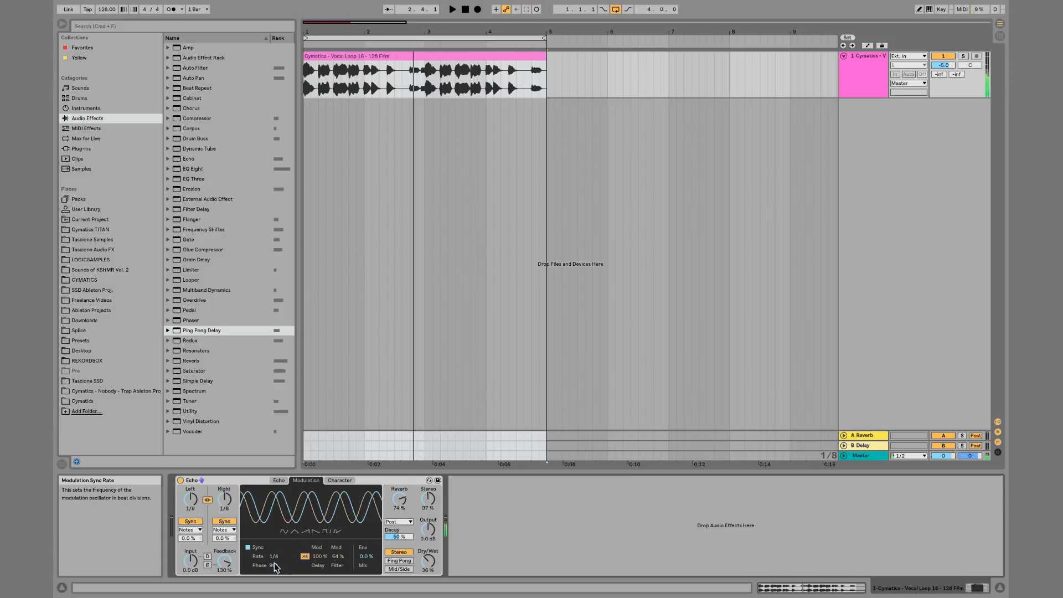
Set the modulation phase to 0°, and lower reverb to 0% and feedback to 15%
drag(271, 566, 272, 571)
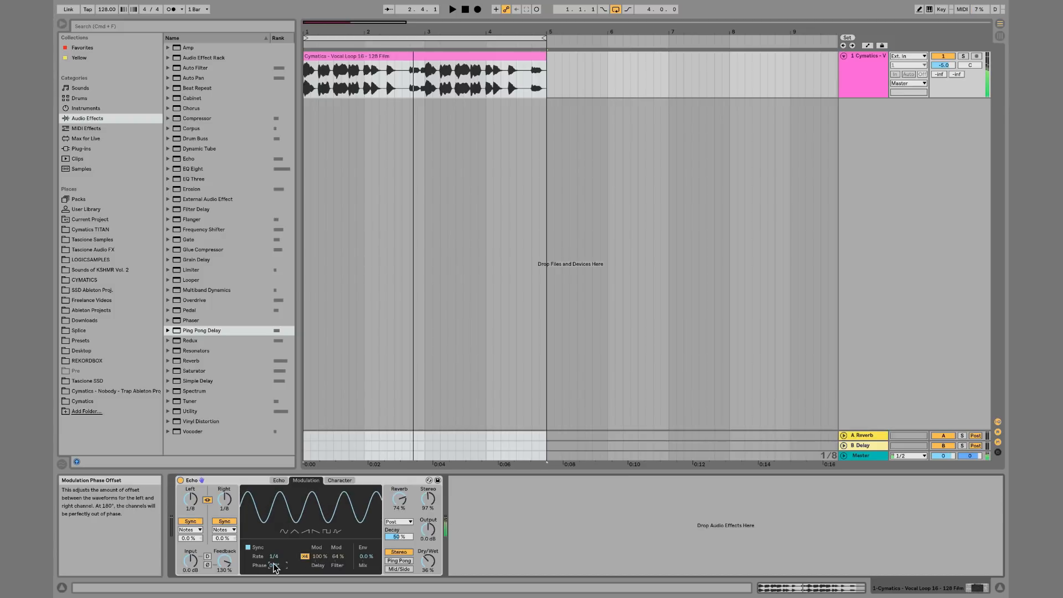
drag(399, 498, 399, 526)
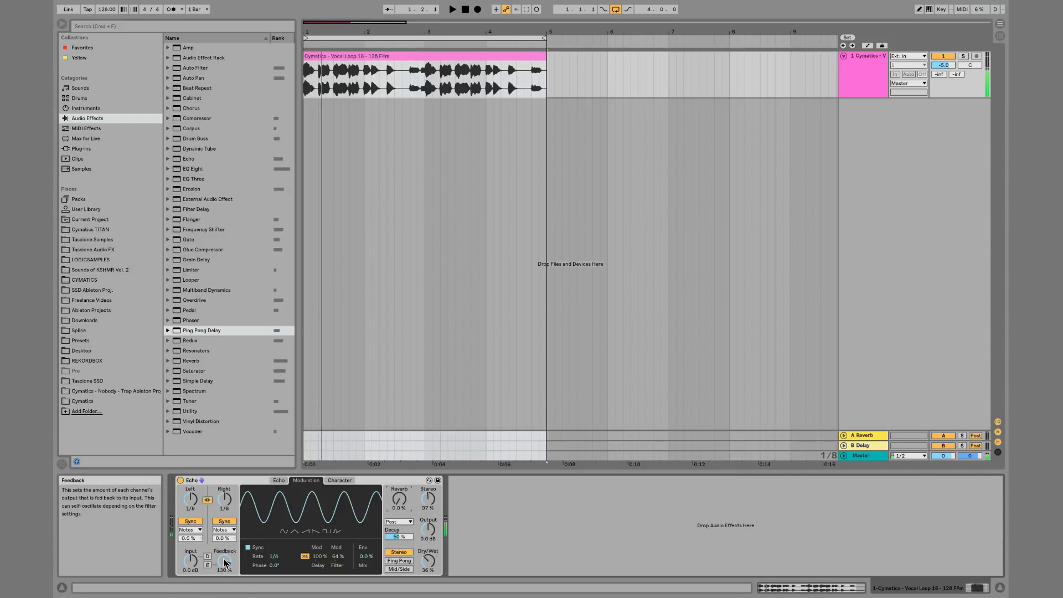
drag(224, 561, 224, 588)
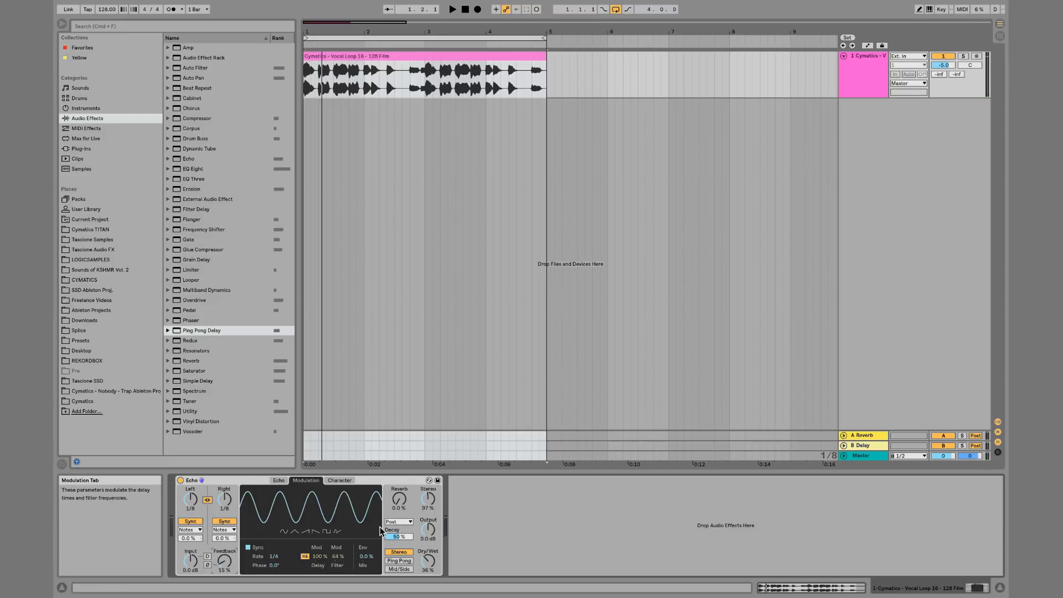
Enable x4 delay modulation scaling and lower the delay modulation amount while the loop plays
click(304, 556)
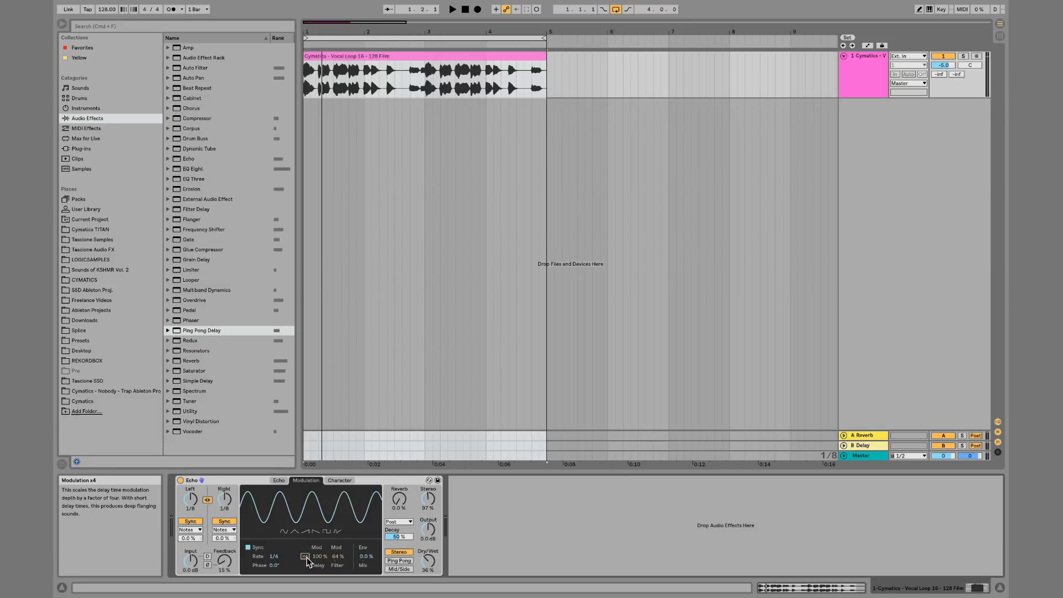
key(space)
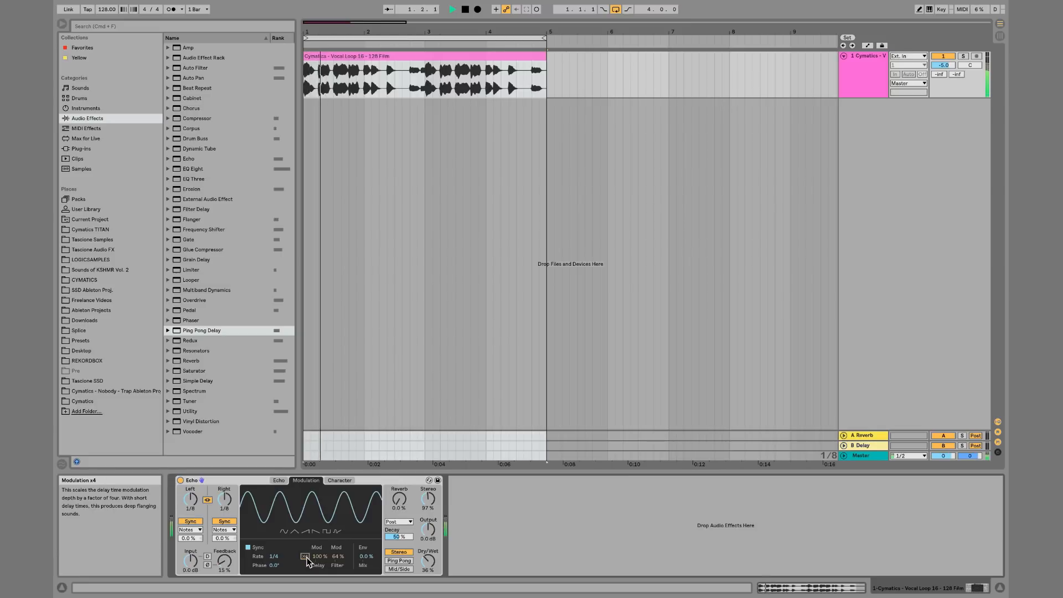
drag(319, 557, 319, 597)
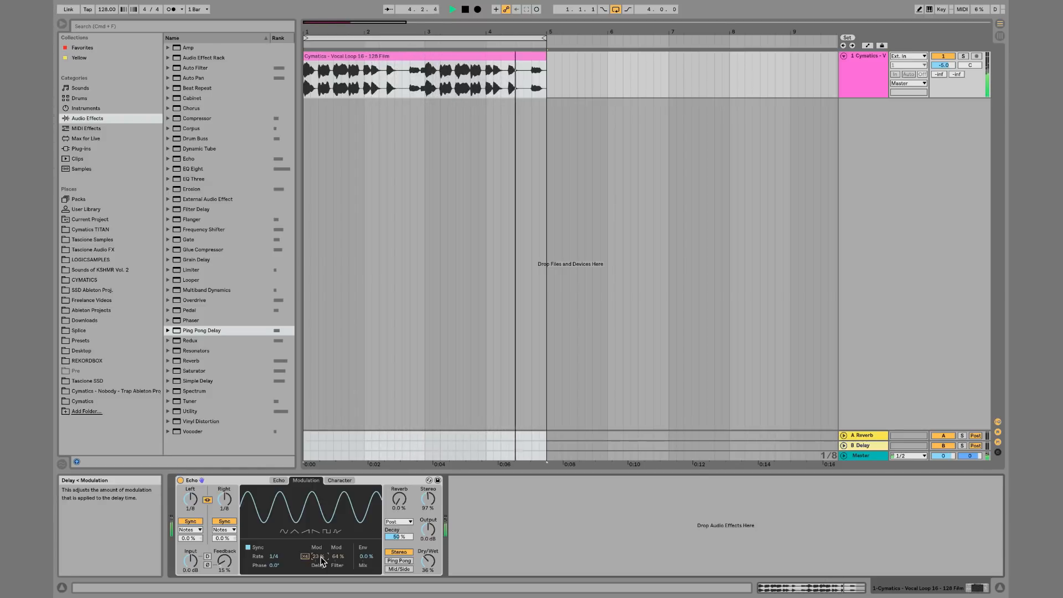
Open the Character page, enable the Gate and lower its threshold to about -7.5 dB while the loop plays
click(339, 481)
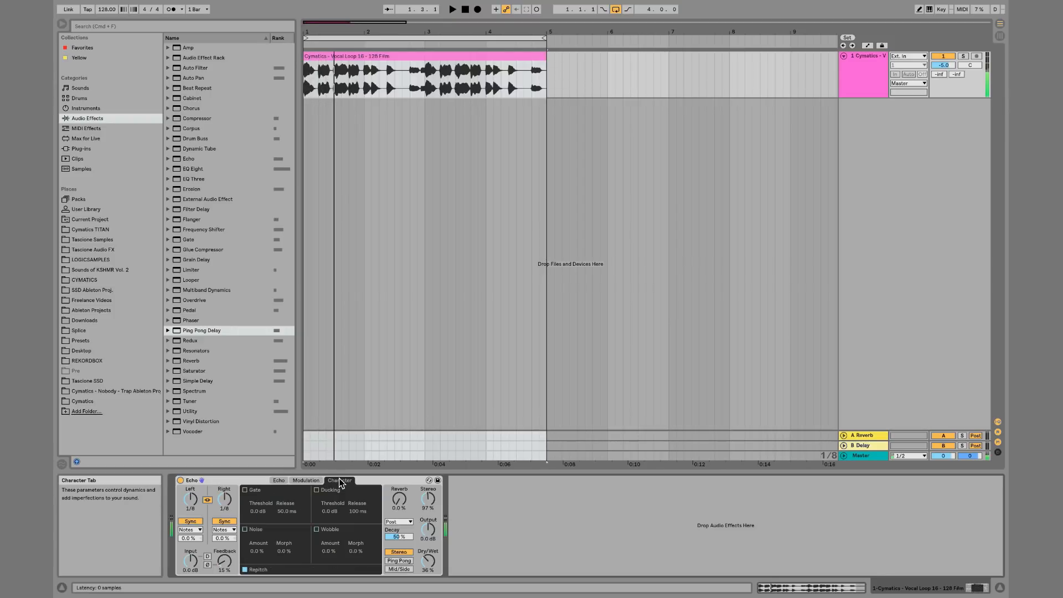
key(space)
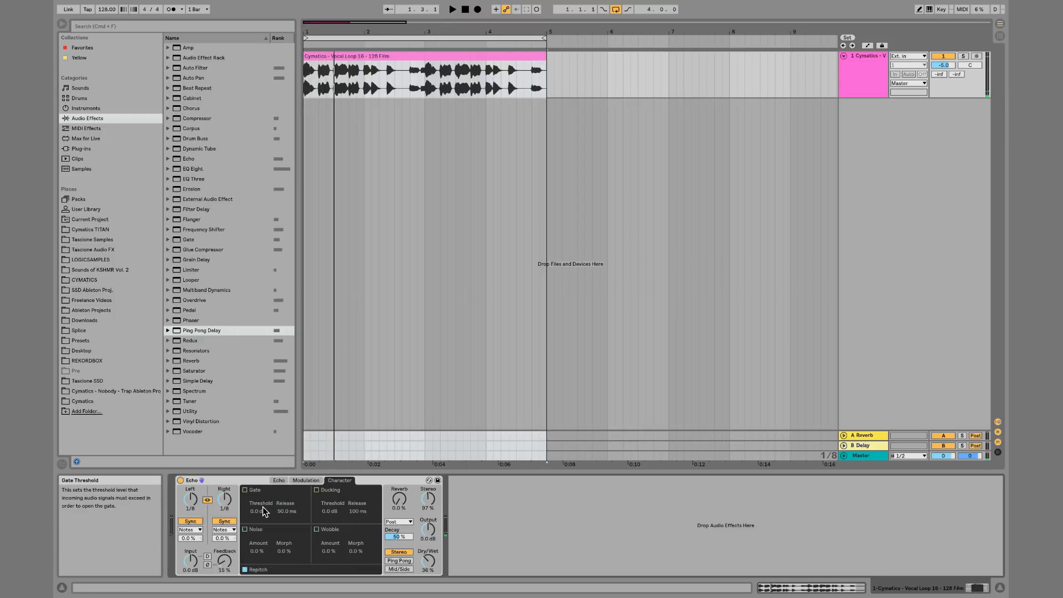
click(246, 490)
drag(260, 512, 264, 517)
key(space)
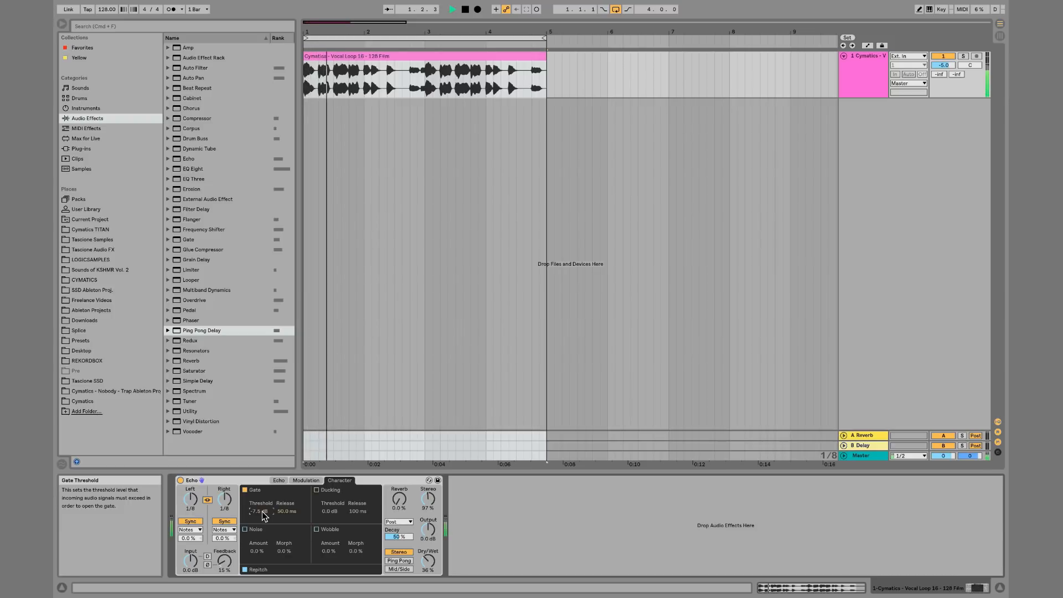
Raise feedback to 49% and set the gate threshold to -0.5 dB, auditioning the loop
mouse_move(224, 560)
mouse_down()
mouse_move(224, 543)
mouse_move(227, 561)
mouse_up()
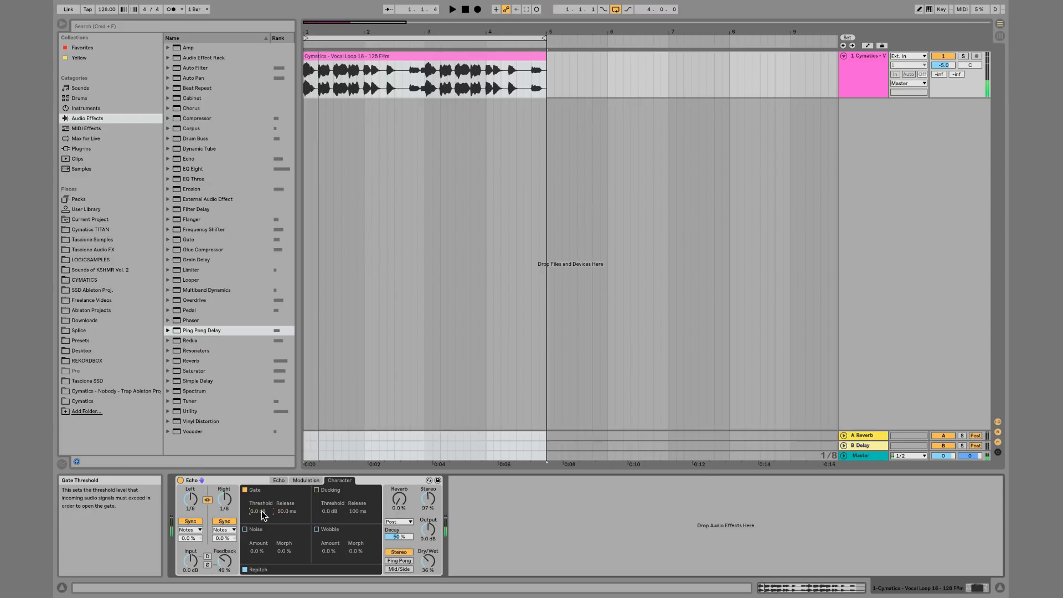
drag(262, 512, 262, 512)
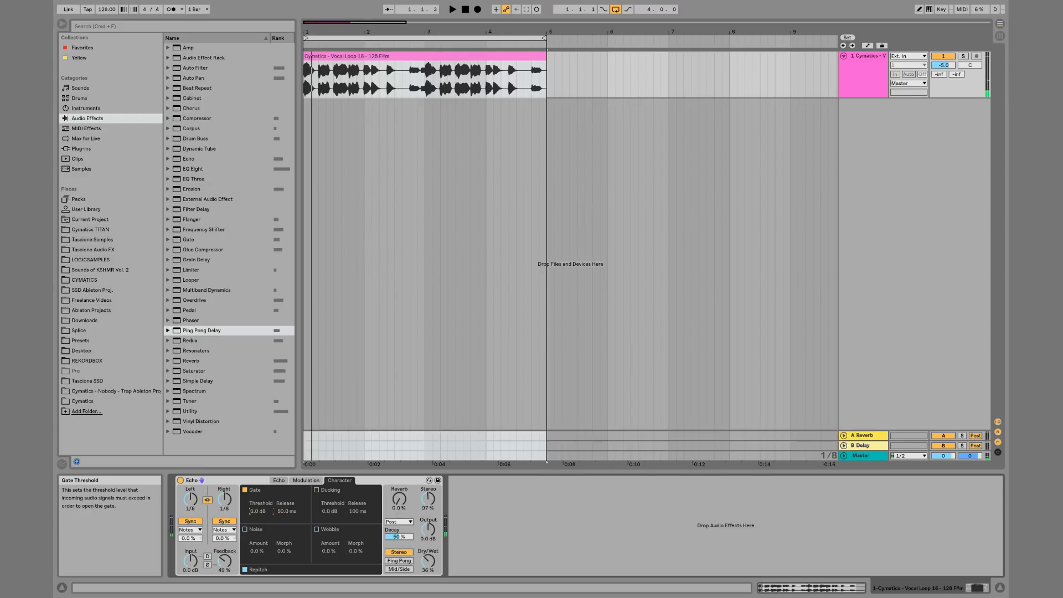
key(space)
key(space)
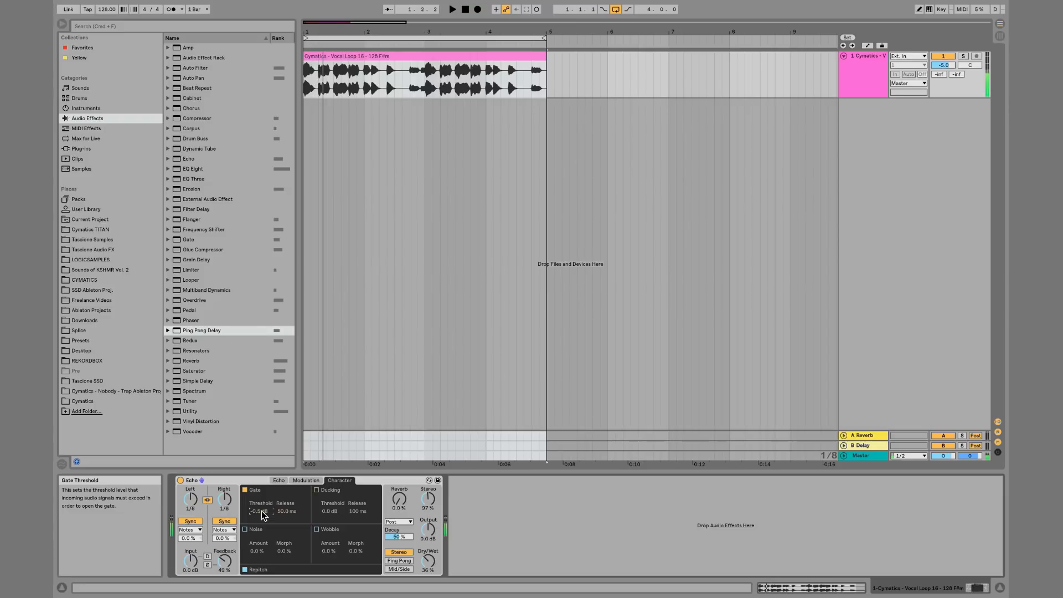
key(space)
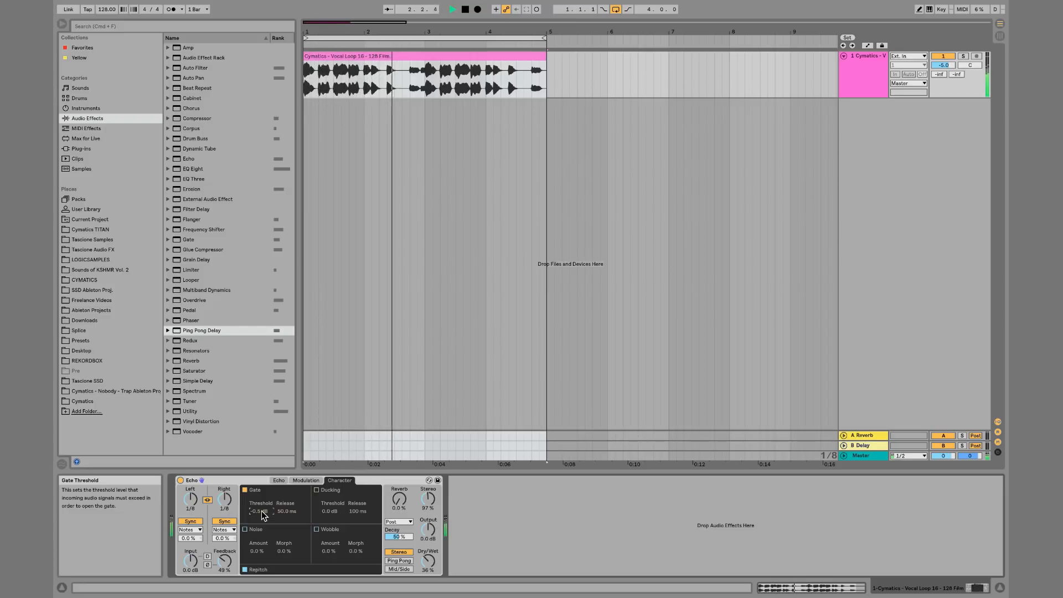
key(space)
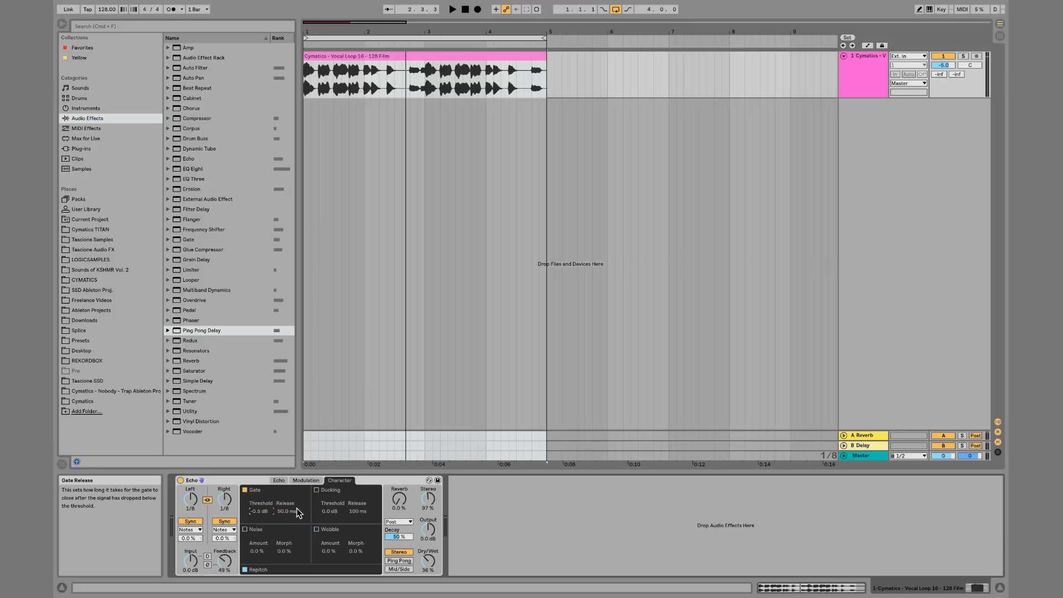
Enable Ducking, disable the Gate, and adjust the ducking threshold to about -28 dB while playing
click(317, 489)
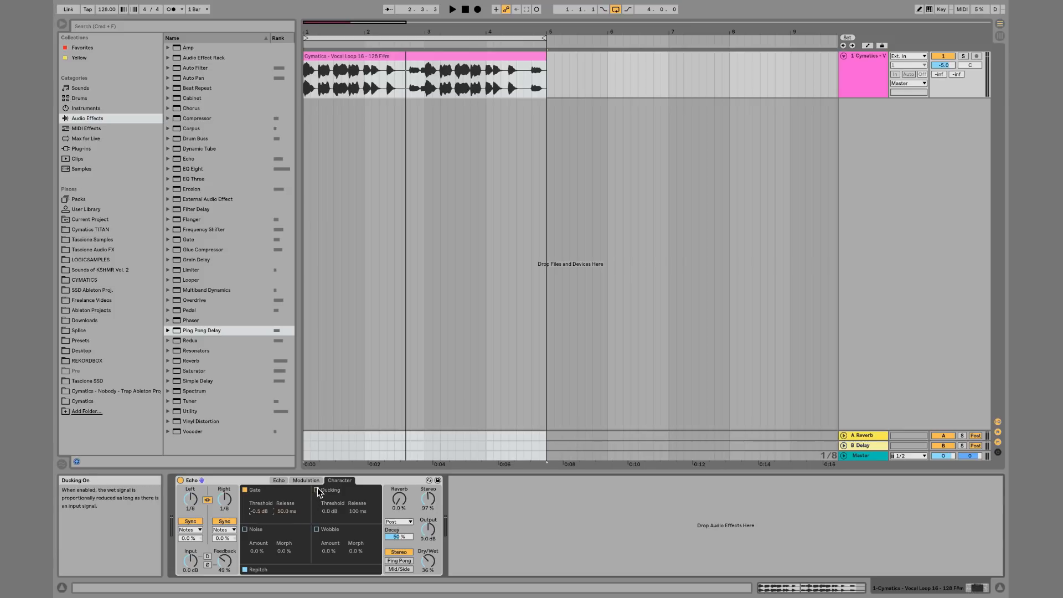
click(246, 491)
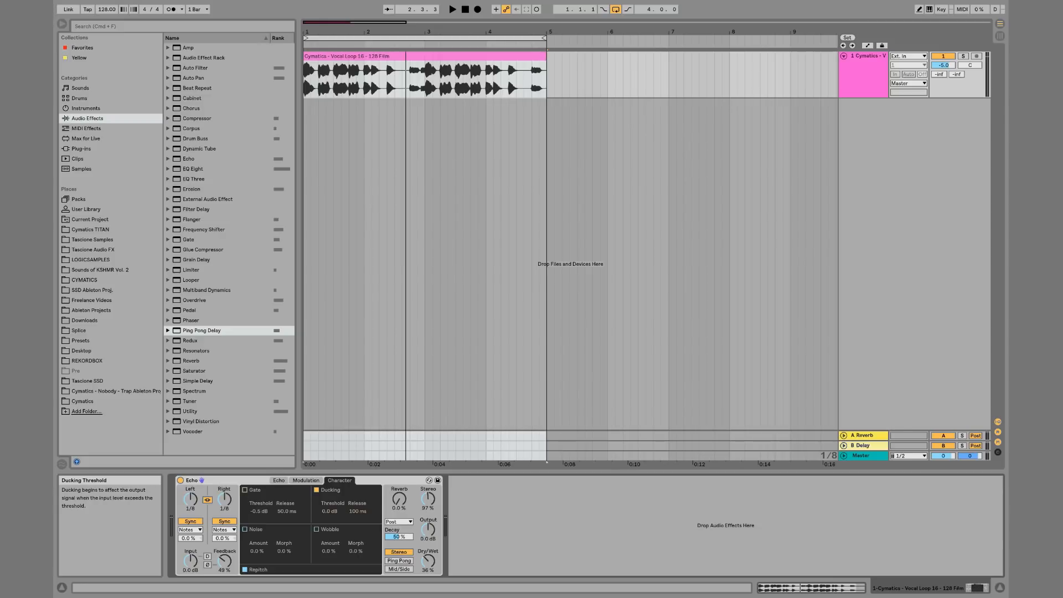
drag(326, 510, 326, 593)
key(space)
key(space)
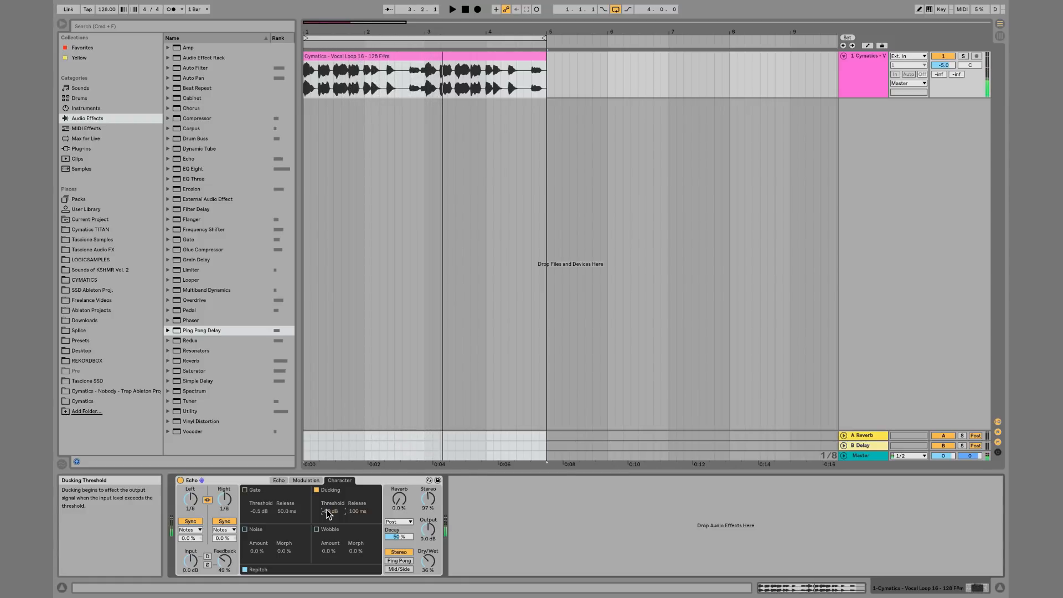
key(space)
drag(327, 510, 327, 496)
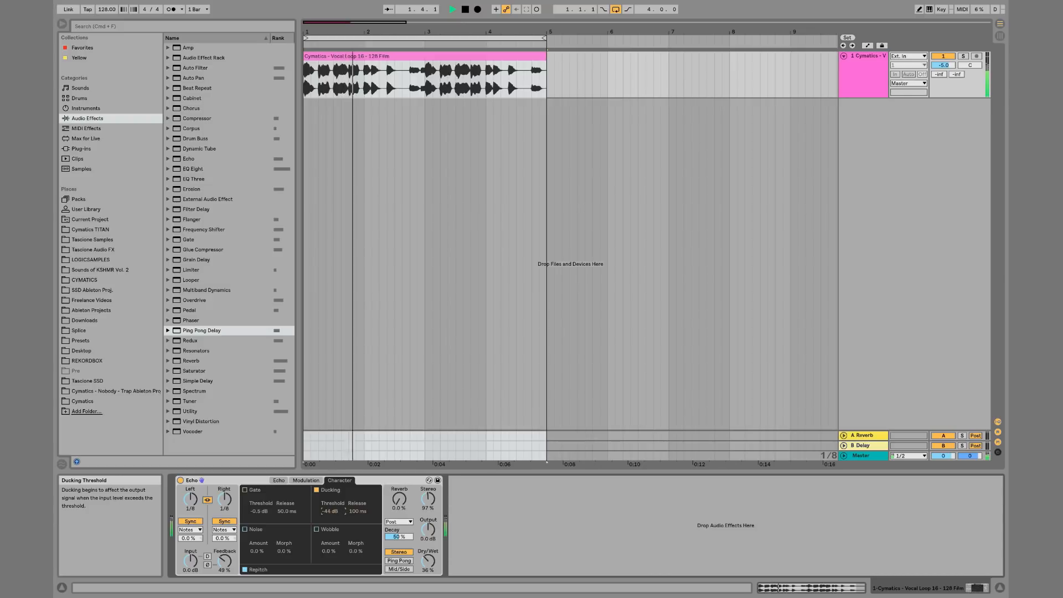
key(space)
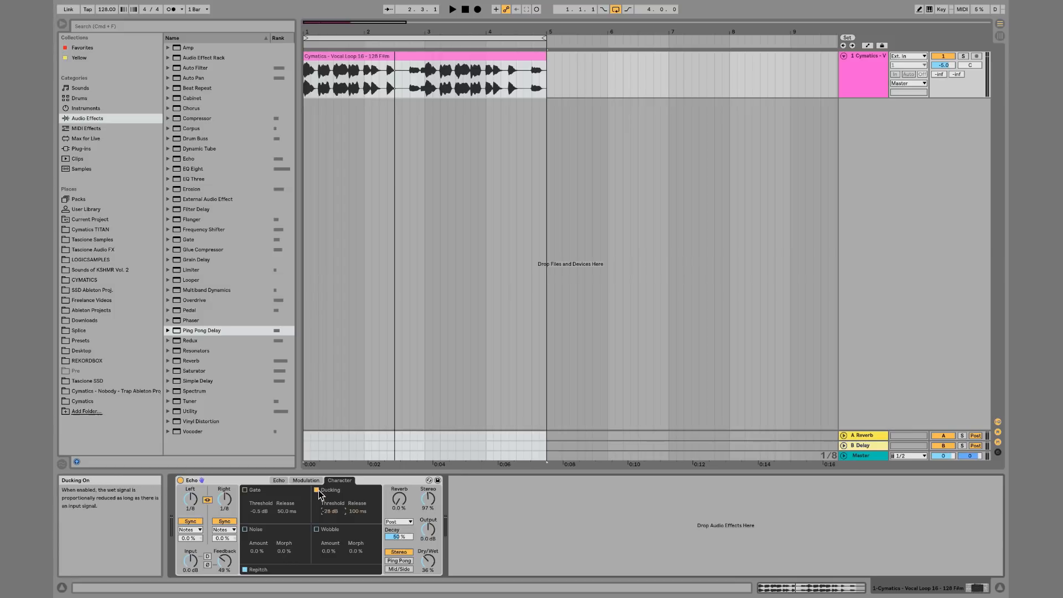
Raise the reverb amount to 60% while the loop plays
key(space)
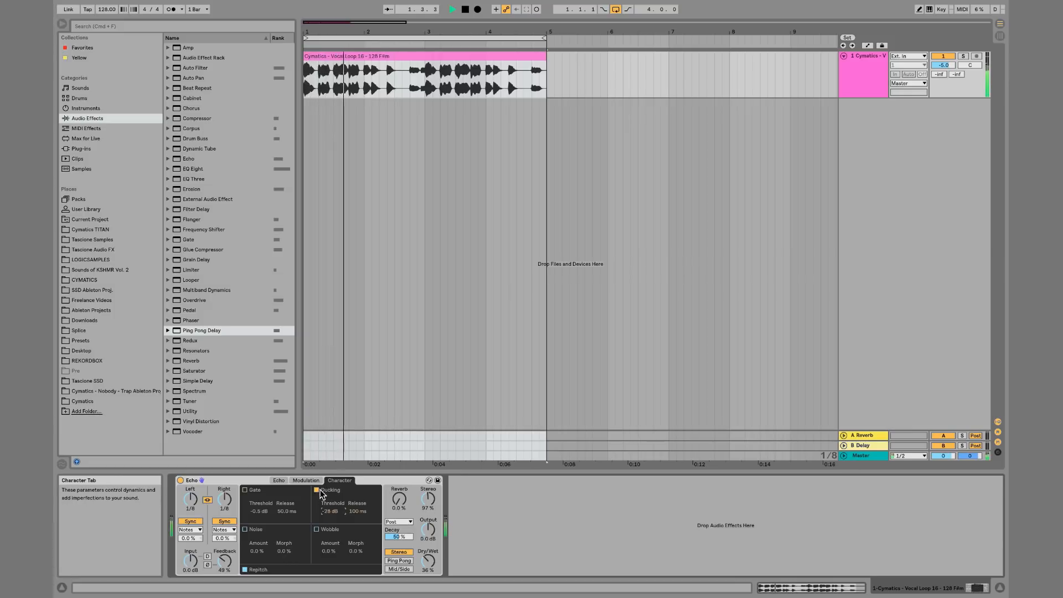
key(space)
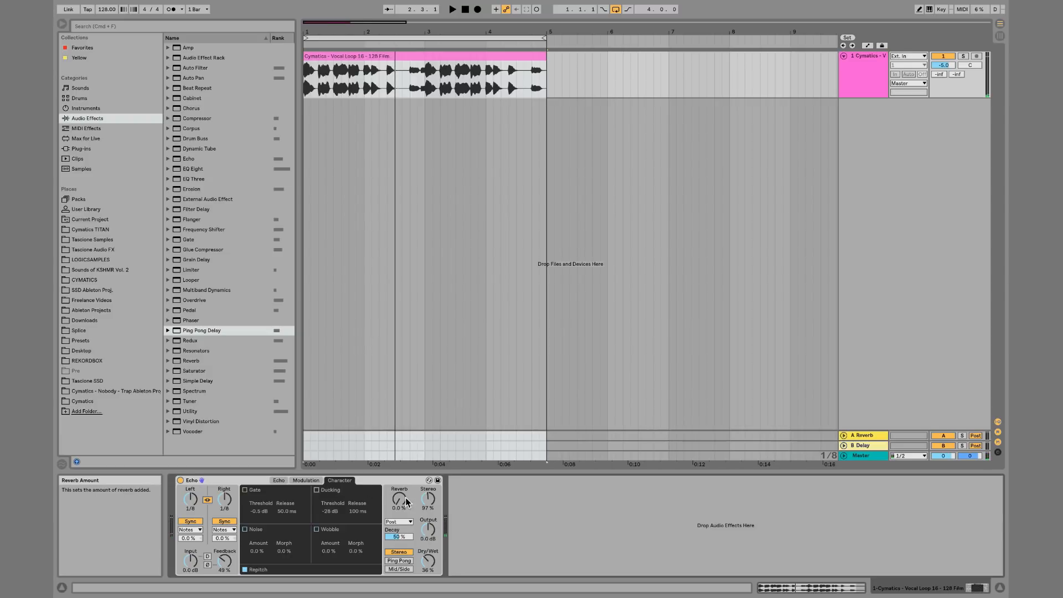
drag(399, 499, 399, 471)
key(space)
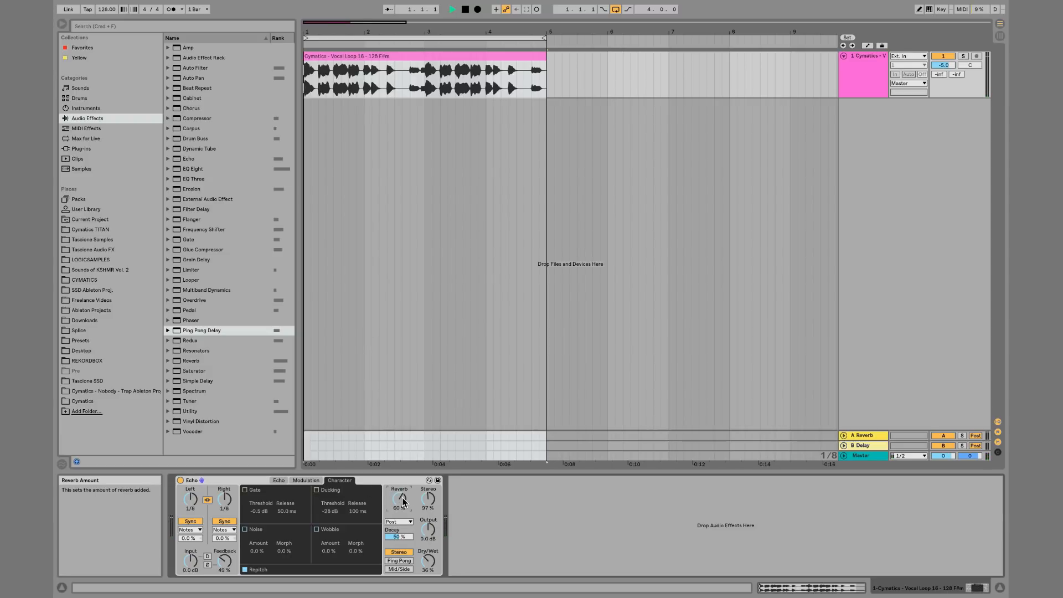
Set the ducking threshold to -54 dB and toggle Ducking off and back on to compare
click(317, 491)
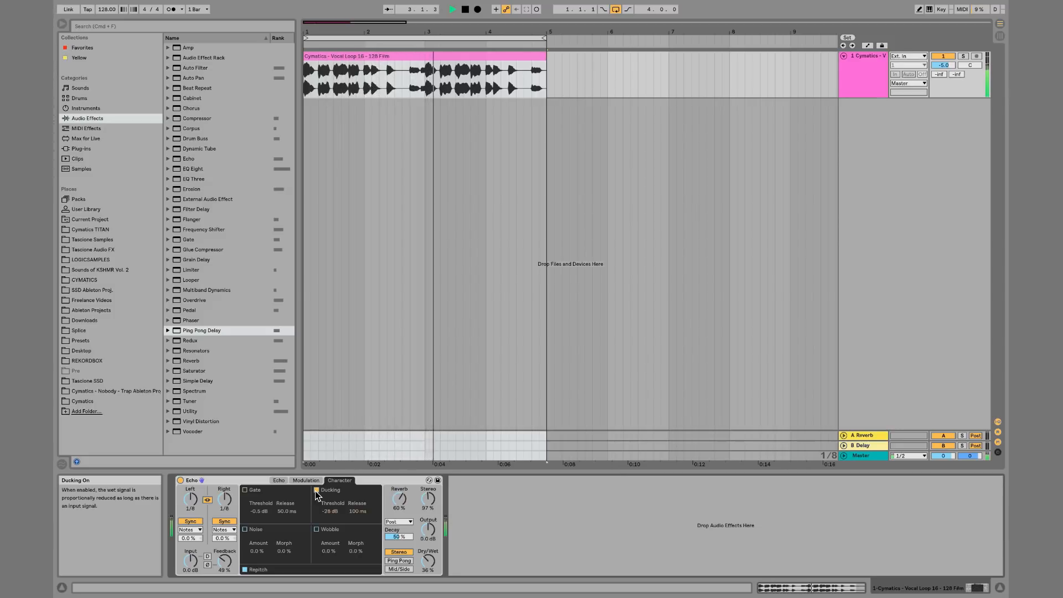
drag(330, 511, 330, 536)
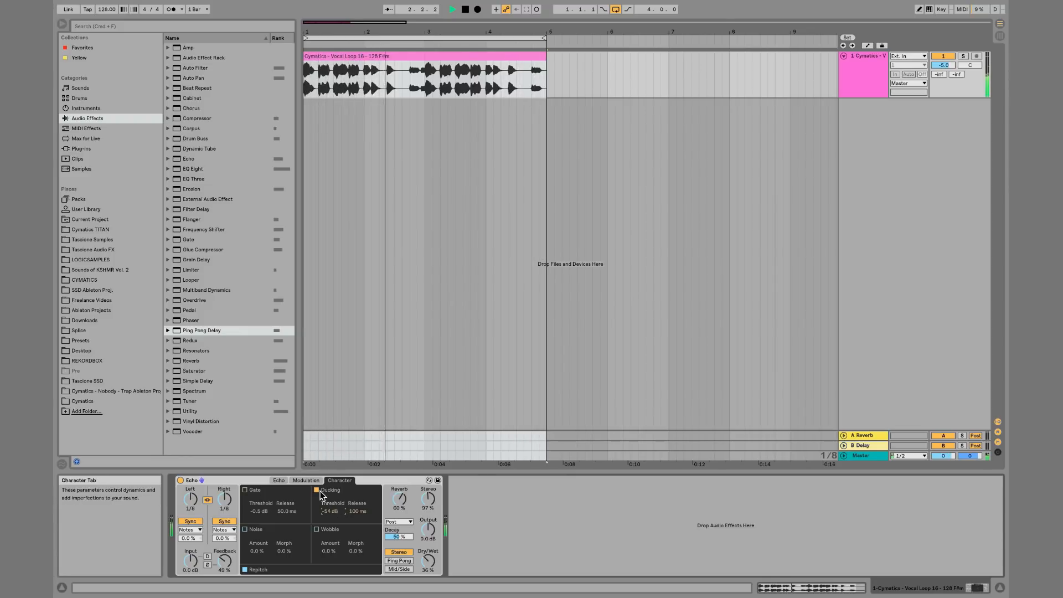
click(317, 490)
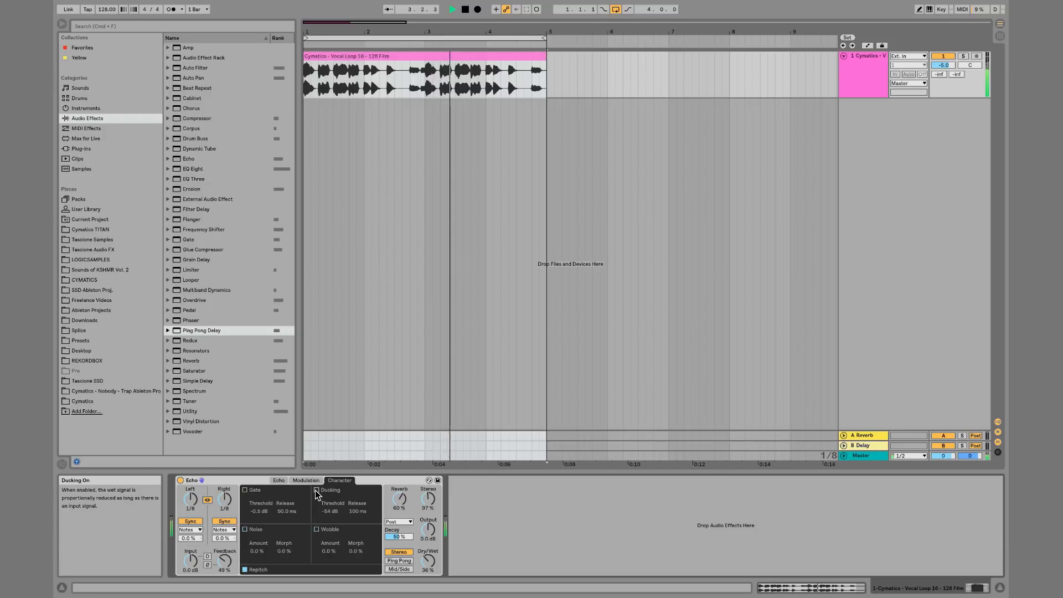
click(317, 490)
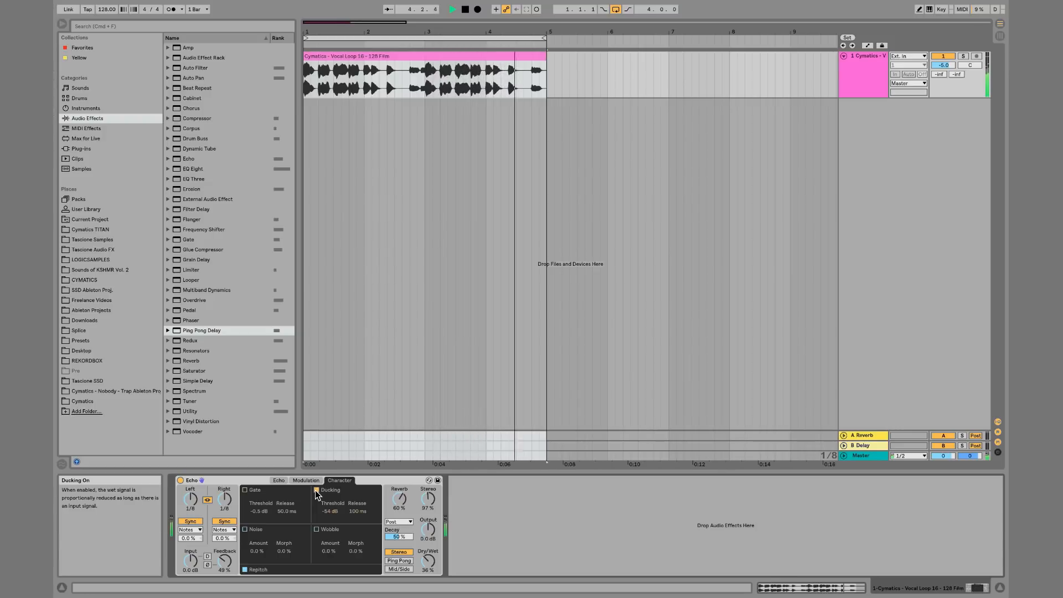
key(space)
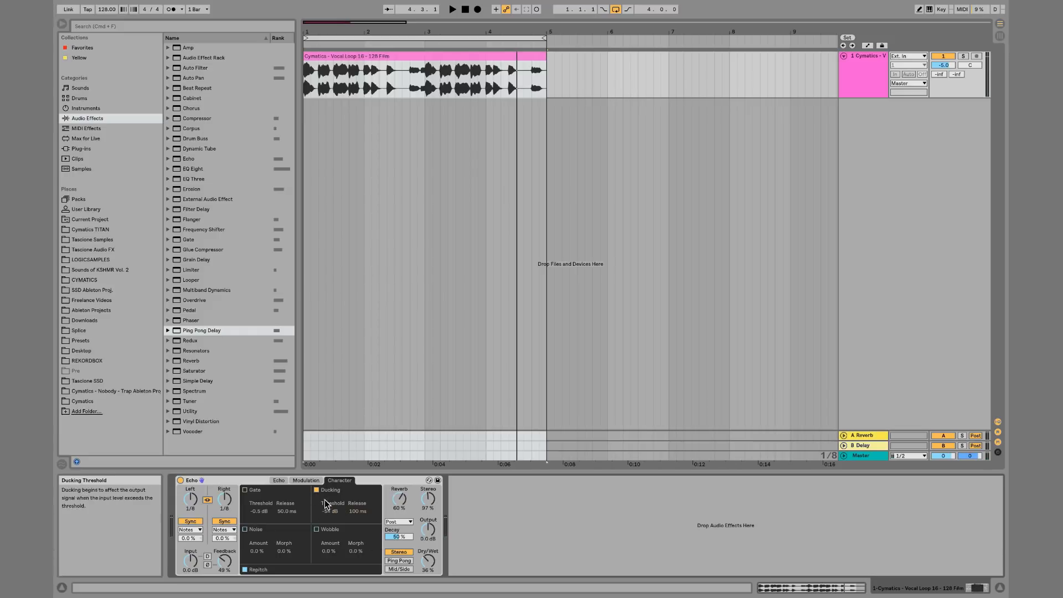
Enable Noise and raise both the noise amount and noise morph to 100% while playing
click(244, 530)
key(space)
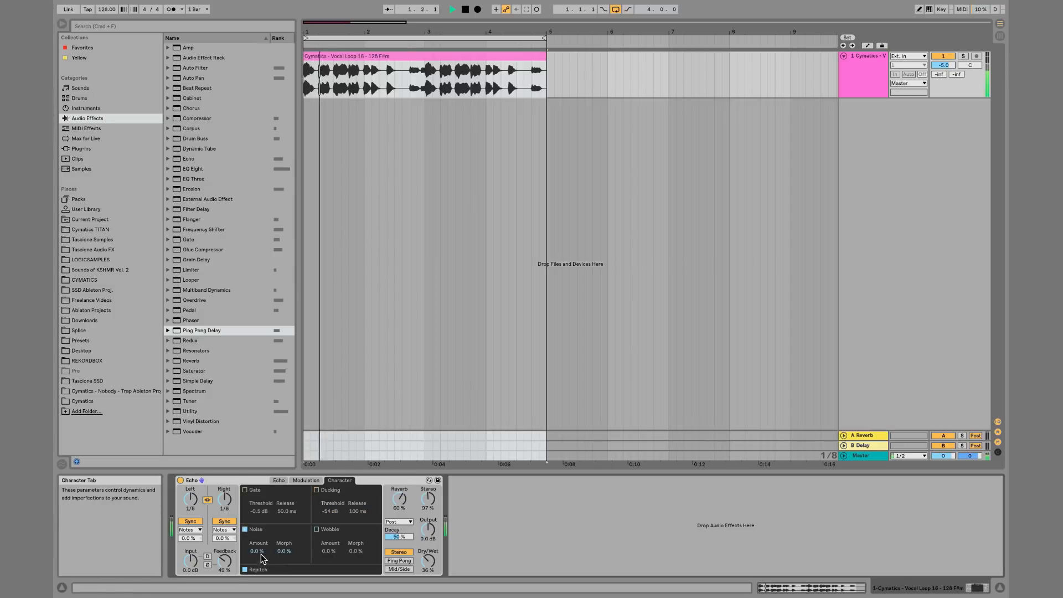
drag(260, 552, 259, 493)
drag(280, 553, 279, 493)
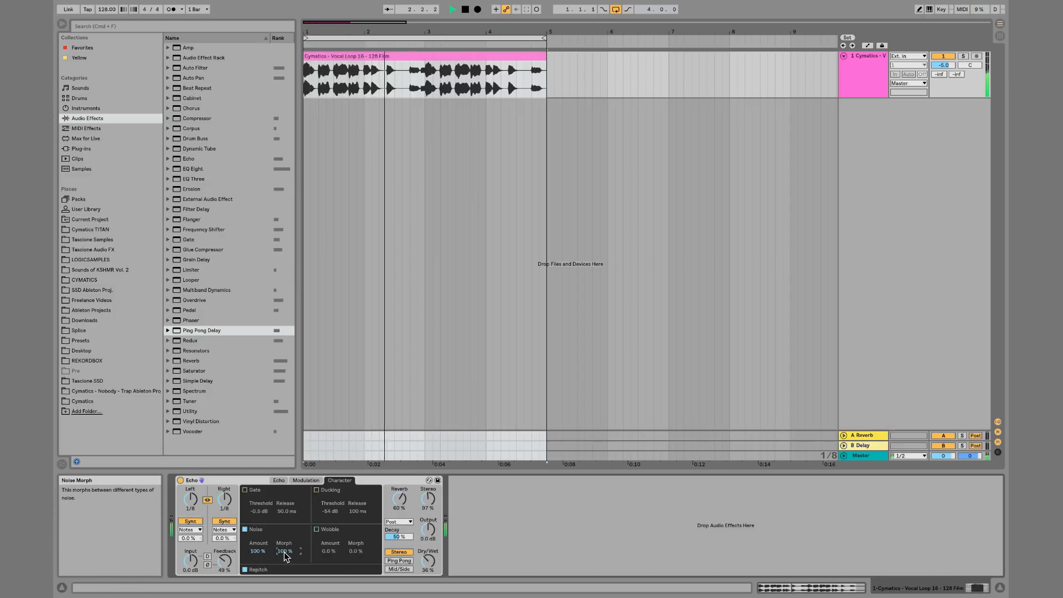
key(space)
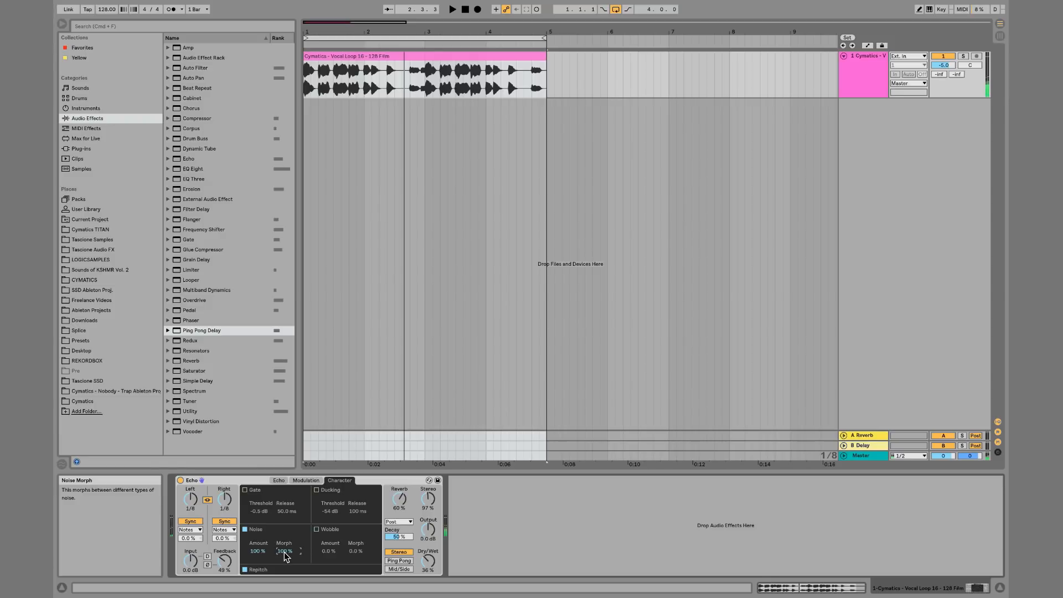
Glance at the Modulation page, then turn Noise off on the Character page
click(299, 480)
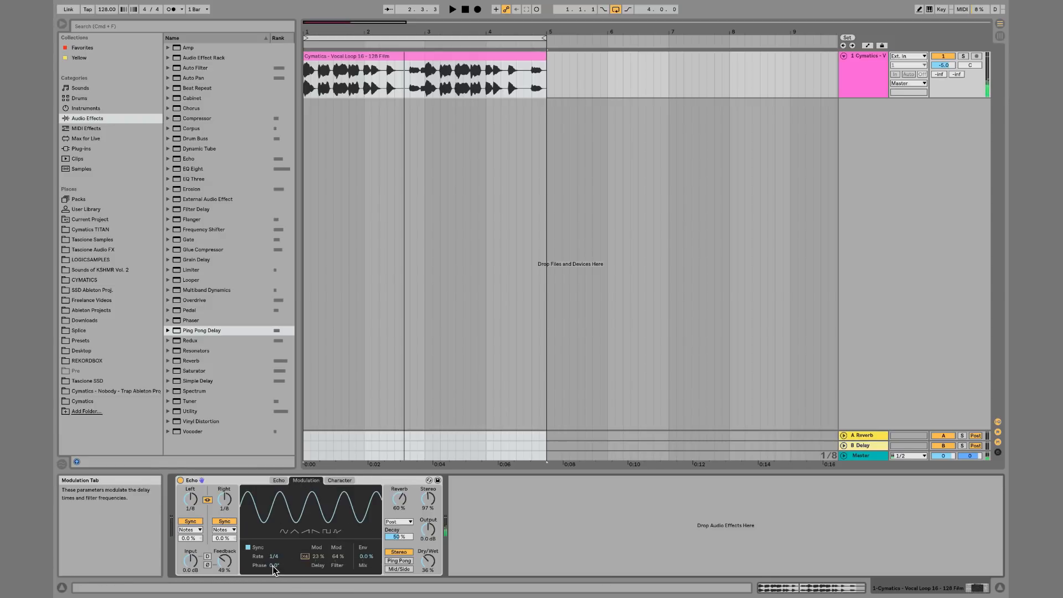
key(space)
click(337, 480)
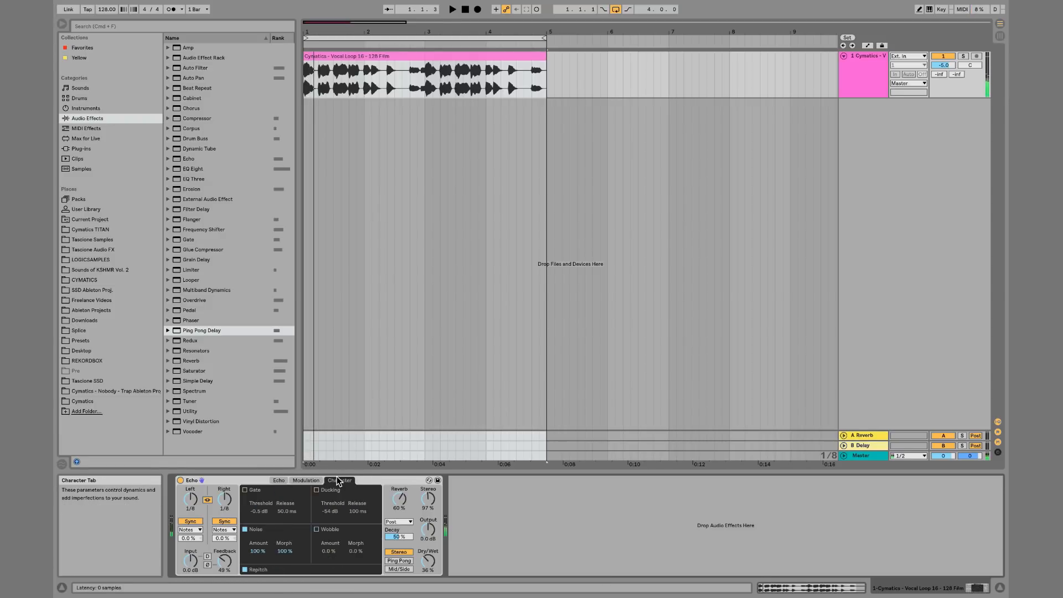
click(245, 530)
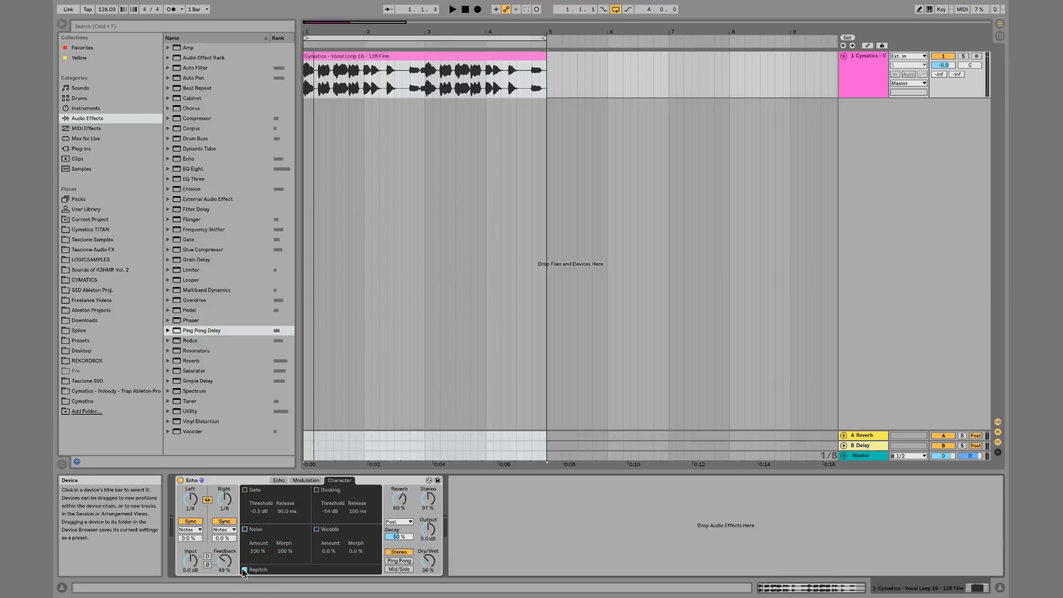
Enable Wobble and set the wobble amount to 83% while the loop plays
click(317, 529)
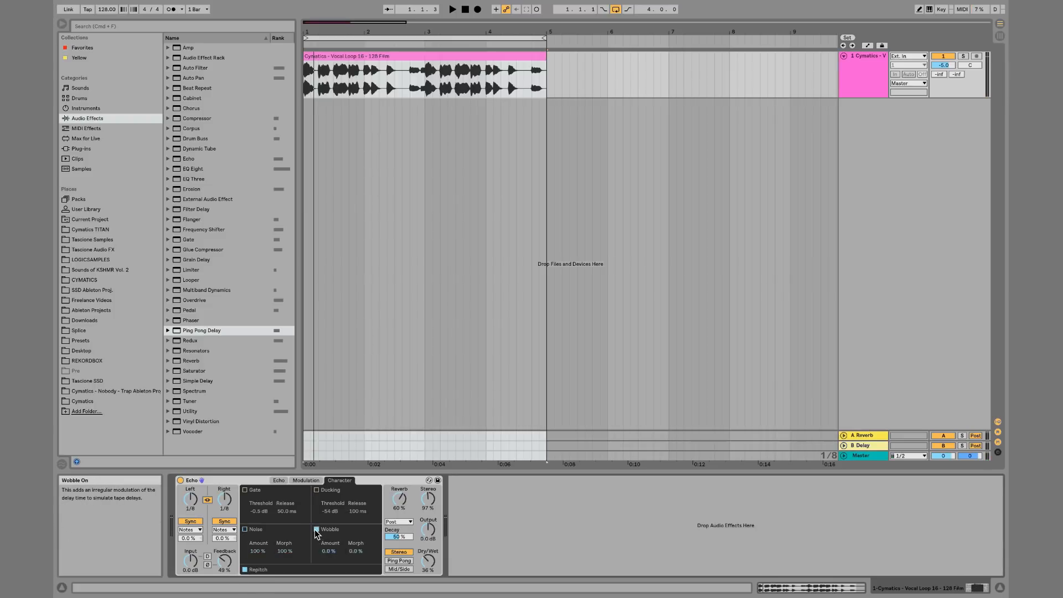
key(space)
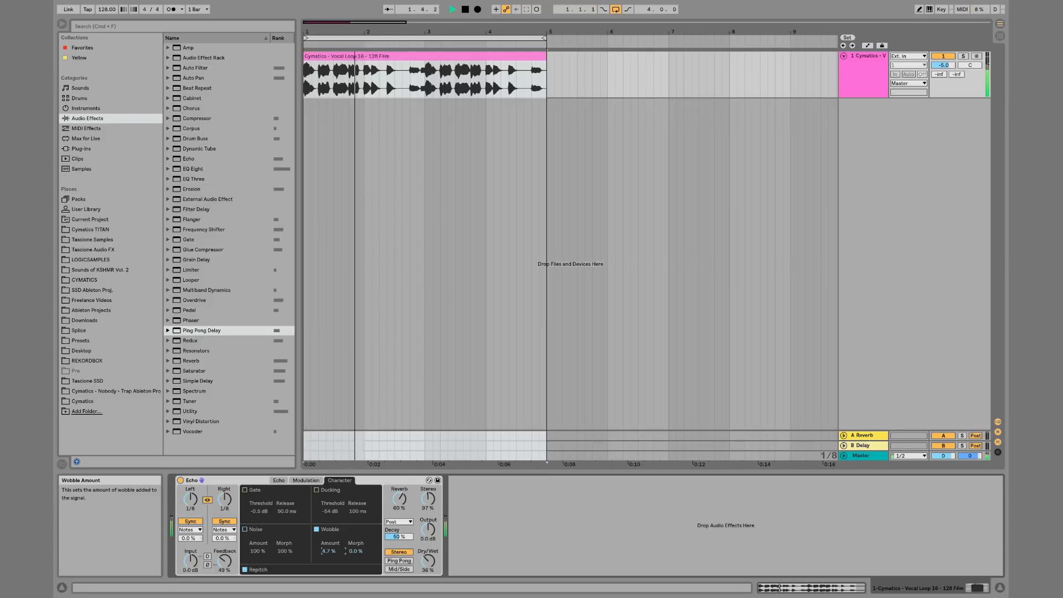
drag(327, 538, 356, 499)
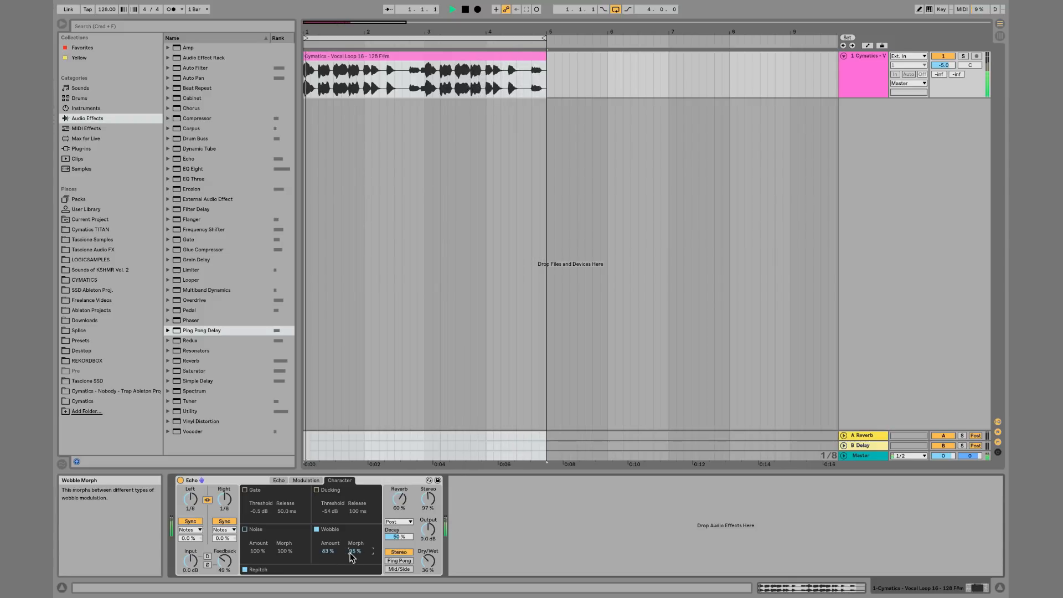
key(space)
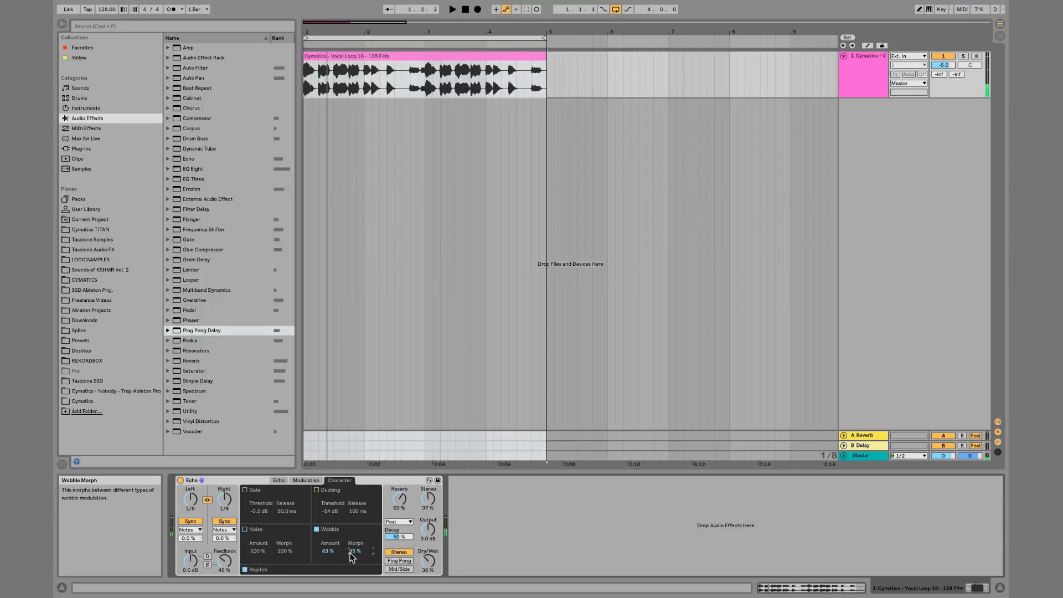
key(space)
Raise feedback to 150% and set the wobble morph to 99%
drag(226, 562, 226, 506)
key(space)
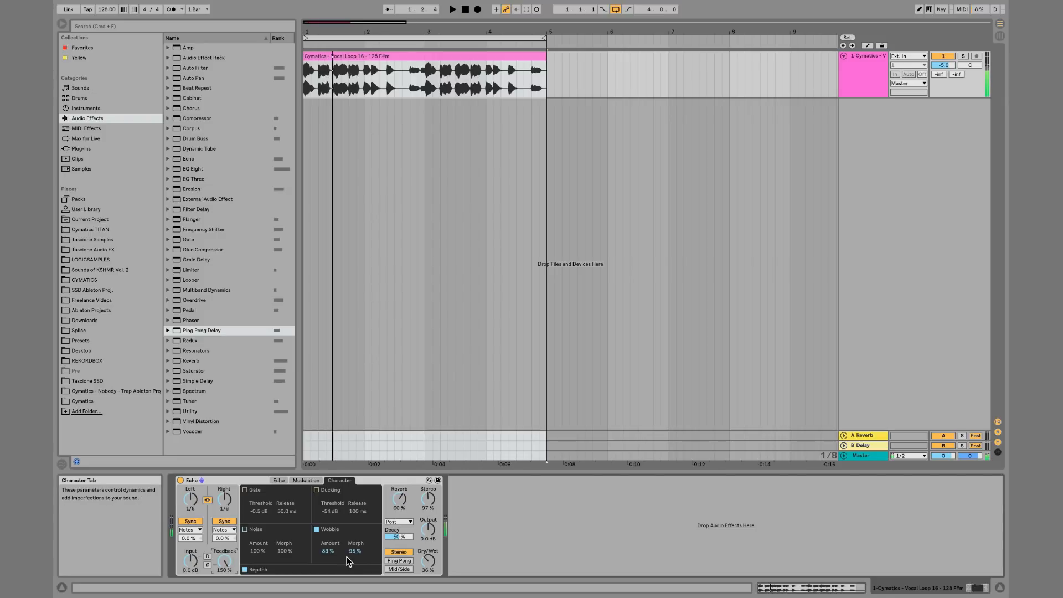
mouse_move(349, 561)
mouse_down()
mouse_move(349, 576)
mouse_move(329, 556)
mouse_up()
Change the modulation rate on the Modulation page
click(306, 480)
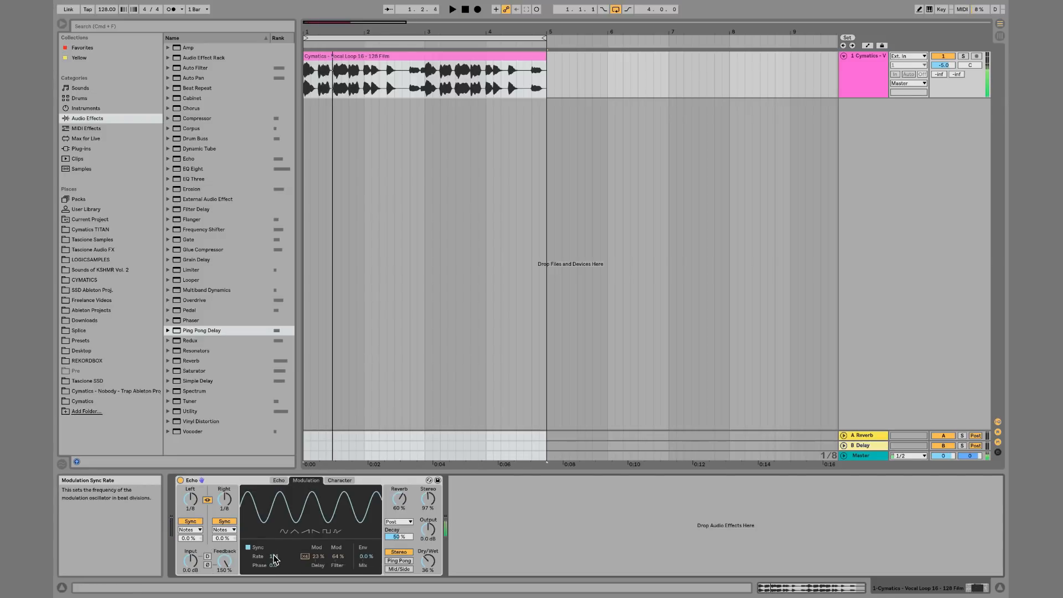
mouse_move(275, 557)
mouse_down()
mouse_move(275, 543)
mouse_move(274, 573)
mouse_up()
Back on the Character page, set the wobble amount to about 61% and lower feedback to 84%
click(342, 482)
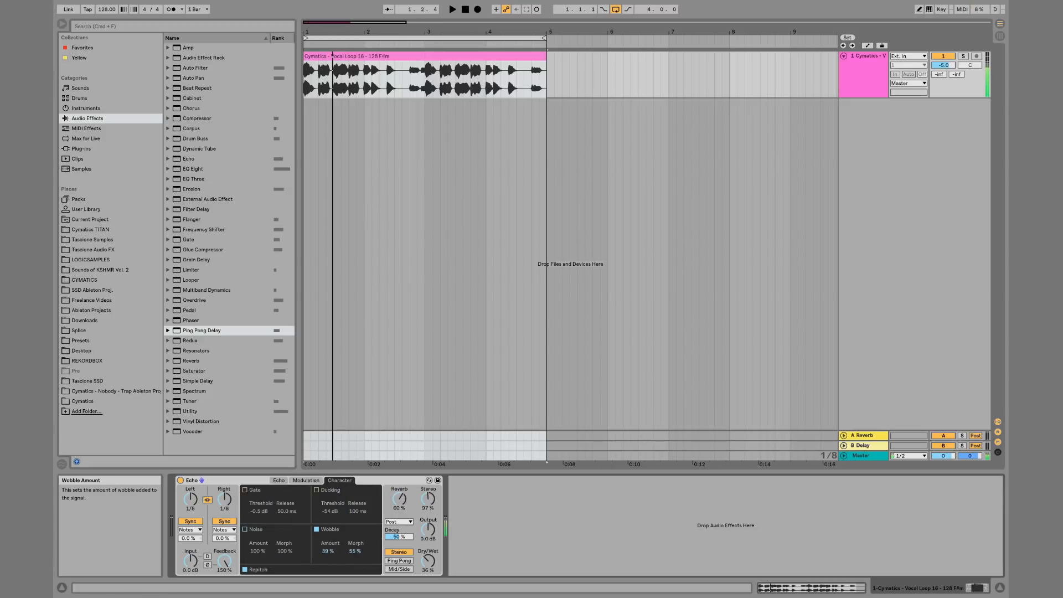
drag(339, 554, 338, 553)
drag(225, 561, 224, 570)
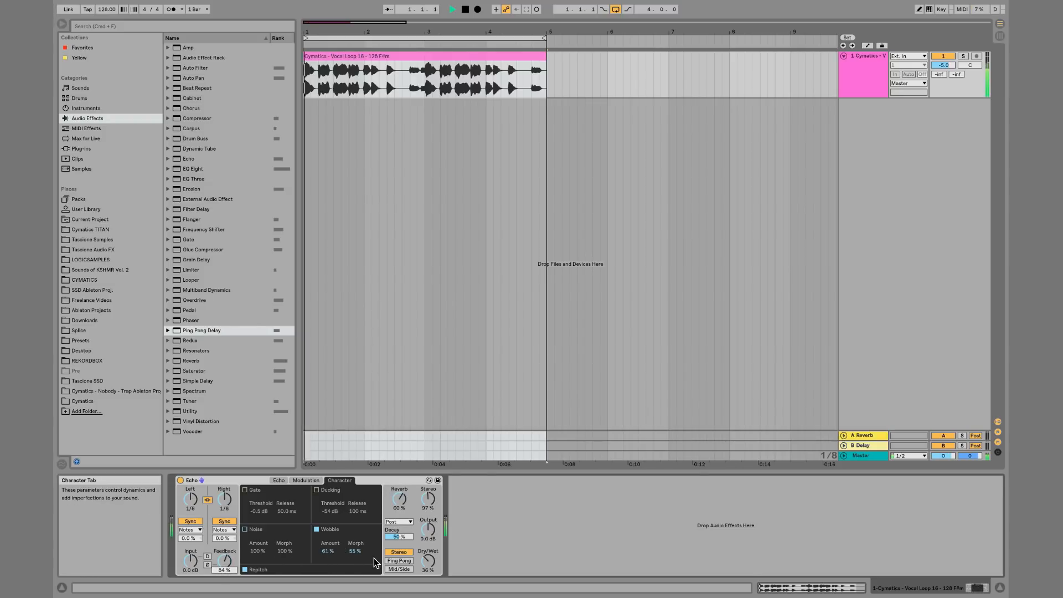
Disable Wobble and lower the Echo feedback to 42%
click(315, 530)
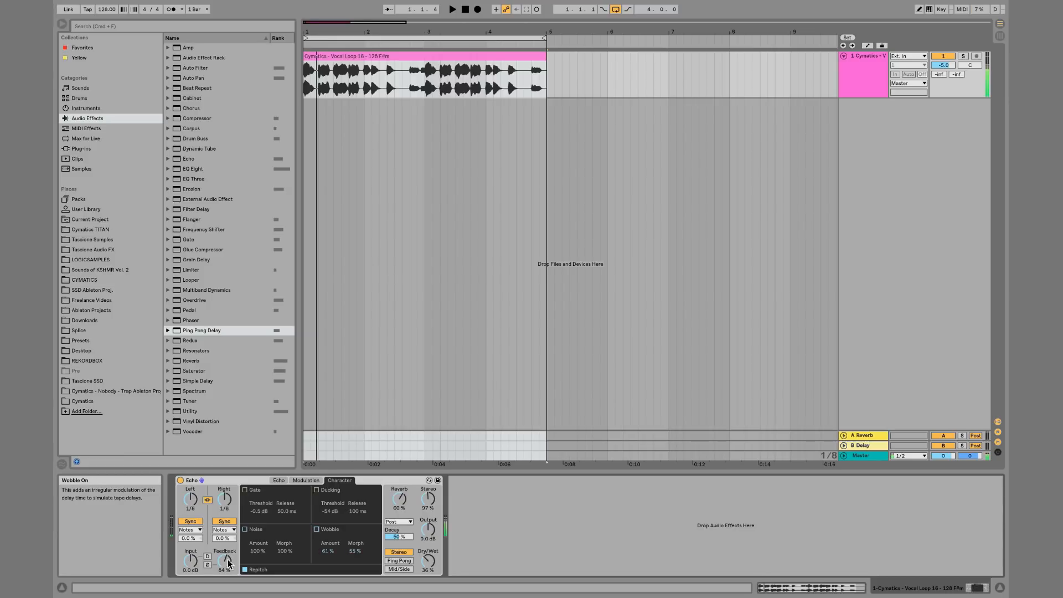
drag(224, 560, 224, 587)
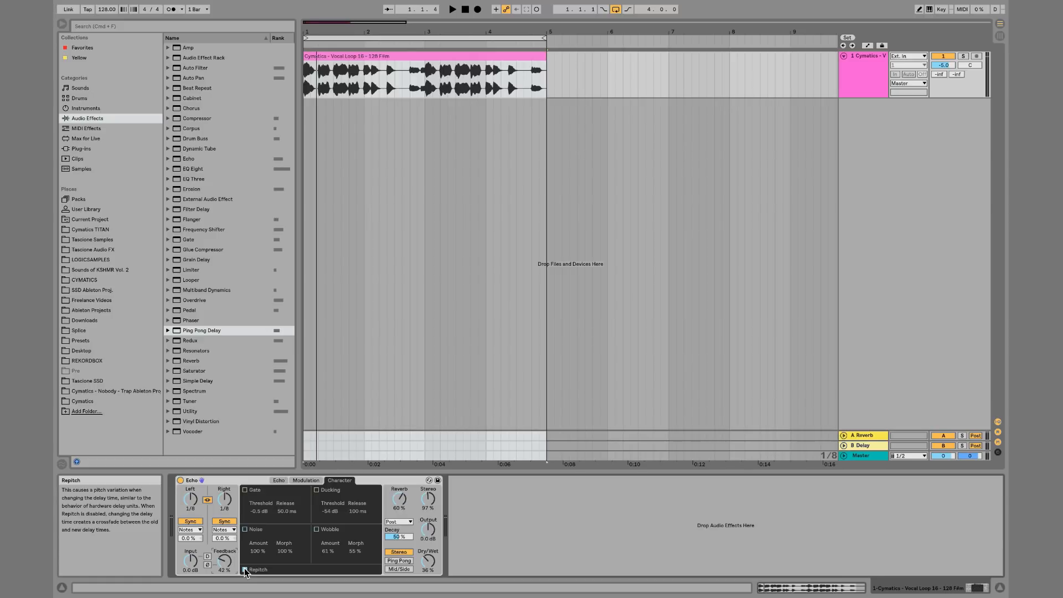
Return to the Echo page and raise Dry/Wet to 100% while the loop plays
click(283, 484)
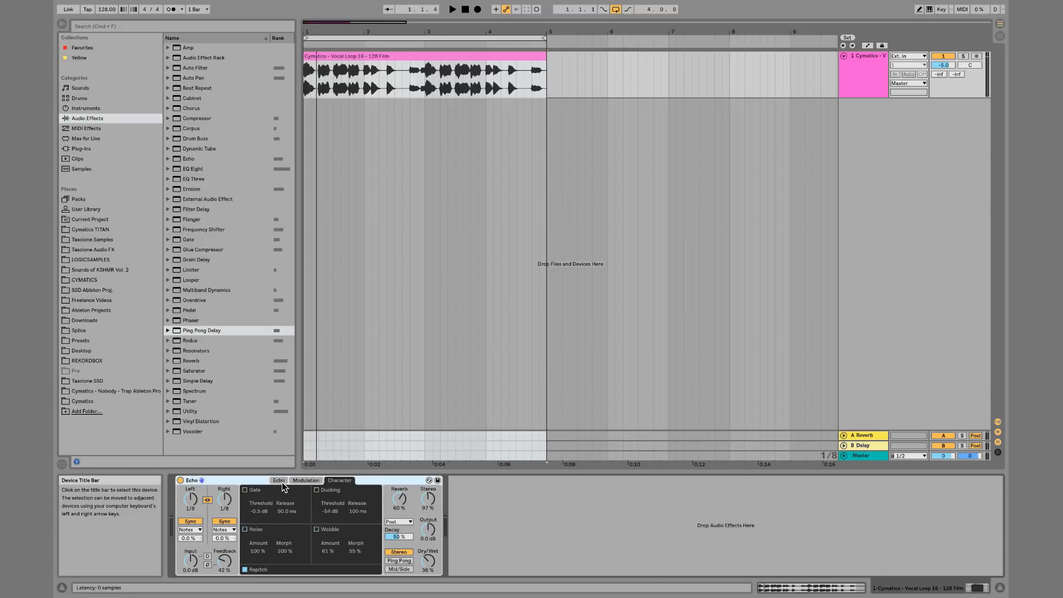
click(280, 481)
key(space)
mouse_move(296, 541)
mouse_down()
mouse_move(296, 515)
mouse_move(296, 556)
mouse_move(296, 503)
mouse_move(296, 540)
mouse_up()
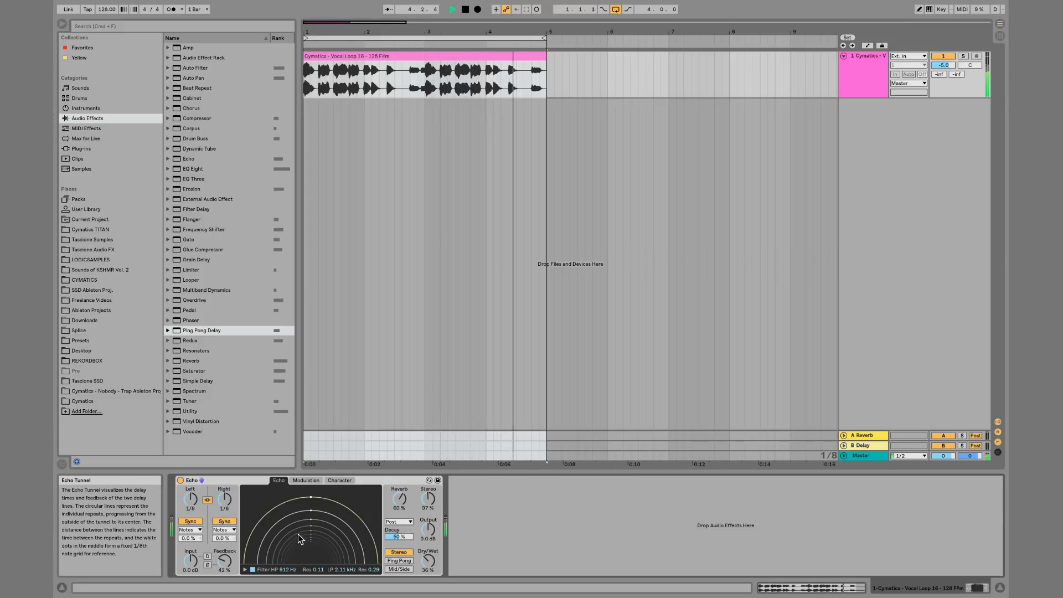
key(space)
drag(430, 567, 429, 515)
key(space)
Drag the Echo Tunnel to shorten both delay times to 1/16
mouse_move(303, 538)
mouse_down()
mouse_move(303, 561)
mouse_move(303, 517)
mouse_move(305, 549)
mouse_up()
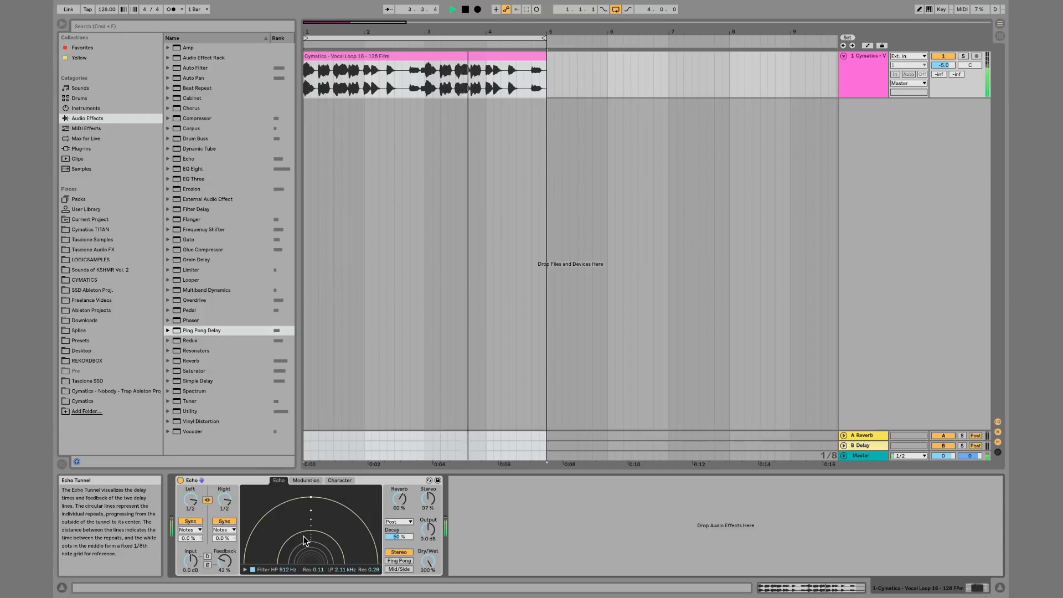
drag(305, 540, 303, 517)
Inspect the settings on the Modulation page
click(306, 480)
drag(318, 556, 323, 590)
click(289, 481)
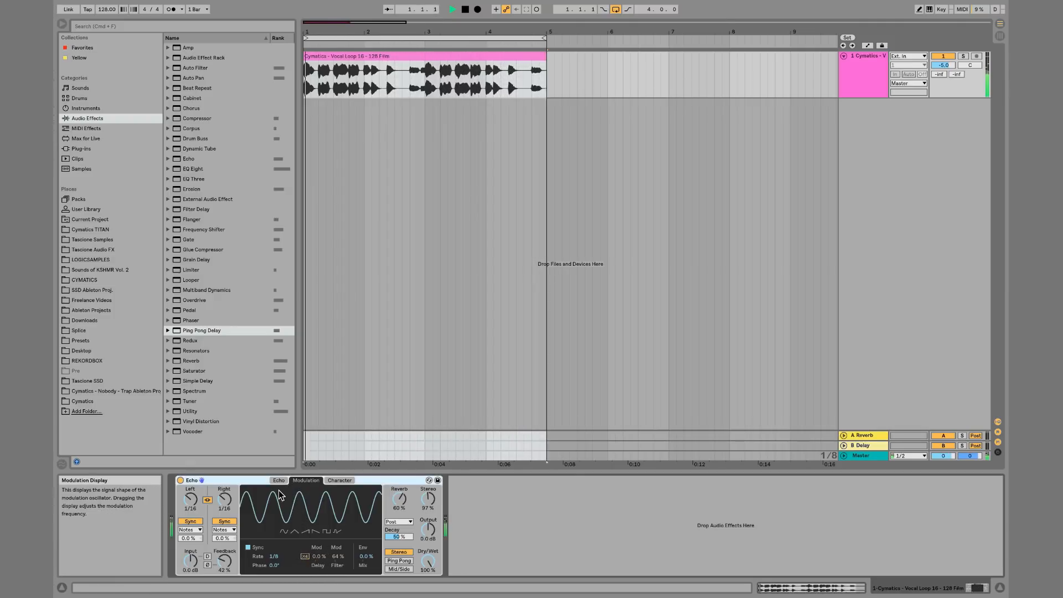
Set both delay times to 1/2 with the Echo Tunnel and bypass-compare the Echo device during playback
click(279, 482)
mouse_move(296, 518)
mouse_down()
mouse_move(295, 533)
mouse_move(294, 498)
mouse_up()
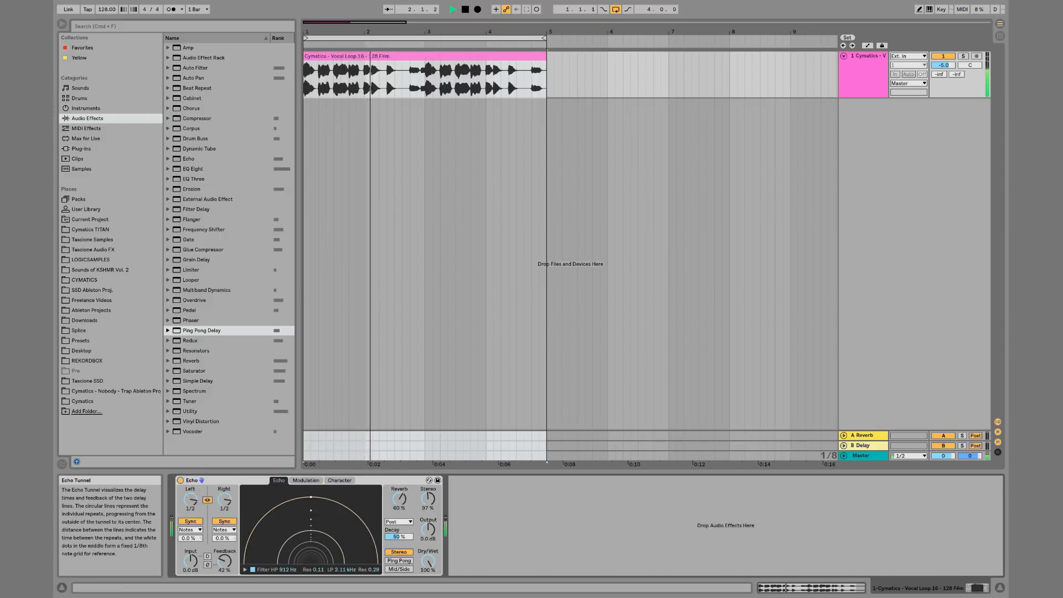
key(space)
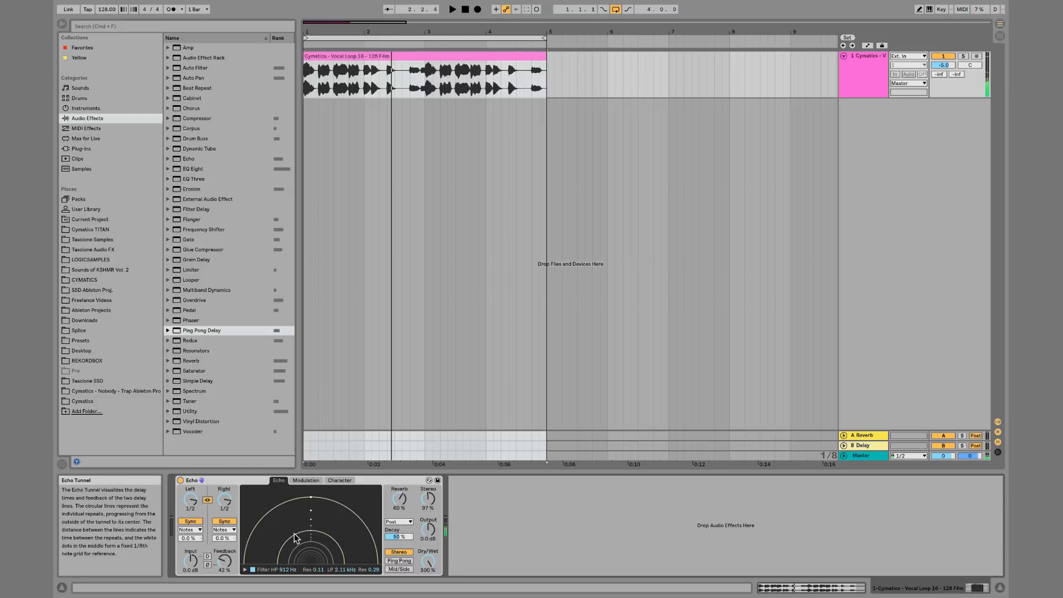
click(180, 481)
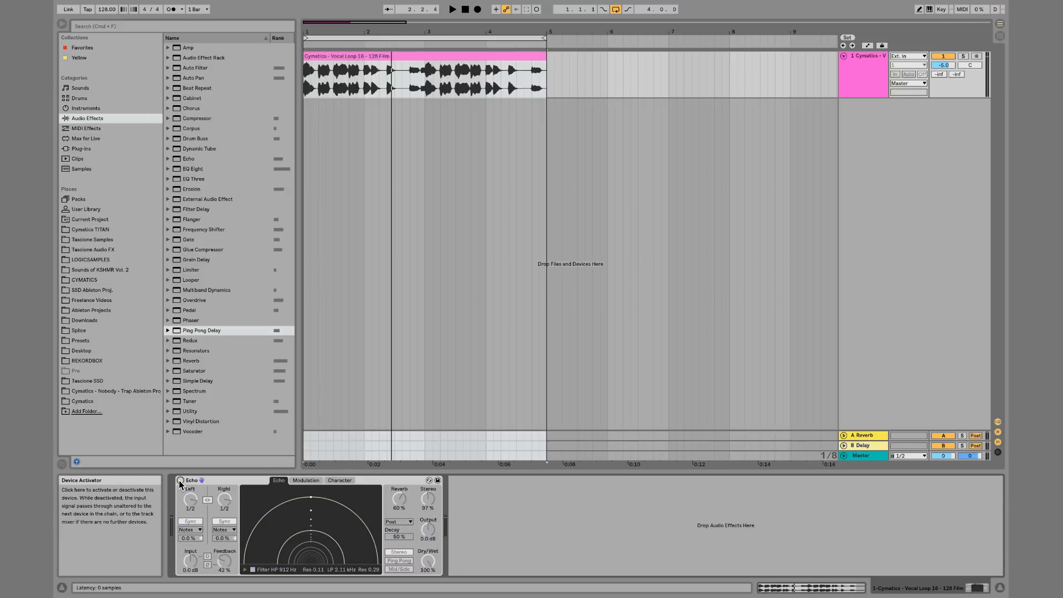
click(180, 481)
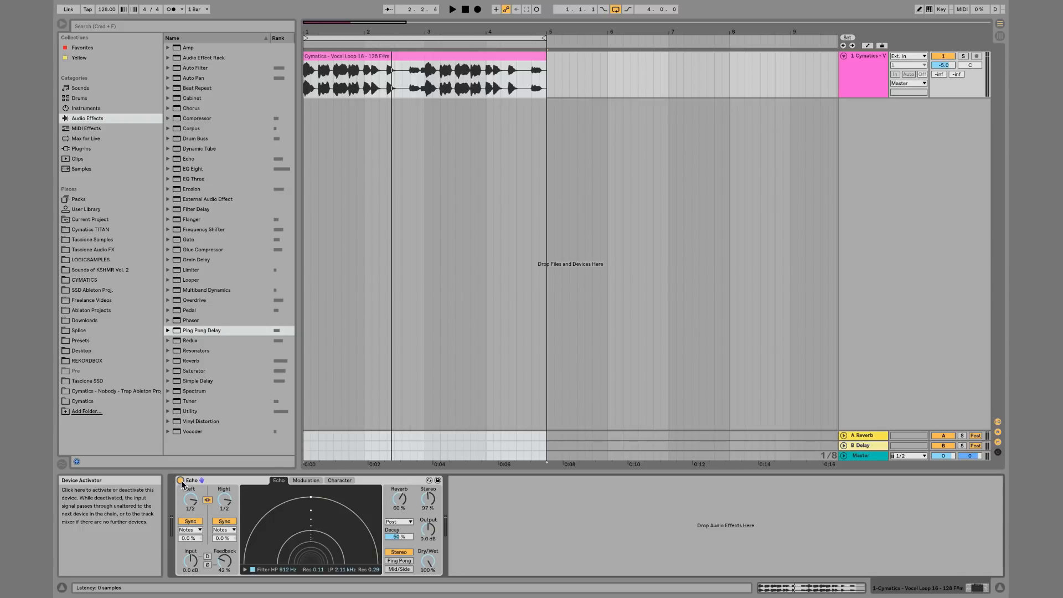
Disable Repitch on the Character page and audition delay-time changes in the Echo Tunnel
click(305, 480)
click(342, 481)
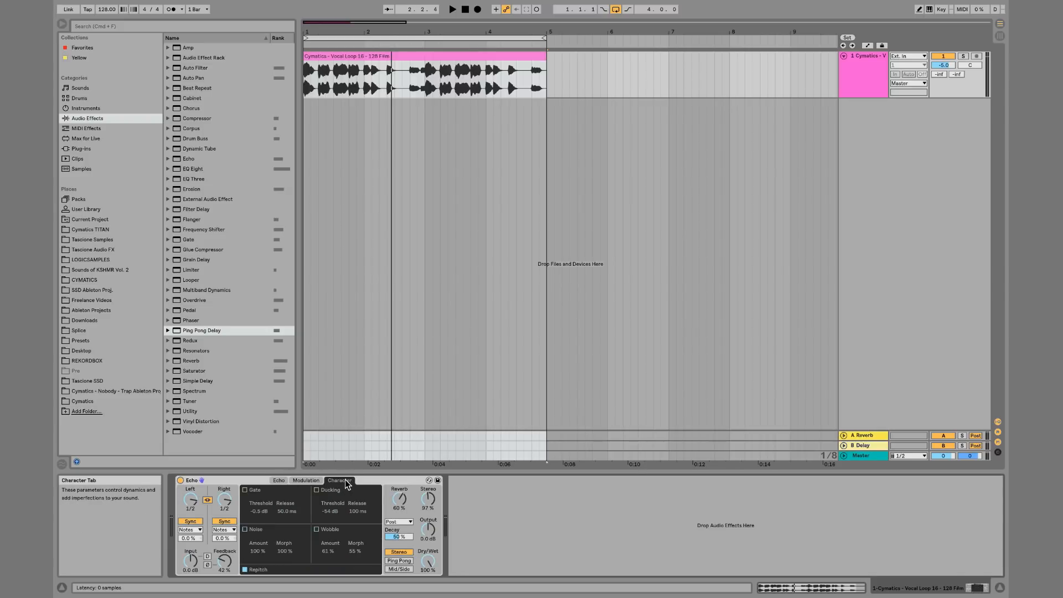
click(245, 570)
click(278, 481)
key(space)
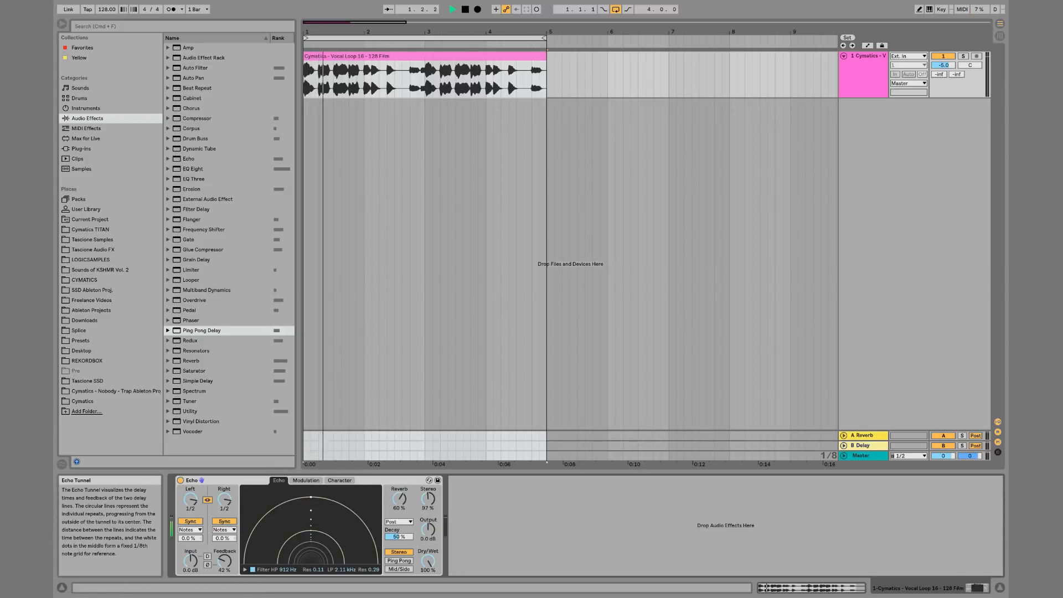
drag(310, 531, 304, 520)
key(space)
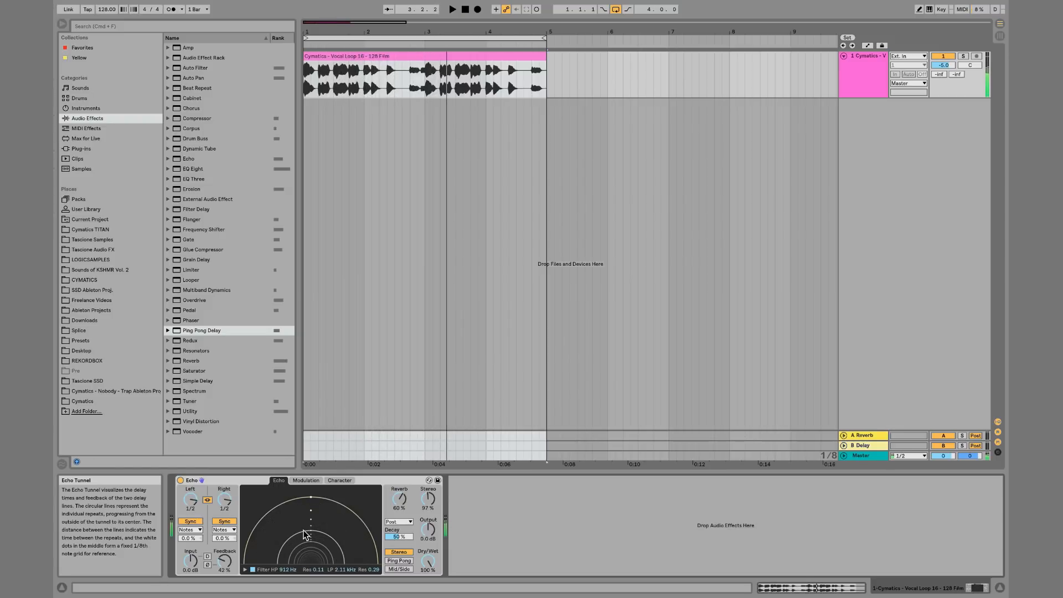
Bypass and re-enable the Echo device, then turn Repitch back on
click(181, 481)
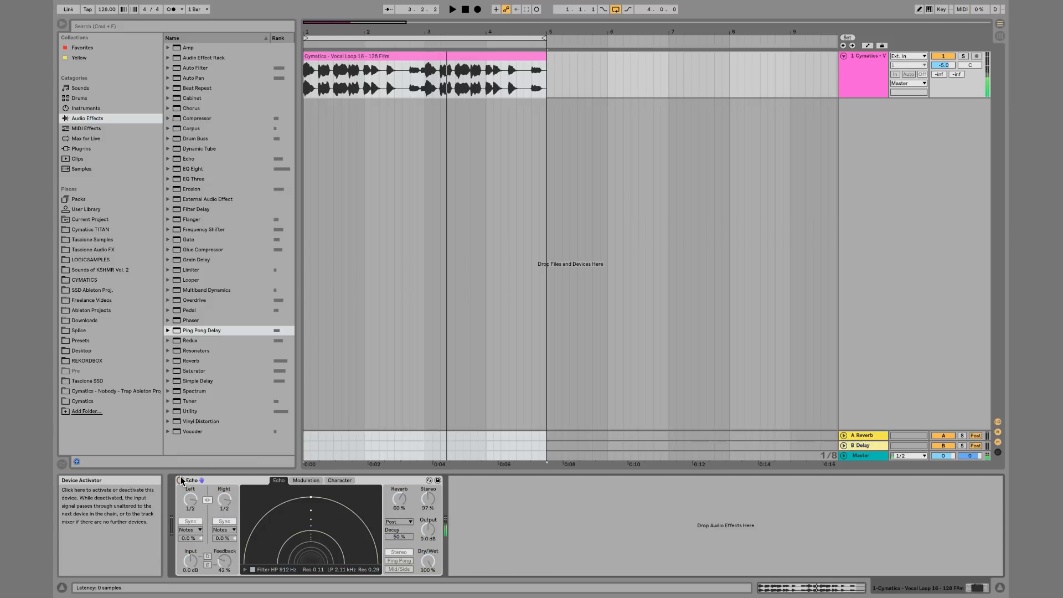
click(180, 480)
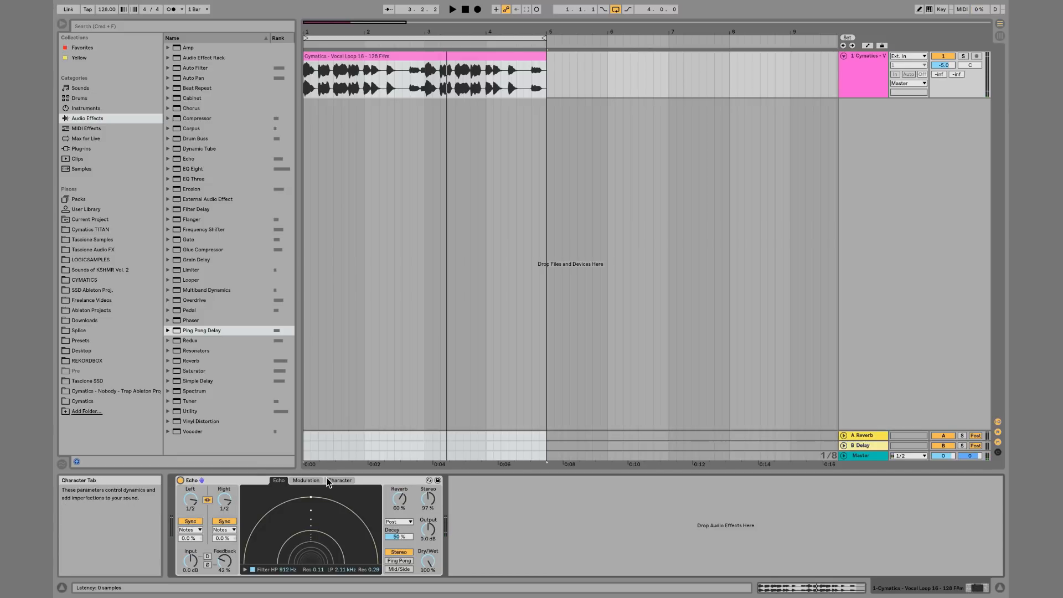
click(340, 481)
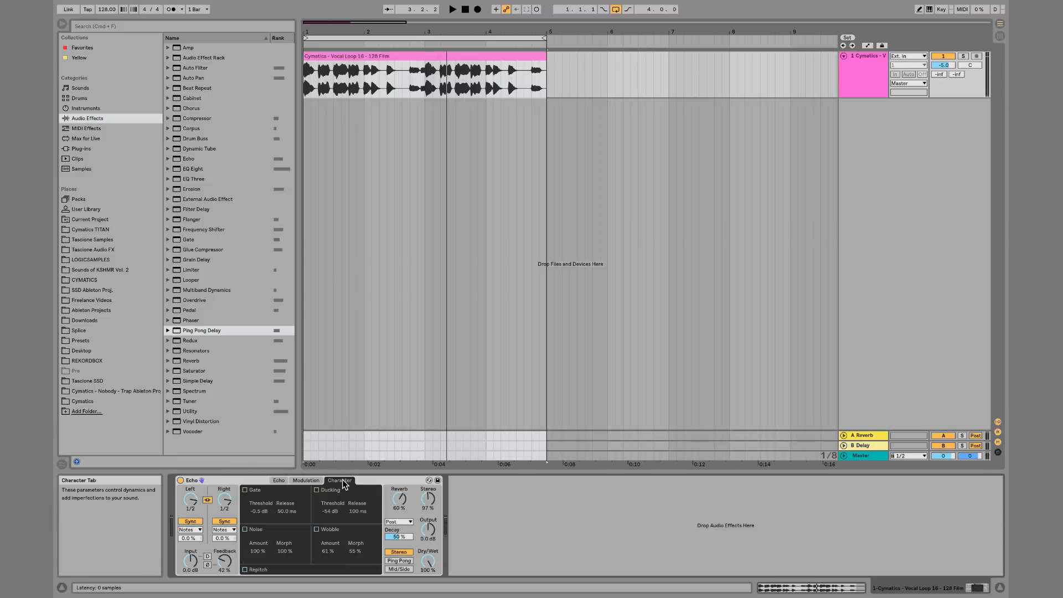
click(244, 570)
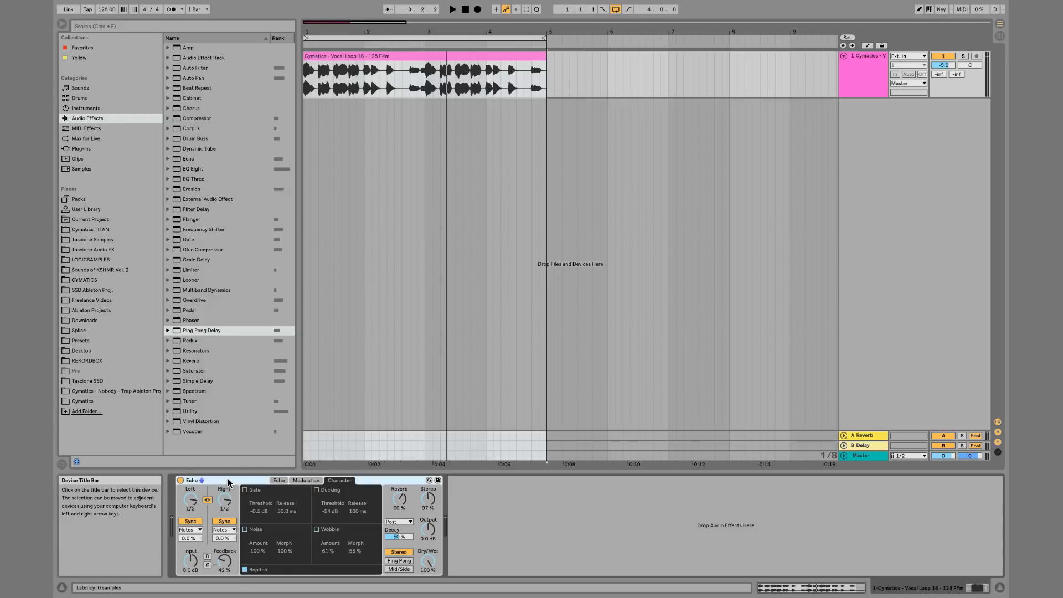
Delete the Echo device and load the Pedal effect onto the track
click(229, 482)
key(BackSpace)
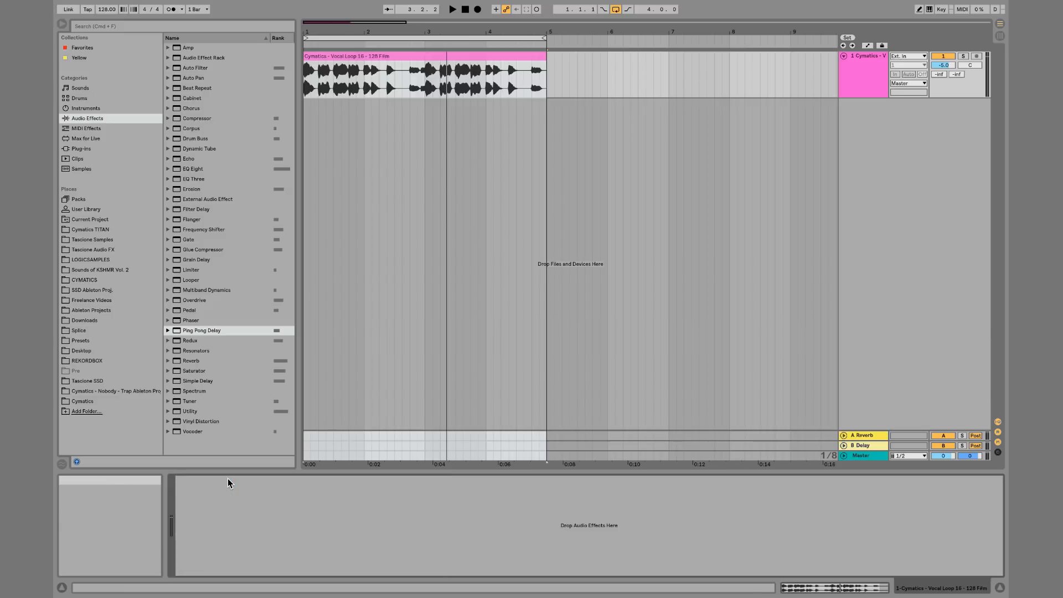
double_click(192, 313)
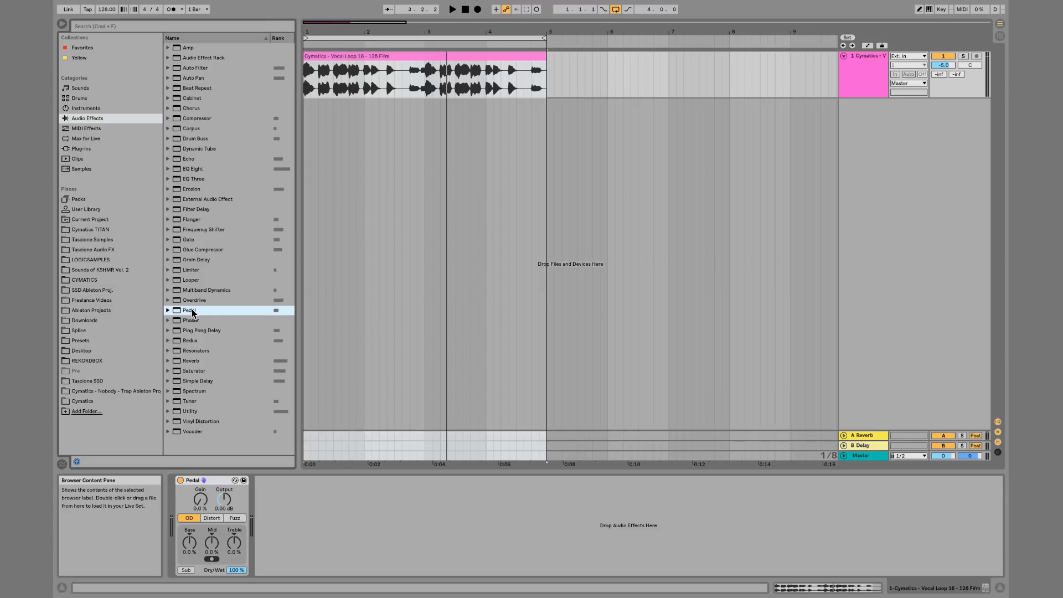
Delete the vocal clip and search the browser for guitar loop
click(470, 62)
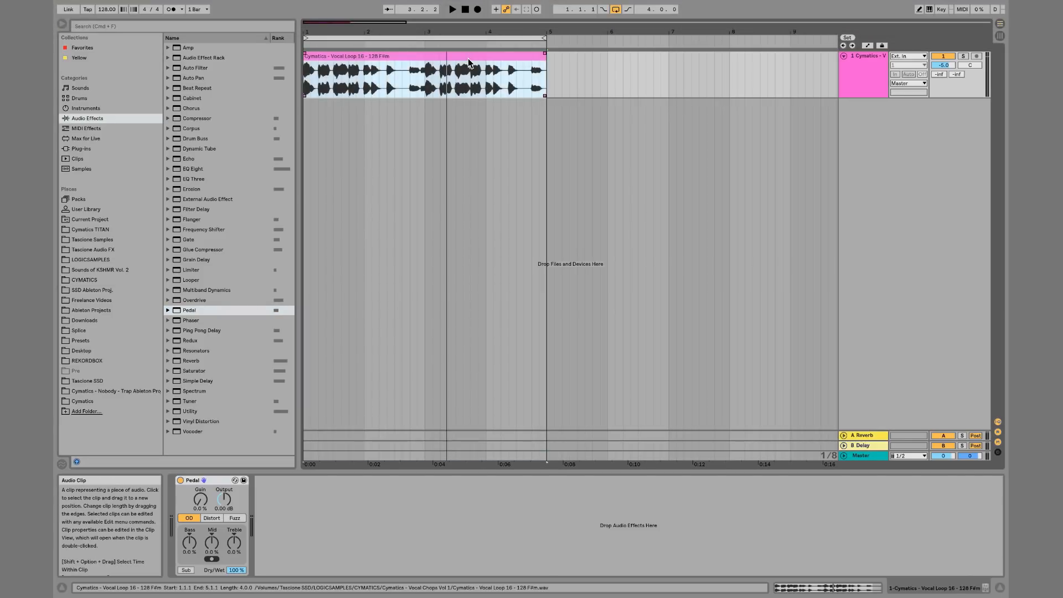
key(Delete)
click(145, 26)
text(guitar loop)
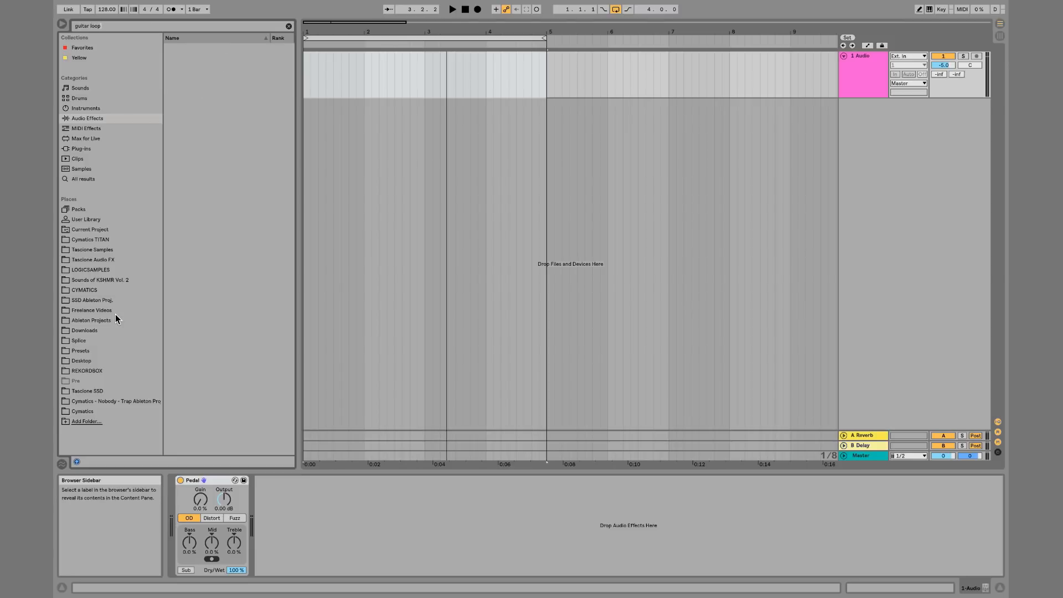
Browse the CYMATICS results to Guitar Loops and add the first melody loop to the track
click(106, 272)
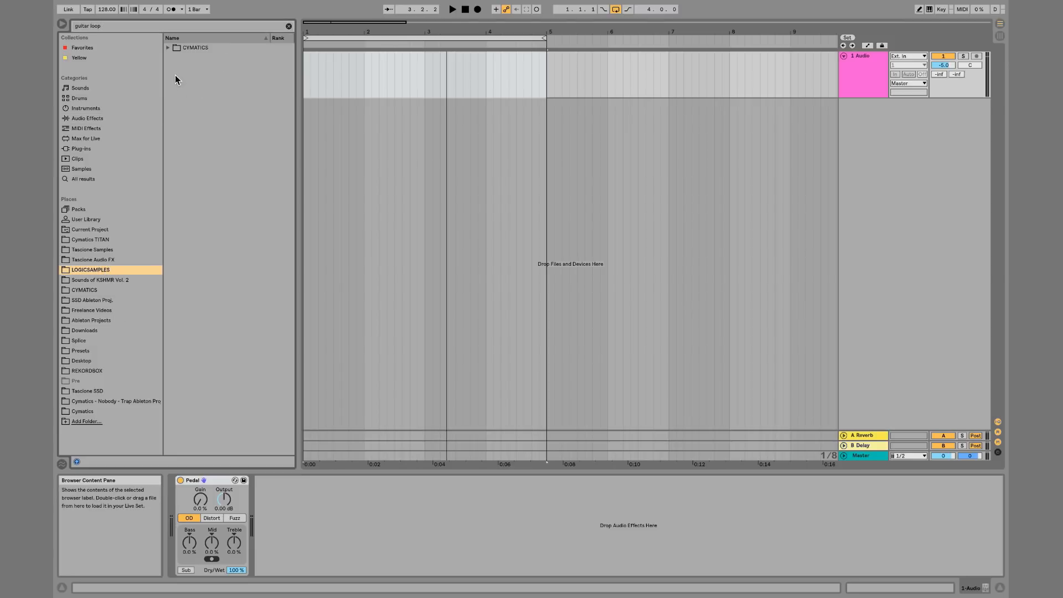
click(101, 281)
click(102, 290)
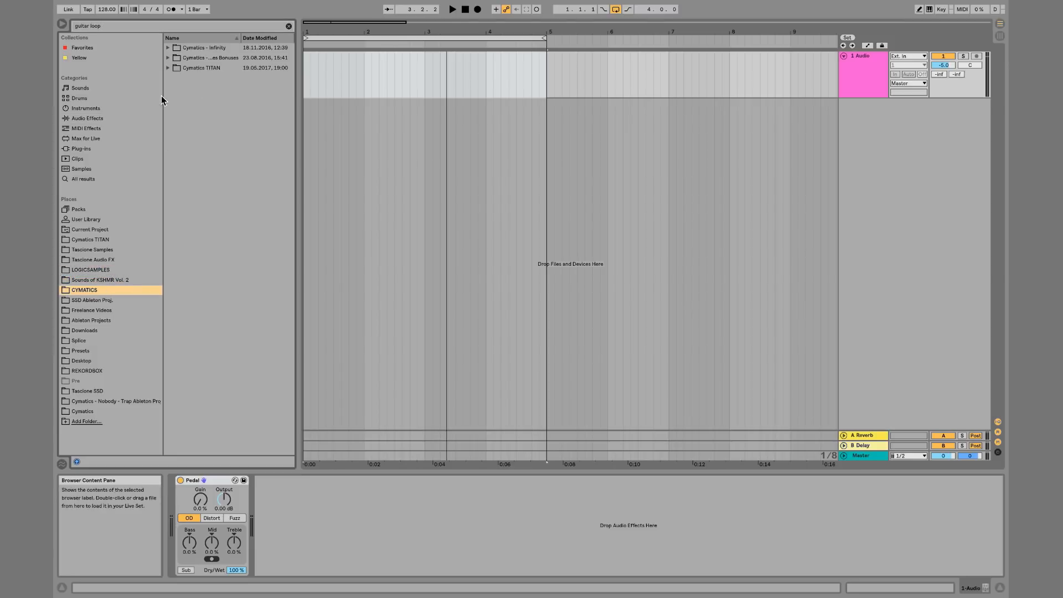
click(168, 48)
key(Down)
key(Right)
key(Down)
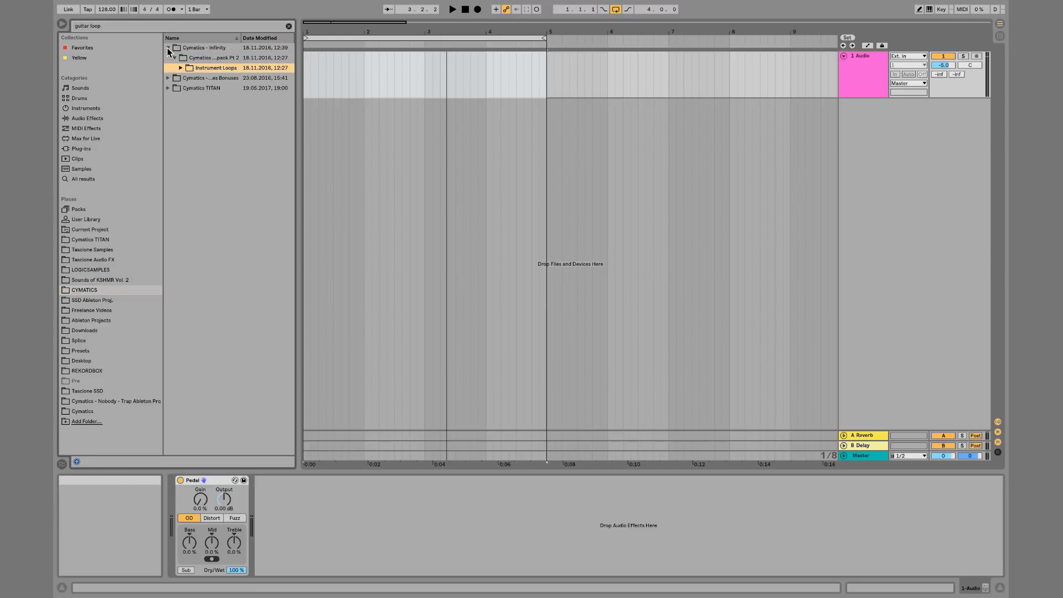
key(Right)
key(Down)
key(Right)
key(Down)
key(Down)
key(Right)
key(Down)
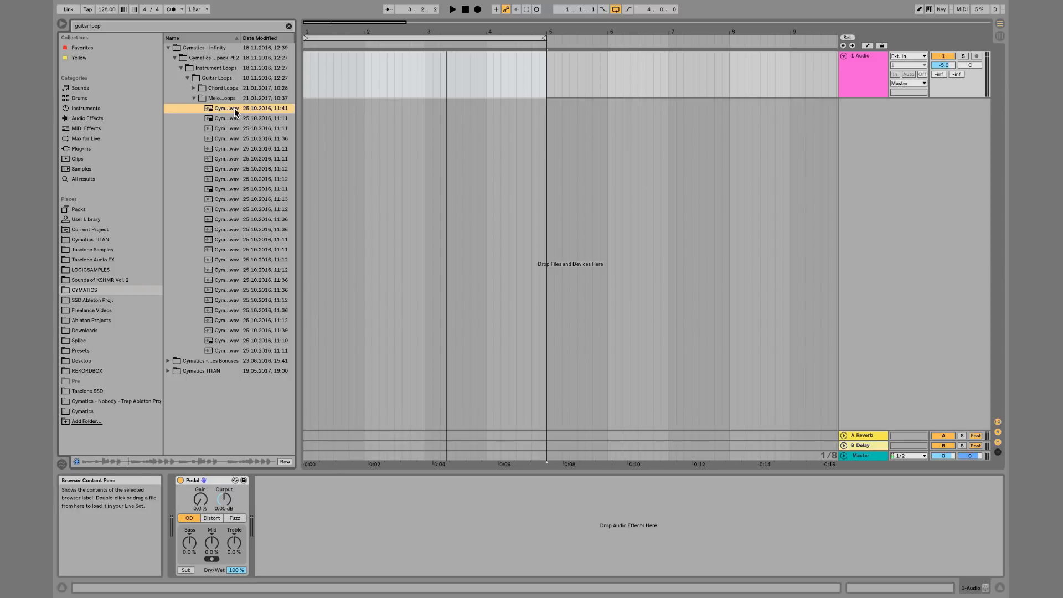
drag(236, 109, 305, 79)
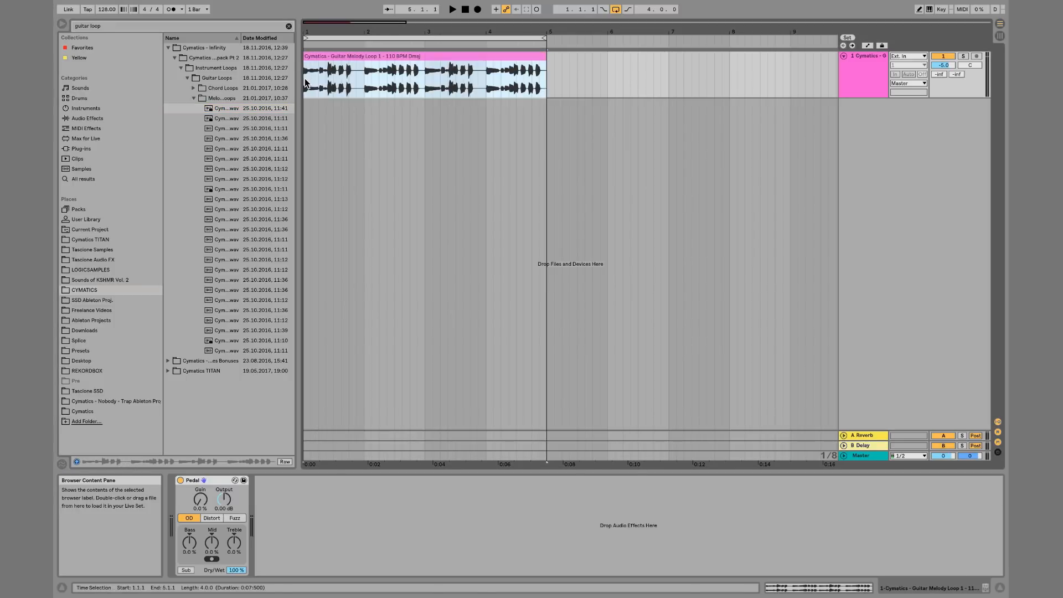
Set the project tempo to 110 BPM
click(99, 11)
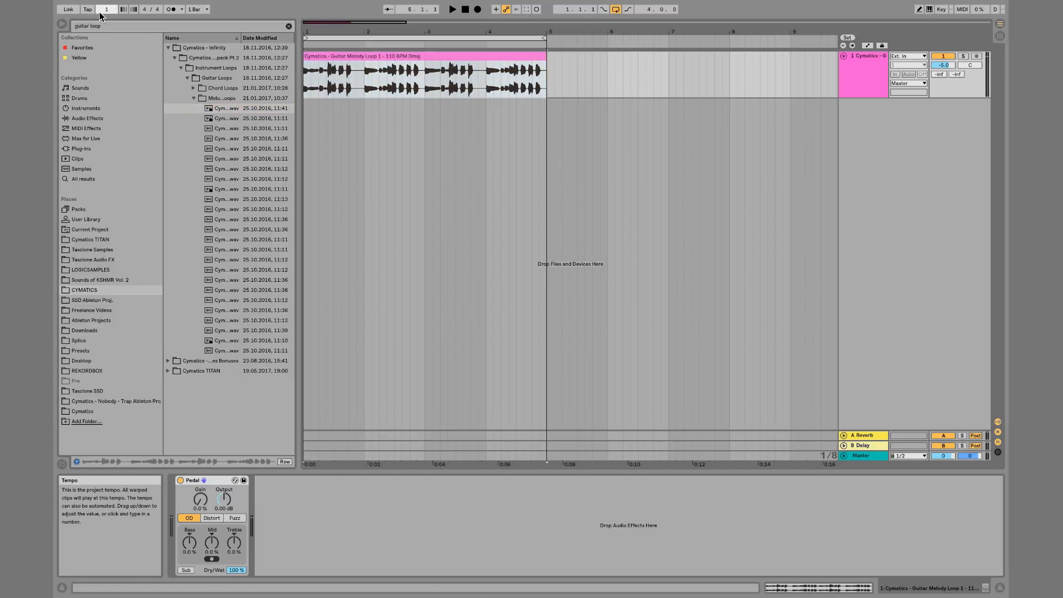
text(110)
key(Return)
Open the guitar clip, turn off Warp, and audition the loop
double_click(408, 84)
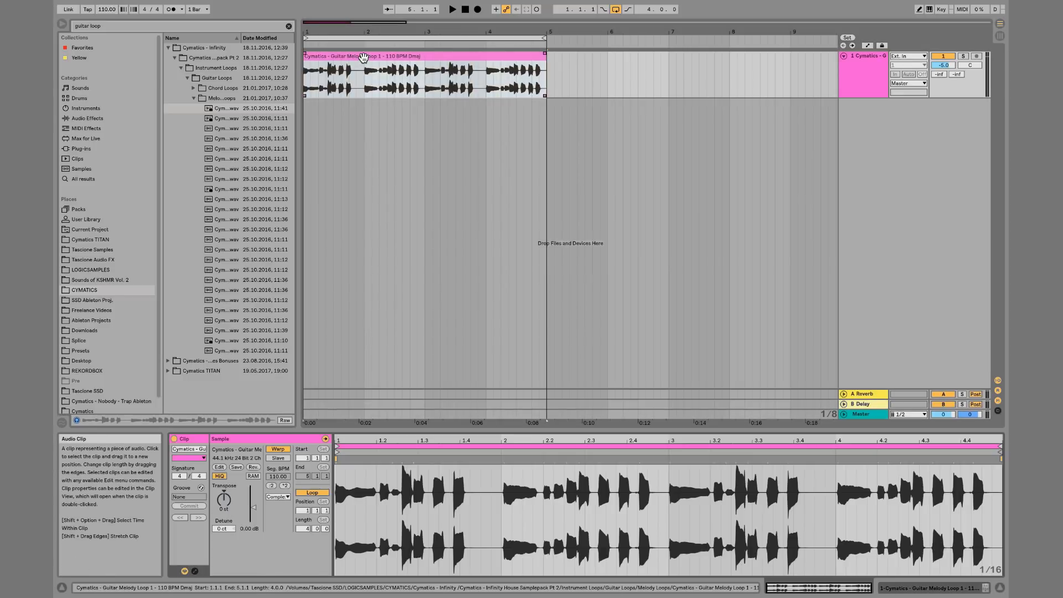
click(282, 448)
key(space)
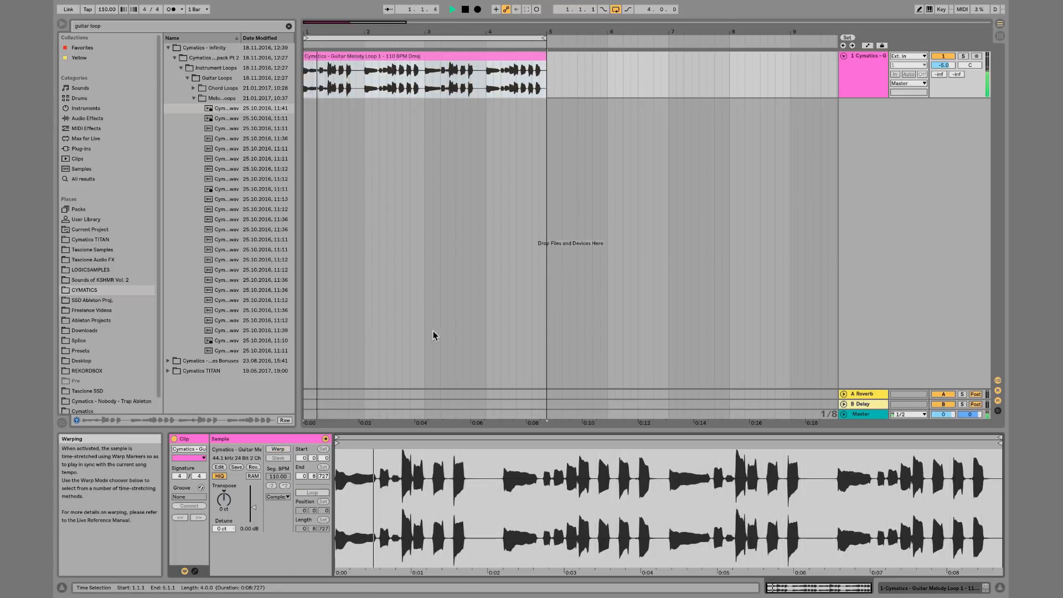
key(shift+Tab)
key(space)
Compare the Pedal on and off during playback and switch its mid frequency range
click(180, 480)
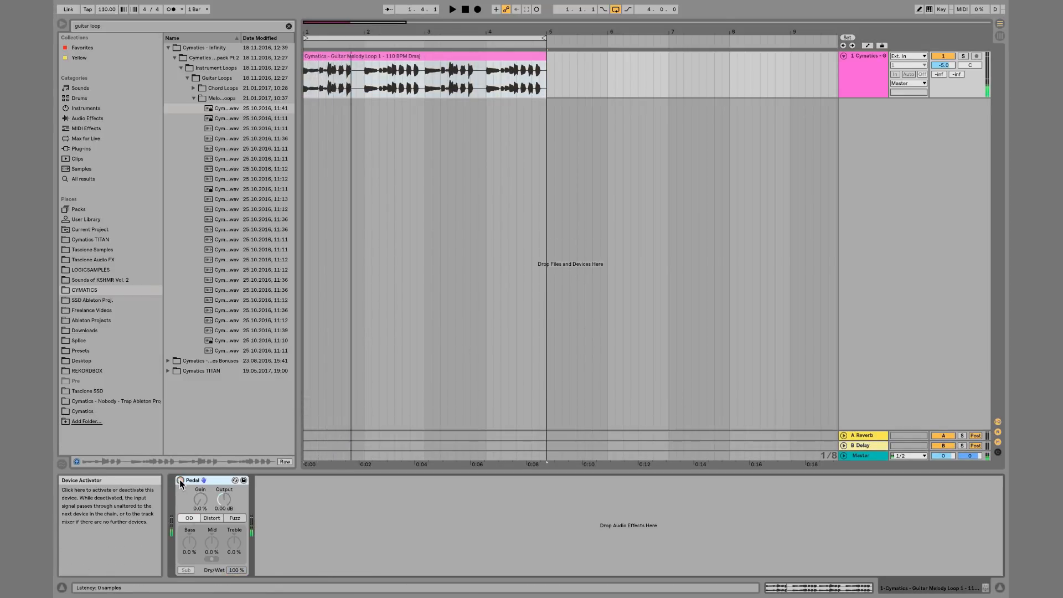
key(space)
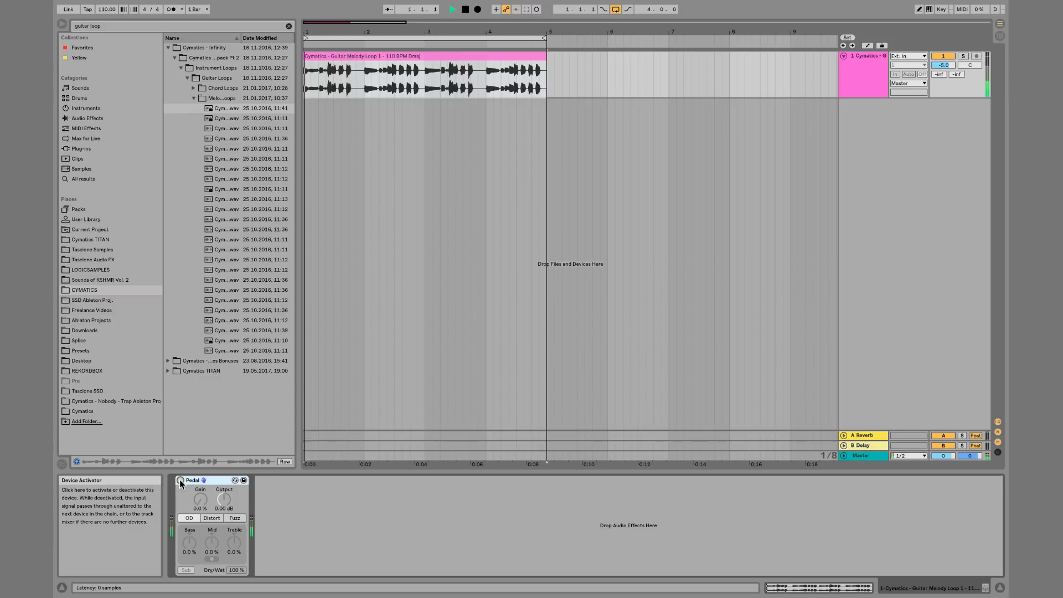
key(space)
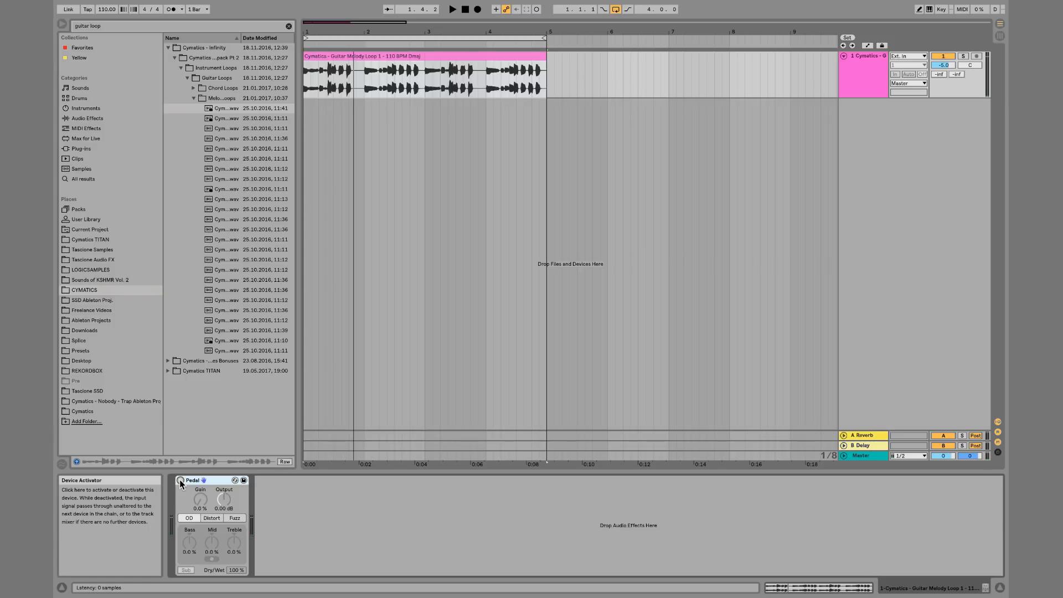
click(181, 482)
key(space)
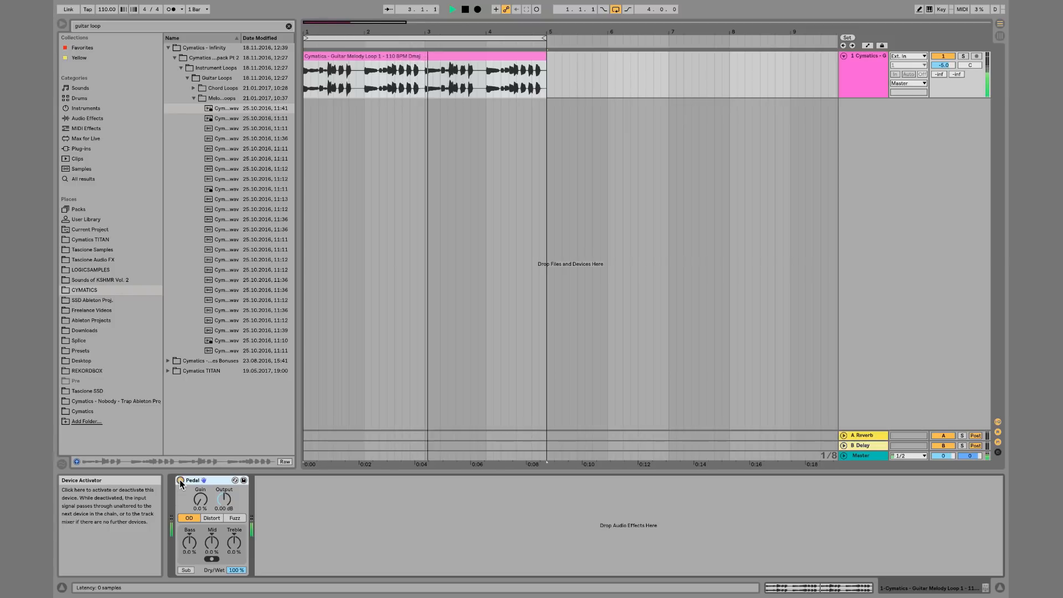
key(space)
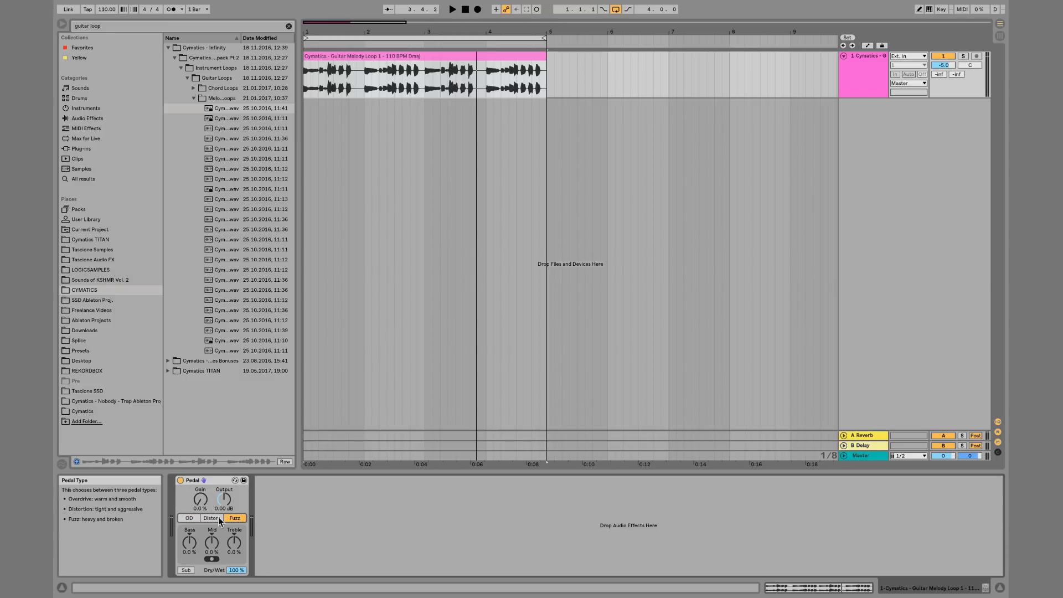
click(203, 559)
click(211, 559)
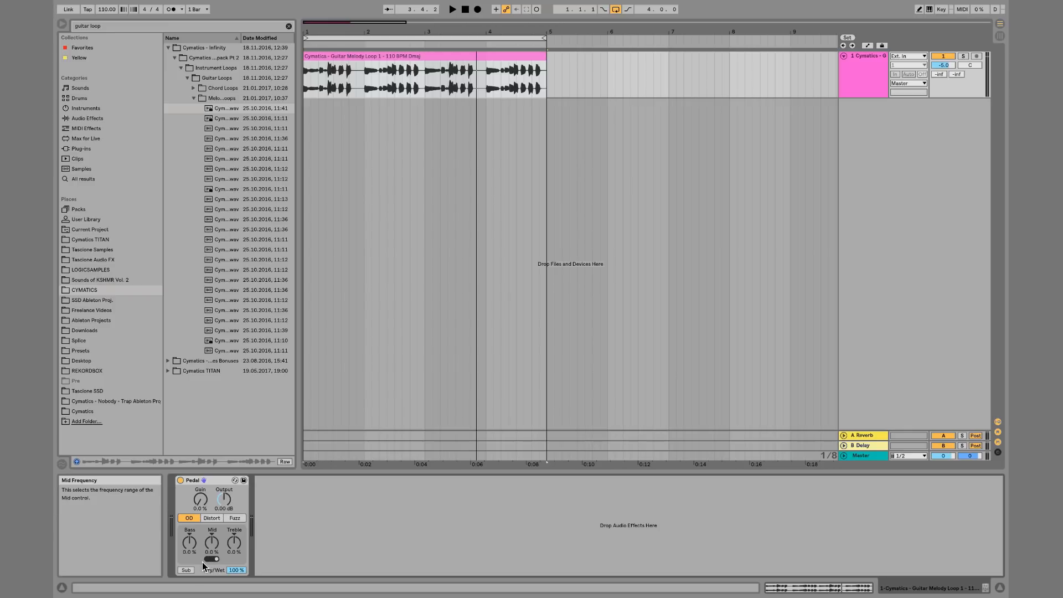
Turn the Pedal's Mid down to -100% and raise Gain to 83% while playing the guitar loop
drag(212, 543, 214, 562)
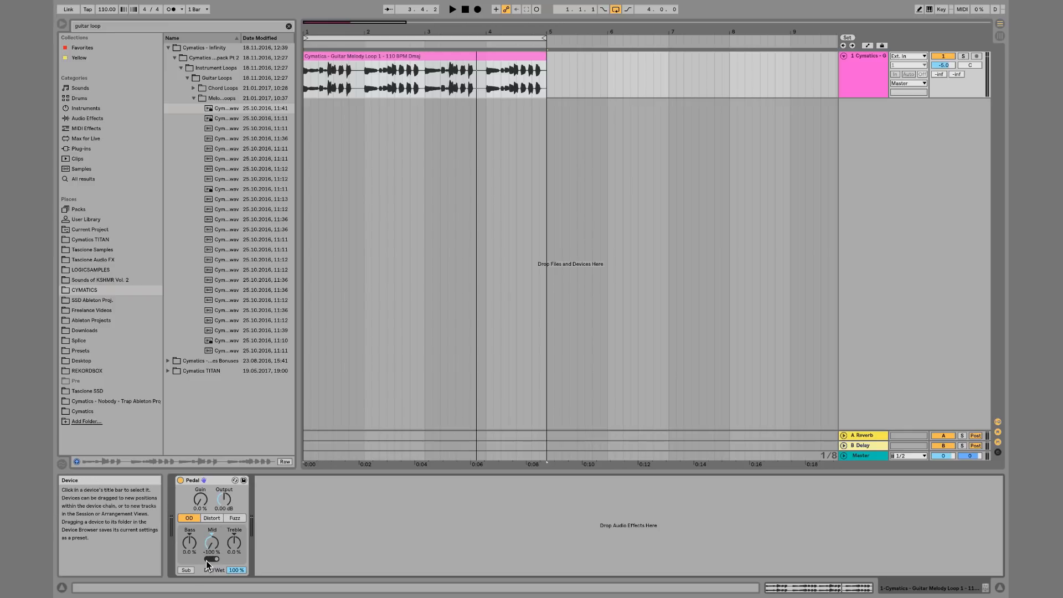
key(space)
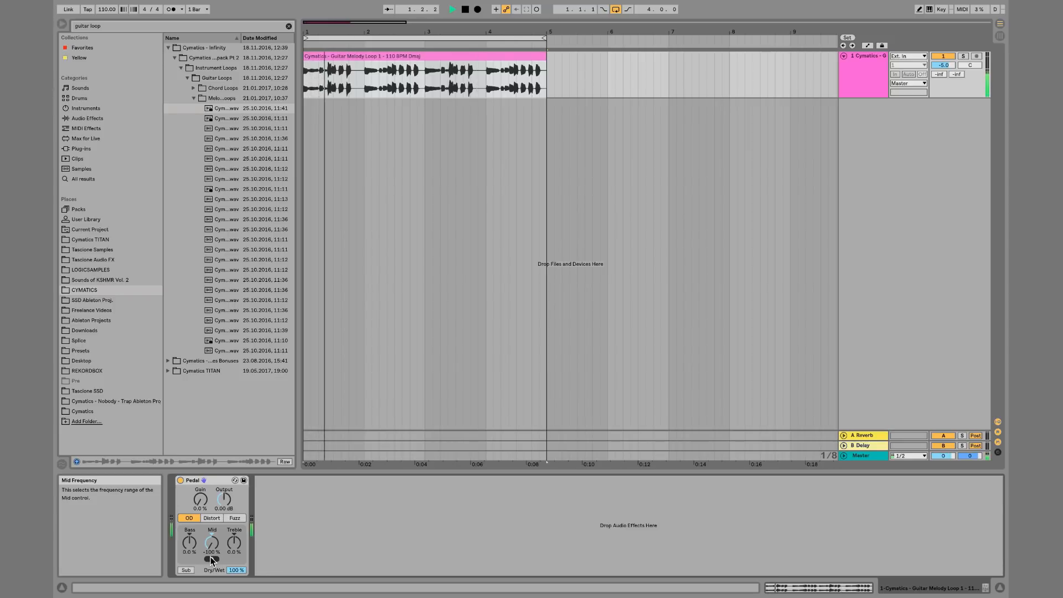
drag(200, 505, 200, 477)
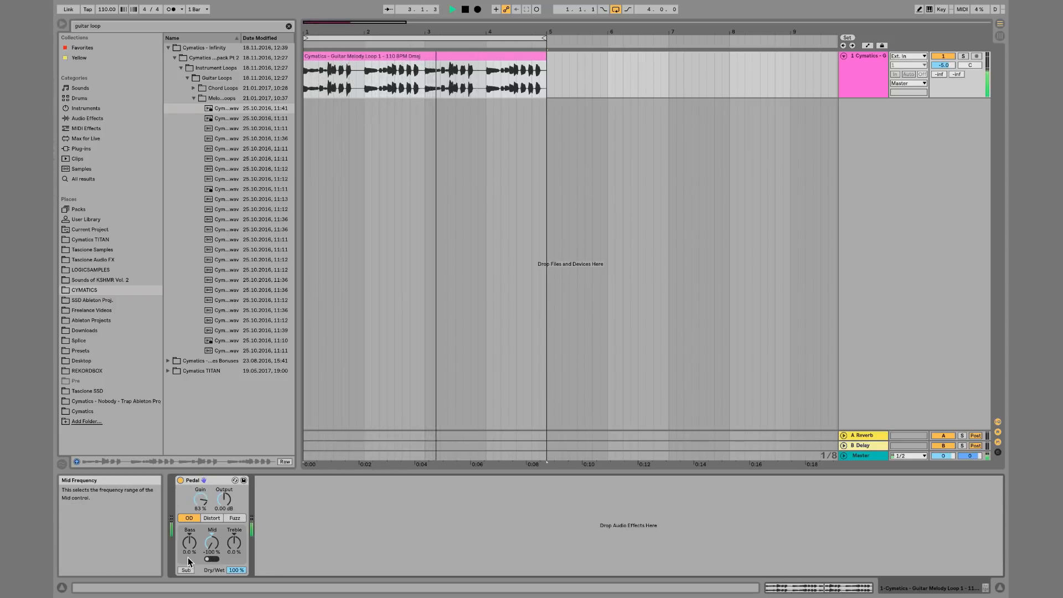
drag(188, 557, 338, 557)
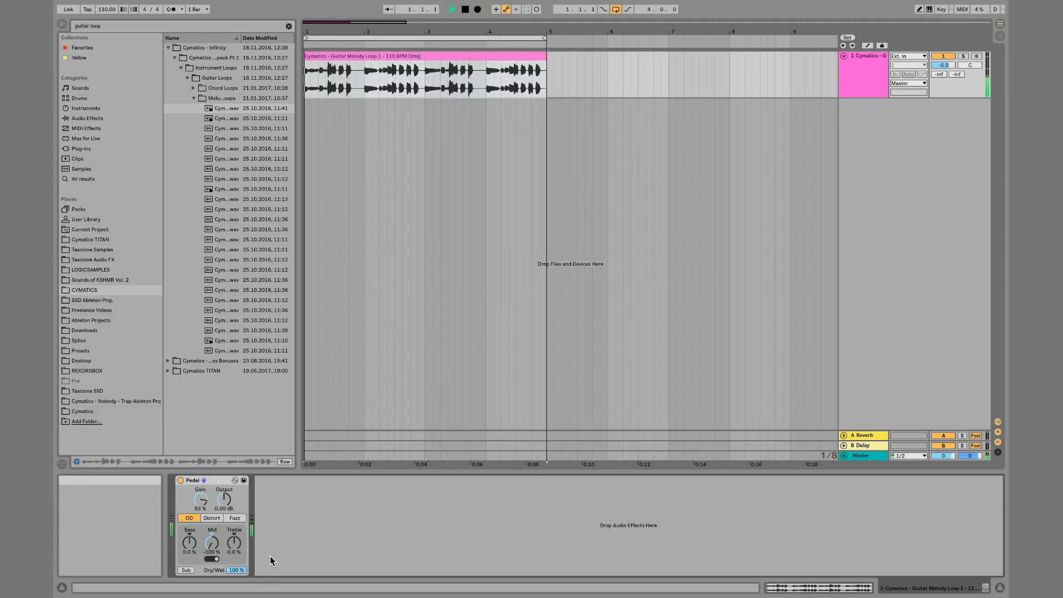
key(space)
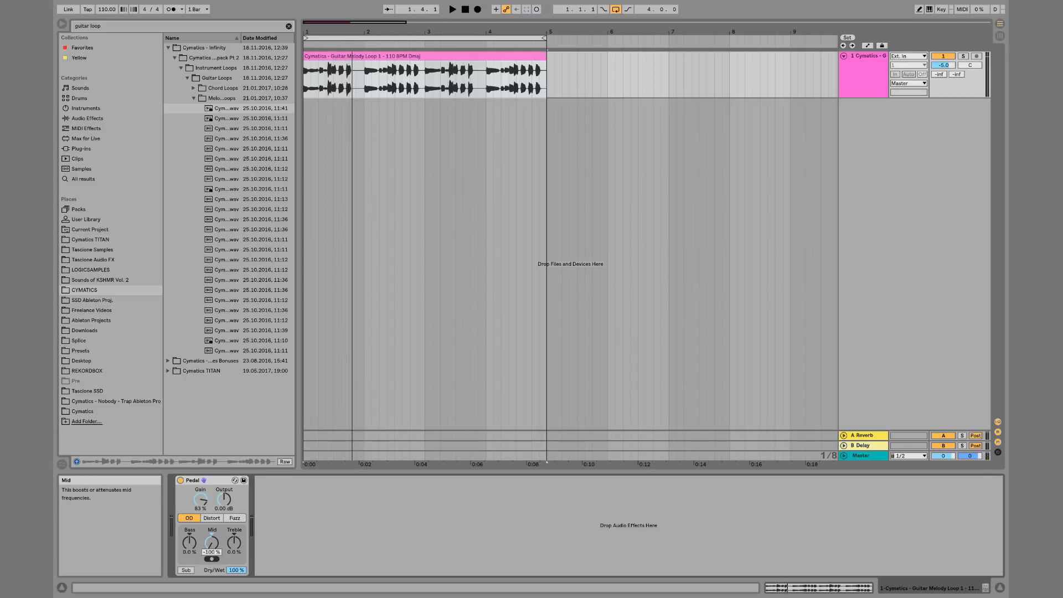
Reset Mid to 0%, select the guitar clip, and audition it while switching the pedal type between Distort, Fuzz and OD
drag(212, 542, 212, 499)
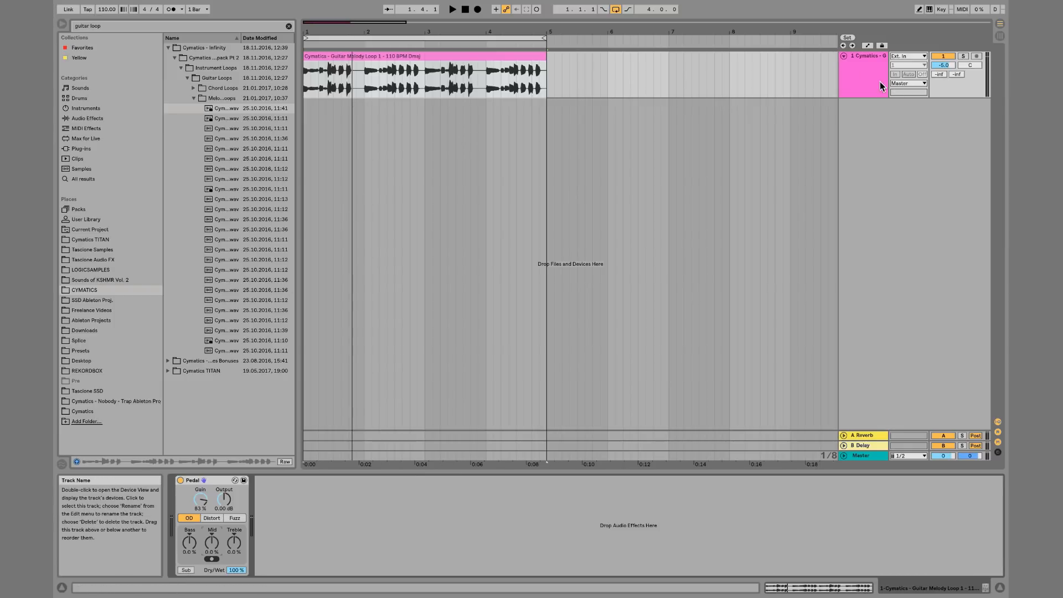
click(508, 93)
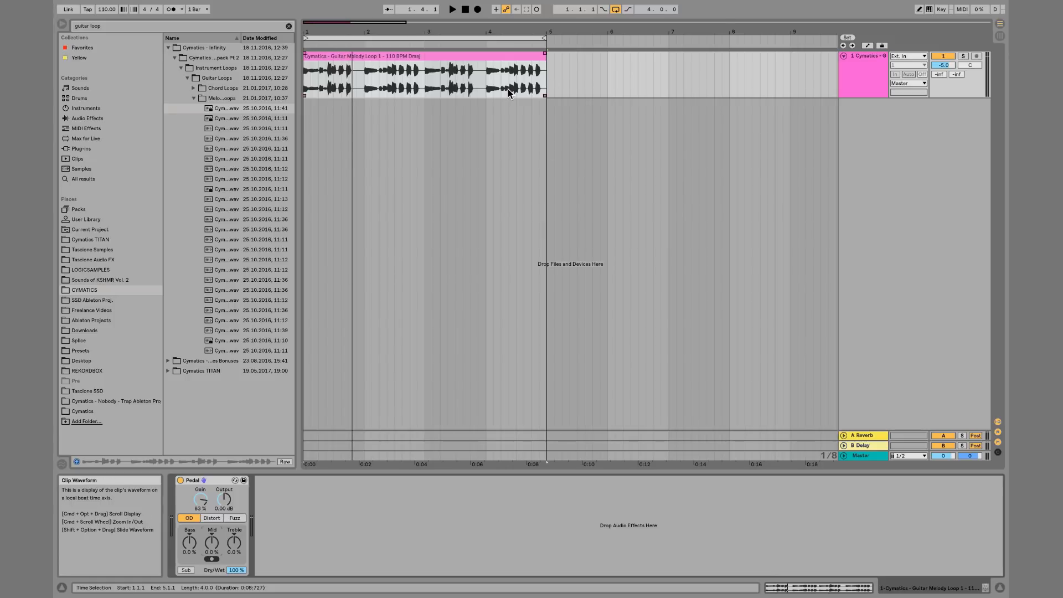
click(303, 87)
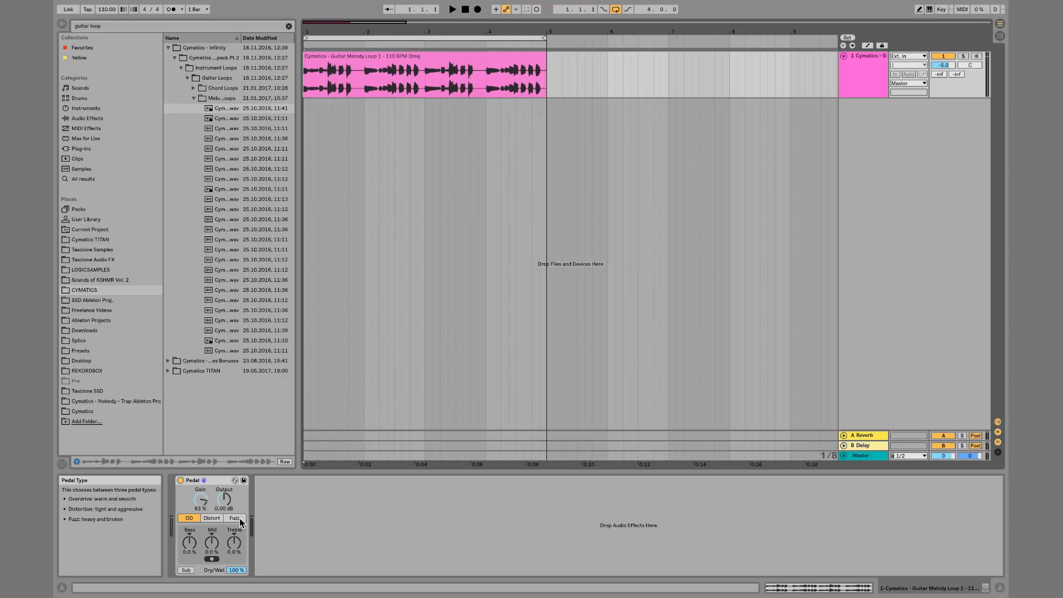
key(space)
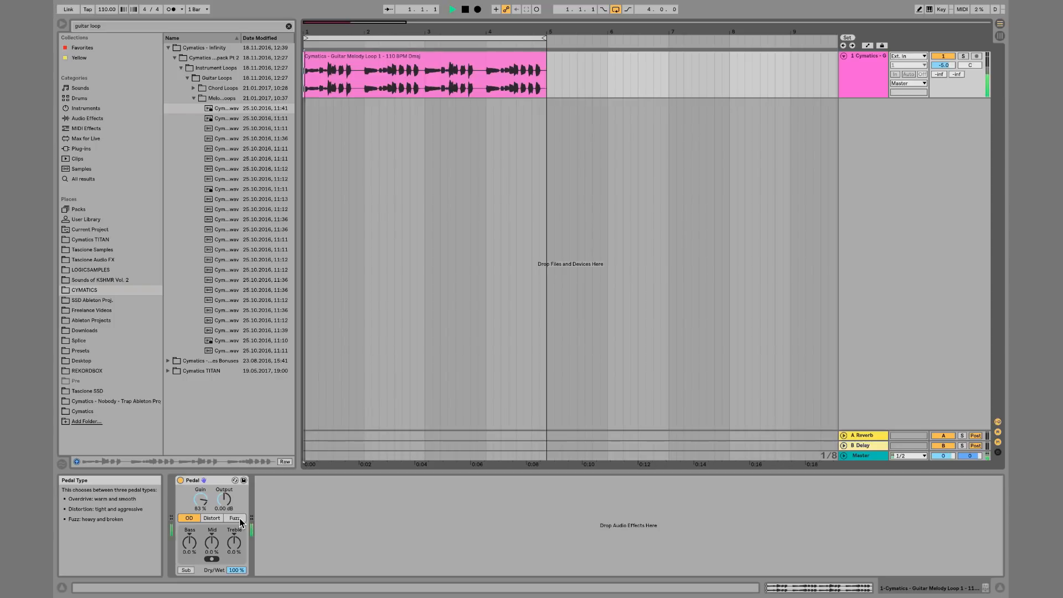
click(211, 519)
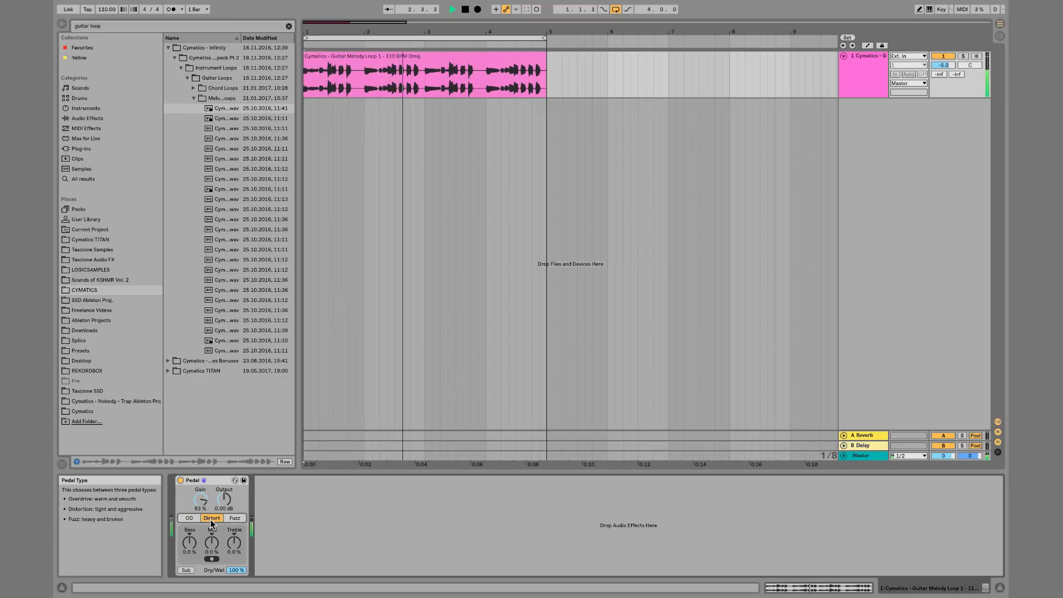
click(237, 520)
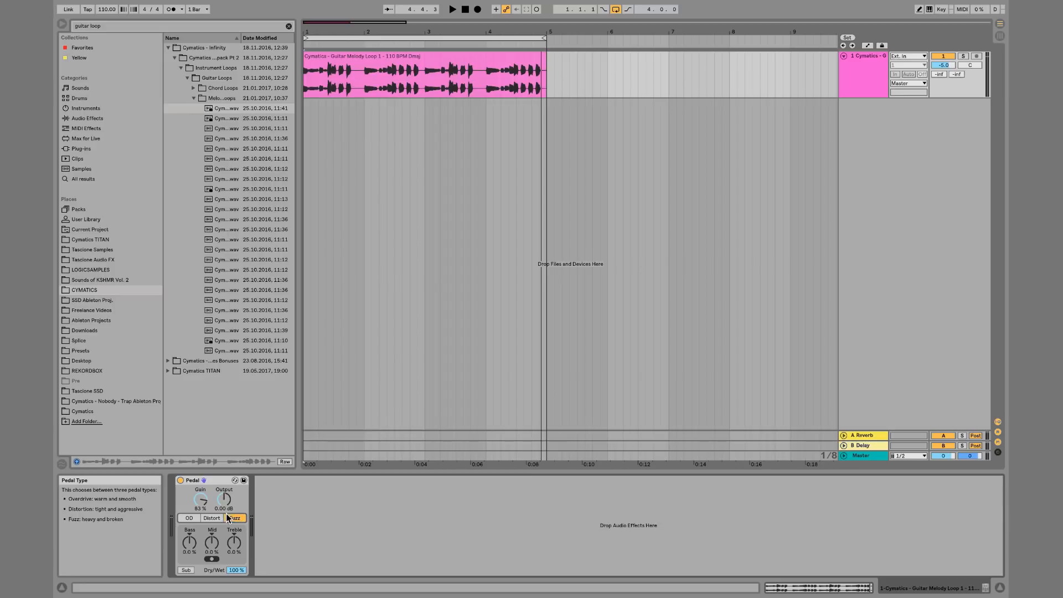
click(194, 517)
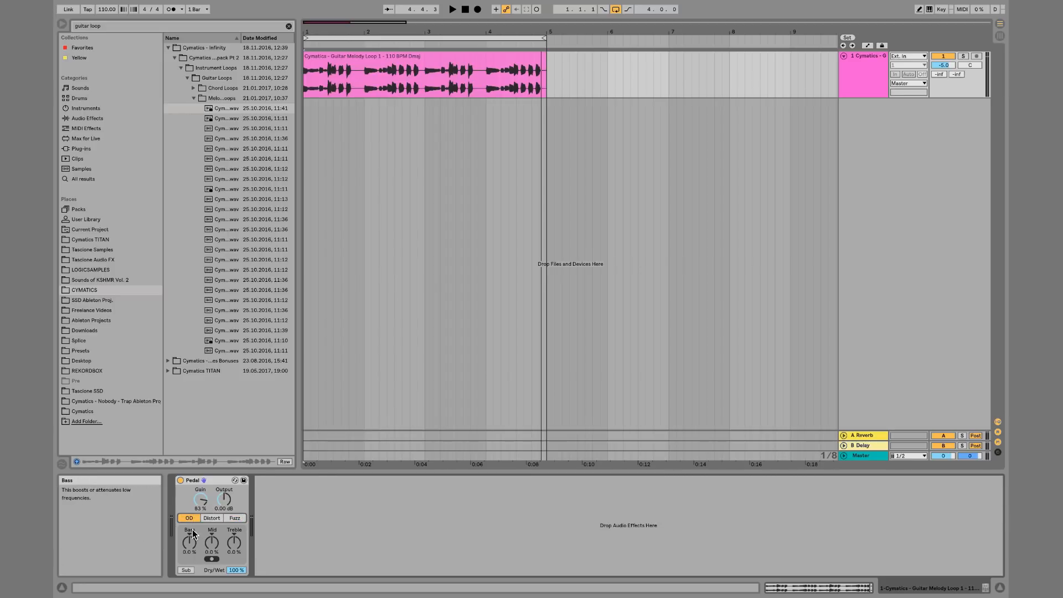
key(space)
Adjust Bass, Mid and Treble to about -3%, -5% and -8% while switching the pedal type to Distort and then Fuzz
drag(191, 543, 216, 547)
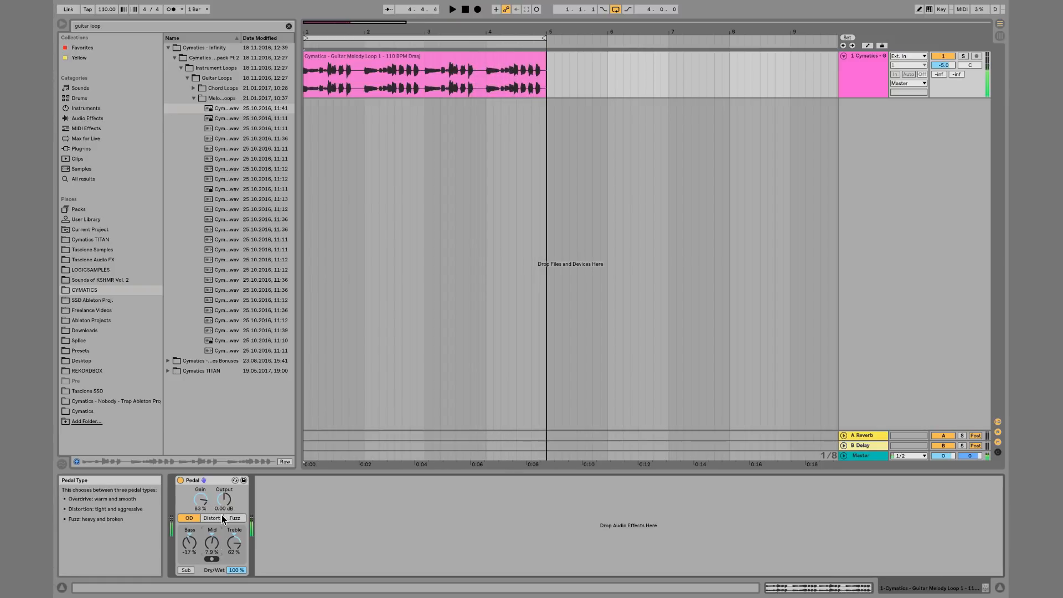
click(211, 518)
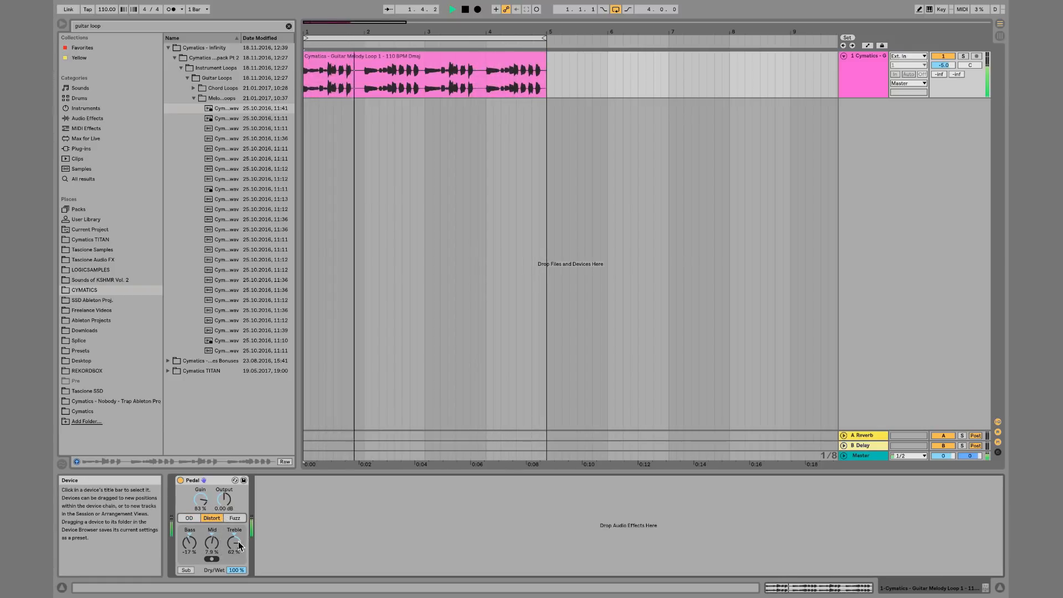
drag(238, 541, 212, 550)
click(235, 518)
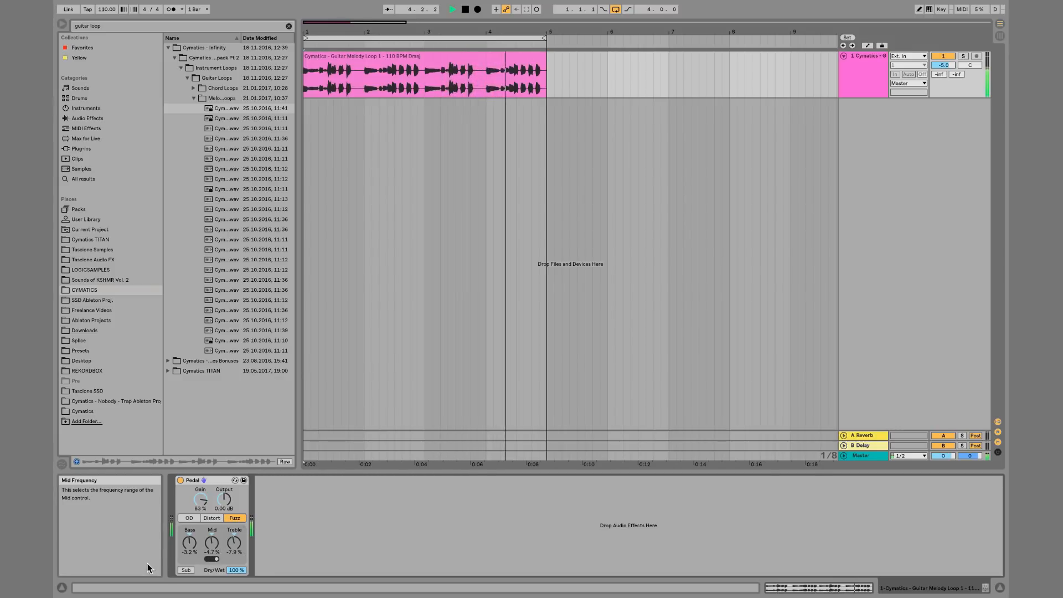
Enable Sub and audition the loop with Dry/Wet at 32% and then 99%
click(185, 571)
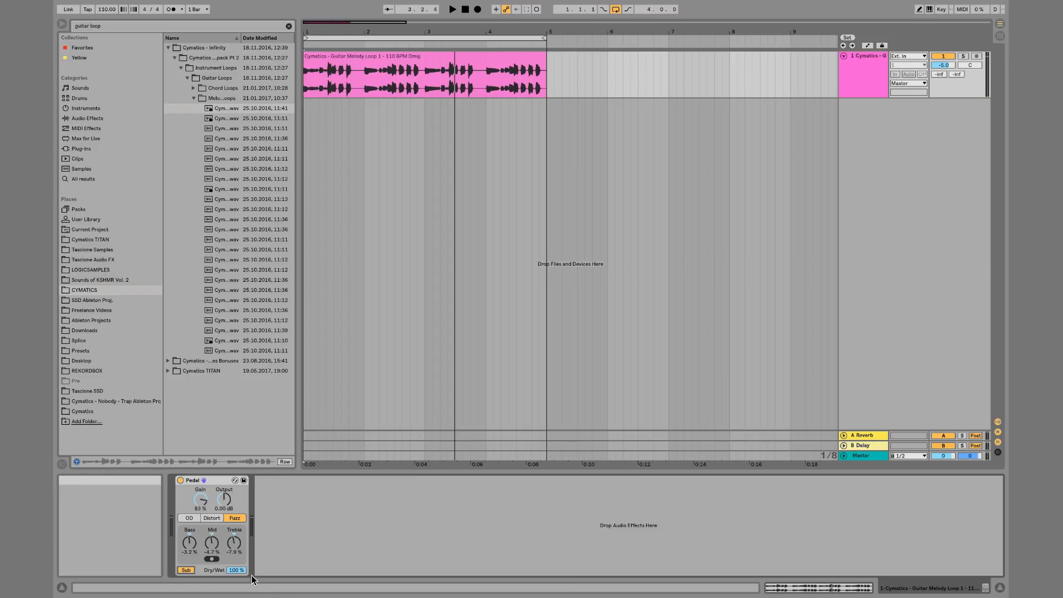
key(space)
mouse_move(238, 570)
mouse_down()
mouse_move(238, 596)
mouse_move(242, 566)
mouse_up()
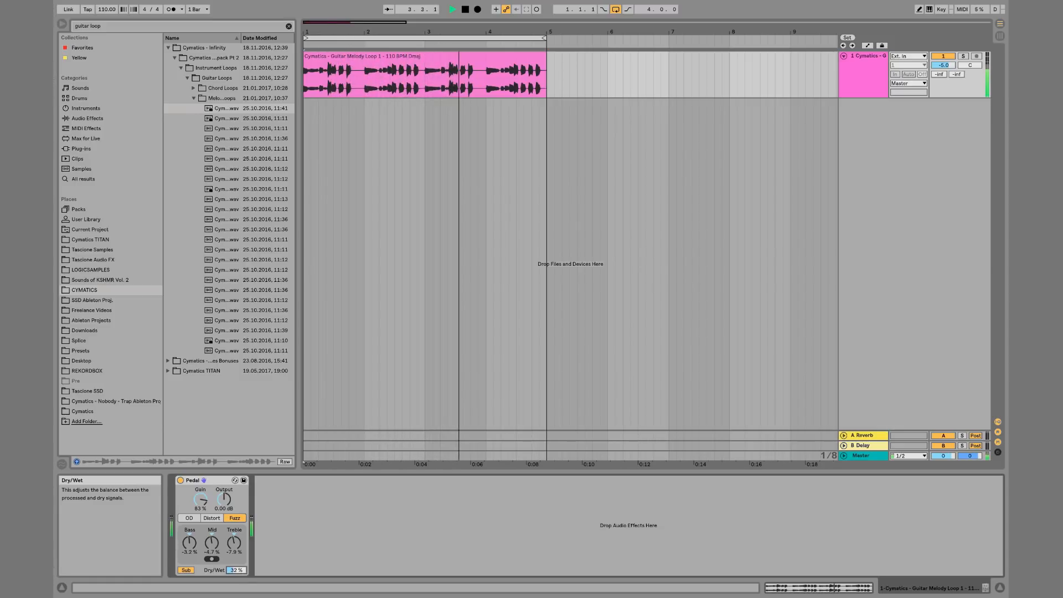
key(space)
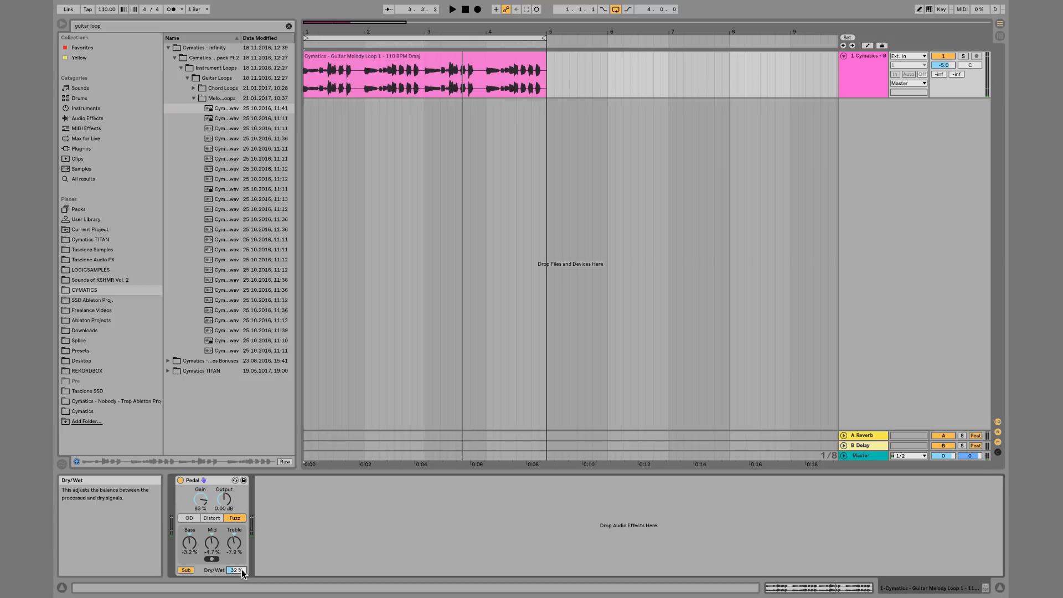
key(space)
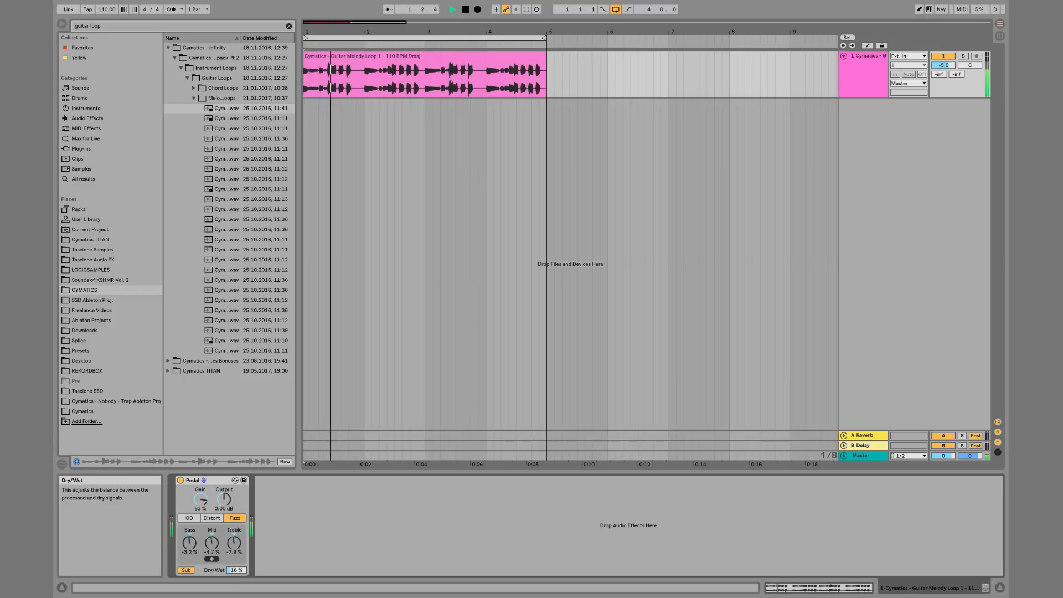
drag(242, 570, 242, 534)
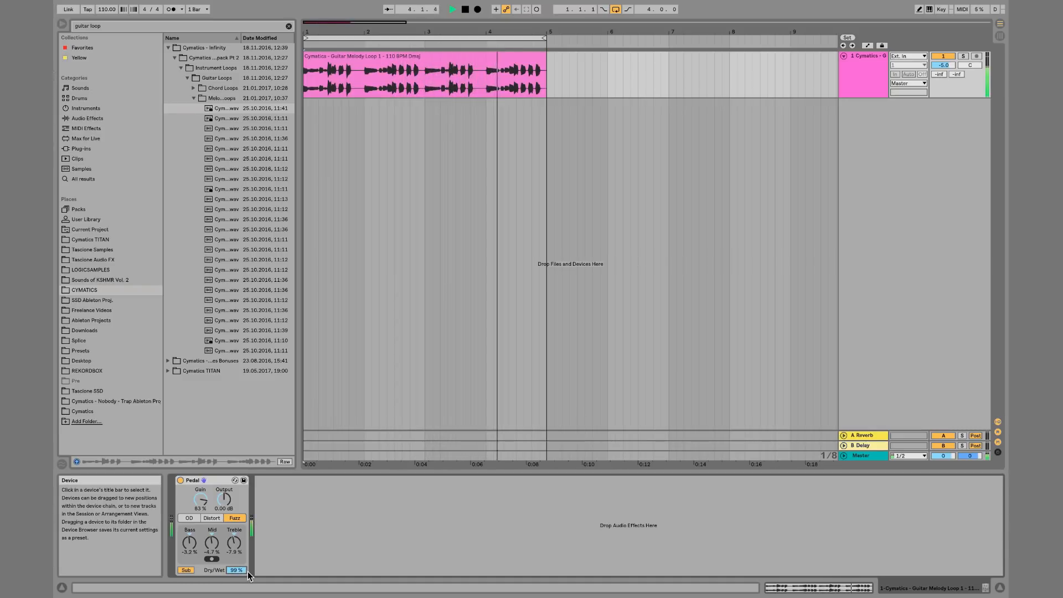
key(space)
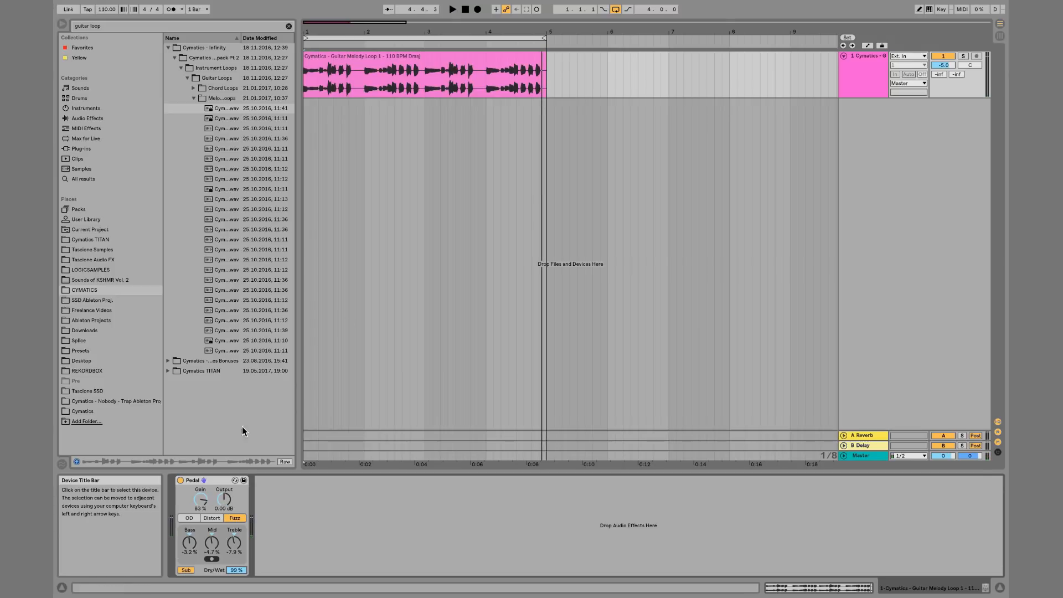
Search the browser for 808, open the CYMATICS TITAN 808s folder, and drag an 808 sample onto the track
click(289, 26)
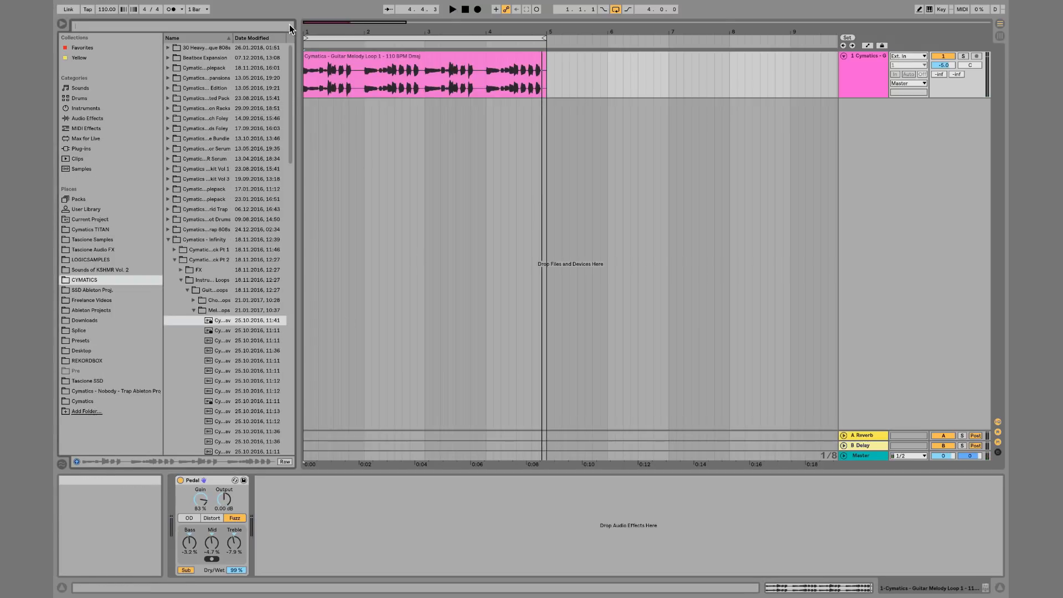
text(808)
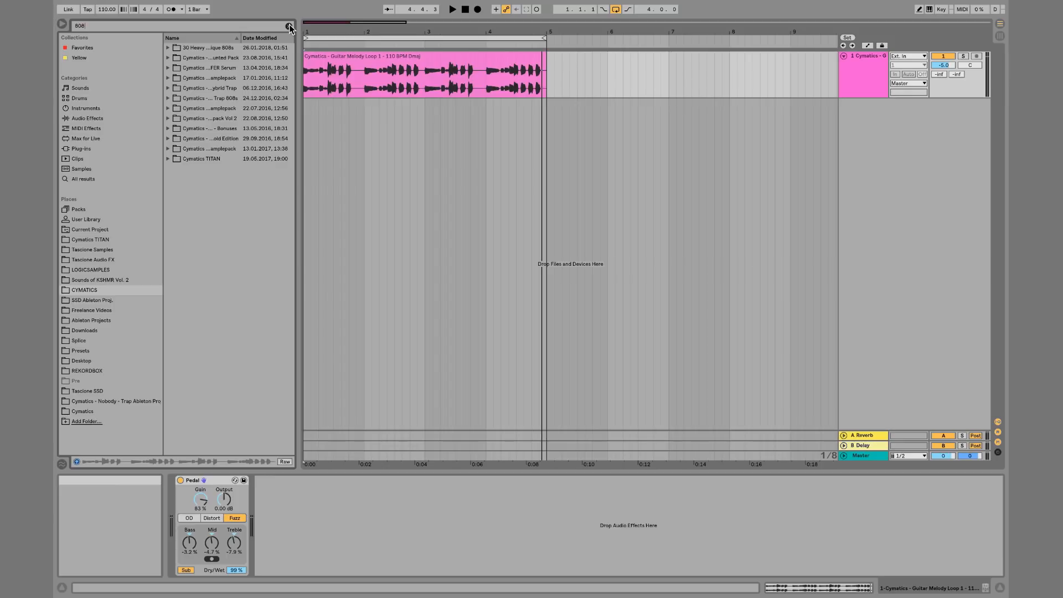
click(102, 118)
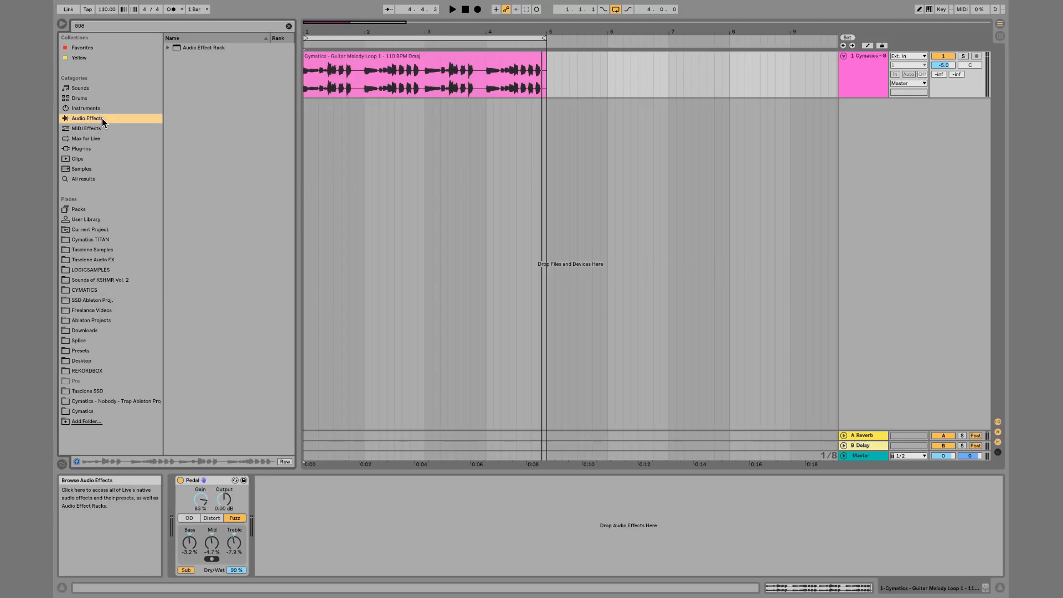
click(104, 289)
click(169, 159)
click(175, 168)
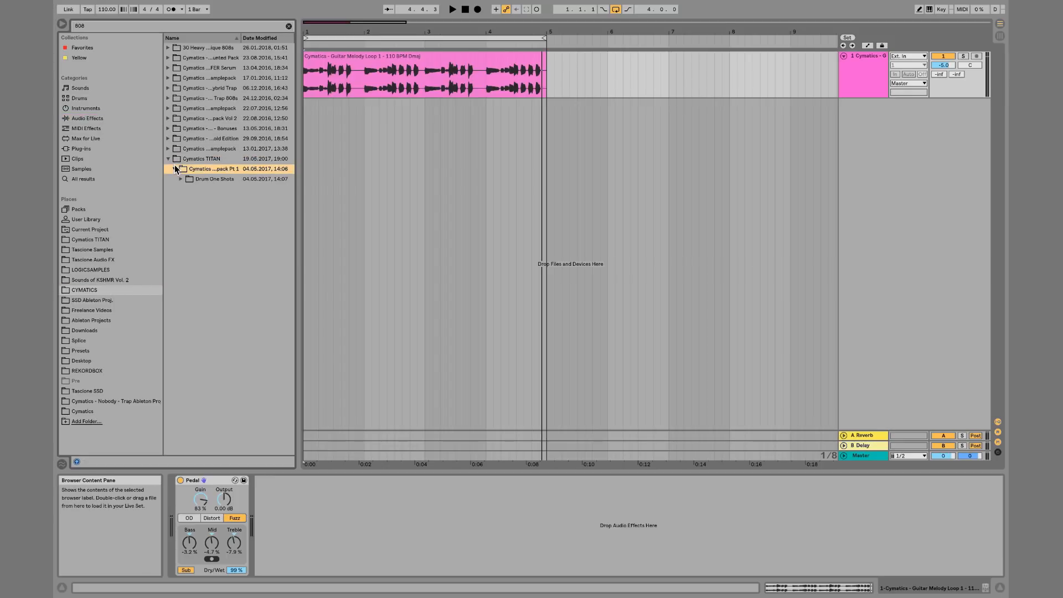
click(180, 178)
click(185, 189)
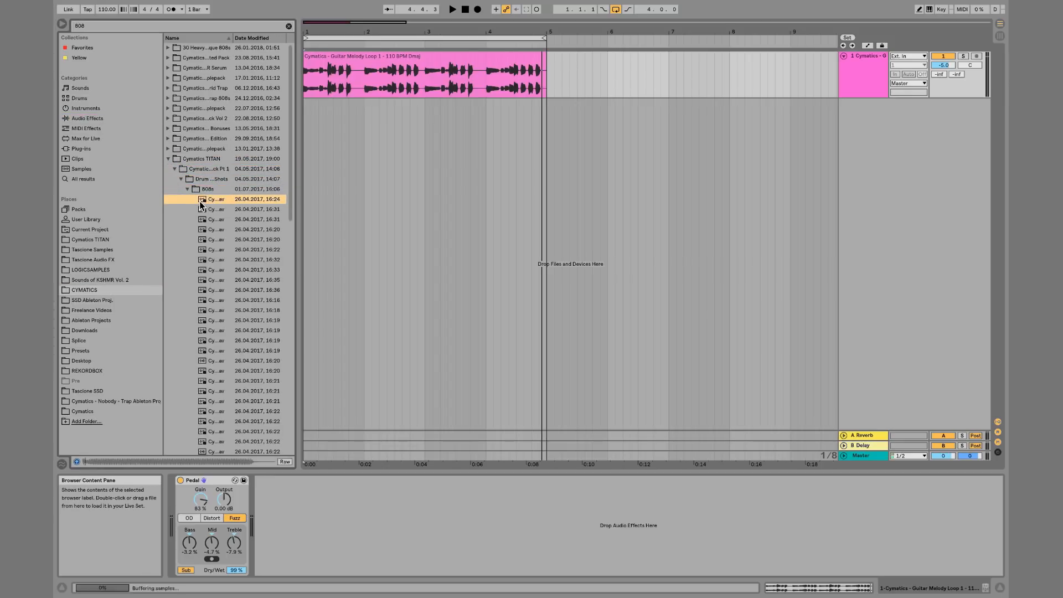
click(224, 239)
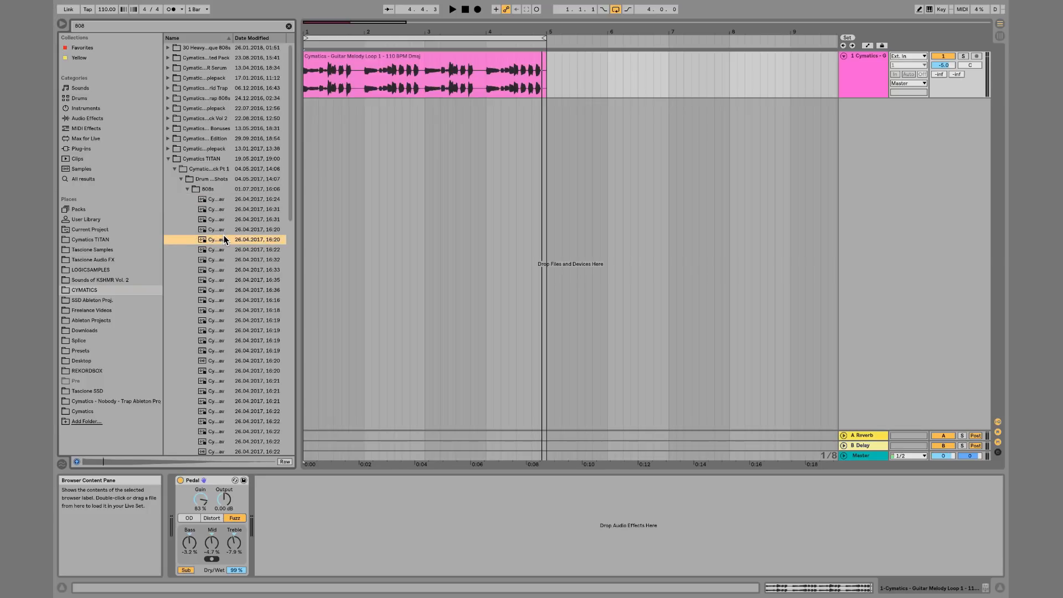
drag(216, 239, 309, 107)
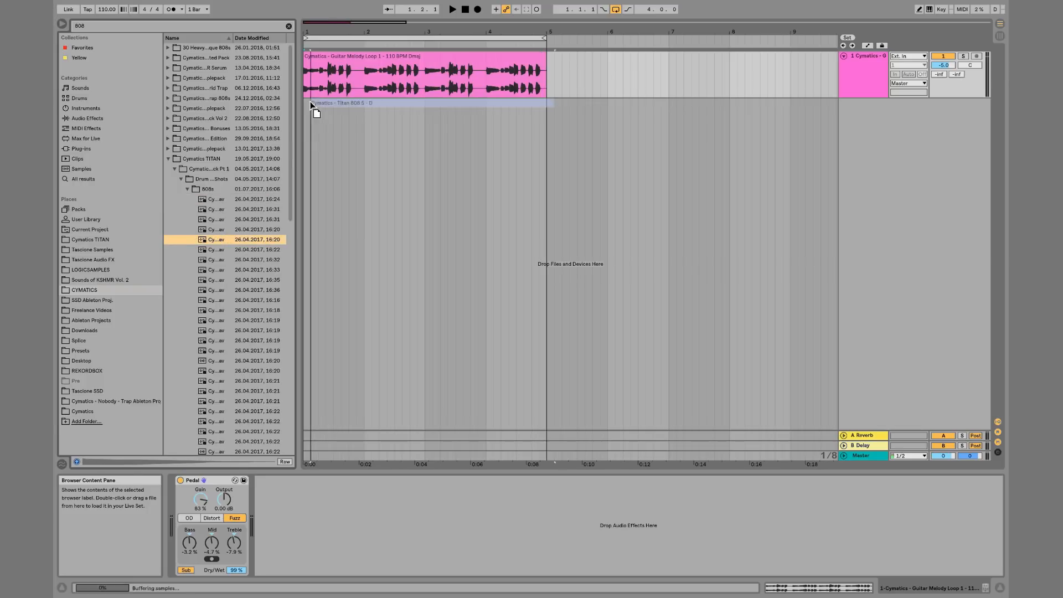
Bypass and re-enable the Pedal to compare the 808 with and without it during playback
click(181, 481)
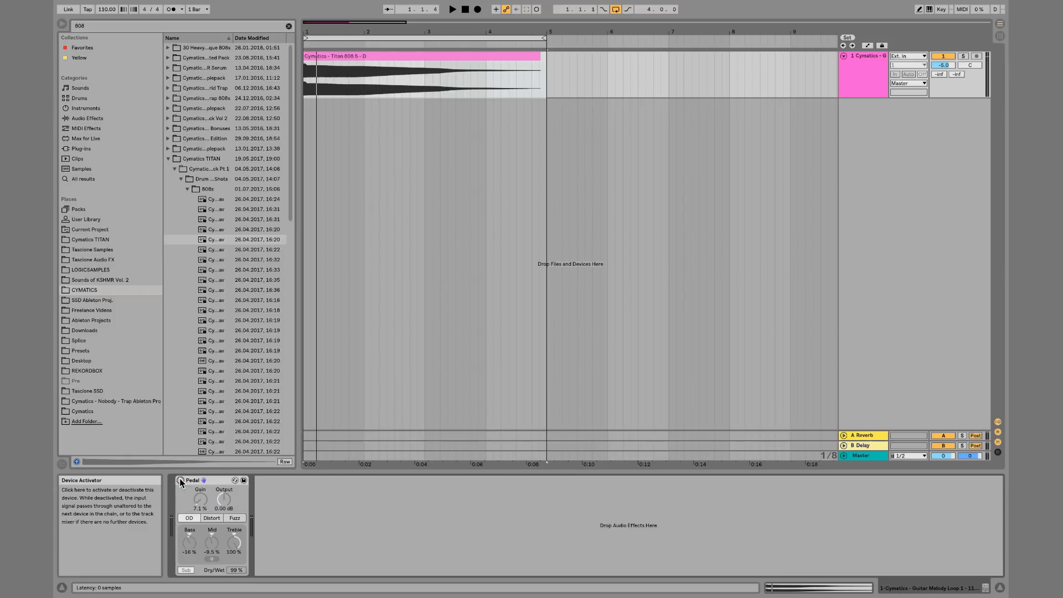
key(space)
key(space)
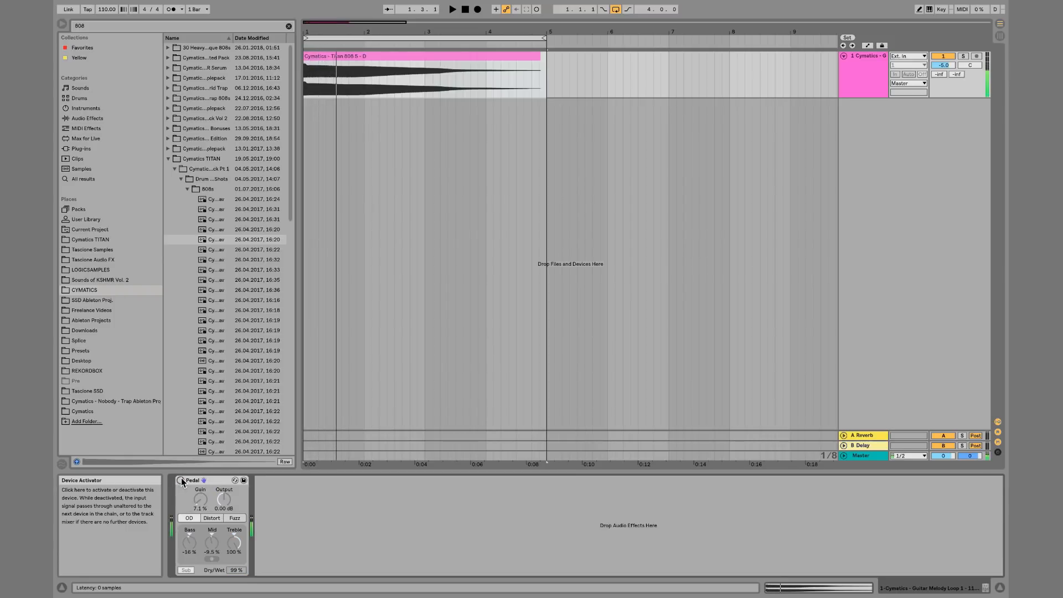
click(180, 481)
key(space)
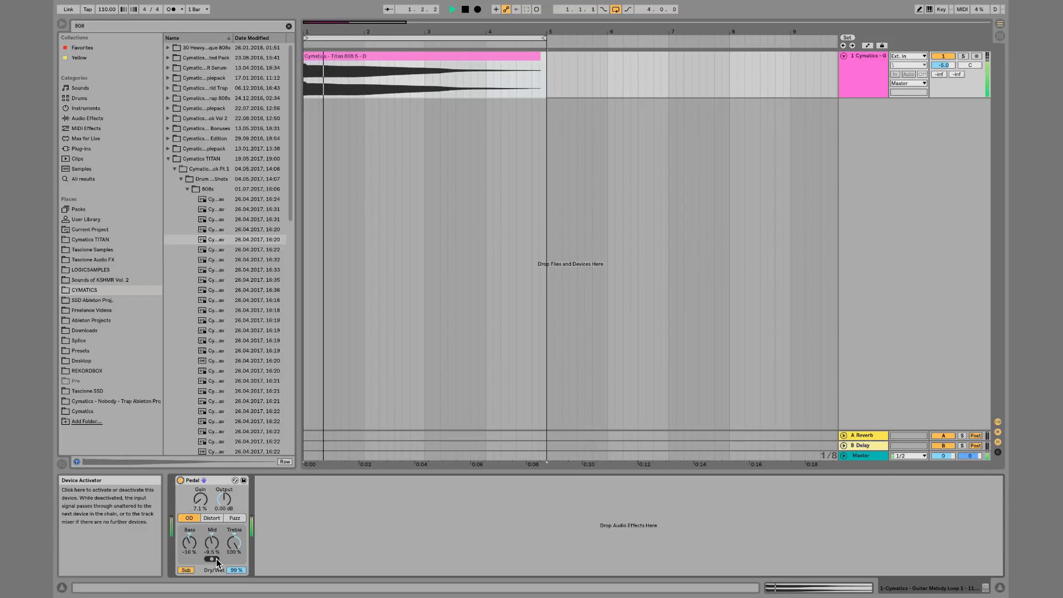
key(space)
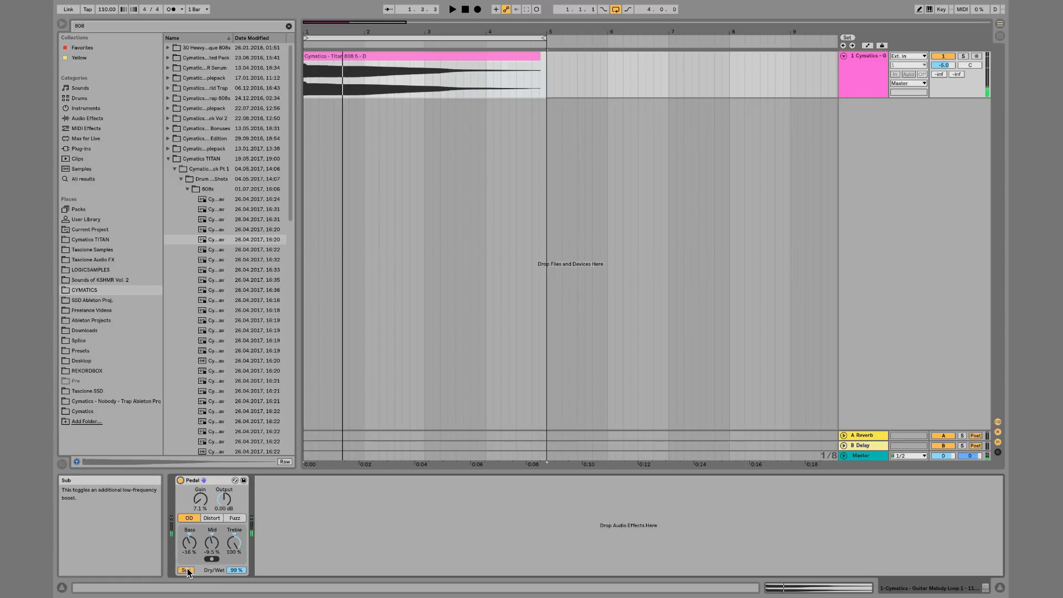
key(space)
Raise Bass to 58% and lower Gain to 0.0% while auditioning the 808
mouse_move(204, 553)
mouse_down()
mouse_move(203, 515)
mouse_move(189, 546)
mouse_up()
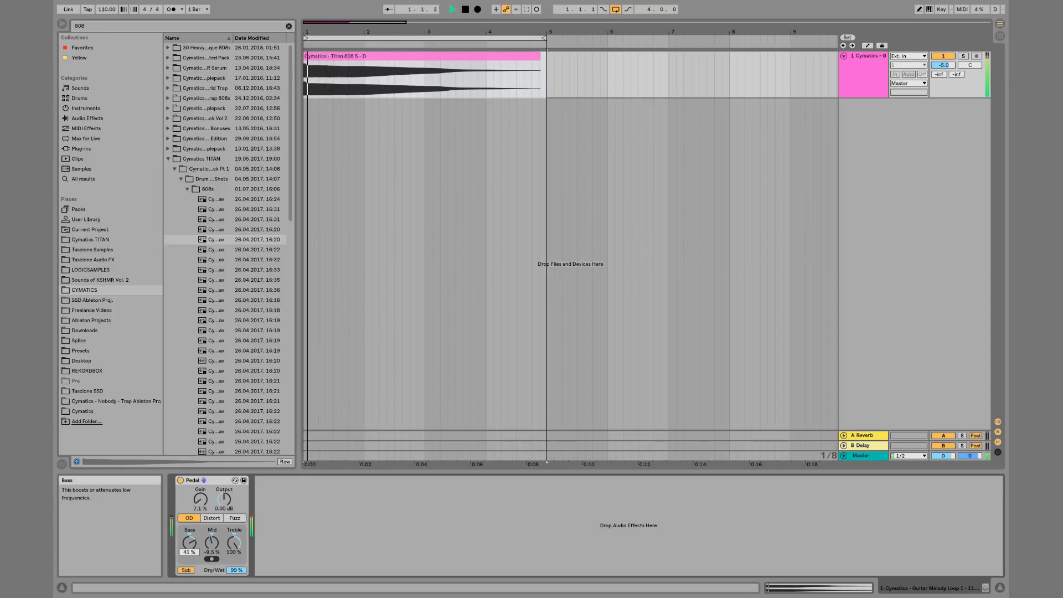
key(space)
key(space)
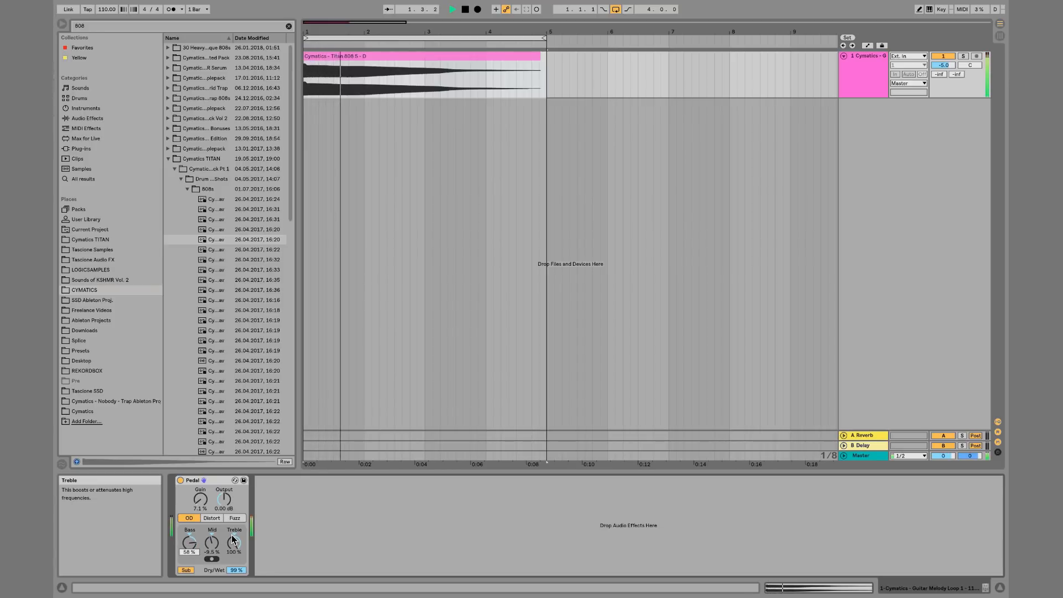
key(space)
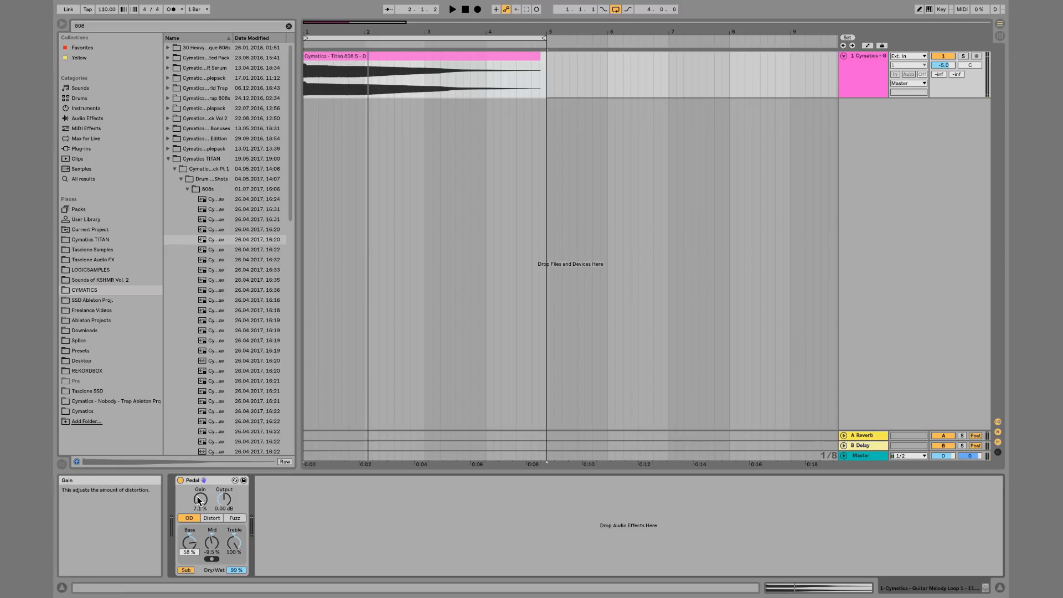
key(space)
drag(197, 500, 197, 513)
key(space)
key(space)
key(space)
key(space)
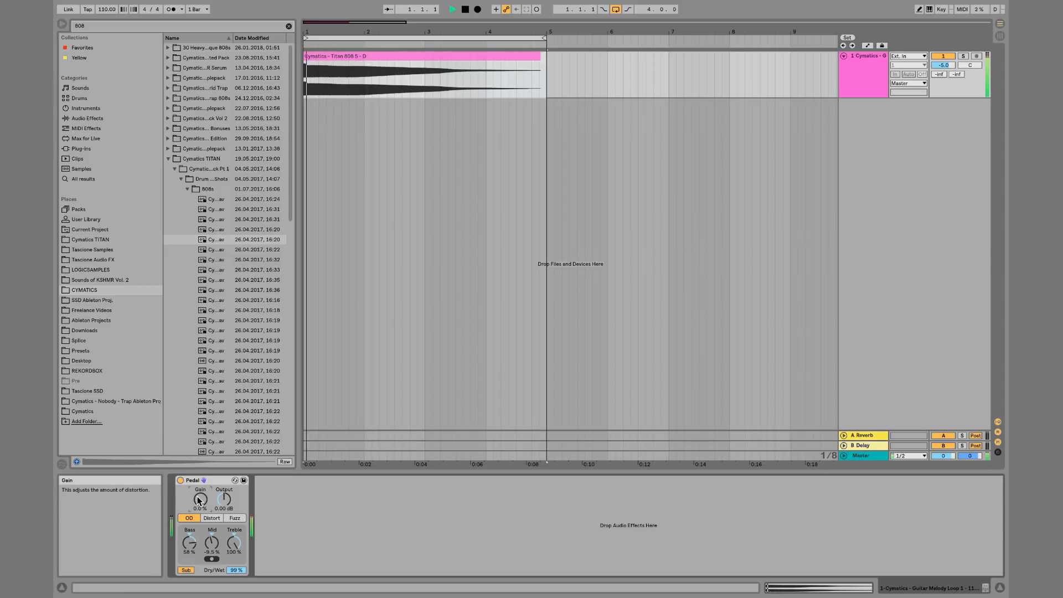
Play the 808 with the Pedal switched off and then on again to hear its effect on the sound
click(181, 481)
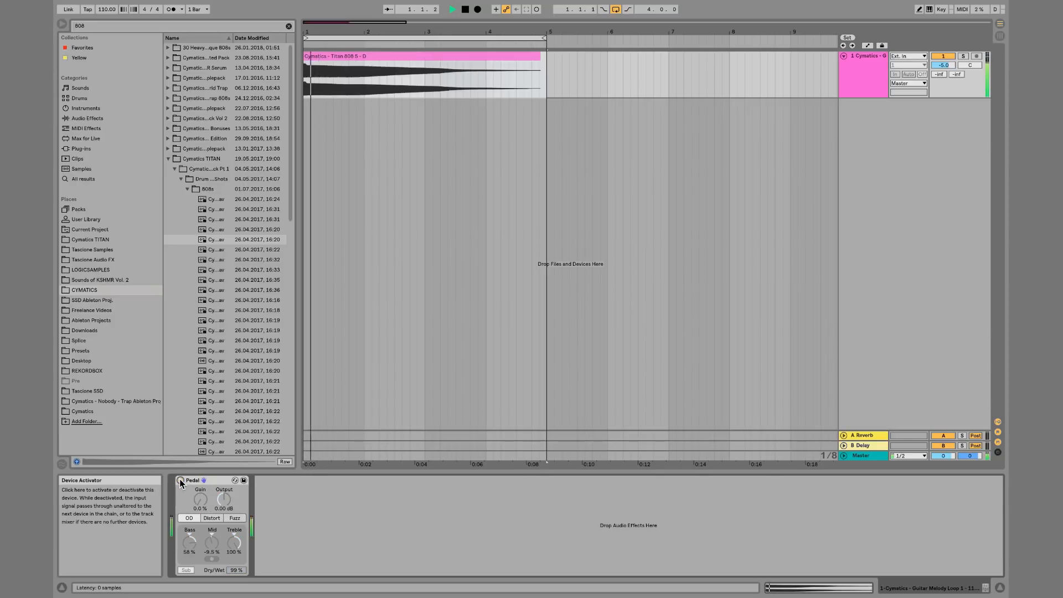
key(space)
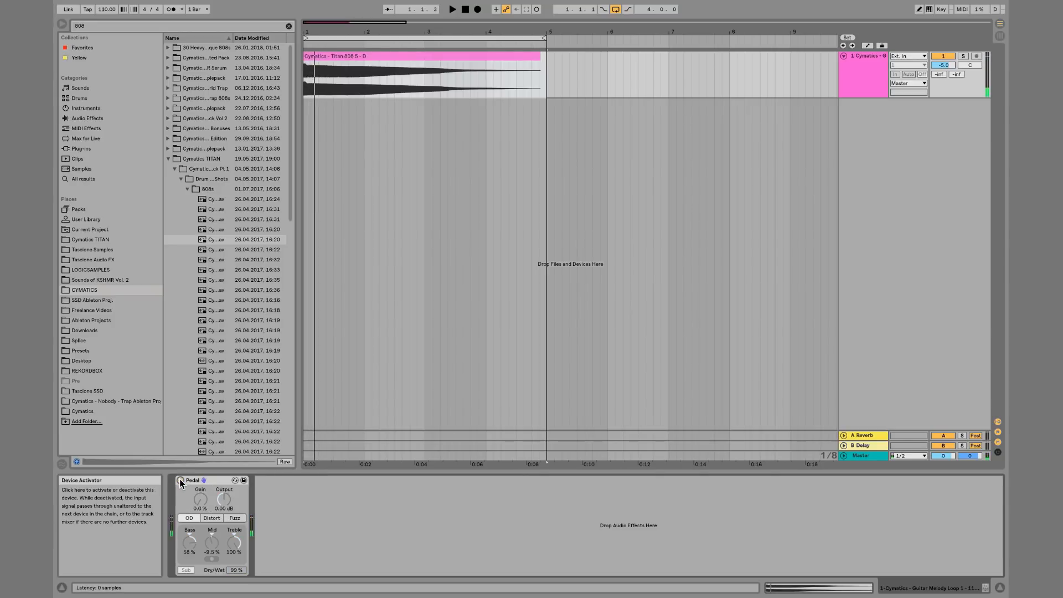
click(180, 481)
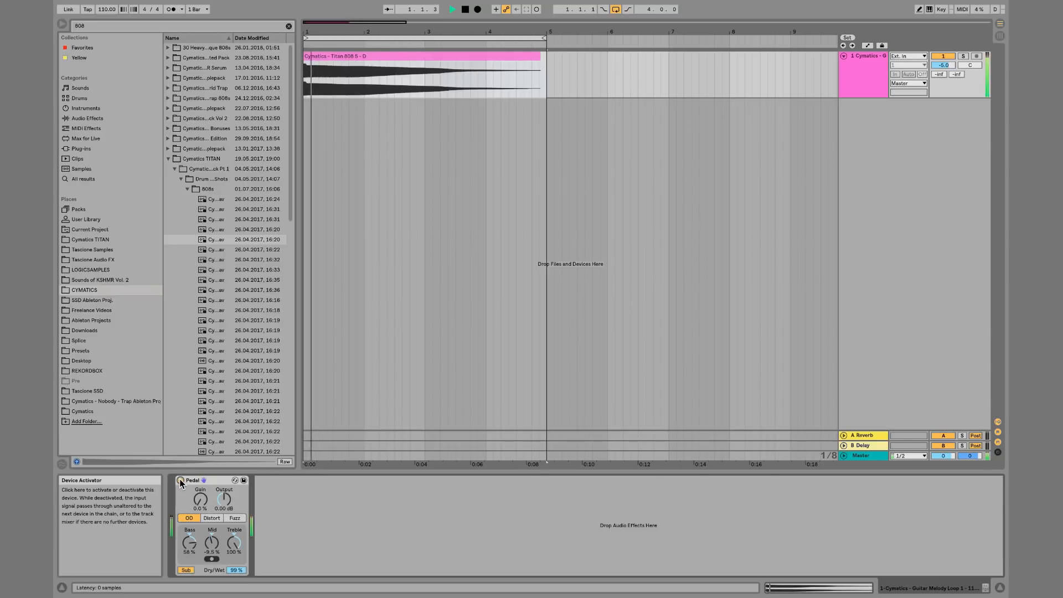
key(space)
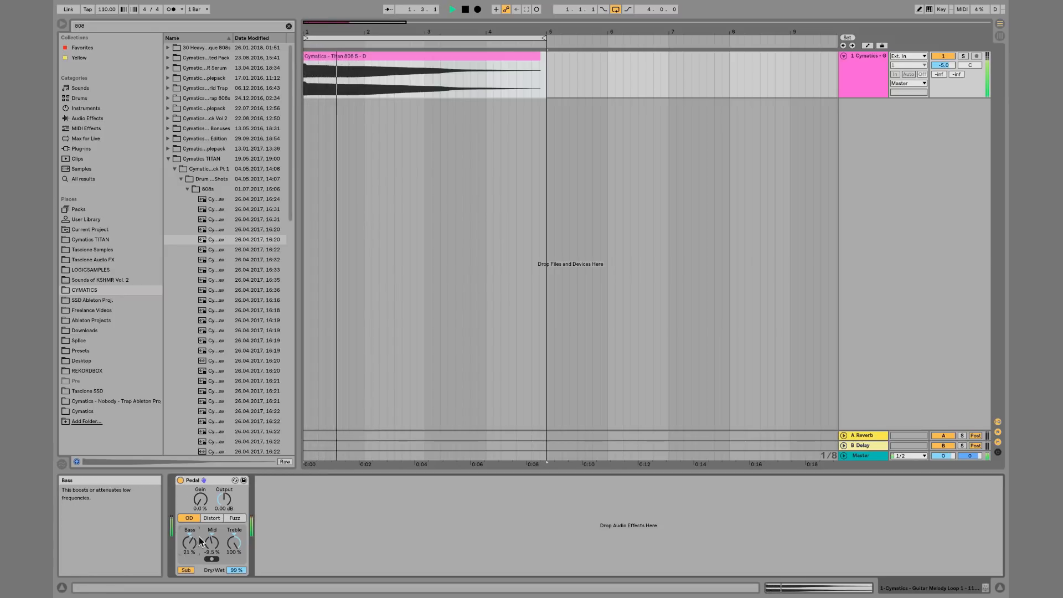
key(space)
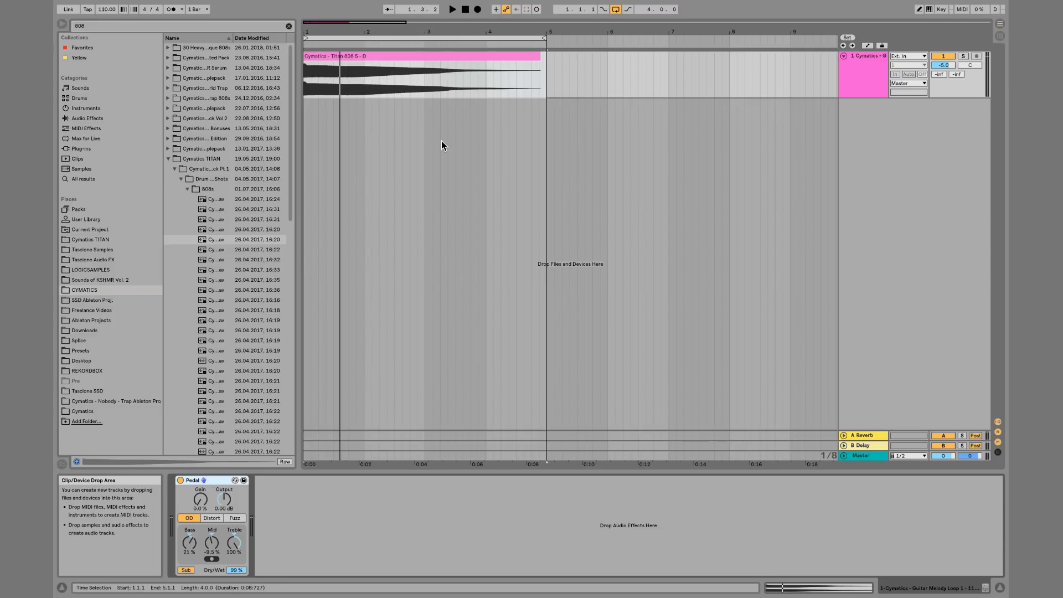
Remove the 808 clip and the Pedal effect from the track
click(436, 54)
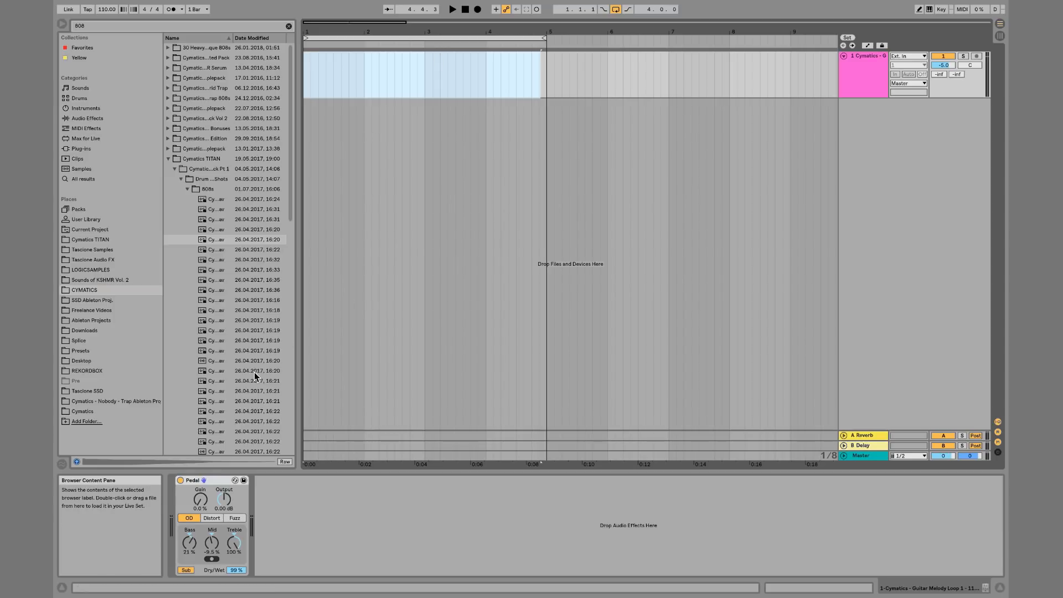
click(221, 481)
key(Delete)
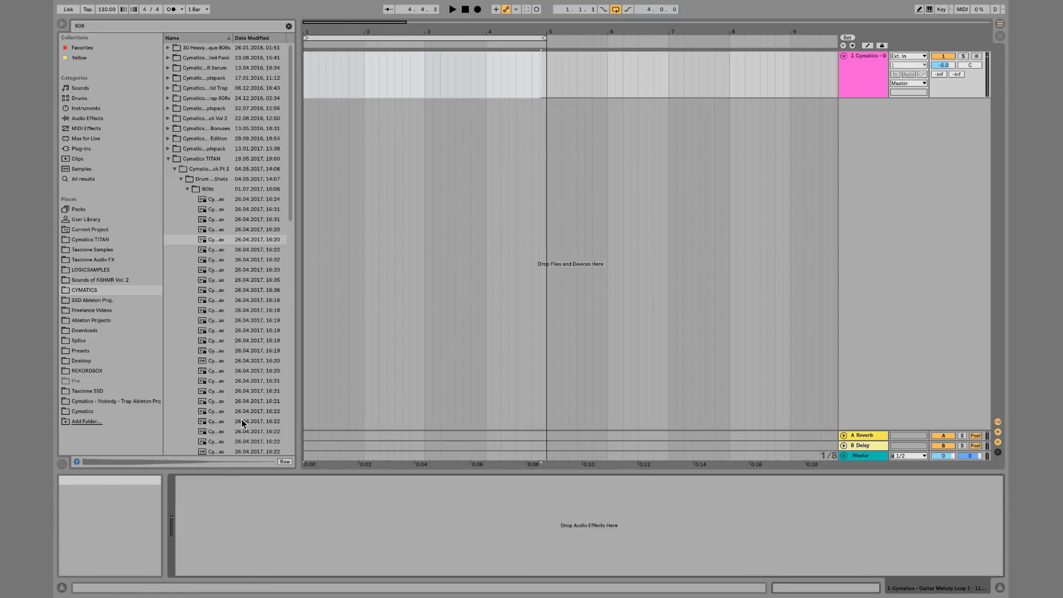
Search the browser for drum loop and browse through the Cymatics drum loop folders, then clear the search
click(289, 26)
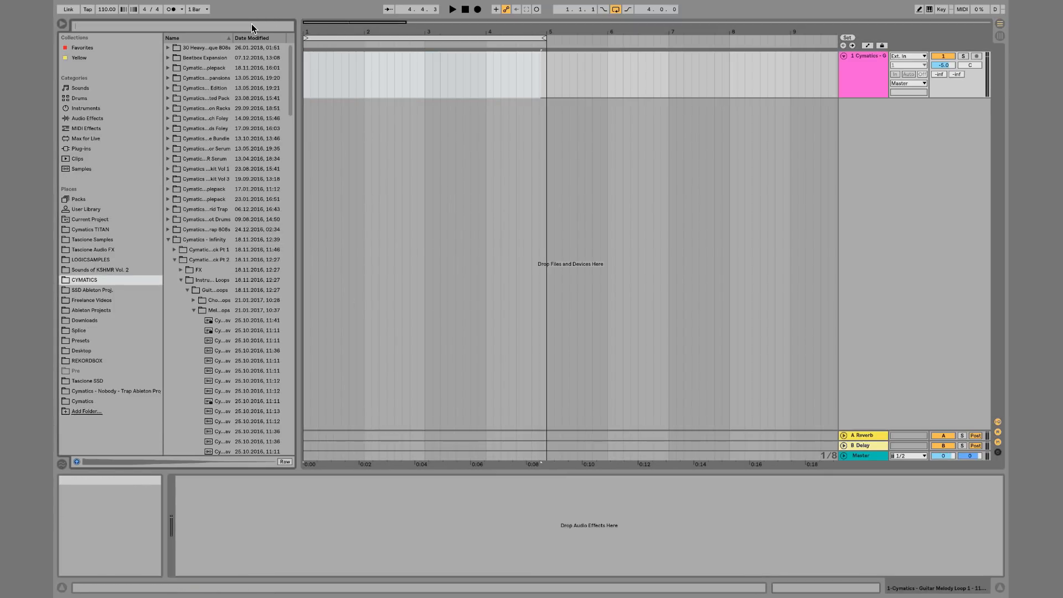
text(drum loop)
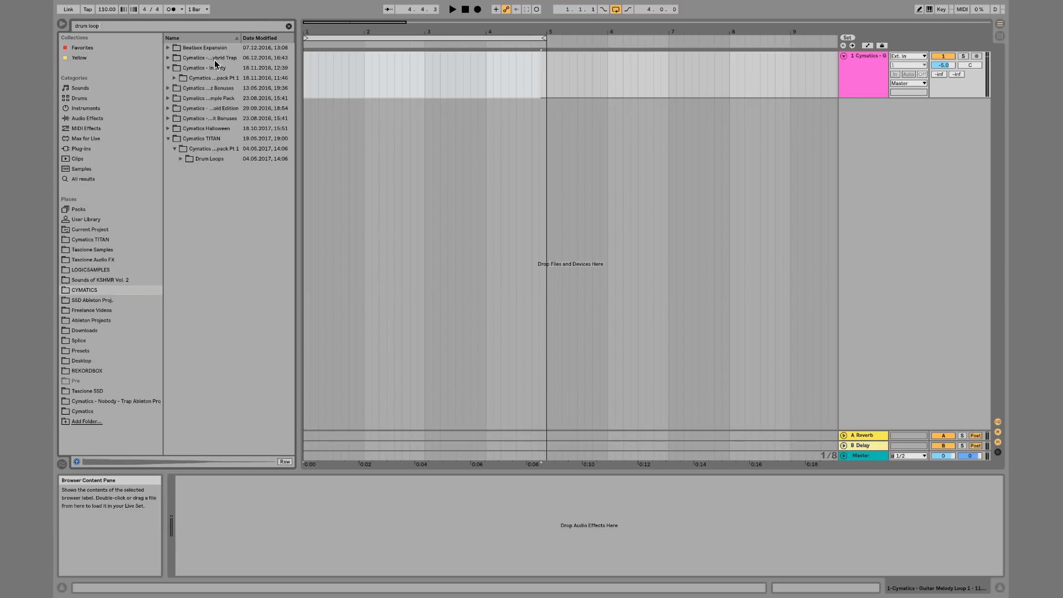
click(175, 77)
key(Down)
key(Right)
key(Down)
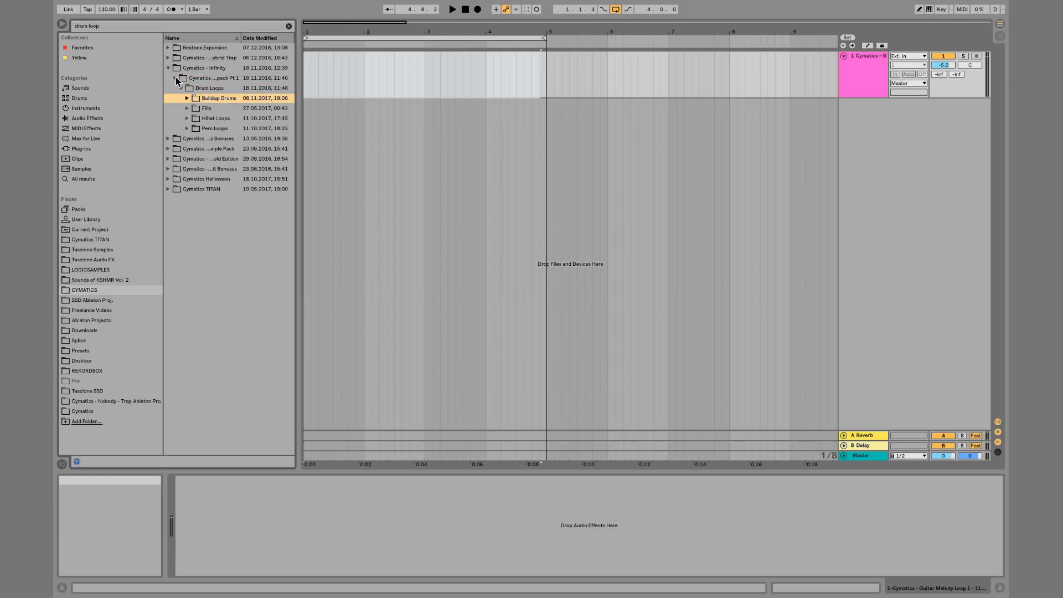
key(Down)
key(Down)
key(Down)
key(Down)
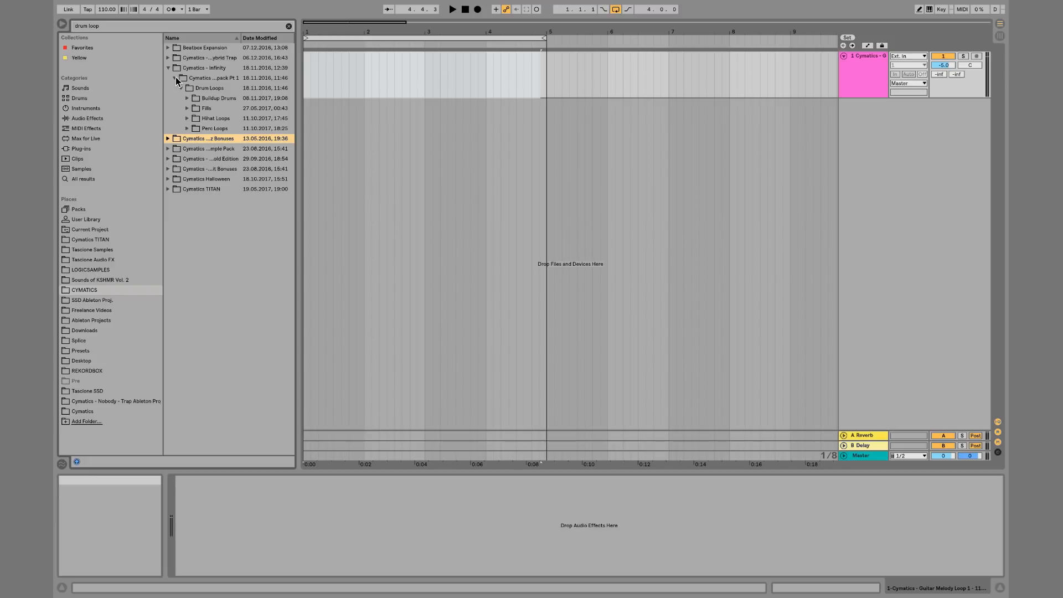
key(Down)
key(Down)
key(Right)
key(Down)
key(Right)
key(Down)
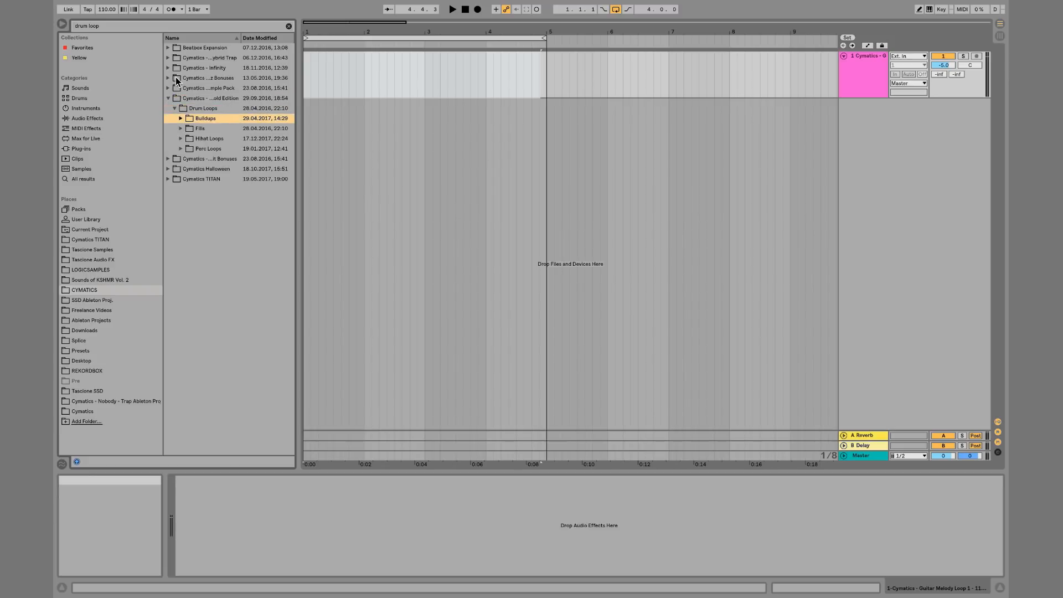
key(Down)
key(Down)
key(Down)
key(Down)
key(Down)
key(Down)
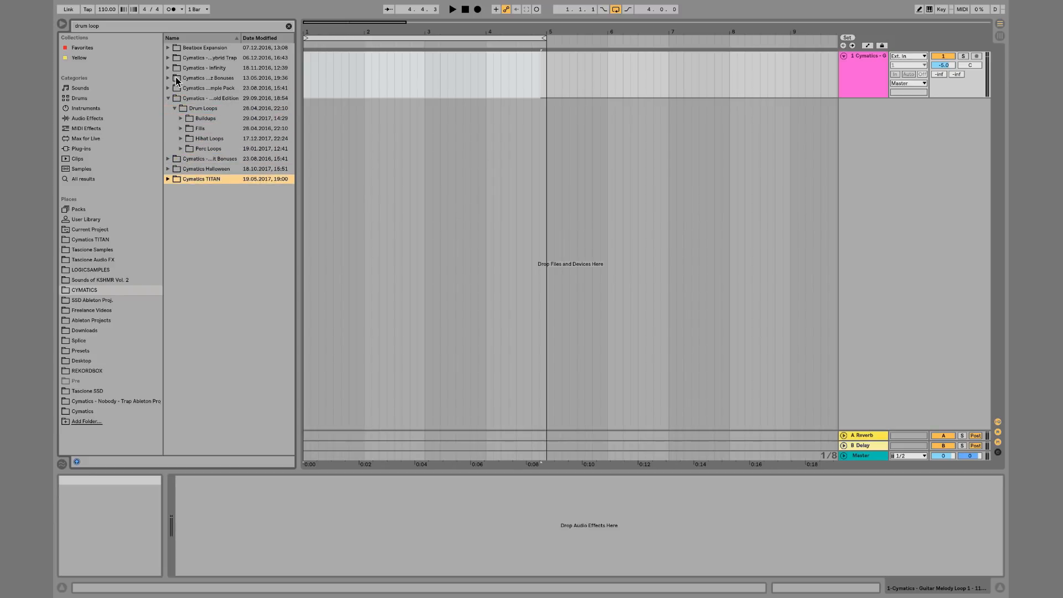
key(Right)
key(Down)
key(Right)
key(Down)
key(Right)
key(Down)
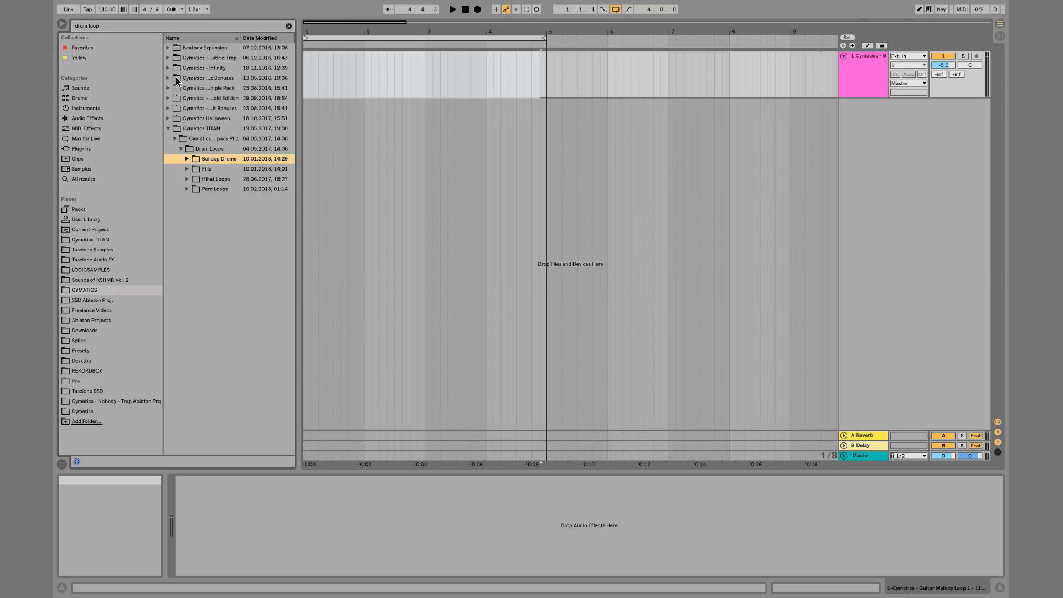
key(Left)
key(Left)
key(Left)
key(Left)
key(Left)
key(Left)
key(Up)
key(Up)
key(Up)
key(Up)
key(Up)
key(Up)
key(Up)
key(Right)
key(Down)
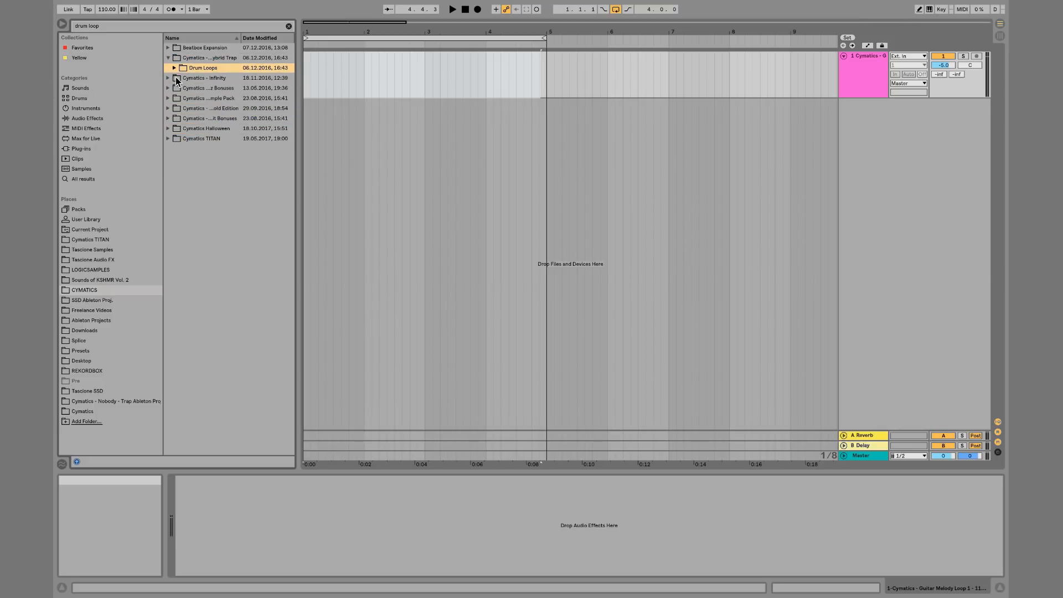
key(Right)
key(Down)
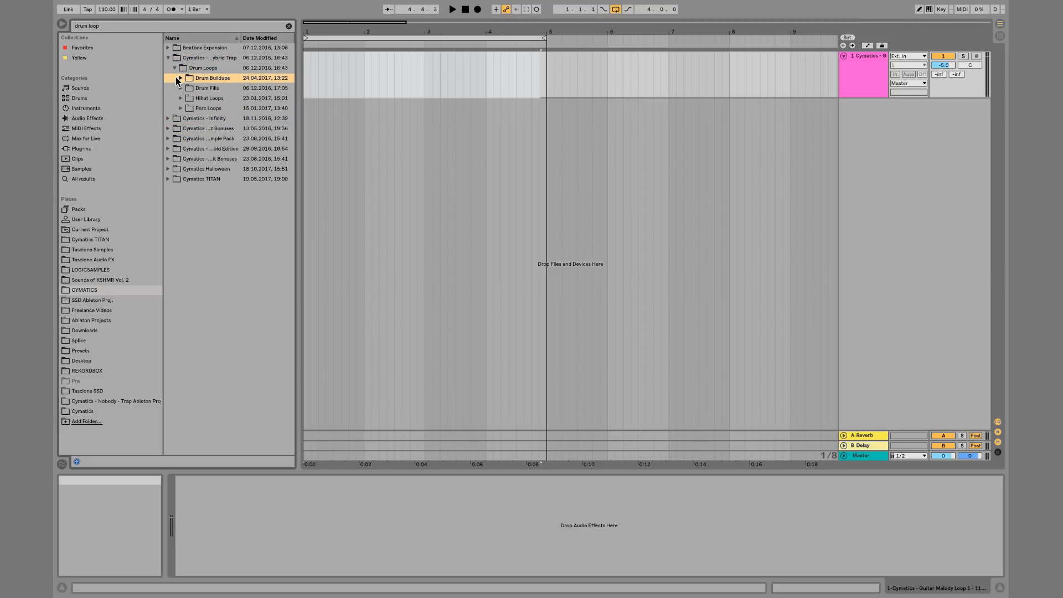
click(290, 25)
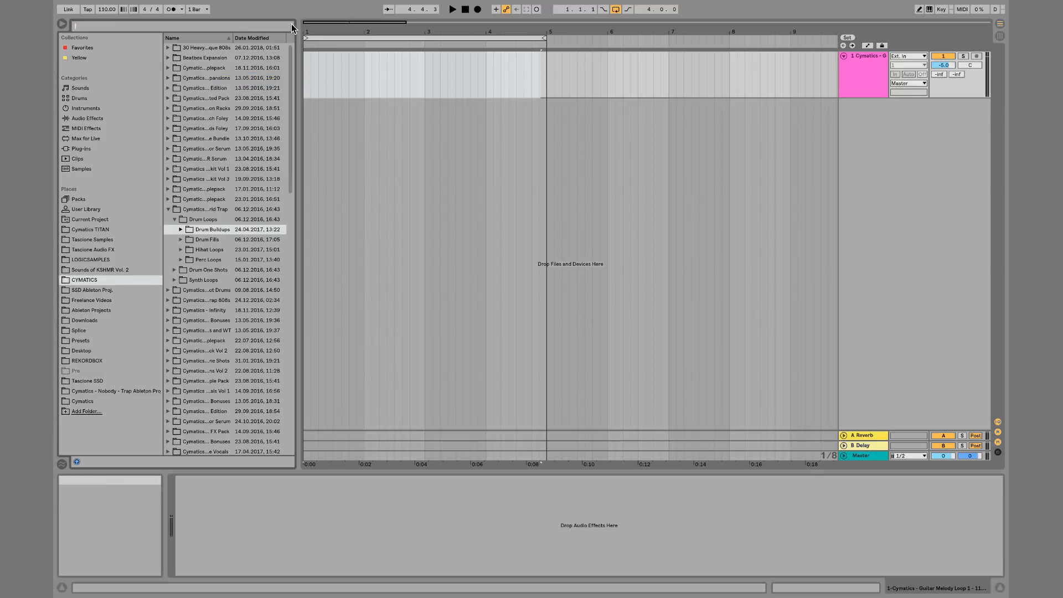
Group the audio track into a new group track
click(849, 84)
key(super+g)
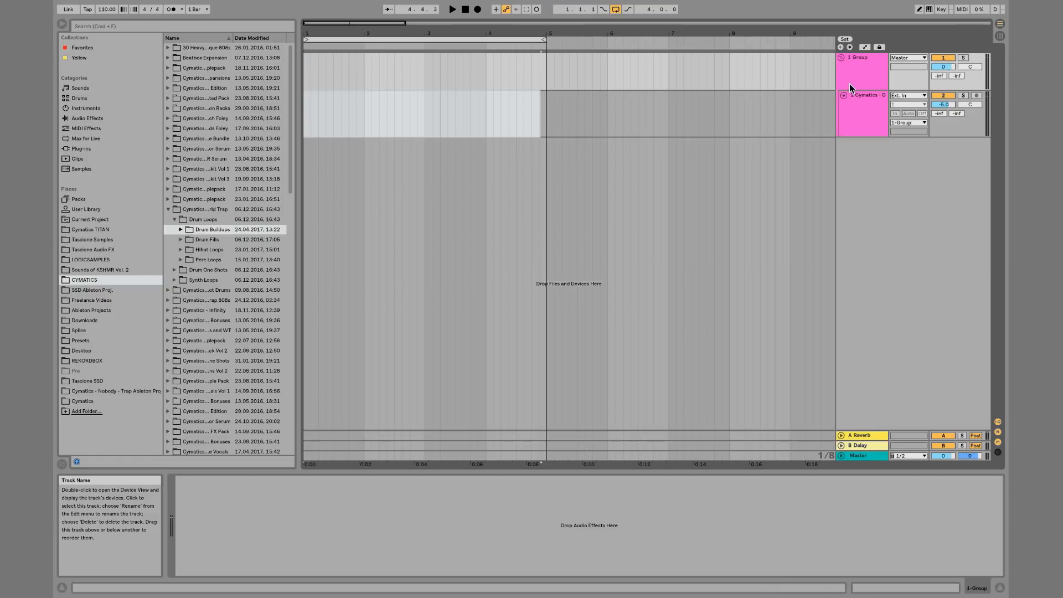
Duplicate the grouped audio track four times inside the group
click(870, 100)
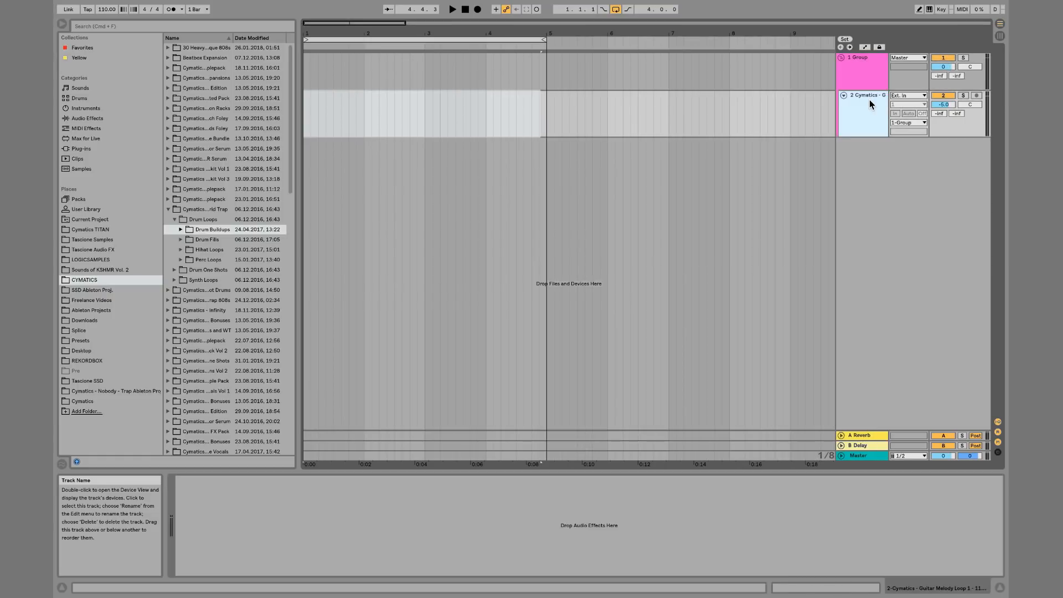
key(super+d)
key(super+d)
key(super+d)
key(super+d)
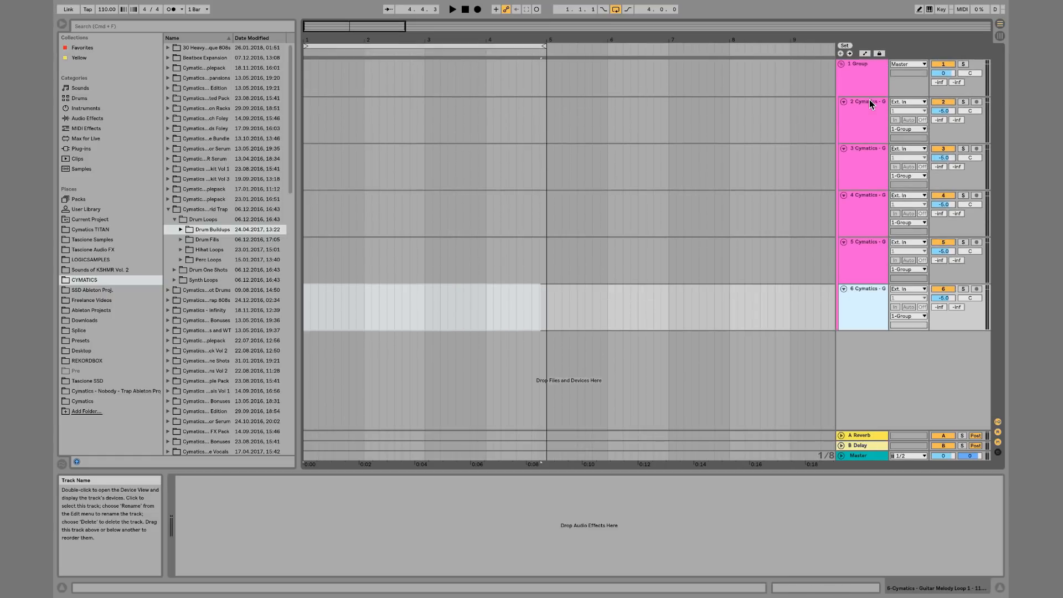
Rename the first three tracks in the group Kick, Snare and hi hat loop
click(869, 99)
key(super+r)
text(Kick)
key(Tab)
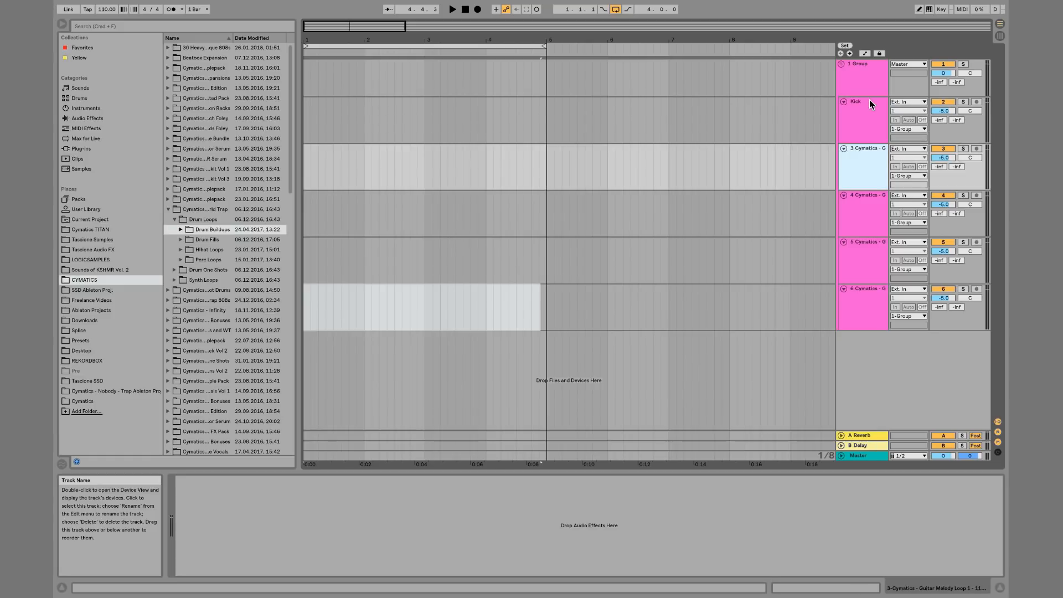
text(Snare)
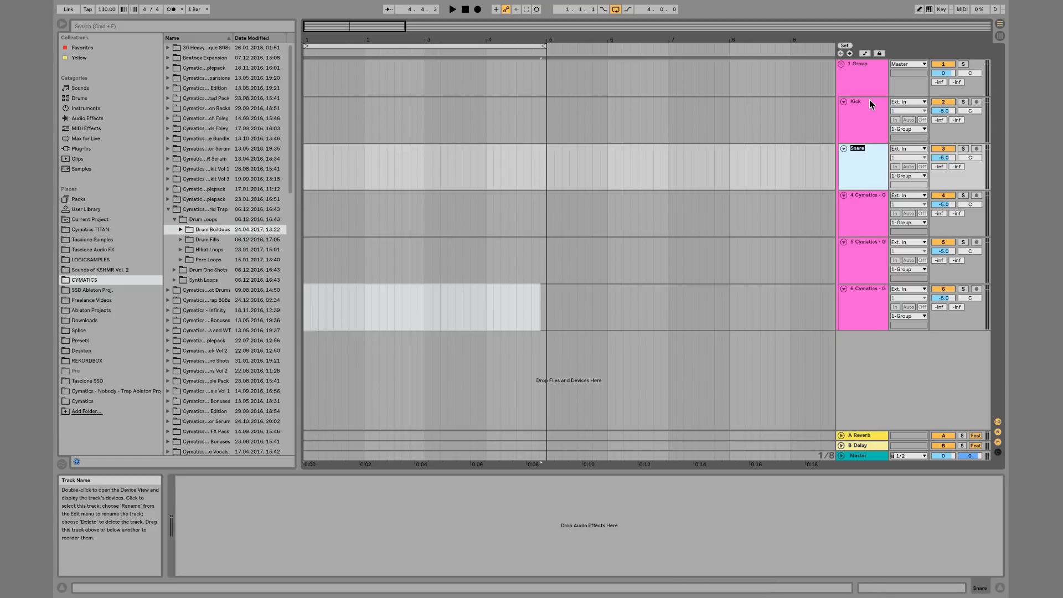
key(Tab)
text(hi)
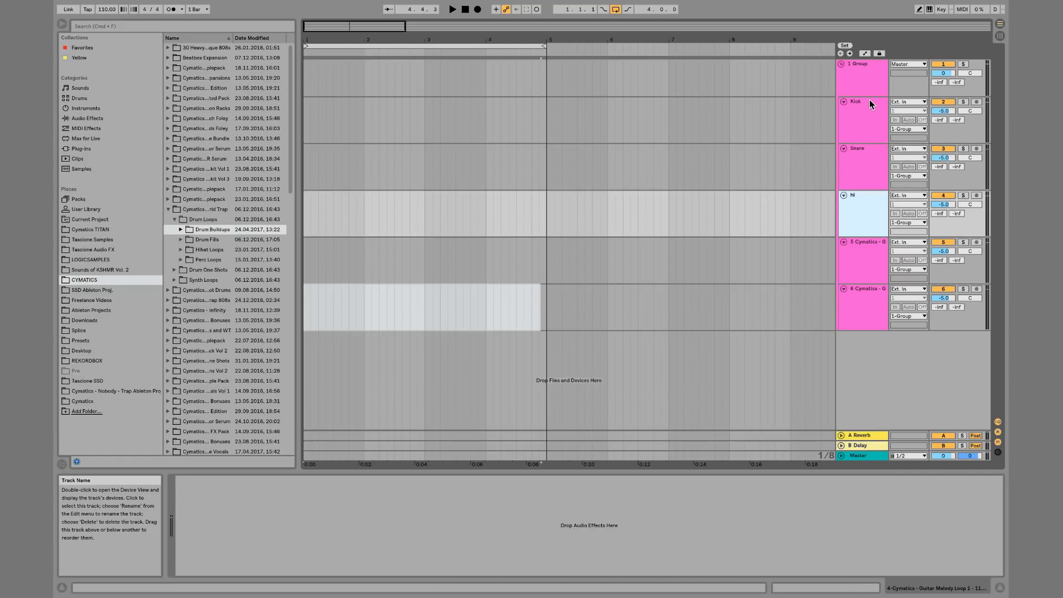
key(BackSpace)
text(hat loop)
key(Return)
Delete the two remaining unnamed tracks from the group
click(855, 279)
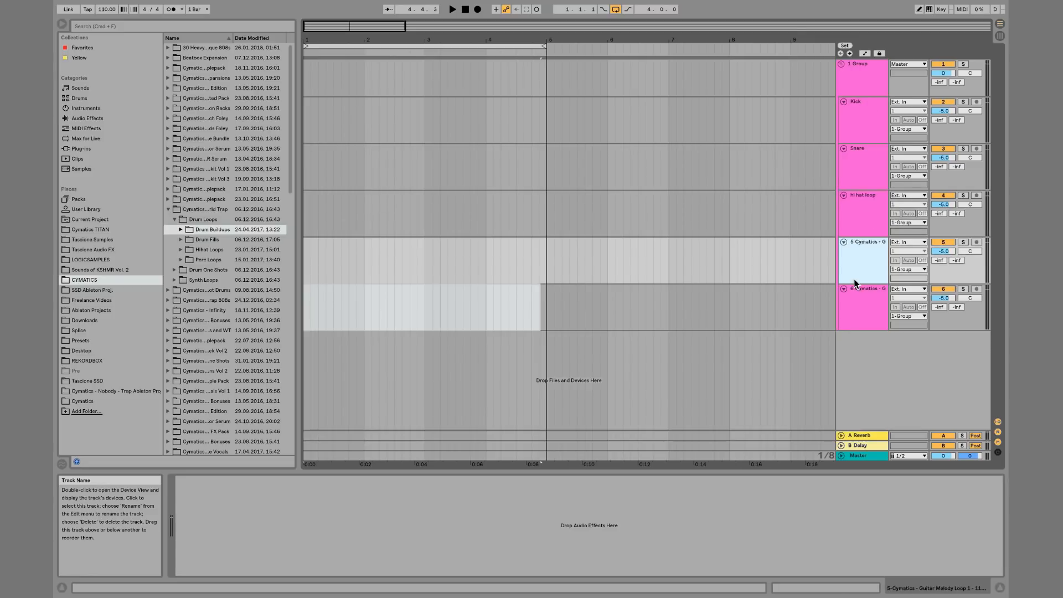
shift+click(863, 296)
key(Delete)
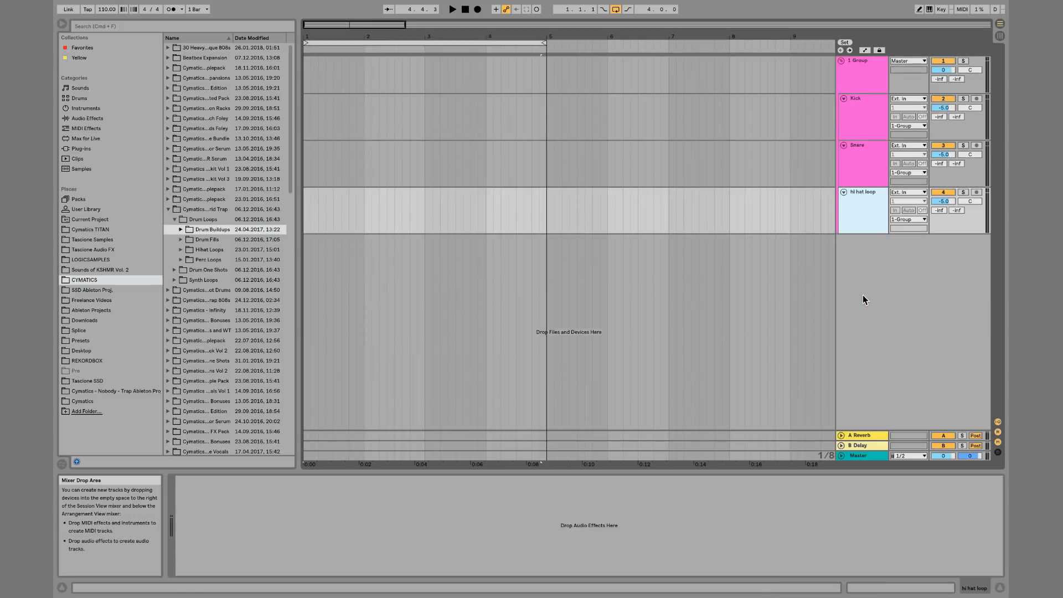
Search the browser for kick and drag a kick sample from the Cymatics TITAN Kicks folder onto the Kick track
click(131, 24)
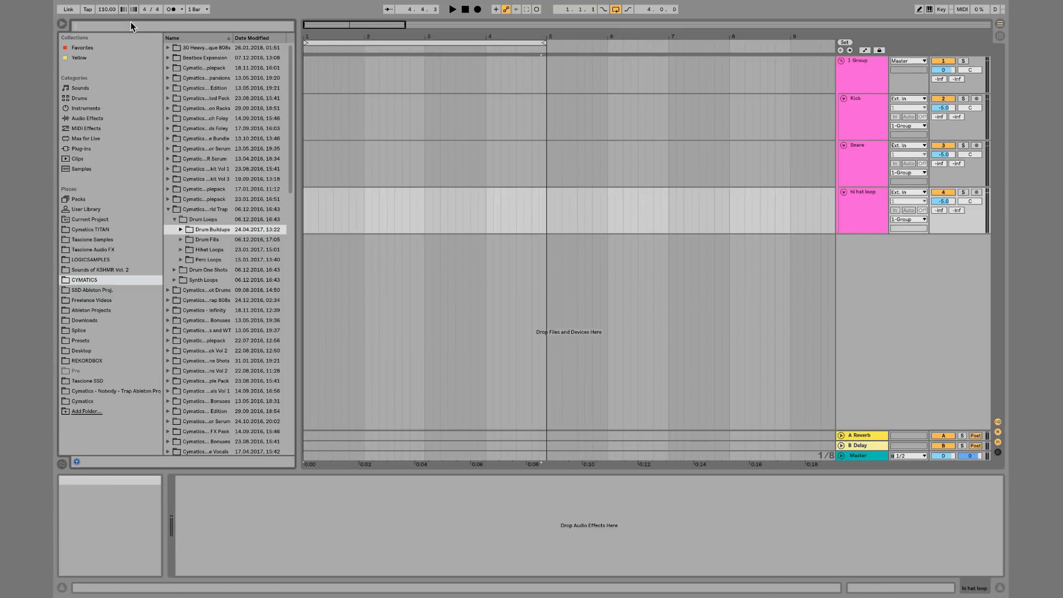
text(kick)
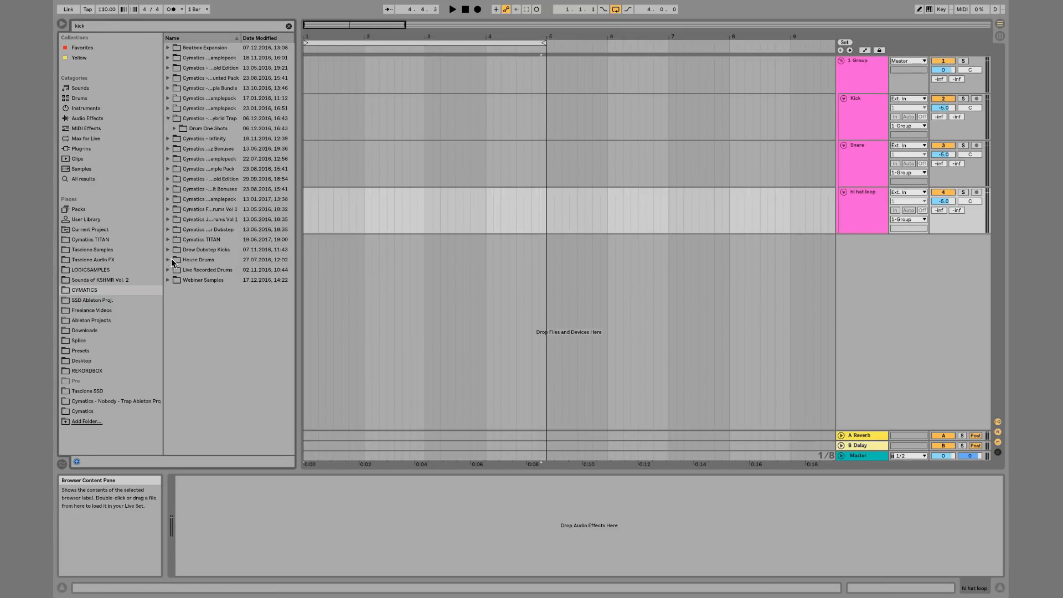
click(167, 241)
key(Down)
key(Down)
key(Down)
key(Right)
key(Down)
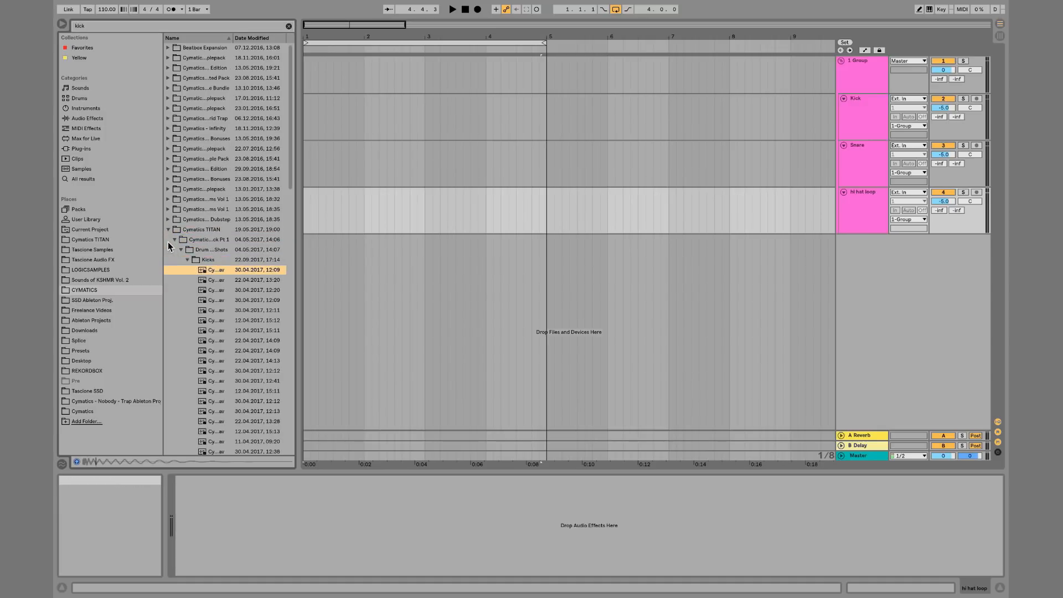
key(Down)
key(Down)
key(Down)
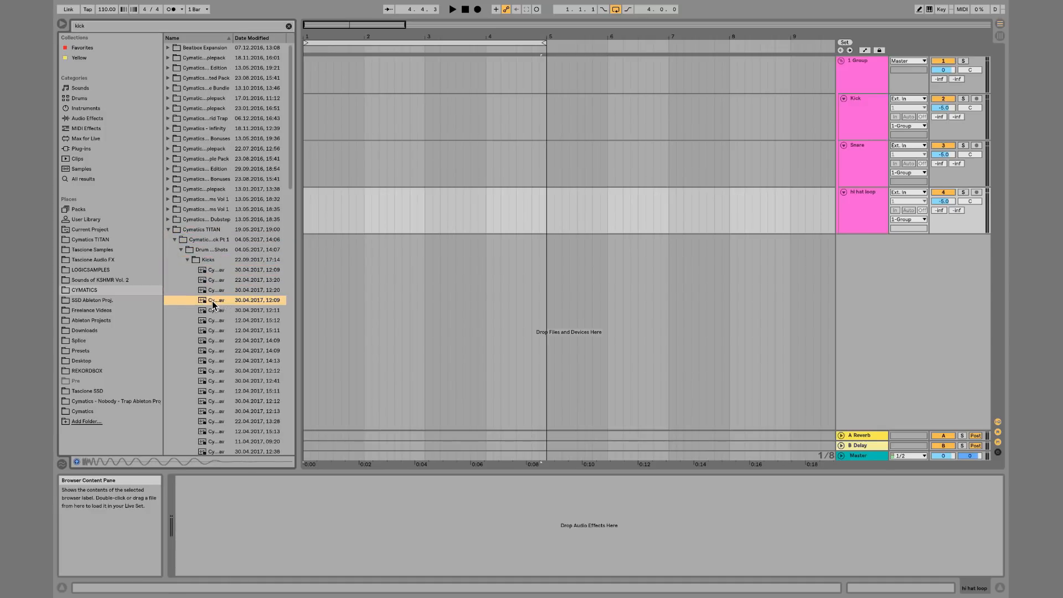
drag(212, 301, 306, 117)
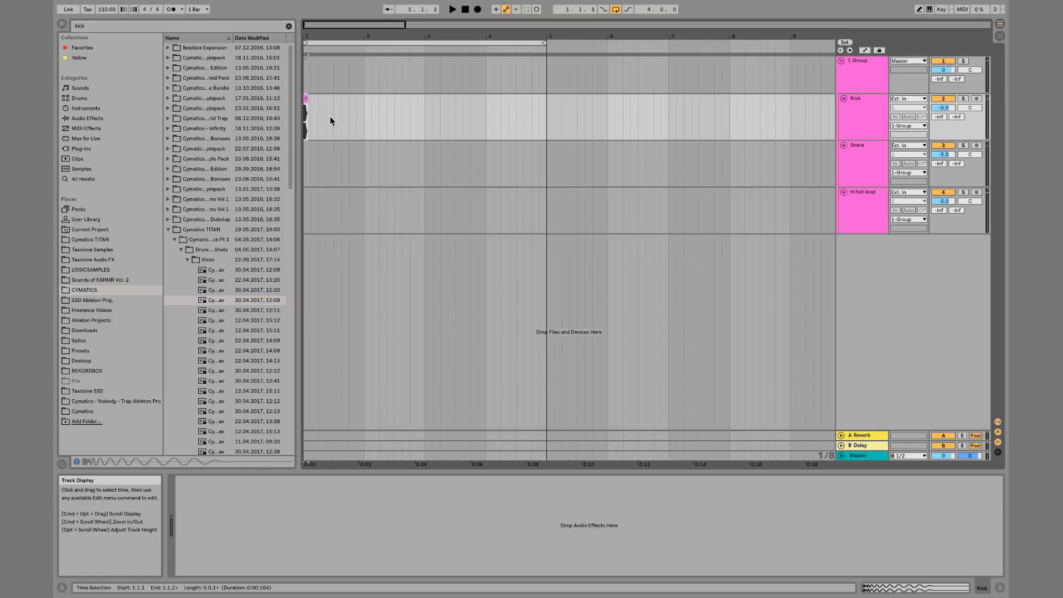
Set the tempo to 150 BPM and paste two more copies of the kick clip within the first bar
drag(99, 7, 99, 8)
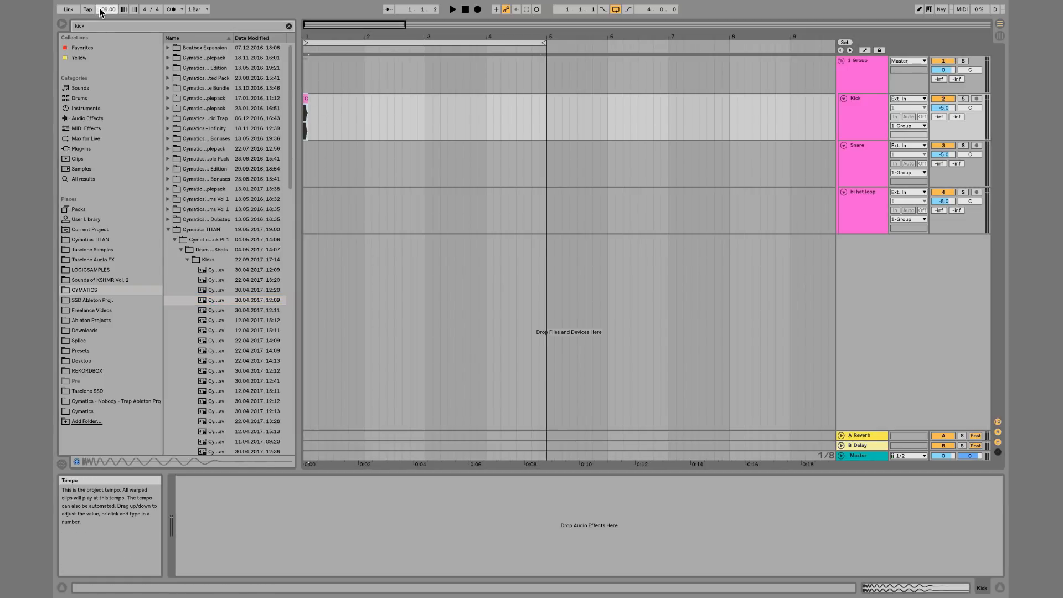
click(307, 99)
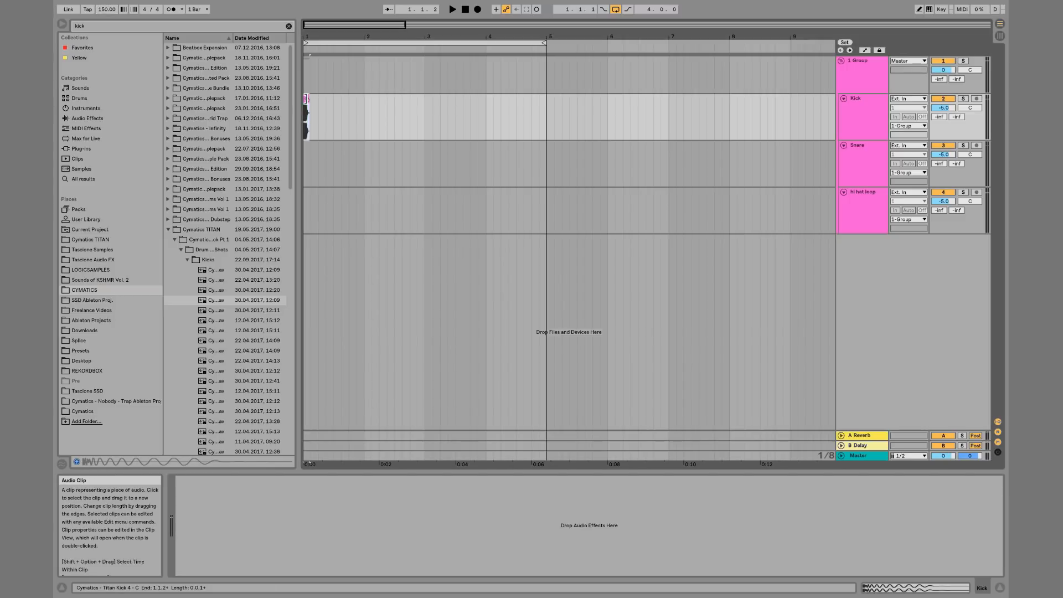
click(349, 105)
key(super+v)
click(378, 105)
key(super+v)
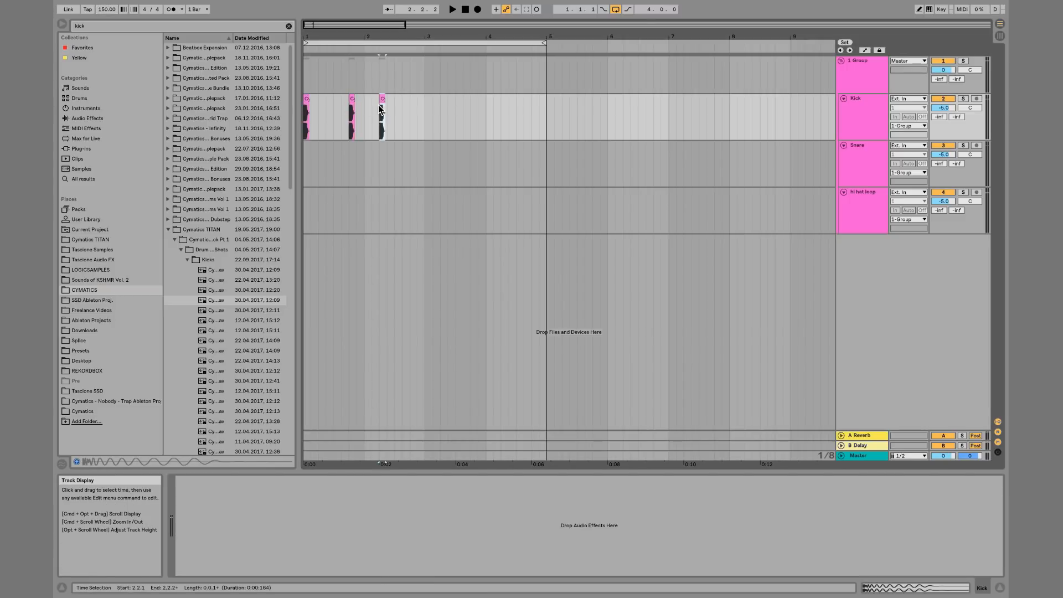
Select the first bar's kick pattern and duplicate it into the second bar
drag(424, 107, 291, 107)
key(super+d)
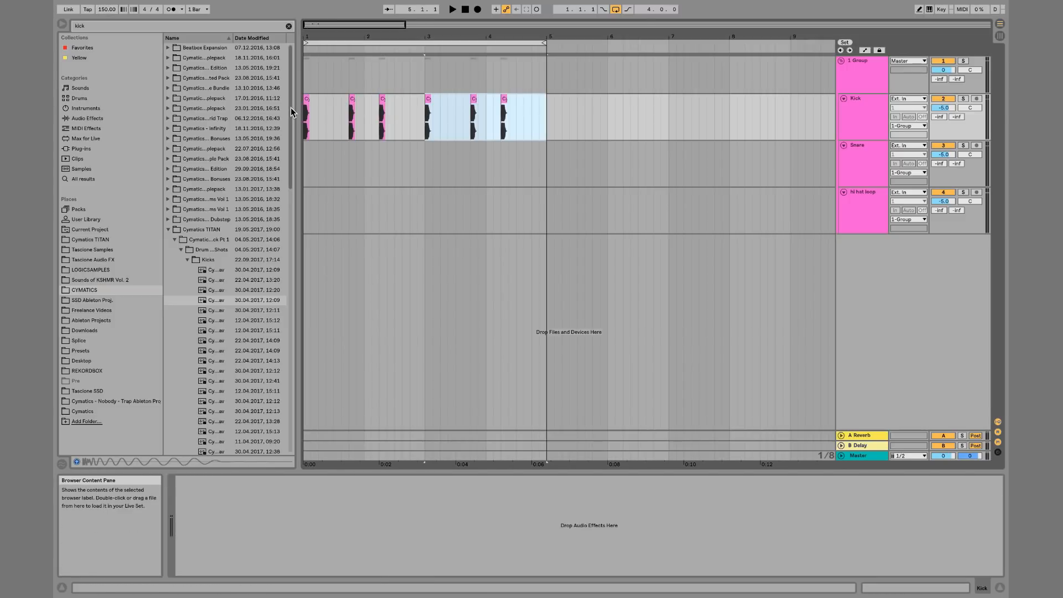
click(288, 26)
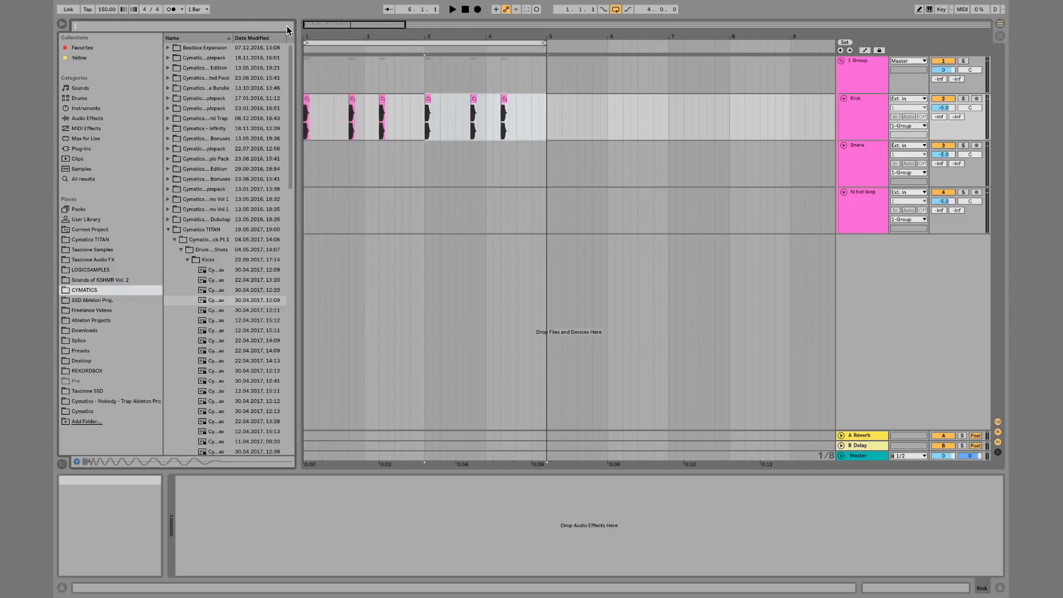
Search the browser for snare, preview samples in the Cymatics TITAN Snares folder, and drag one onto the Snare track
text(snare)
click(187, 290)
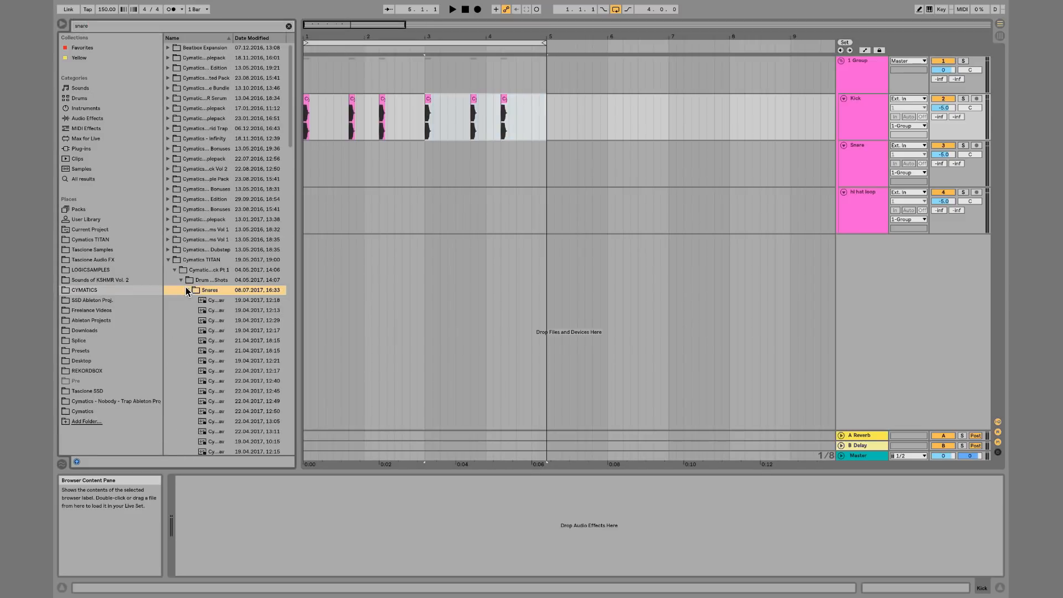
key(Down)
key(Down)
key(Down)
key(Down)
key(Down)
key(Down)
key(Down)
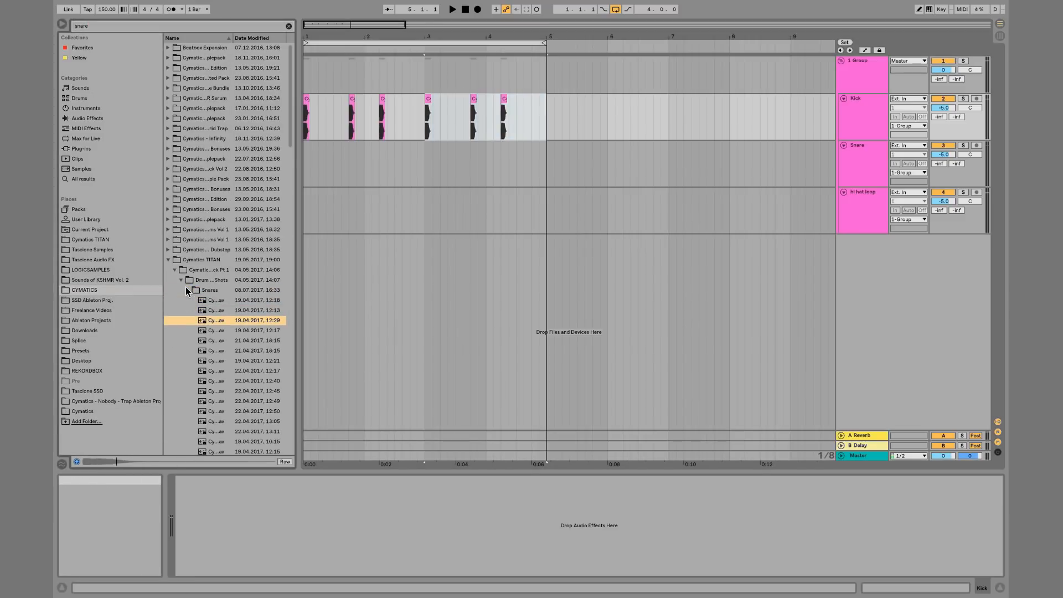
key(Down)
key(Down)
key(Down)
key(Down)
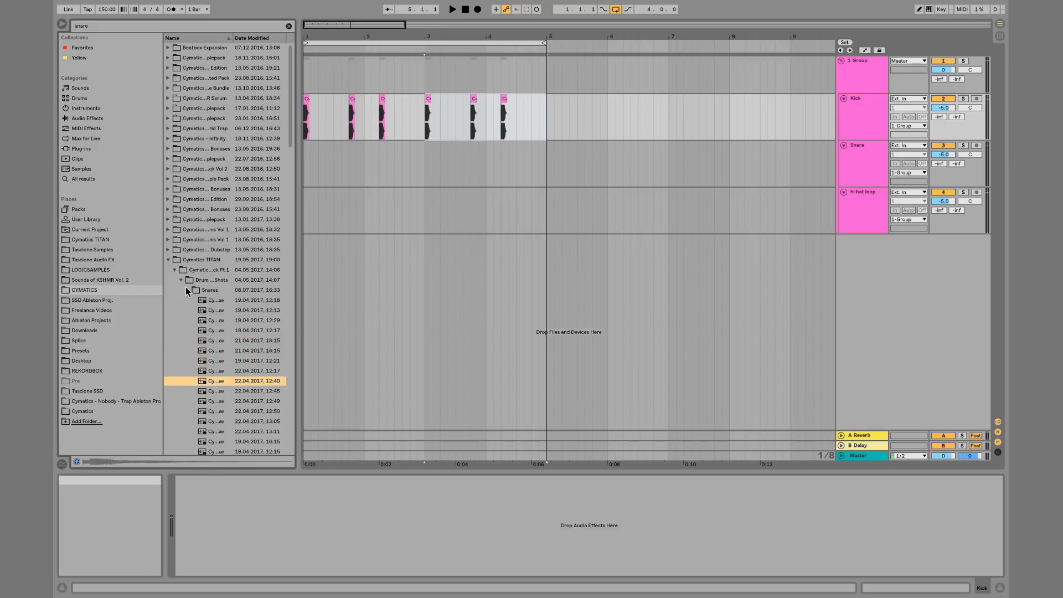
key(Down)
key(Down)
key(Down)
key(Down)
key(Down)
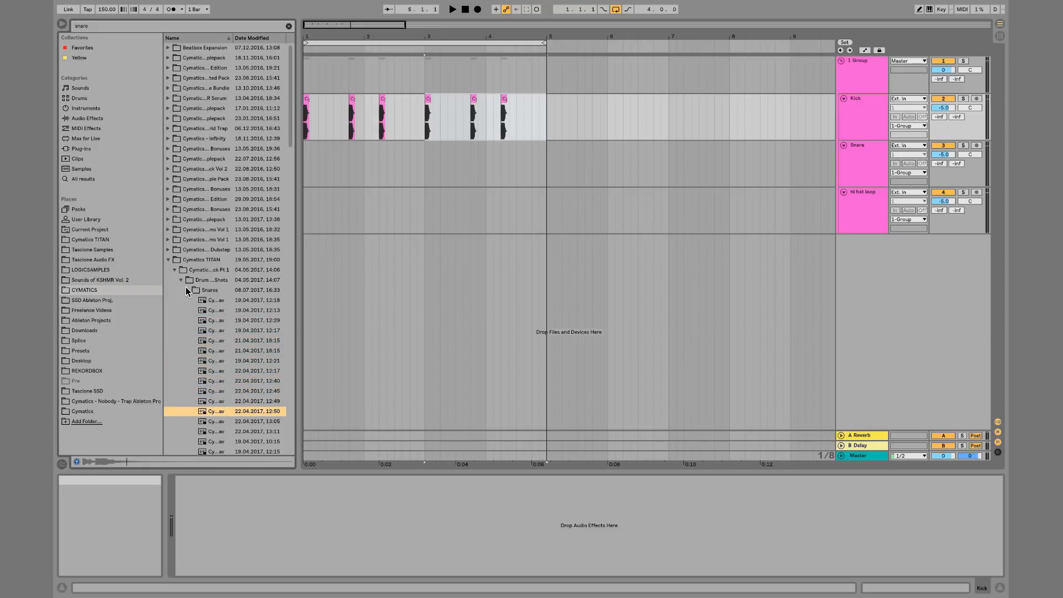
key(Down)
key(Down)
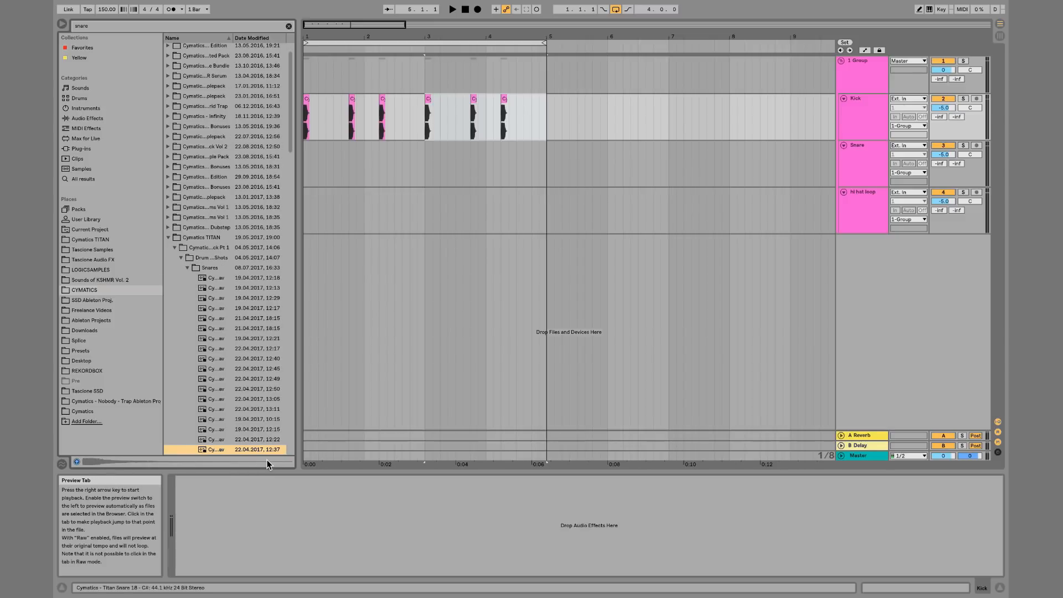
drag(232, 446, 338, 177)
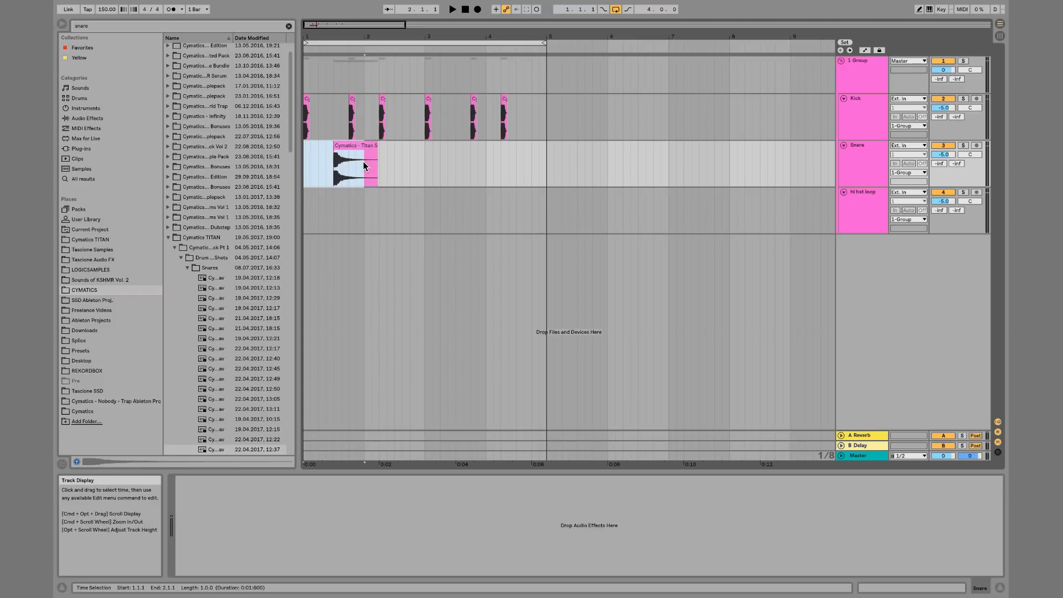
Duplicate the snare clip three times along the Snare track
key(super+d)
key(super+d)
key(super+d)
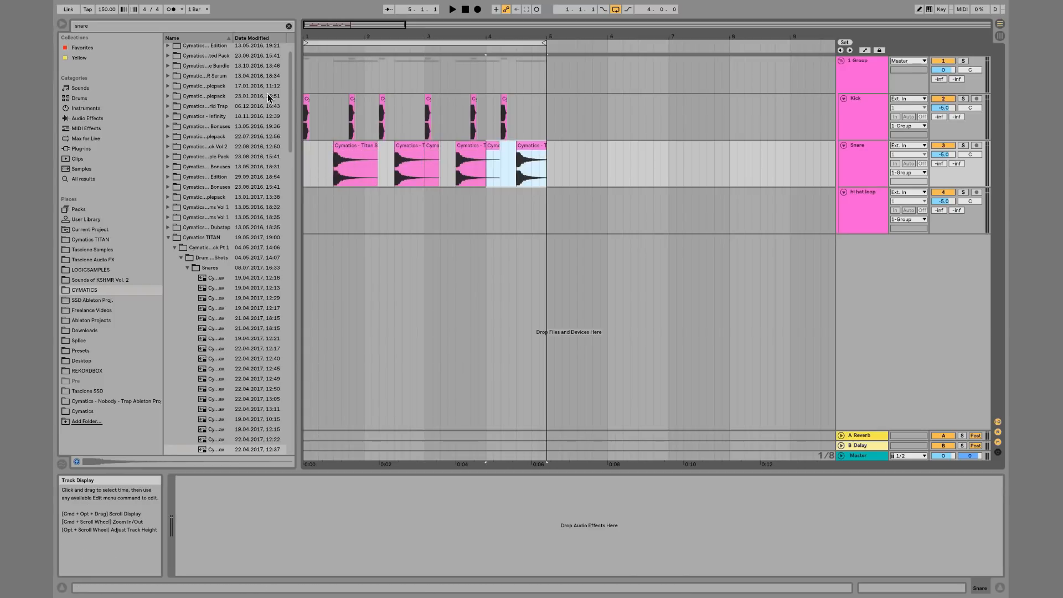
Search for hi hat loop and drag a loop from the Cymatics Halloween Drum Loops folder onto the hi hat loop track
click(288, 26)
text(hi)
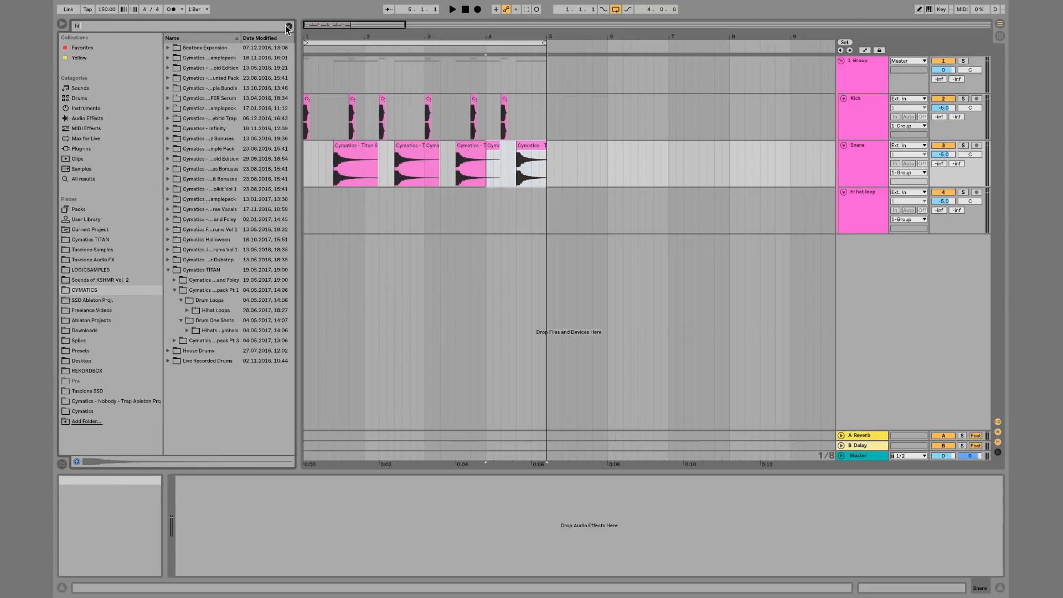
text( hat loop)
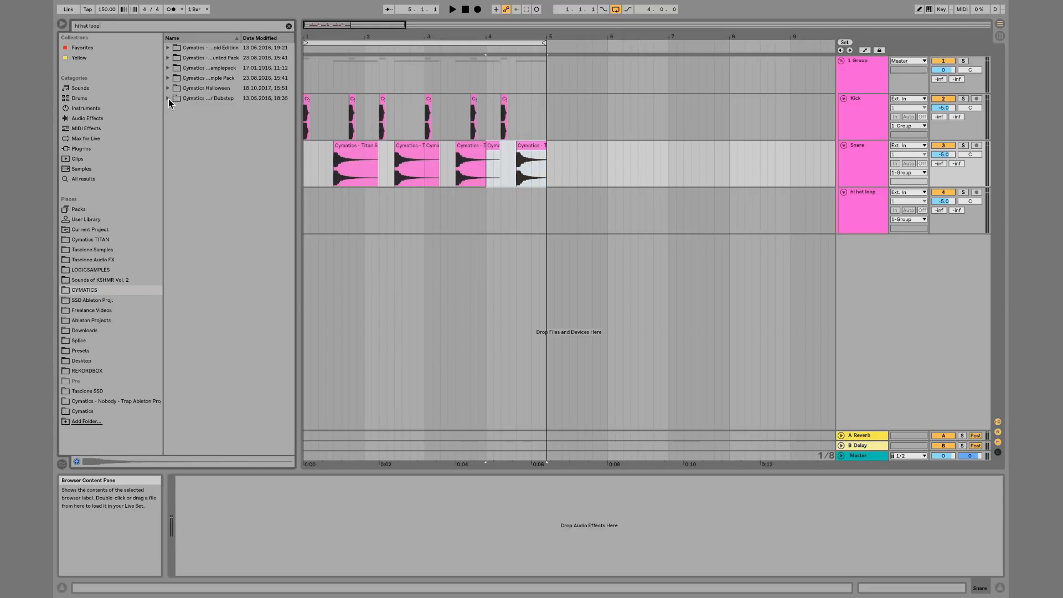
click(167, 77)
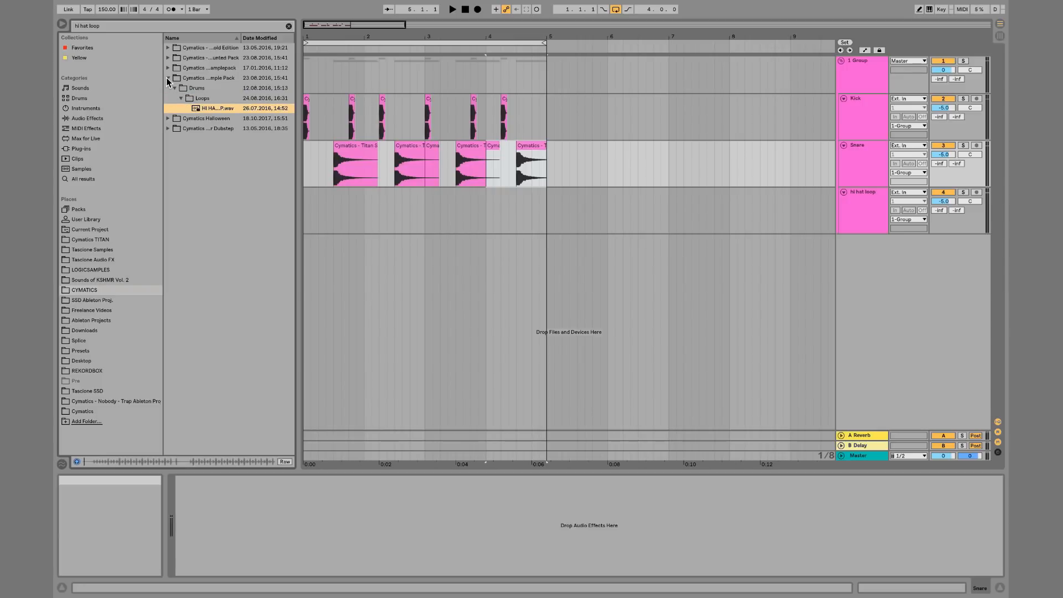
key(Down)
key(Right)
key(Right)
key(Right)
key(Right)
key(Right)
key(Right)
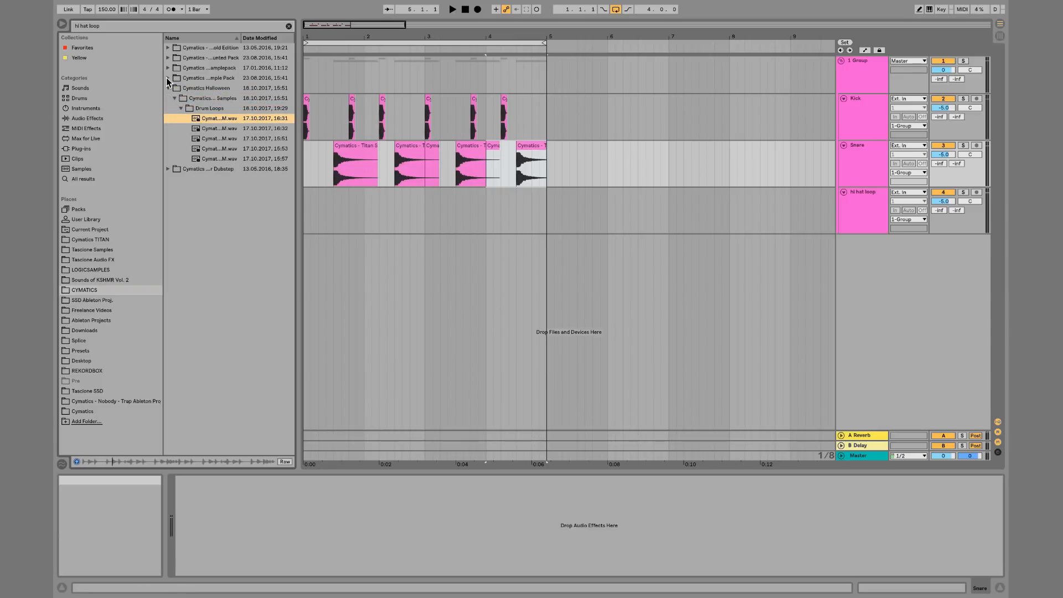
drag(224, 121, 306, 201)
Duplicate the hi hat loop track, insert a new audio track, and delete the clip from the duplicated hi hat track
key(super+d)
key(super+t)
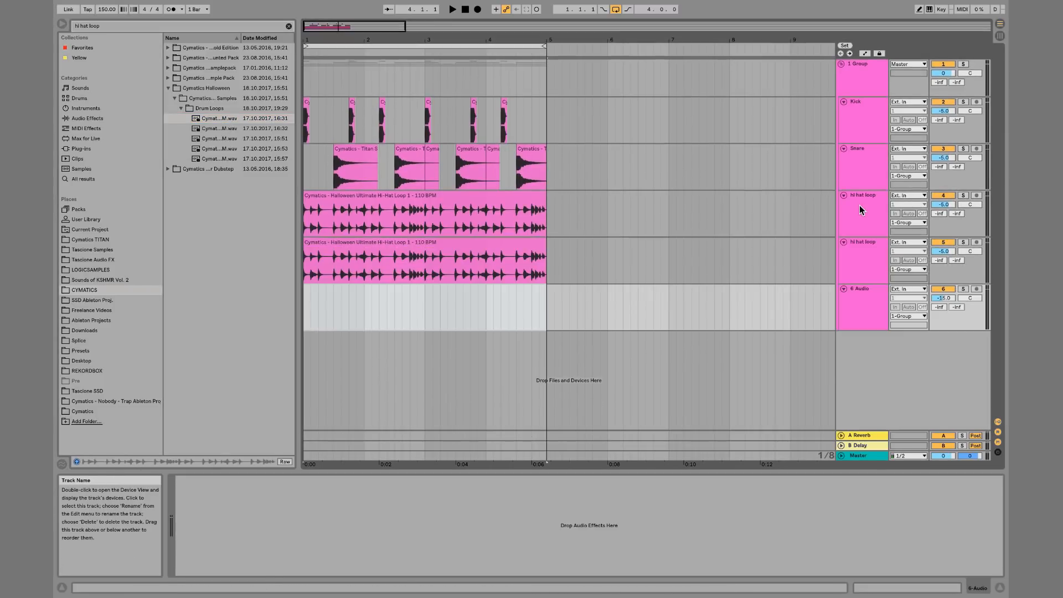
click(471, 244)
key(Delete)
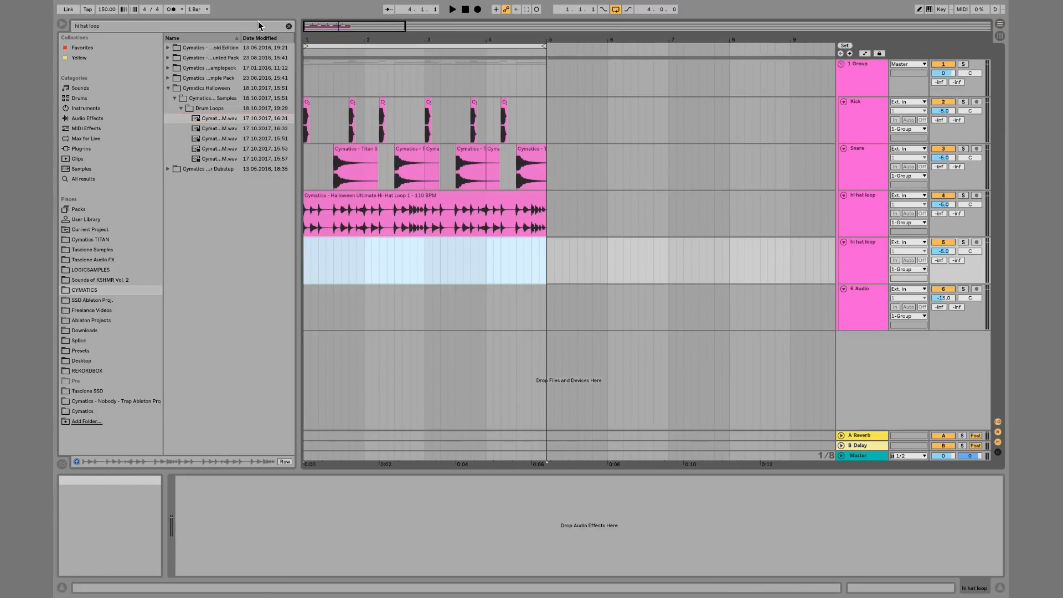
Search for hihat loop and drag Titan Hihat Loop 1 from the Hihat Loops folder onto the second hi hat loop track
click(288, 26)
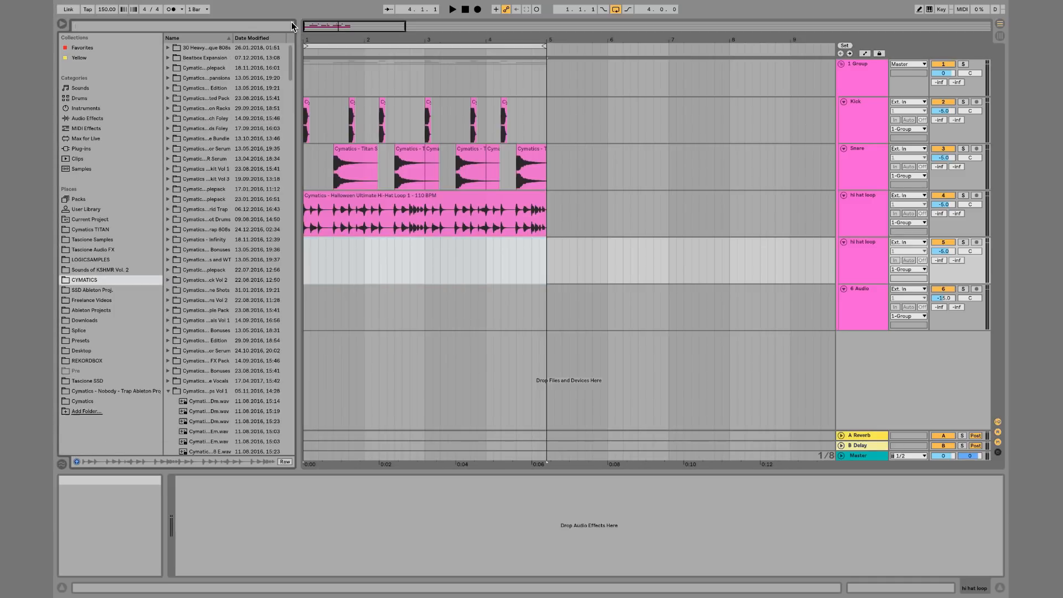
text(hihat loop)
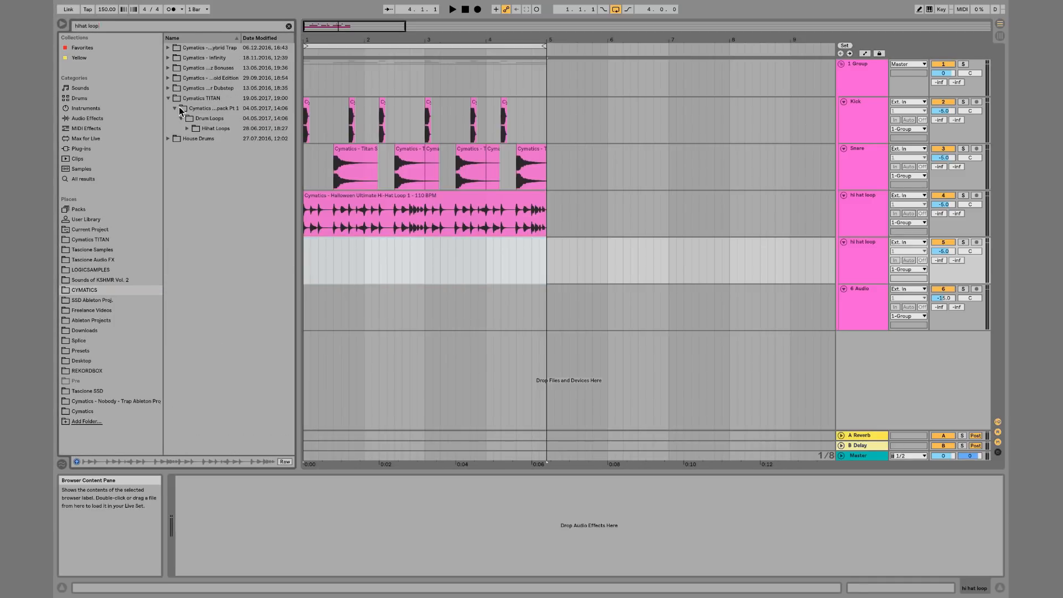
click(187, 128)
key(Down)
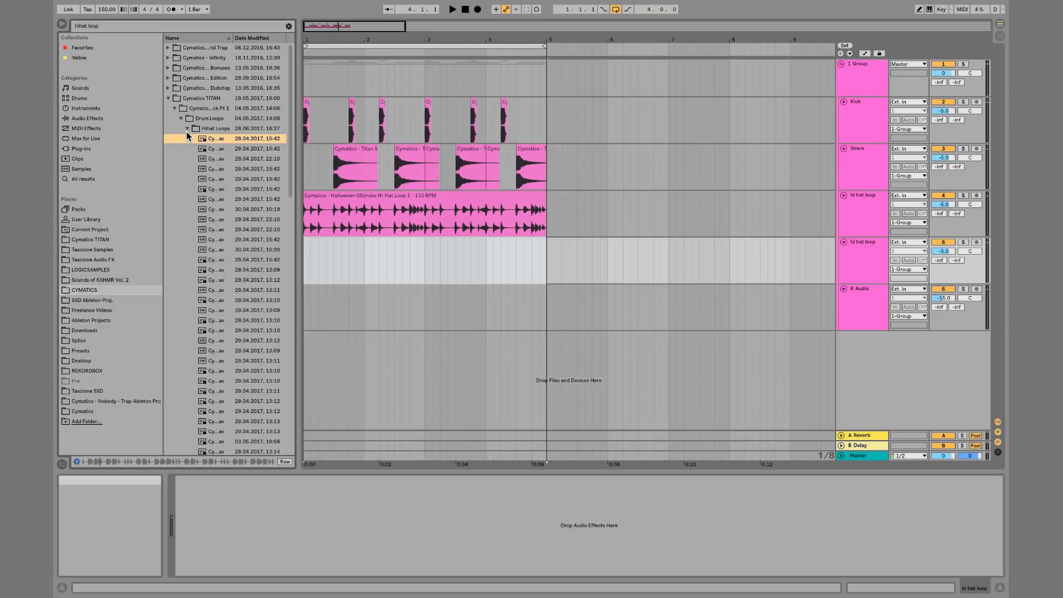
drag(216, 138, 307, 249)
Split the Titan hihat clip at bar 5, delete the part after it, and delete the empty sixth audio track
key(space)
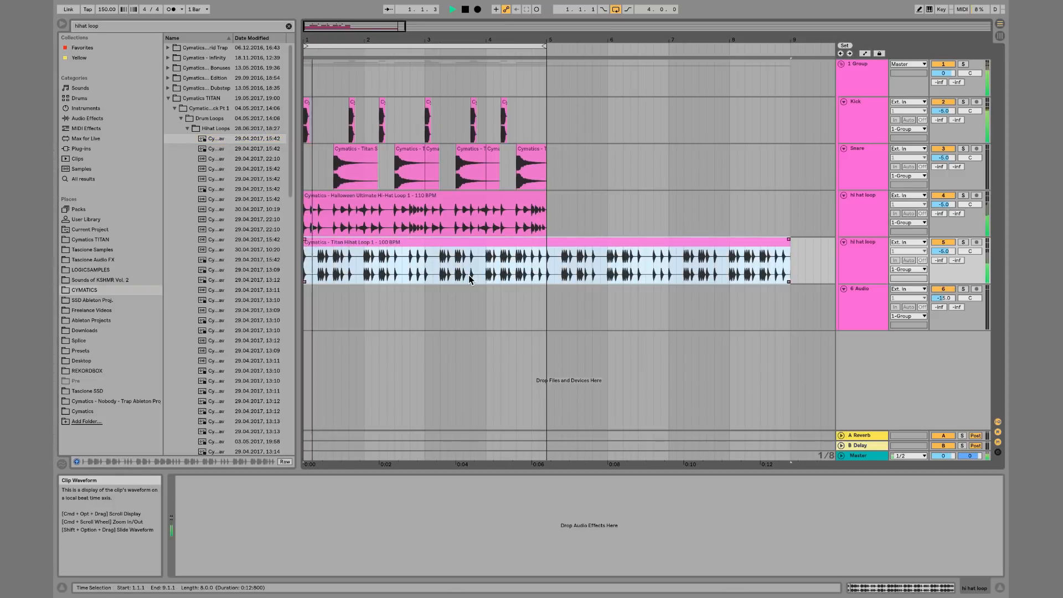
click(545, 271)
key(super+e)
key(Delete)
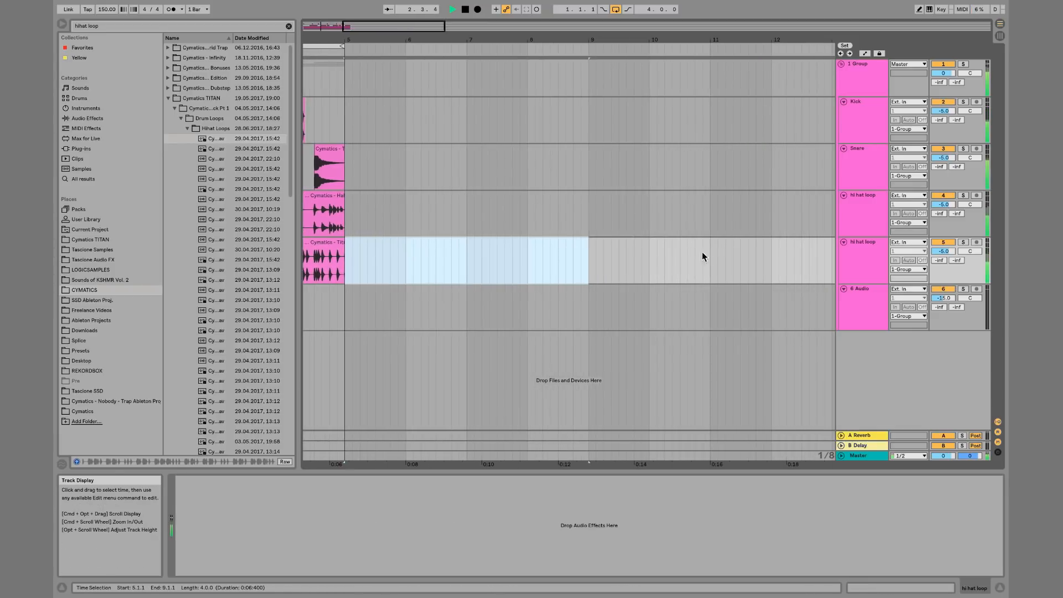
click(849, 300)
key(Delete)
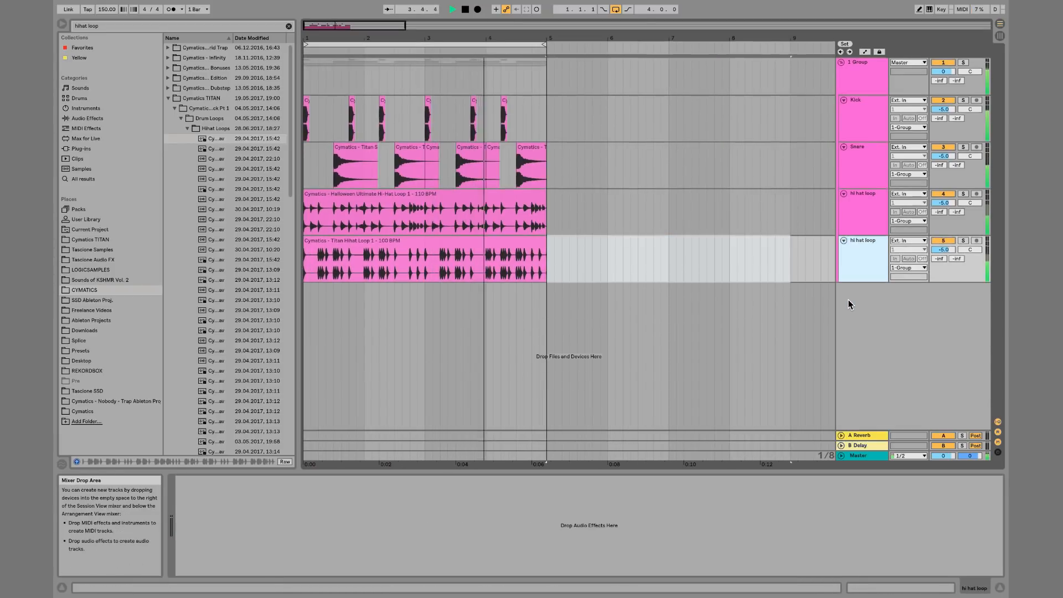
Select the group track and load the Drum Buss audio effect onto it
click(864, 74)
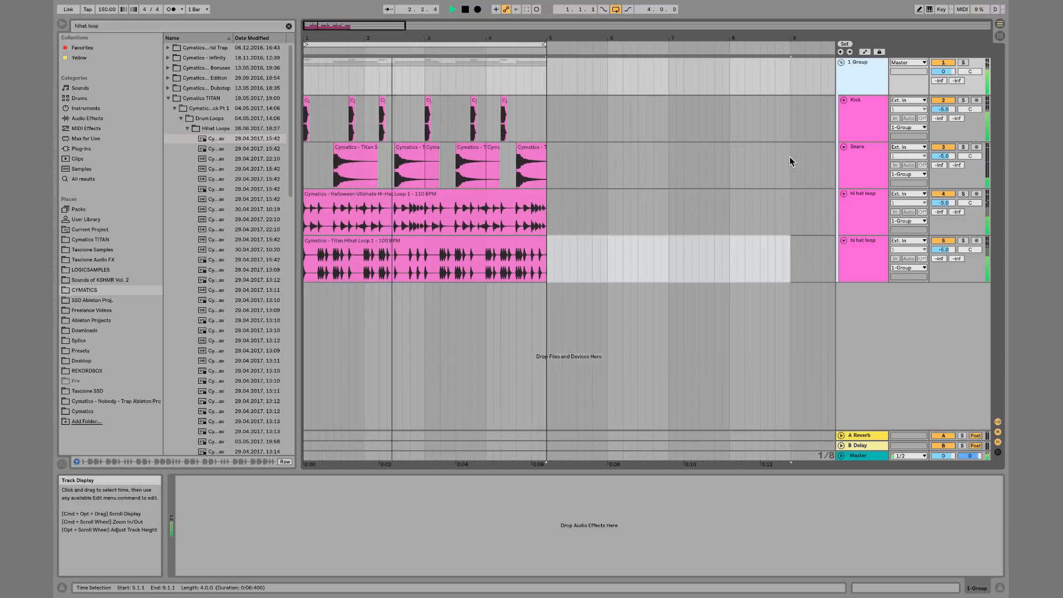
key(space)
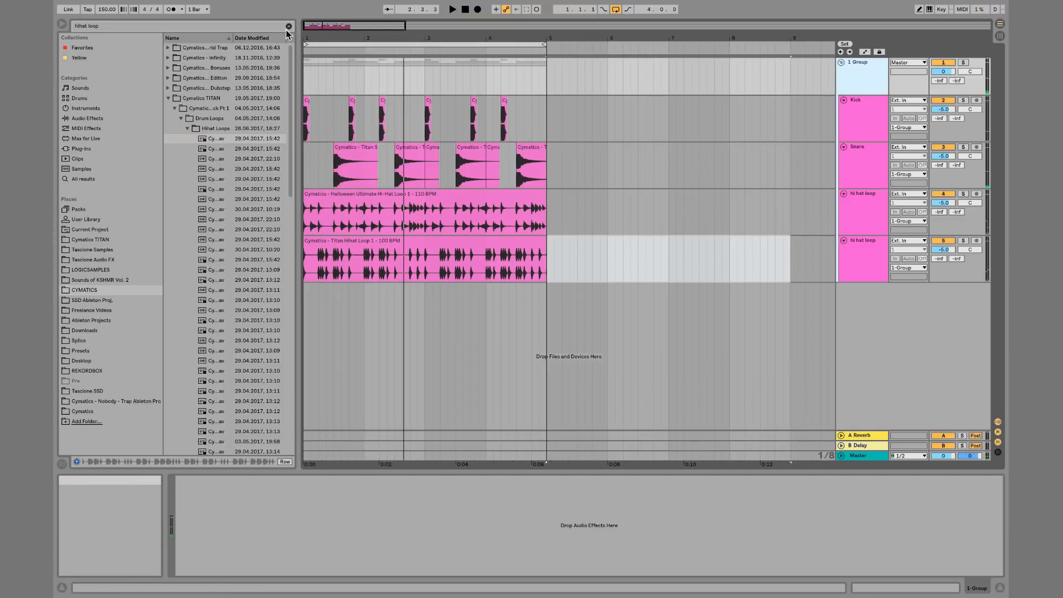
click(87, 119)
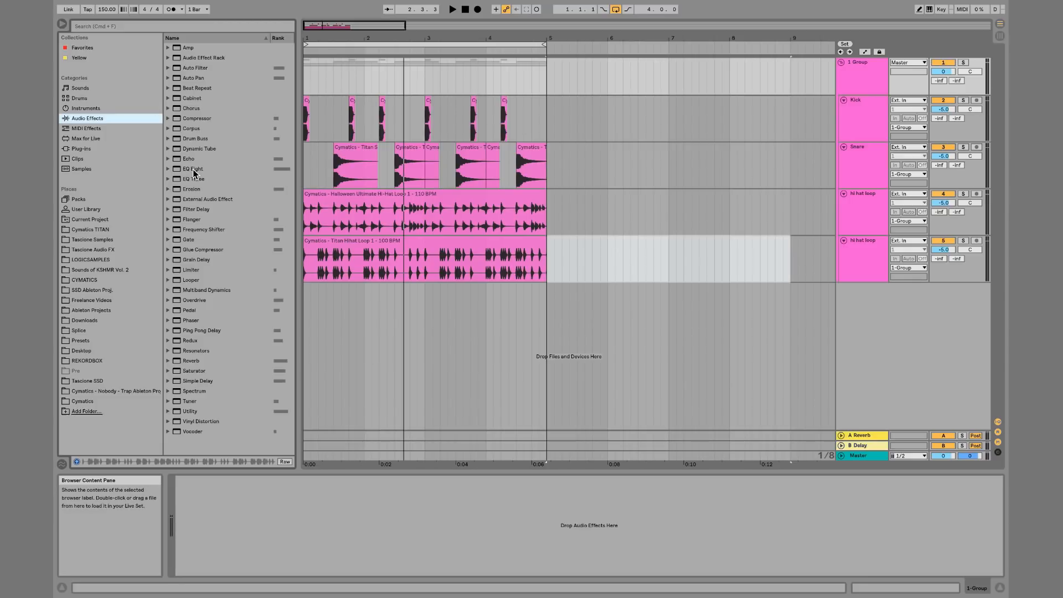
click(201, 140)
double_click(200, 139)
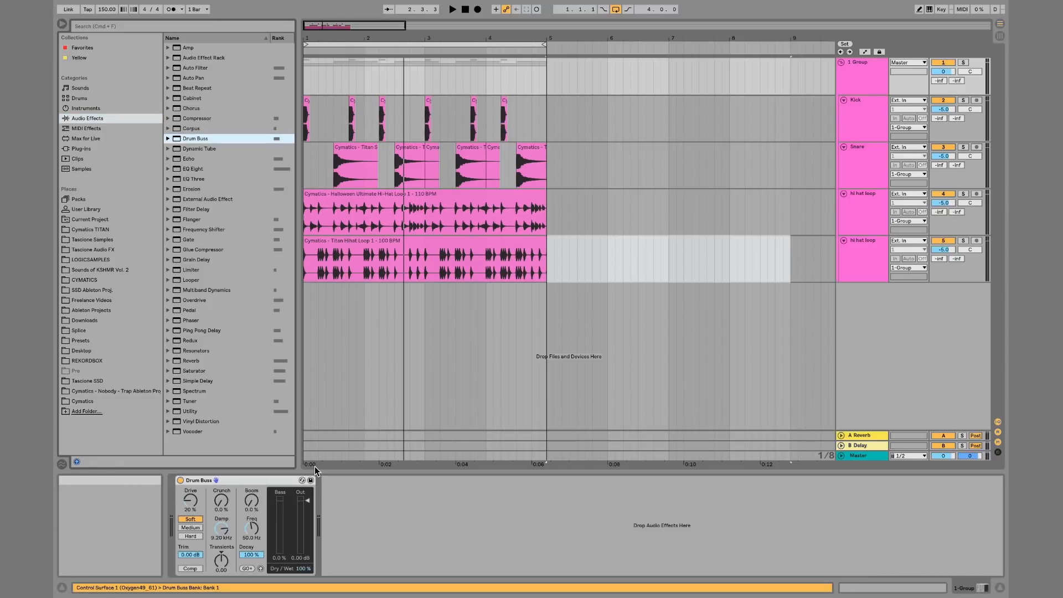
Set the Drum Buss drive to 0.0%, crunch to 37% and the distortion type to Hard
click(191, 508)
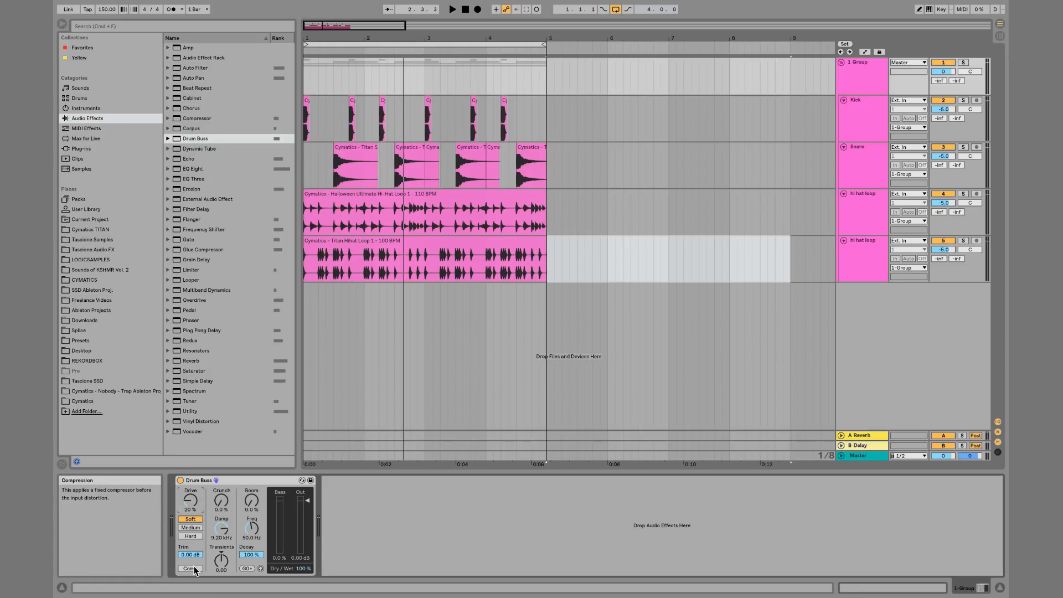
key(space)
key(space)
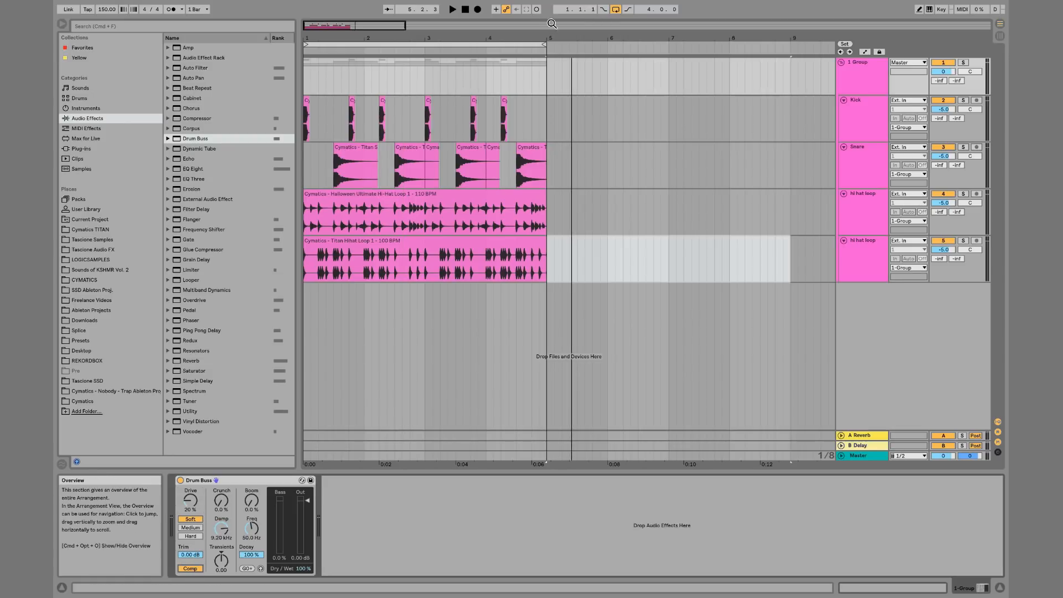
click(307, 88)
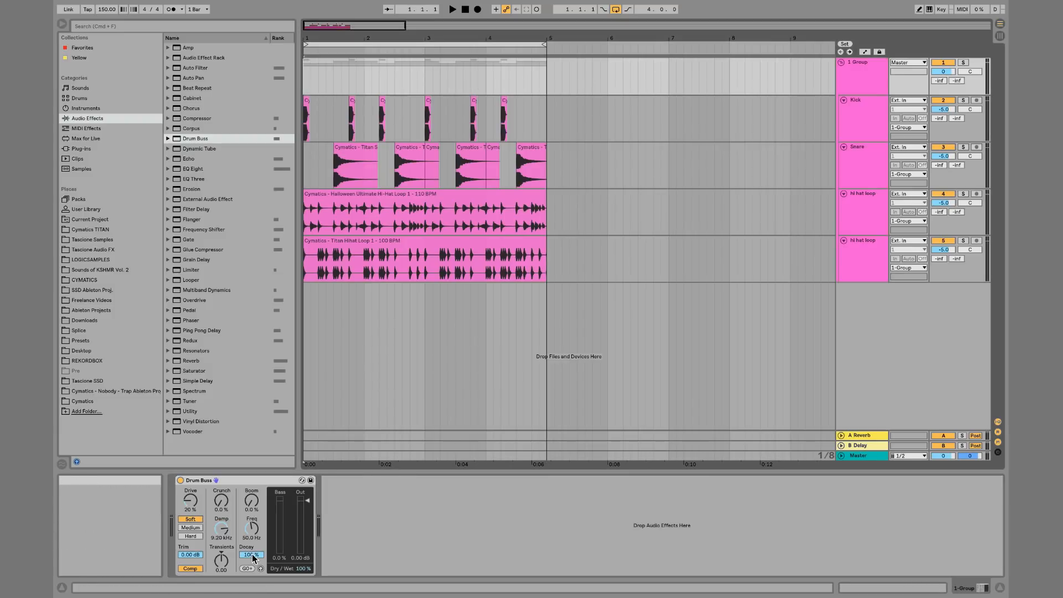
key(space)
mouse_move(196, 555)
mouse_down()
mouse_move(196, 581)
mouse_move(196, 555)
mouse_up()
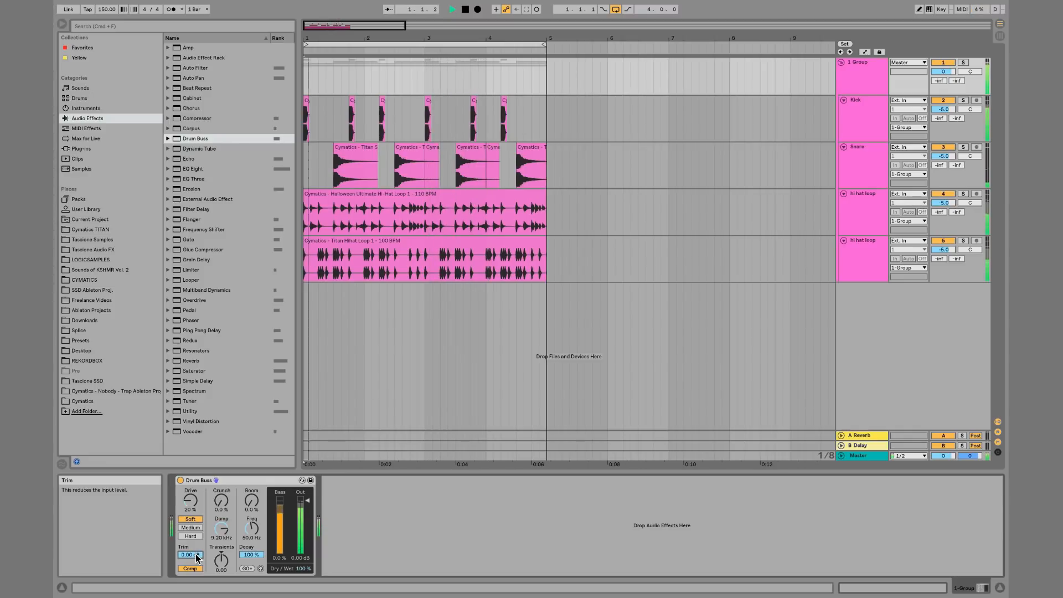
drag(190, 497, 220, 457)
click(195, 529)
click(191, 536)
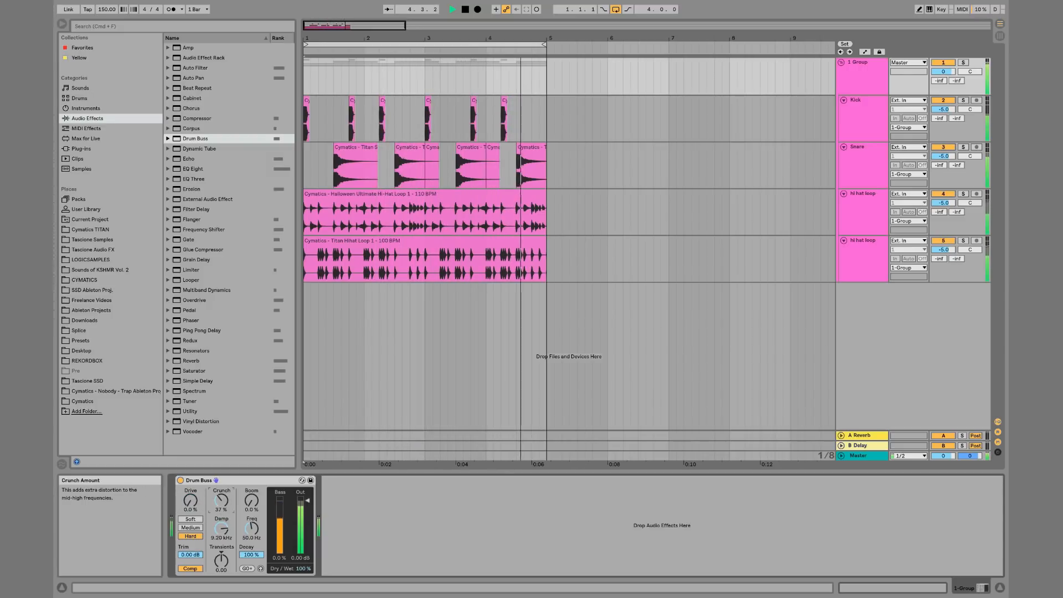
Lower the Snare track volume to -12.2 dB and reduce Drum Buss crunch to 6.3%, bypassing the device to compare
drag(944, 156, 943, 173)
drag(221, 529, 221, 498)
key(space)
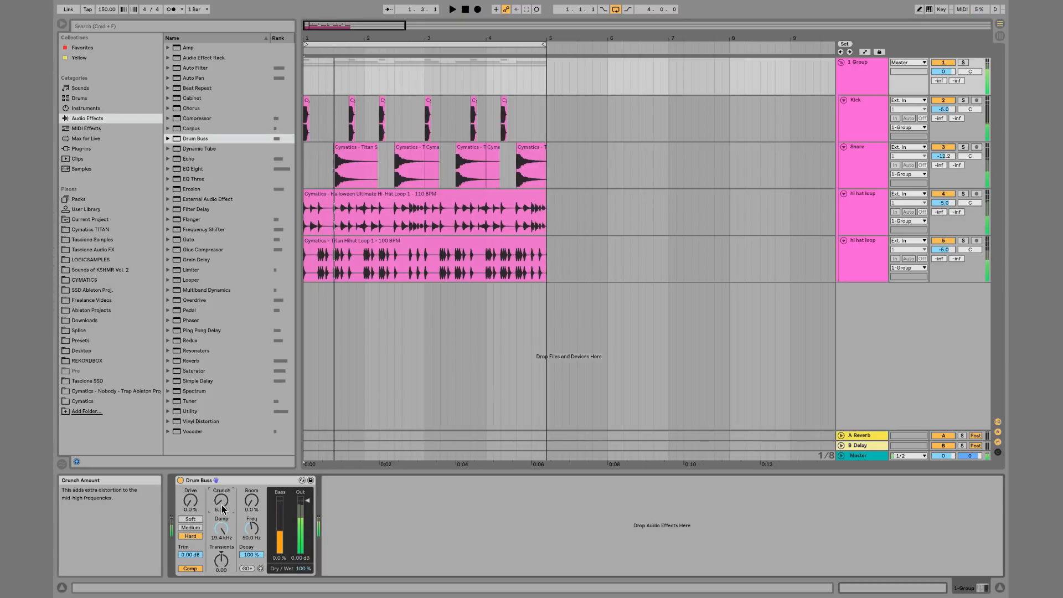
key(space)
click(180, 480)
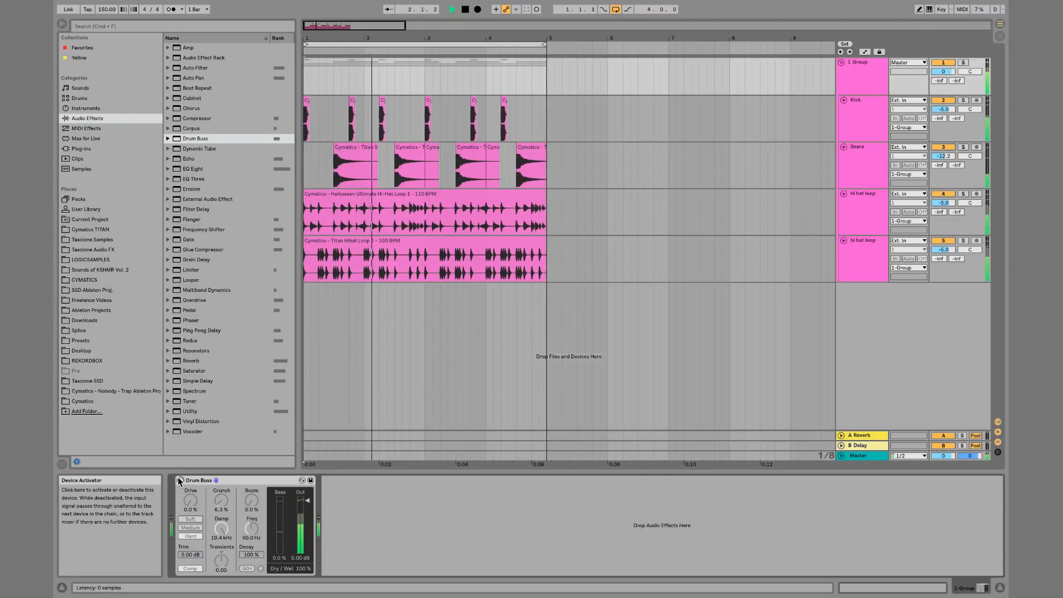
click(180, 481)
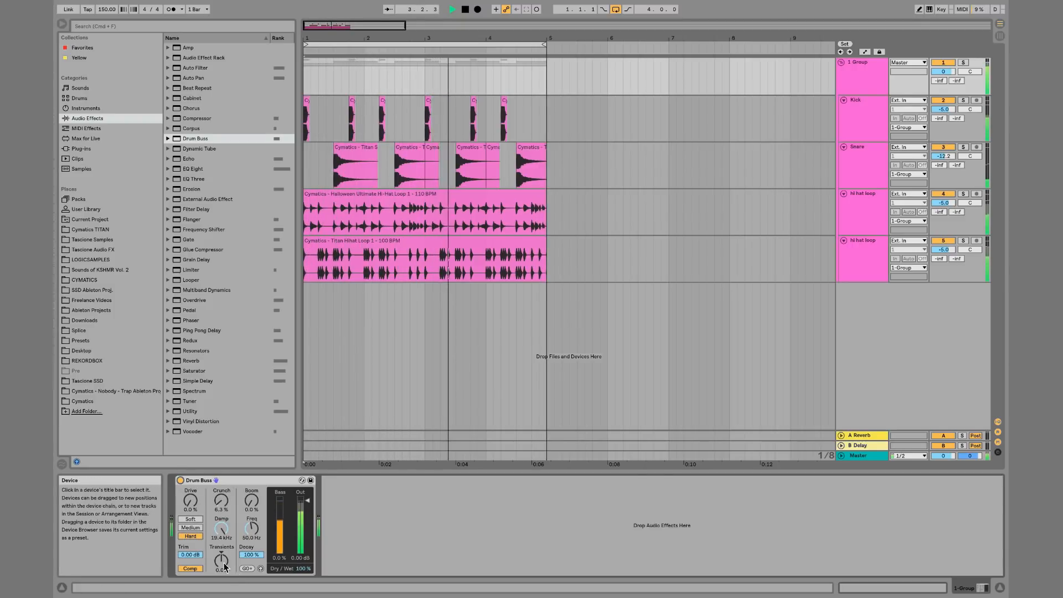
Set the Drum Buss trim to -6.00 dB and output to -5.12 dB, toggling the device to compare
drag(190, 555, 190, 576)
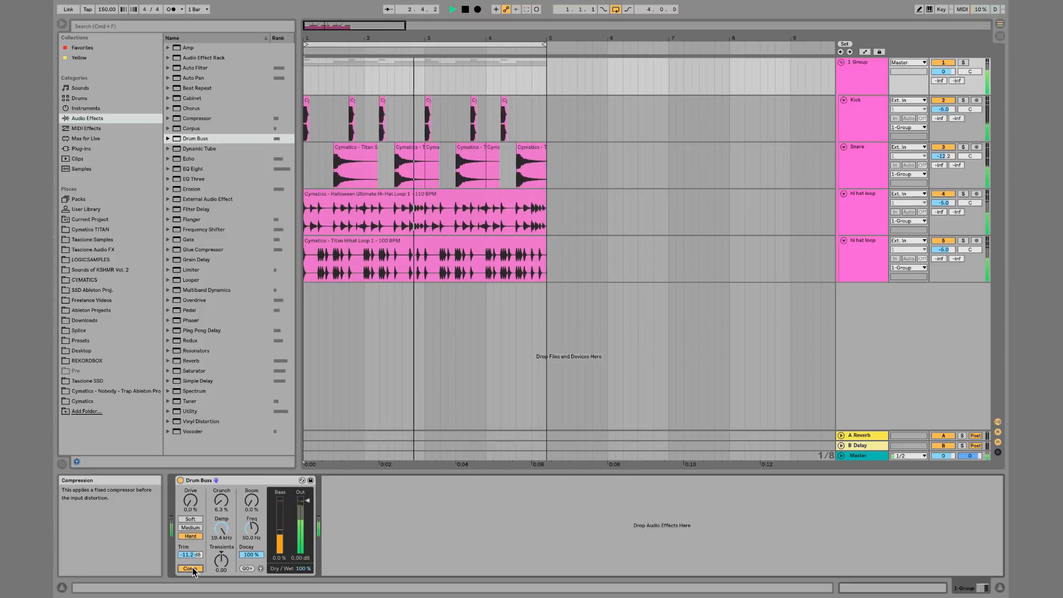
click(180, 480)
click(180, 481)
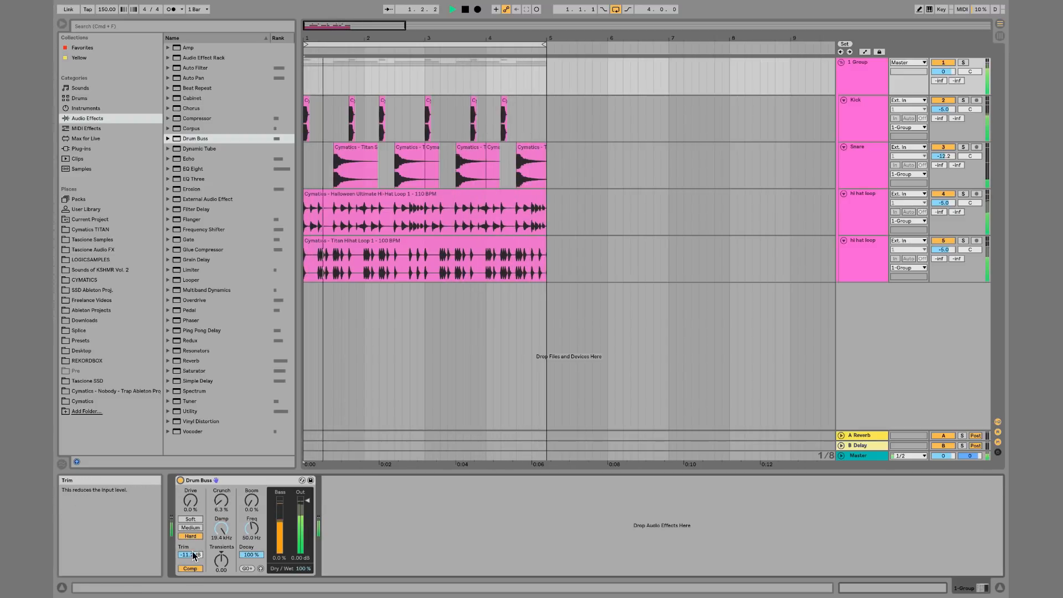
drag(190, 555, 190, 538)
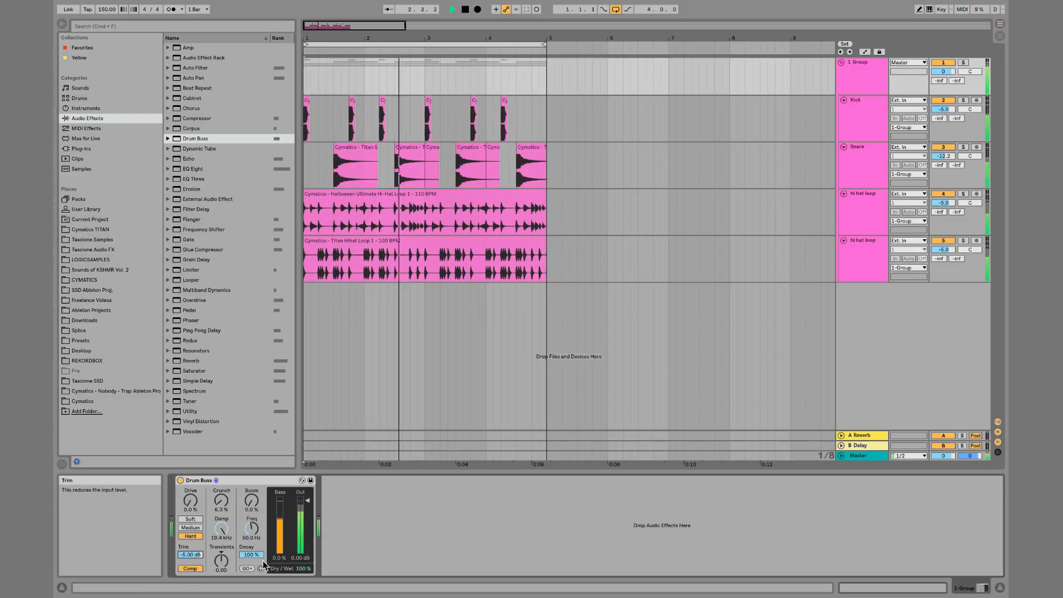
drag(306, 557, 306, 567)
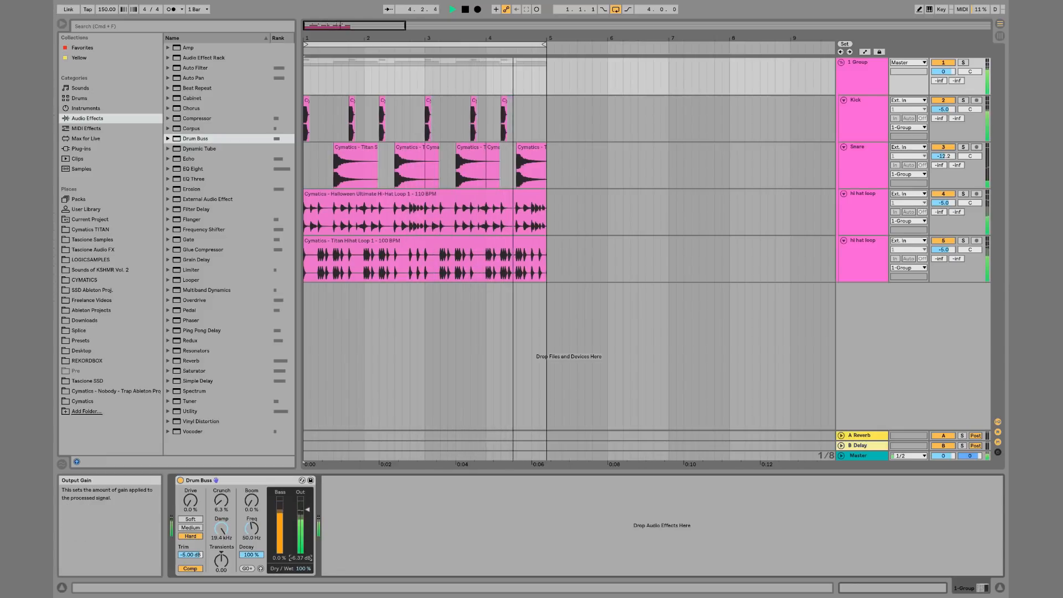
click(180, 481)
click(179, 481)
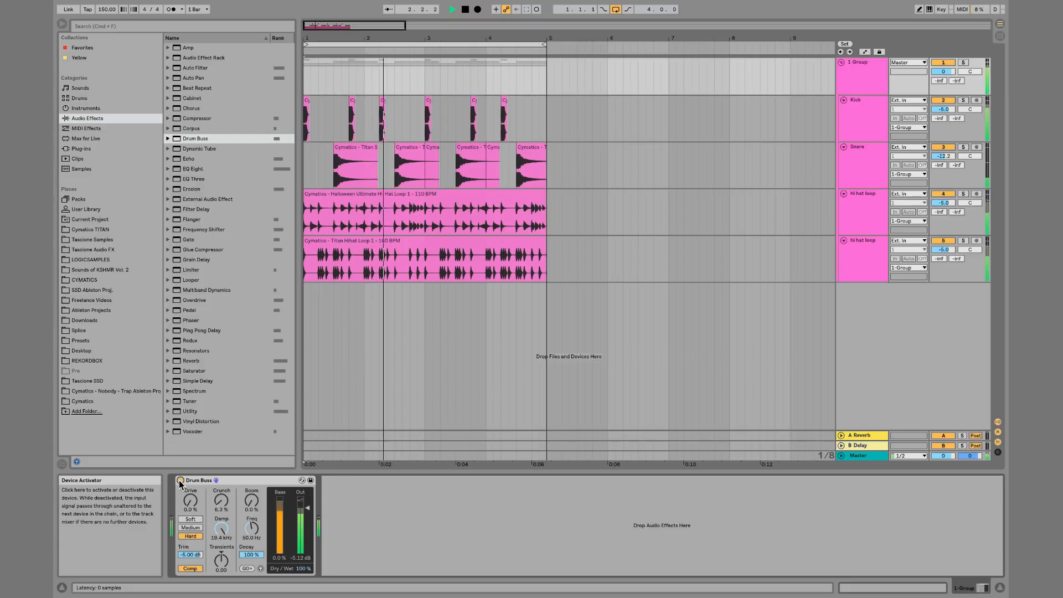
Switch Drum Buss to Soft distortion, raise drive to 29% and transients to 0.51, and enable Force To Note for the boom
key(space)
key(space)
key(space)
key(space)
click(190, 519)
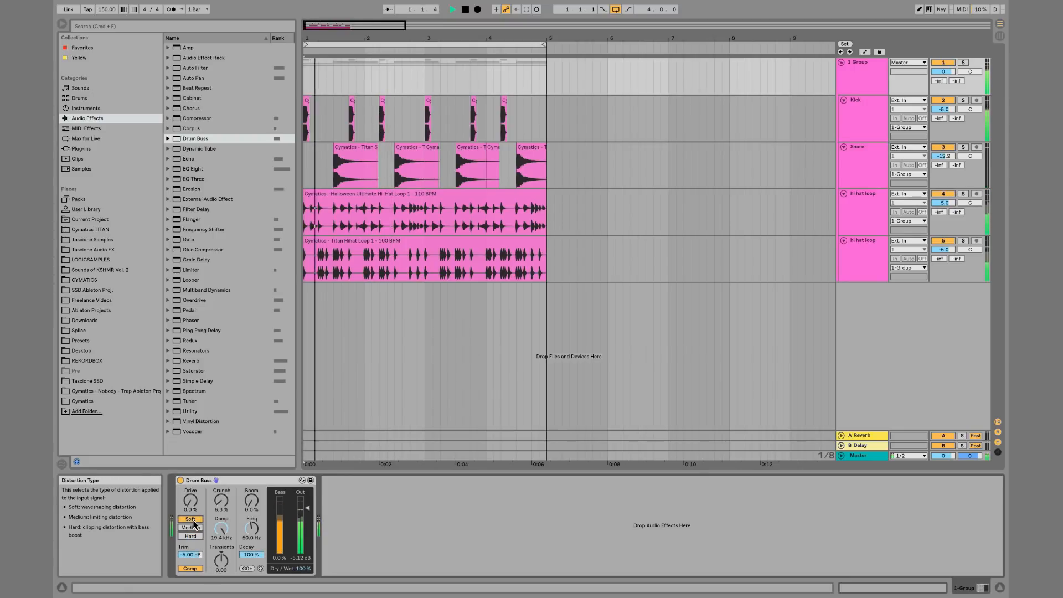
drag(191, 503, 221, 482)
mouse_move(222, 560)
mouse_down()
mouse_move(222, 546)
mouse_move(223, 562)
mouse_up()
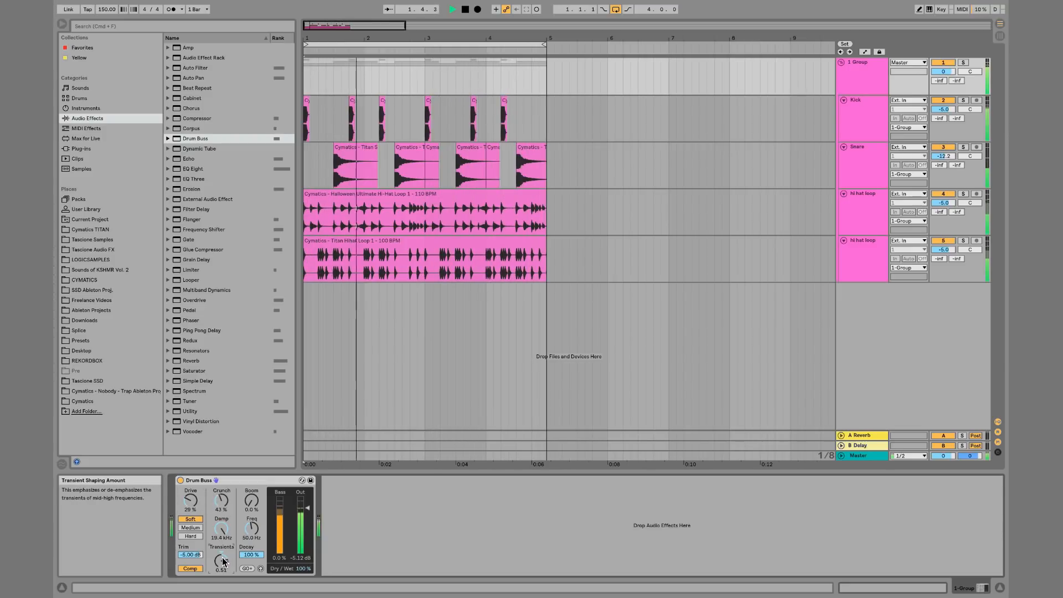
click(251, 567)
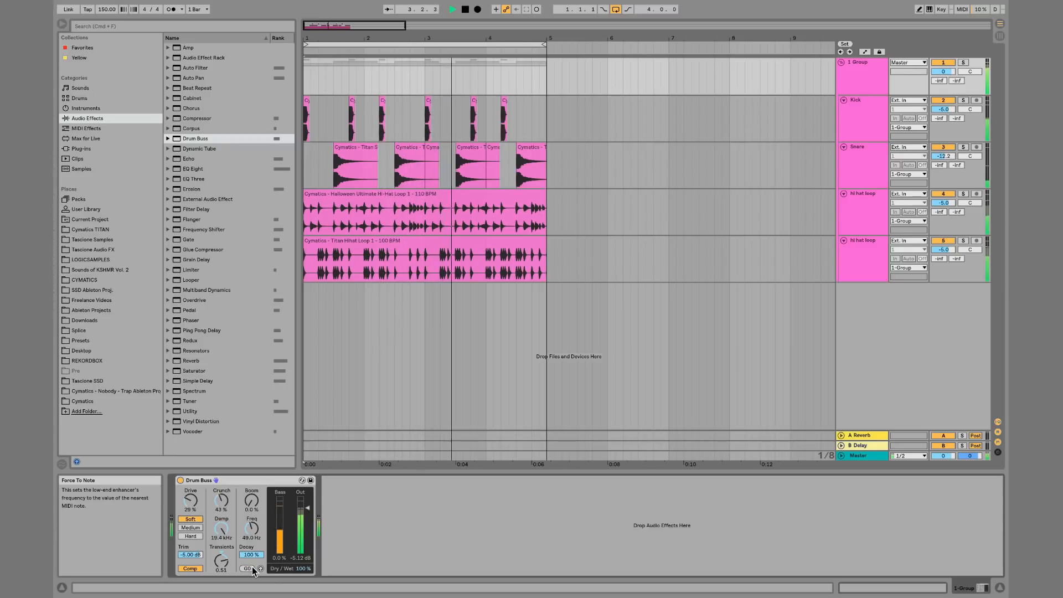
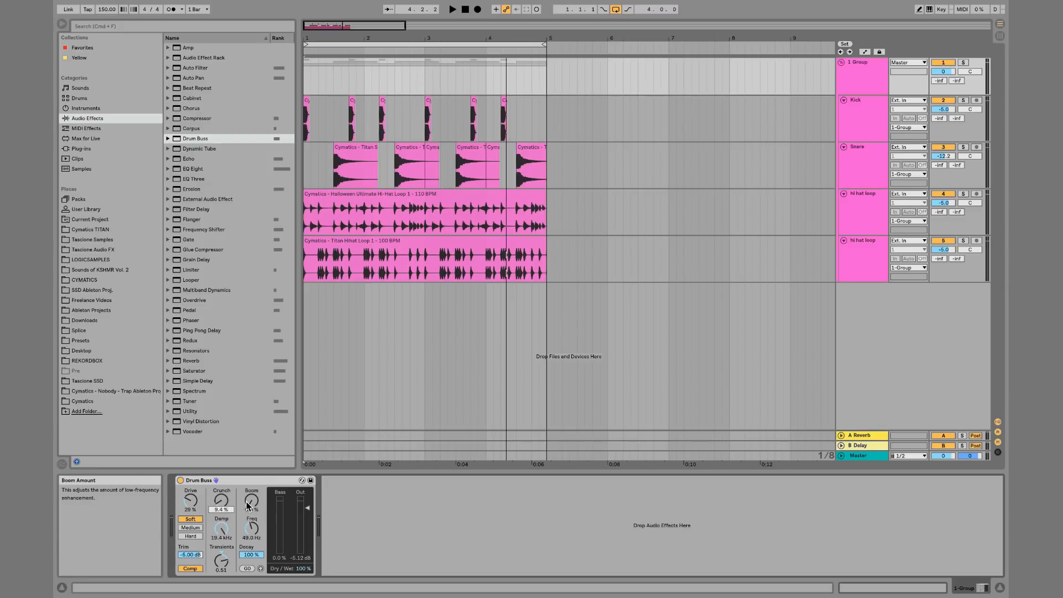
Play the beat and bring Drum Buss drive, crunch and transients down to zero
key(space)
drag(192, 503, 193, 537)
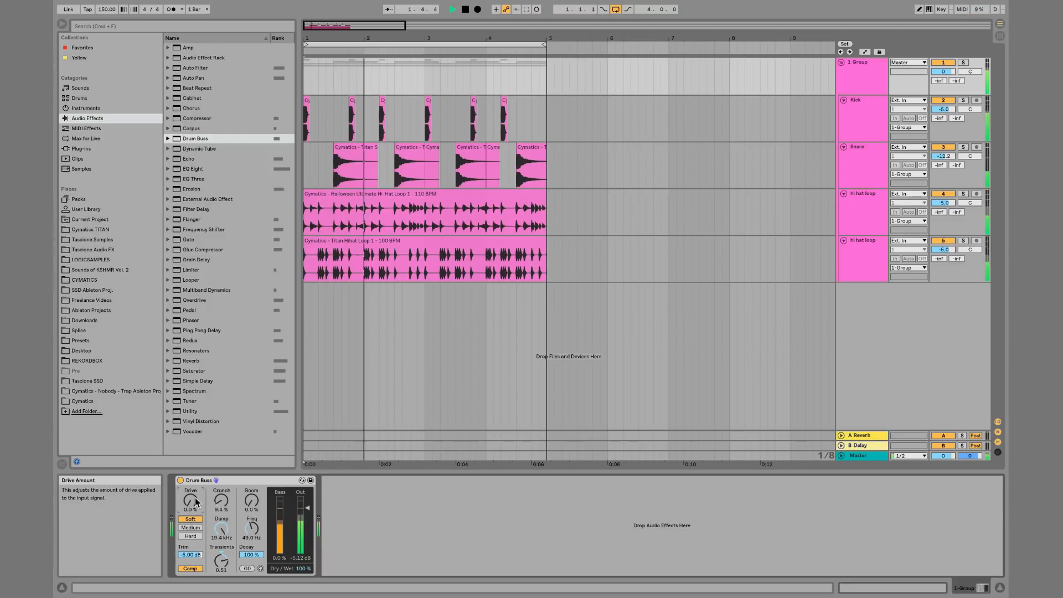
drag(222, 501, 222, 521)
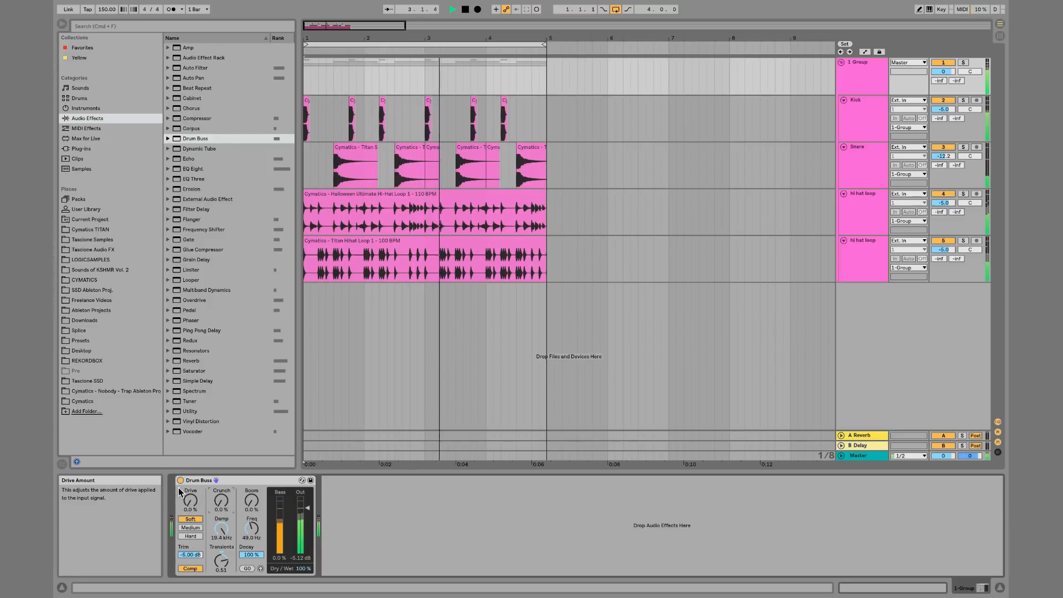
click(223, 567)
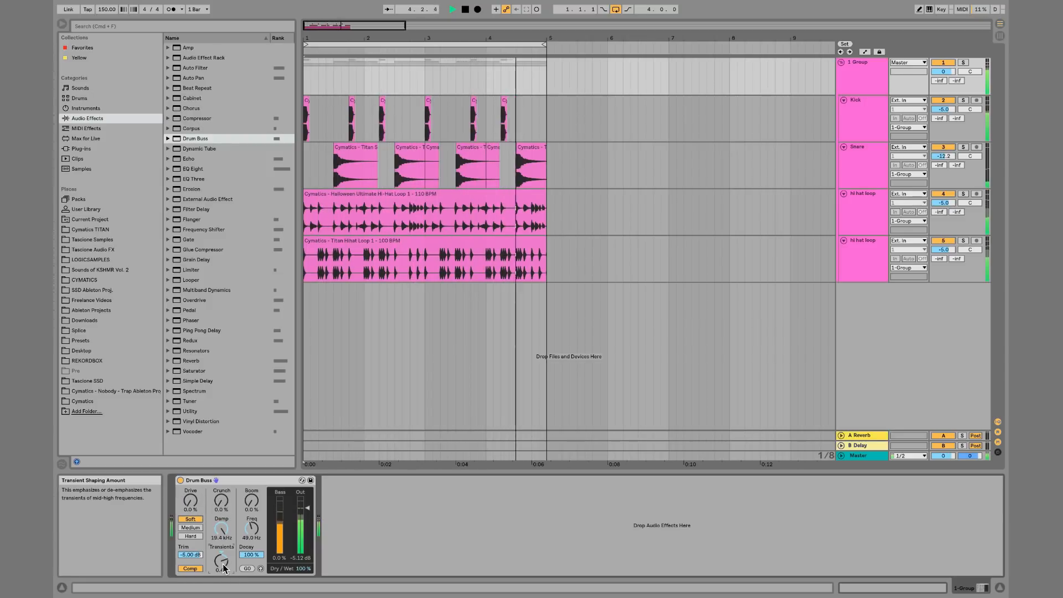
drag(223, 567, 216, 543)
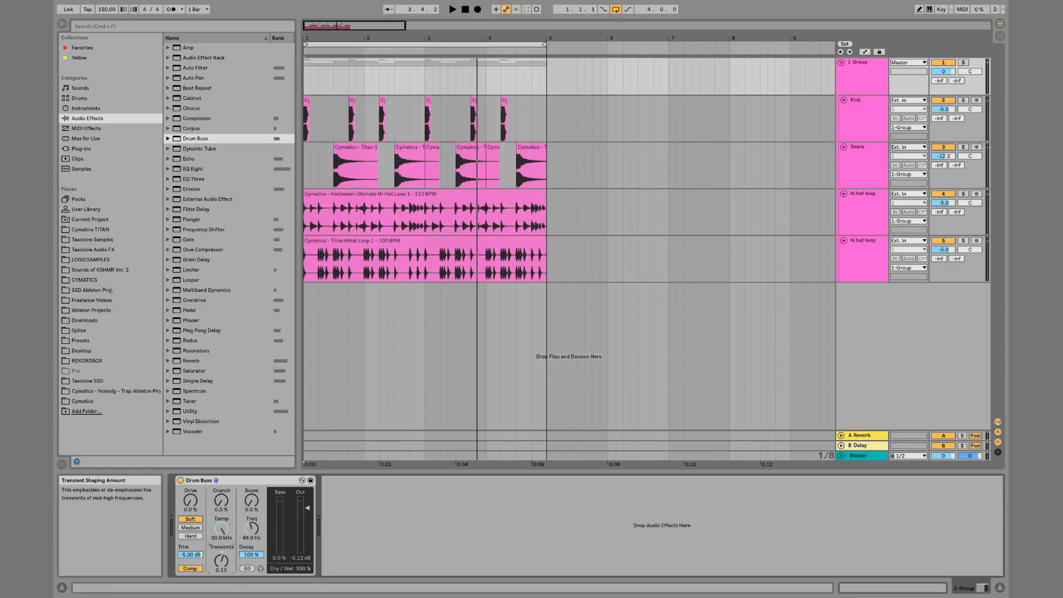
key(space)
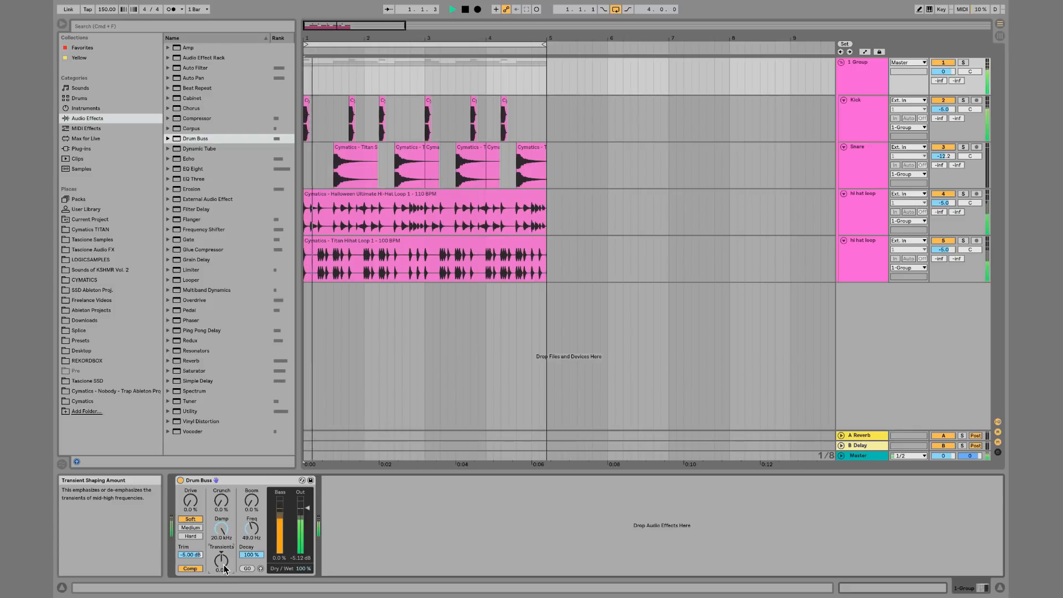
Toggle the Drum Buss off and on to compare, then raise its drive to 29%
click(180, 481)
click(180, 481)
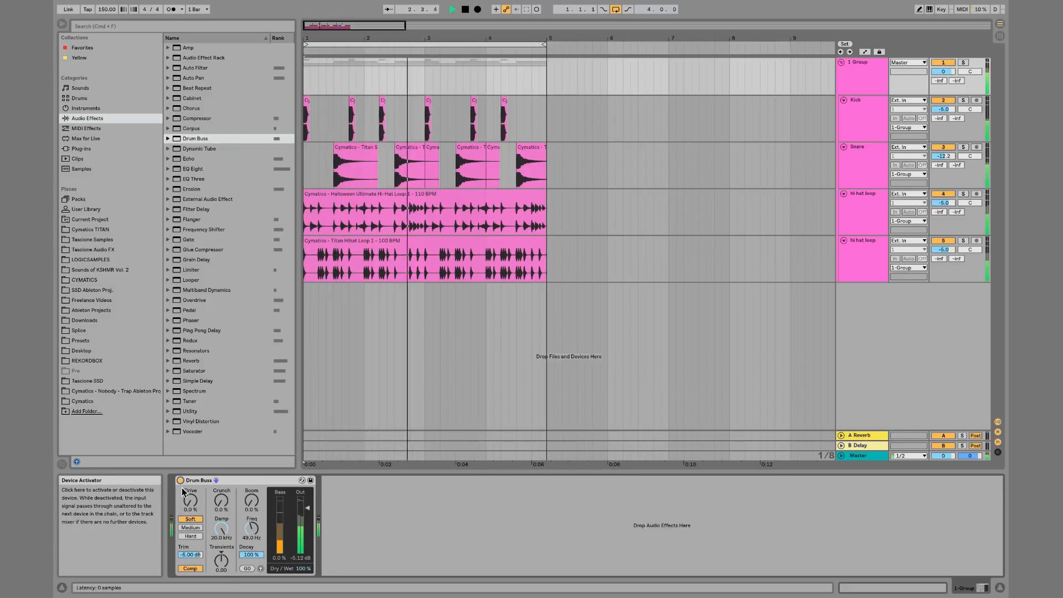
drag(192, 504, 192, 483)
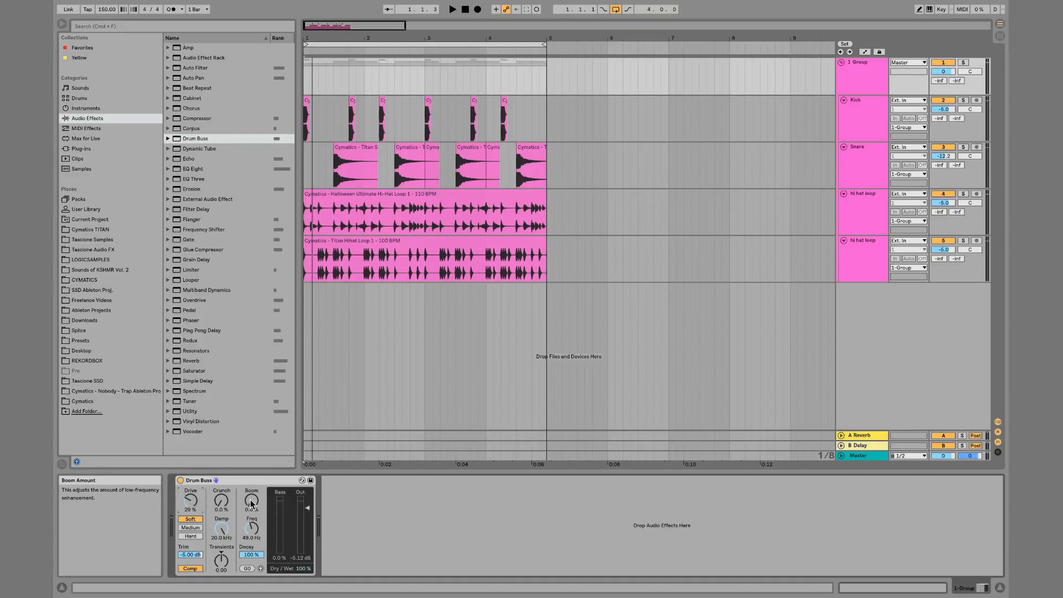
key(space)
Raise the Drum Buss boom amount to 100% and toggle Boom Audition on and off
drag(251, 505, 250, 426)
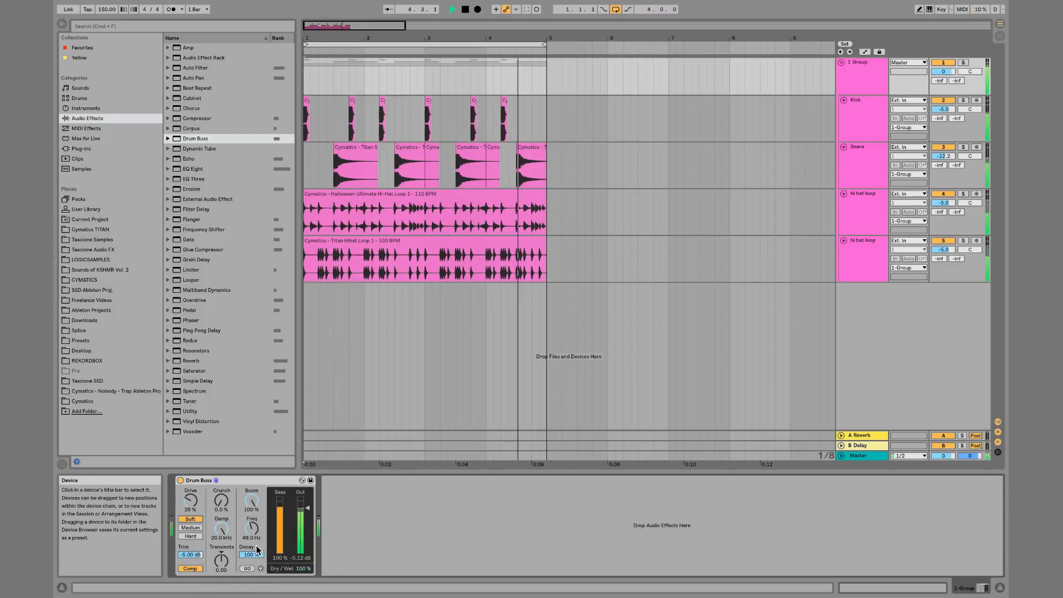
click(259, 568)
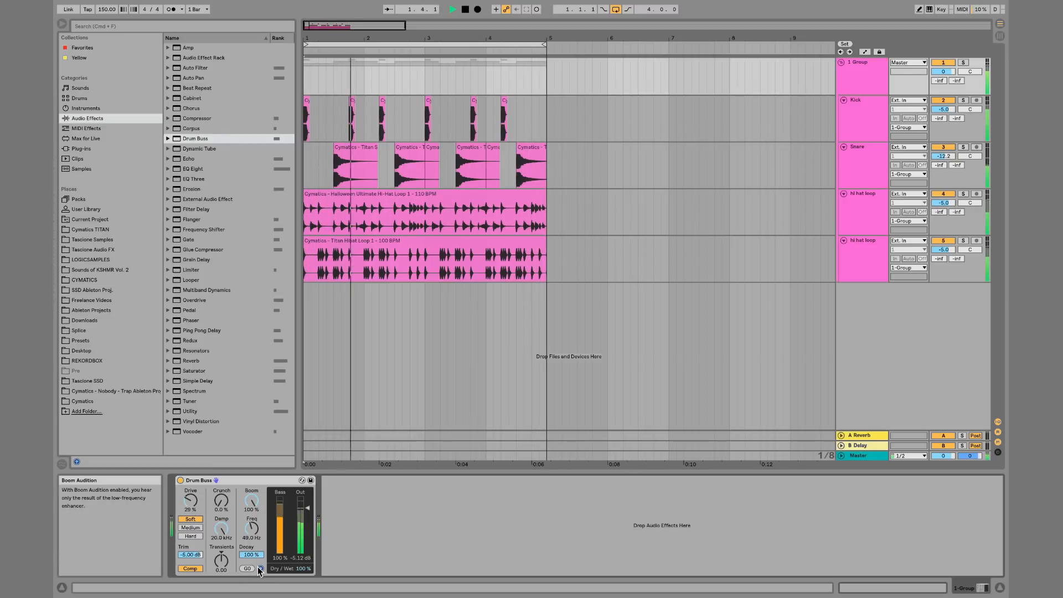
key(space)
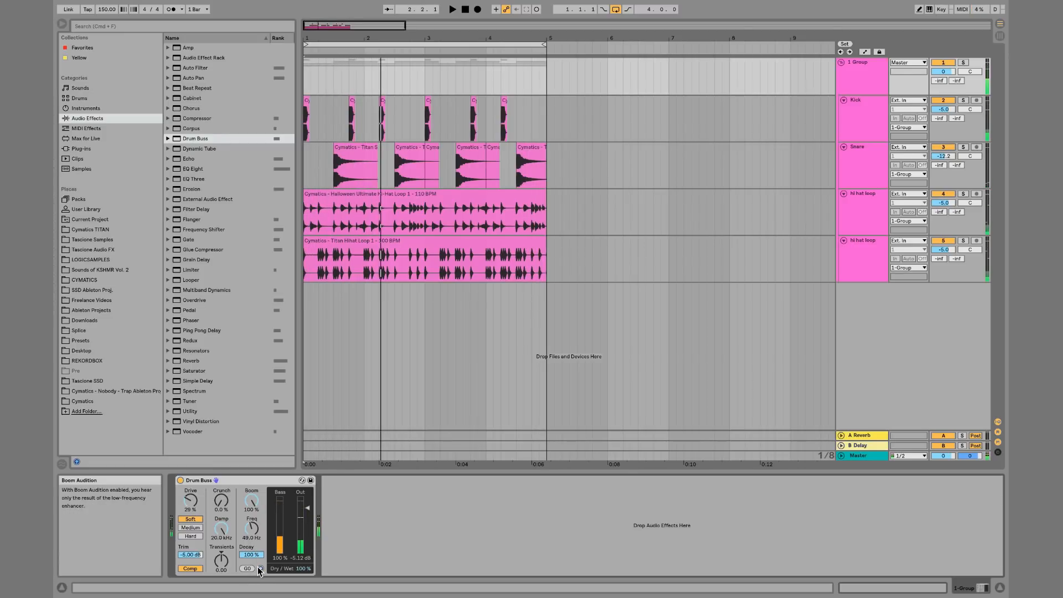
click(259, 569)
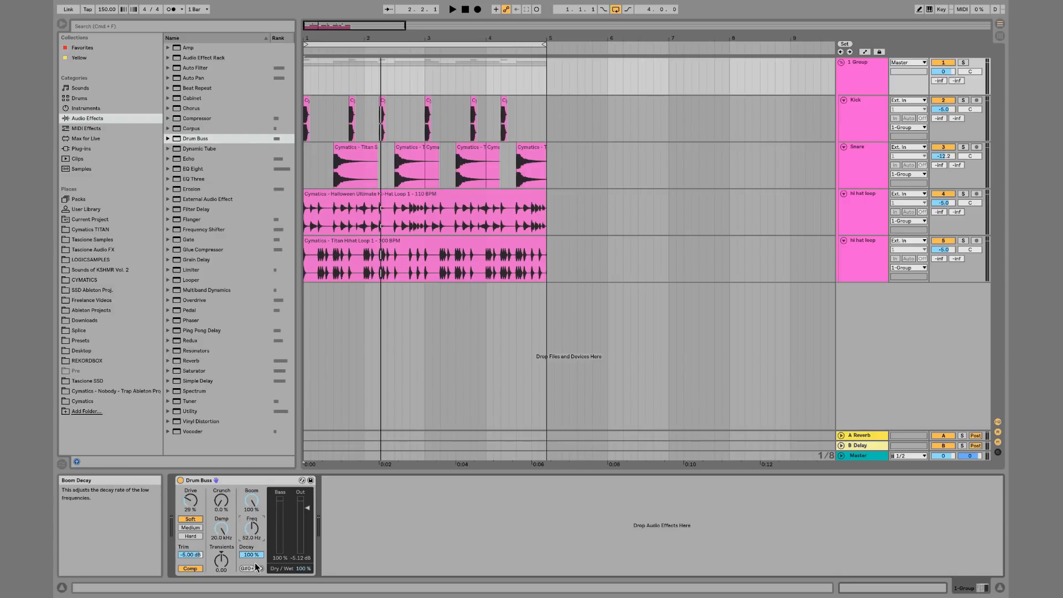
Set the boom frequency to 46.2 Hz and play the beat to hear the low end
click(251, 529)
key(space)
drag(251, 529, 252, 512)
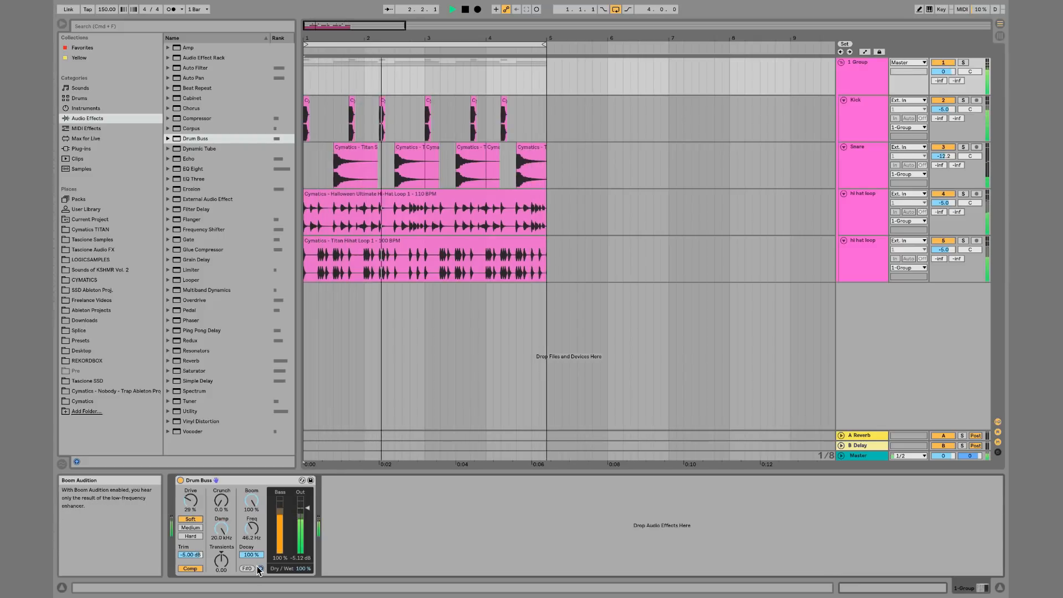
key(space)
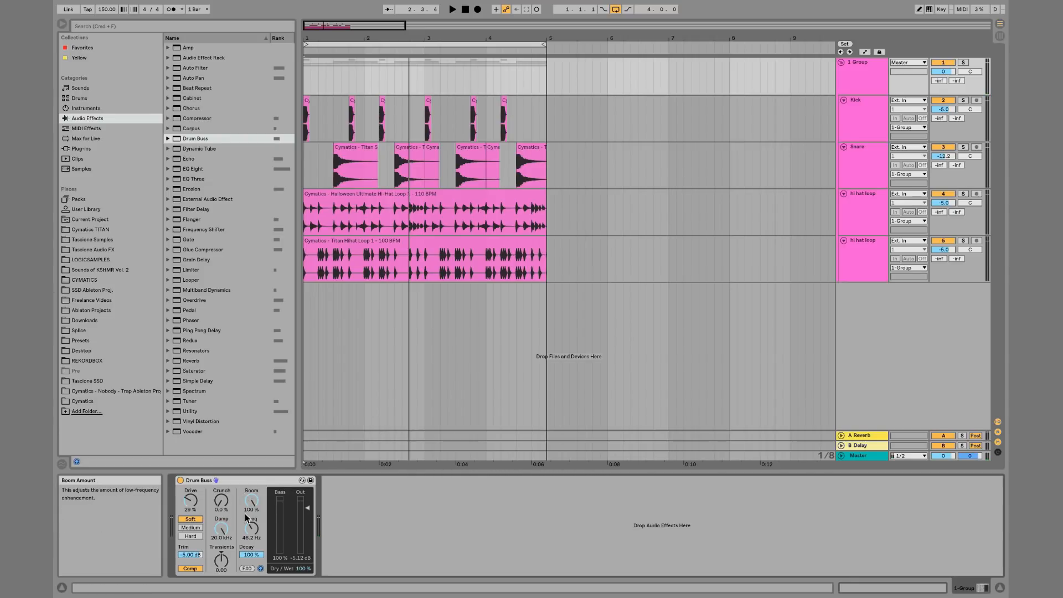
key(space)
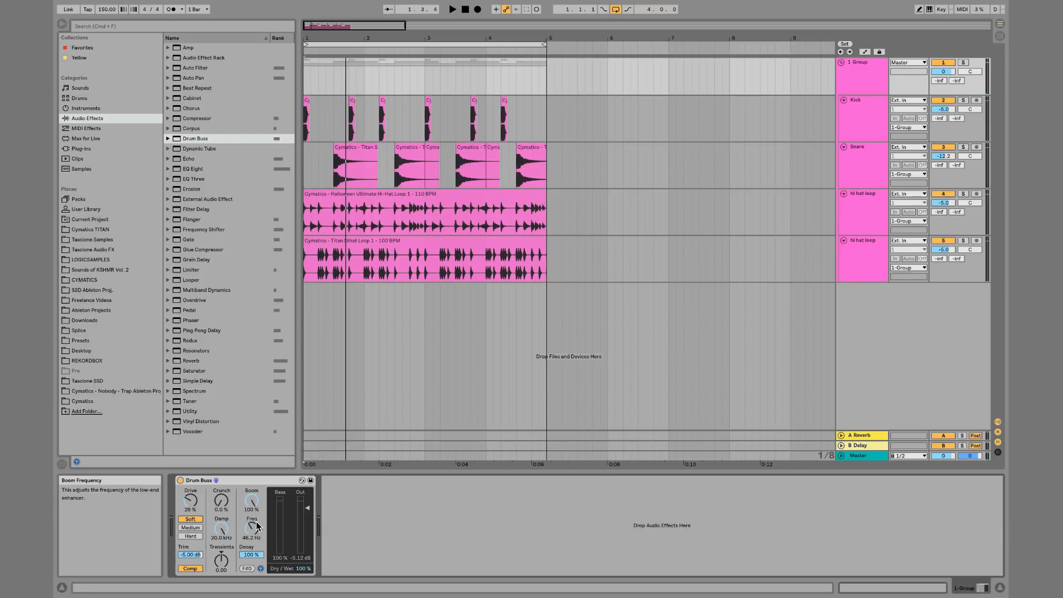
key(space)
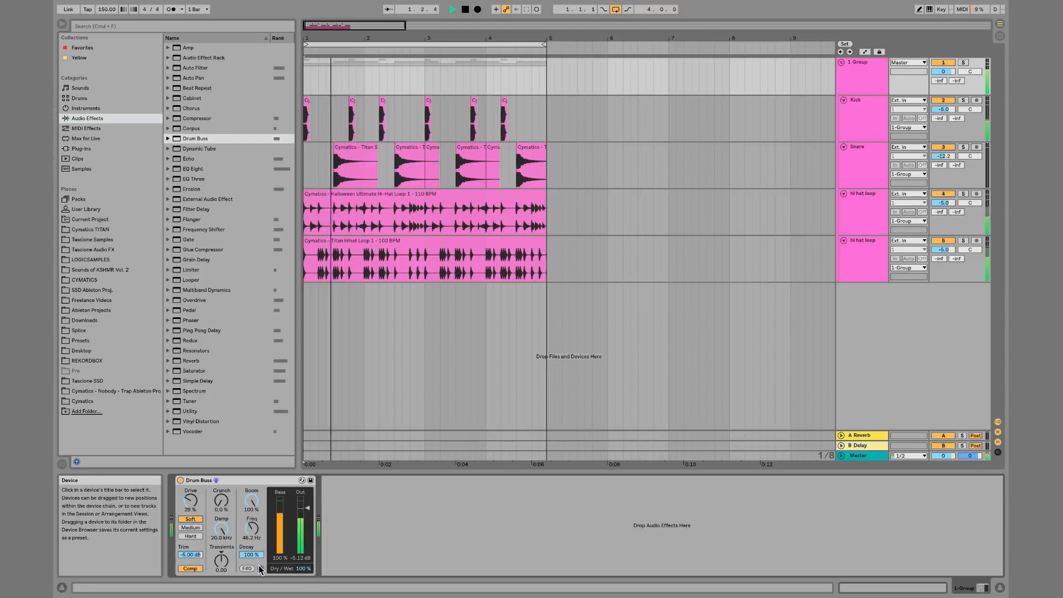
Raise the Drum Buss crunch to 70% and set dry/wet to 26%, auditioning the beat
drag(222, 503, 222, 453)
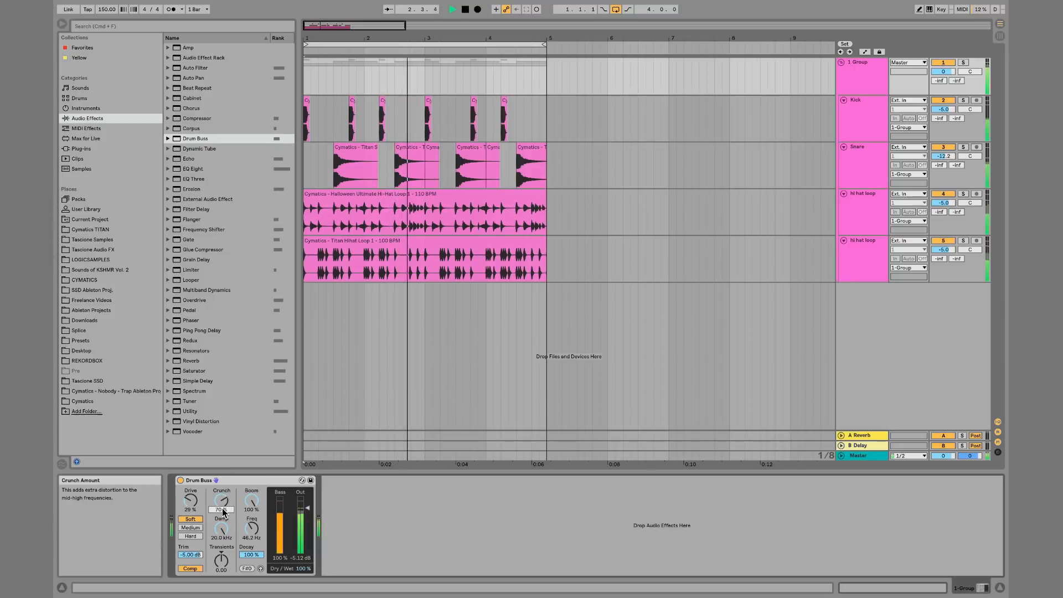
drag(301, 567, 308, 575)
key(space)
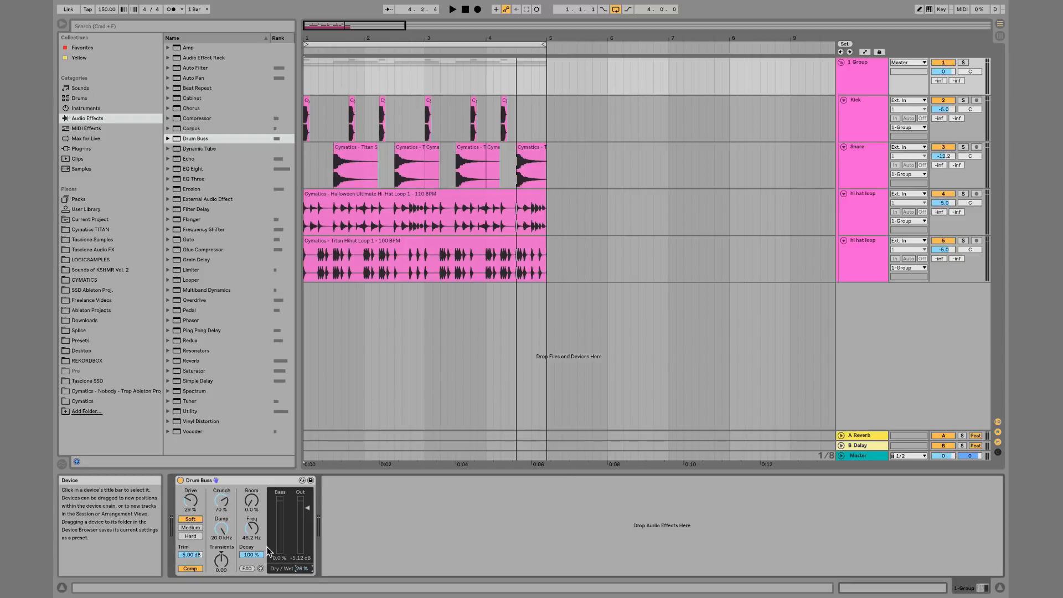
key(space)
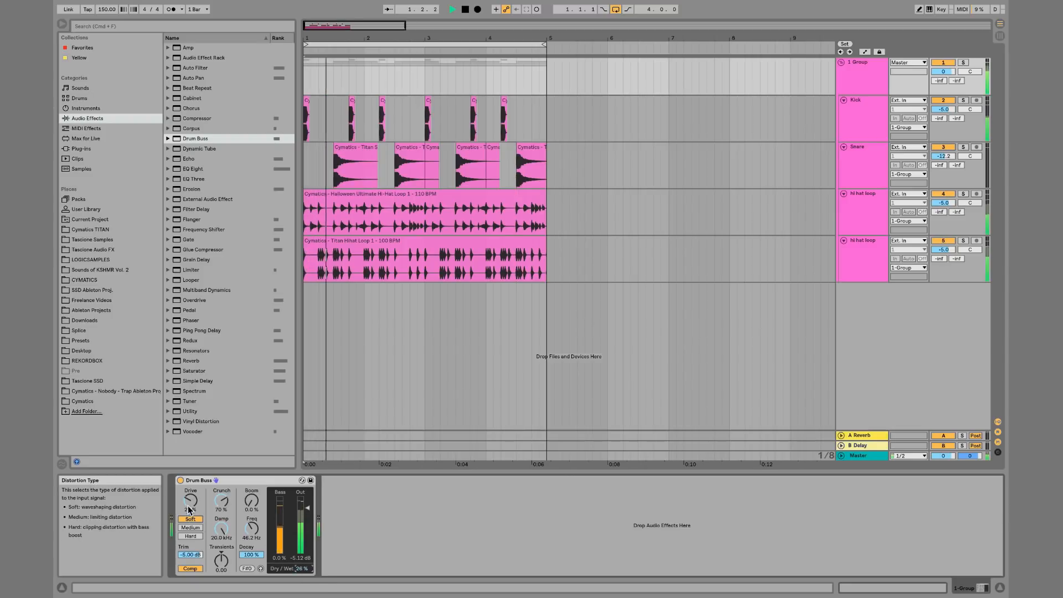
Raise drive to 100%, set dry/wet to 8.8% and reset the output gain to 0.00 dB
drag(190, 502, 190, 448)
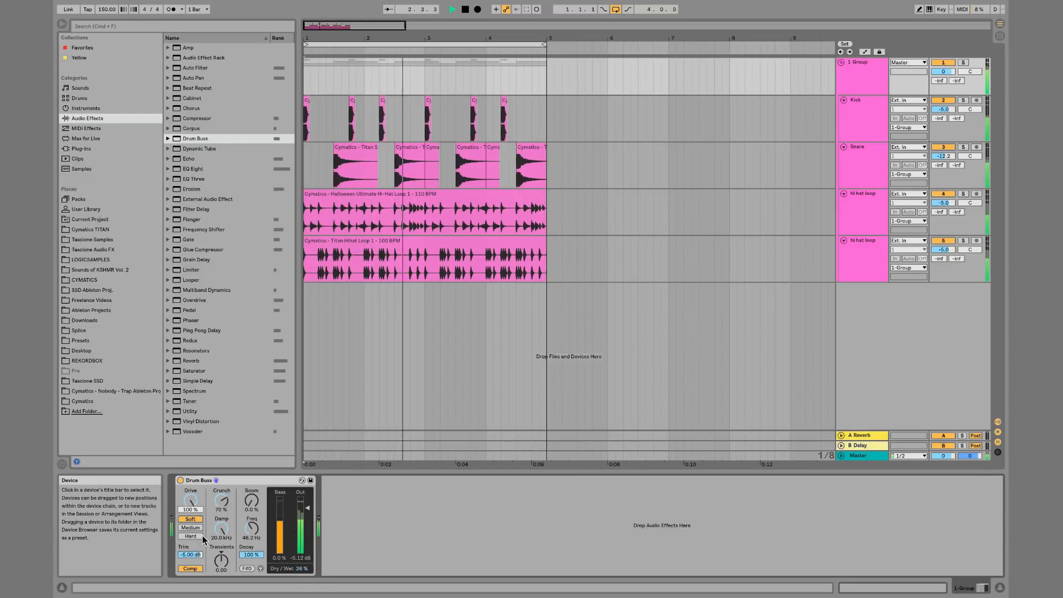
mouse_move(305, 568)
mouse_down()
mouse_move(304, 593)
mouse_move(304, 569)
mouse_up()
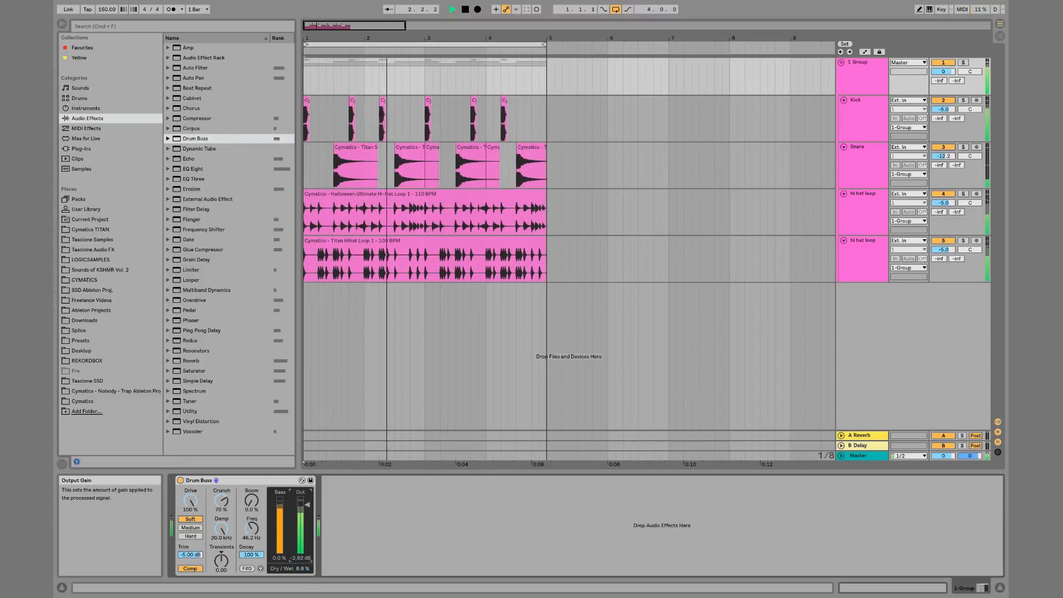
drag(303, 558, 303, 555)
double_click(303, 558)
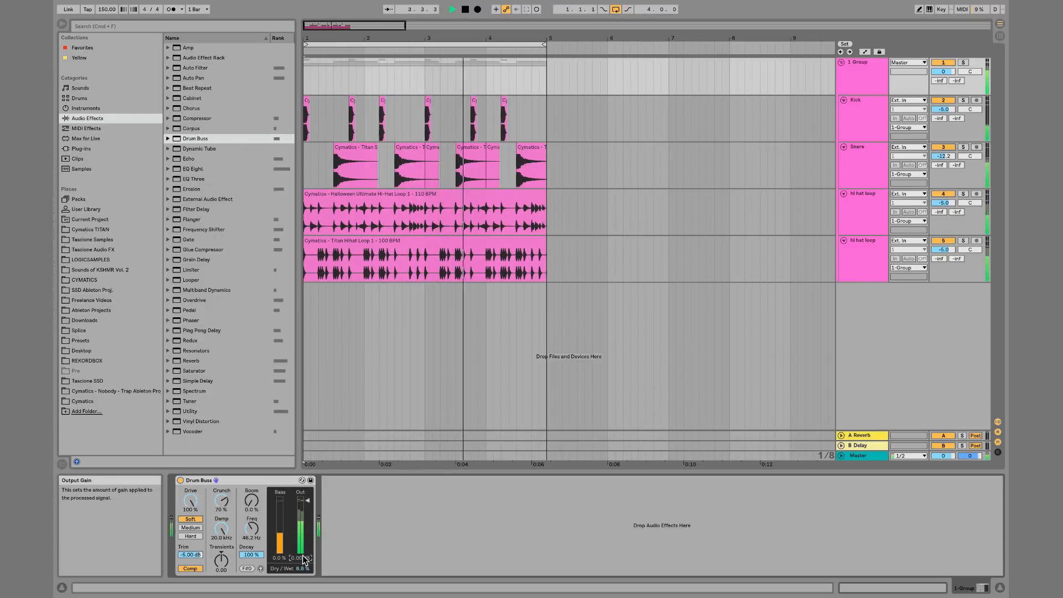
Raise transients to about 1.00, lower dry/wet to 2.3% and toggle the device to compare
drag(222, 562, 221, 526)
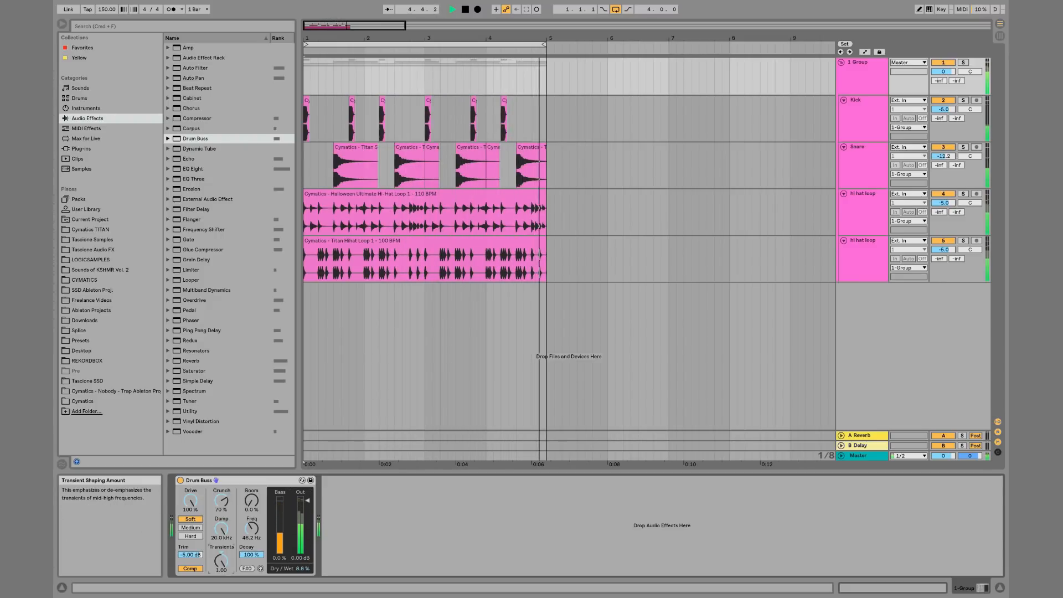
drag(302, 569, 302, 571)
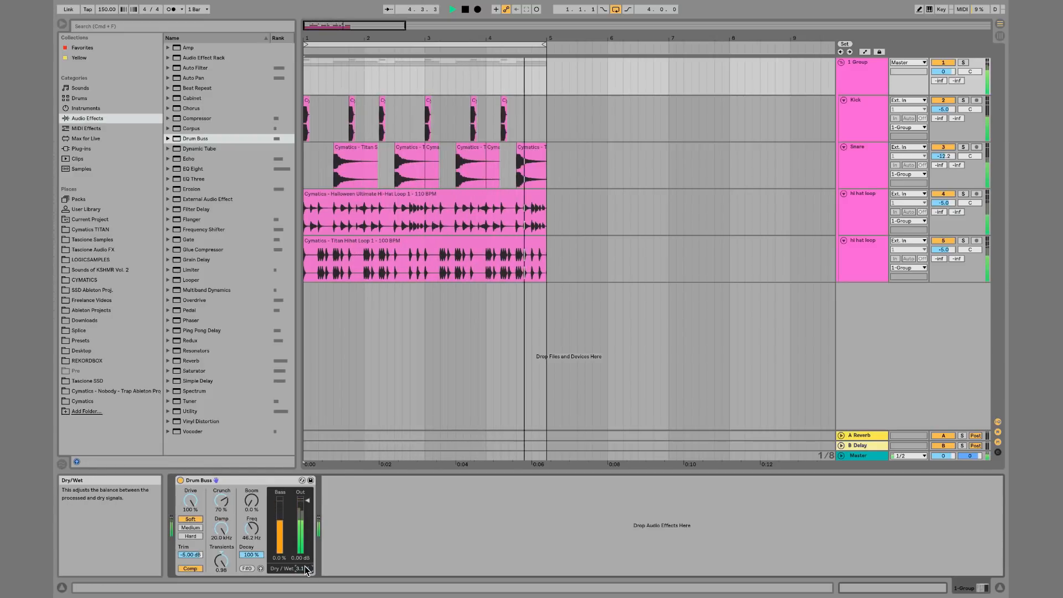
drag(304, 568, 306, 570)
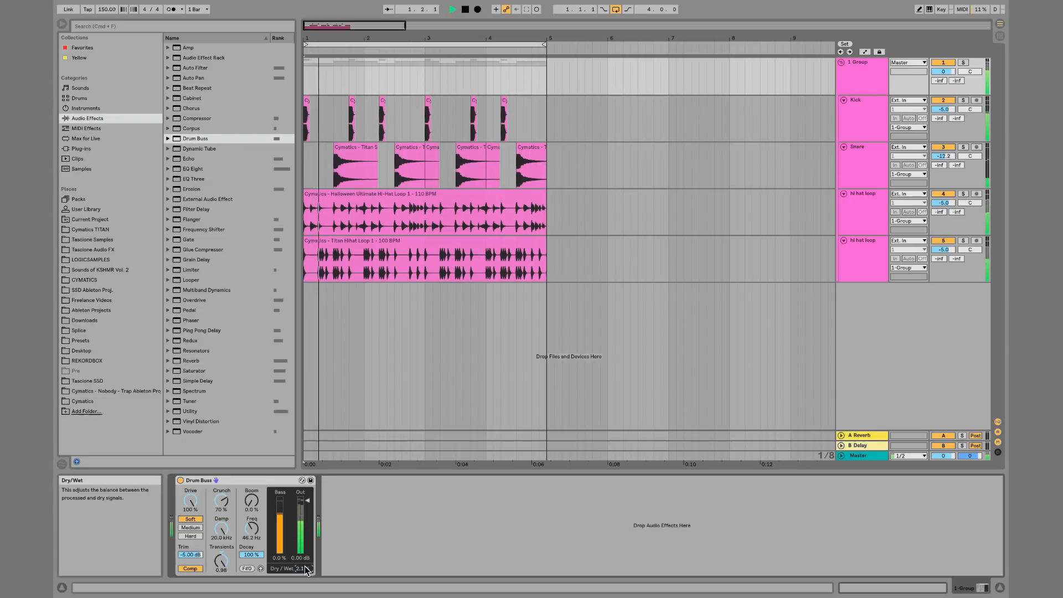
click(180, 480)
click(180, 481)
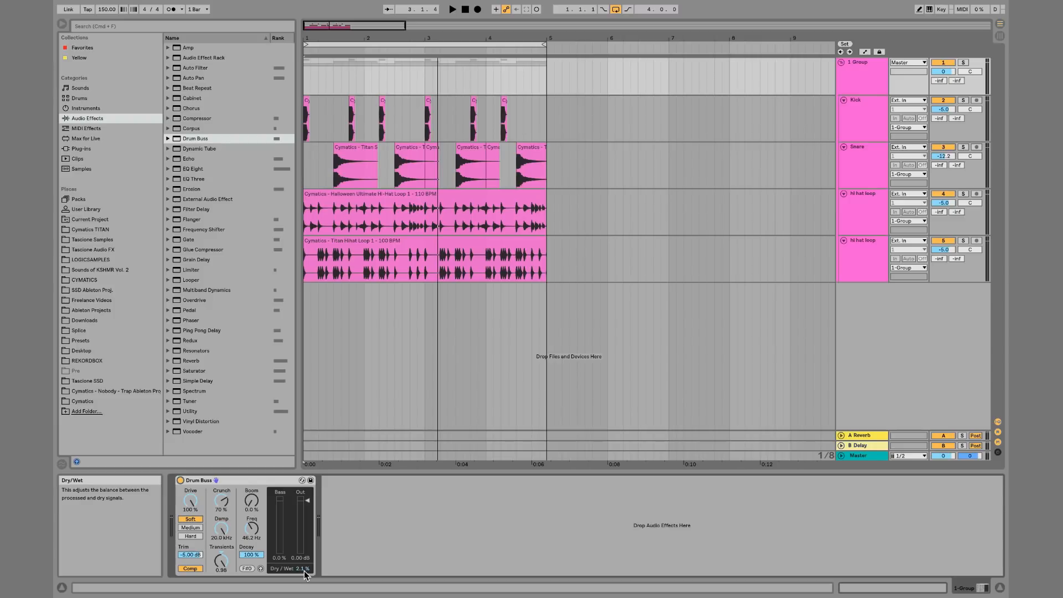
Delete the Drum Buss device from the group track
click(259, 482)
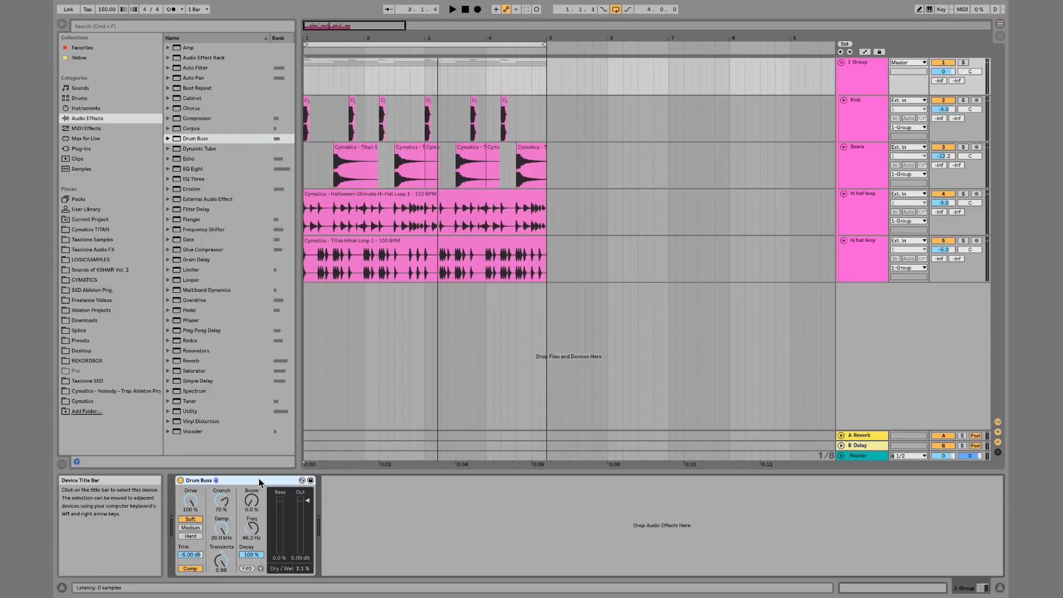
key(Delete)
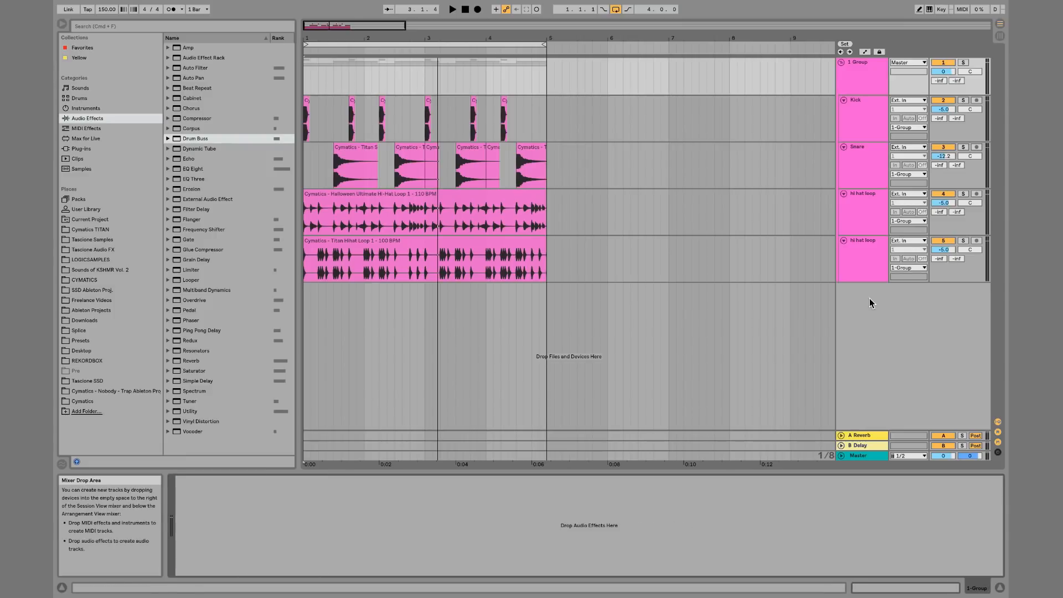
Delete the Snare and both hi hat loop tracks
click(875, 156)
shift+click(873, 246)
key(Delete)
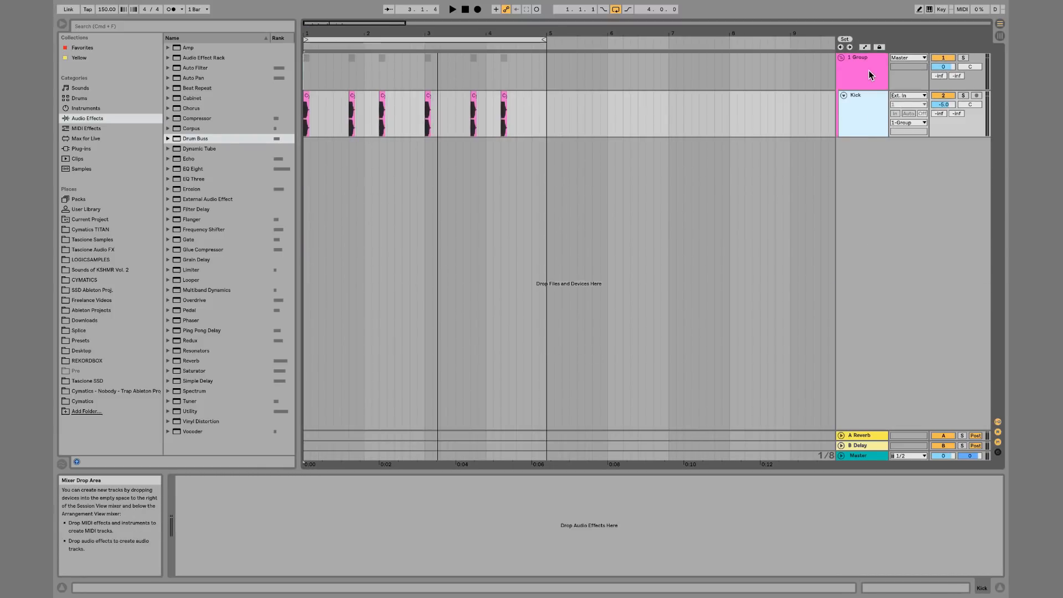
Ungroup the Kick track and delete all its clips
click(866, 68)
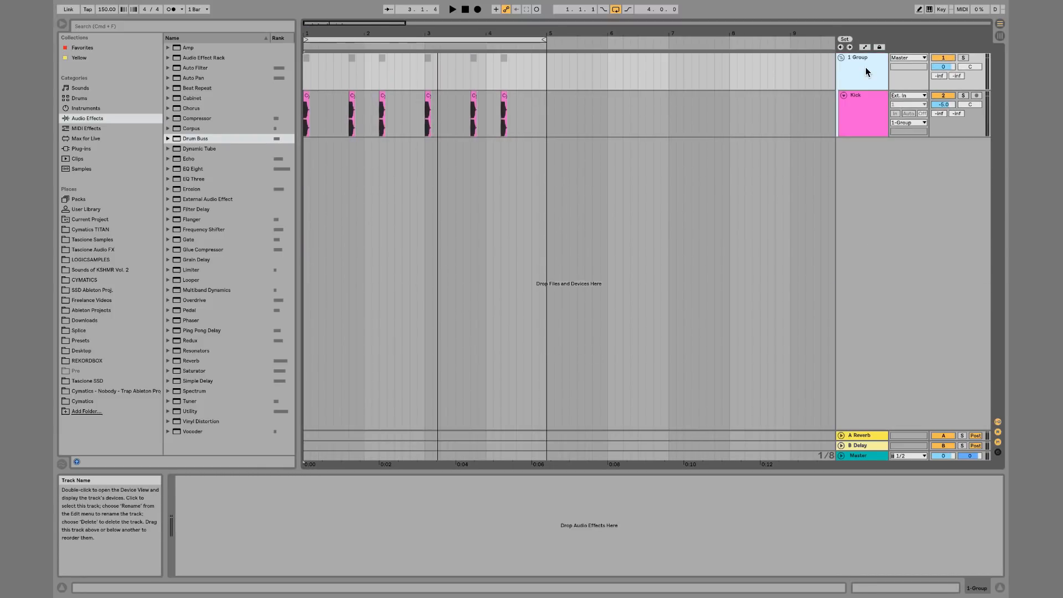
key(super+shift+g)
drag(555, 69, 299, 69)
key(Delete)
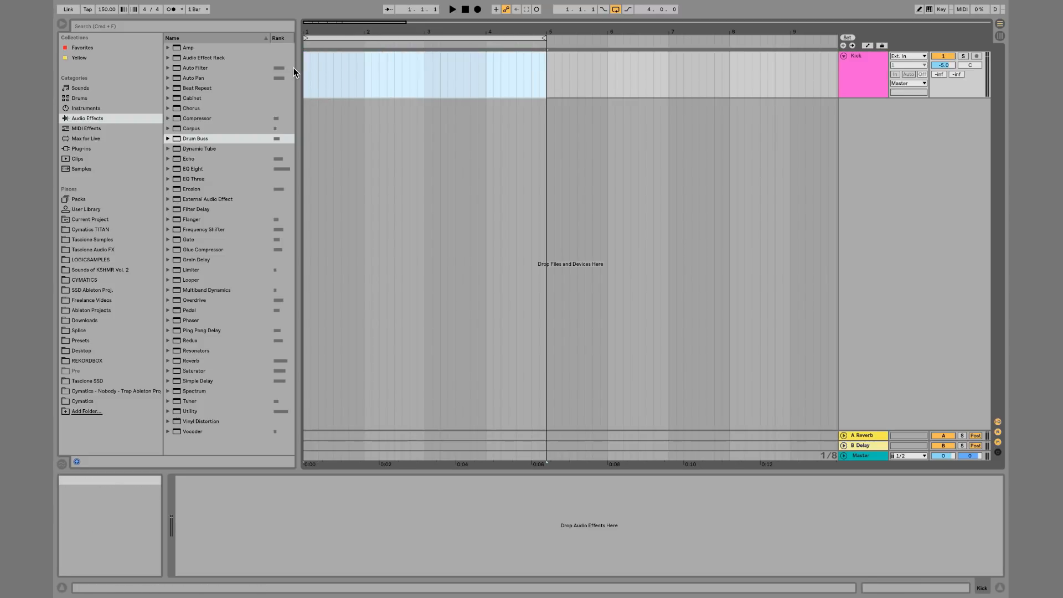
Rename the remaining track to 1 Audio, adding and then deleting an extra audio track
click(873, 65)
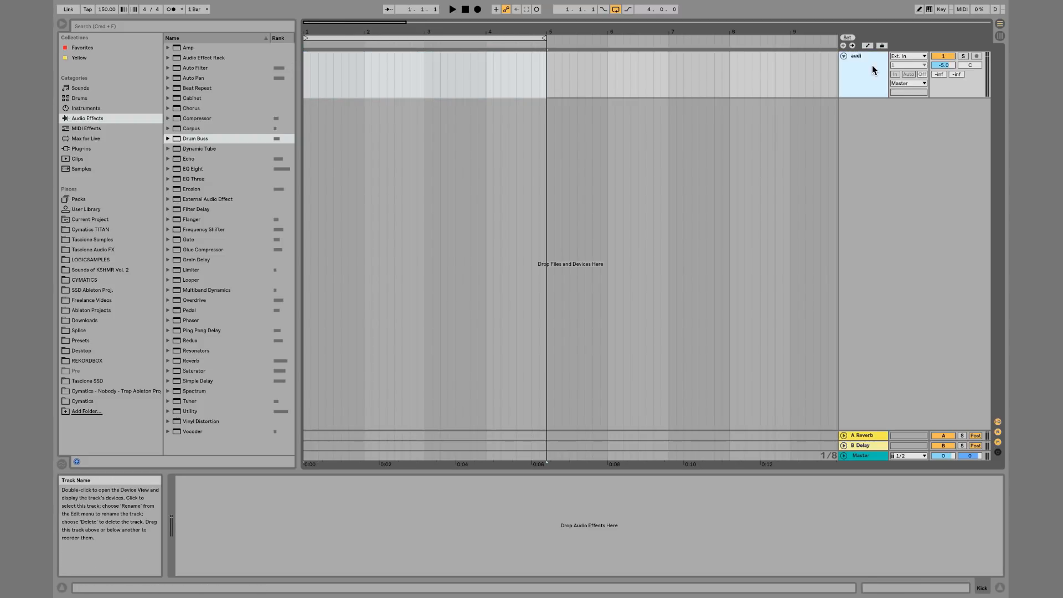
key(super+t)
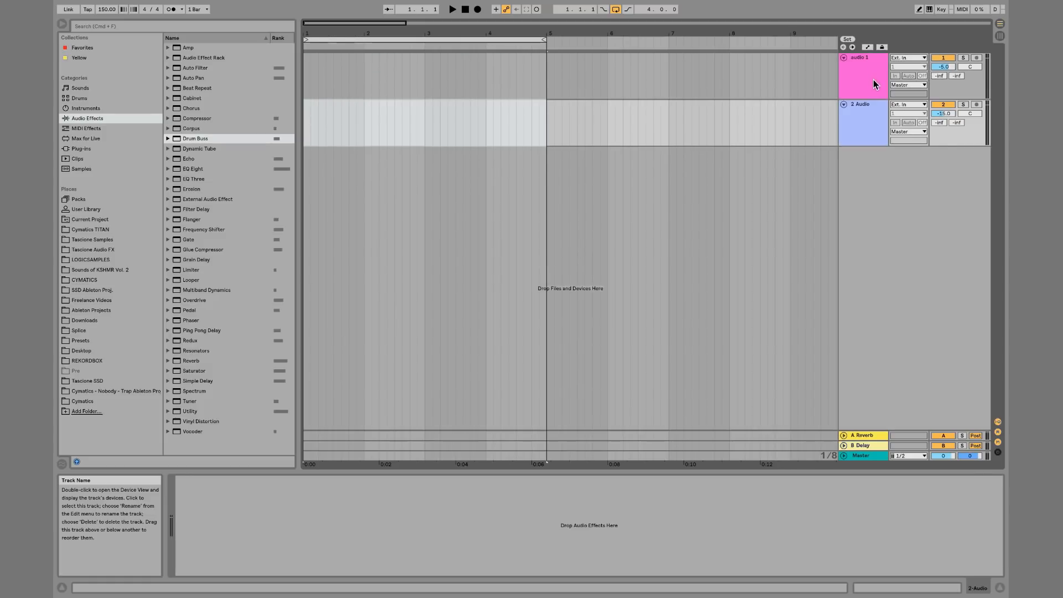
key(super+r)
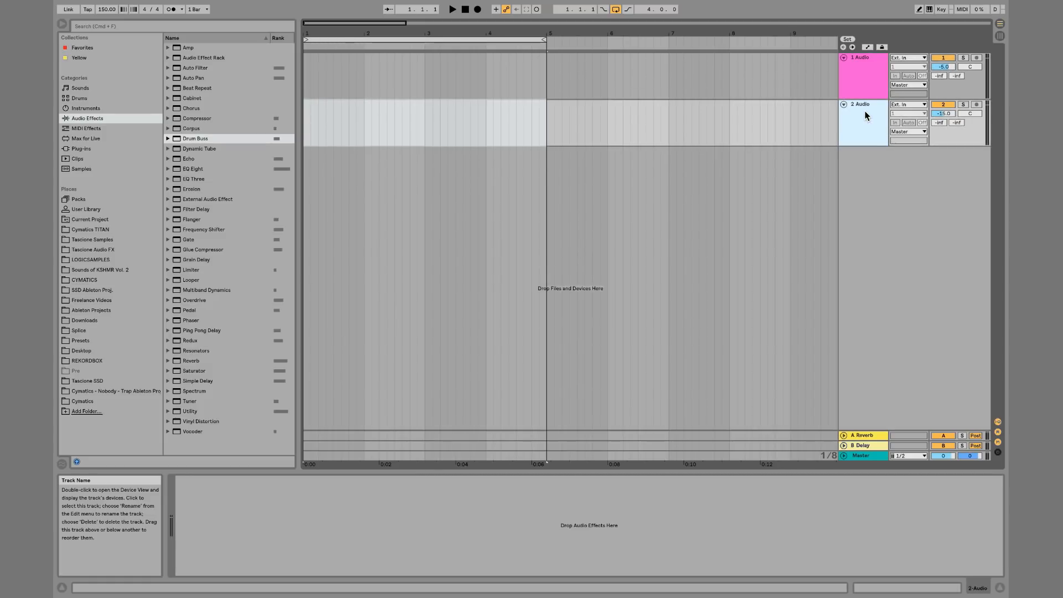
key(Delete)
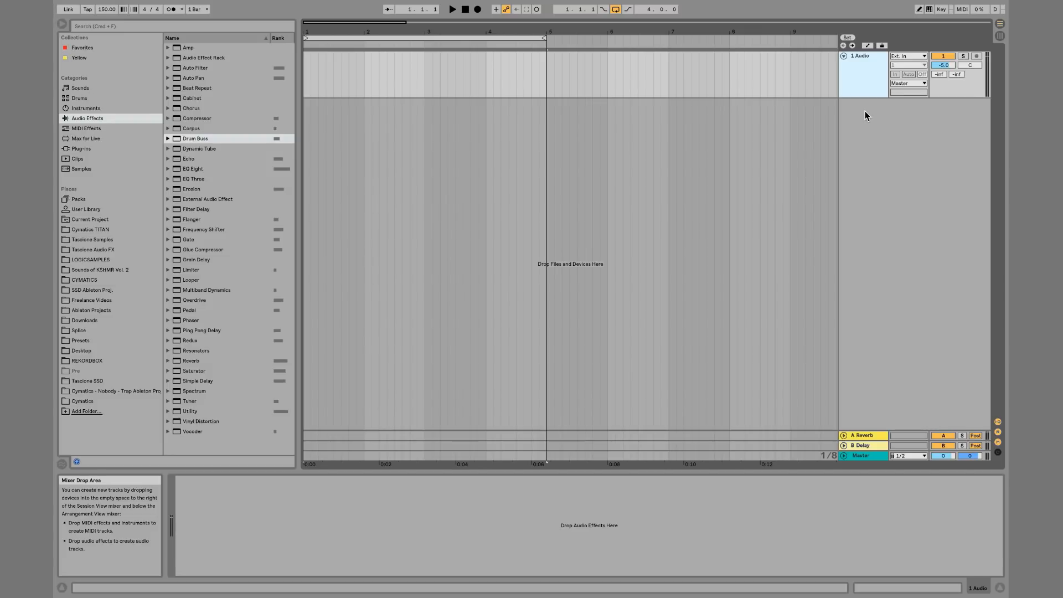
Load EQ Eight onto the audio track
double_click(194, 169)
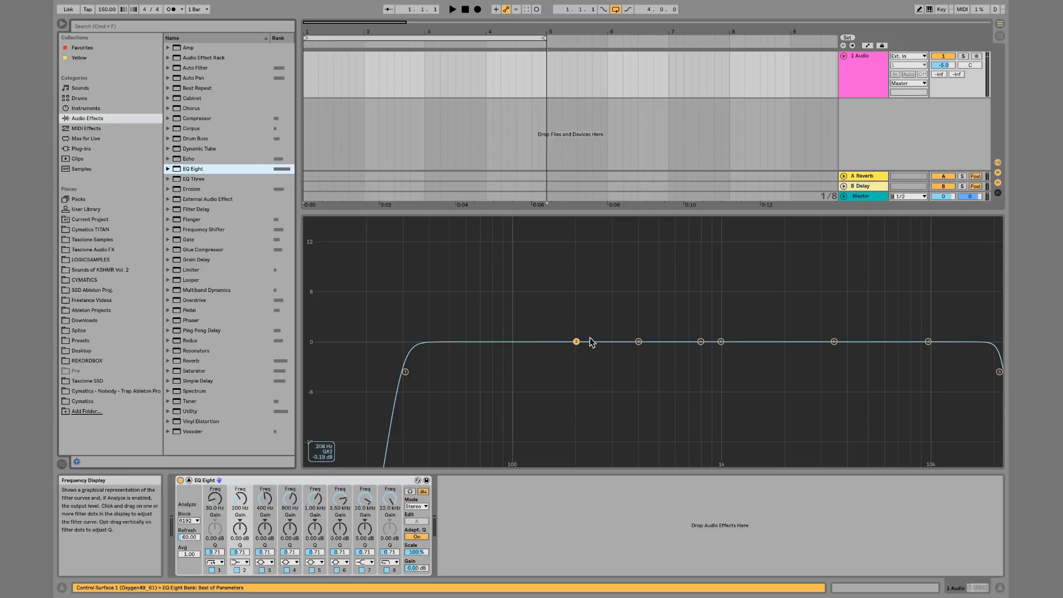
Reset all gains on the EQ Eight device
right_click(336, 481)
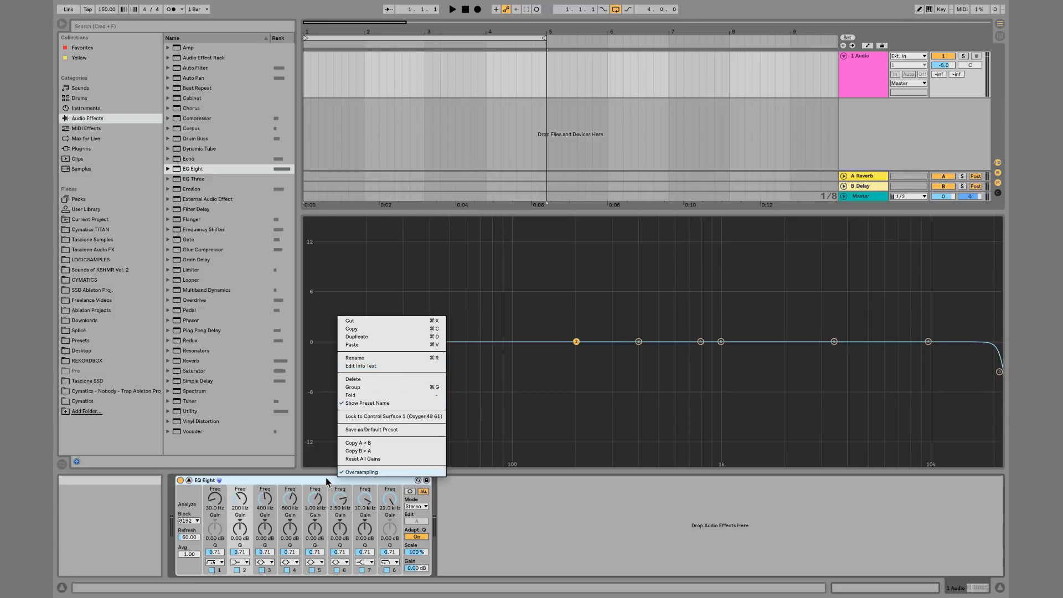
click(372, 460)
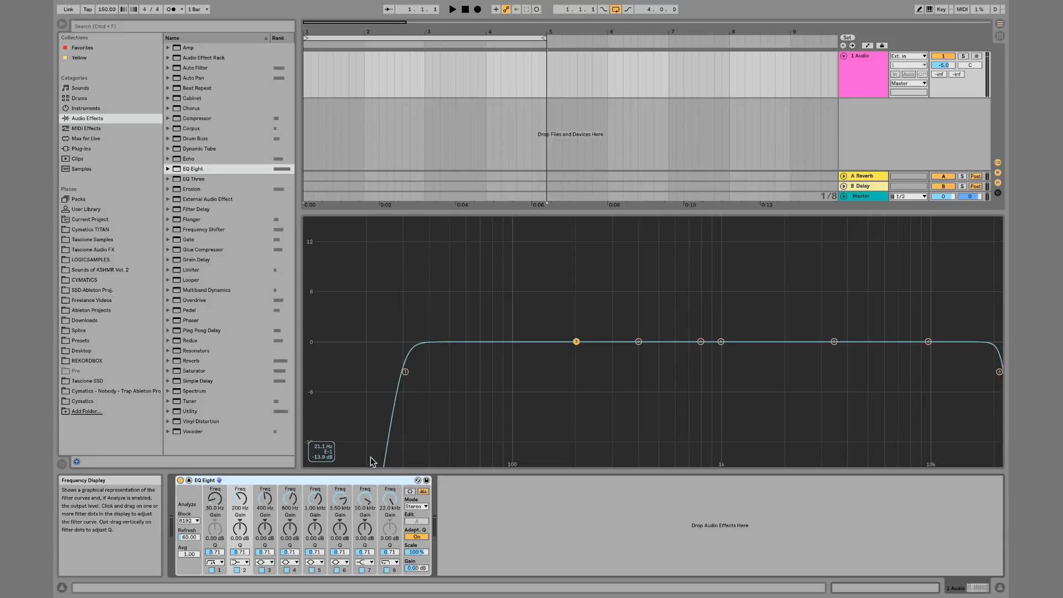
Select the first EQ band and sweep its low-cut frequency through 10 Hz, 102 Hz and 563 Hz, ending near 18 Hz
double_click(442, 421)
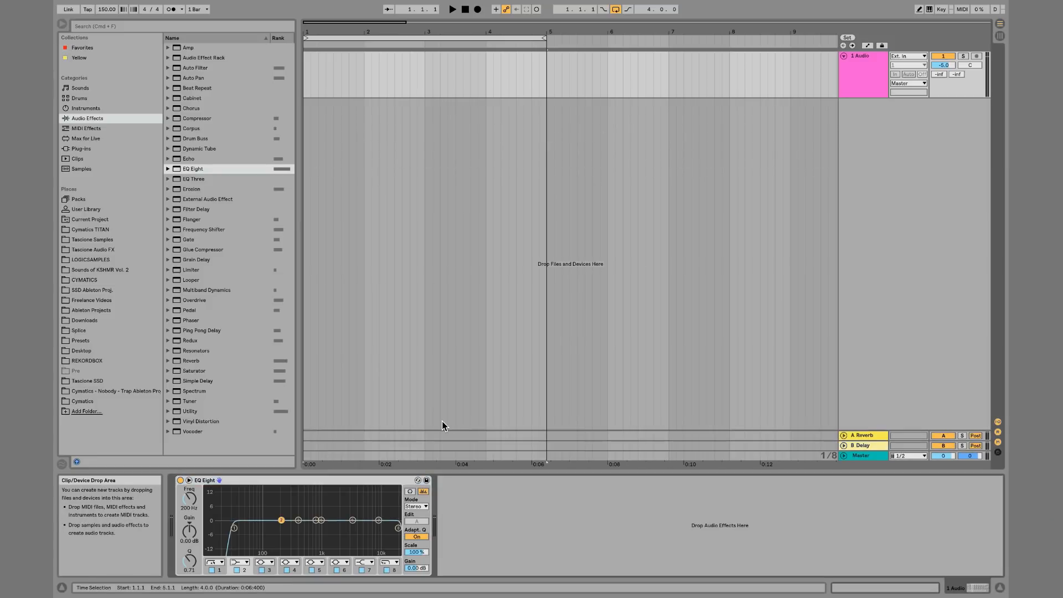
double_click(247, 497)
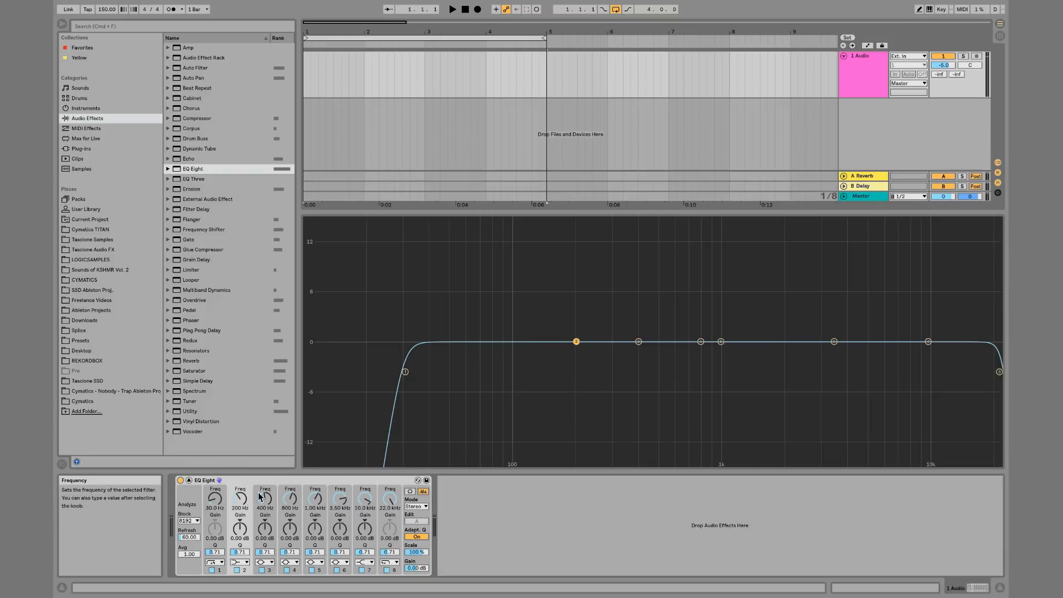
right_click(292, 480)
click(292, 481)
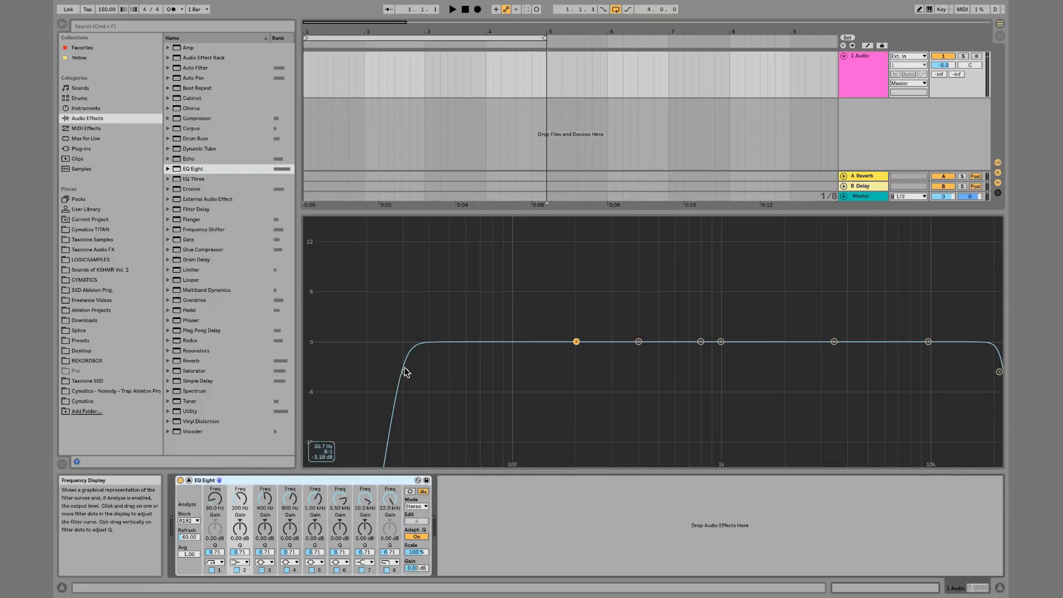
double_click(494, 375)
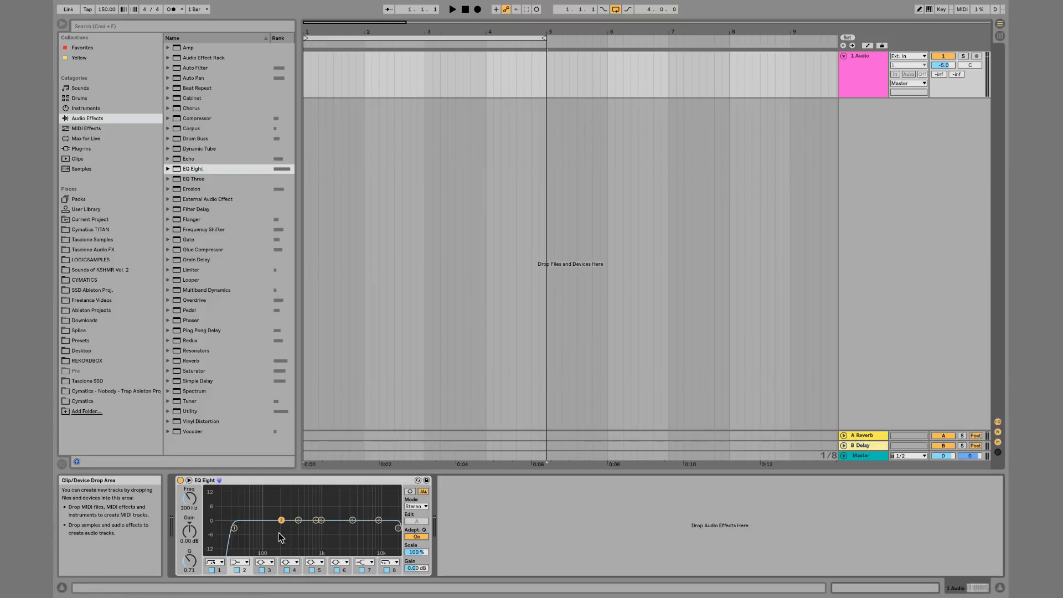
click(234, 528)
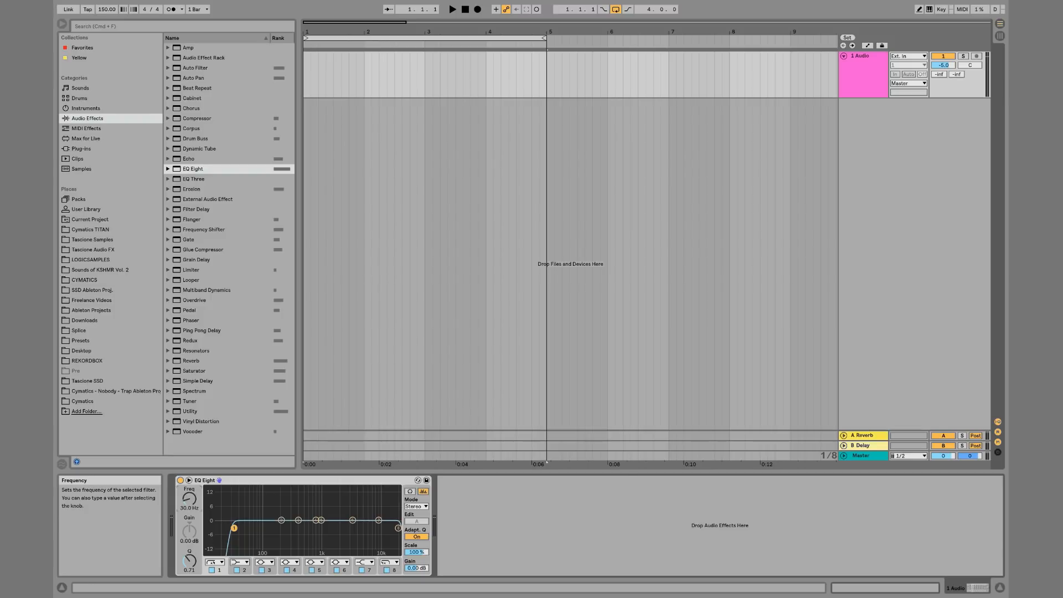
drag(189, 498, 189, 527)
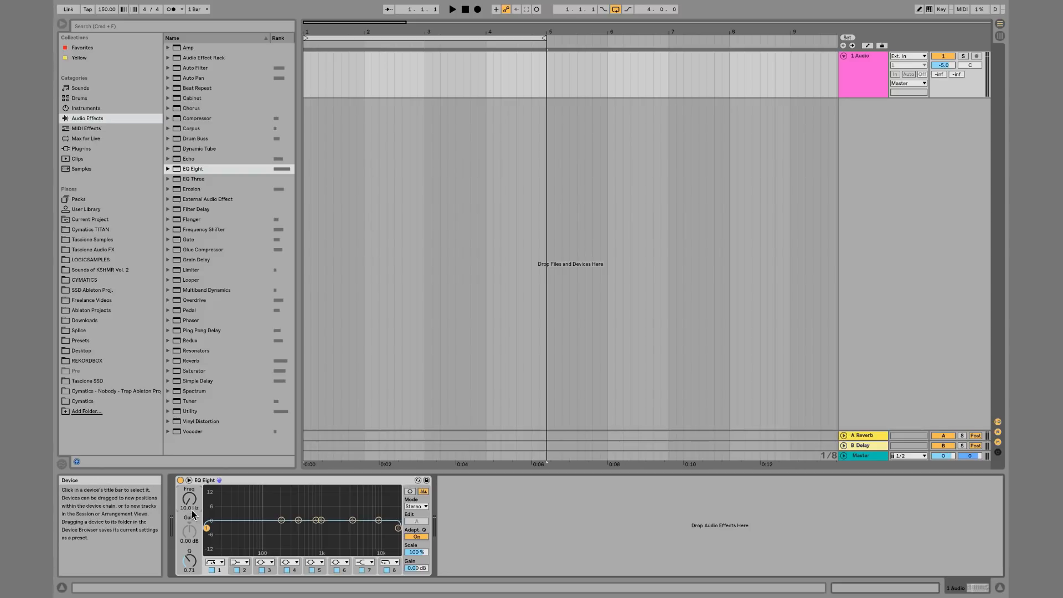
drag(189, 498, 189, 452)
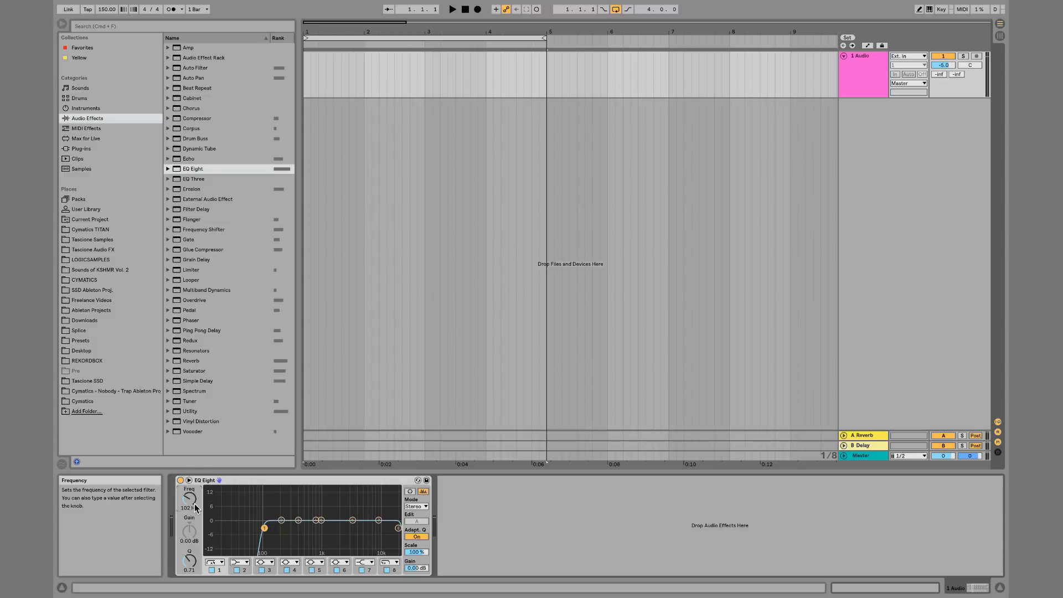
mouse_move(194, 503)
mouse_down()
mouse_move(195, 548)
mouse_move(195, 488)
mouse_up()
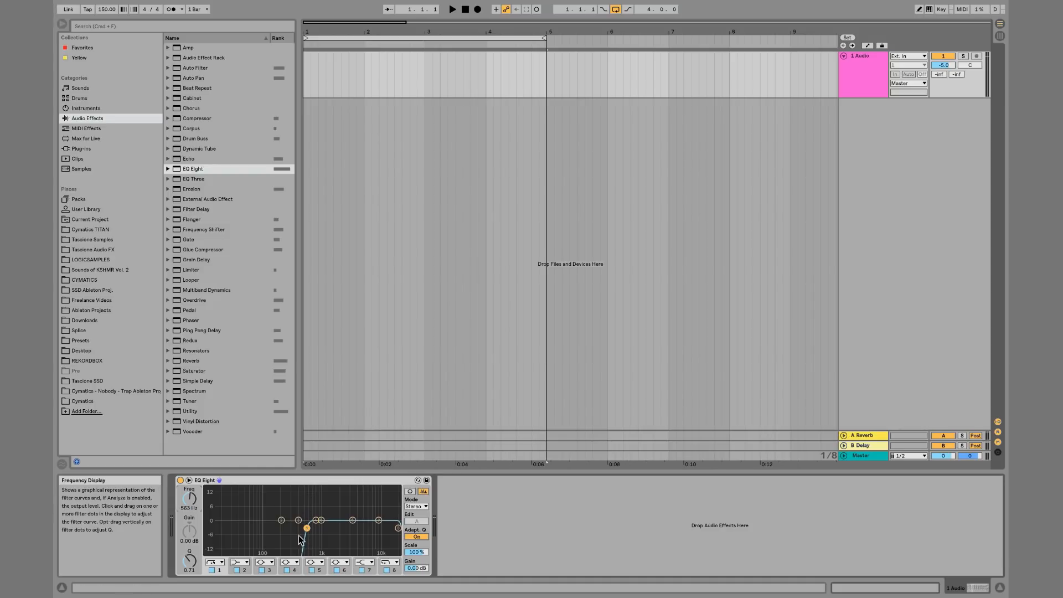
mouse_move(192, 502)
mouse_down()
mouse_move(192, 469)
mouse_move(191, 521)
mouse_up()
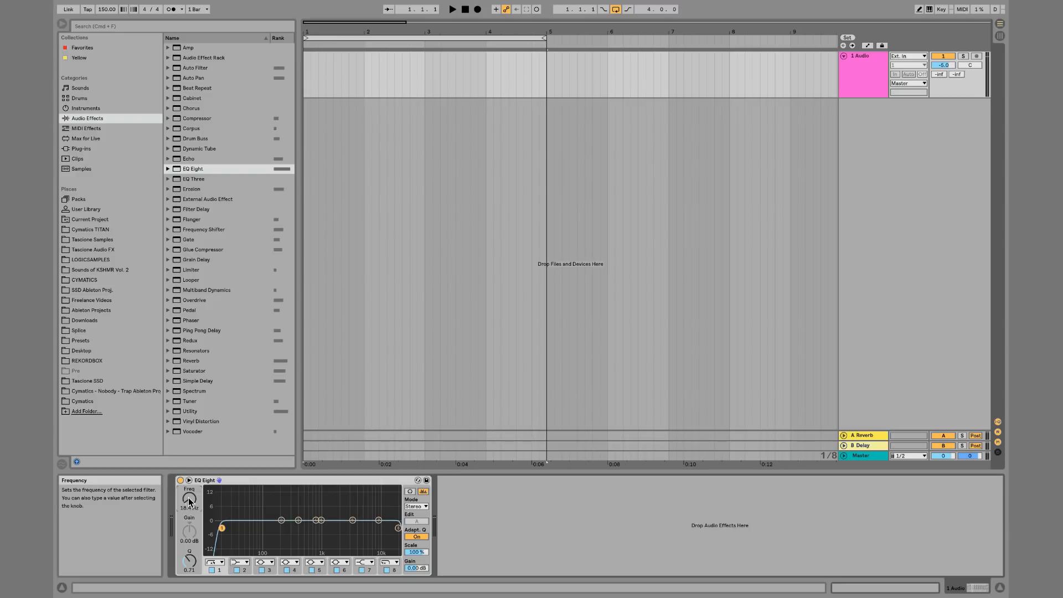
Reposition the first band's low-cut point in the expanded EQ display to about 24 Hz
drag(189, 501, 189, 502)
double_click(233, 490)
drag(357, 371, 407, 381)
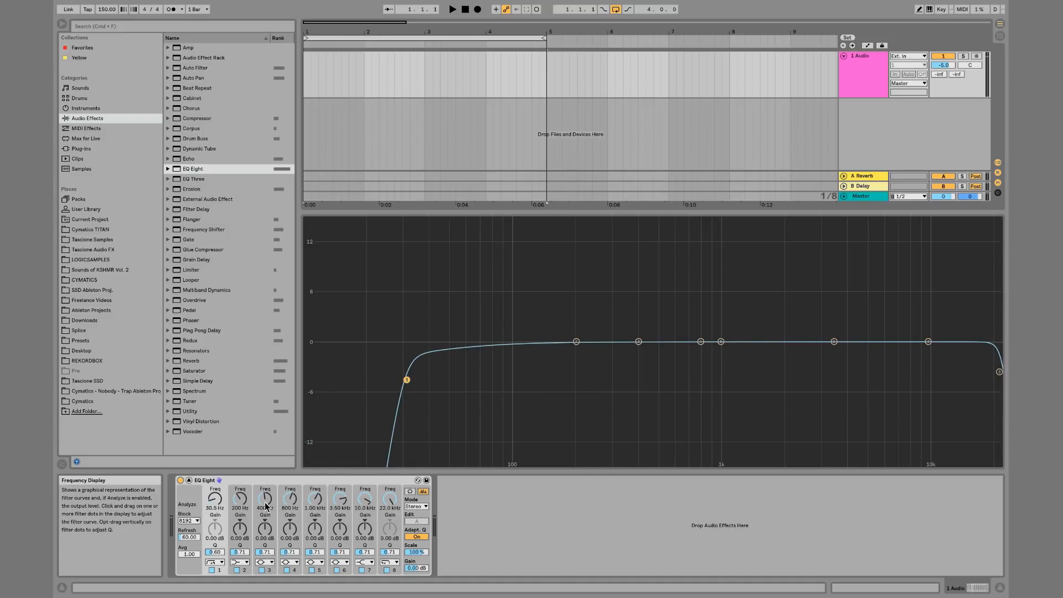
mouse_move(410, 376)
mouse_down()
mouse_move(407, 366)
mouse_move(407, 375)
mouse_up()
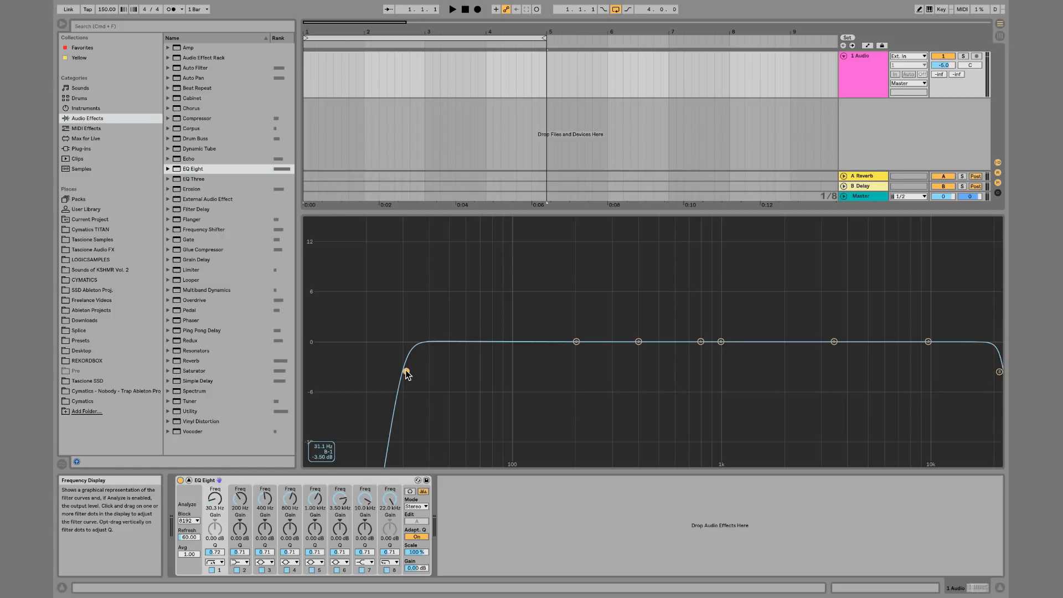
drag(406, 373, 379, 375)
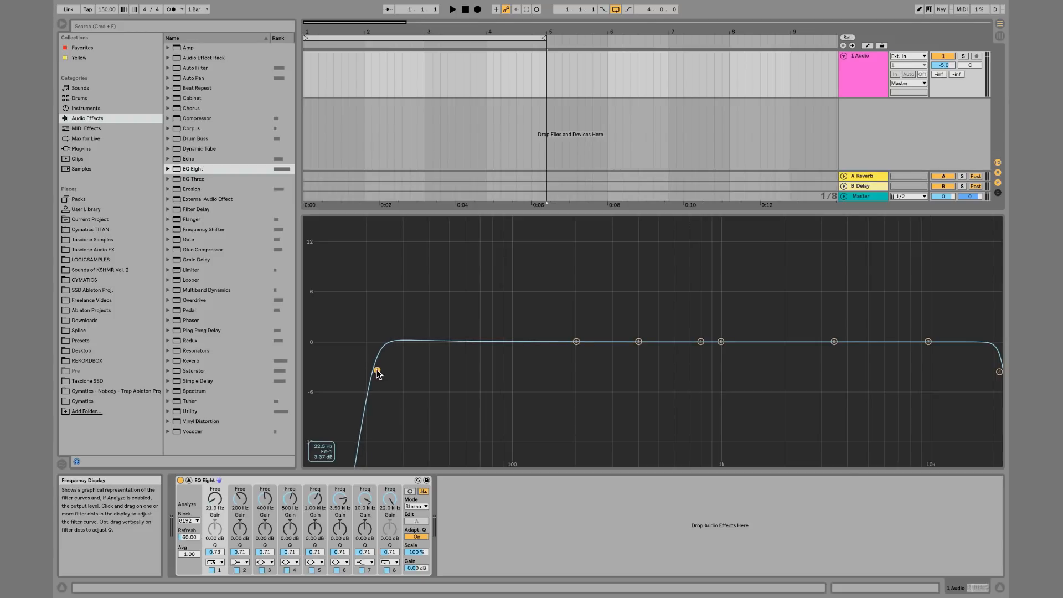
double_click(463, 389)
click(308, 481)
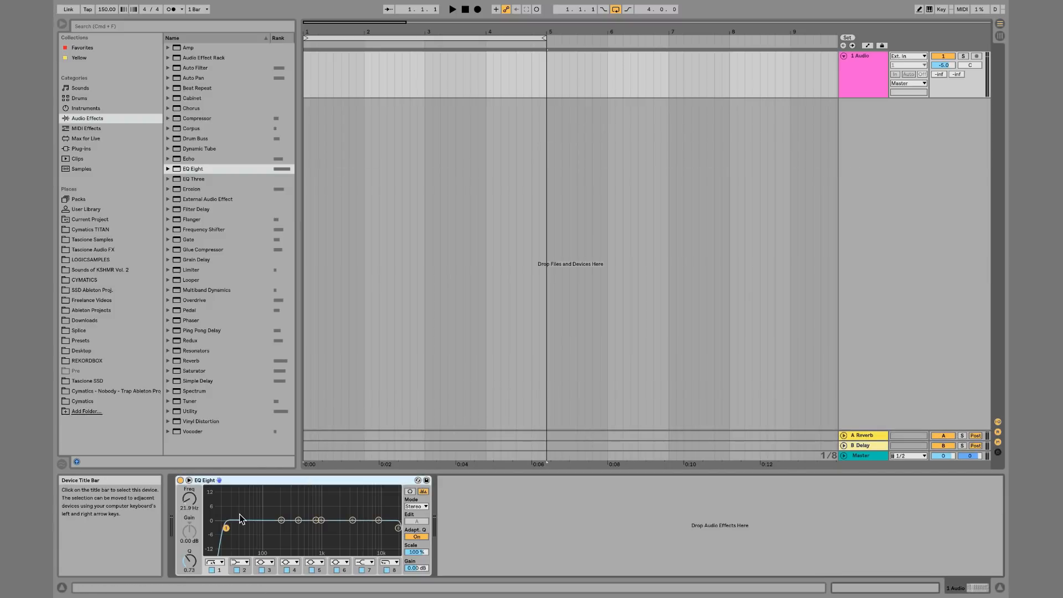
drag(226, 529, 228, 531)
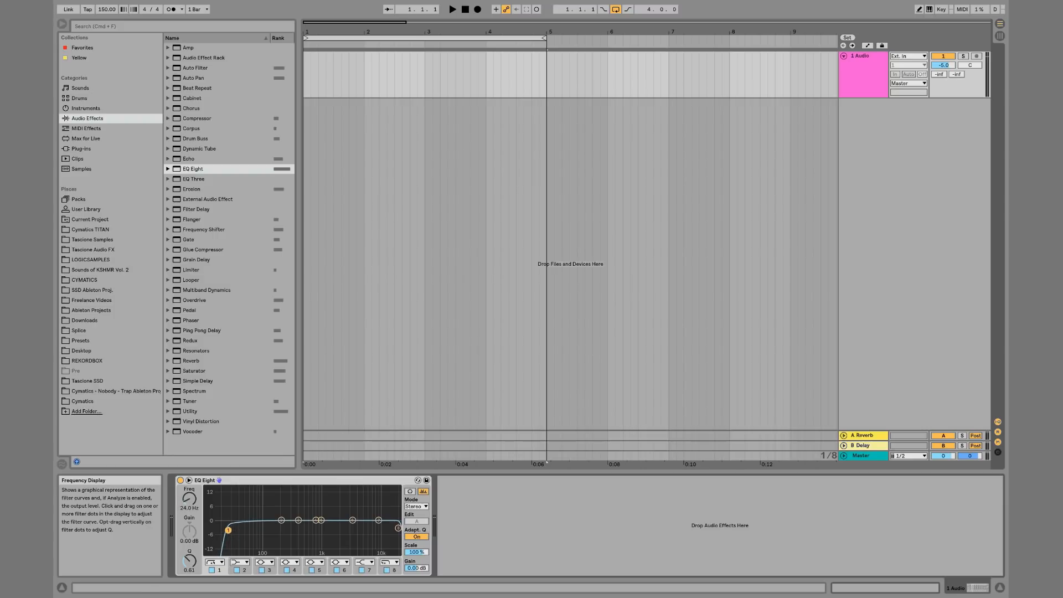
Replace EQ Eight on the audio track with a Utility device
click(264, 479)
key(Delete)
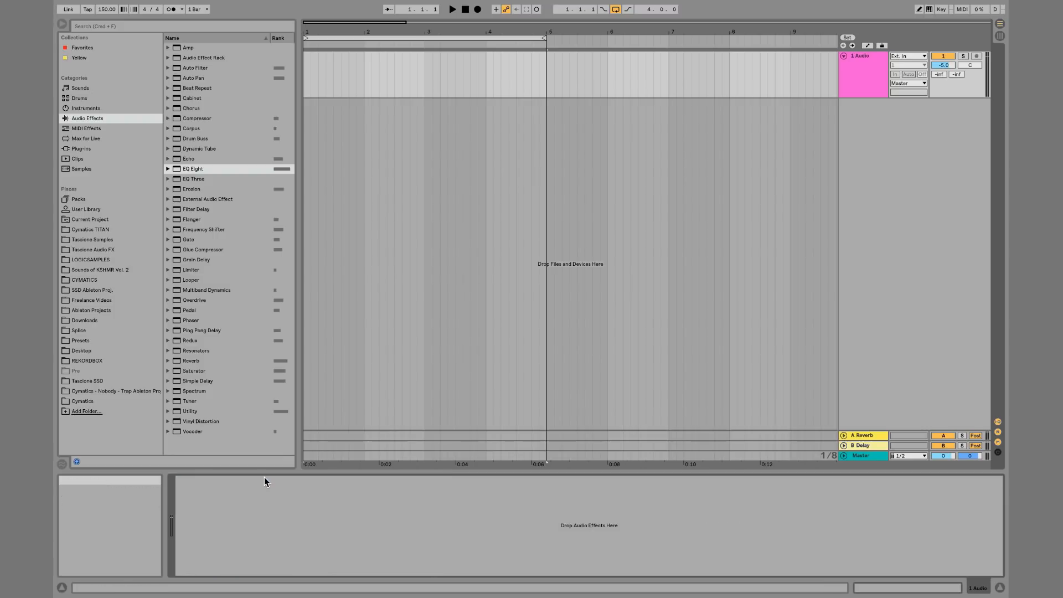
double_click(190, 411)
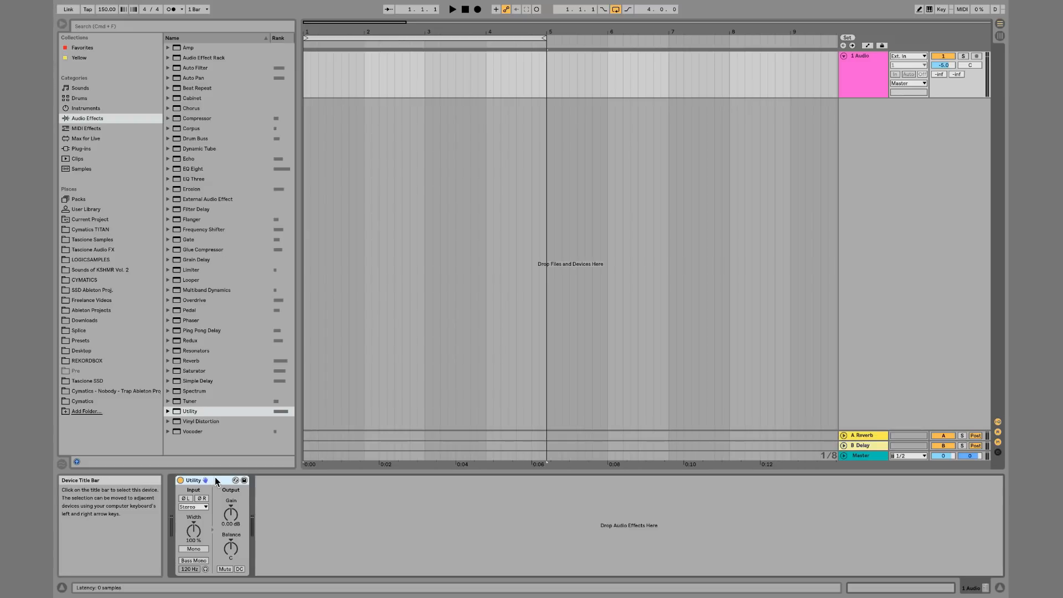
Sweep Utility's output gain down to -inf dB and set it back to 0 dB
click(231, 517)
drag(231, 518, 231, 570)
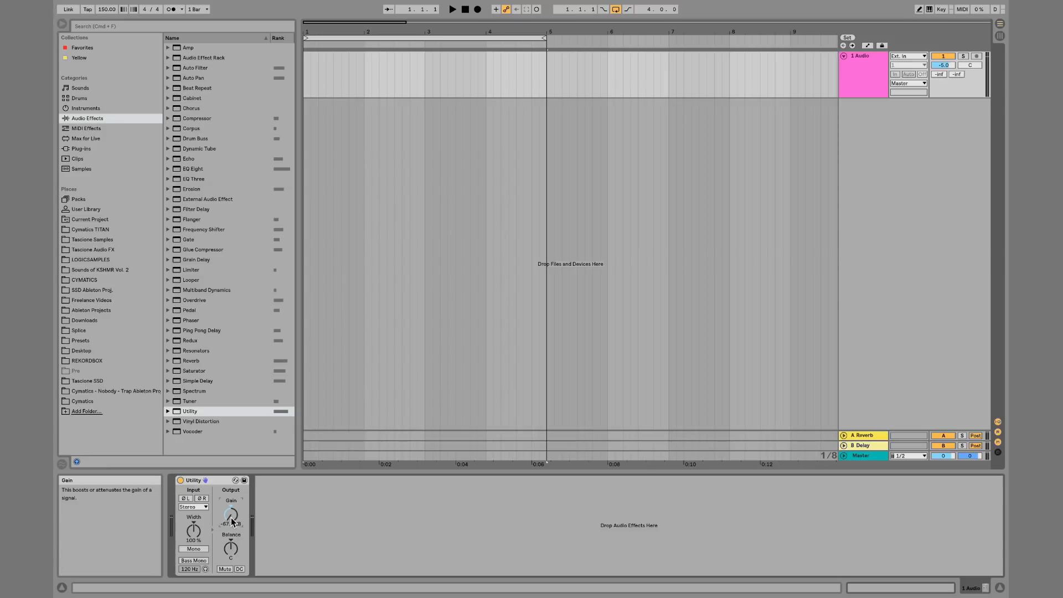
drag(231, 518, 231, 538)
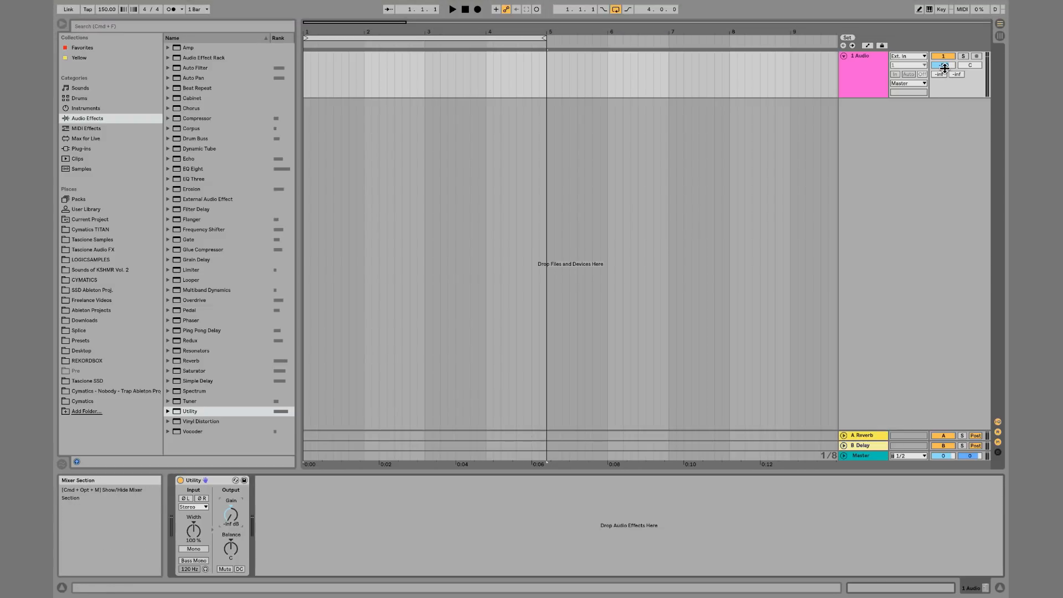
drag(944, 67, 947, 71)
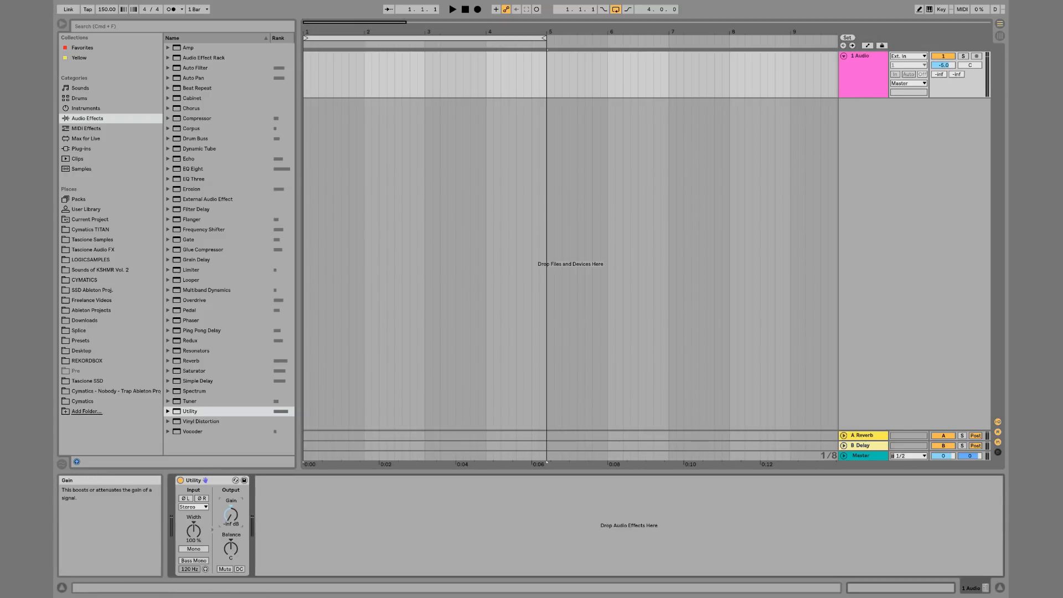
drag(231, 515, 231, 479)
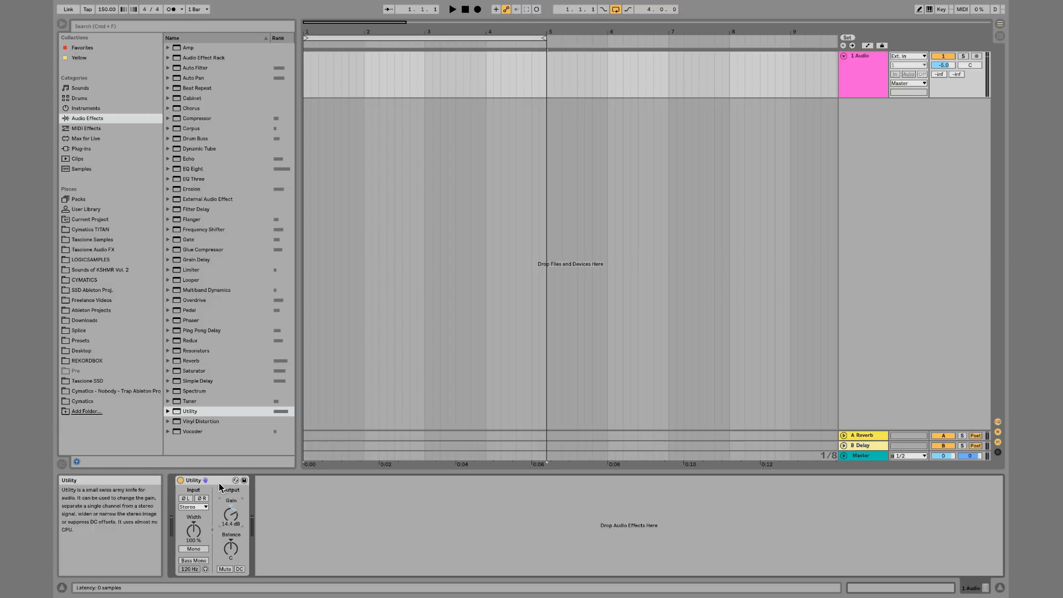
click(230, 514)
text(0)
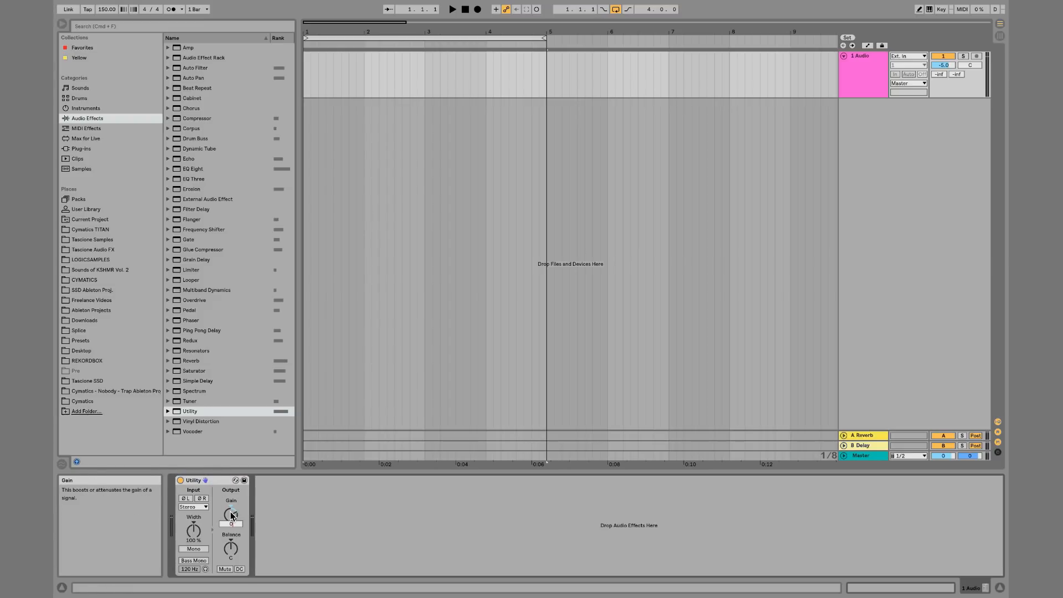
Group Utility into an Audio Effect Rack and map the chain volume to the first macro
key(super+g)
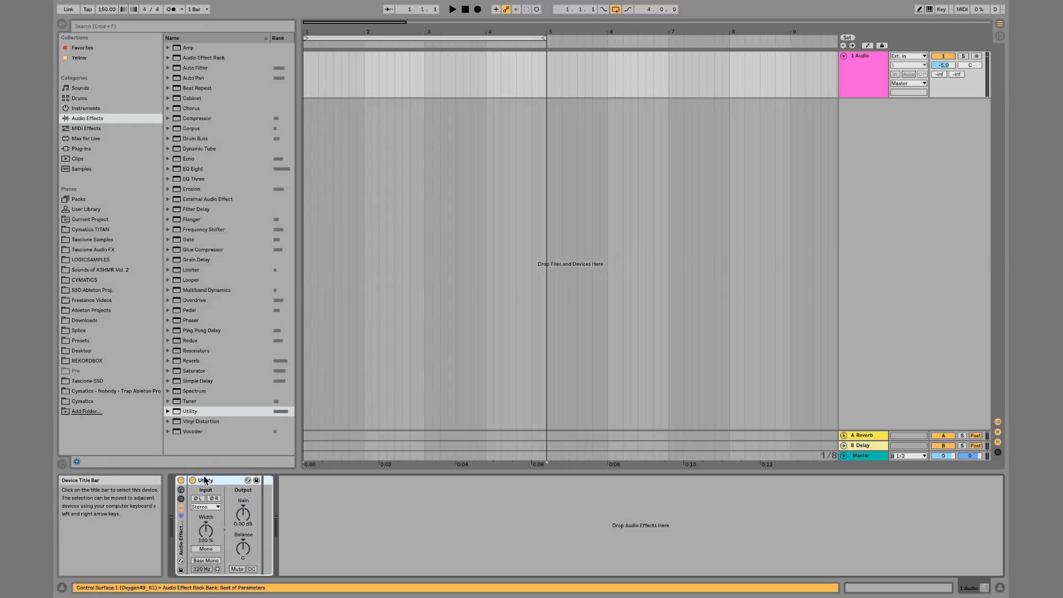
click(181, 498)
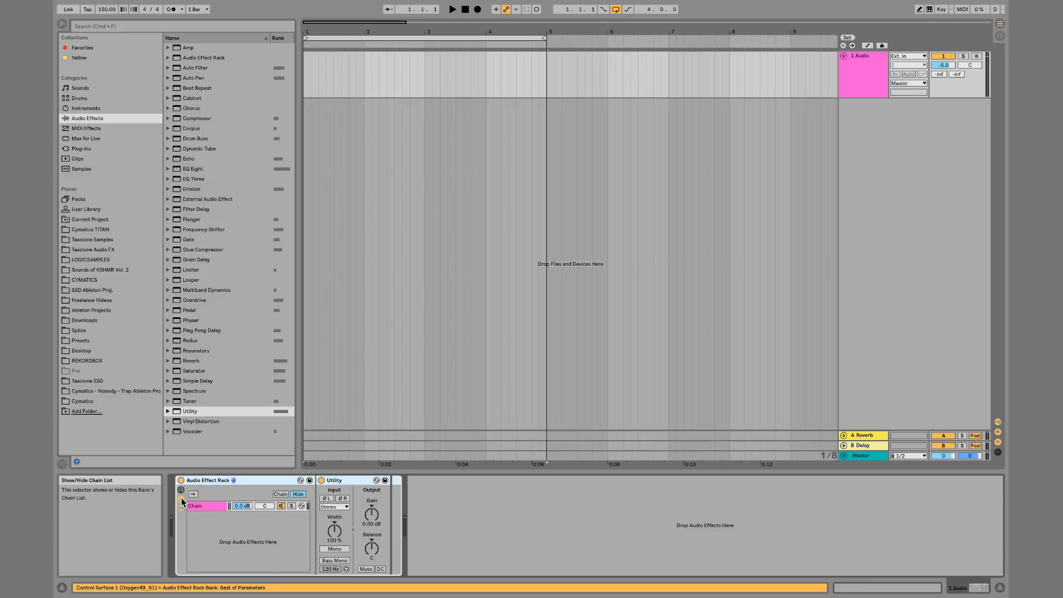
right_click(240, 504)
click(265, 445)
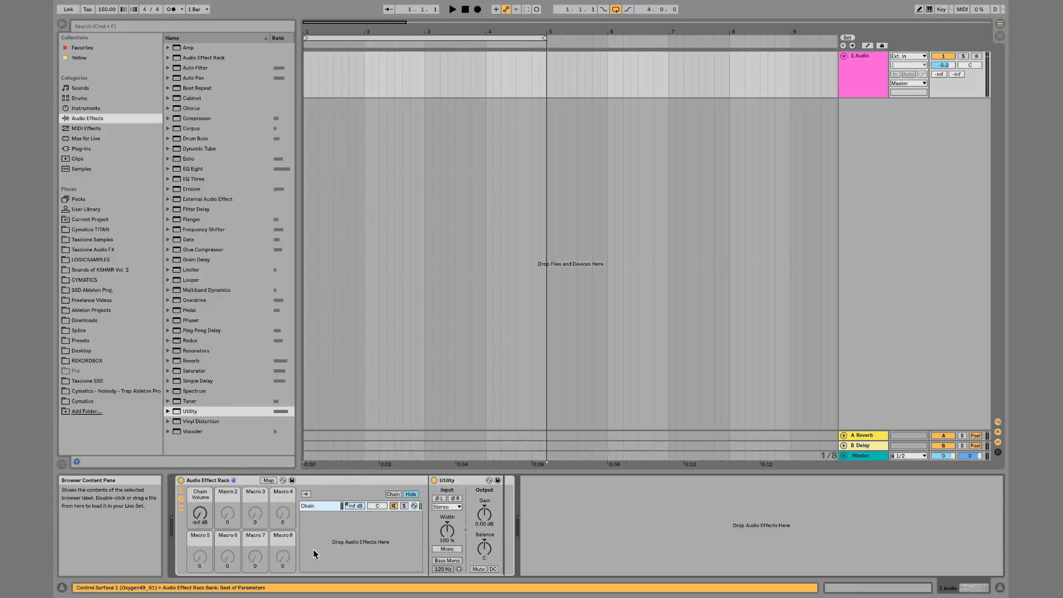
Set the Chain Volume macro mapping's maximum to 0.0 dB and turn the macro down
click(269, 480)
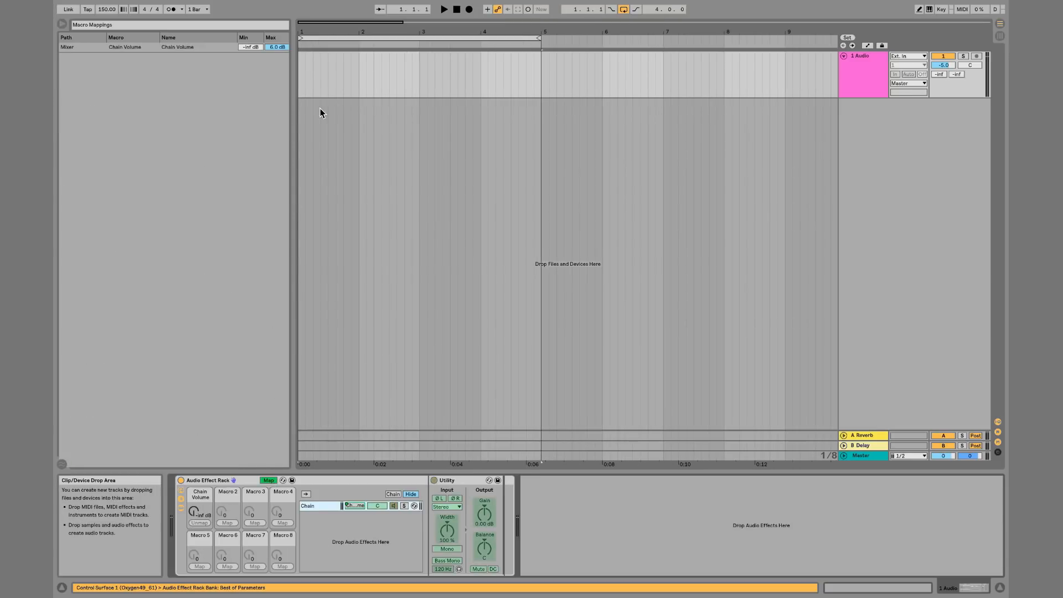
click(277, 46)
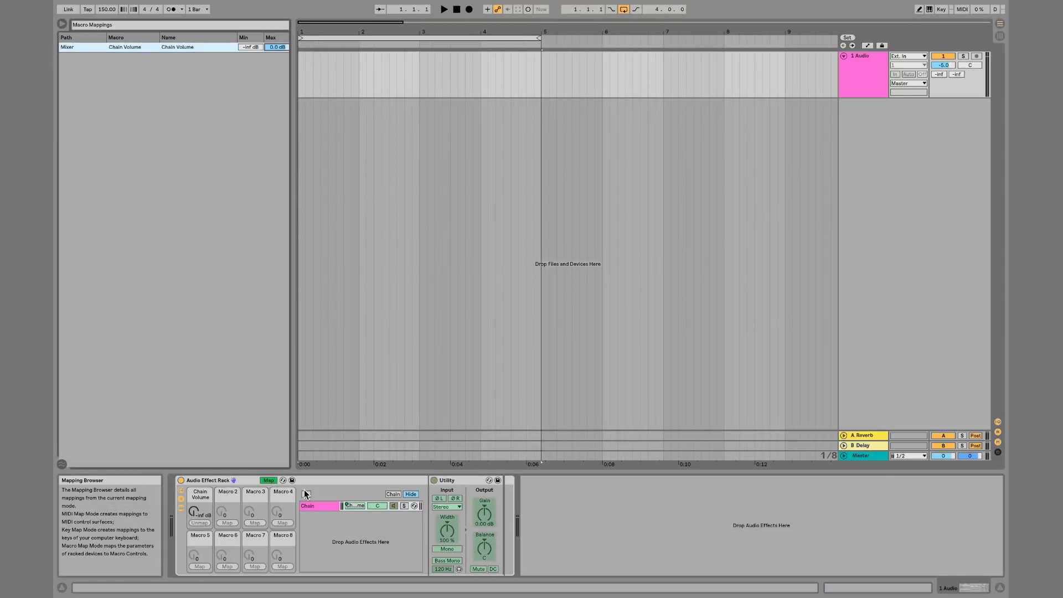
click(268, 480)
mouse_move(200, 515)
mouse_down()
mouse_move(200, 487)
mouse_move(200, 514)
mouse_up()
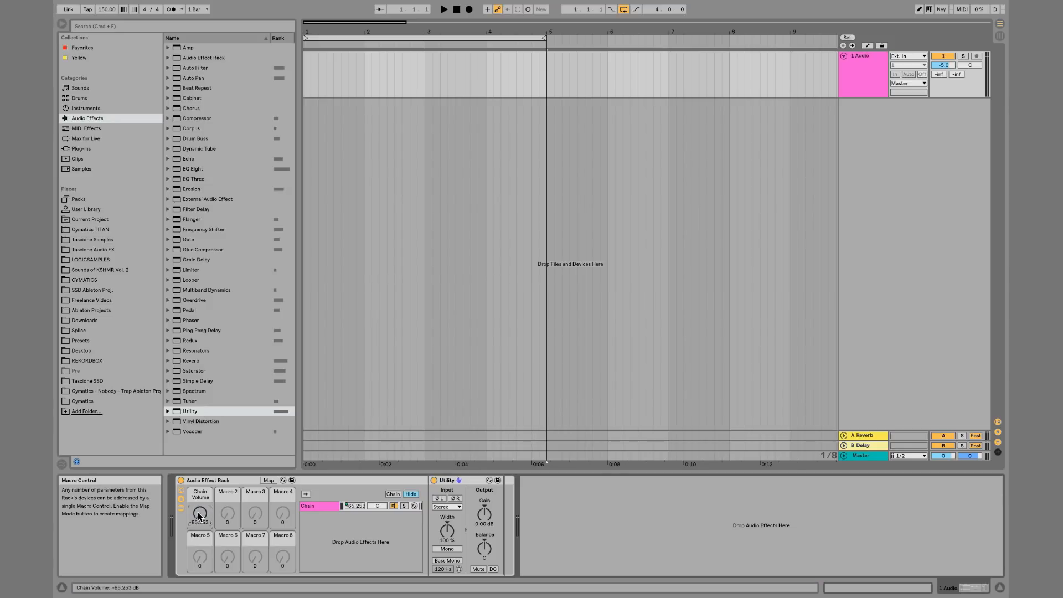
Replace the Audio Effect Rack with a fresh Utility device
click(201, 481)
key(Delete)
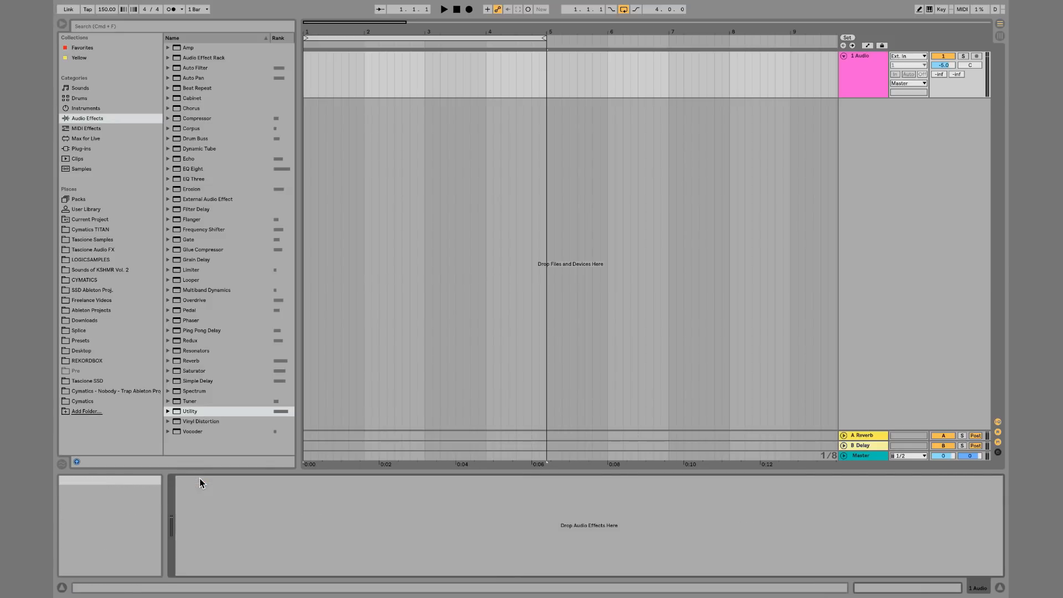
double_click(190, 411)
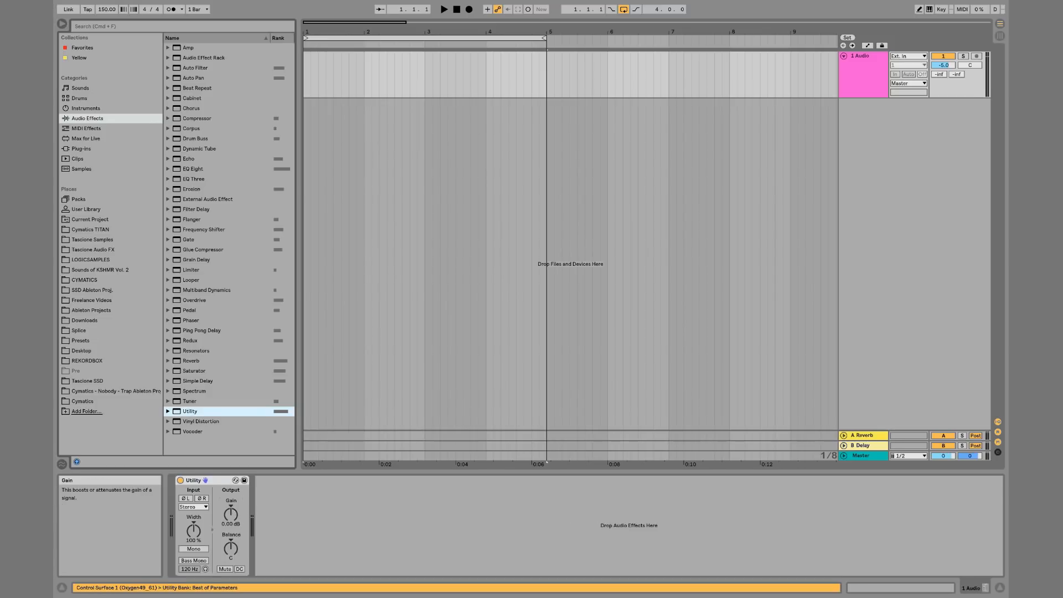
Drop Utility's gain to -inf dB and reset it to its default
drag(239, 515, 239, 565)
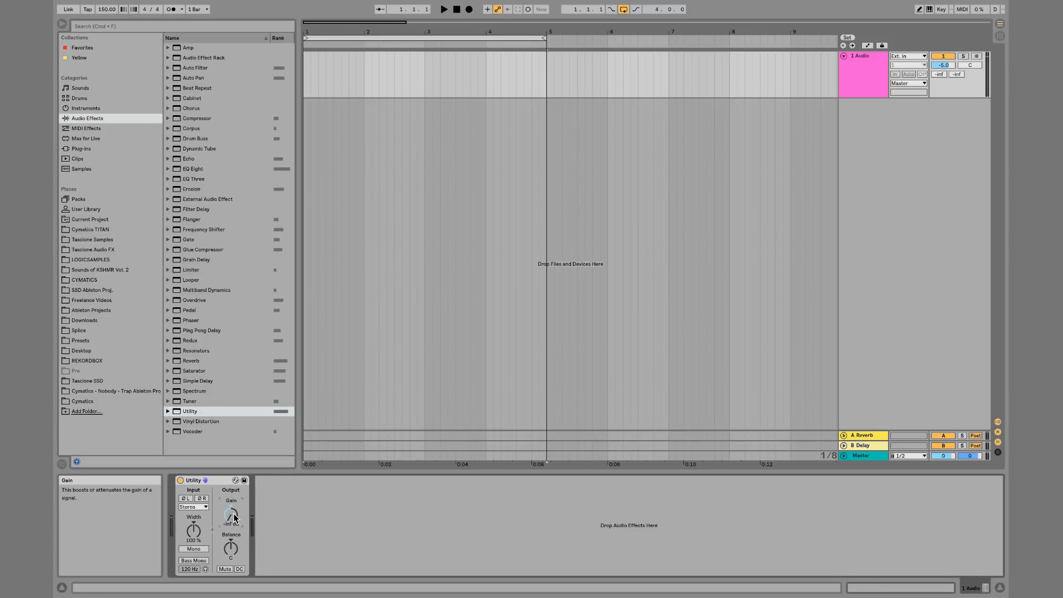
key(Delete)
Try Mono and the stereo width on Utility, then enable Bass Mono
click(195, 548)
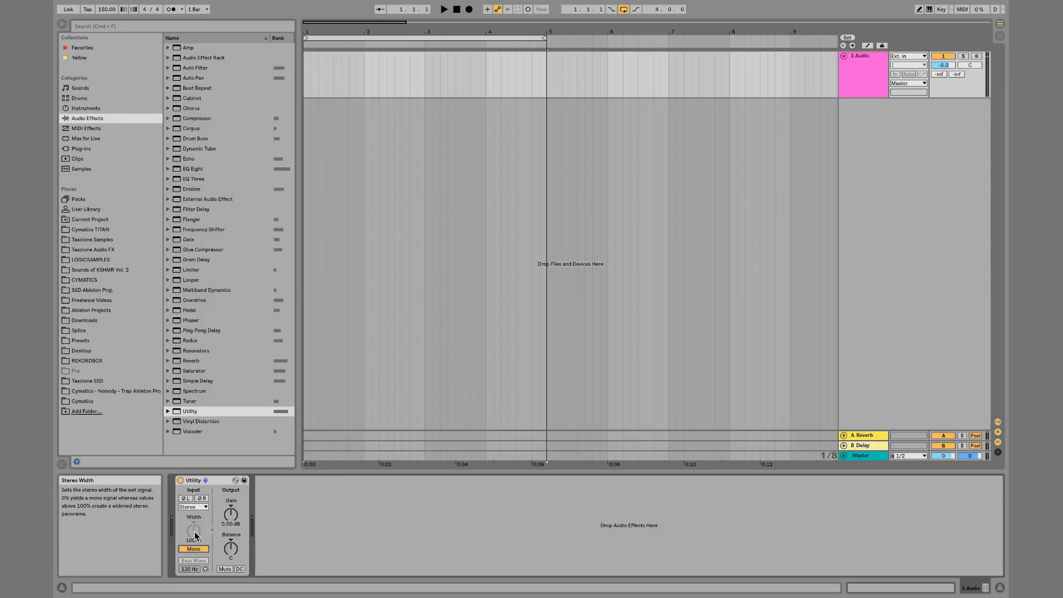
drag(195, 532, 194, 553)
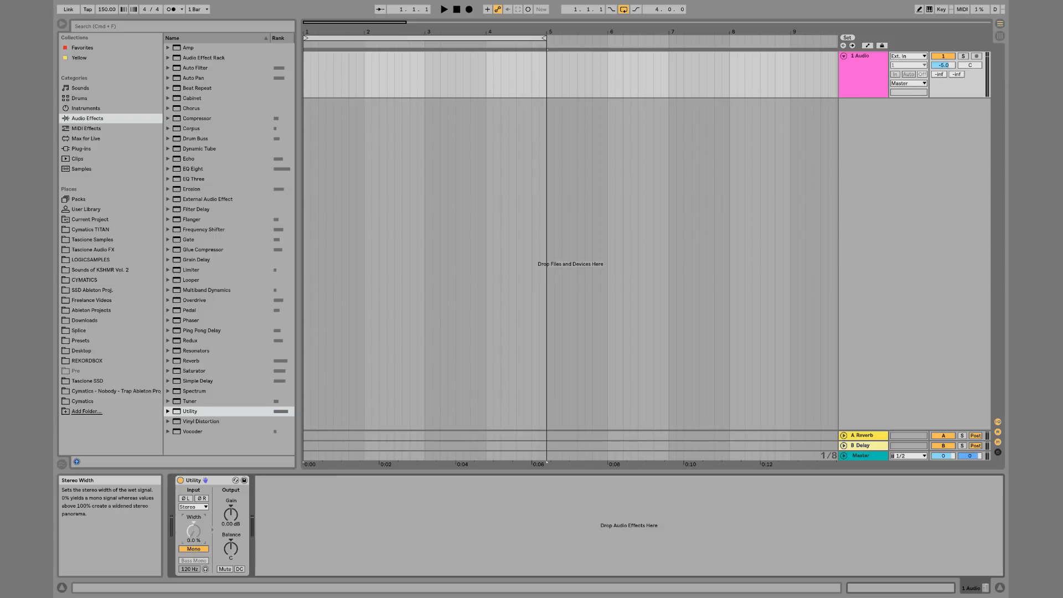
double_click(198, 542)
click(198, 548)
click(198, 549)
click(198, 548)
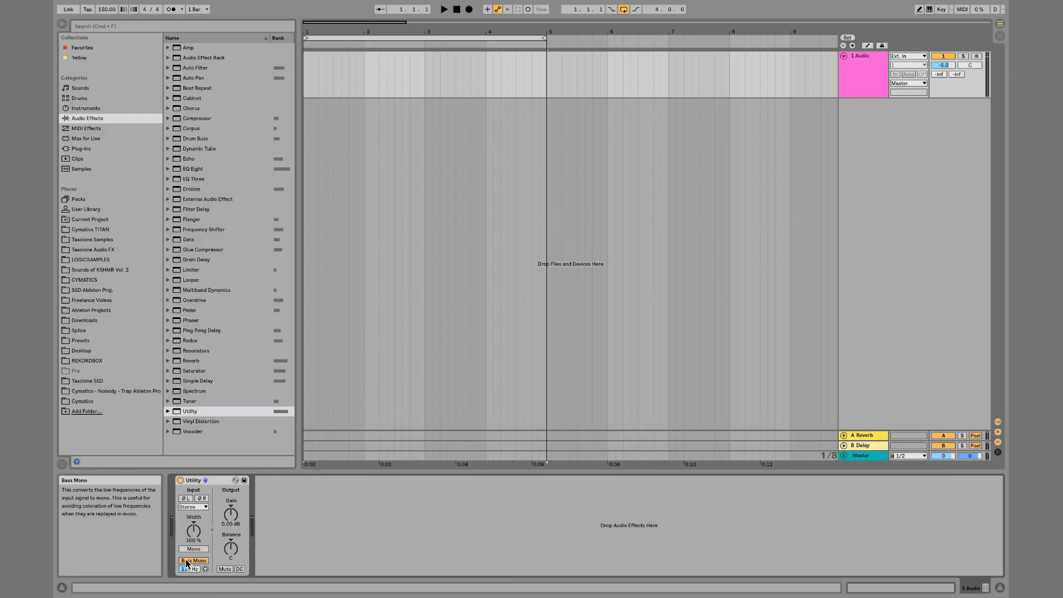
Delete the Utility device and open the Instruments category in the browser
click(209, 482)
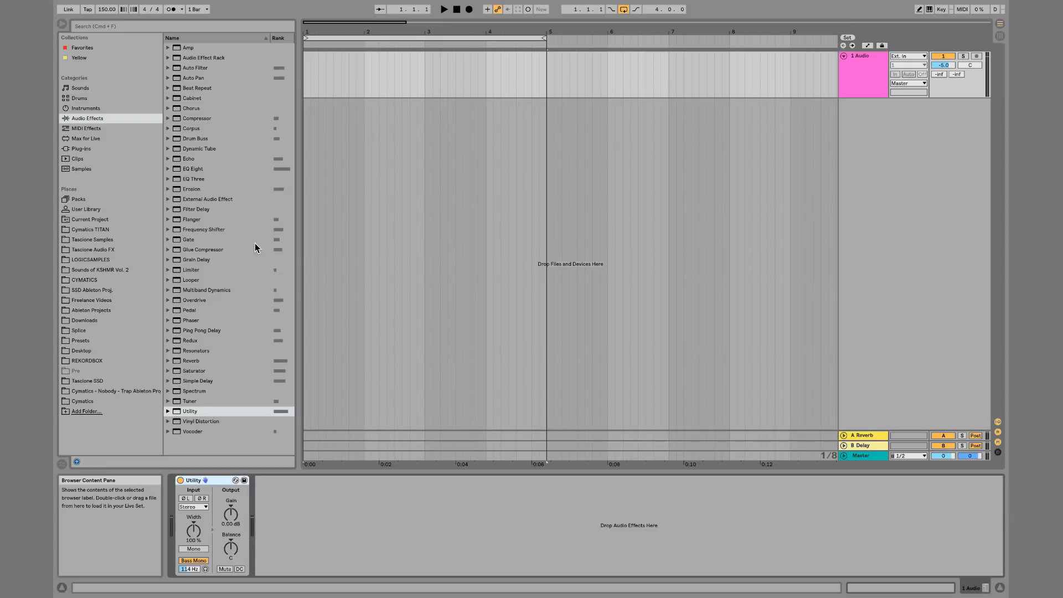
click(96, 108)
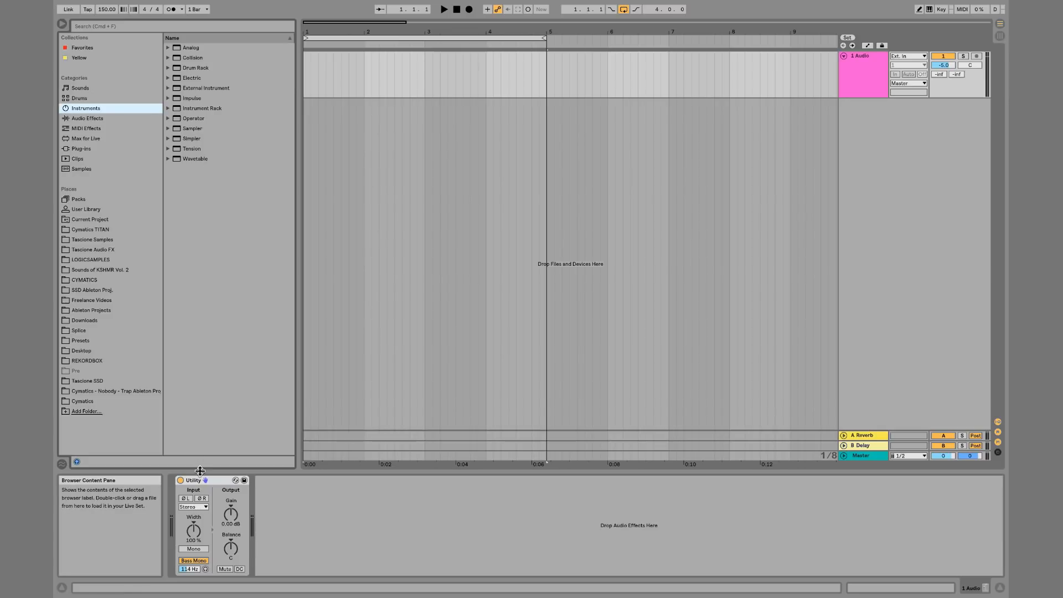
key(Delete)
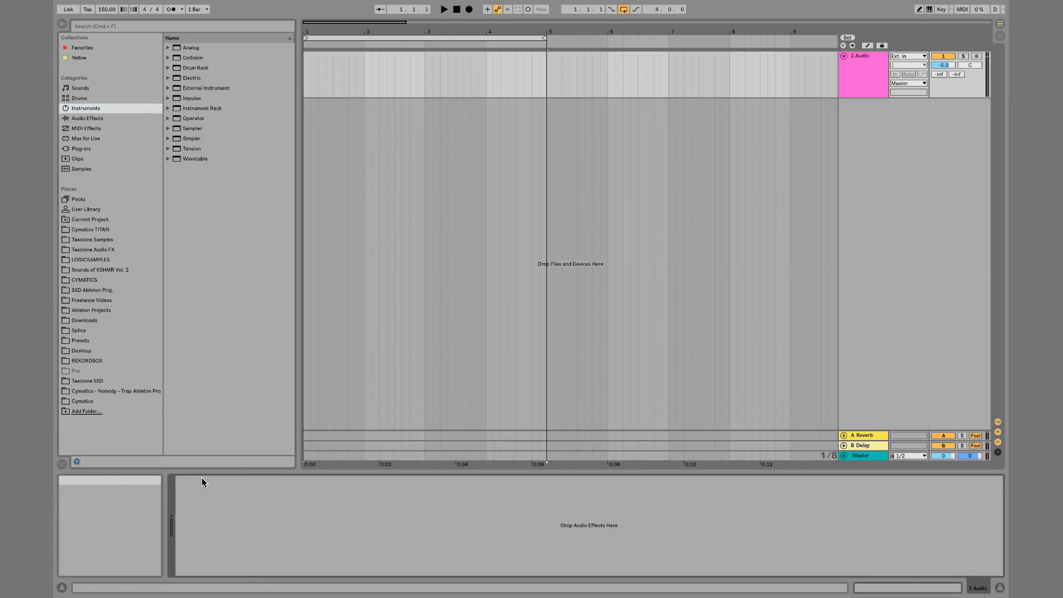
Add a MIDI track and load the Wavetable instrument onto it in place of Sampler
click(845, 90)
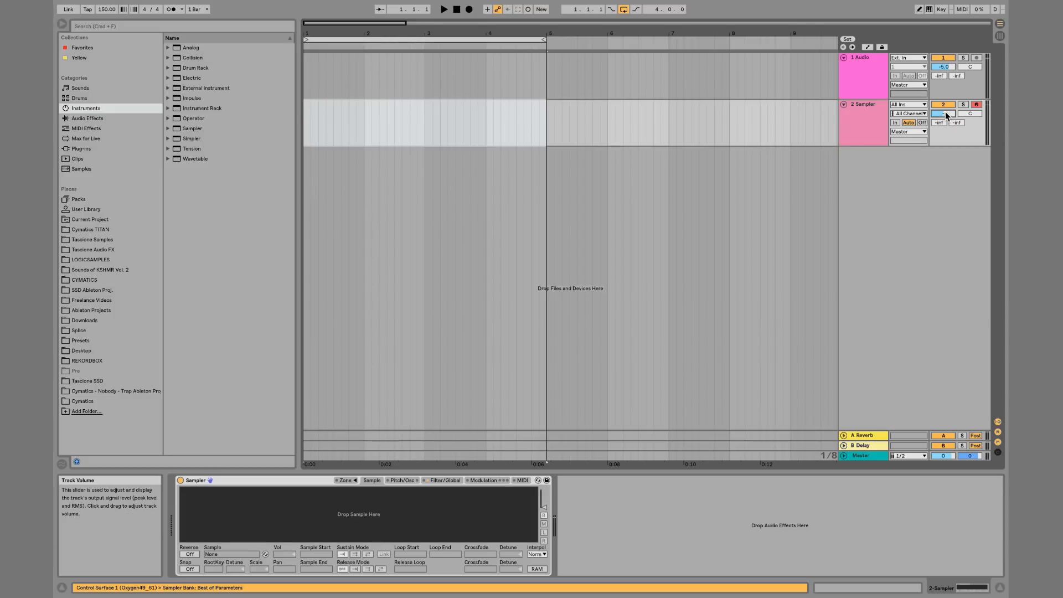
click(876, 117)
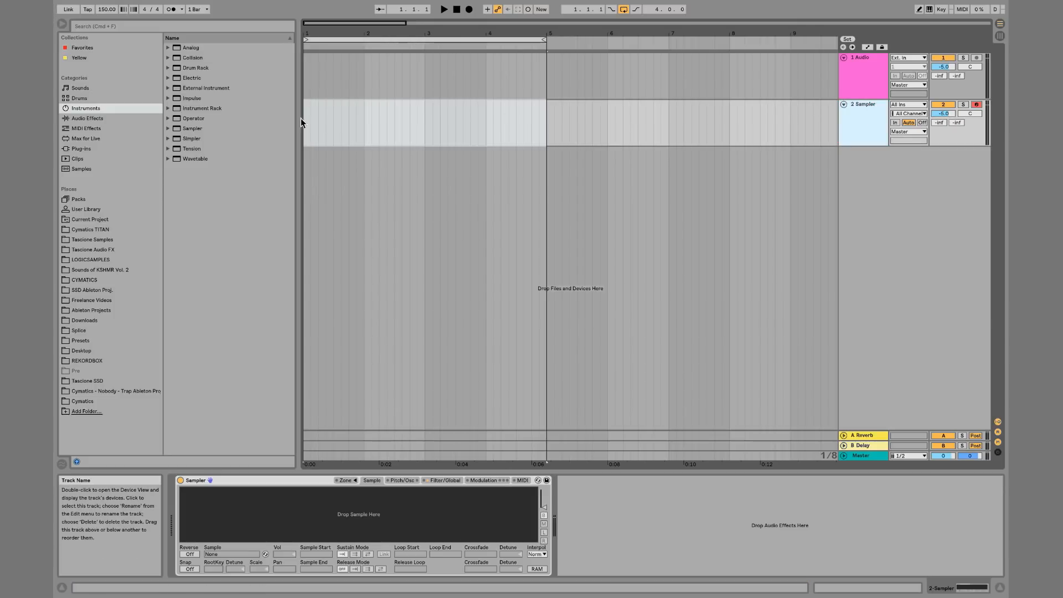
double_click(221, 159)
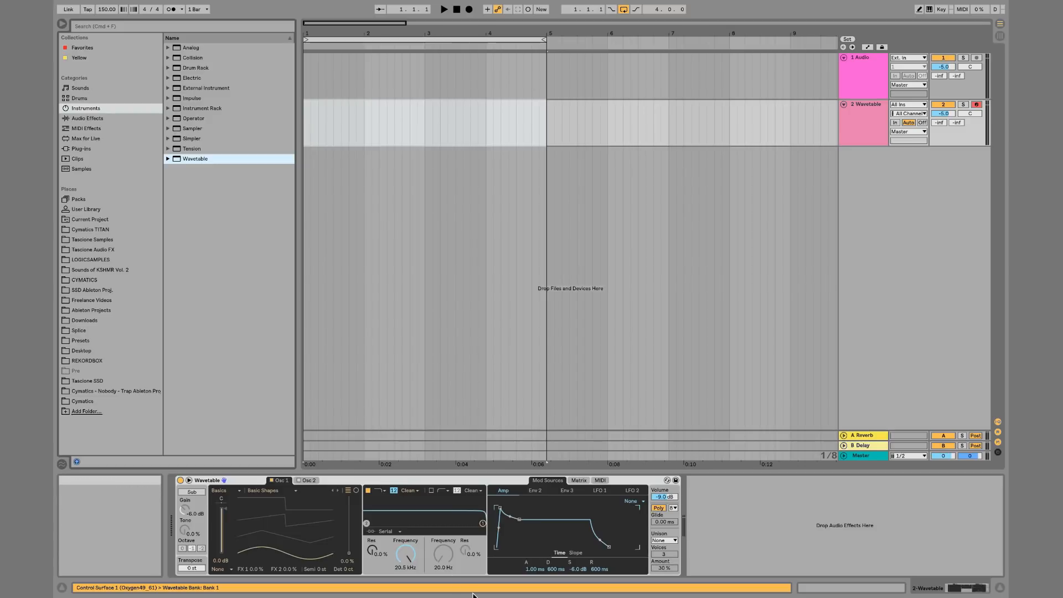
click(256, 483)
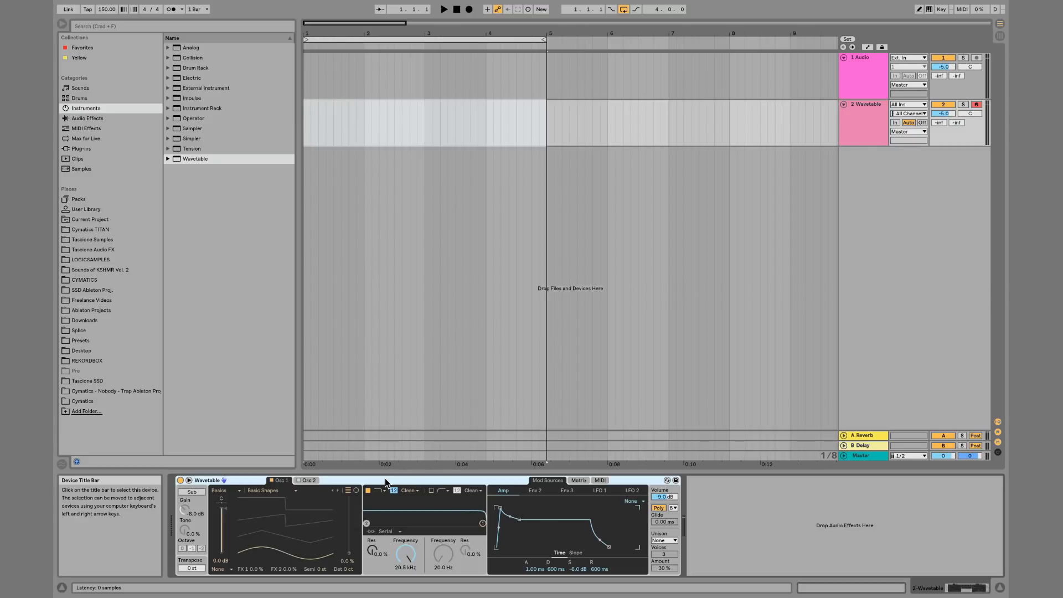
Browse oscillator 1's wavetables, choose Beating 2, and set its wave position to about 36%
click(293, 492)
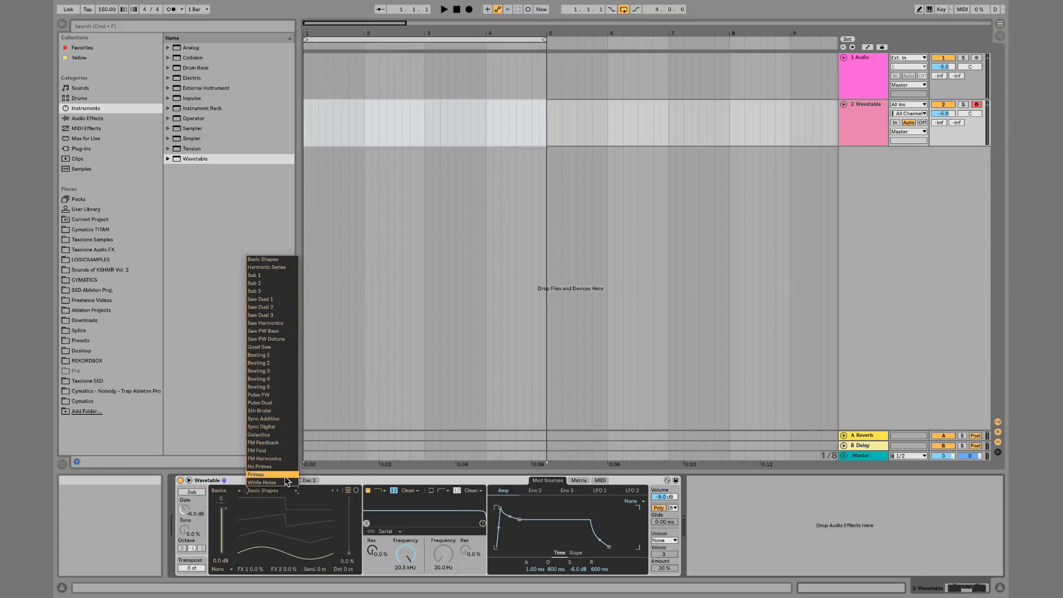
click(279, 268)
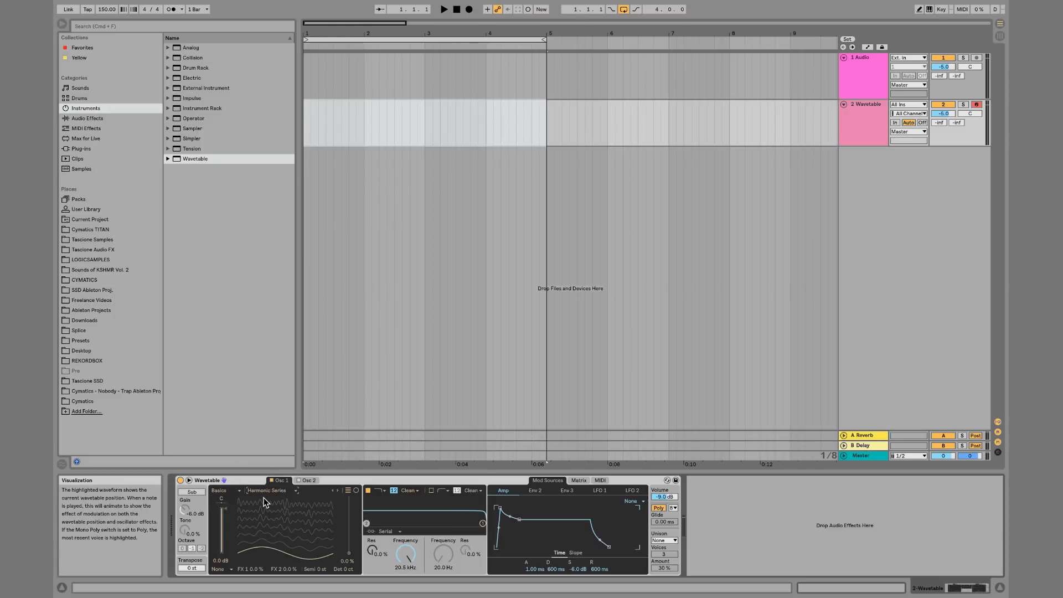
click(338, 490)
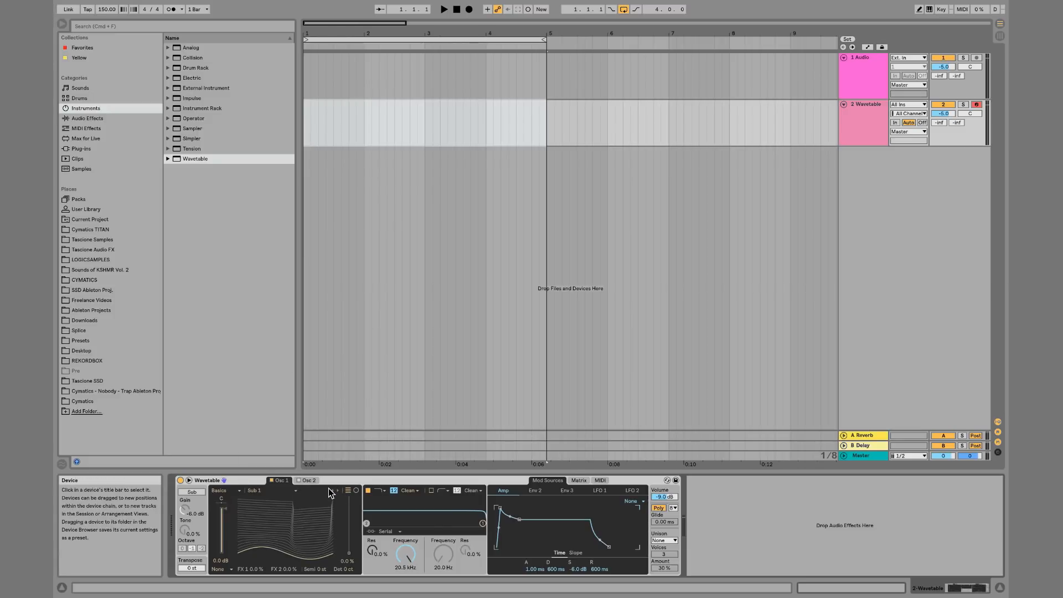
click(330, 490)
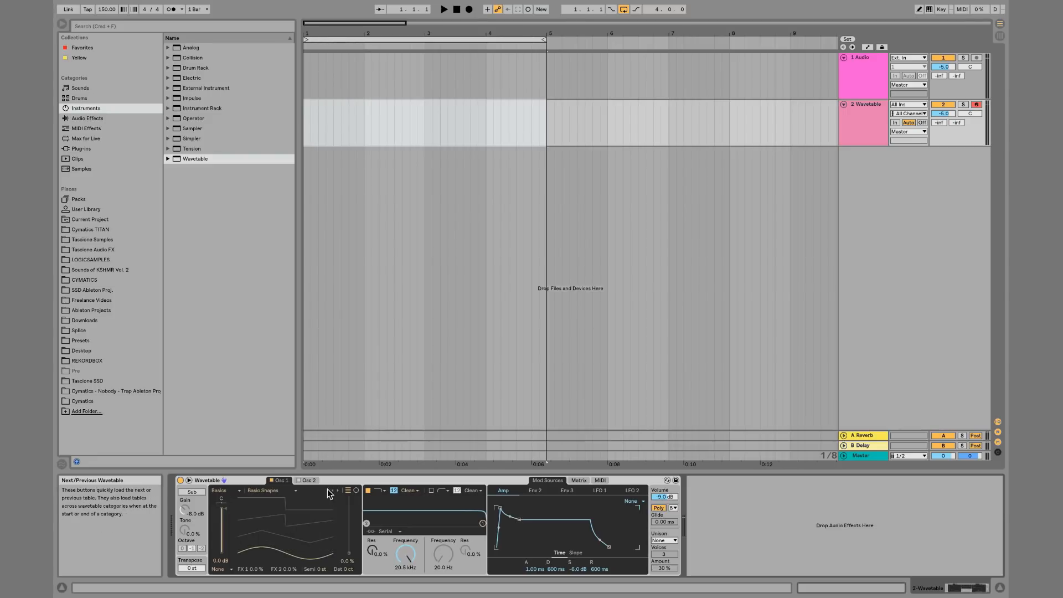
click(272, 490)
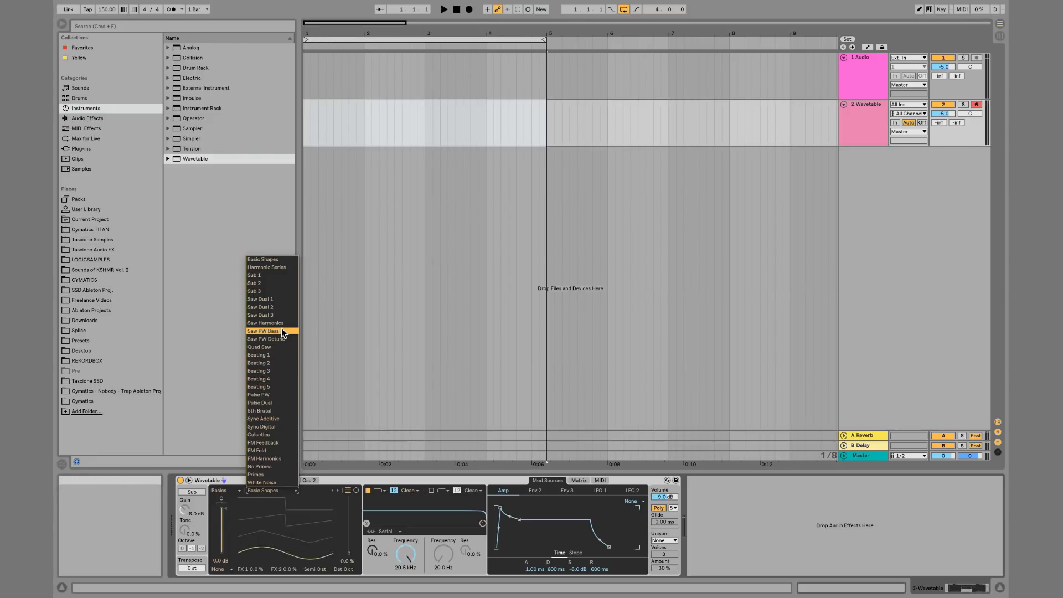
click(274, 362)
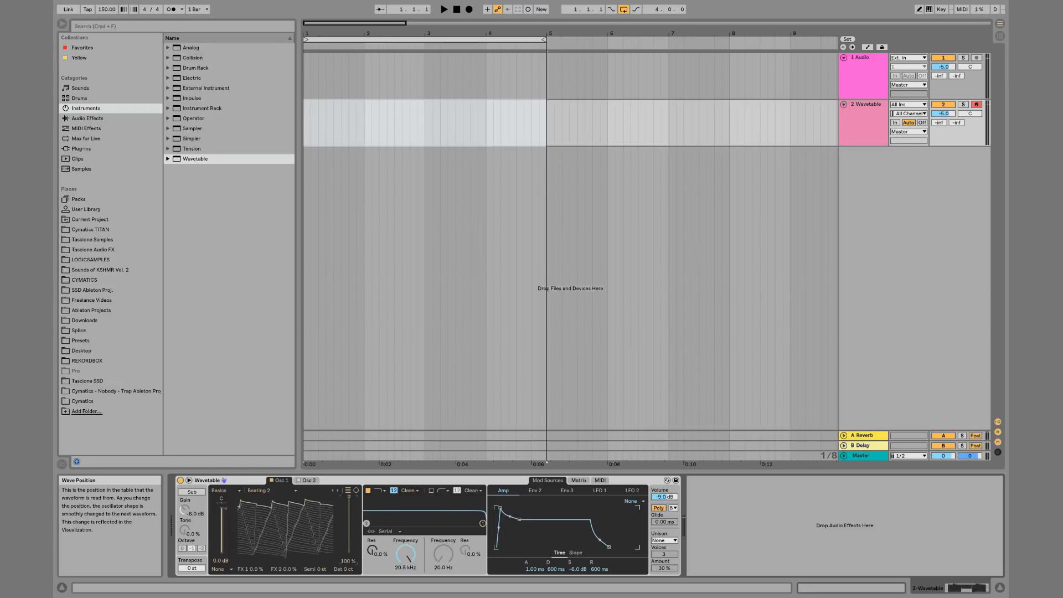
drag(348, 497, 349, 533)
Search the browser for "midi" and drag a Cymatics TITAN chord MIDI file onto the Wavetable track
click(307, 117)
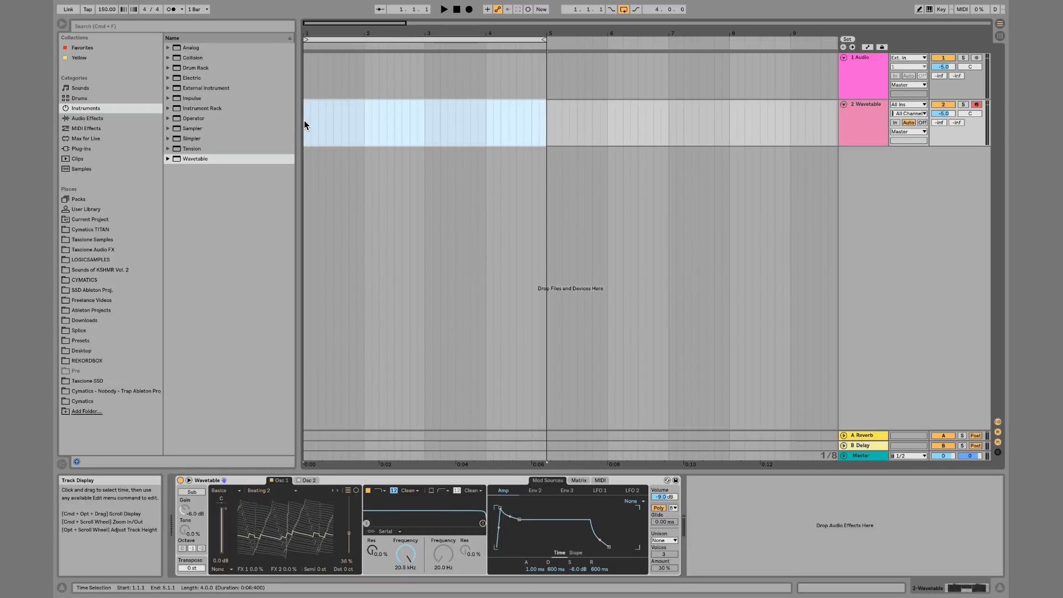
drag(304, 121, 545, 121)
click(121, 25)
text(midi)
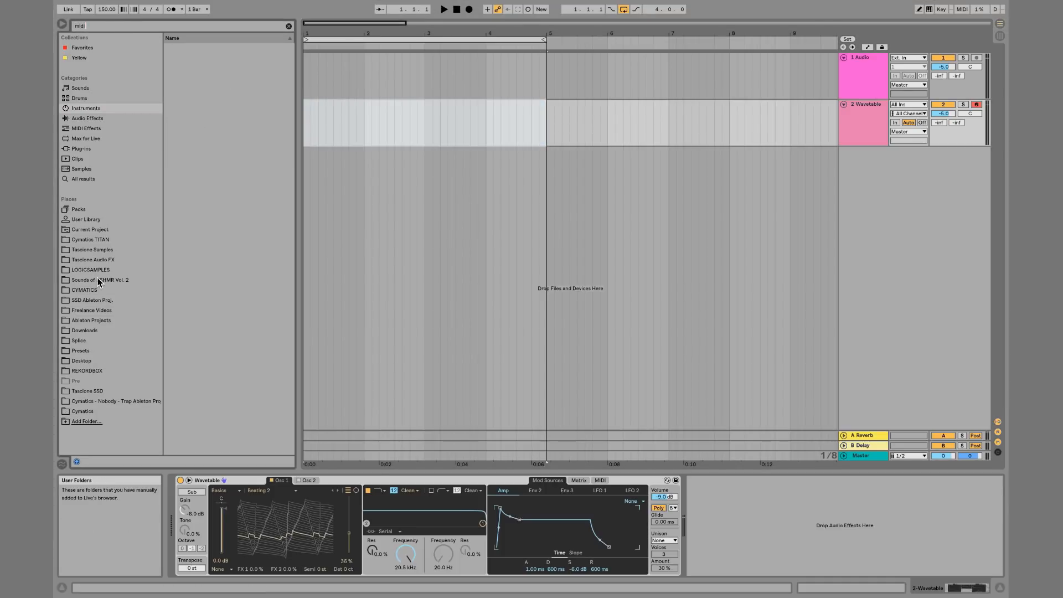
click(98, 289)
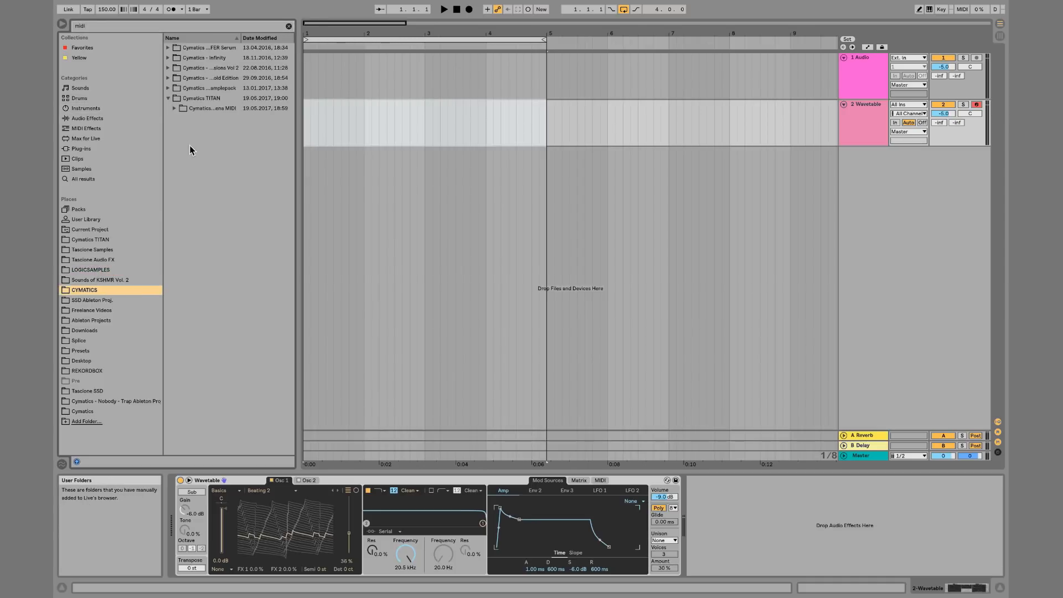
click(175, 108)
click(181, 129)
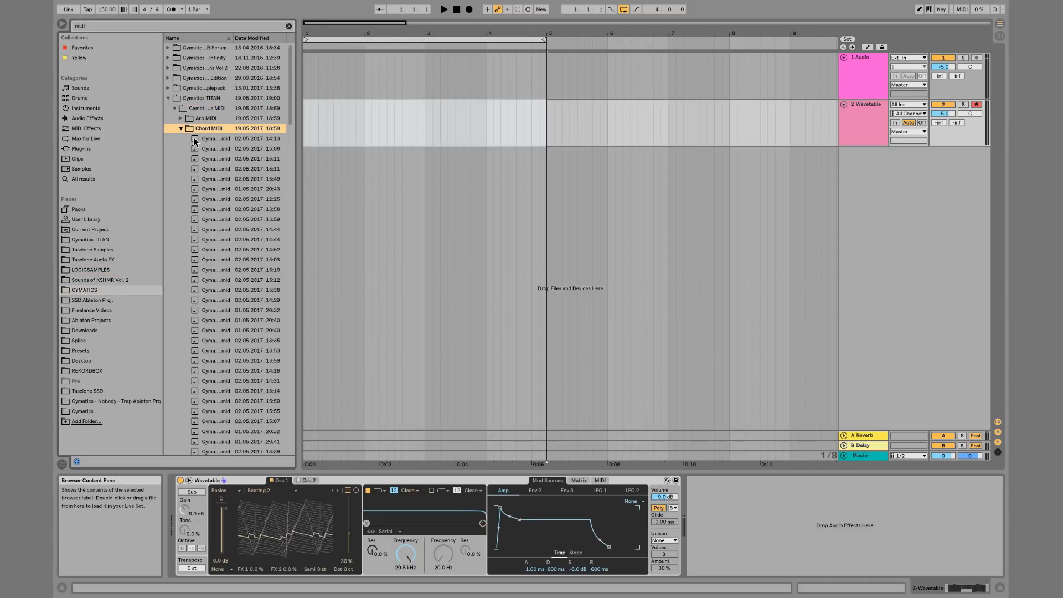
drag(213, 148, 248, 150)
drag(248, 158, 305, 118)
Extend the loop to bar 9 and audition the clip while lowering the wave position to about 64%
key(space)
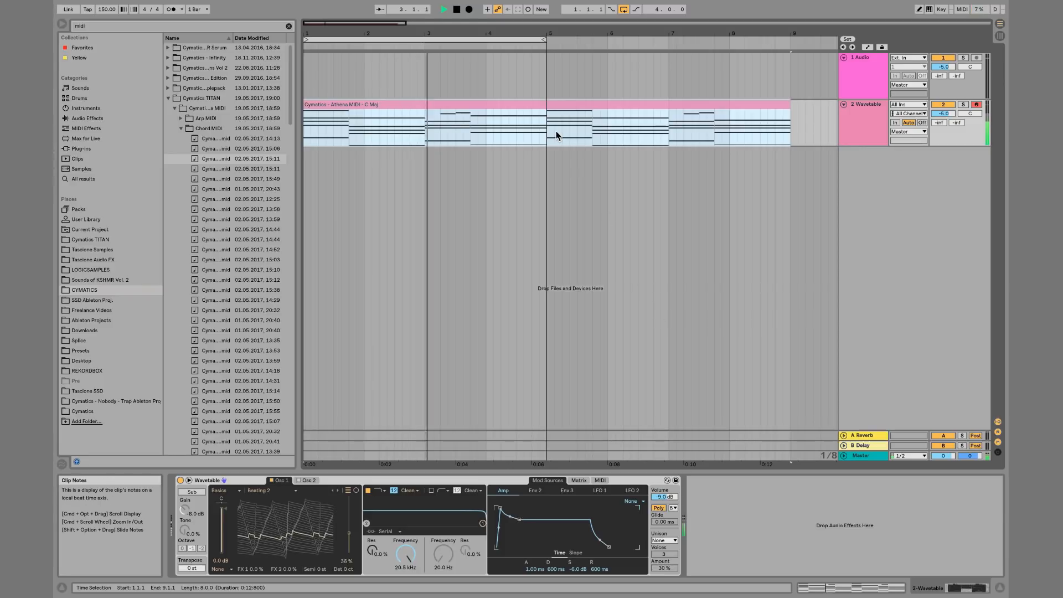
drag(547, 40, 791, 55)
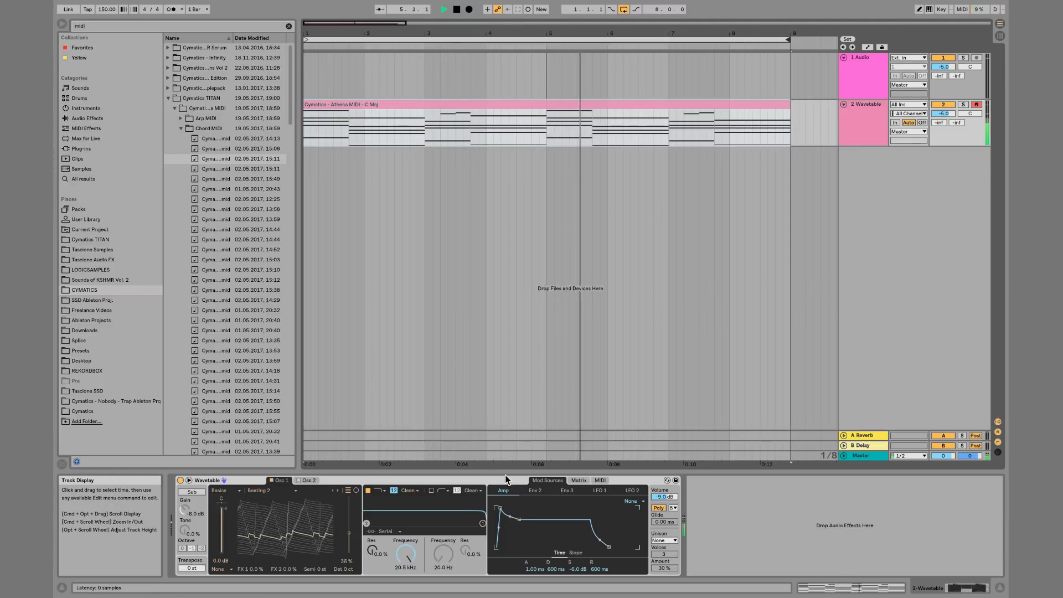
mouse_move(349, 533)
mouse_down()
mouse_move(349, 507)
mouse_move(349, 553)
mouse_up()
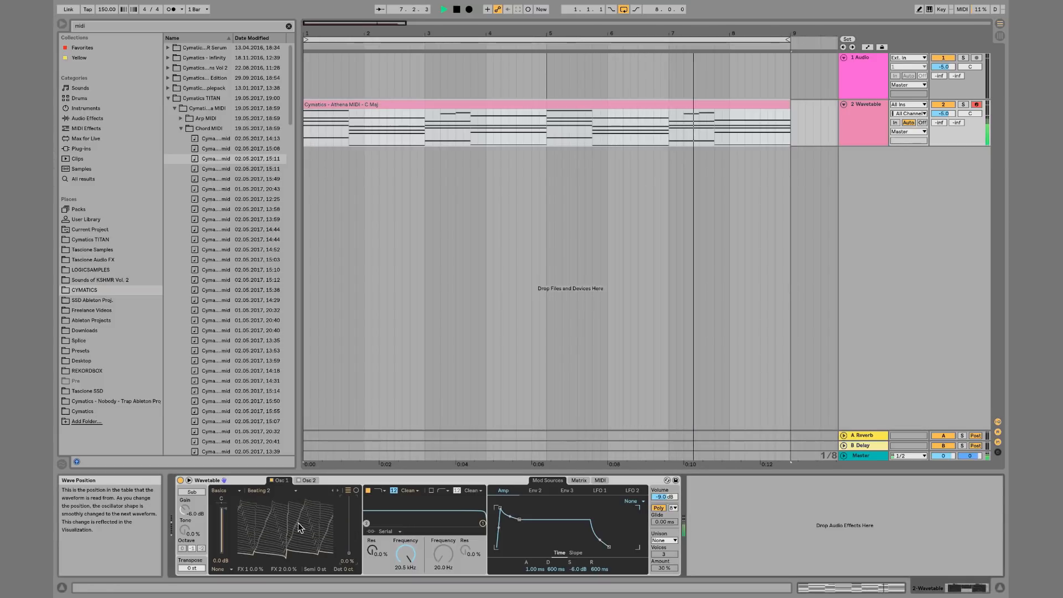
key(space)
Switch oscillator 1 to the Basic Shapes wavetable and audition it while adjusting wave position and detune
click(294, 491)
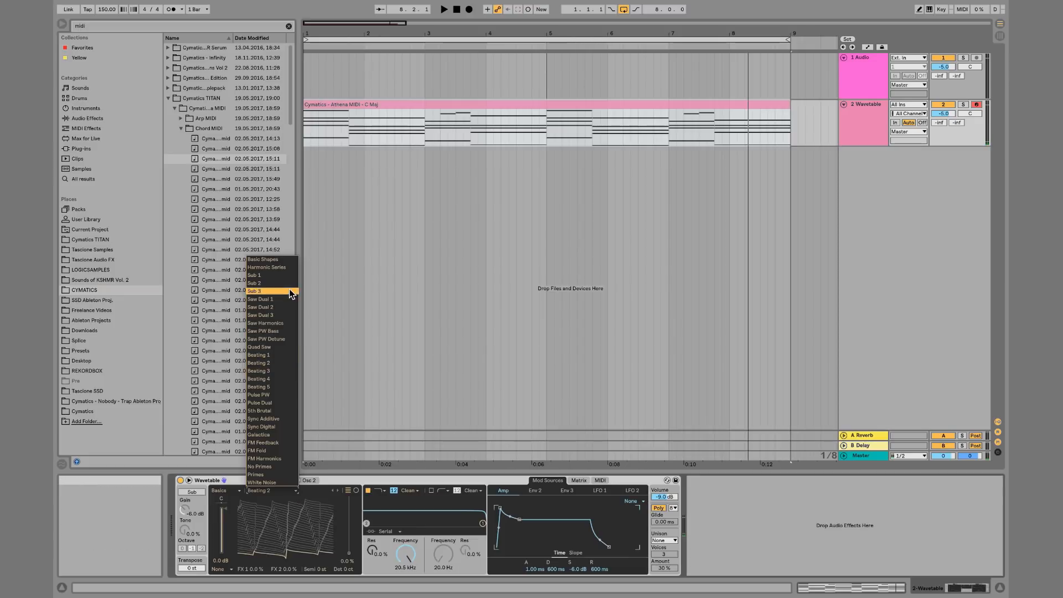
click(281, 261)
key(space)
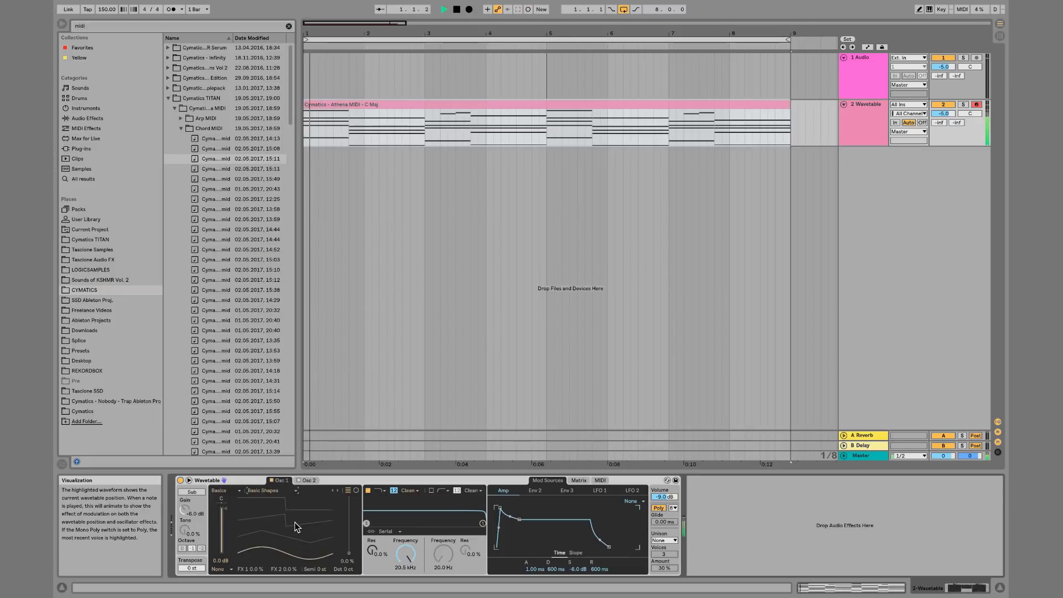
drag(295, 523, 294, 487)
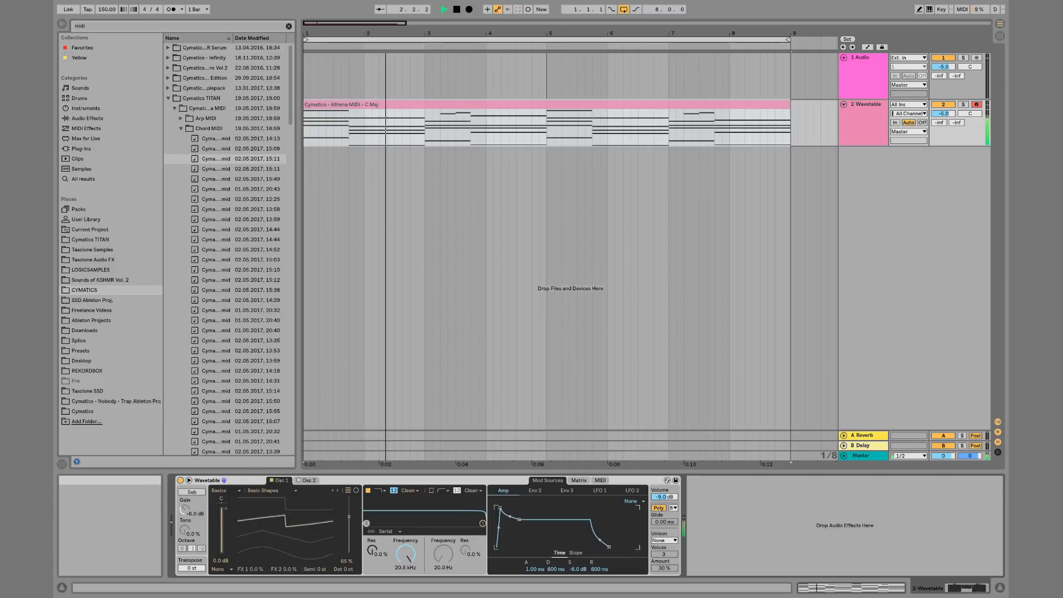
drag(349, 517, 349, 518)
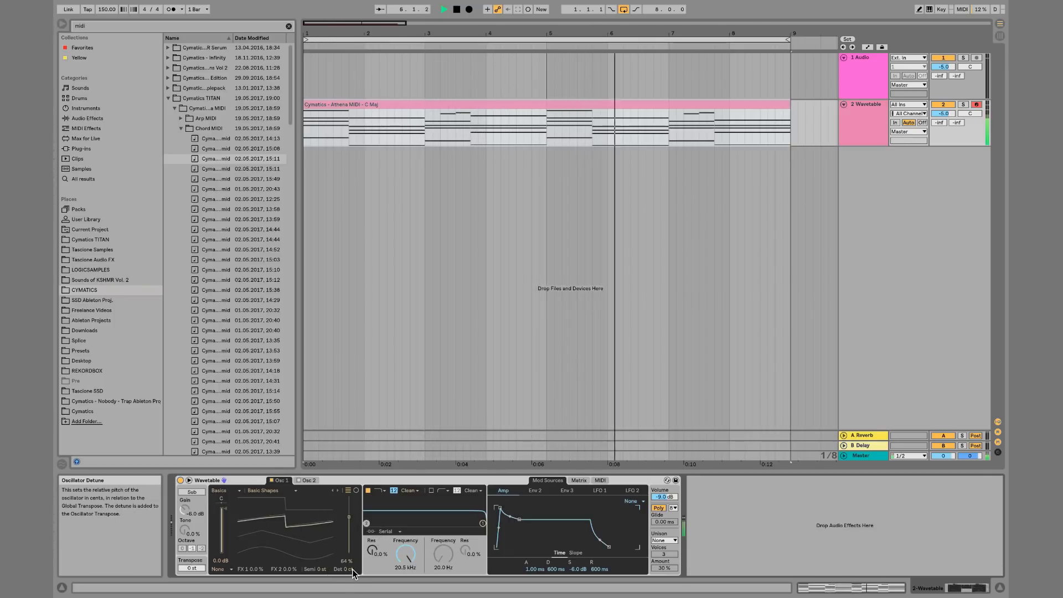
drag(352, 569, 350, 570)
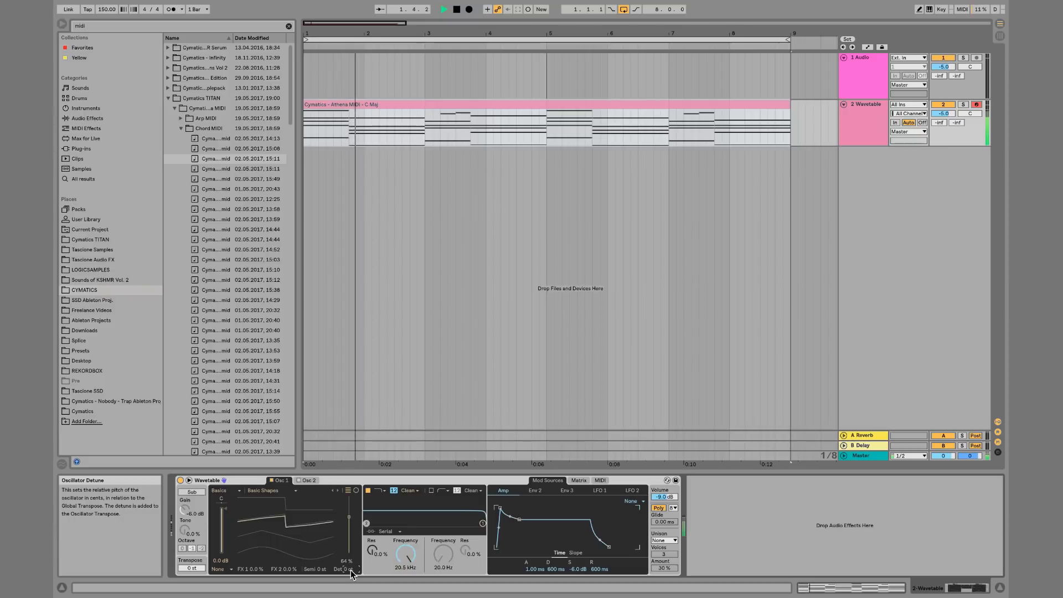
key(space)
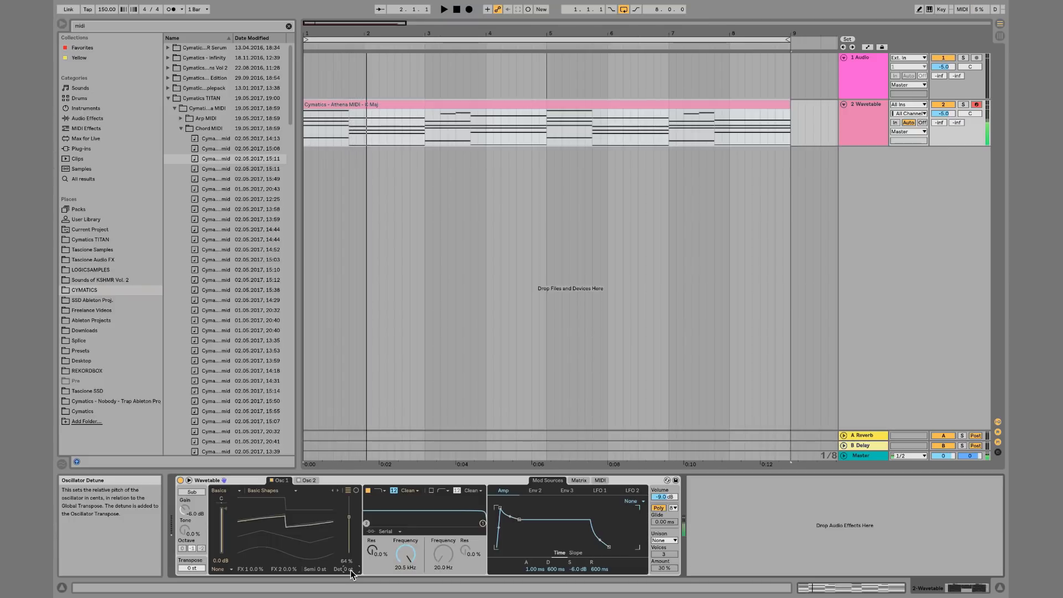
Toggle the oscillator display between polar and linear views while playing the clip
click(355, 492)
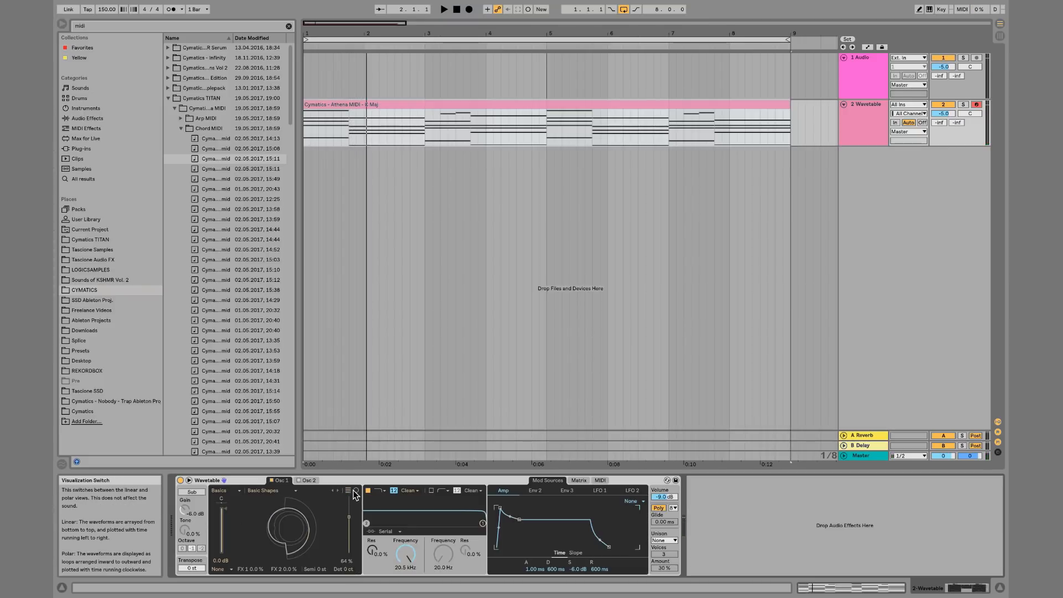
click(354, 491)
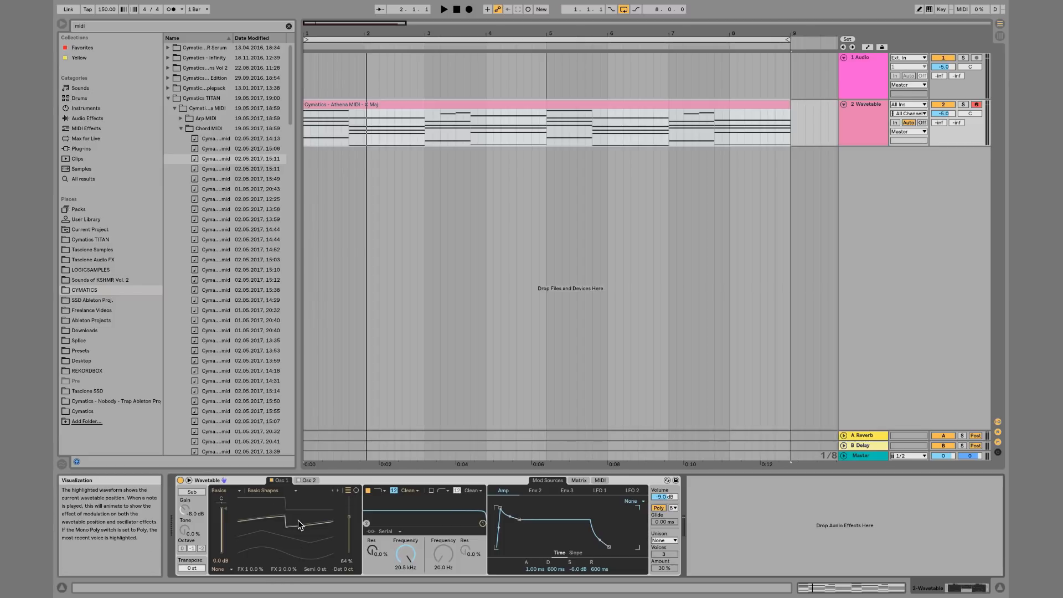
click(356, 491)
key(space)
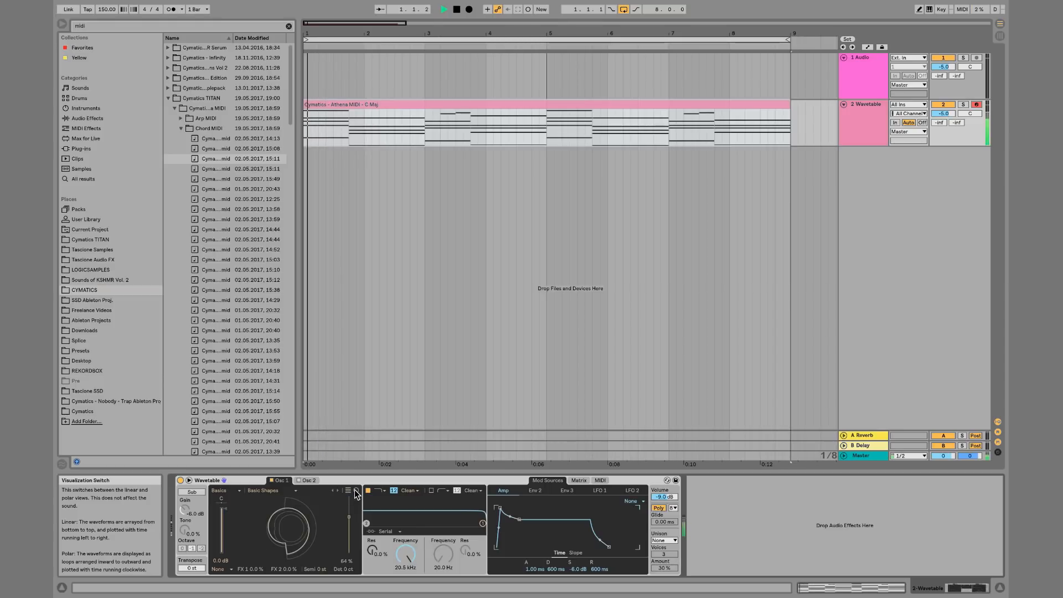
key(space)
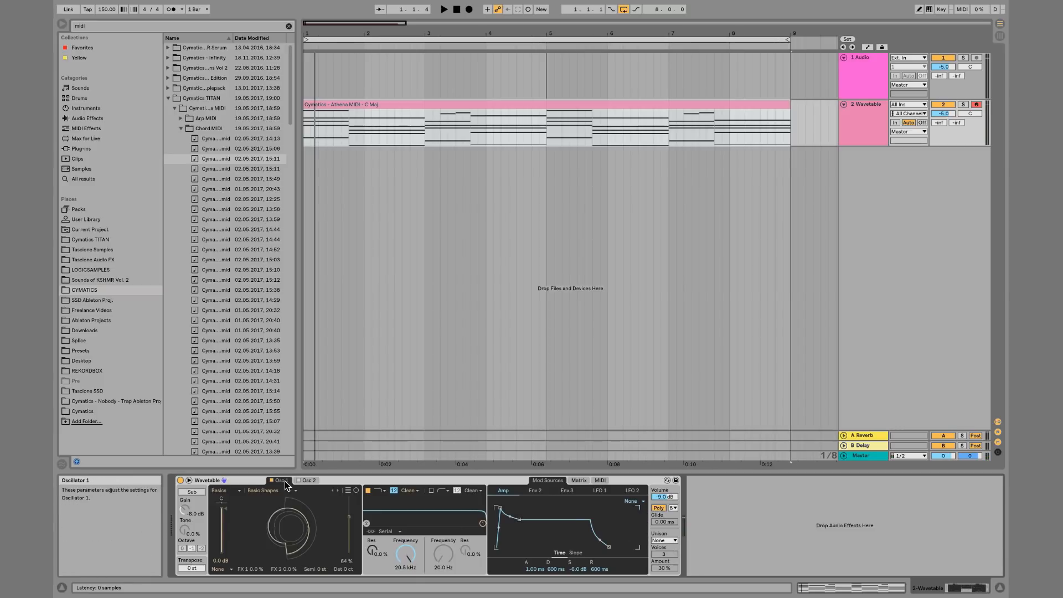
click(348, 491)
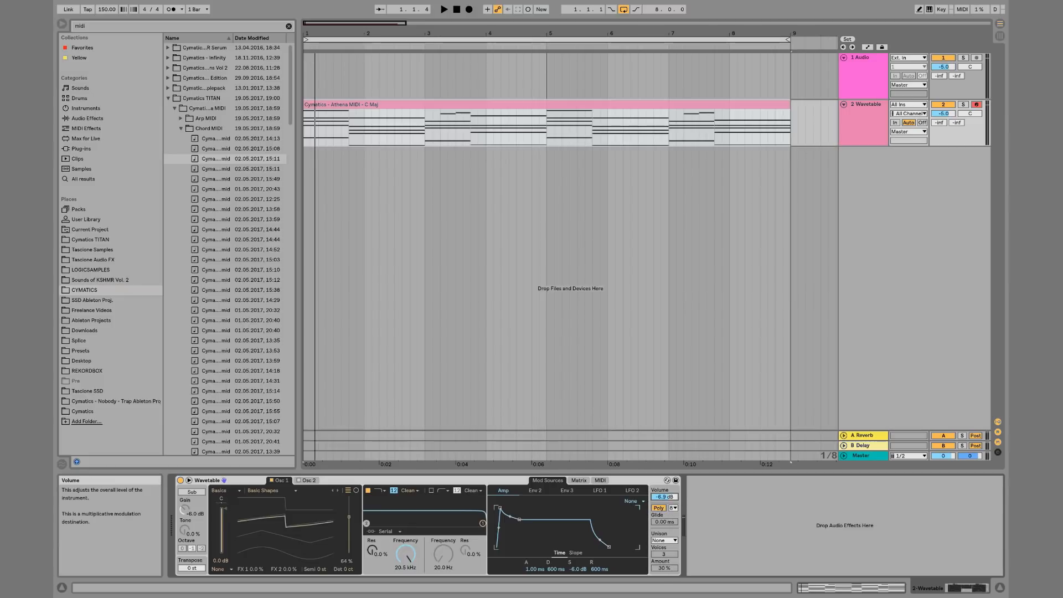
key(Return)
key(space)
key(space)
key(space)
key(space)
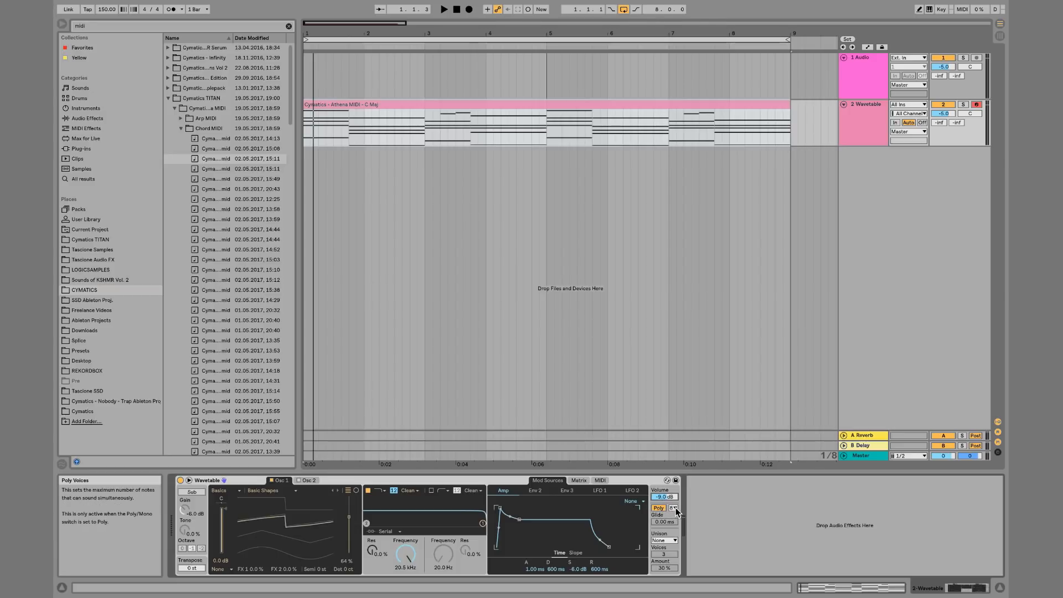
Toggle Mono and back to Poly, then set the Unison mode to Classic
click(664, 509)
click(664, 509)
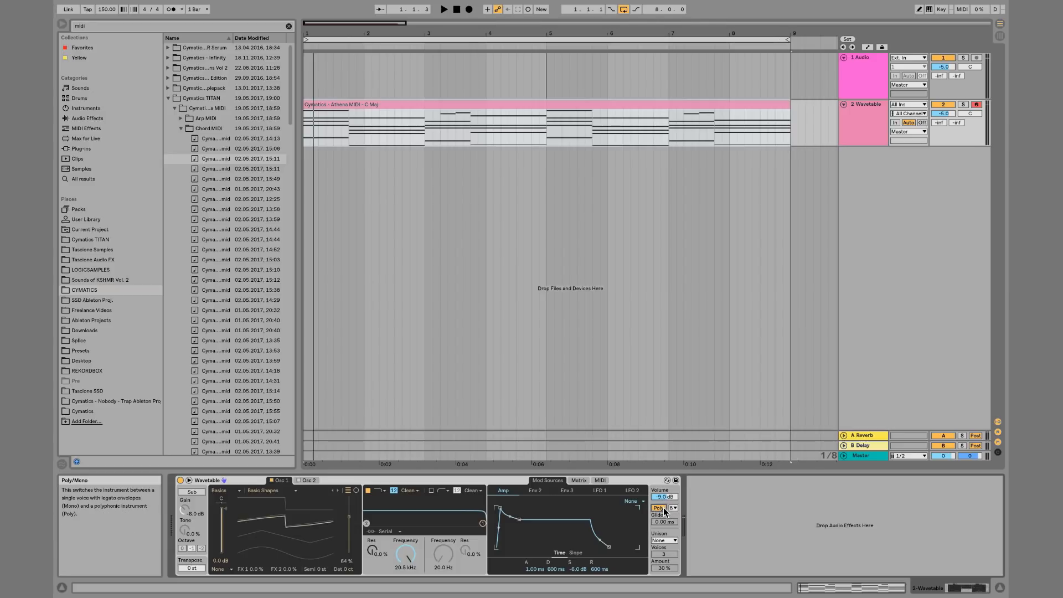
click(672, 541)
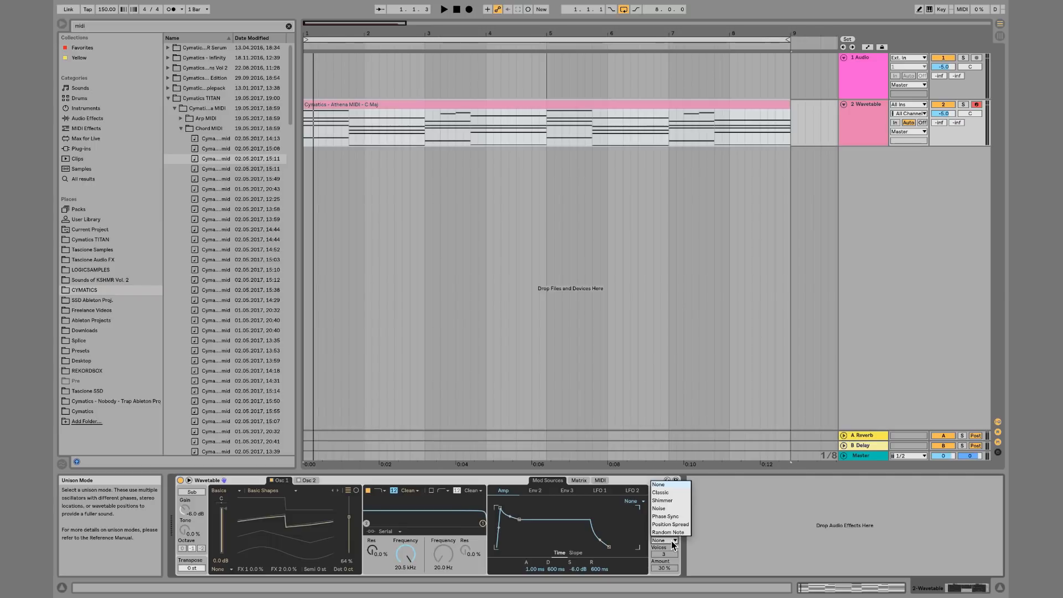
click(667, 492)
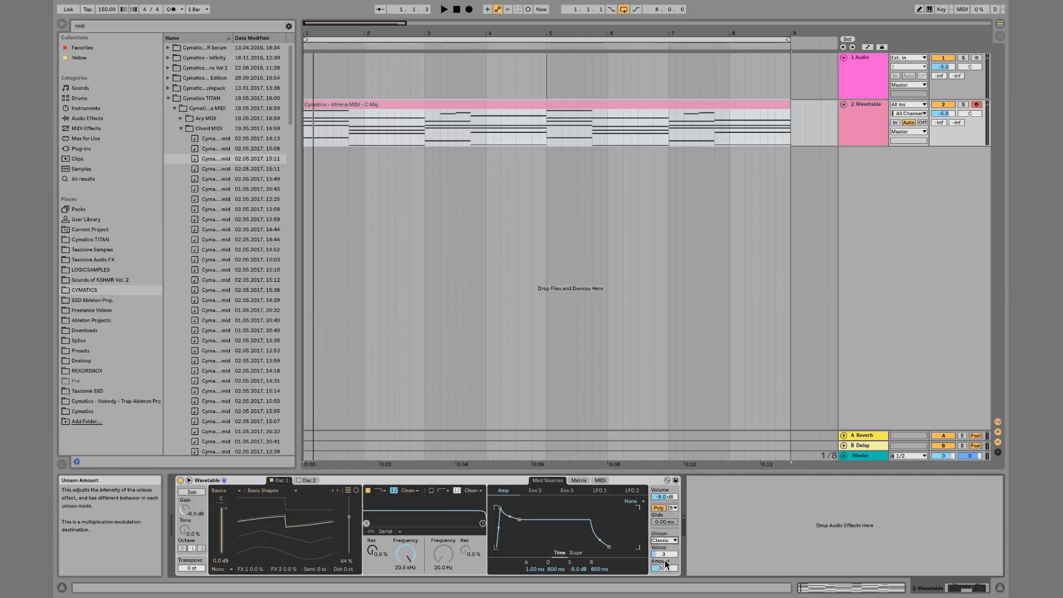
Play the clip while raising the unison voice count and the unison amount to about 34%
key(space)
drag(665, 556, 664, 523)
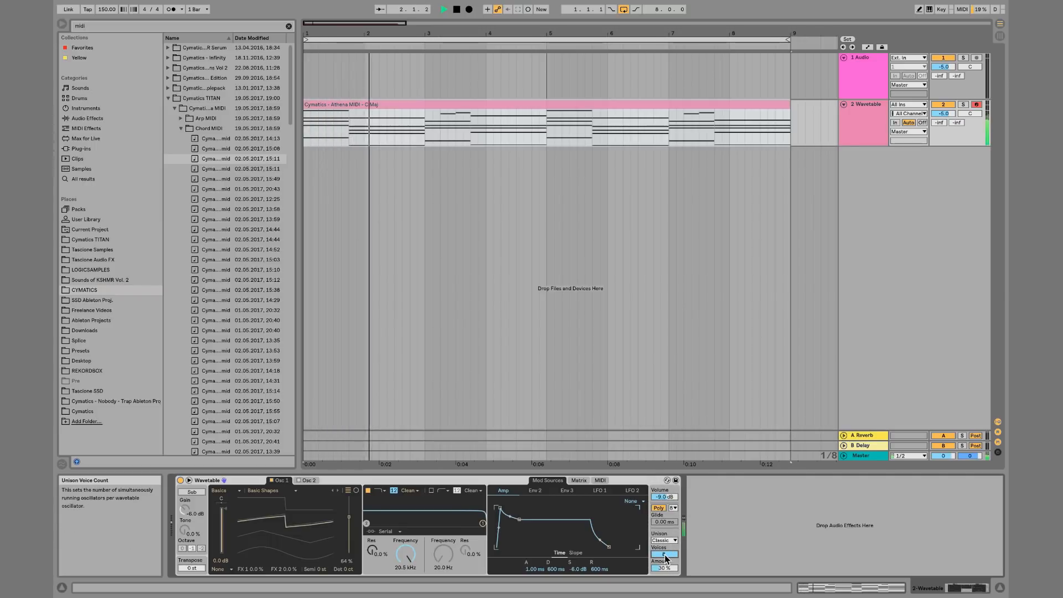
drag(665, 569, 665, 543)
Audition each Unison mode in turn — Shimmer, Noise, Phase Sync, Position Spread, Random Note — then return to Classic
click(664, 540)
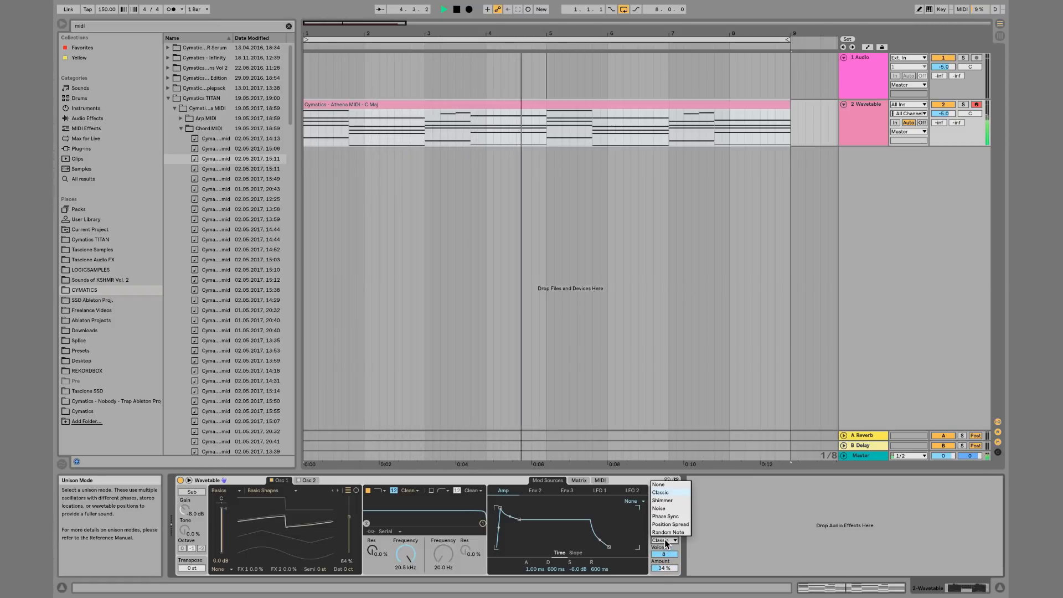
click(665, 500)
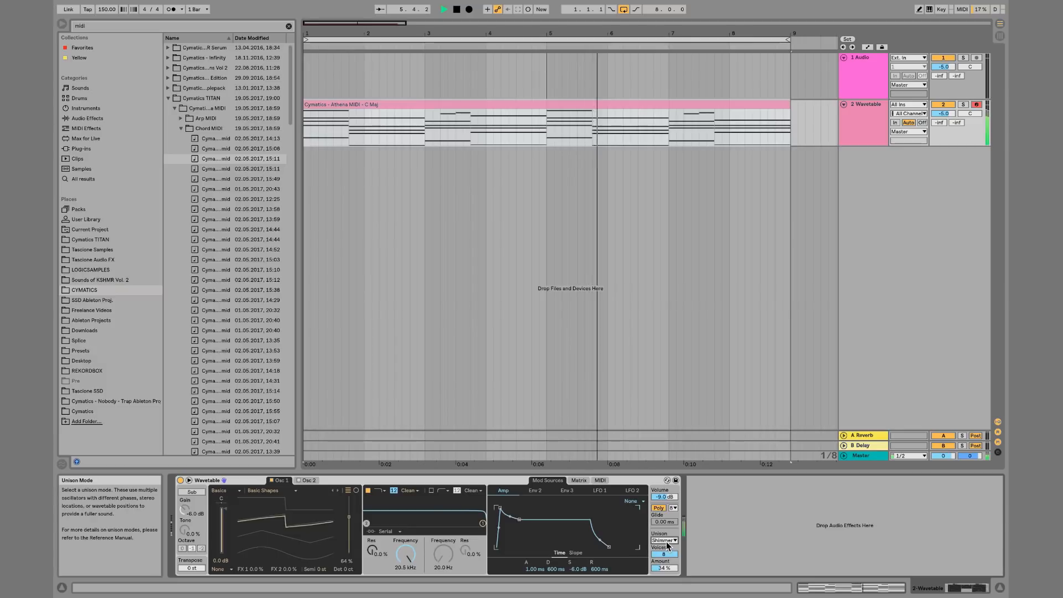
click(666, 541)
click(665, 509)
click(669, 540)
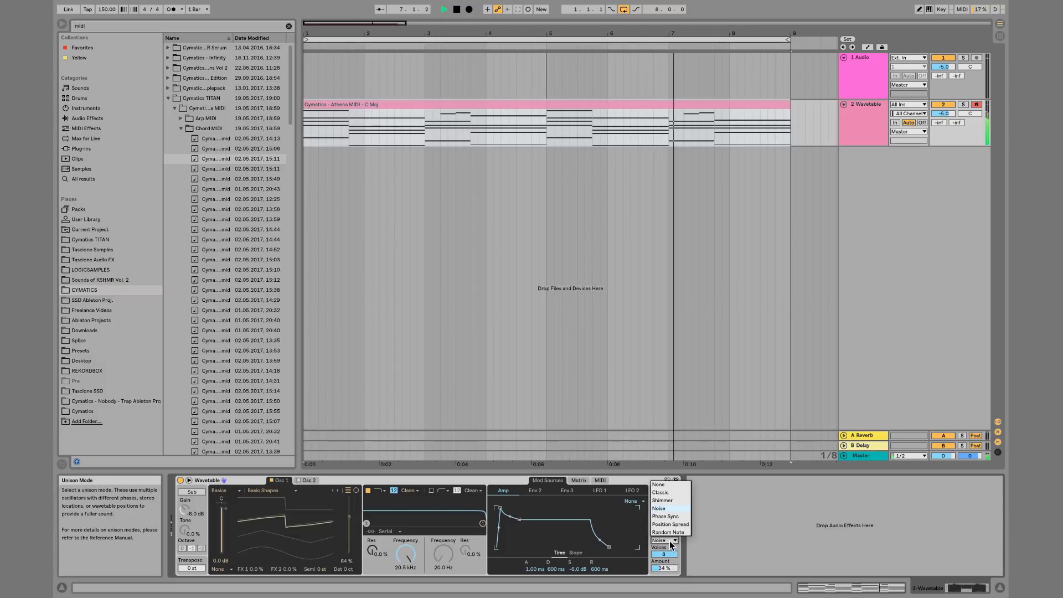
click(667, 516)
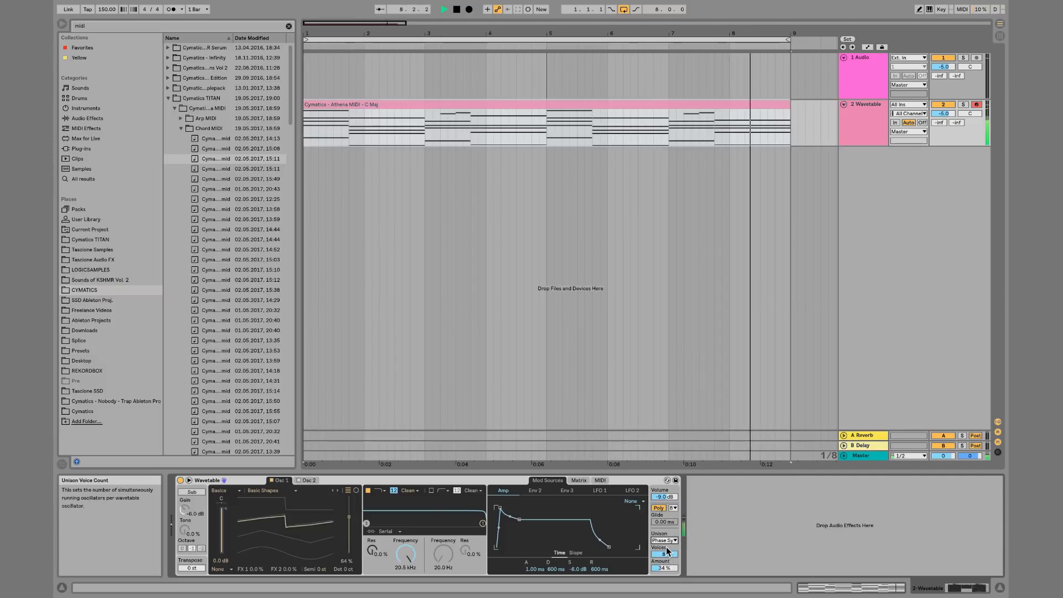
click(666, 541)
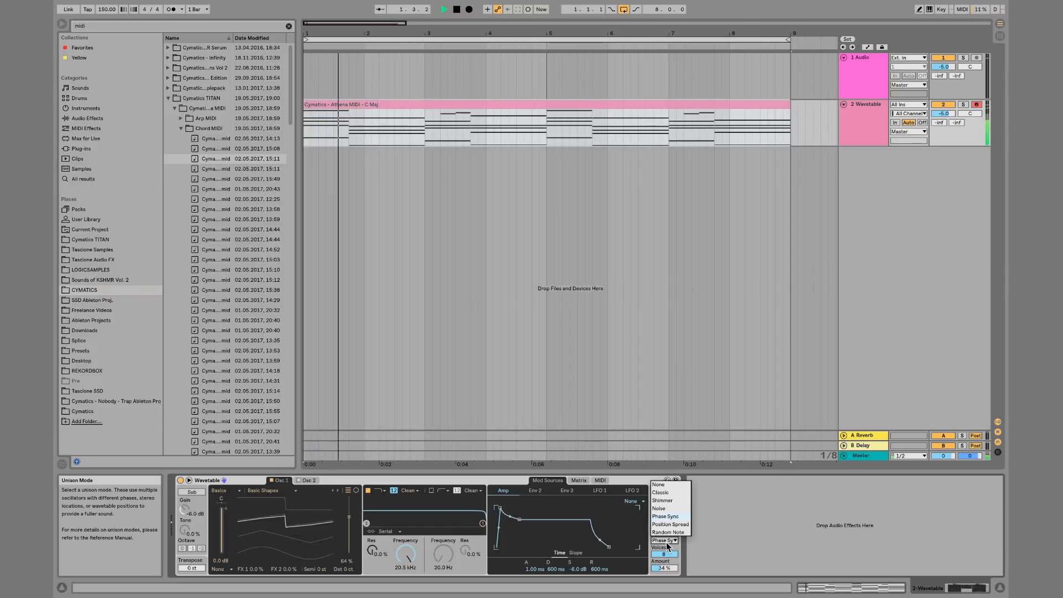
click(670, 524)
click(667, 540)
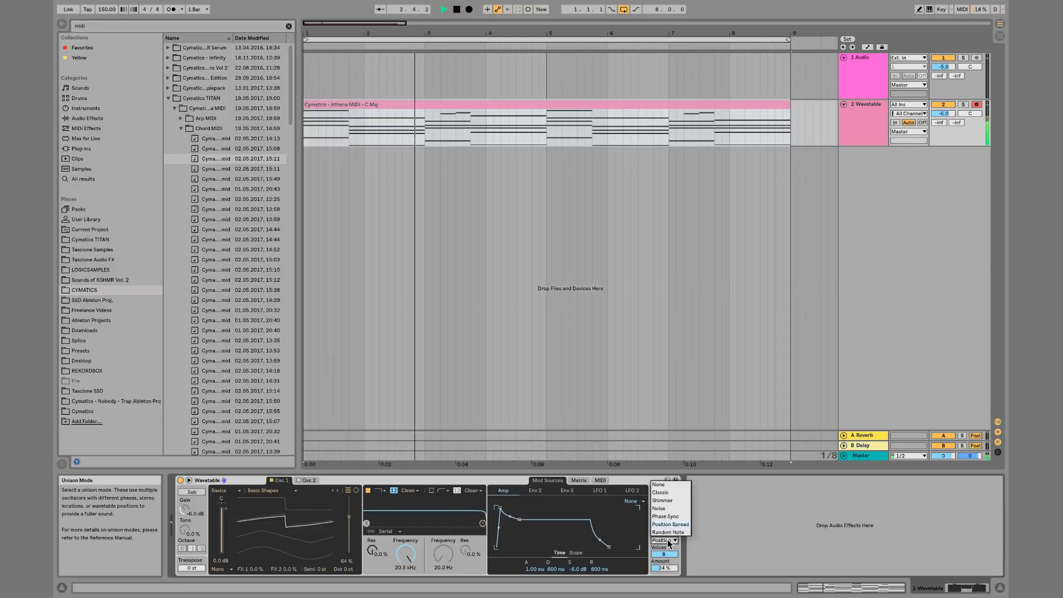
click(670, 532)
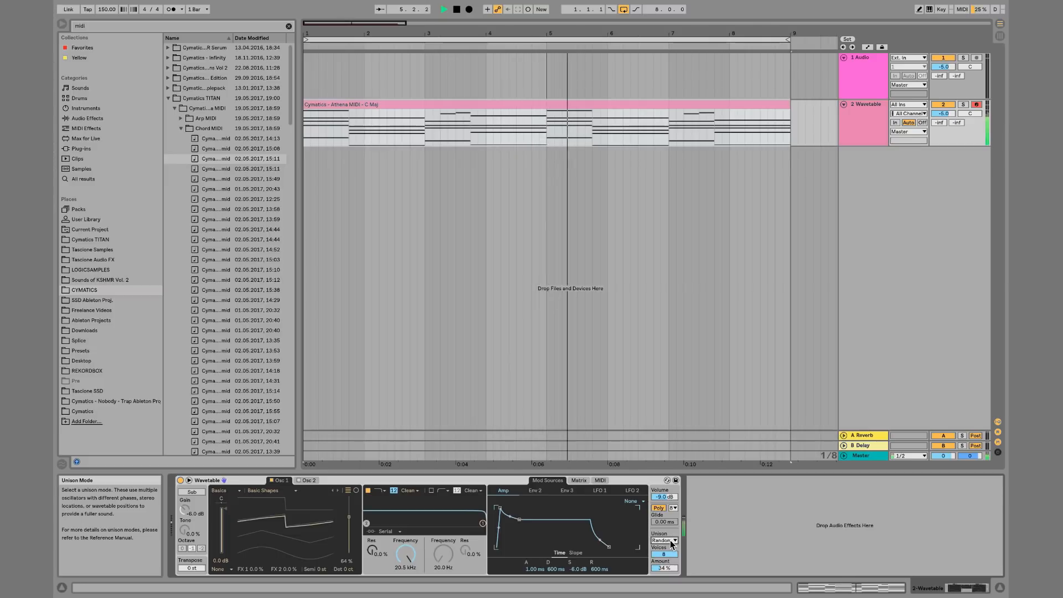
click(672, 545)
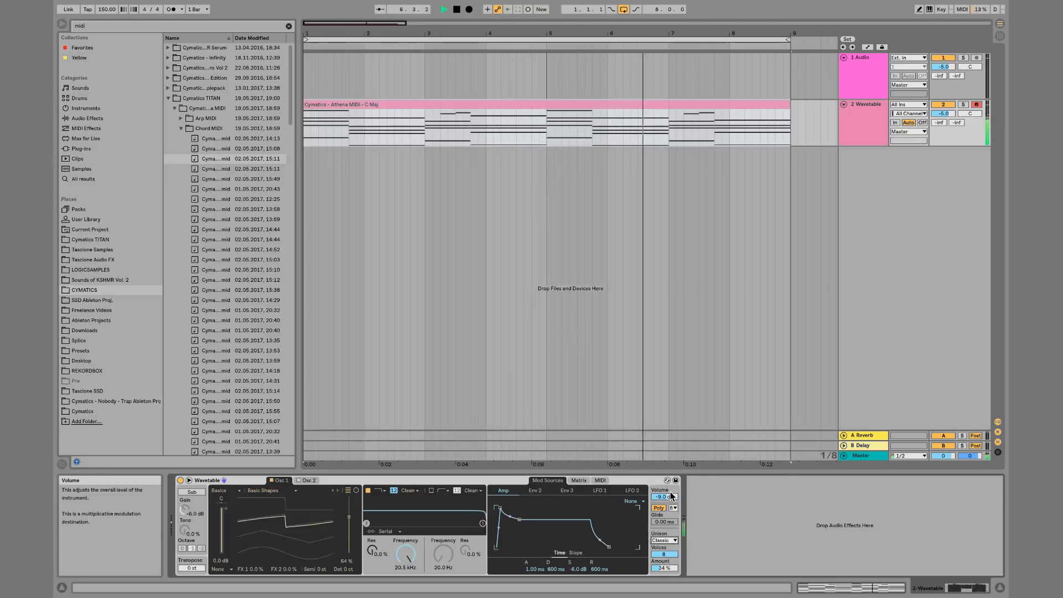
Nudge the unison amount to about 36% and stop playback
click(672, 495)
mouse_move(668, 568)
mouse_down()
mouse_move(668, 547)
mouse_move(667, 570)
mouse_up()
key(space)
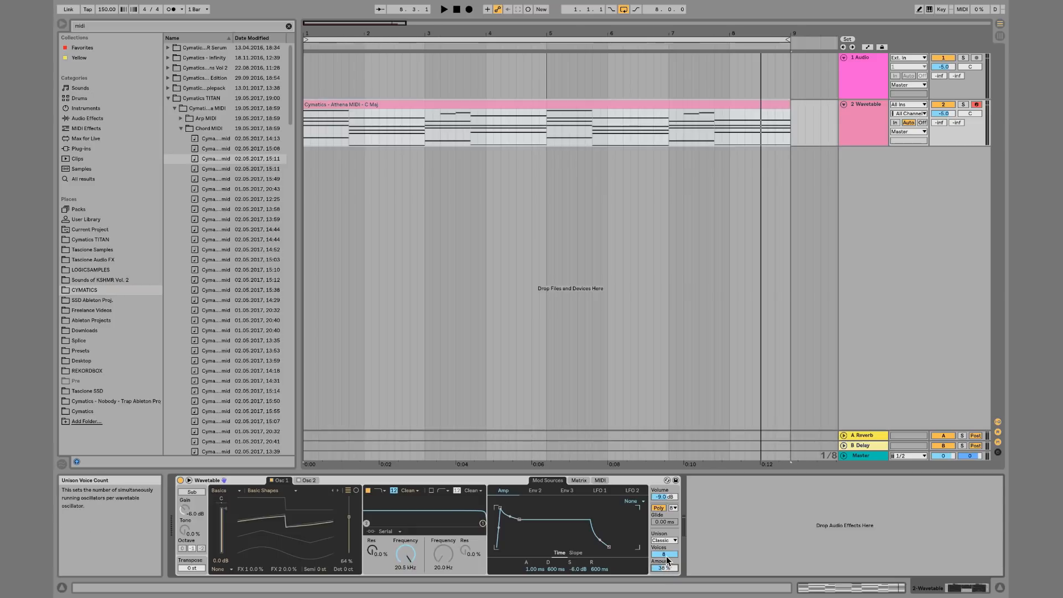
Switch to oscillator 2, transpose it up 12 semitones, and start playing the clip
click(308, 481)
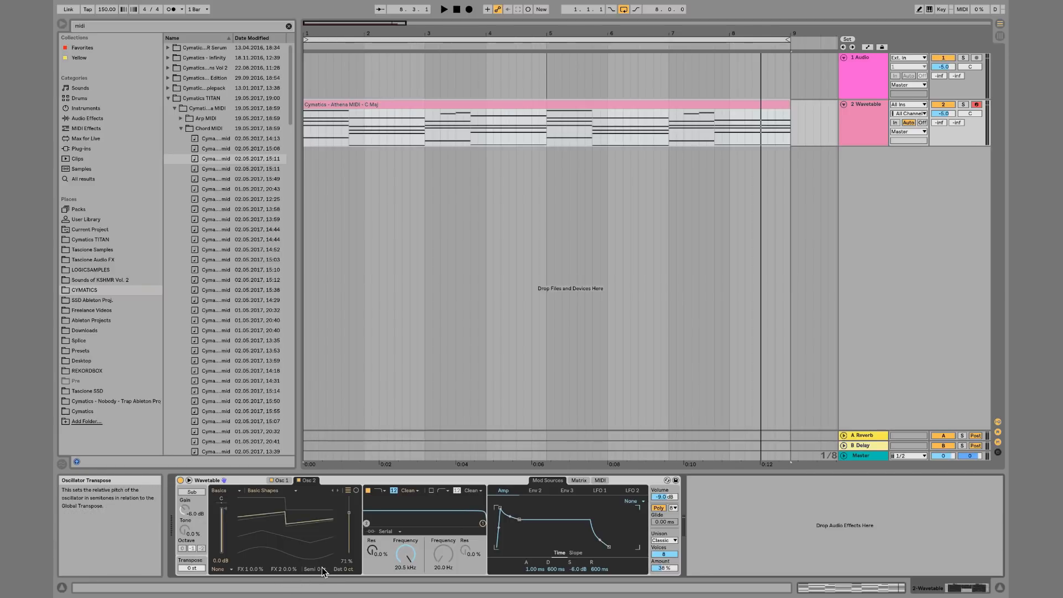
drag(321, 567, 321, 534)
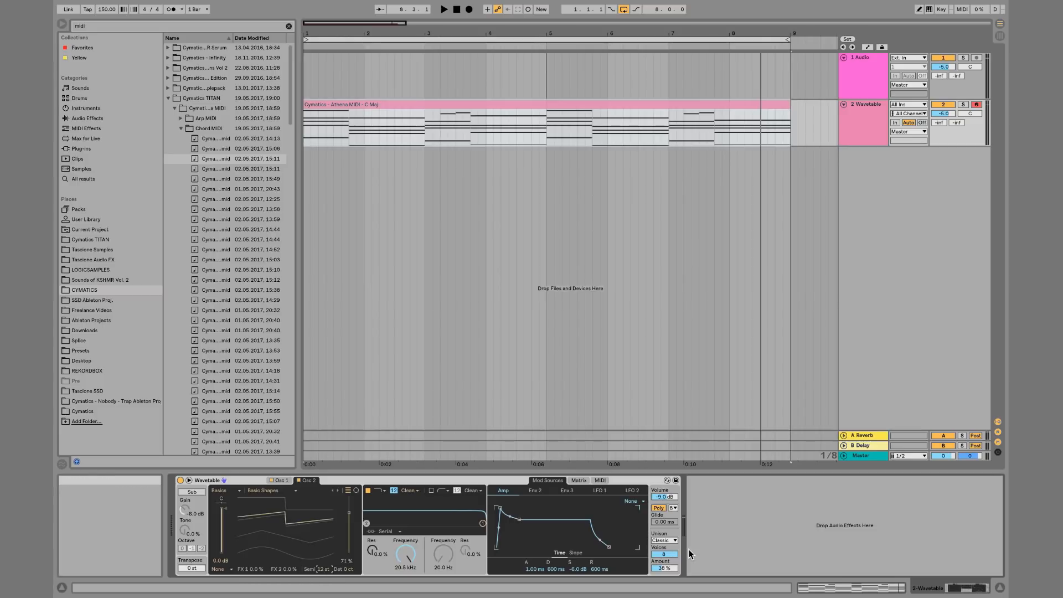
key(space)
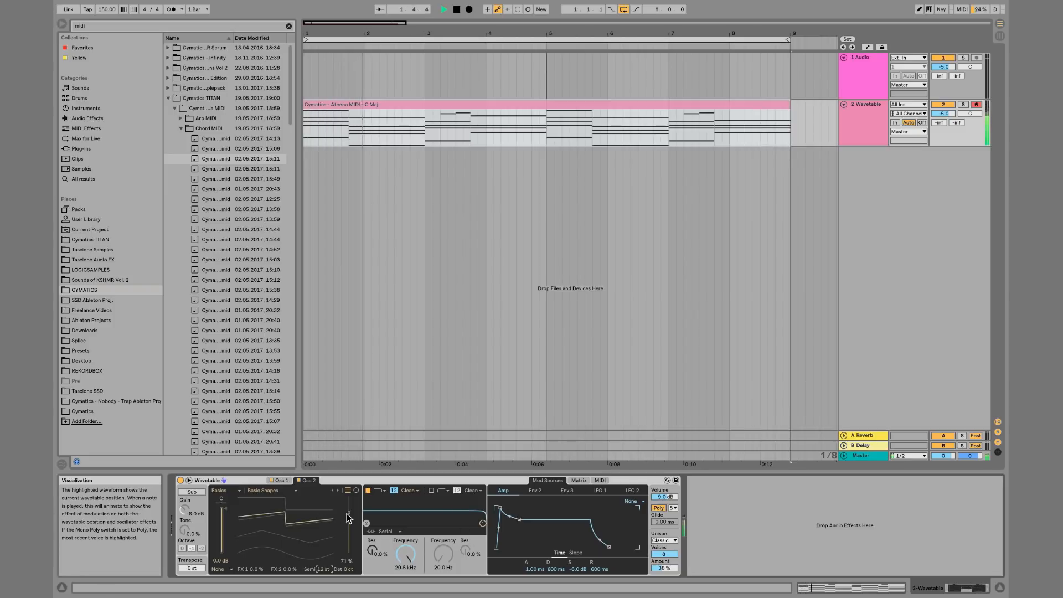
Lower oscillator 2's gain to about -4.1 dB, set its wave position to about 69%, then stop playback
click(222, 516)
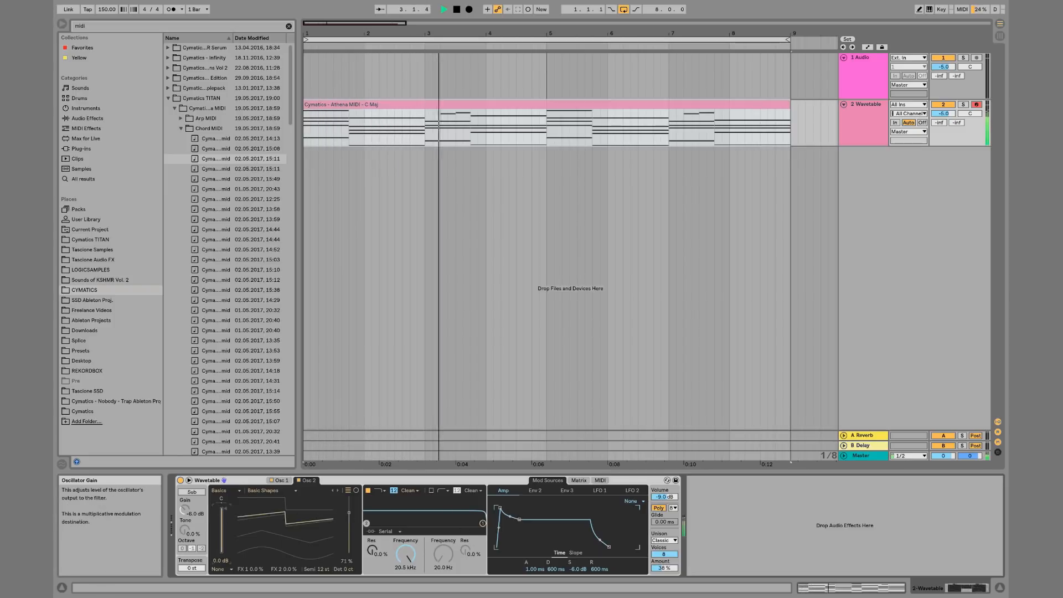
drag(223, 515, 223, 522)
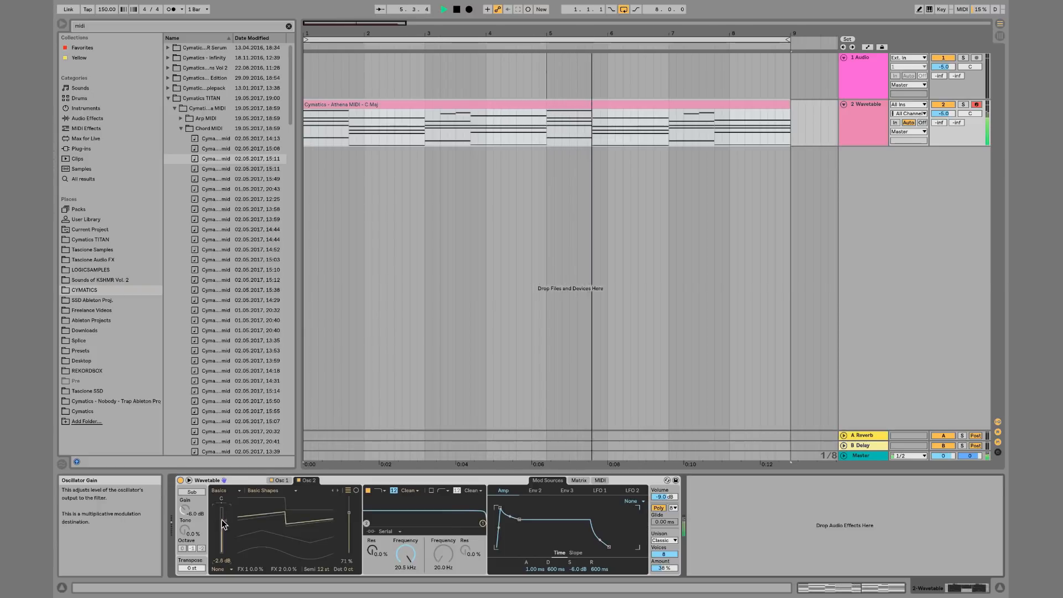
mouse_move(349, 513)
mouse_down()
mouse_move(349, 545)
mouse_move(349, 515)
mouse_up()
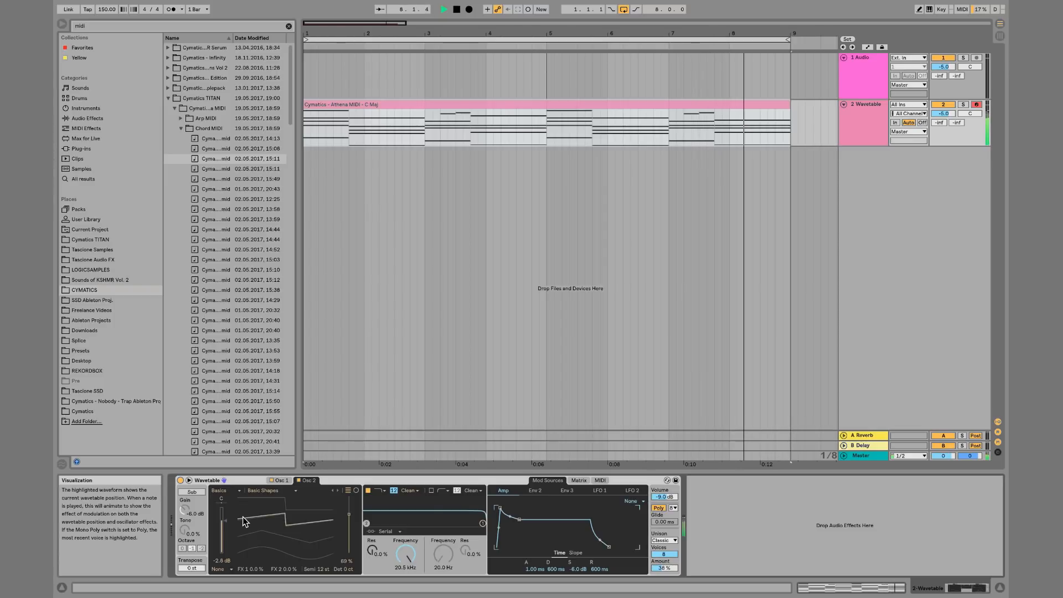
drag(223, 520, 222, 527)
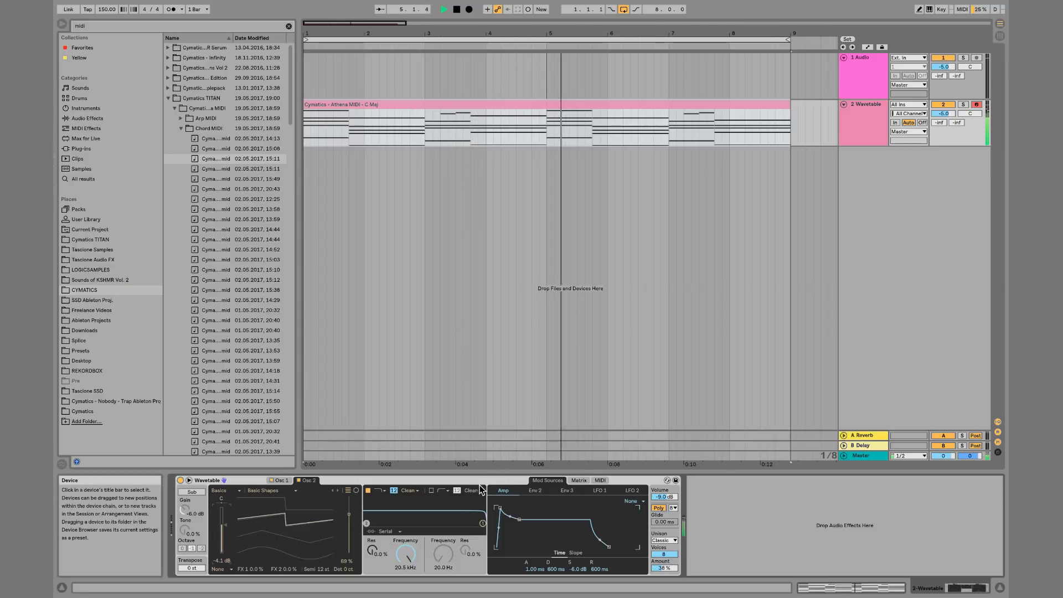
key(space)
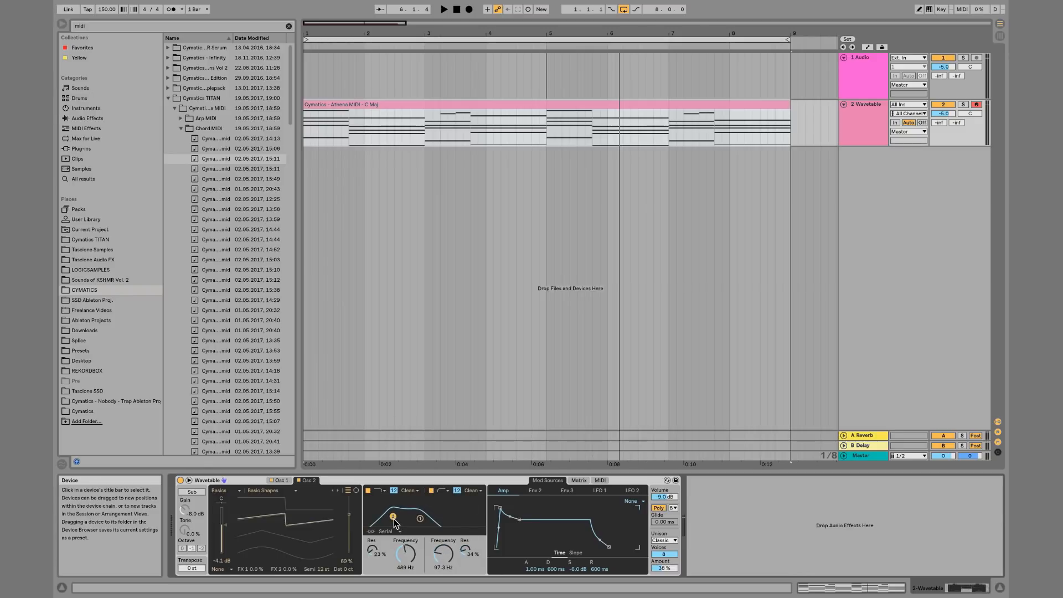
Try the filter routing modes Serial, Parallel and Split while moving filter 2's cutoff, ending on Parallel
drag(394, 531, 393, 546)
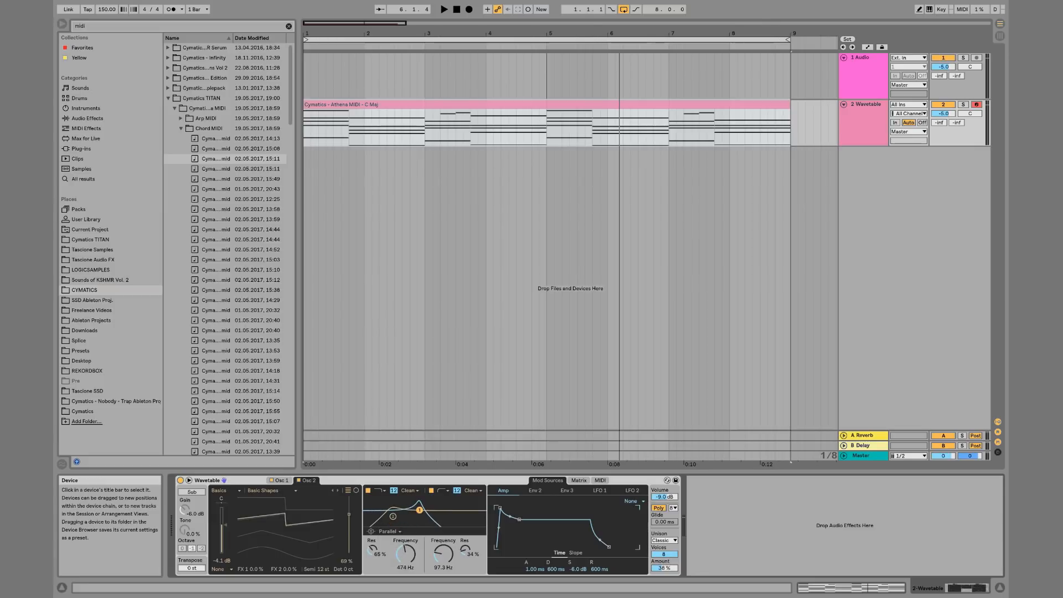
click(390, 534)
click(388, 541)
drag(425, 509, 448, 516)
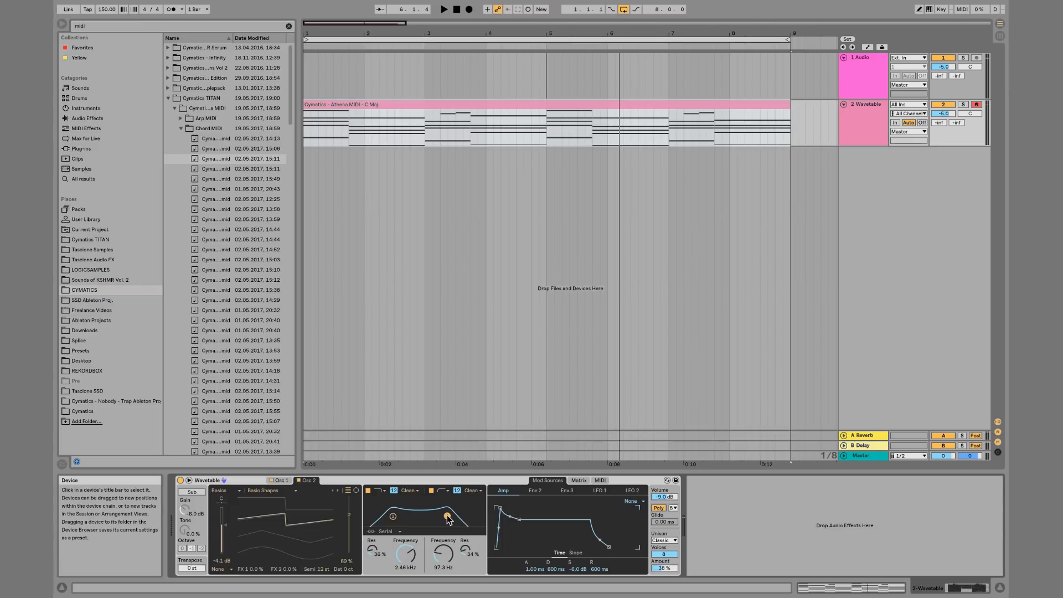
click(388, 533)
drag(449, 517, 436, 524)
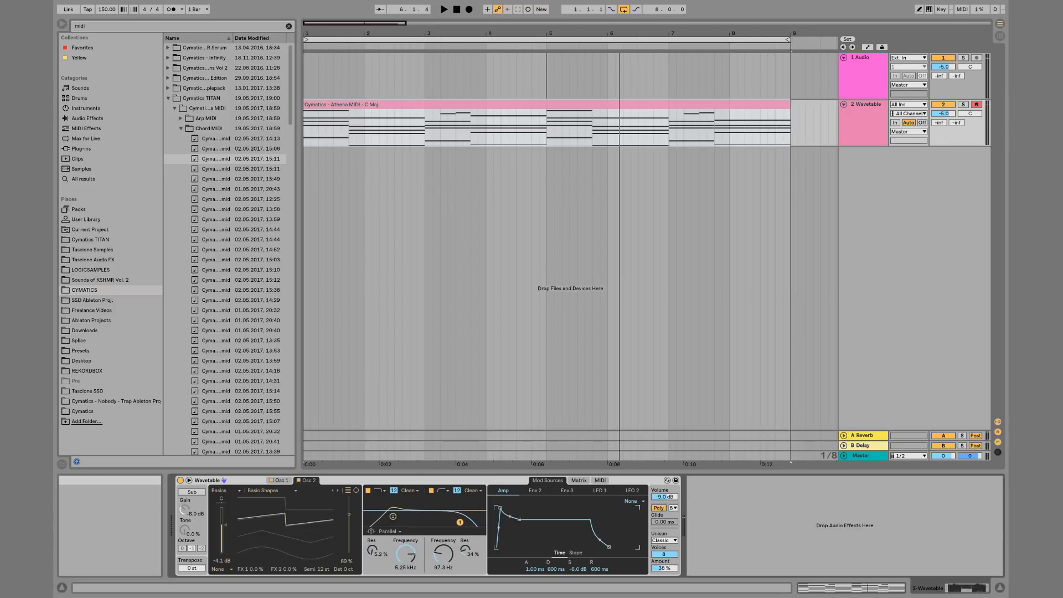
click(388, 532)
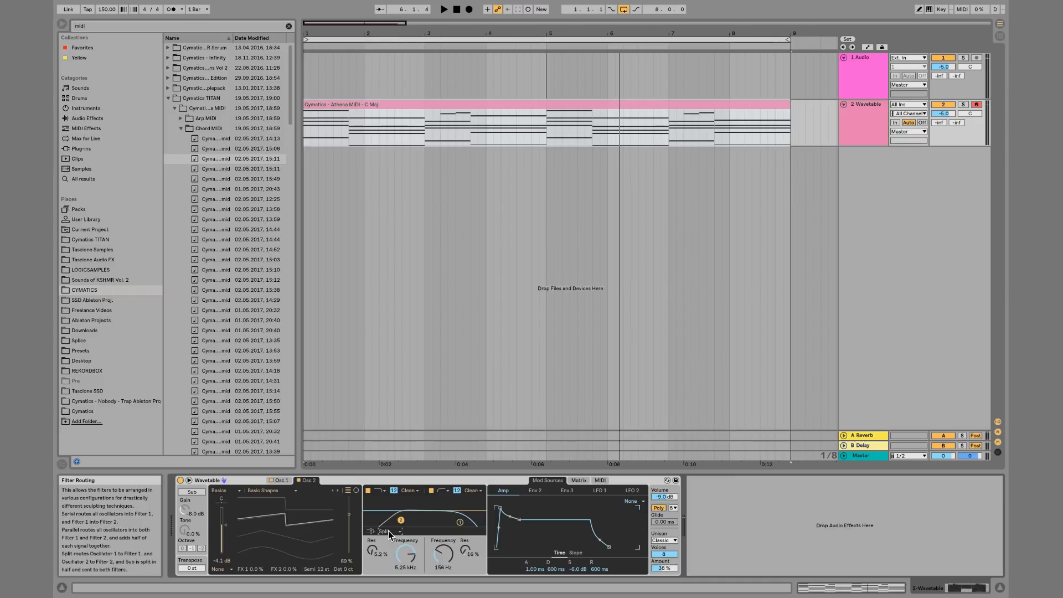
click(388, 530)
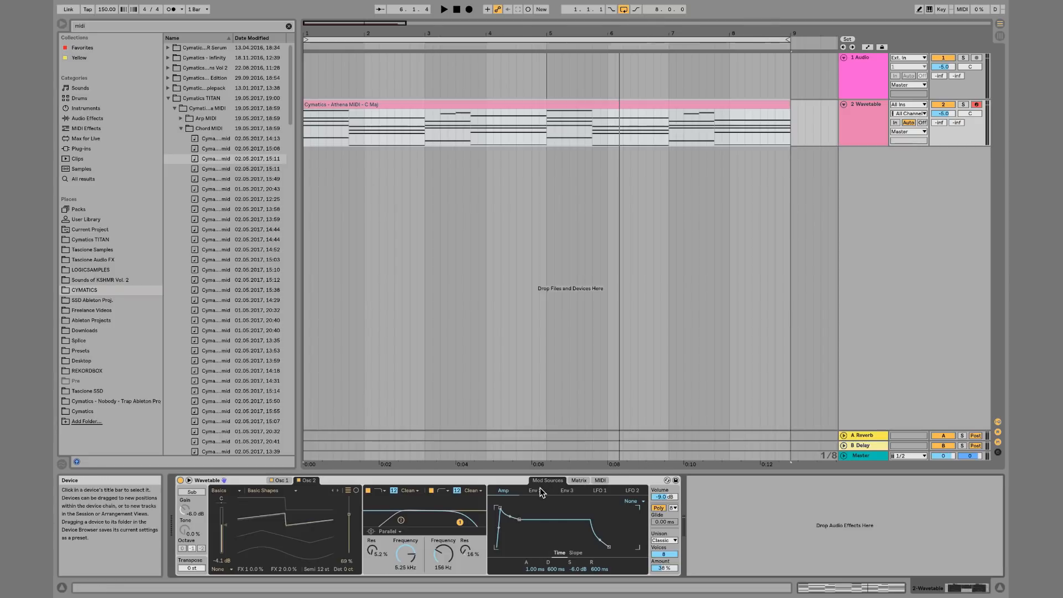
Open the modulation matrix and play the clip while assigning LFO 1 modulation to Filter 1 frequency
click(599, 490)
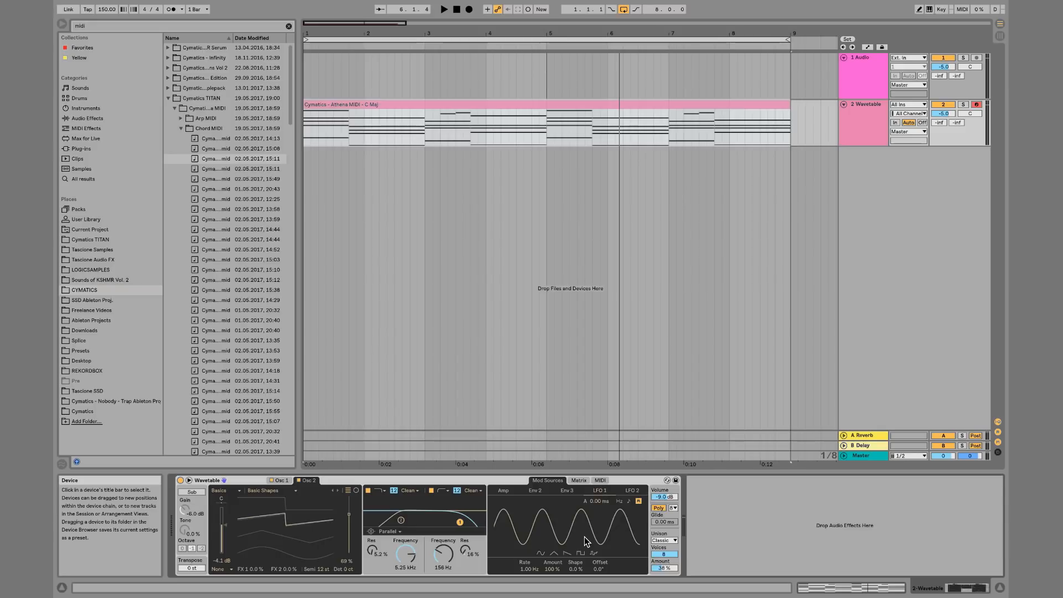
click(579, 480)
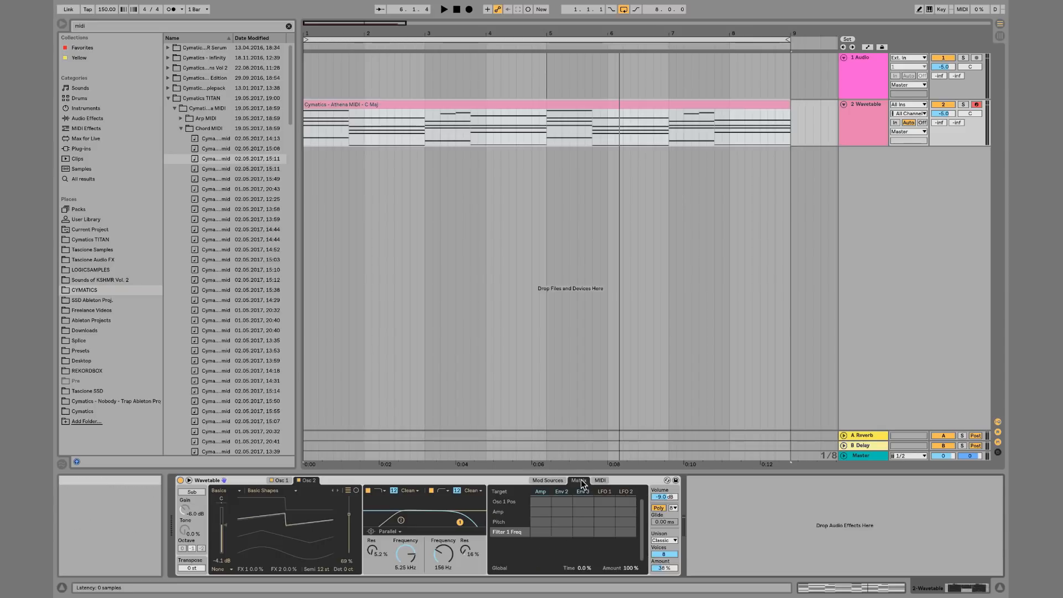
click(555, 482)
click(580, 481)
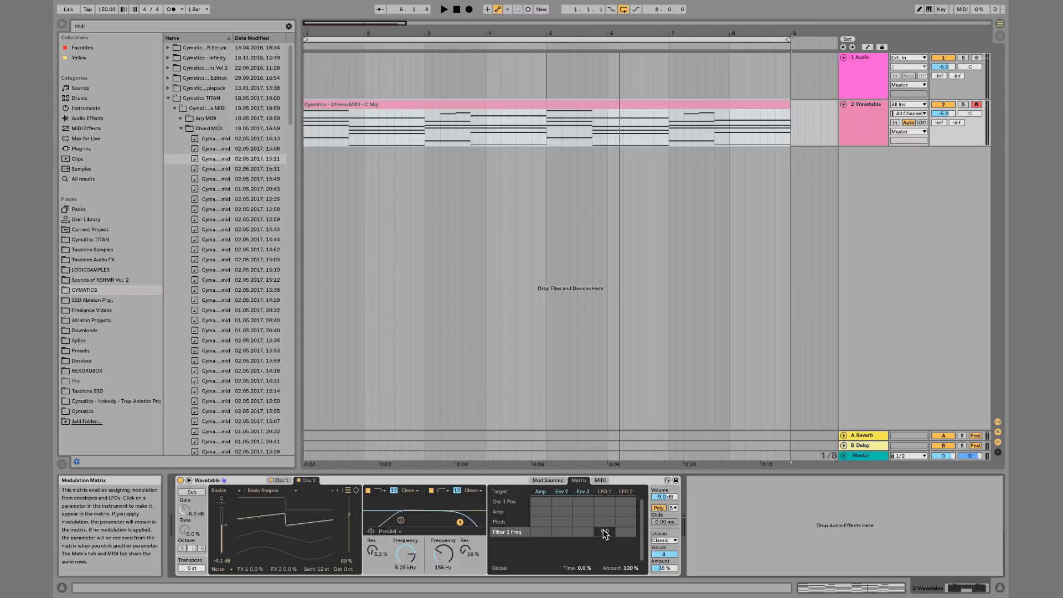
key(space)
mouse_move(604, 530)
mouse_down()
mouse_move(604, 497)
mouse_move(604, 539)
mouse_up()
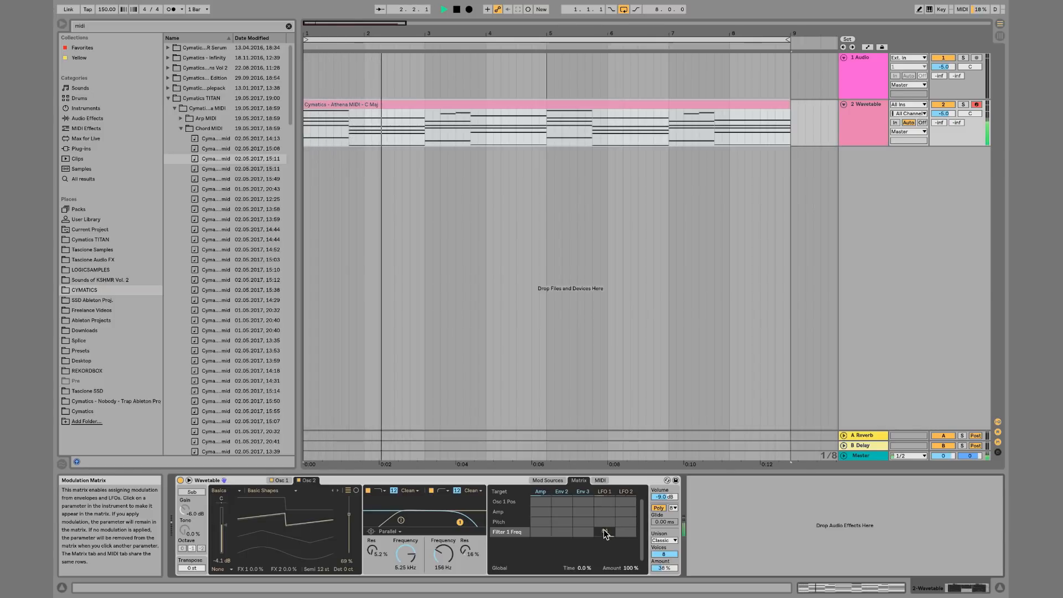
Set the filter routing to Serial and add LFO 2 modulation to Filter 1 frequency
click(388, 531)
click(386, 541)
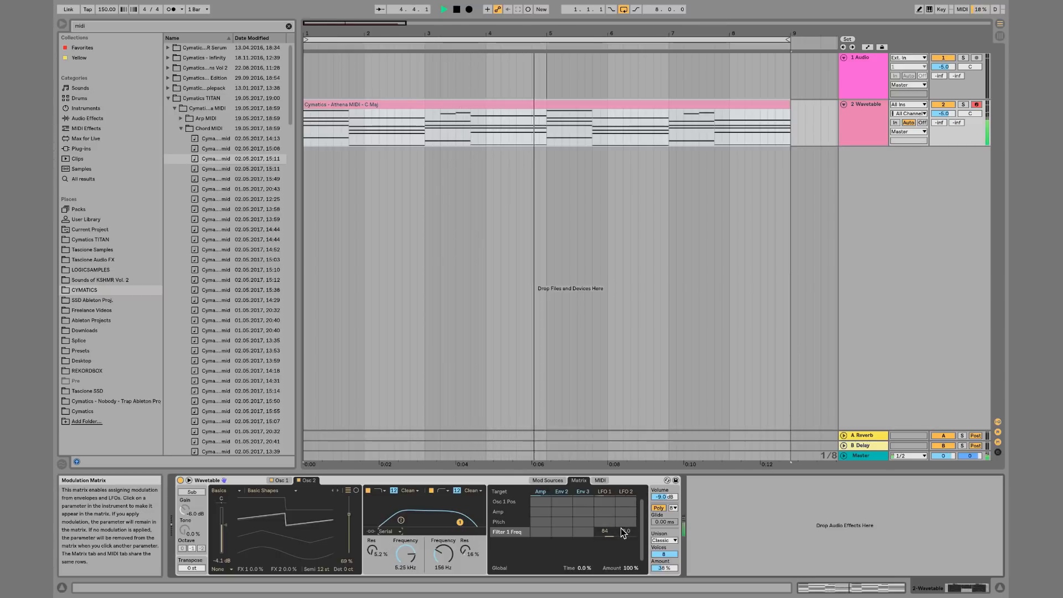
drag(626, 533, 607, 548)
Raise filter 2's resonance to about 64% and filter 1's resonance to about 51%
click(442, 558)
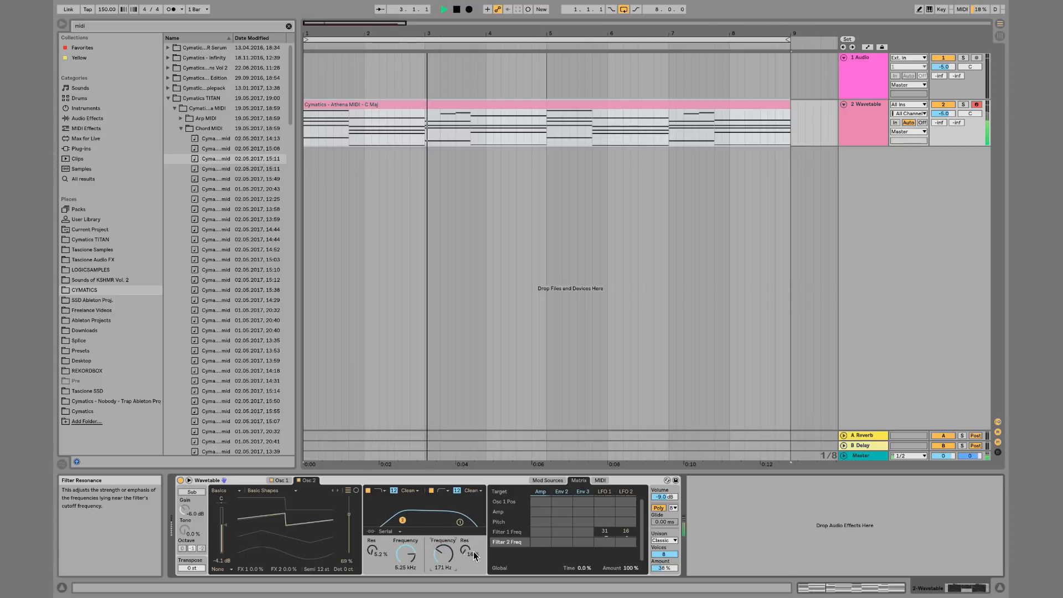
drag(465, 554, 466, 527)
drag(373, 552, 372, 526)
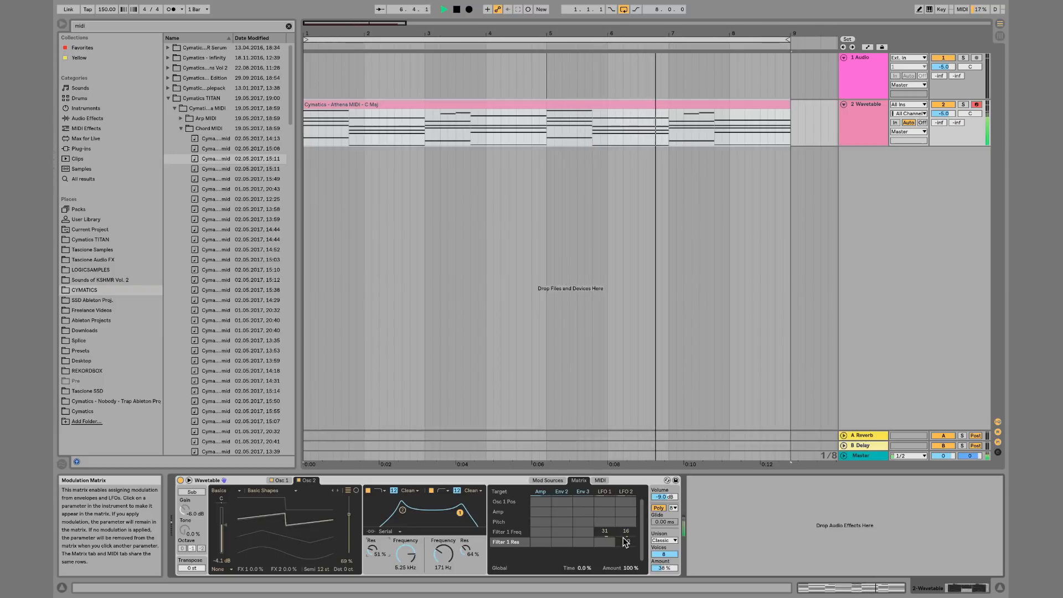
Set LFO 1's rate to 0.01 Hz and raise LFO 2's modulation of Filter 1 frequency to 70
click(548, 480)
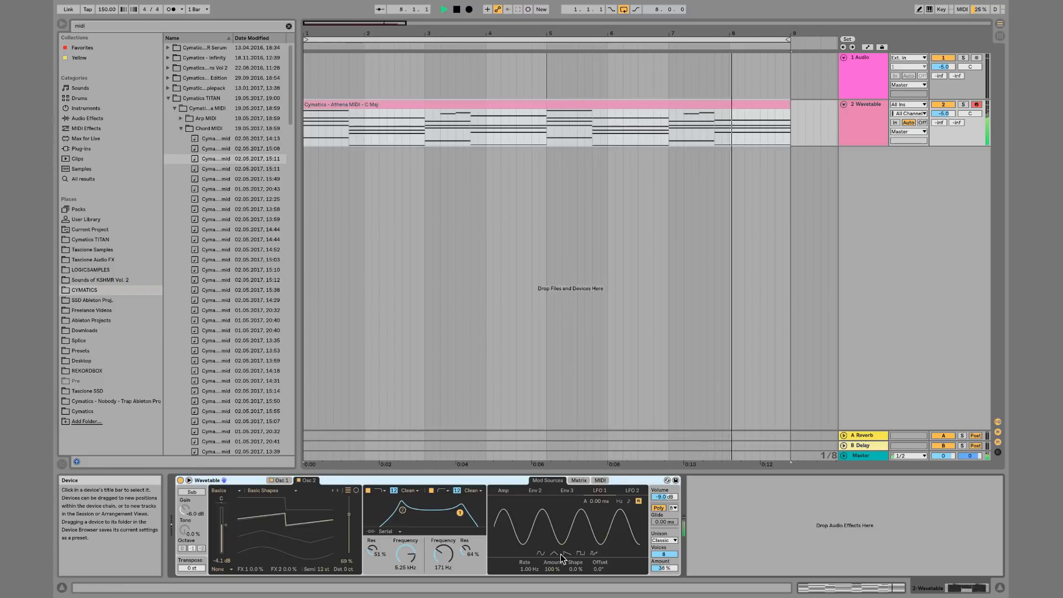
drag(529, 569, 534, 590)
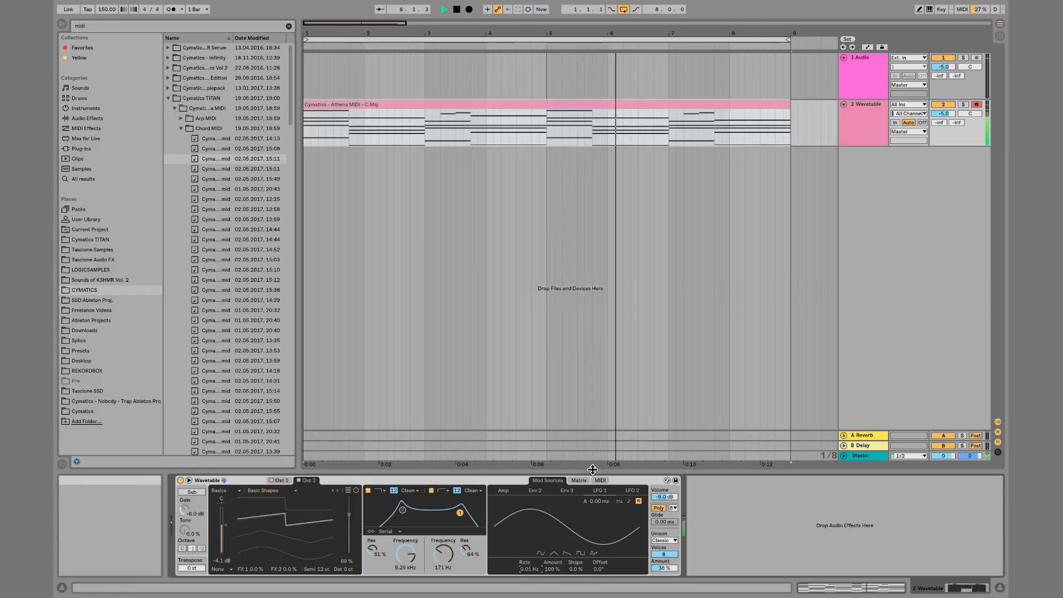
click(578, 480)
drag(626, 531, 626, 501)
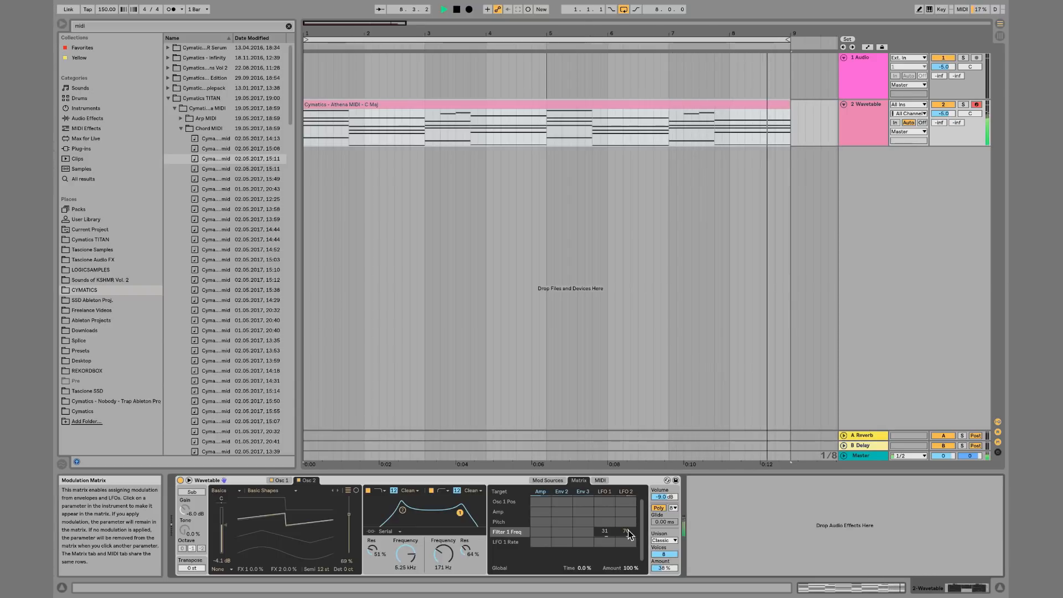
Switch the filter routing to Split and set LFO 2's modulation of Filter 1 frequency to -100
click(382, 532)
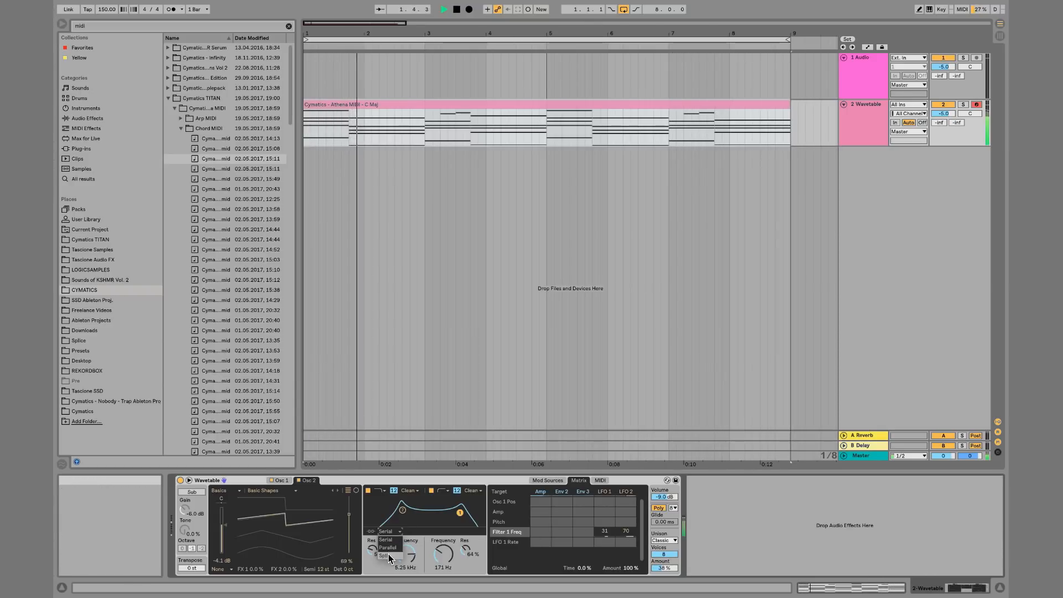
click(385, 555)
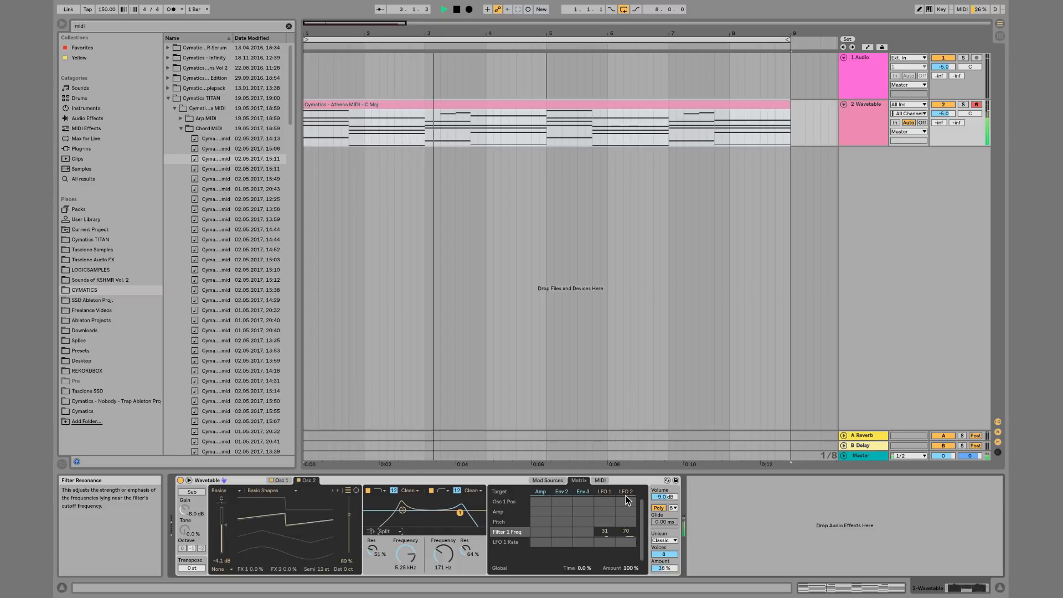
drag(625, 531, 625, 576)
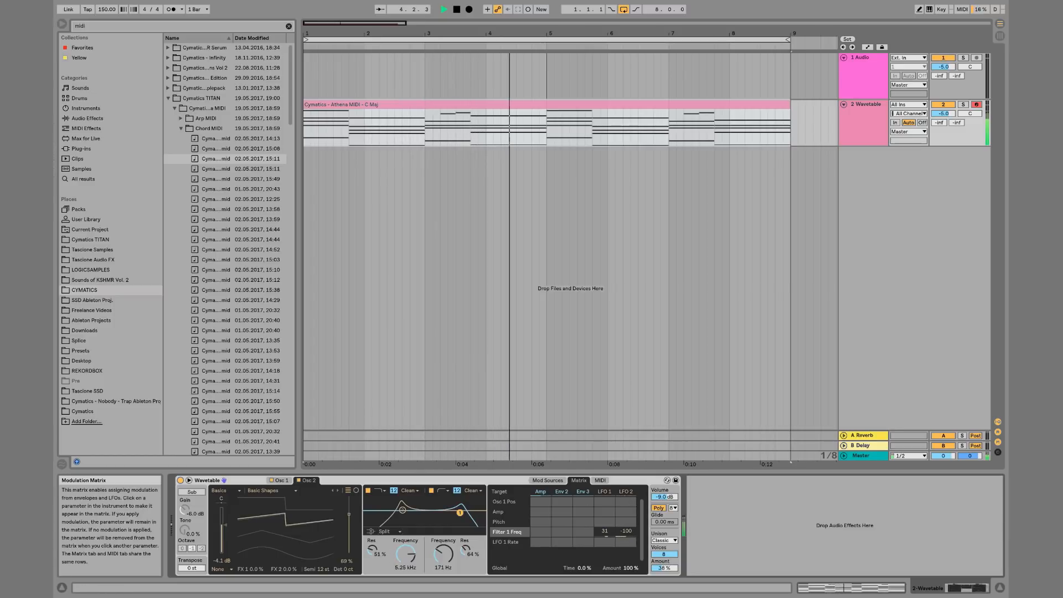
Raise LFO 1's and LFO 2's modulation of Filter 1 frequency and set Filter 2's frequency to about 1.24 kHz
drag(611, 536, 610, 499)
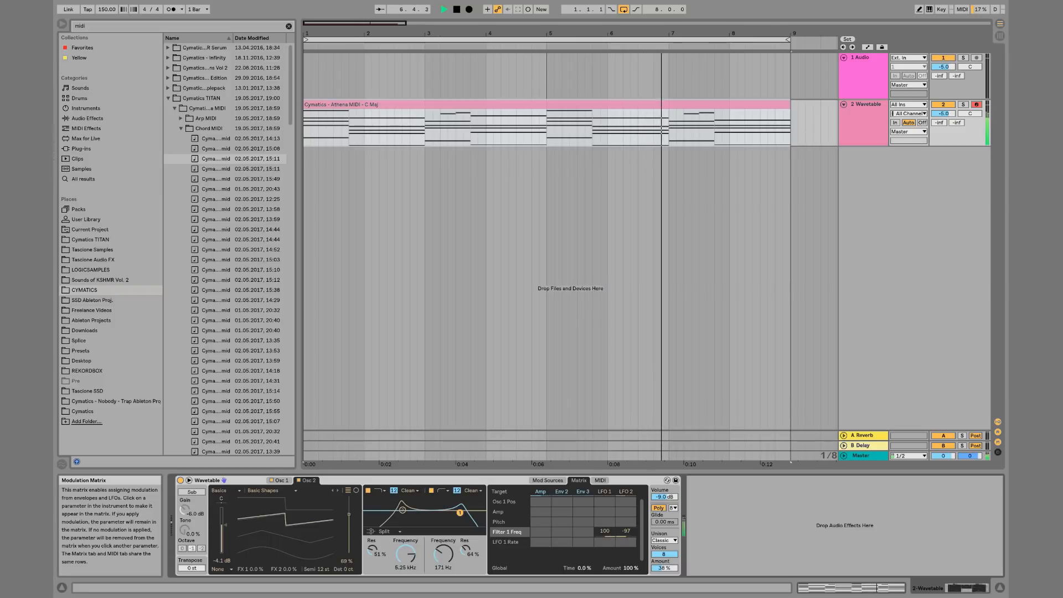
drag(626, 534, 626, 480)
drag(445, 553, 412, 525)
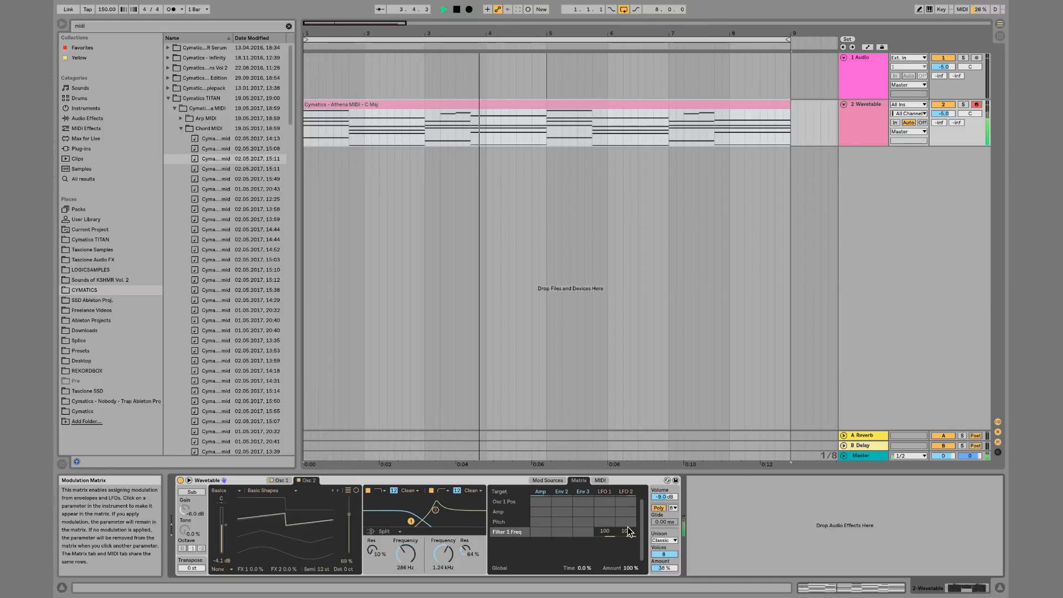
Set LFO 1's rate to about 4.51 Hz and toggle playback
click(547, 480)
drag(530, 570, 530, 532)
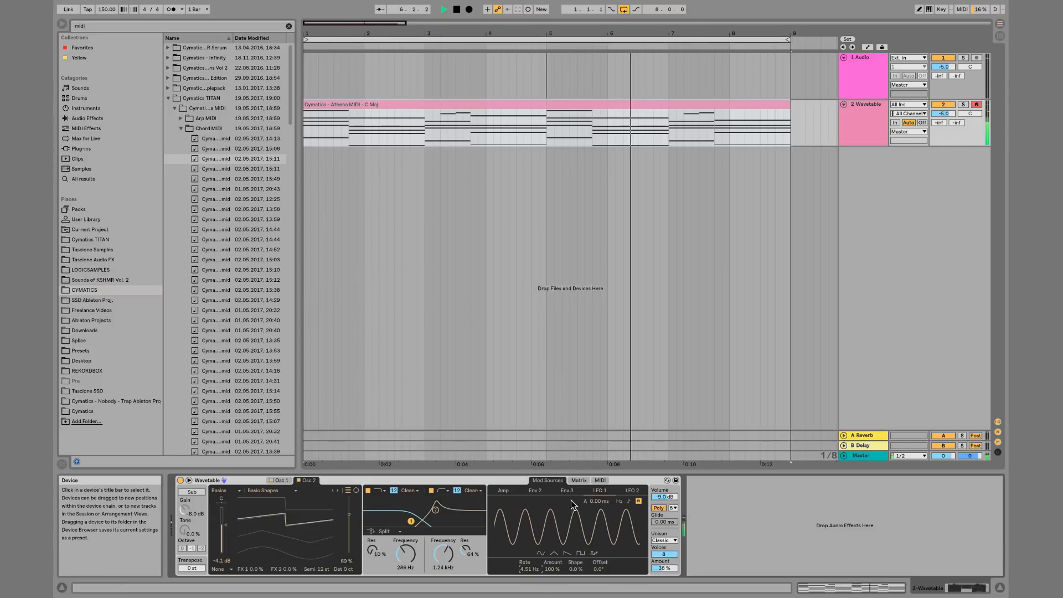
click(579, 480)
key(space)
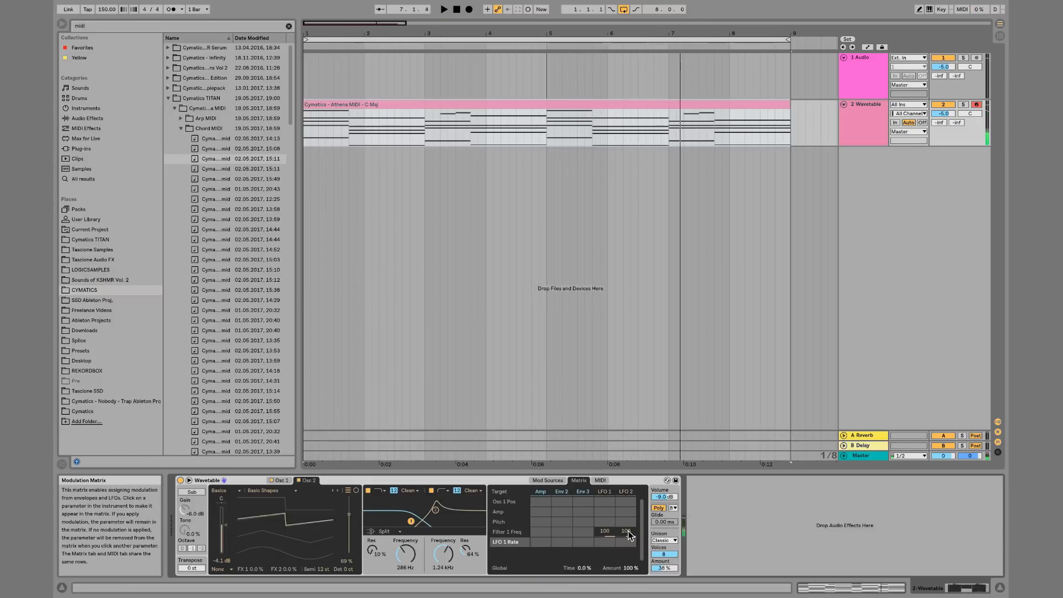
Set LFO 1's modulation of Filter 1 frequency to 59 and of Filter 2 frequency to -52
click(629, 531)
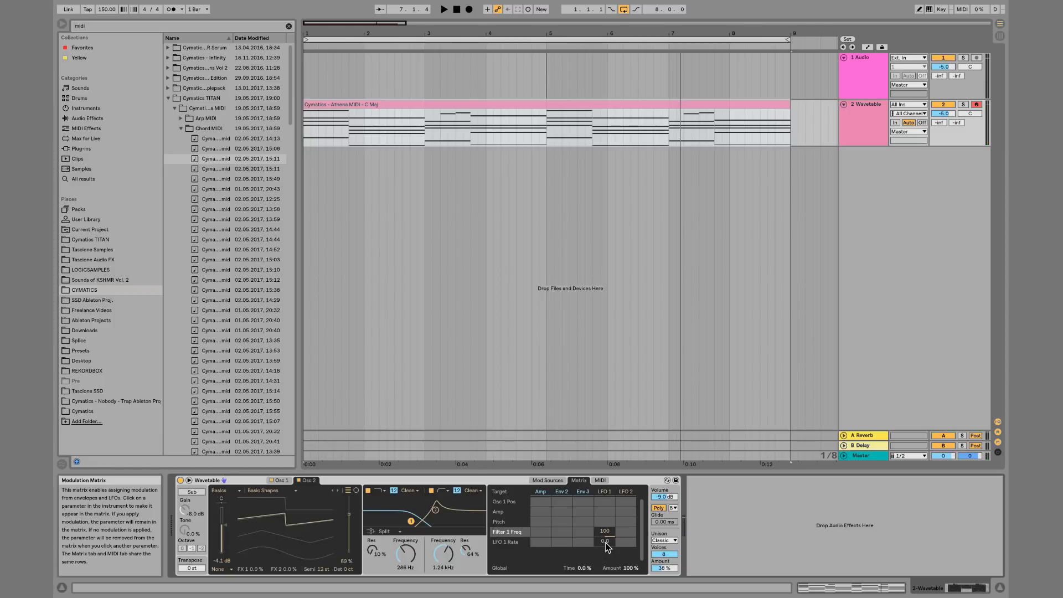
drag(606, 543, 606, 520)
key(space)
drag(610, 540, 610, 576)
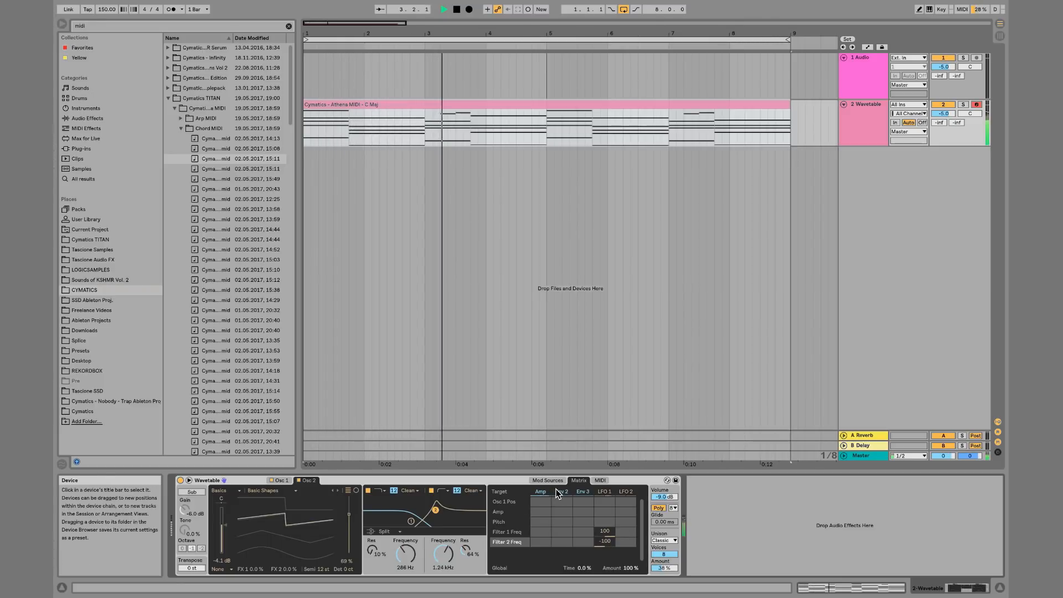
drag(605, 532, 604, 547)
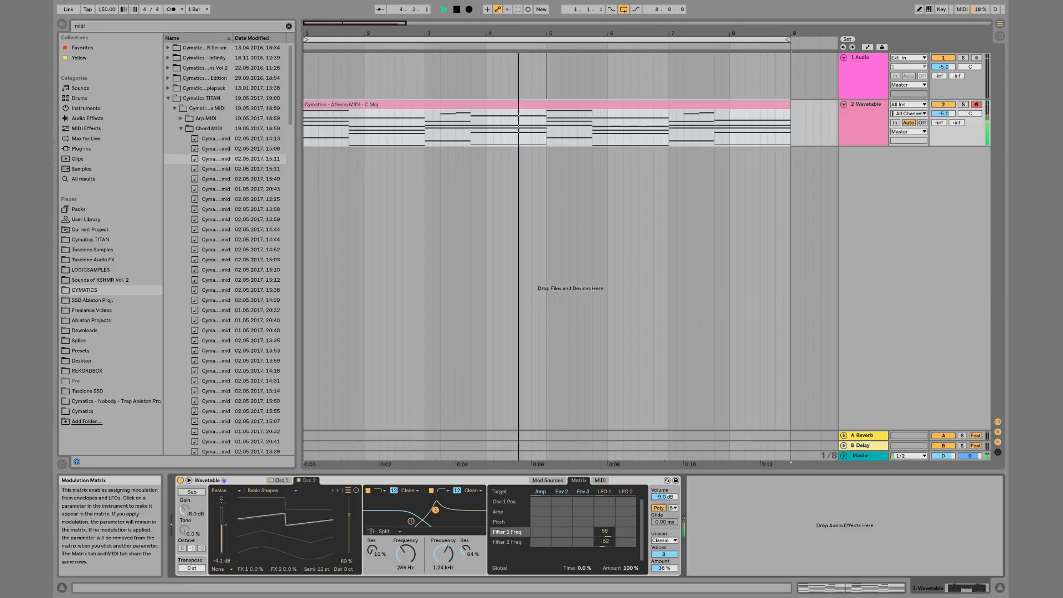
Lower LFO 1's rate to about 0.57 Hz while the clip plays
click(551, 479)
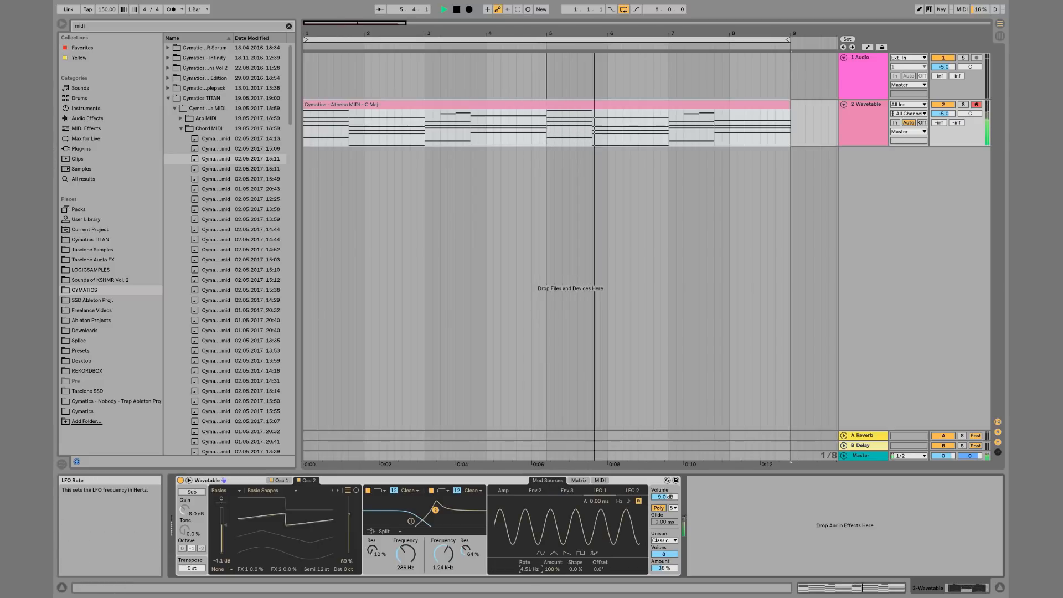
drag(529, 569, 529, 595)
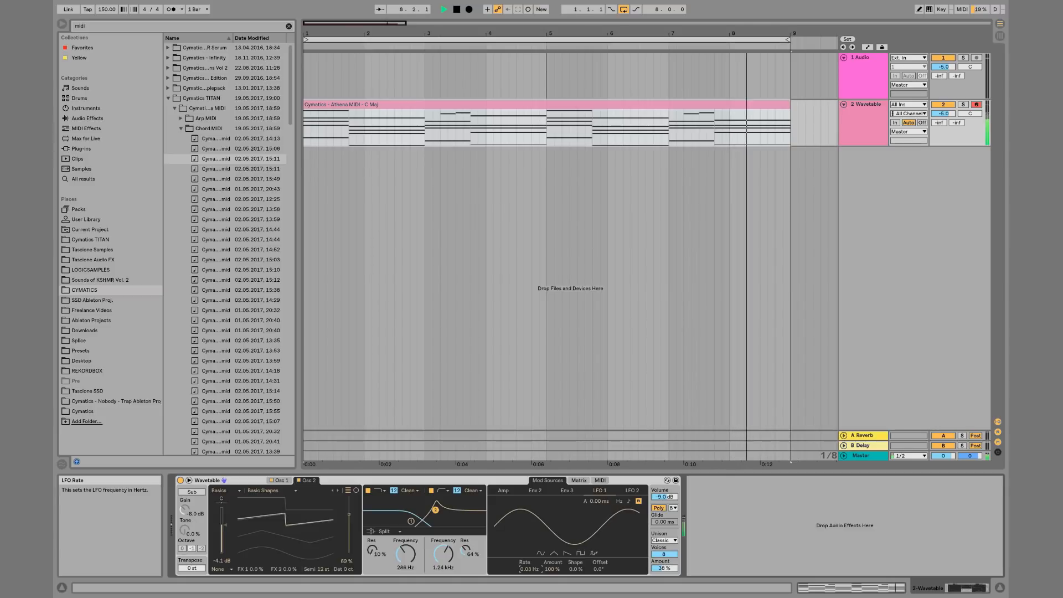
drag(531, 567, 530, 555)
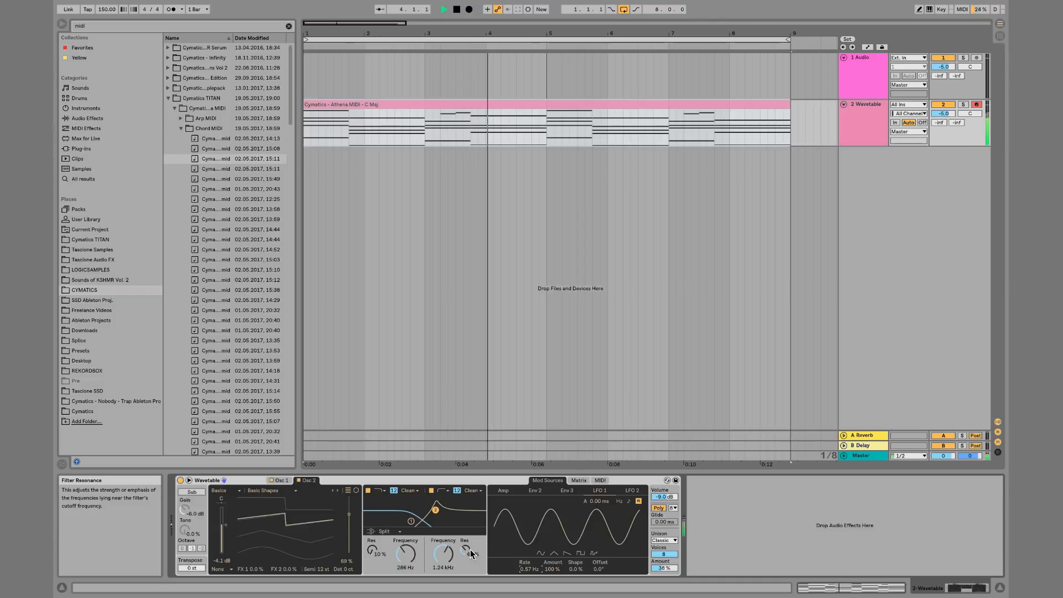
click(585, 481)
key(space)
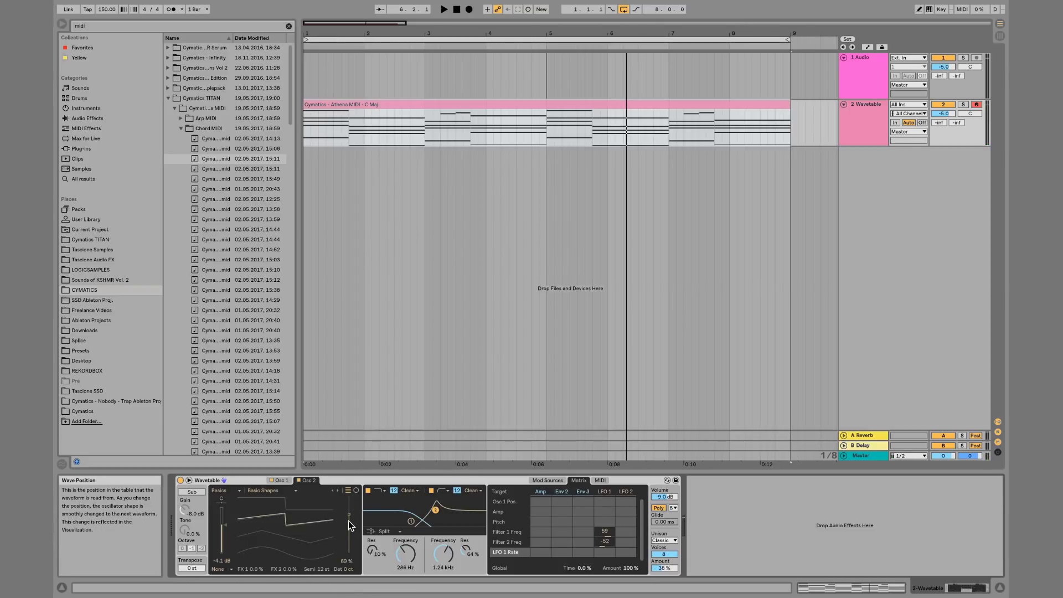
Add Osc 2 wavetable position and LFO 1 rate as targets in the modulation matrix
drag(348, 517, 348, 519)
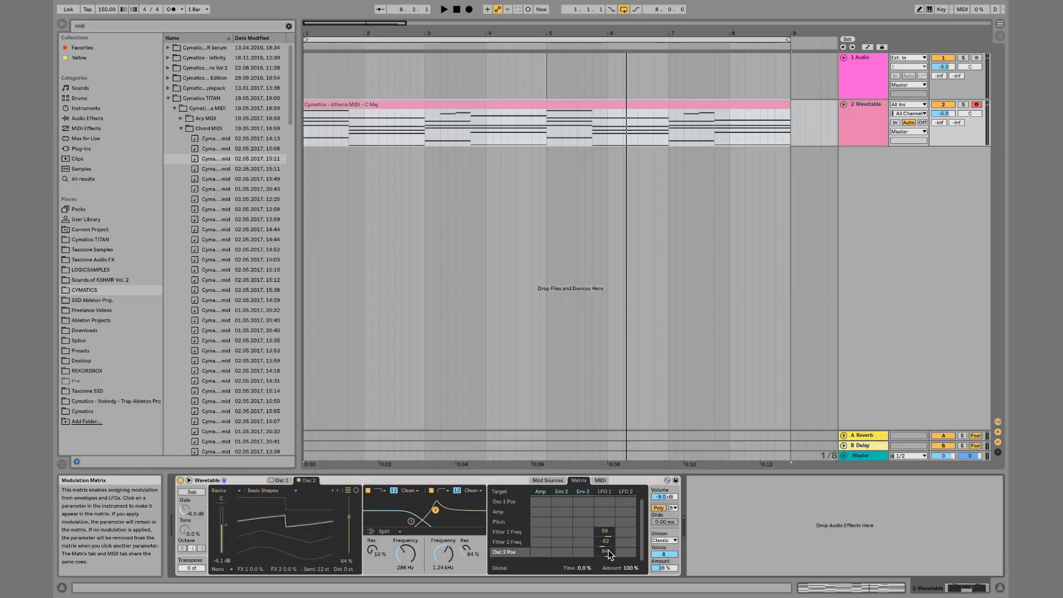
key(space)
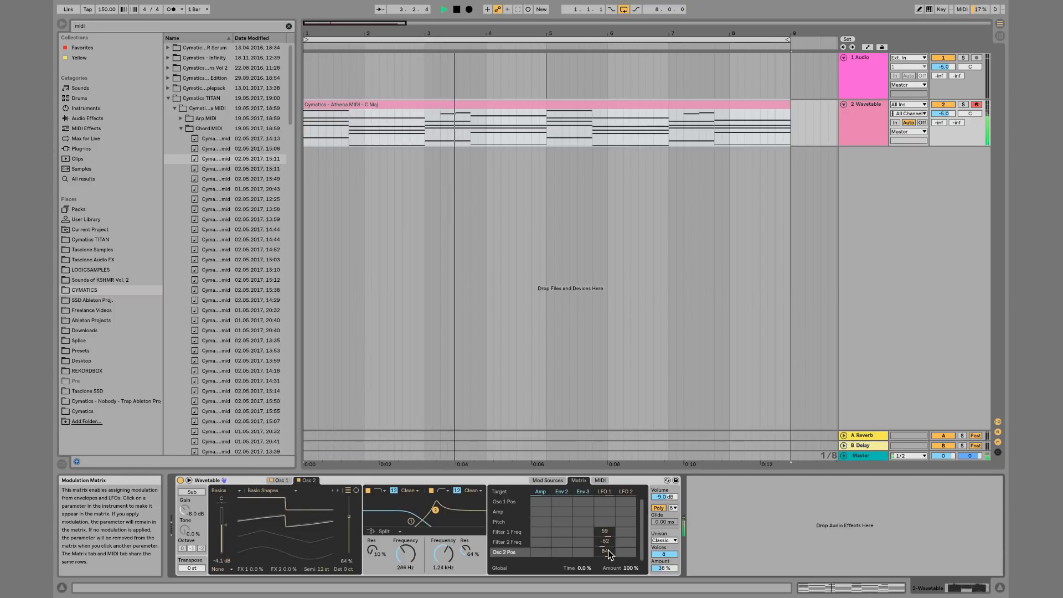
click(555, 481)
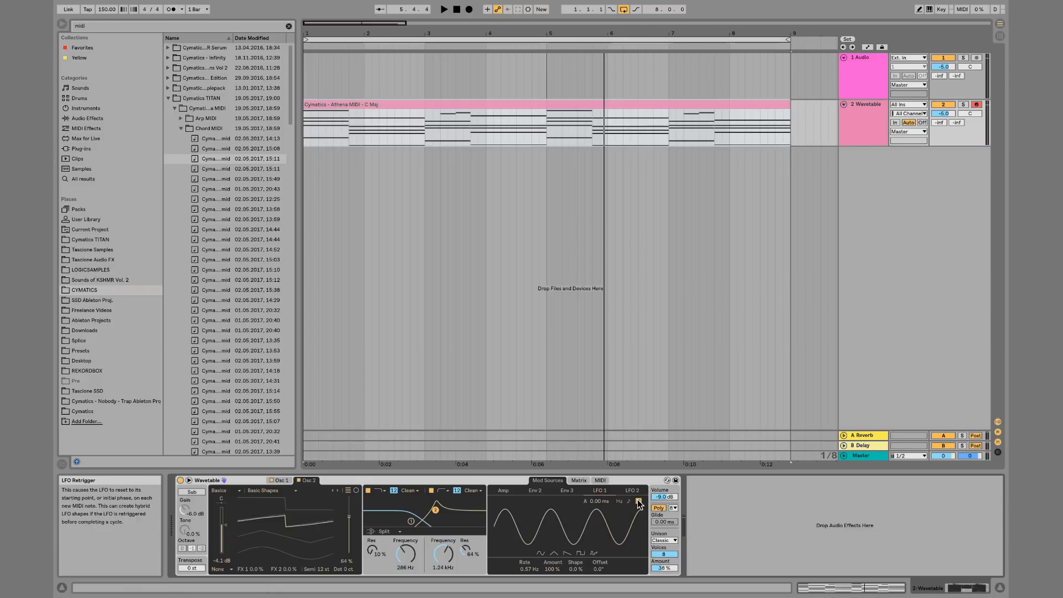
key(space)
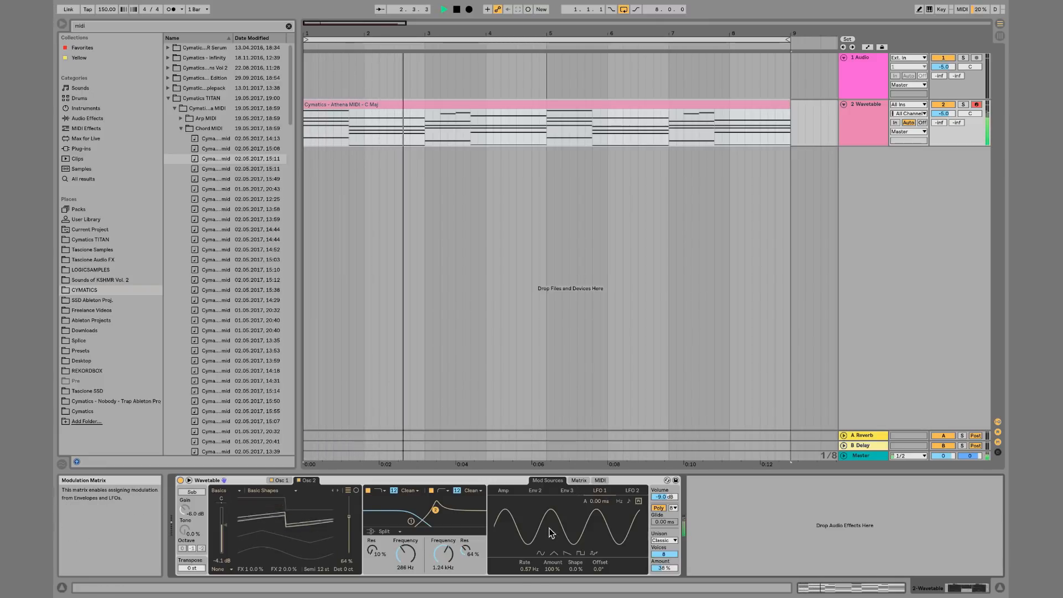
drag(526, 569, 609, 470)
click(579, 480)
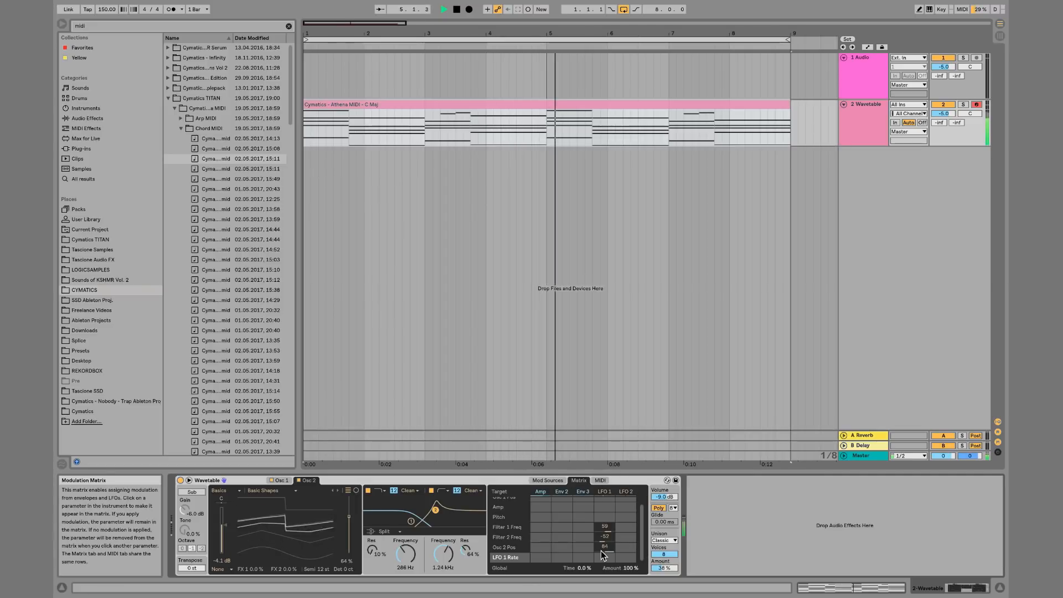
Set LFO 1's modulation of Filter 2 frequency to 17 and Filter 1 frequency to -4.7
drag(605, 537, 604, 487)
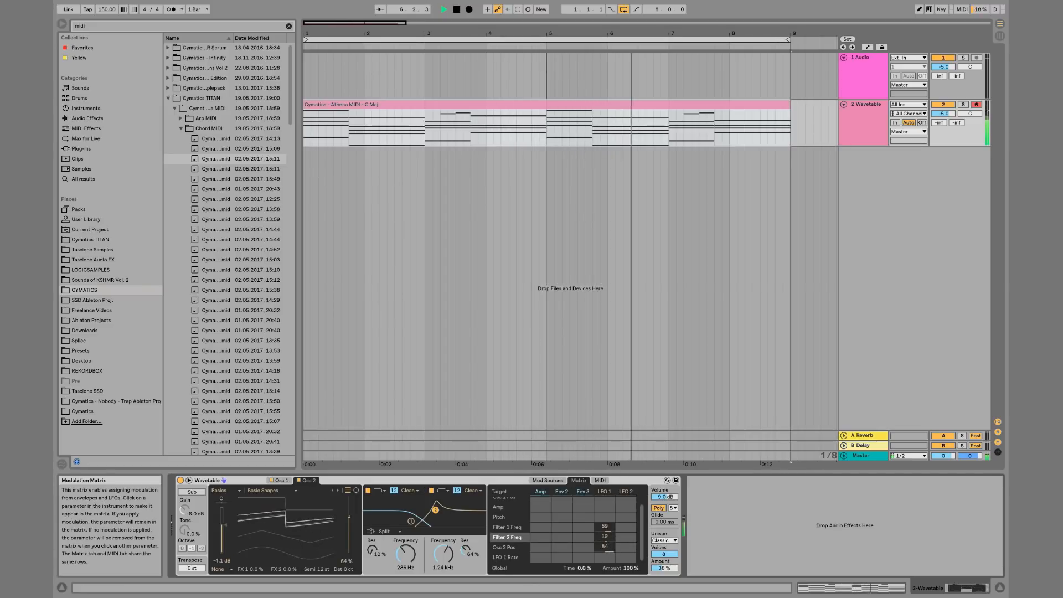
drag(607, 527, 606, 594)
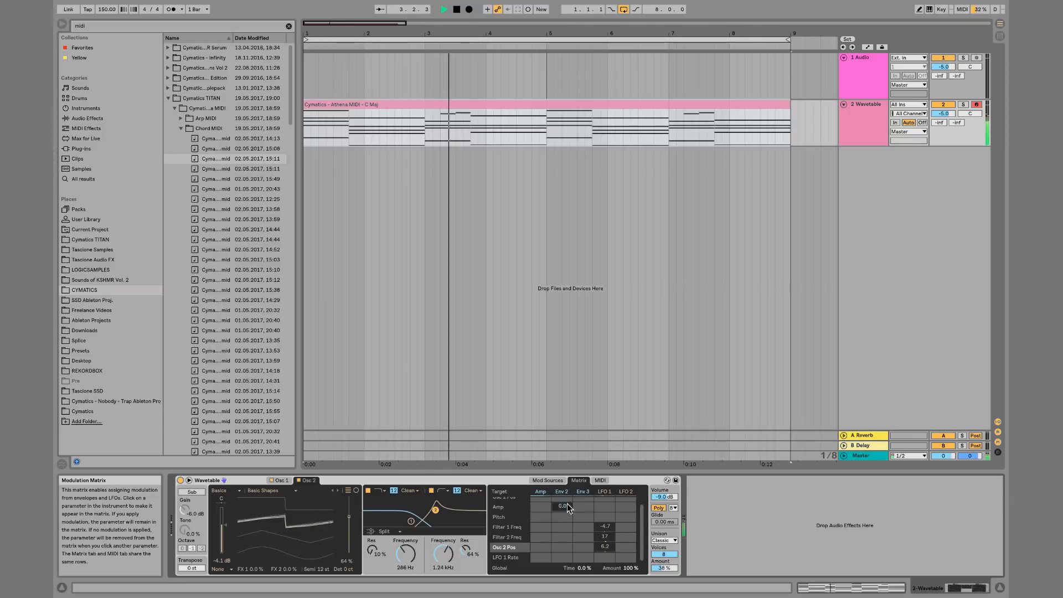
Raise LFO 1's rate to about 13.69 Hz and fine-tune its modulation amounts in the matrix
click(555, 481)
drag(529, 569, 530, 547)
click(579, 481)
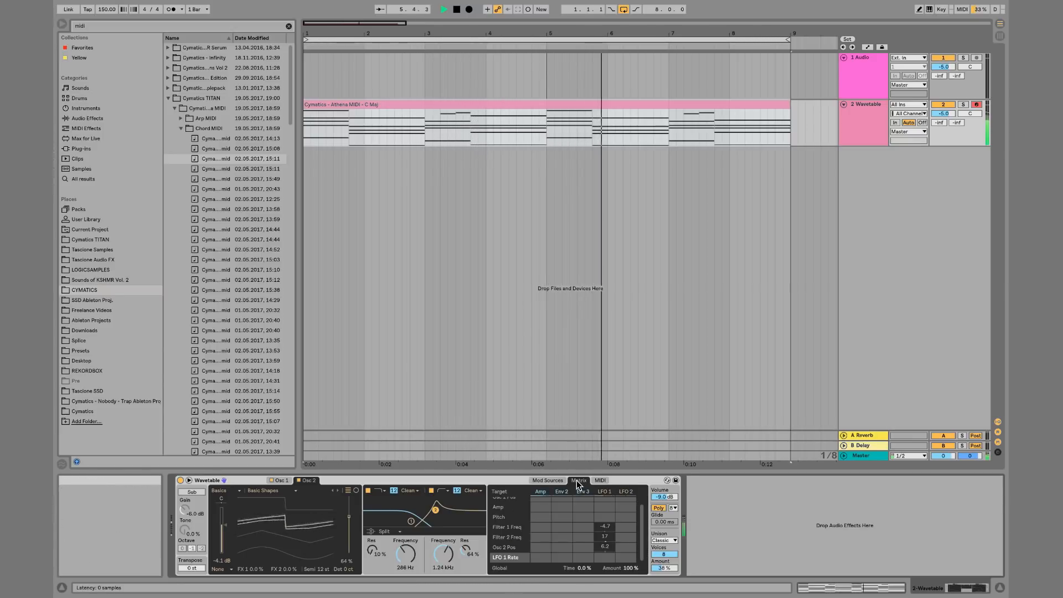
mouse_move(606, 541)
mouse_down()
mouse_move(606, 559)
mouse_move(608, 544)
mouse_up()
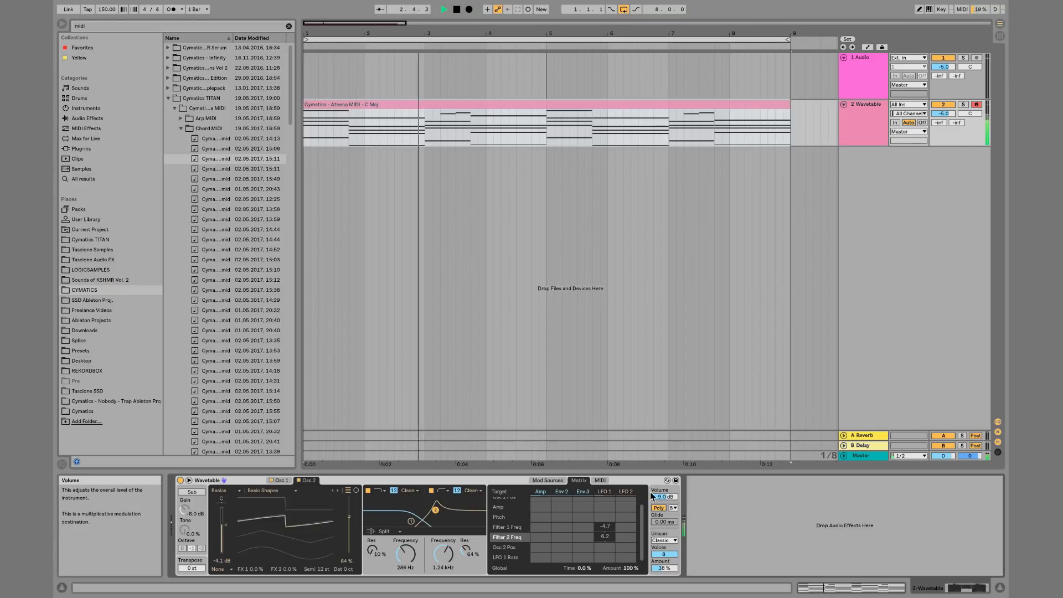
Open LFO 2 and set its amount to 69% and its rate to about 0.86 Hz
click(548, 481)
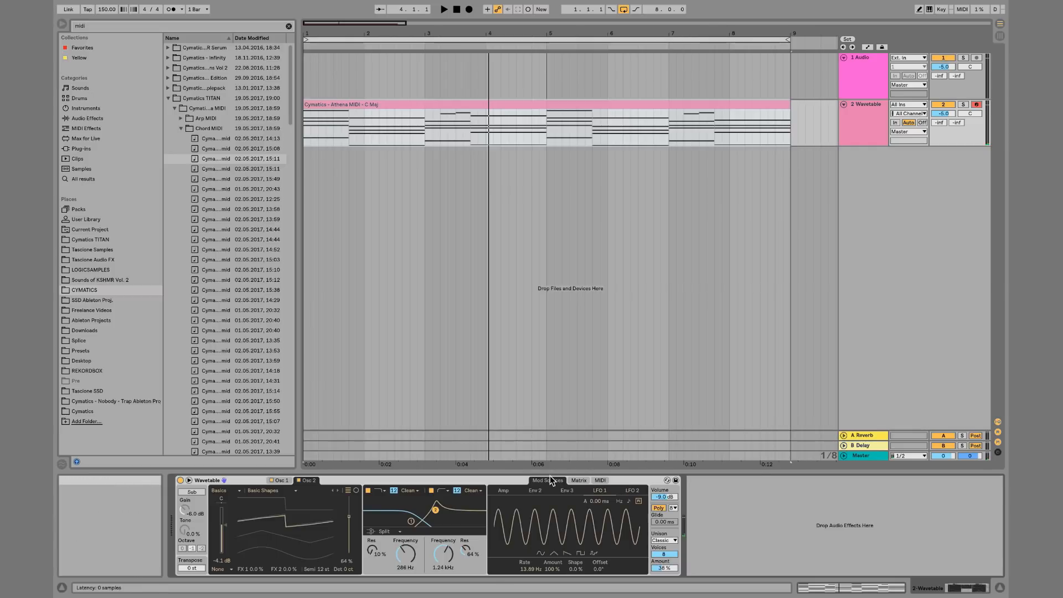
click(621, 491)
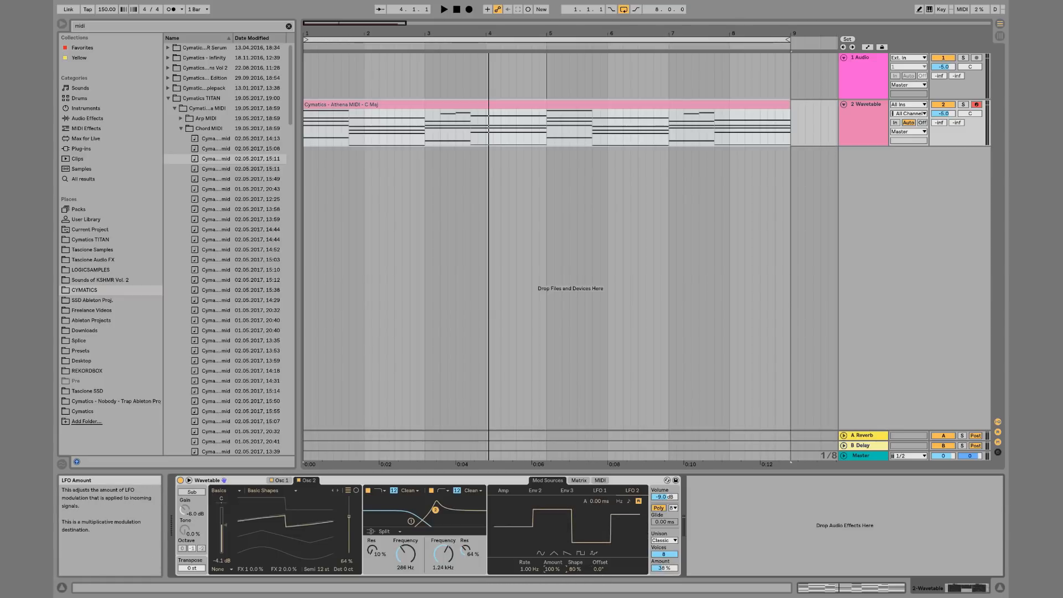
drag(559, 566, 559, 581)
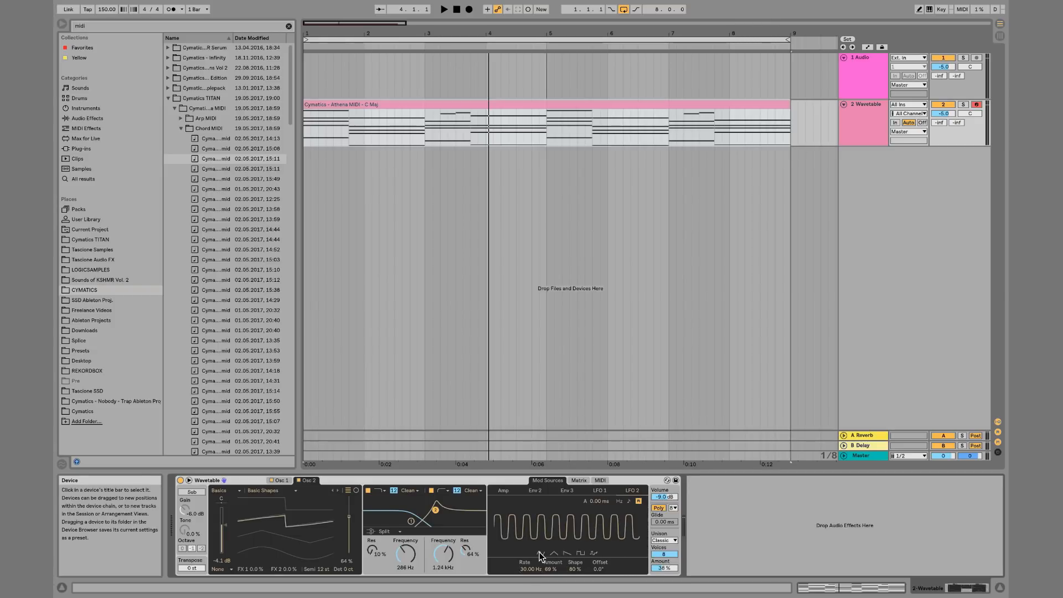
drag(530, 569, 529, 597)
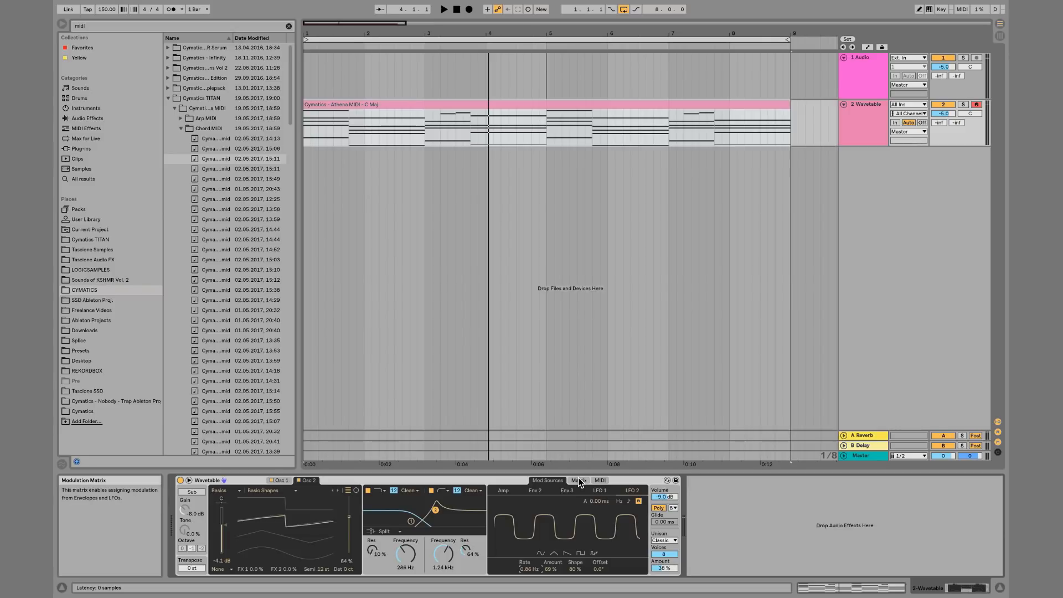
Add Osc 2 pitch to the modulation matrix with an LFO 1 amount of 0.6
key(space)
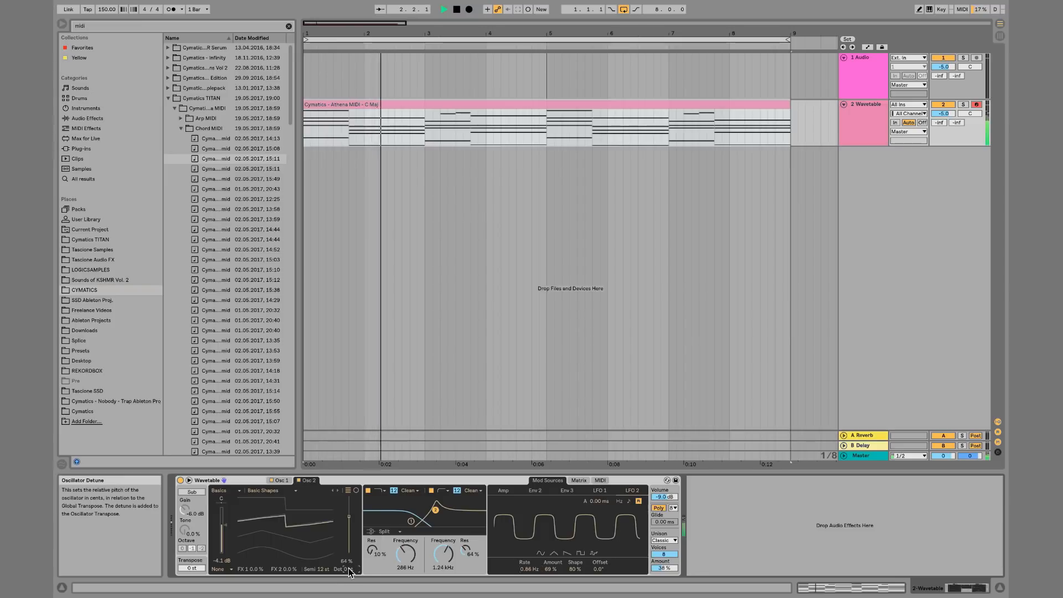
click(580, 480)
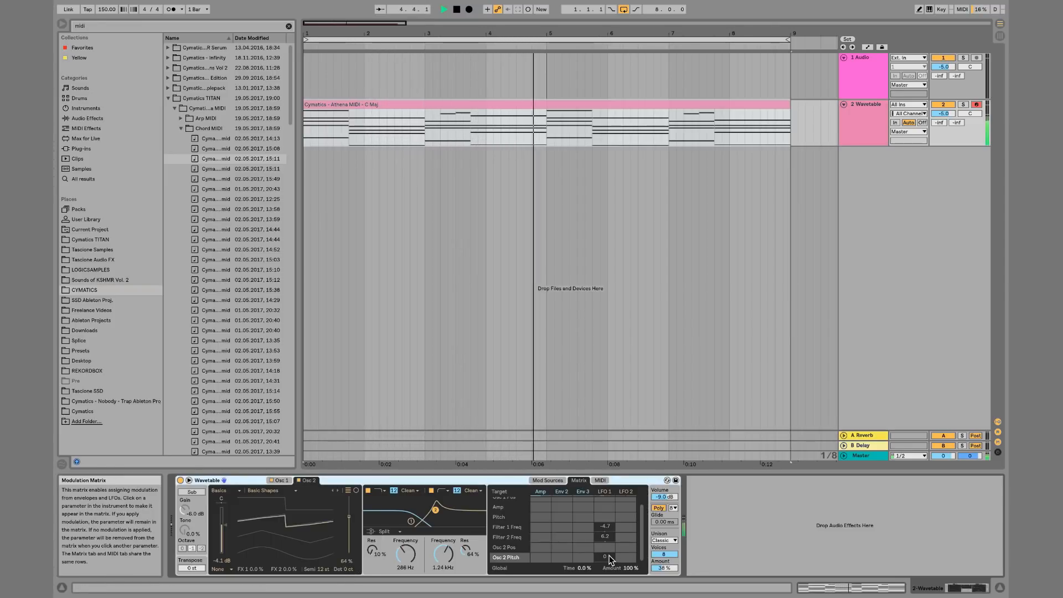
mouse_move(609, 556)
mouse_down()
mouse_move(610, 541)
mouse_move(610, 561)
mouse_up()
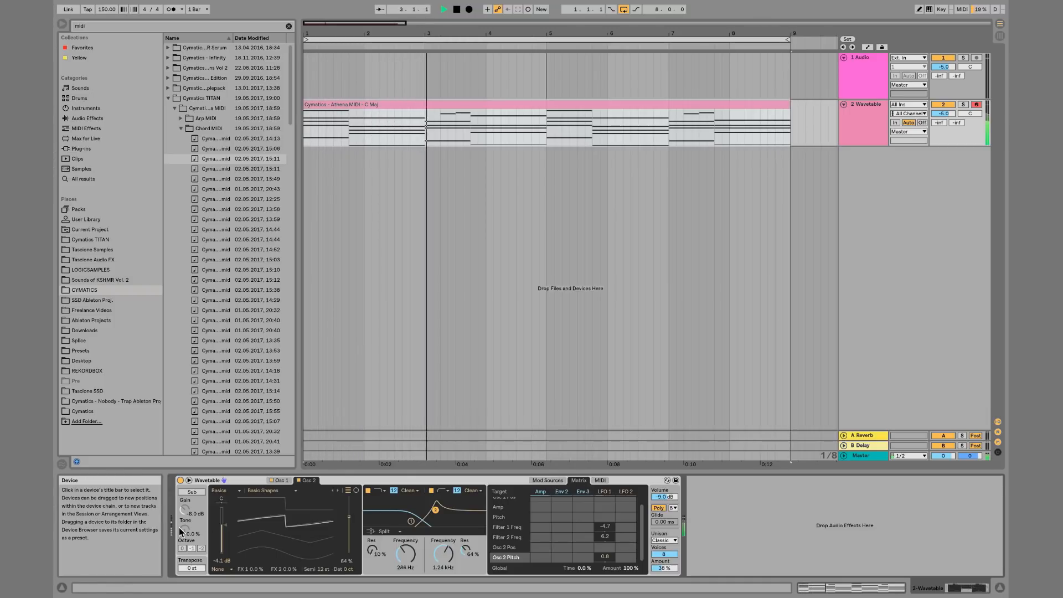
Enable the Sub oscillator, raise its gain to 0.0 dB, change its octave and set its tone to 43%
click(192, 492)
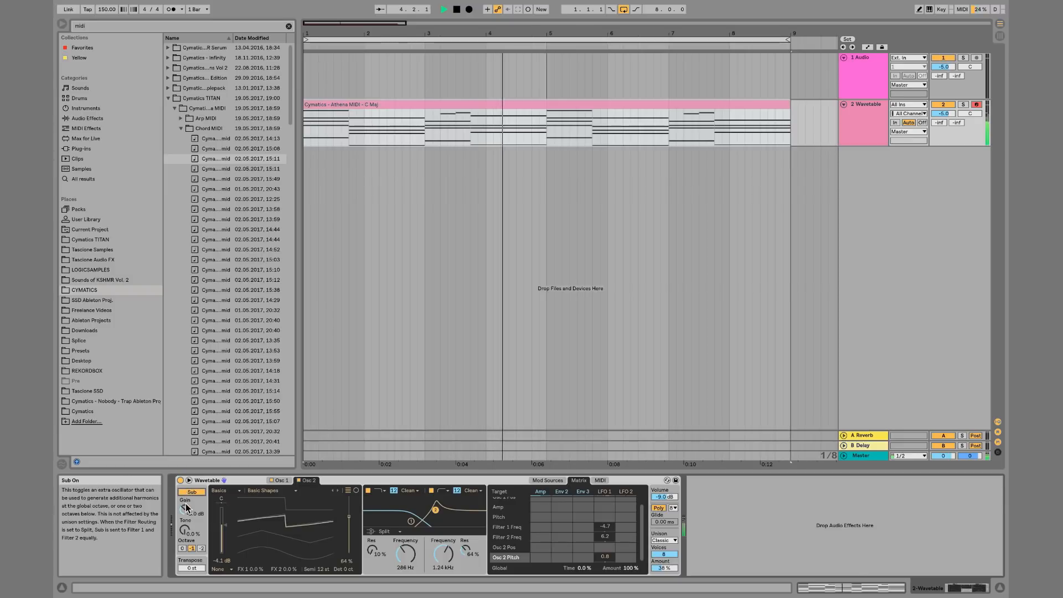
drag(185, 510, 185, 493)
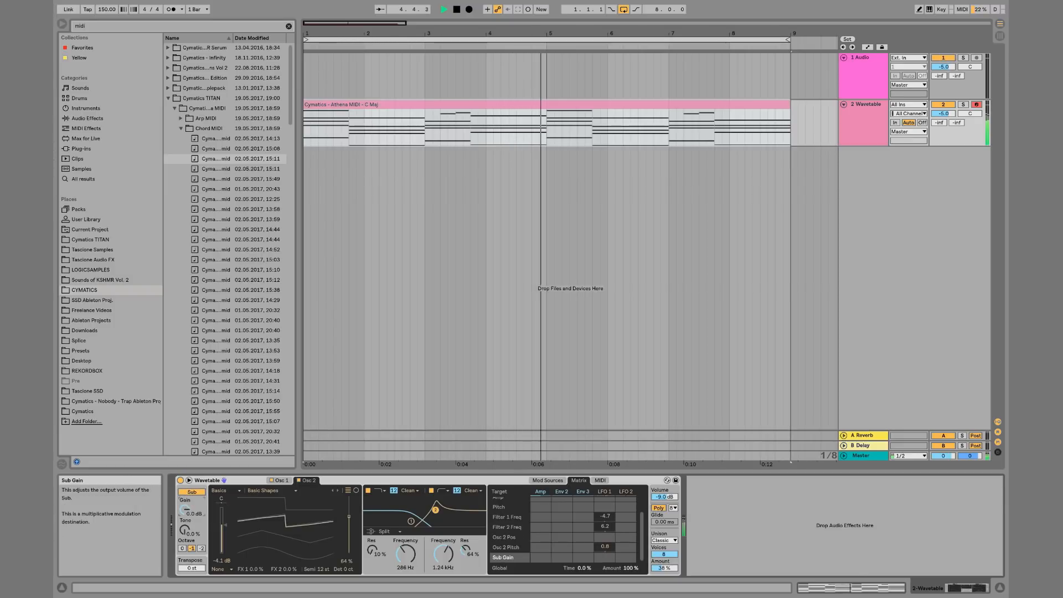
click(181, 549)
drag(185, 530, 185, 493)
key(space)
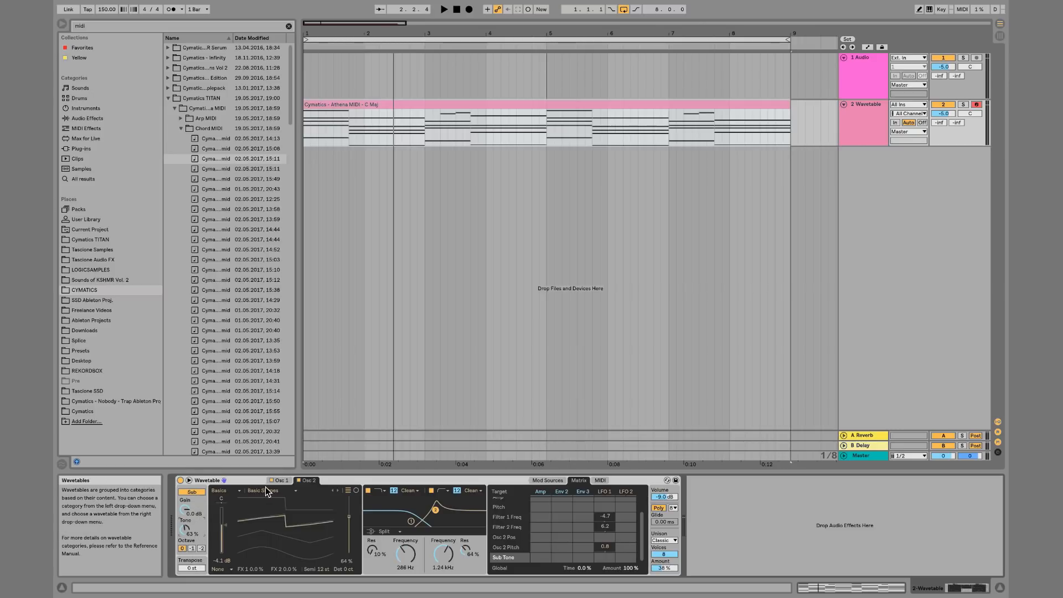
Review the MIDI modulation tab of the matrix and the Osc 1 page
click(549, 480)
click(600, 480)
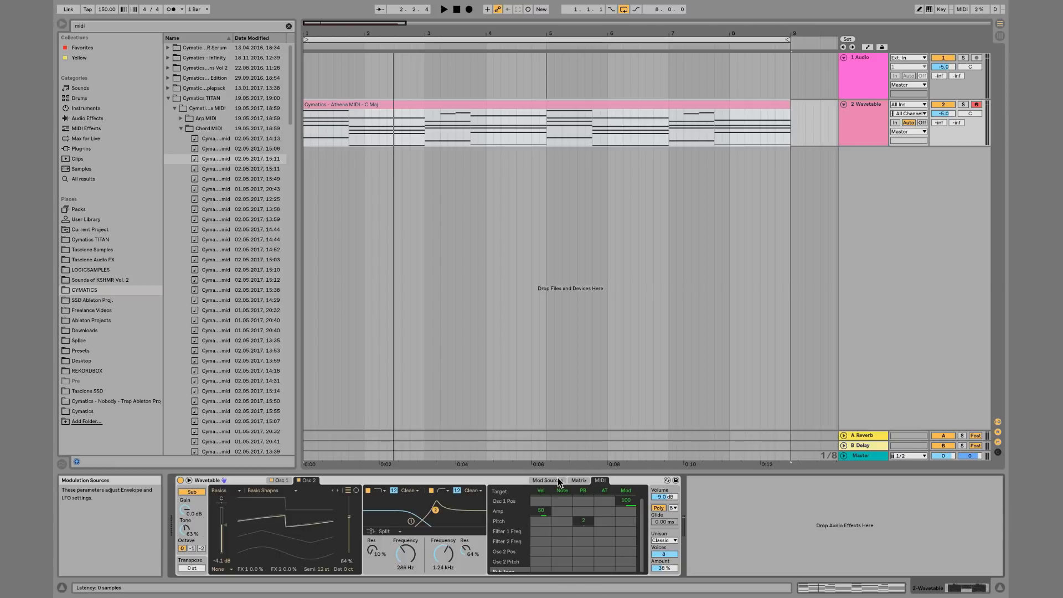
key(space)
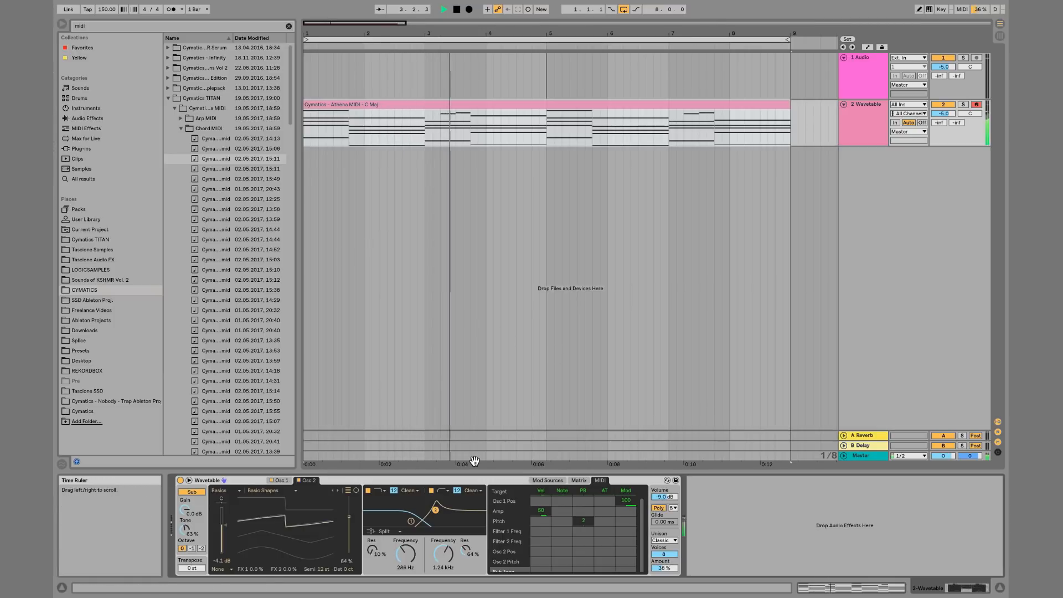
click(288, 481)
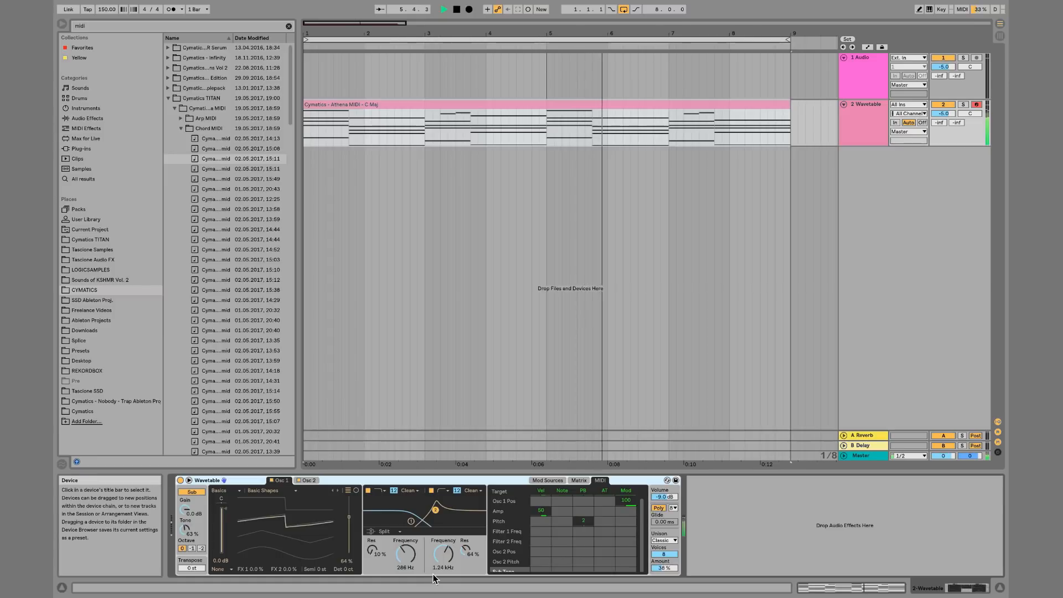
Clear the browser search and load the Reverb audio effect after Wavetable
click(87, 118)
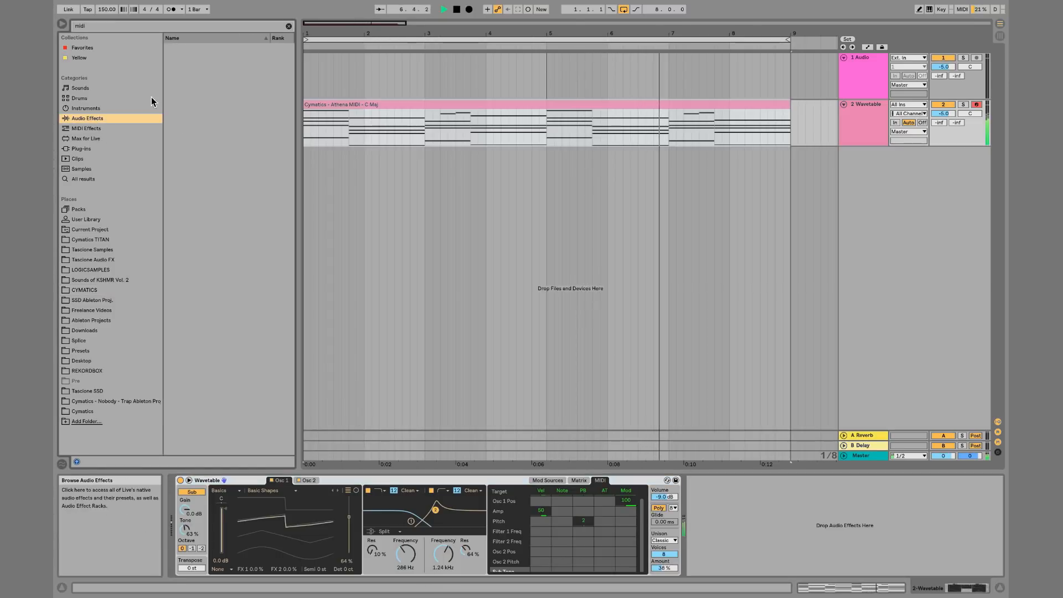
click(289, 26)
double_click(191, 361)
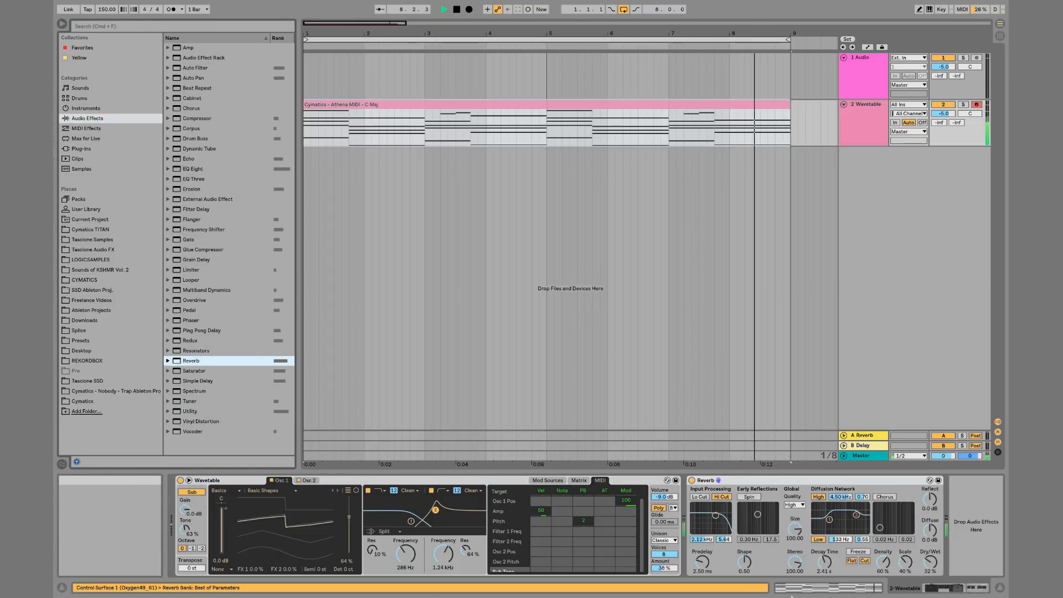
Lower the Reverb's Dry/Wet to 12% and stop playback
drag(931, 563, 931, 580)
key(space)
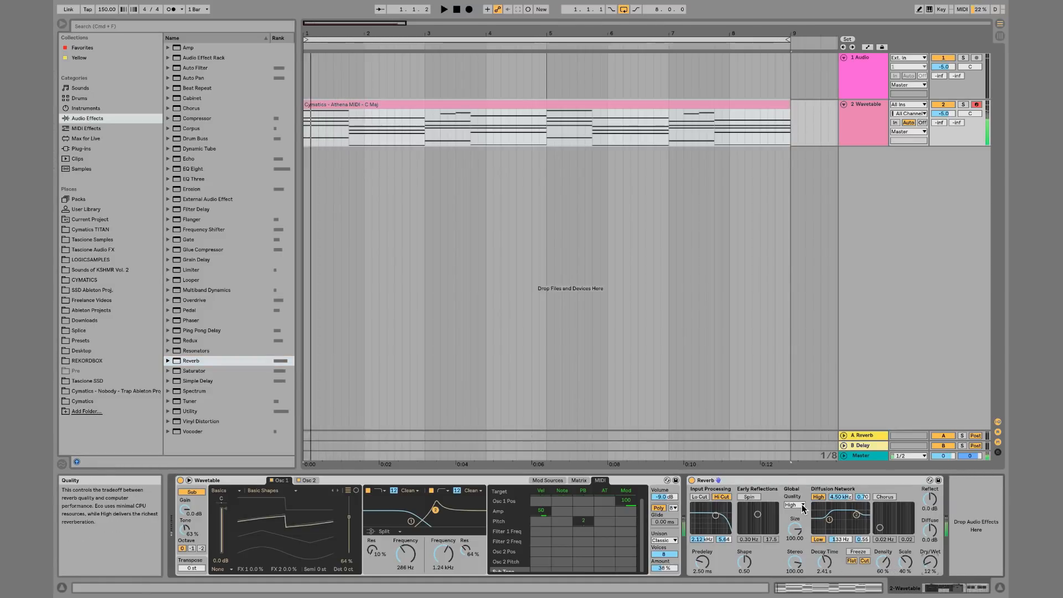
Delete the Reverb device from the Wavetable track
click(707, 481)
key(Delete)
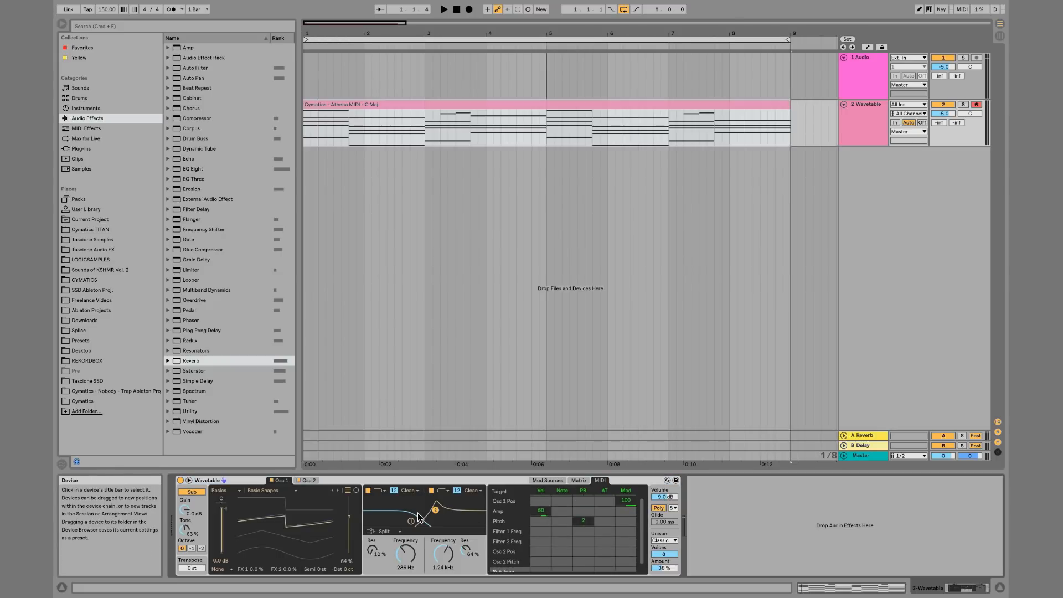
Glance at the Osc 2 and LFO mod source pages, then delete the Wavetable MIDI track
click(308, 480)
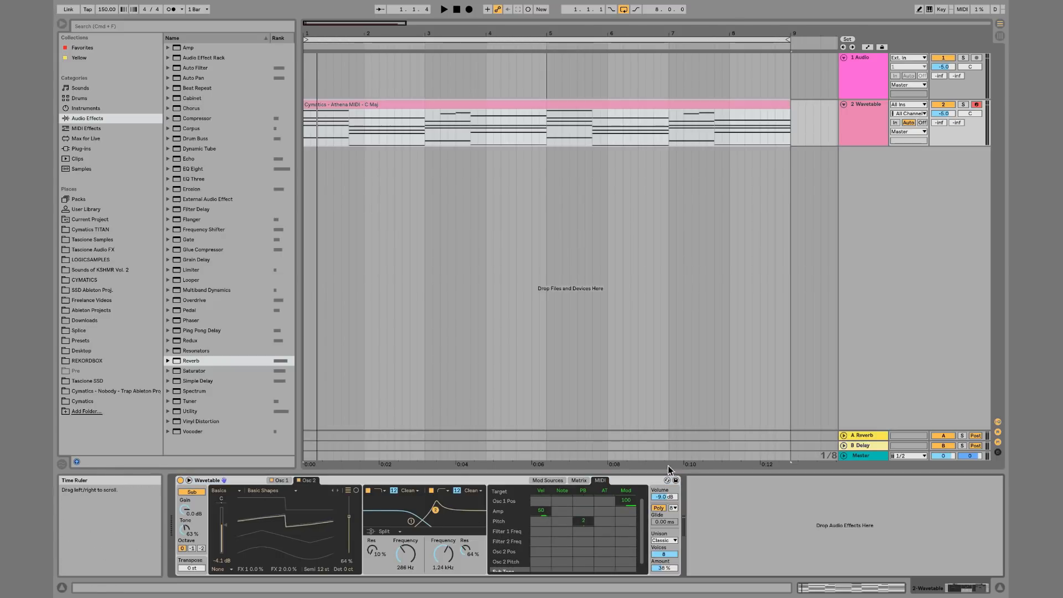
click(553, 481)
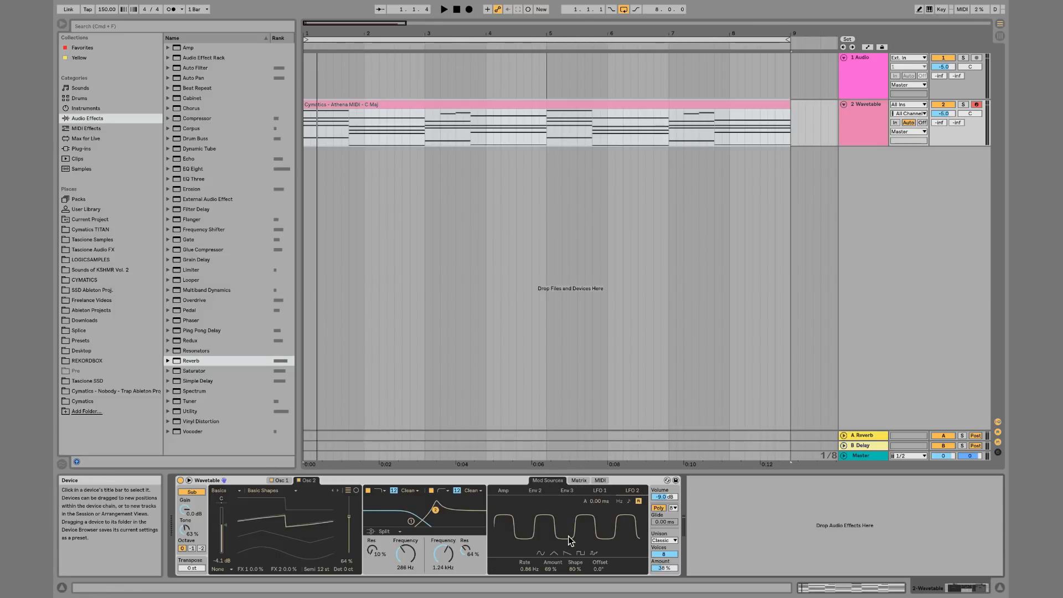
click(851, 143)
key(Delete)
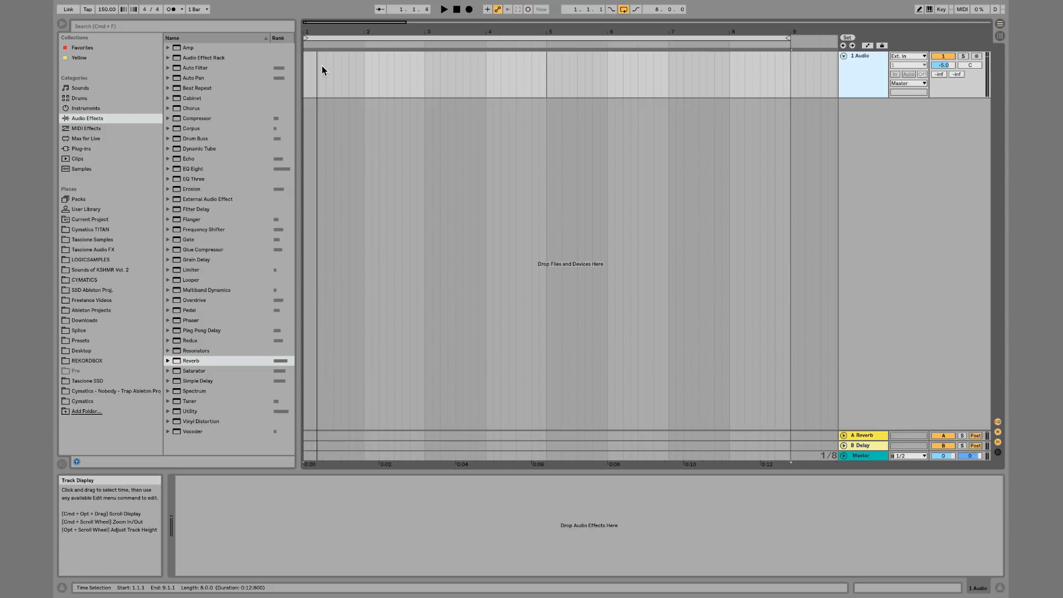
Insert a new MIDI track and create an empty four-bar MIDI clip on it
key(super+shift+t)
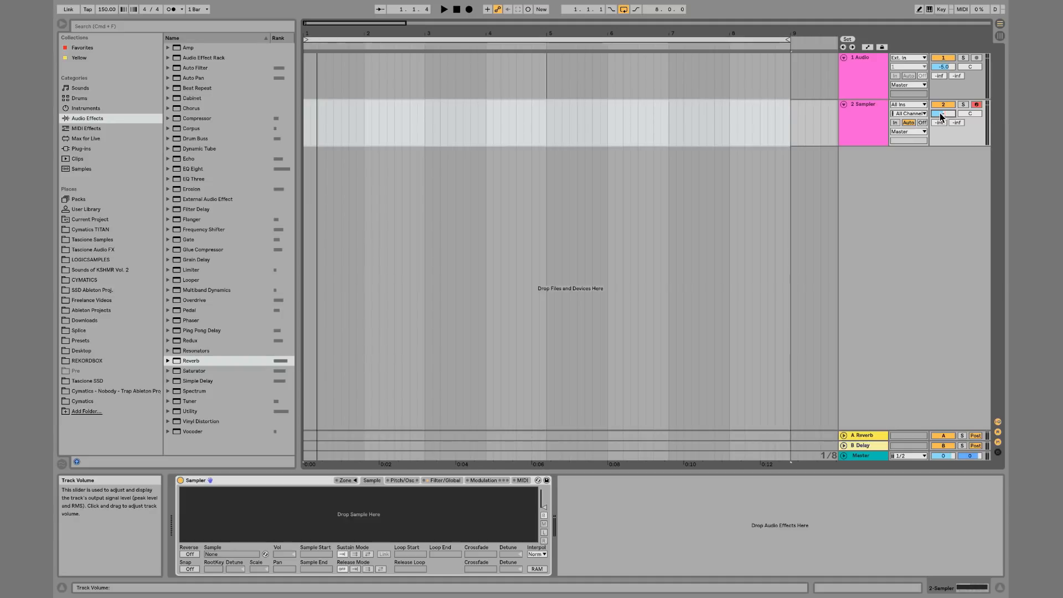
click(304, 120)
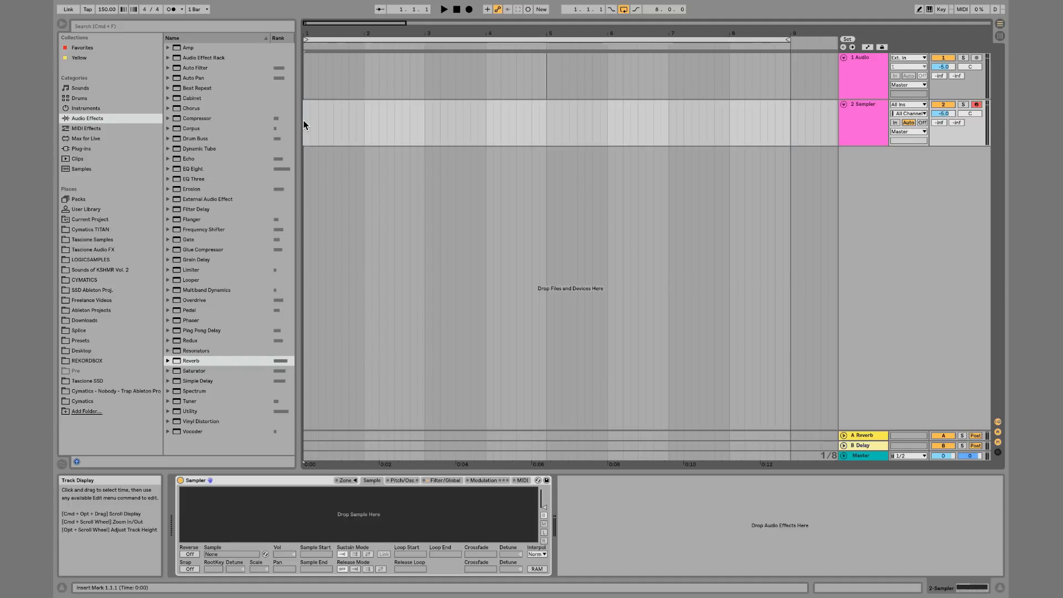
drag(304, 121, 544, 119)
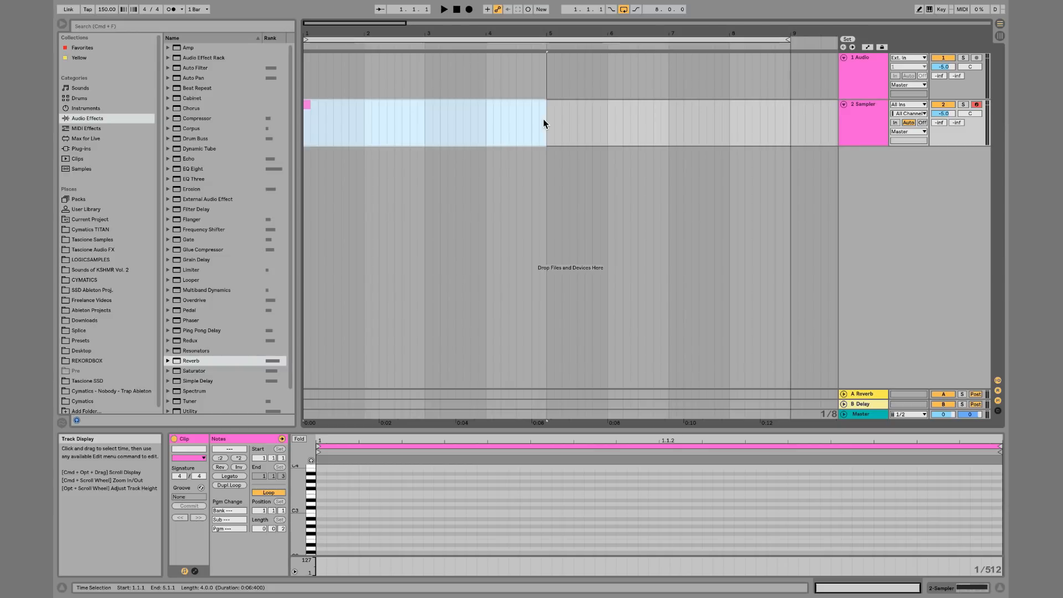
key(super+shift+m)
Delete the empty MIDI clip
click(578, 123)
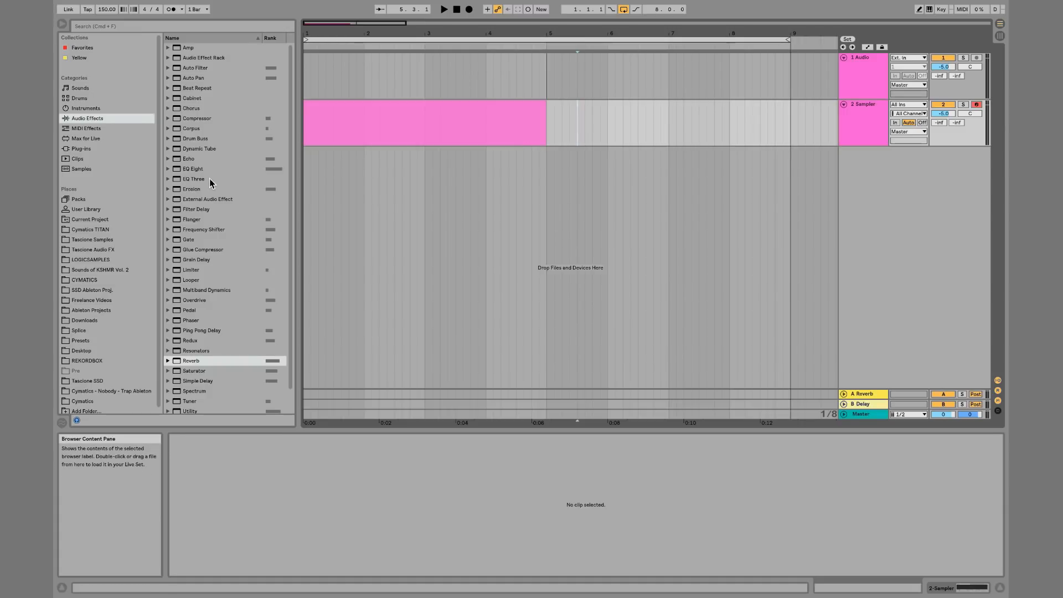
click(487, 109)
key(Delete)
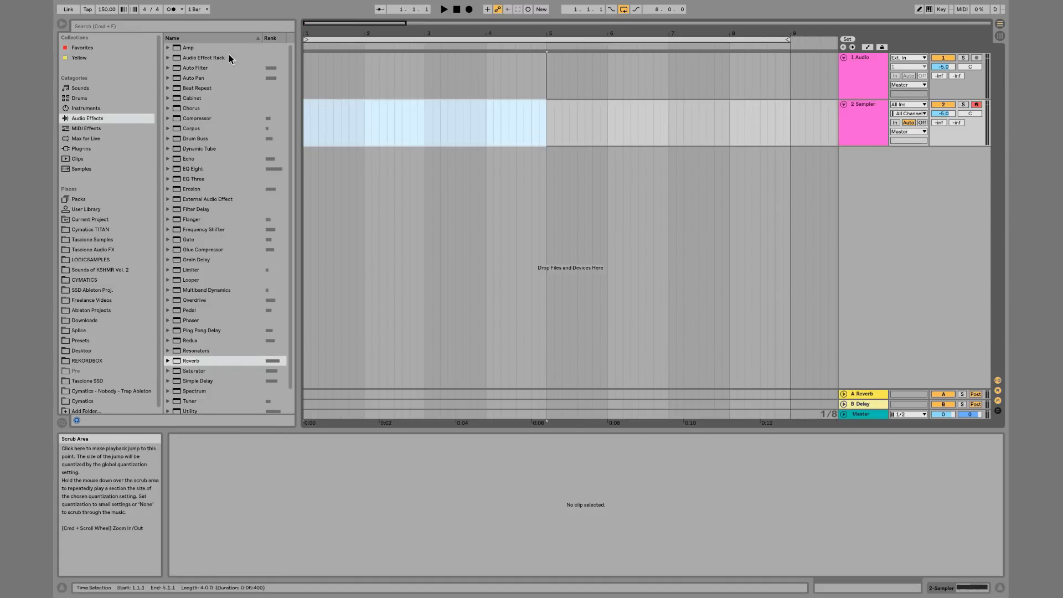
Search the browser for loop and place Cymatics - Vocal Loop 1 - 128 Dm on the audio track
click(108, 23)
text(loop)
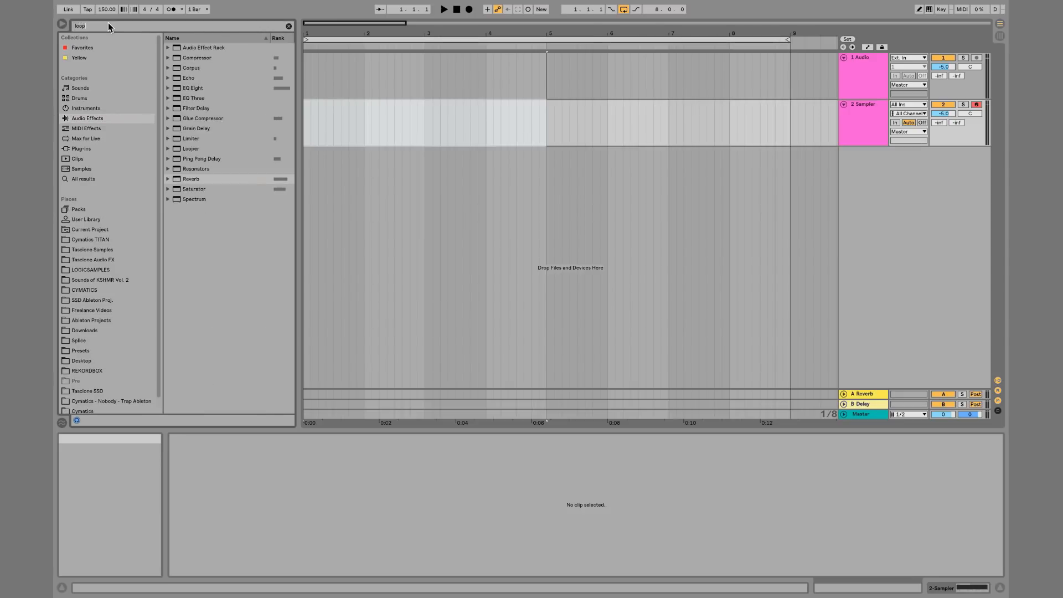
click(98, 290)
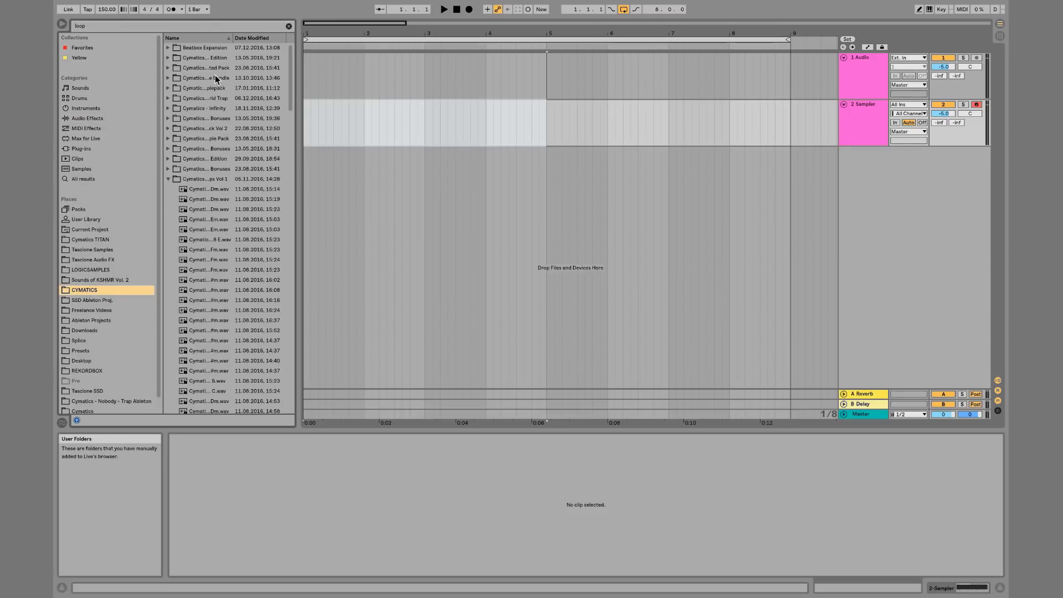
drag(195, 190, 308, 63)
Solo the audio track and audition the vocal loop
click(963, 58)
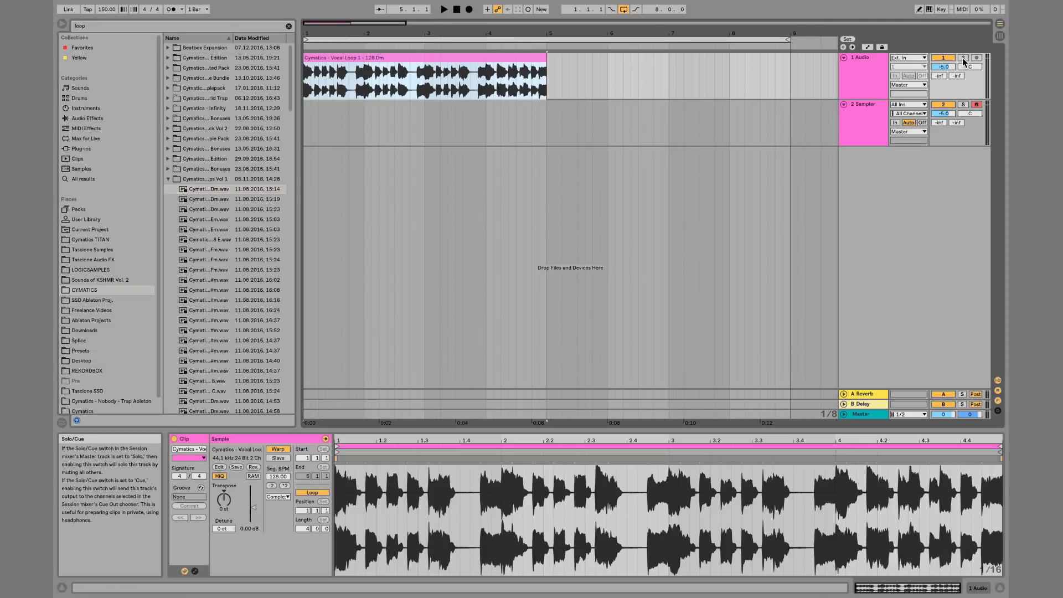
key(space)
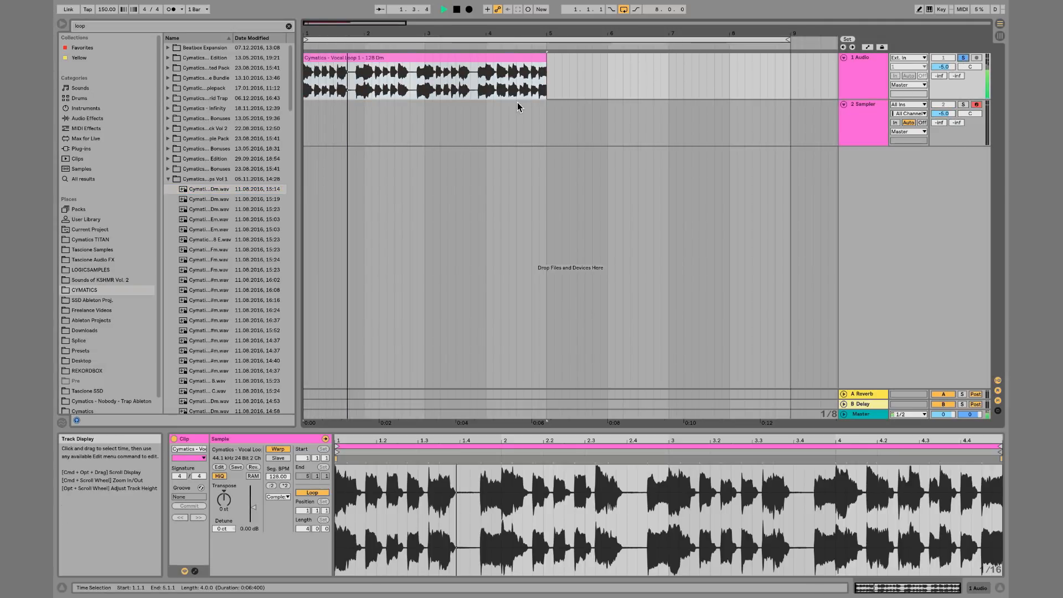
key(space)
Add a fade-out to the end of the vocal clip starting around bar 4
click(599, 85)
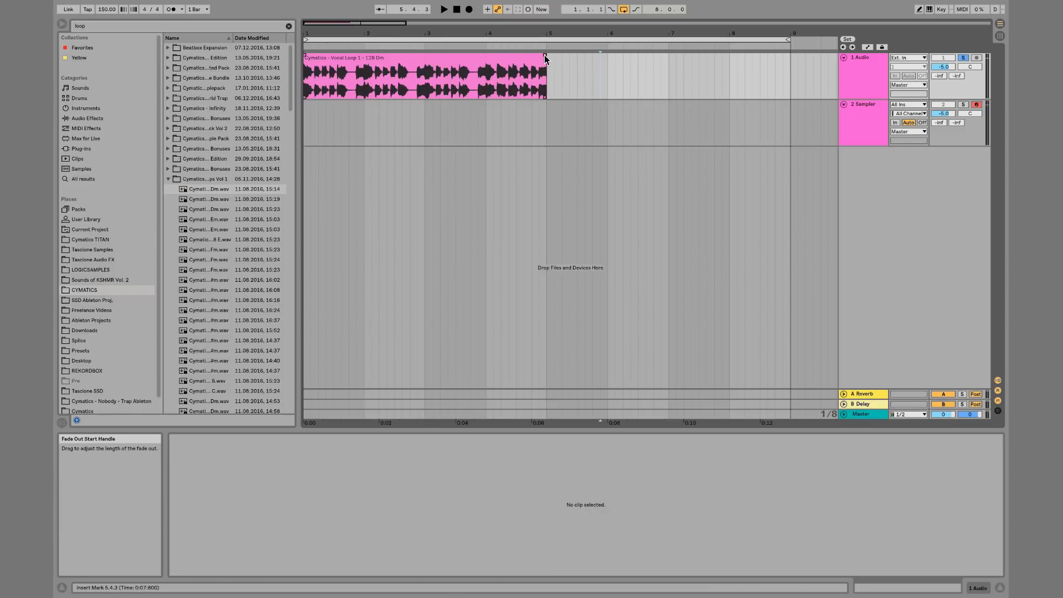
mouse_move(546, 56)
mouse_down()
mouse_move(468, 72)
mouse_move(536, 88)
mouse_move(490, 95)
mouse_up()
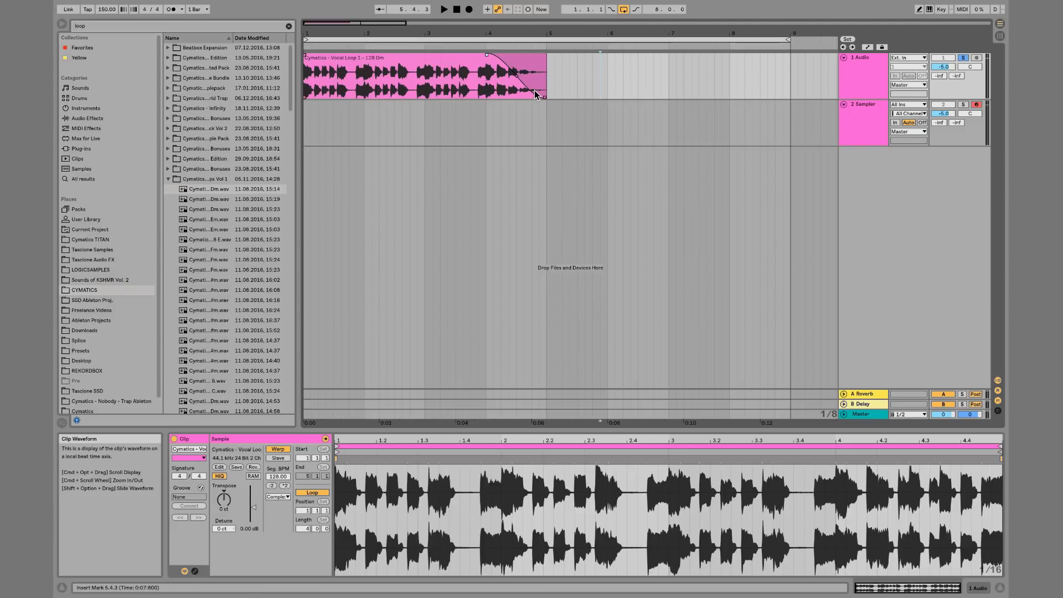
key(a)
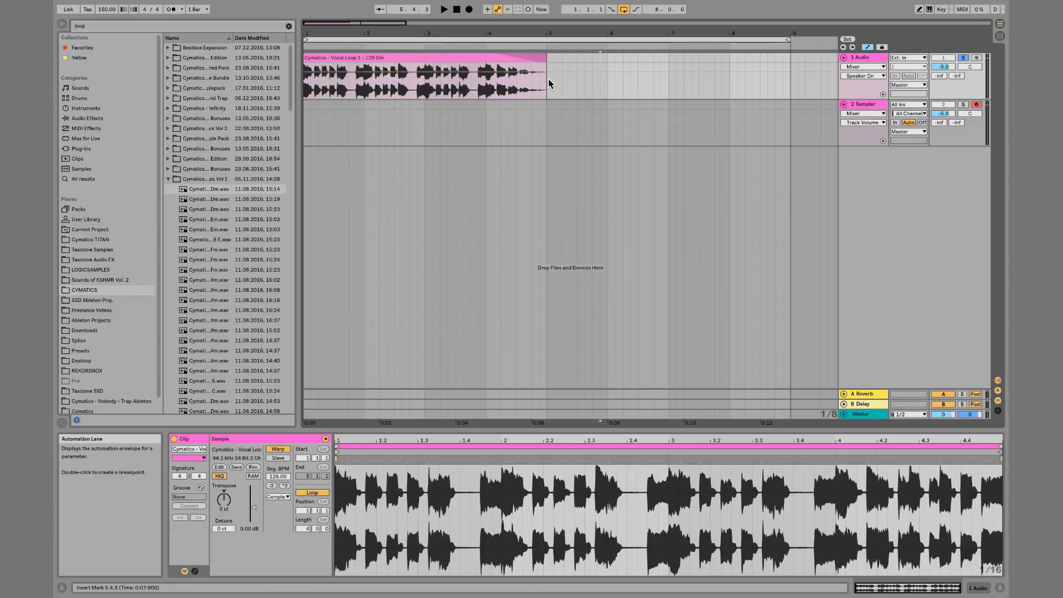
click(551, 61)
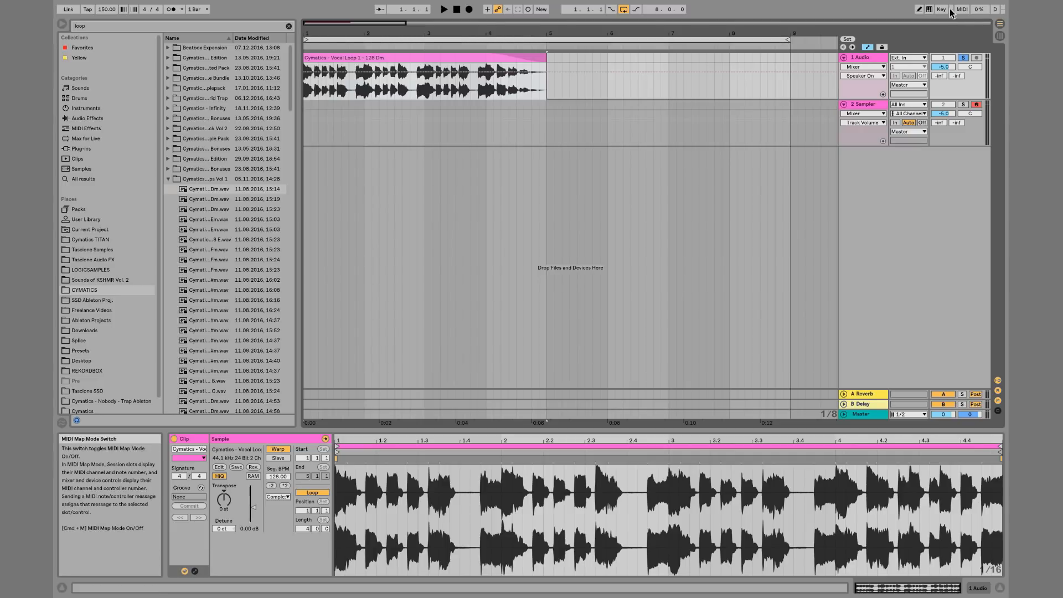
key(ctrl+a)
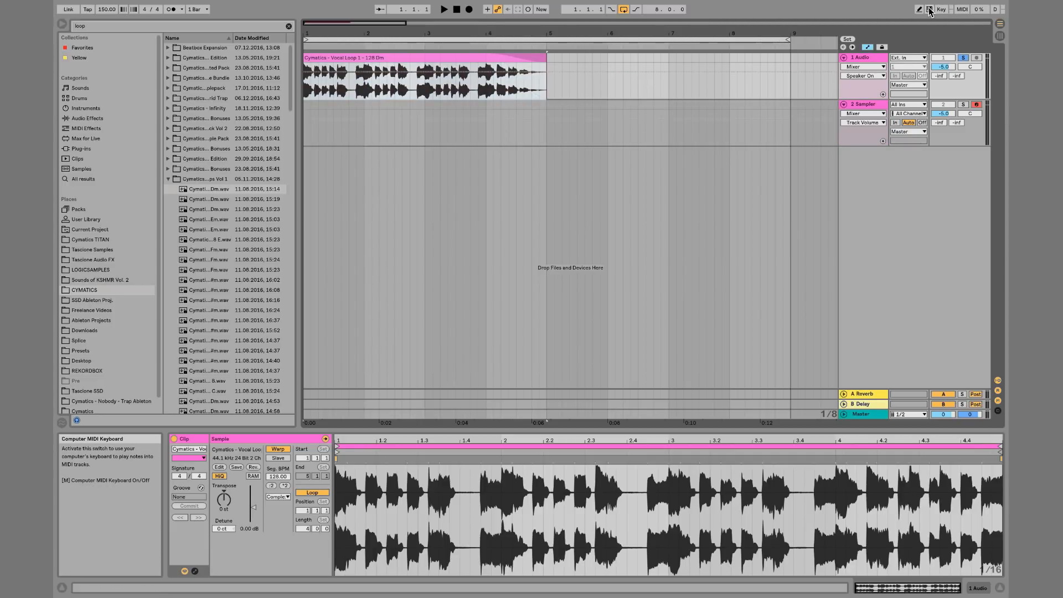
click(930, 9)
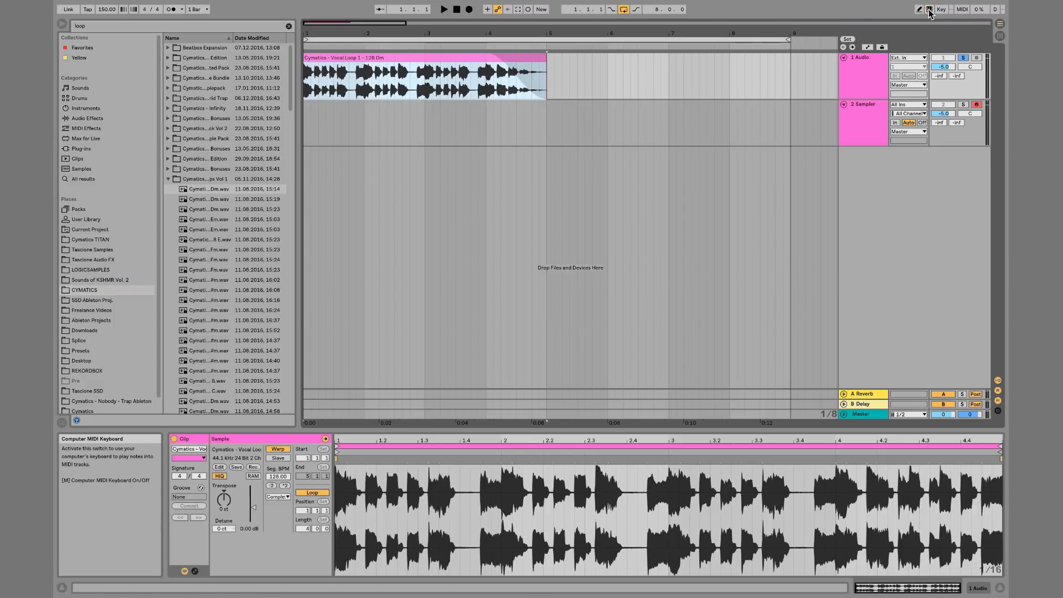
key(a)
key(a)
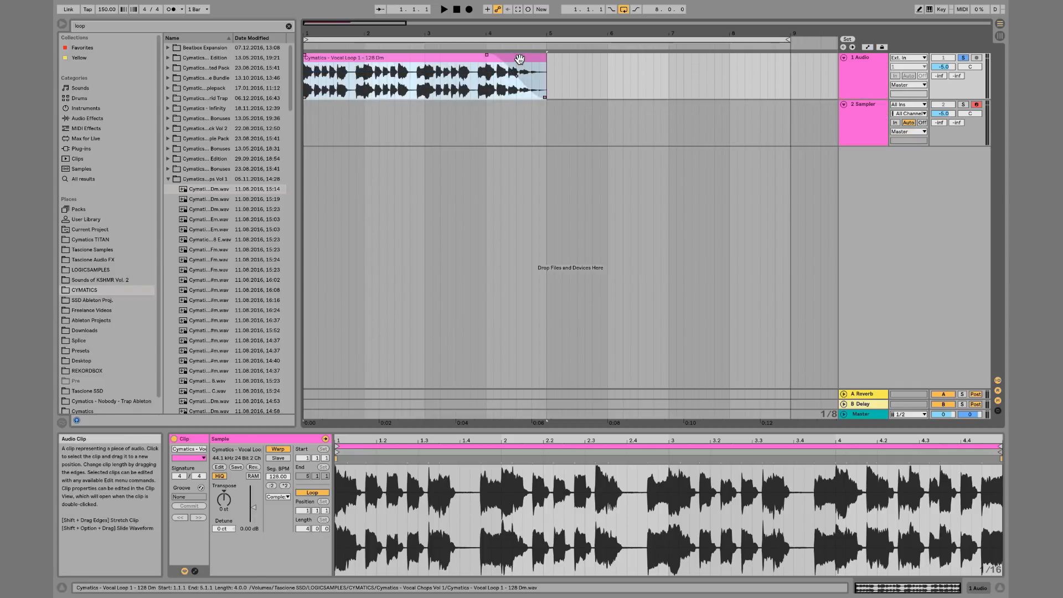
Examine the vocal clip's fade handles and the track's automation lane at different zoom levels
click(591, 76)
click(500, 71)
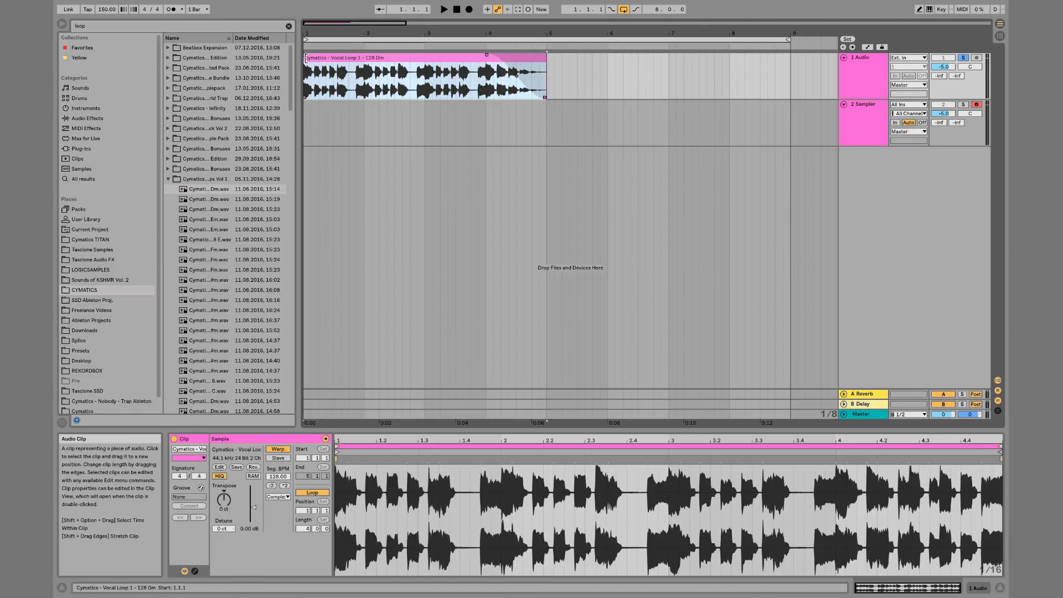
drag(308, 36, 306, 72)
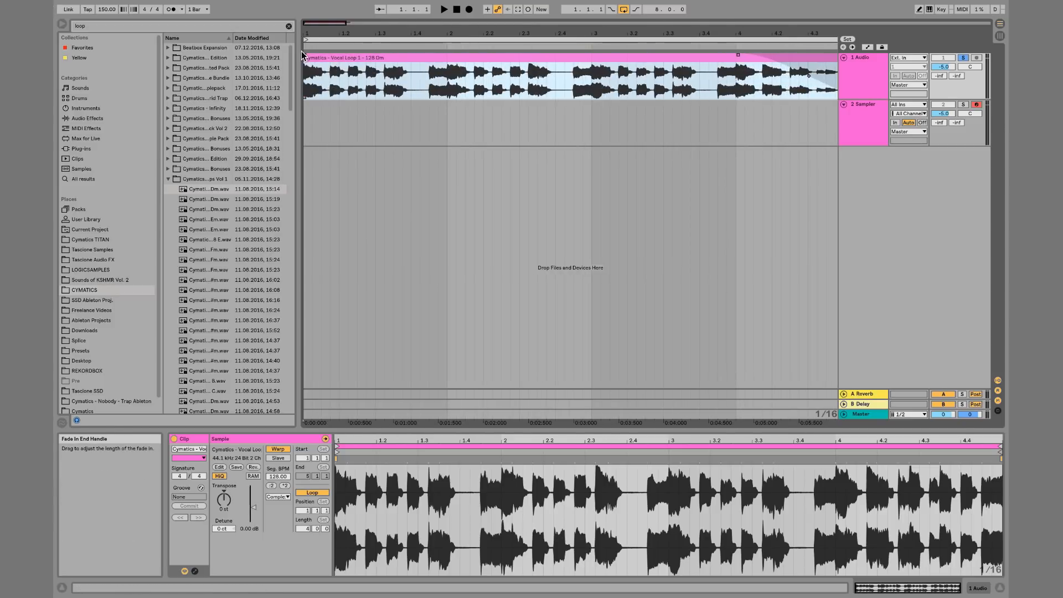
drag(310, 34, 311, 4)
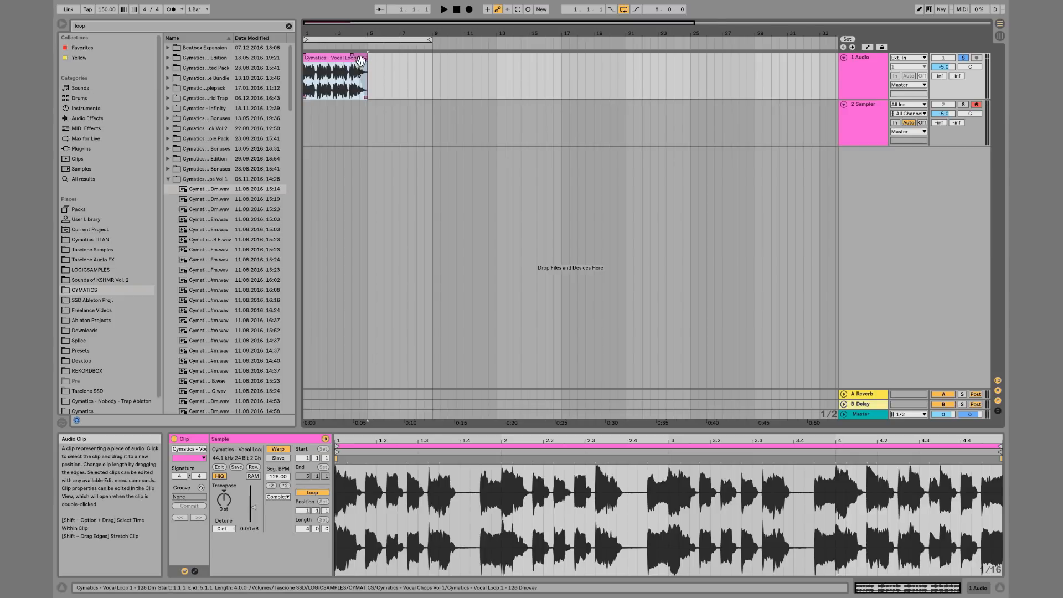
key(a)
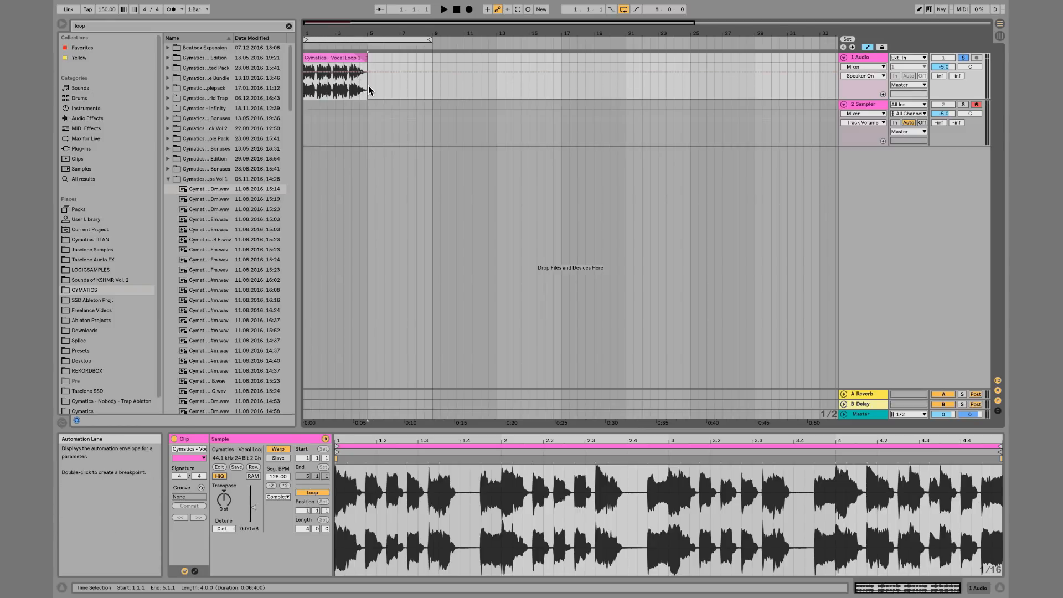
click(883, 94)
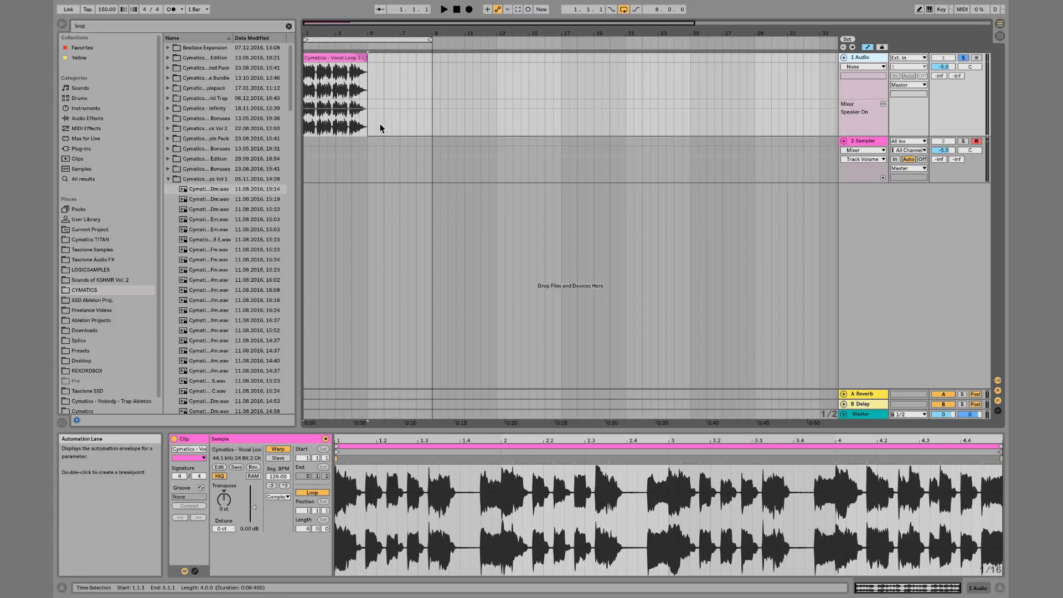
drag(368, 122, 303, 113)
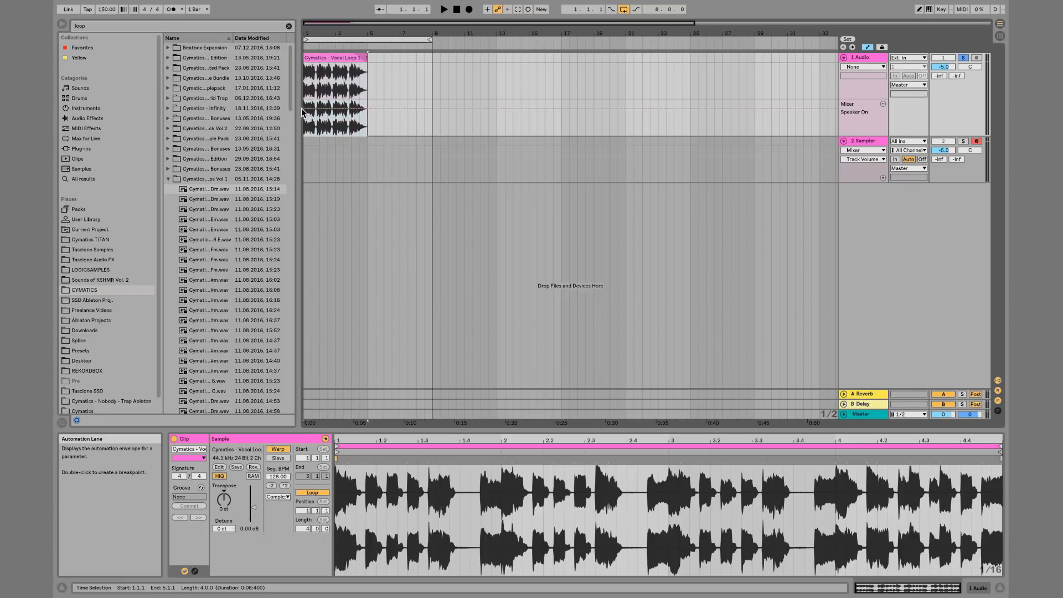
click(883, 104)
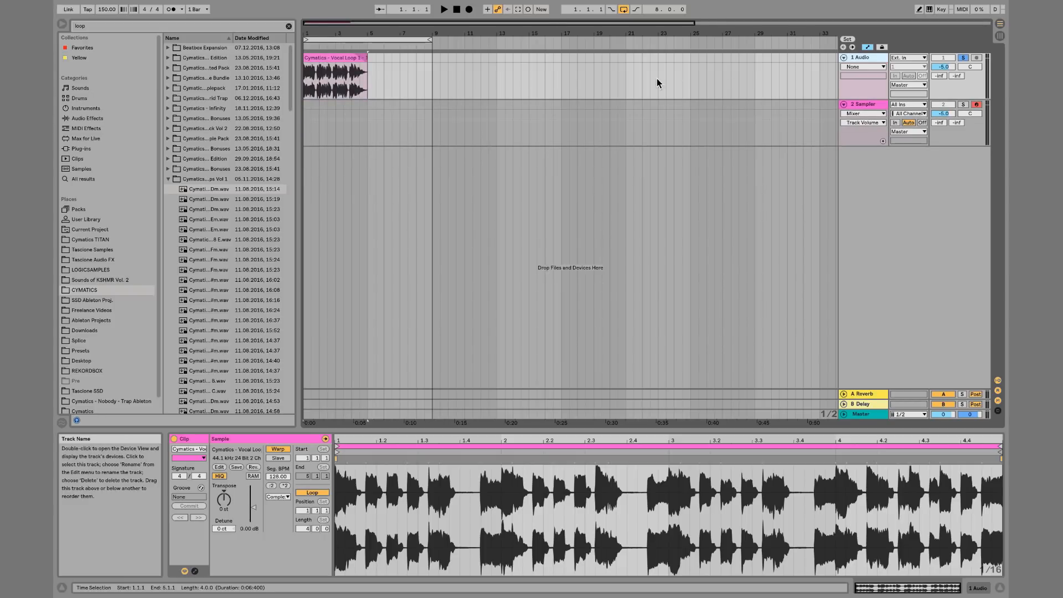
Reshape the fade-out at the end of the vocal clip
click(474, 79)
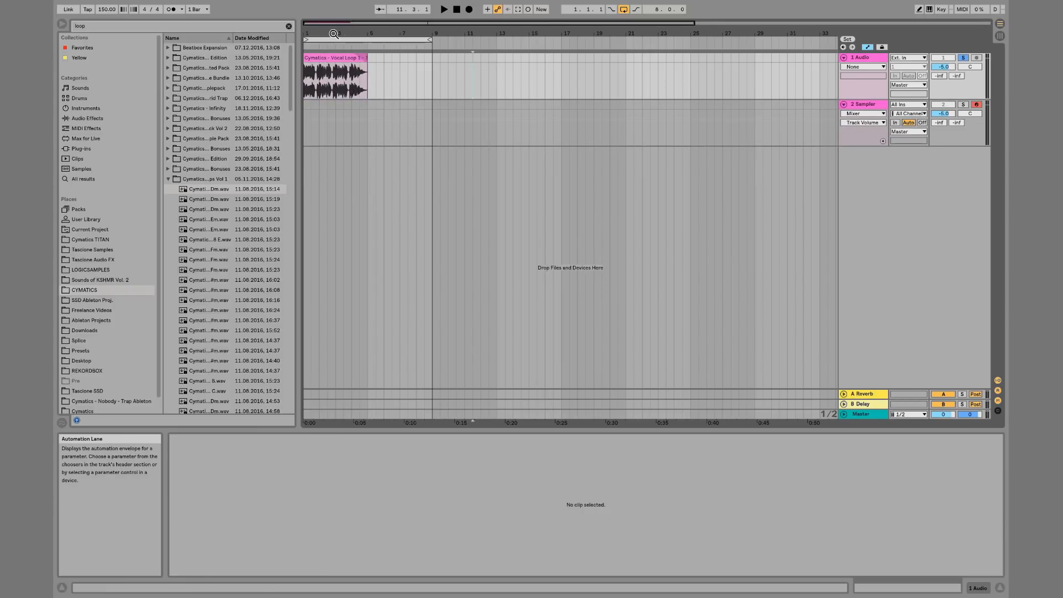
drag(331, 34, 332, 85)
scroll(438, 99, left, 2)
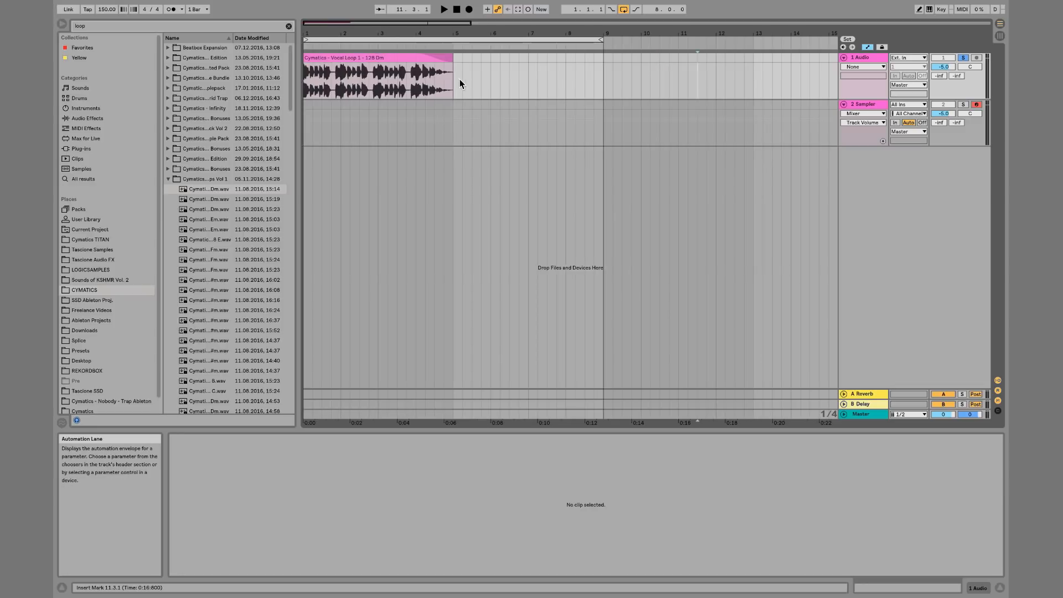
drag(453, 81, 305, 77)
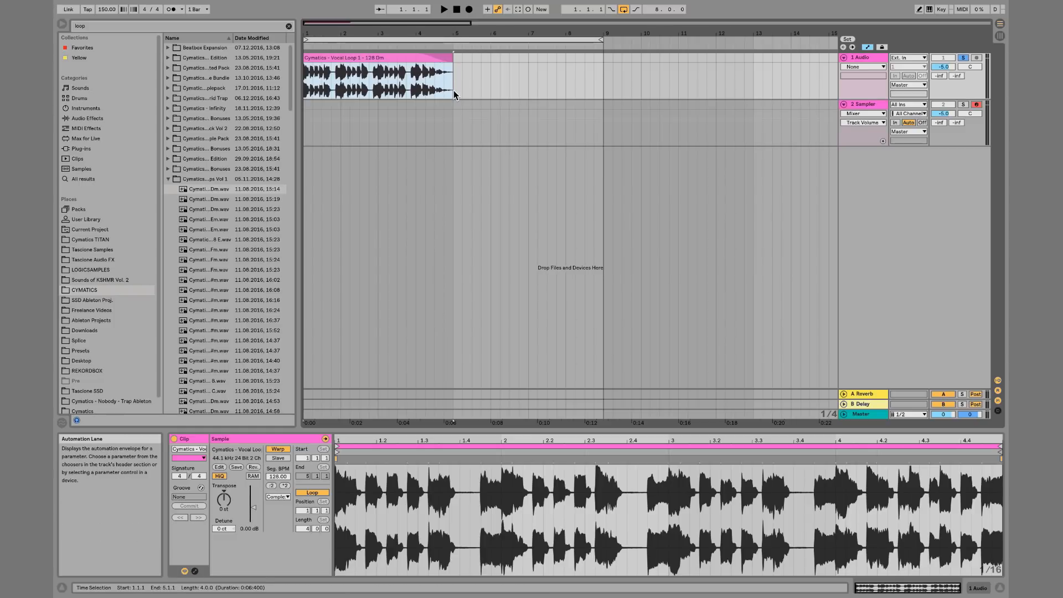
drag(453, 92, 306, 61)
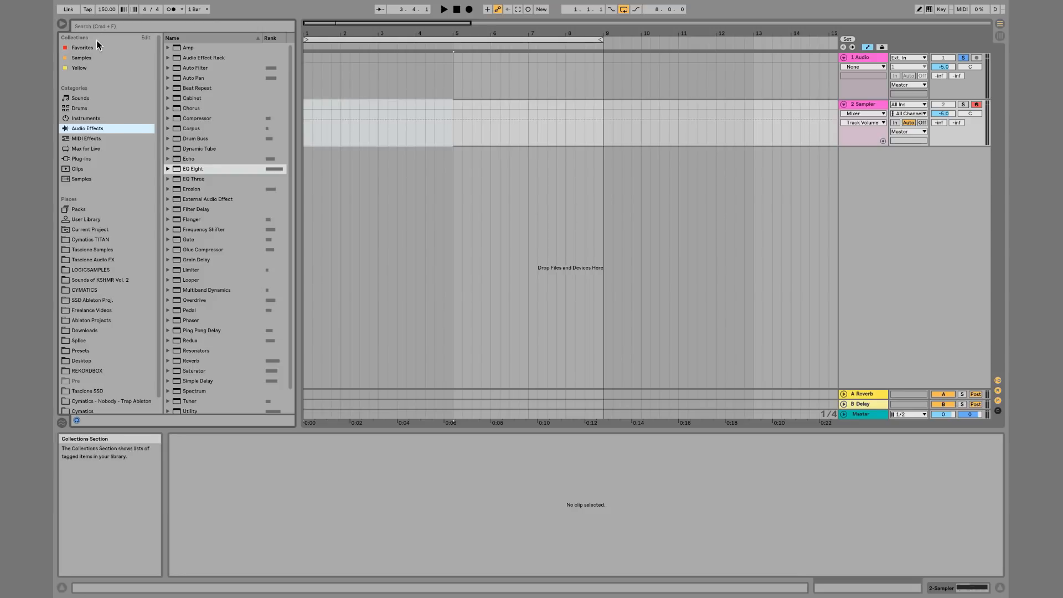
click(98, 48)
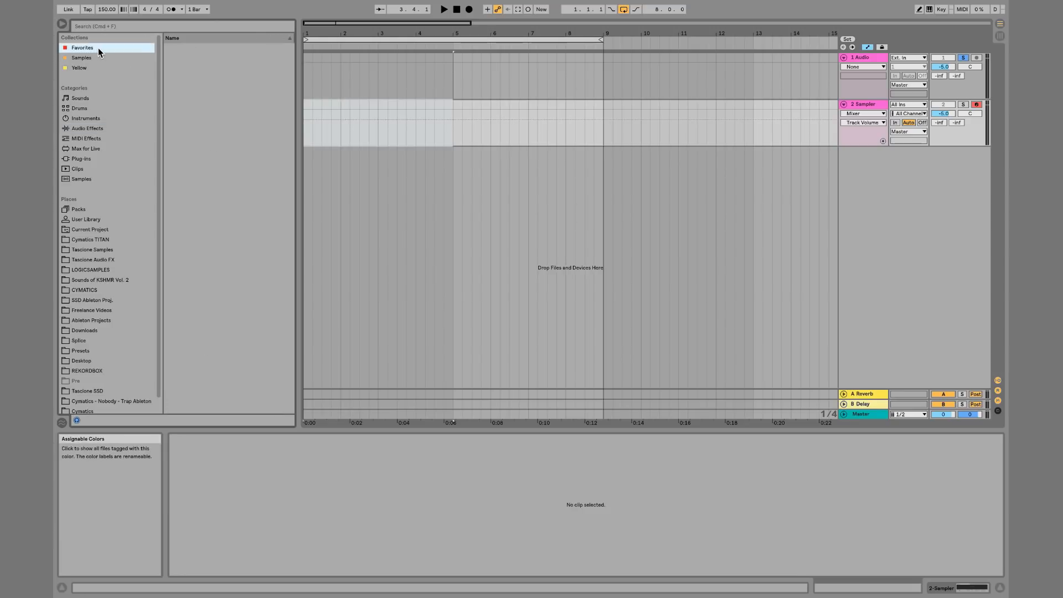
click(95, 127)
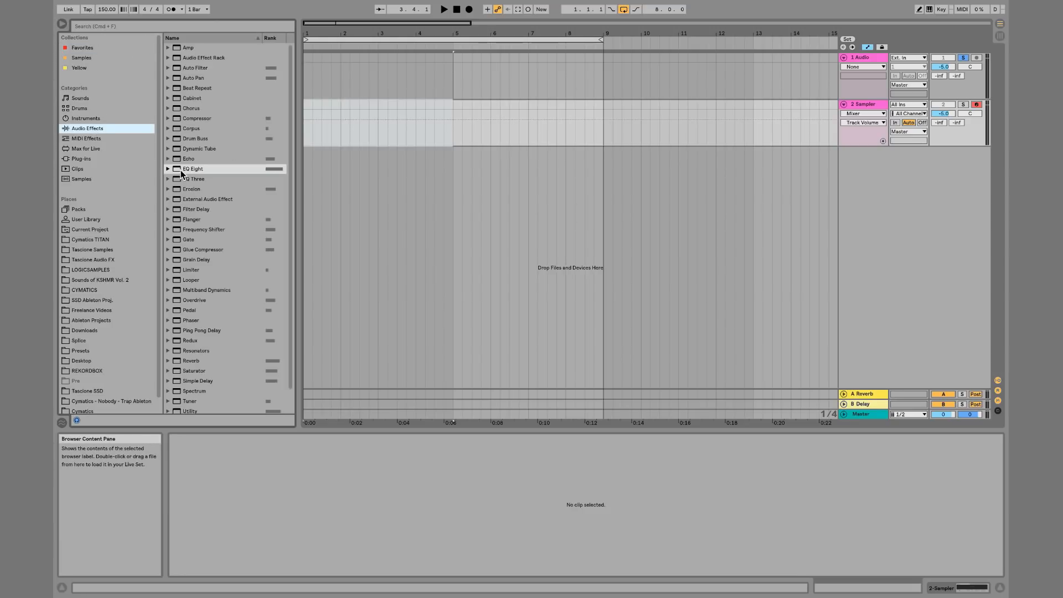
click(88, 50)
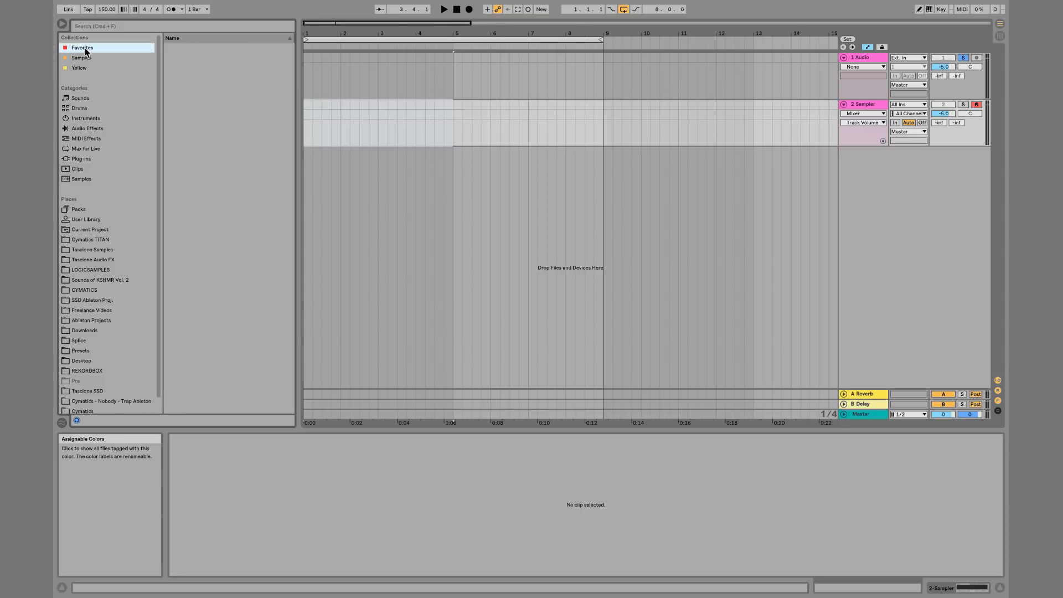
Show all colour labels in the browser's Collections sidebar, including Green, Blue, Purple and Gray
click(146, 37)
click(151, 78)
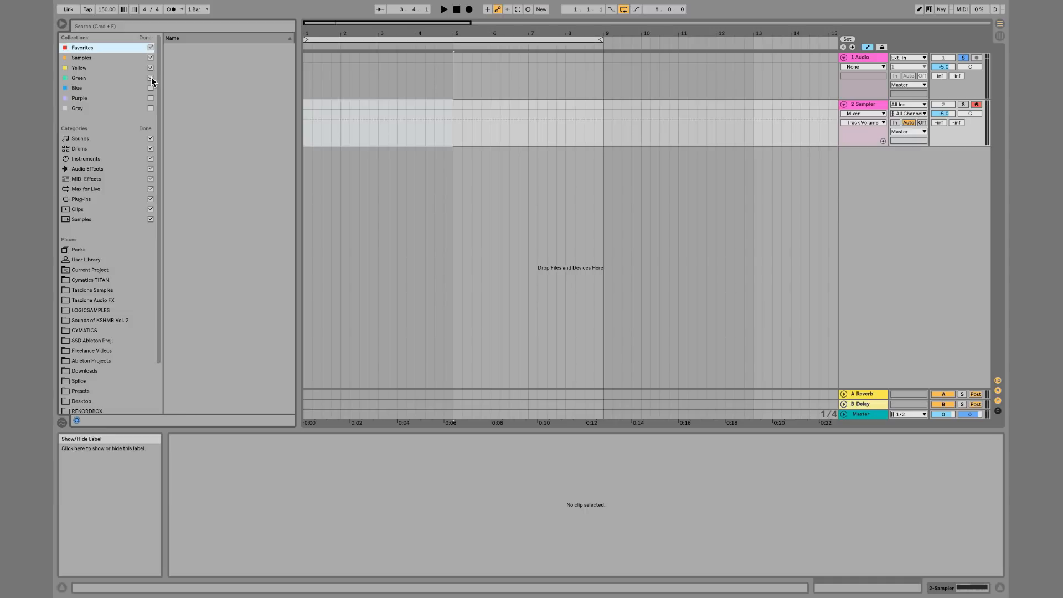
click(151, 88)
click(151, 101)
click(152, 108)
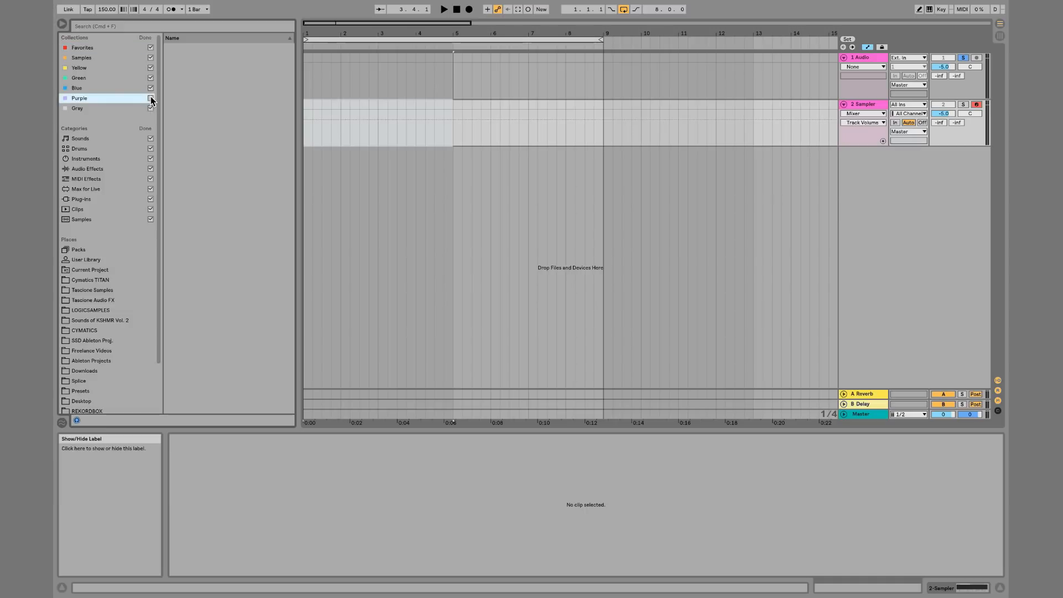
click(145, 38)
Rename the Favorites collection to VSTS
click(88, 47)
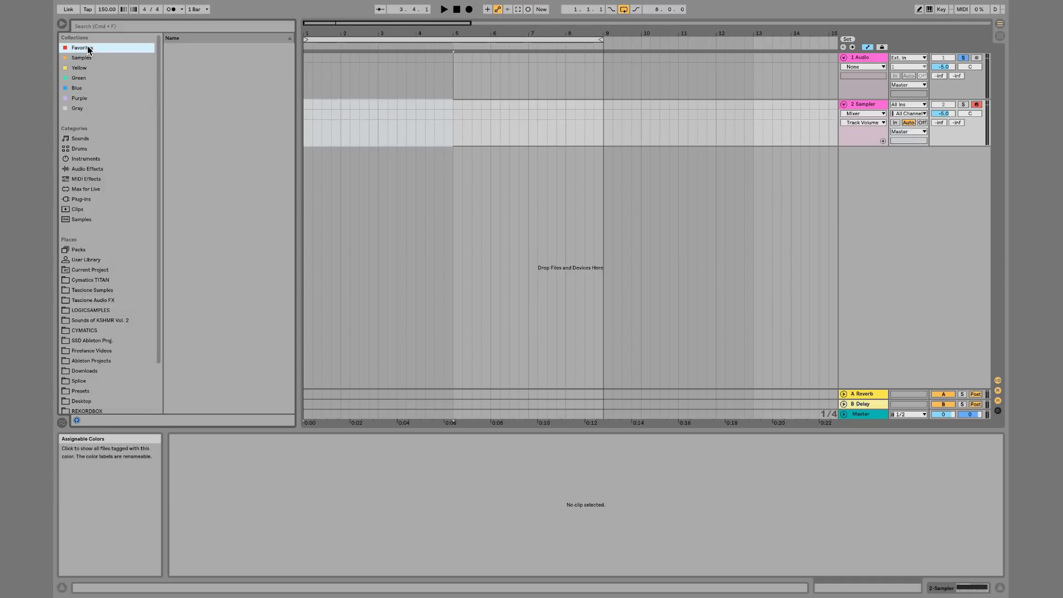
key(super+r)
text(Favo)
text(S)
Rename the Yellow collection to Audio FX
click(89, 57)
click(91, 70)
text(Audio)
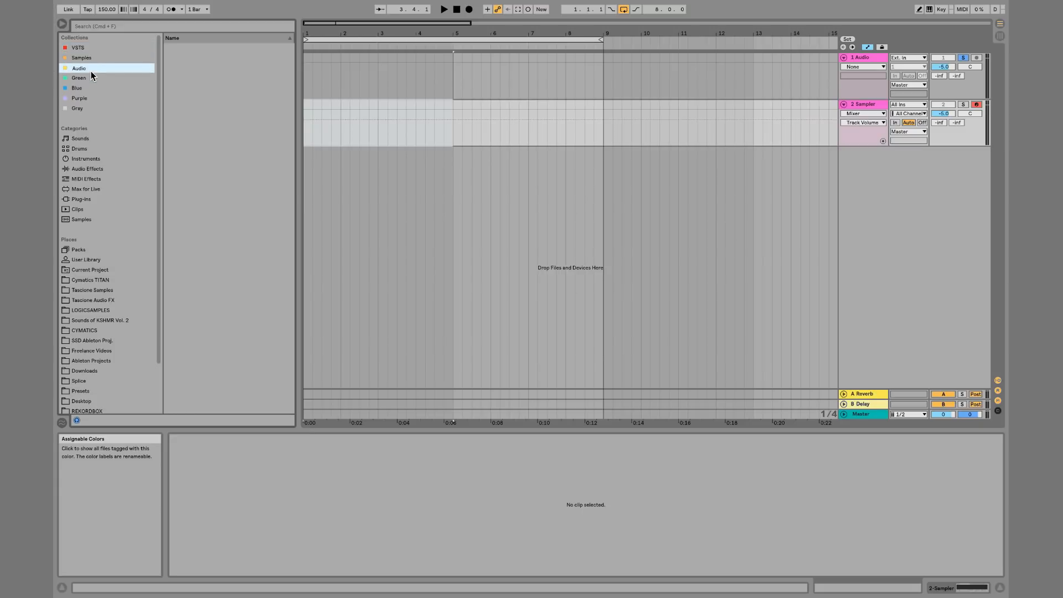
text( FX)
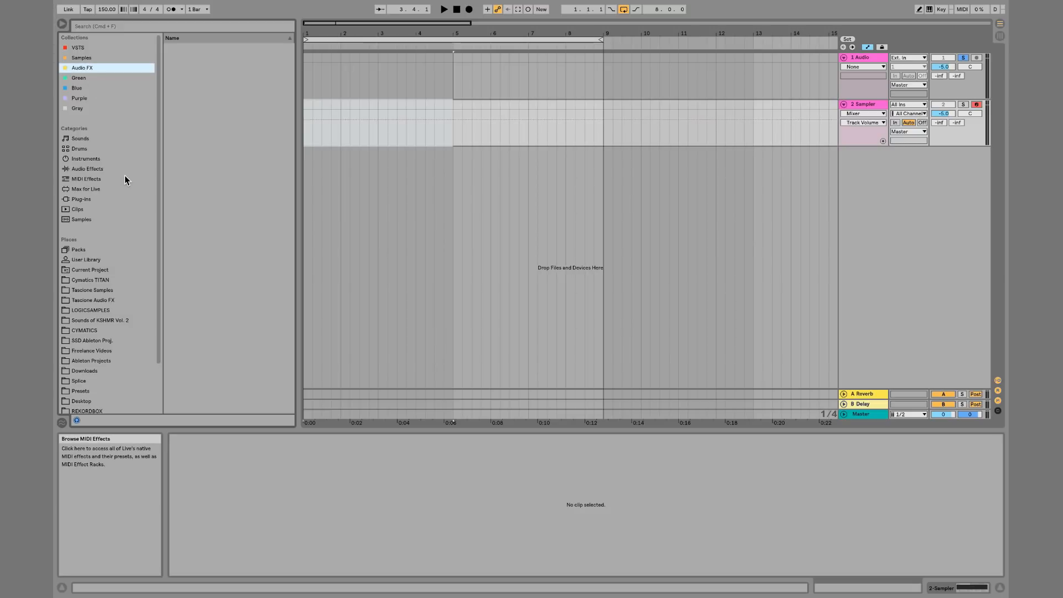
Add EQ Eight, Utility and Reverb from the Audio Effects category to the Audio FX collection
click(99, 169)
drag(194, 169, 89, 68)
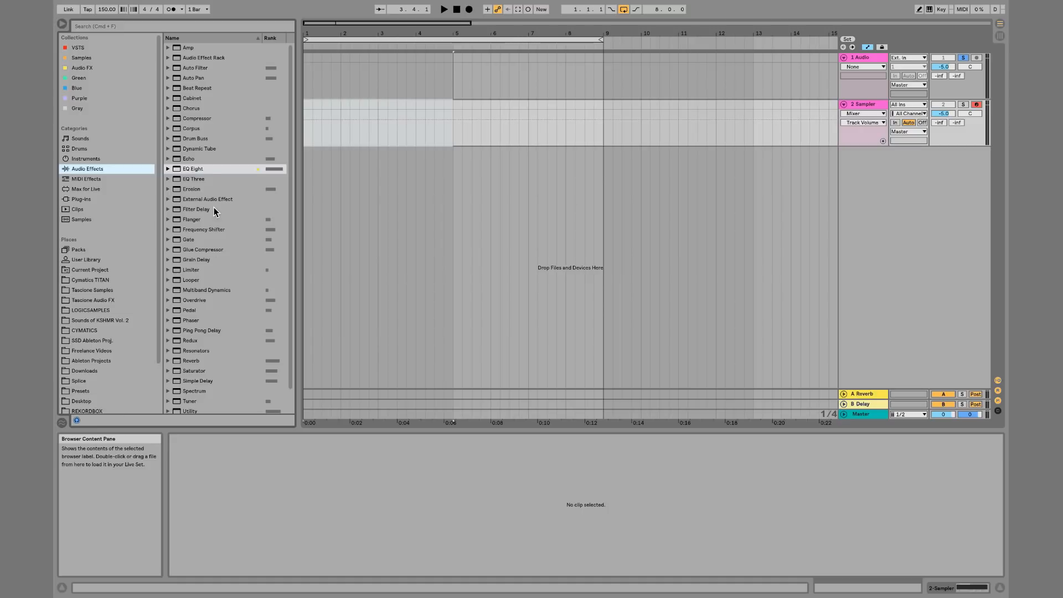
scroll(213, 208, down, 2)
drag(190, 387, 89, 68)
drag(194, 339, 93, 68)
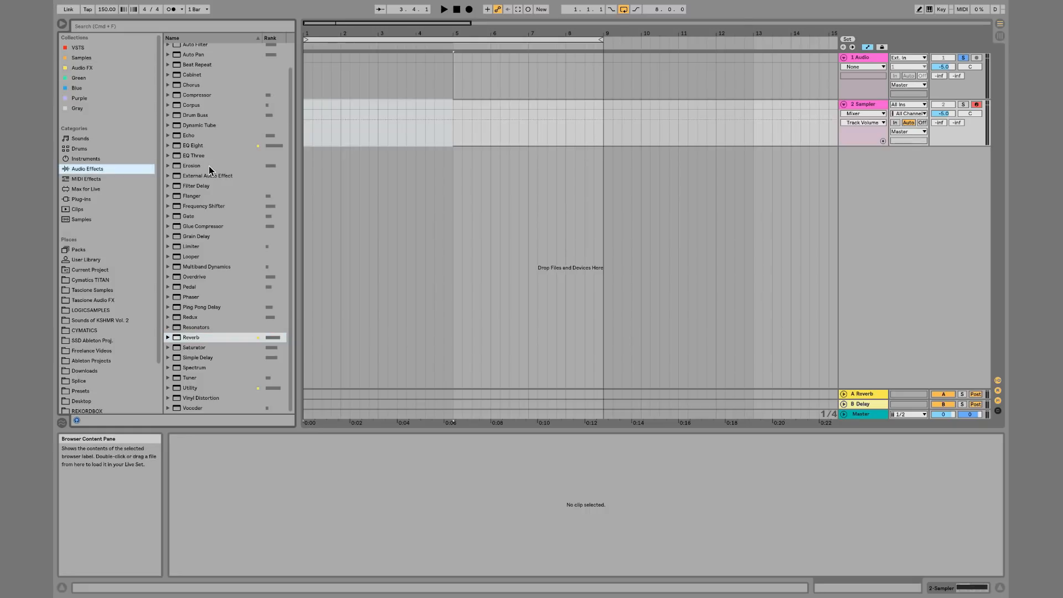
Add FINGERS BLUE.adg from a Master Chains folder in Places to the Audio FX collection
click(119, 299)
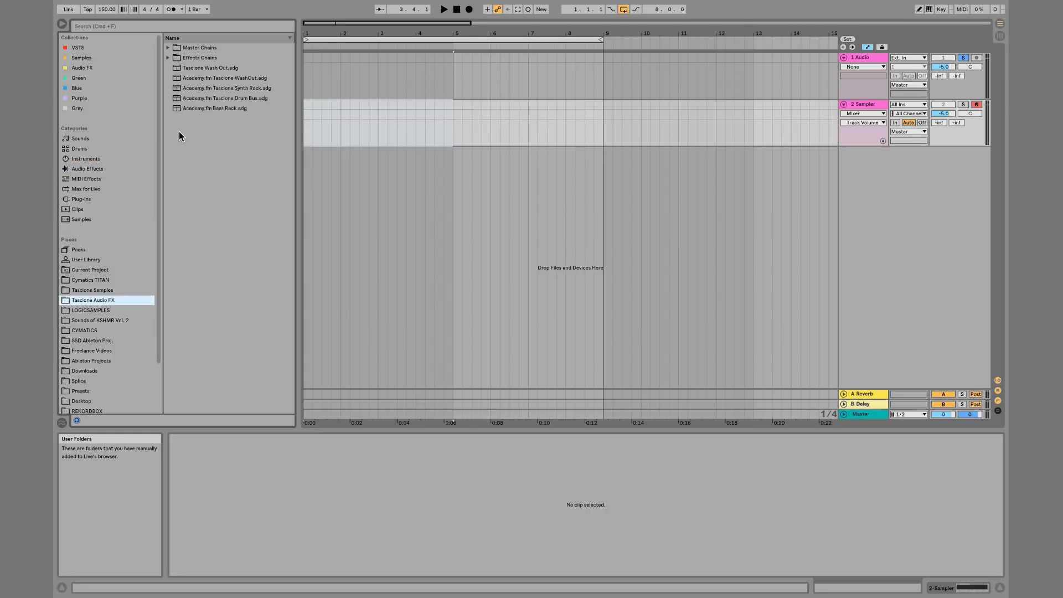
click(168, 48)
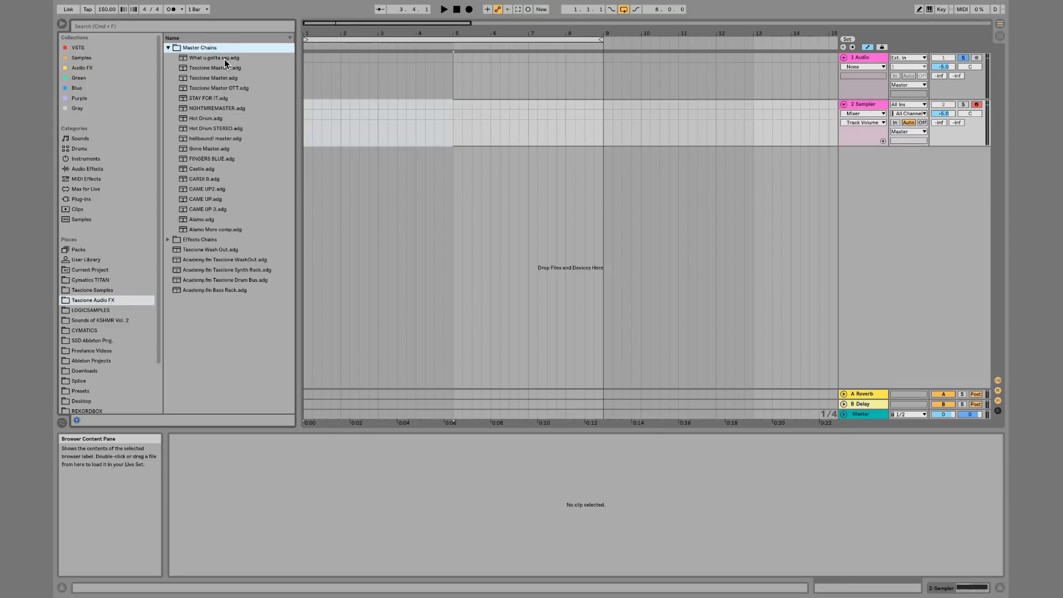
drag(219, 160, 89, 64)
Browse the contents of the Audio FX, Samples and VSTS collections
click(105, 67)
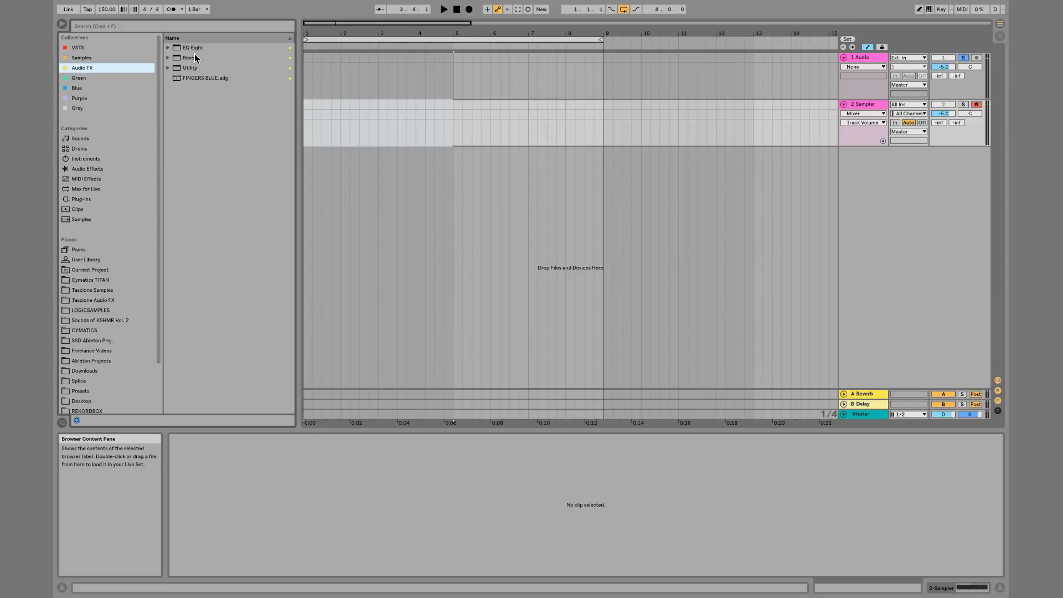
click(100, 56)
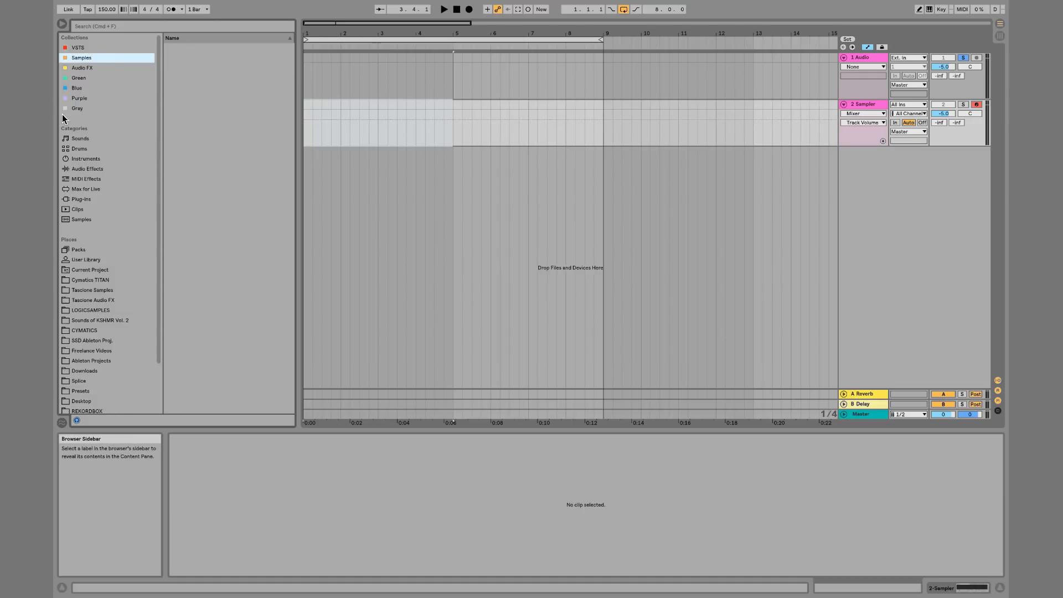
click(82, 48)
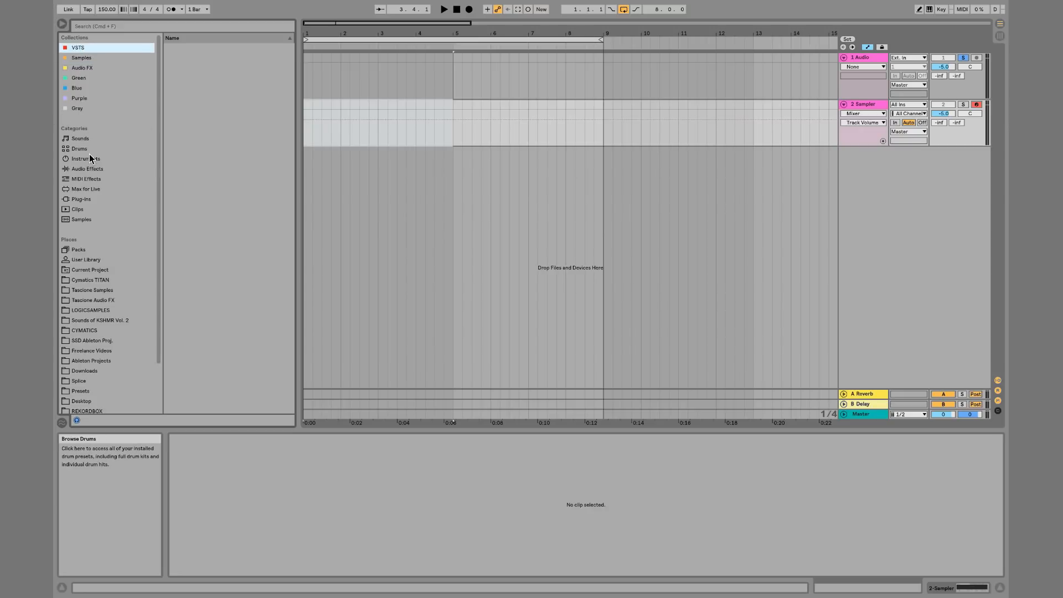
Add the Serum and SerumFX VST plug-ins to the VSTS collection
click(85, 196)
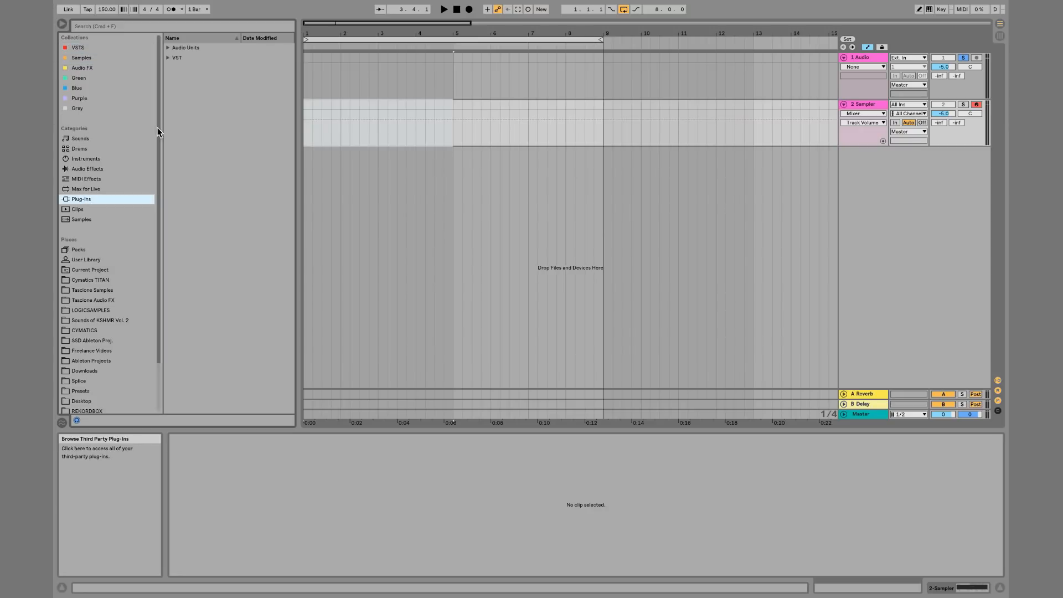
click(169, 57)
click(175, 78)
scroll(192, 265, down, 10)
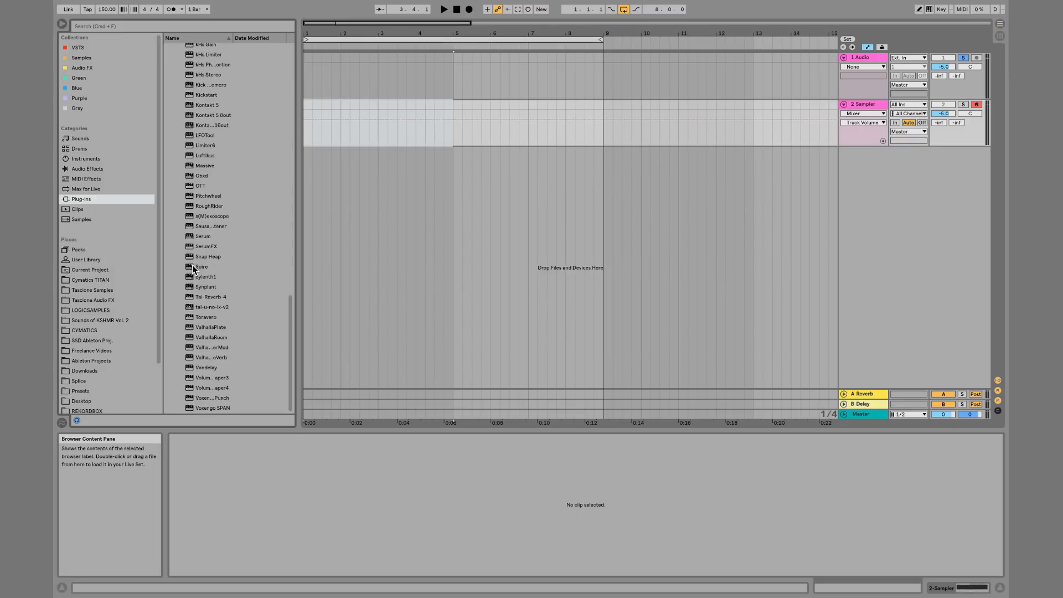
drag(199, 238, 132, 98)
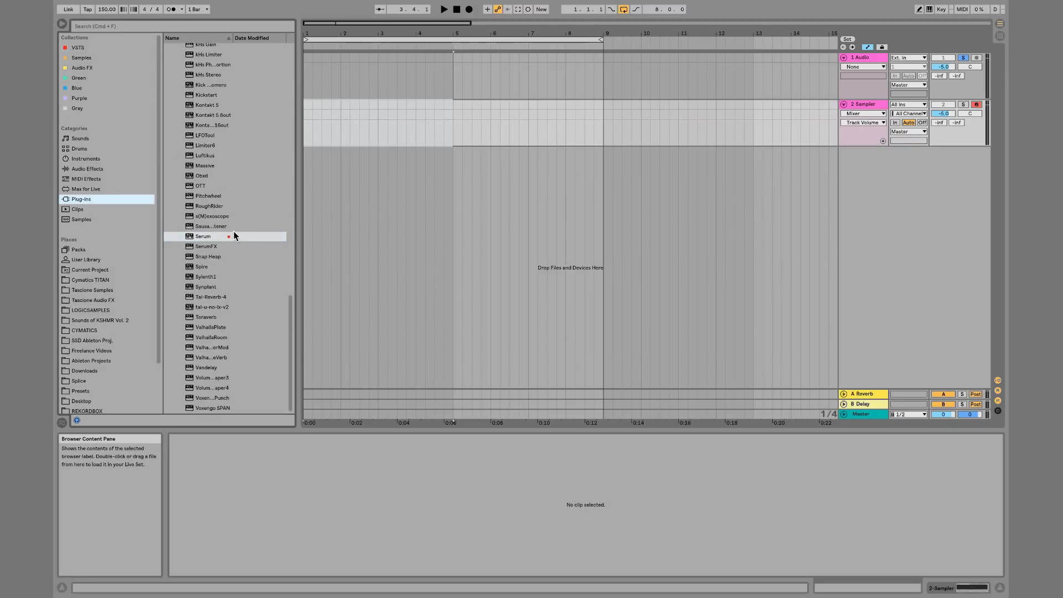
drag(133, 106, 88, 49)
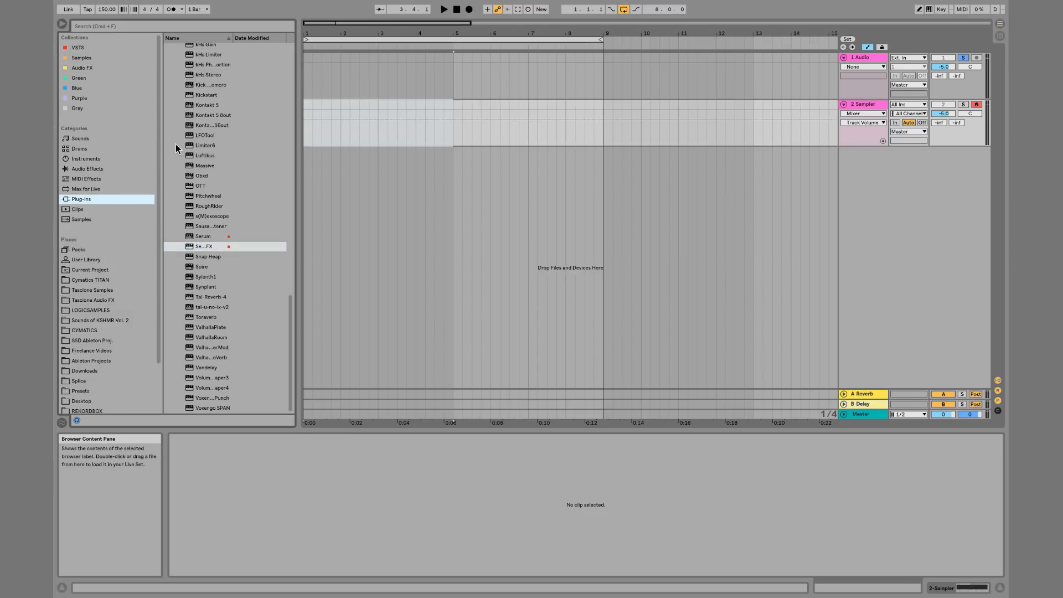
Also assign SerumFX to the Green collection
click(81, 48)
click(92, 58)
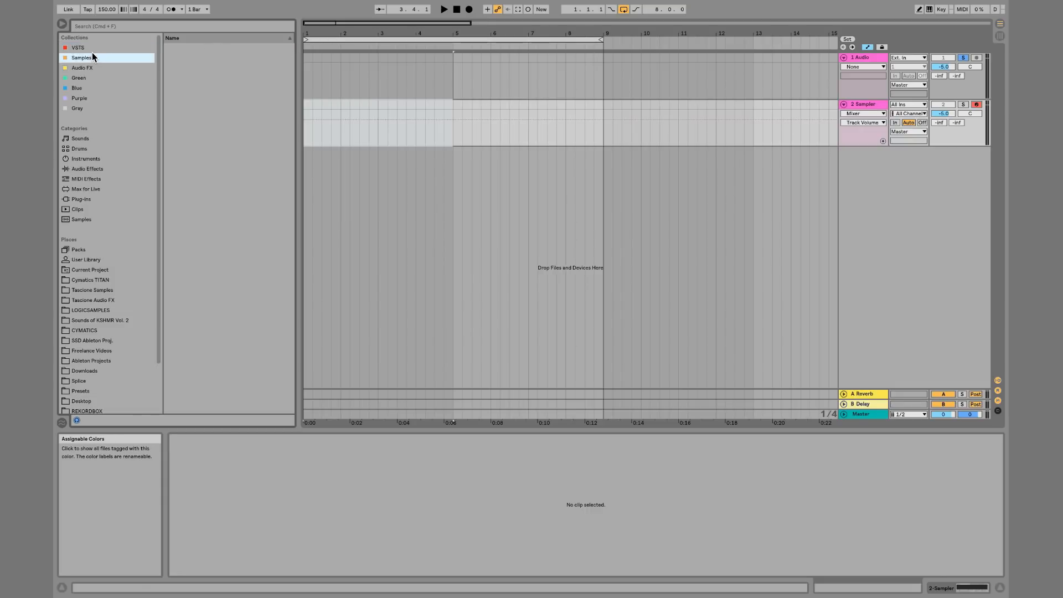
click(98, 64)
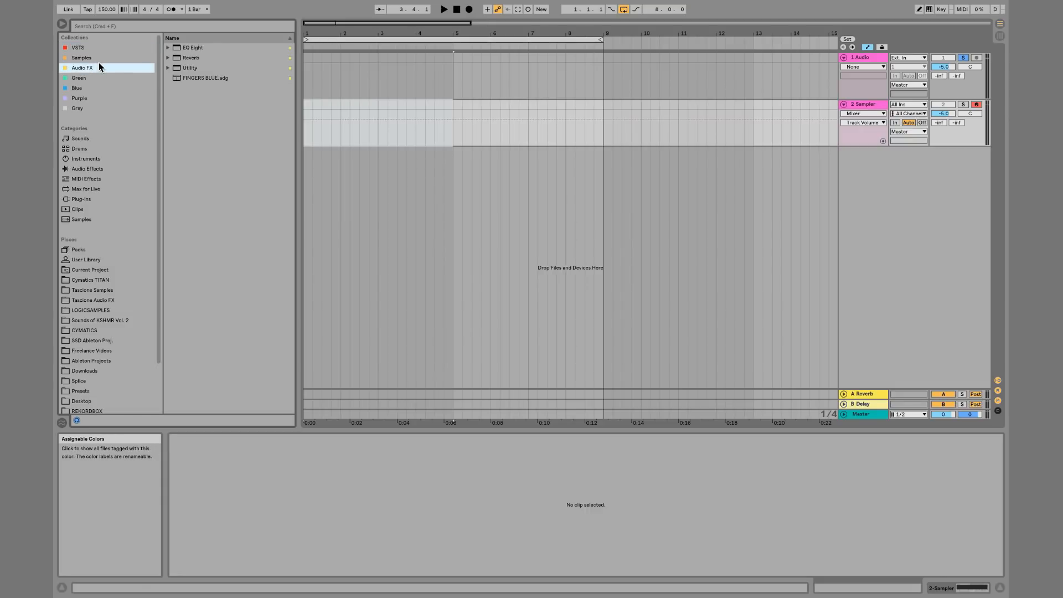
click(88, 48)
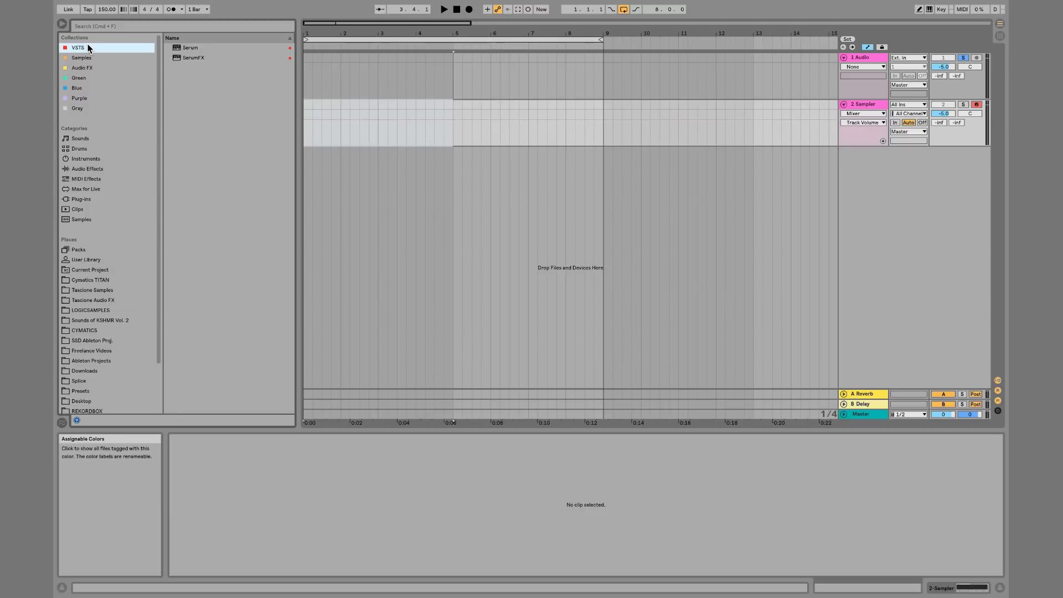
right_click(196, 55)
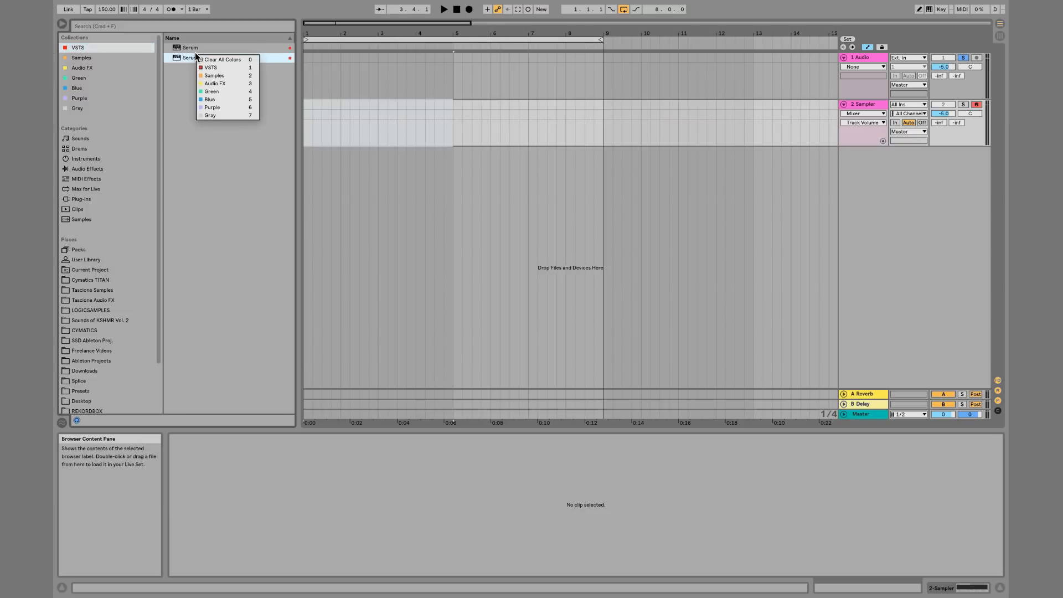
right_click(185, 57)
right_click(185, 58)
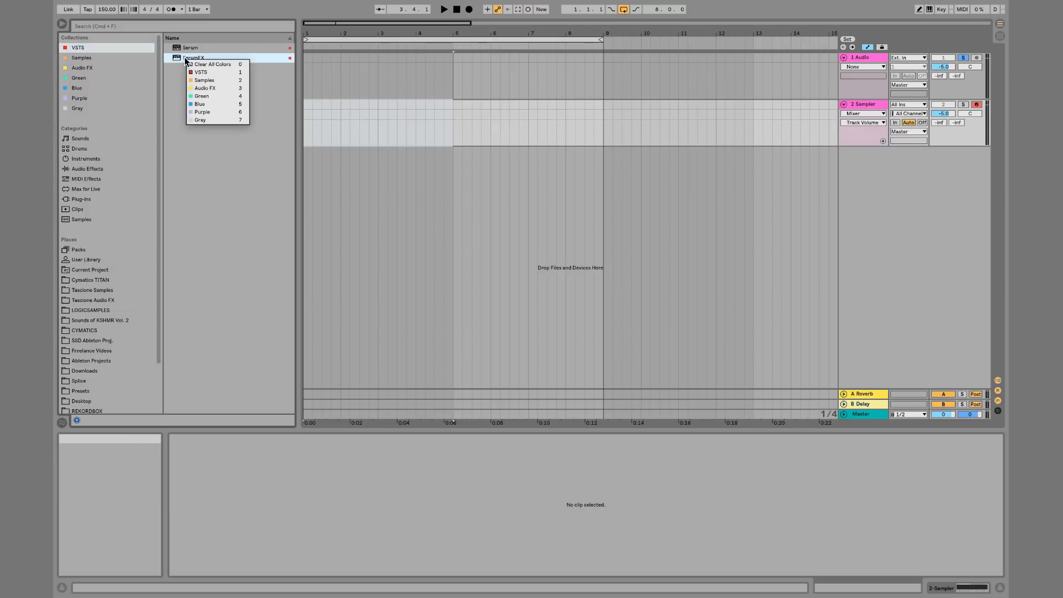
click(216, 94)
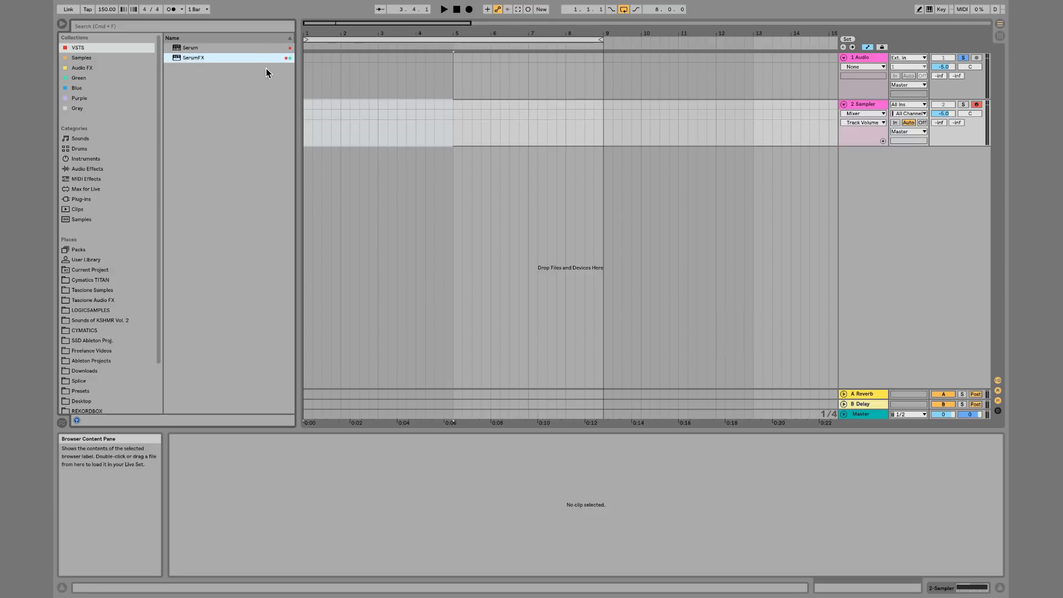
Clear all collection colours from SerumFX in the Green collection
click(88, 77)
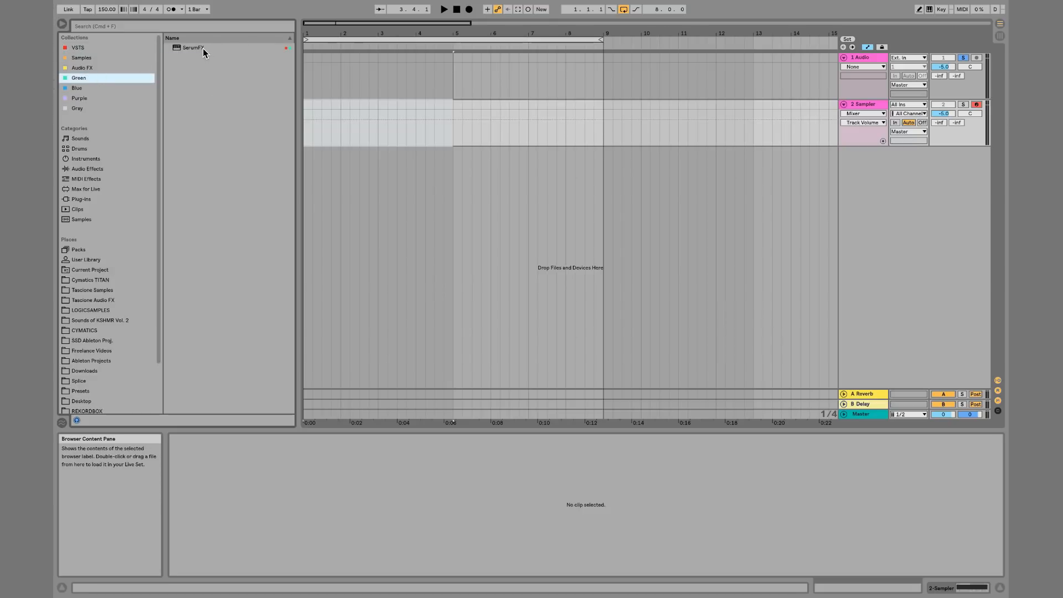
right_click(204, 49)
click(227, 57)
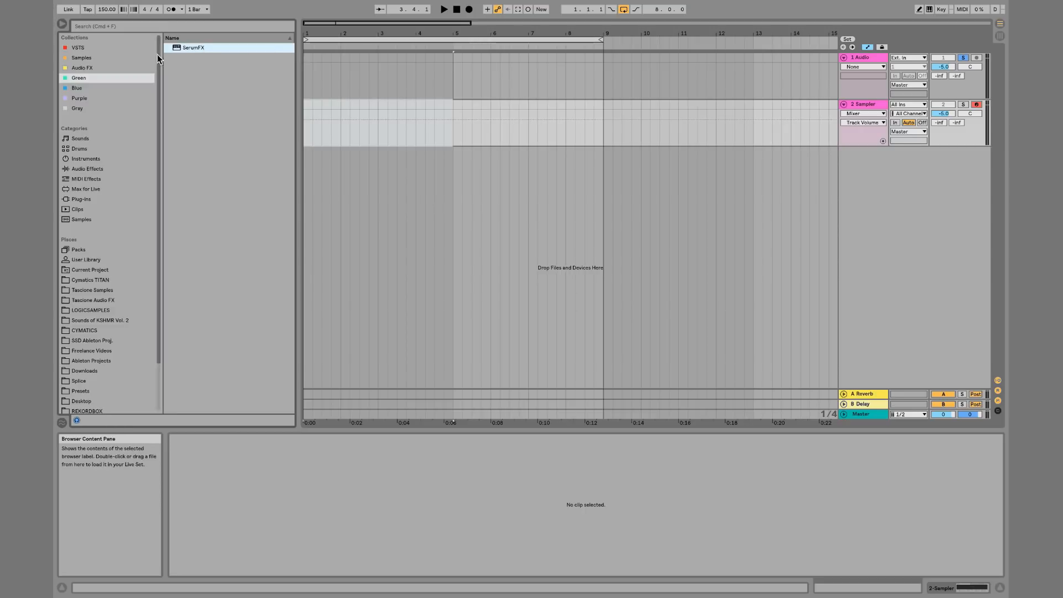
Clear all collection colours from Serum in the VSTS collection
click(77, 48)
right_click(197, 48)
click(220, 55)
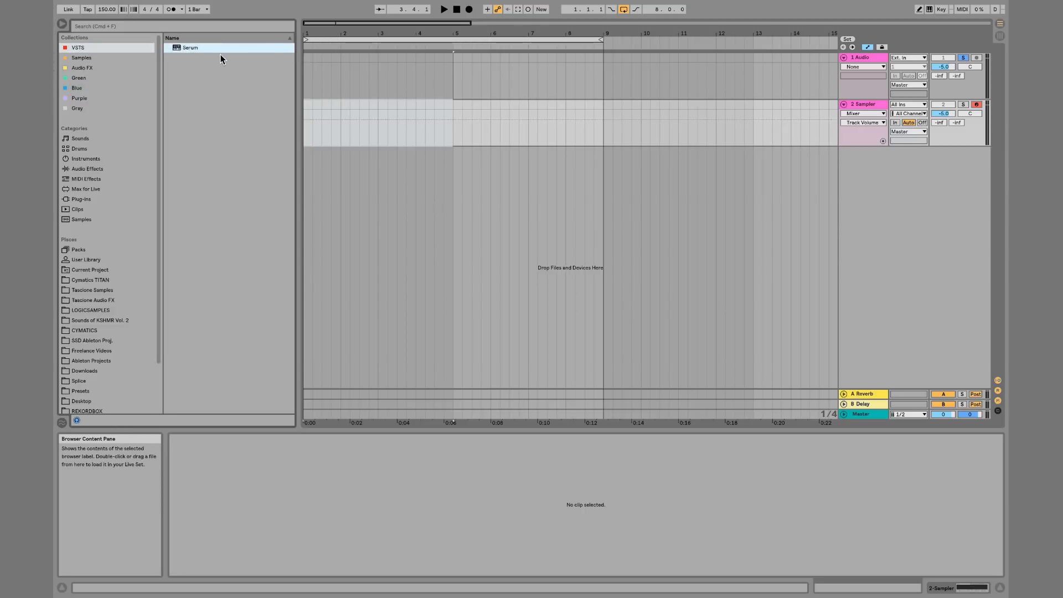
click(78, 66)
click(80, 56)
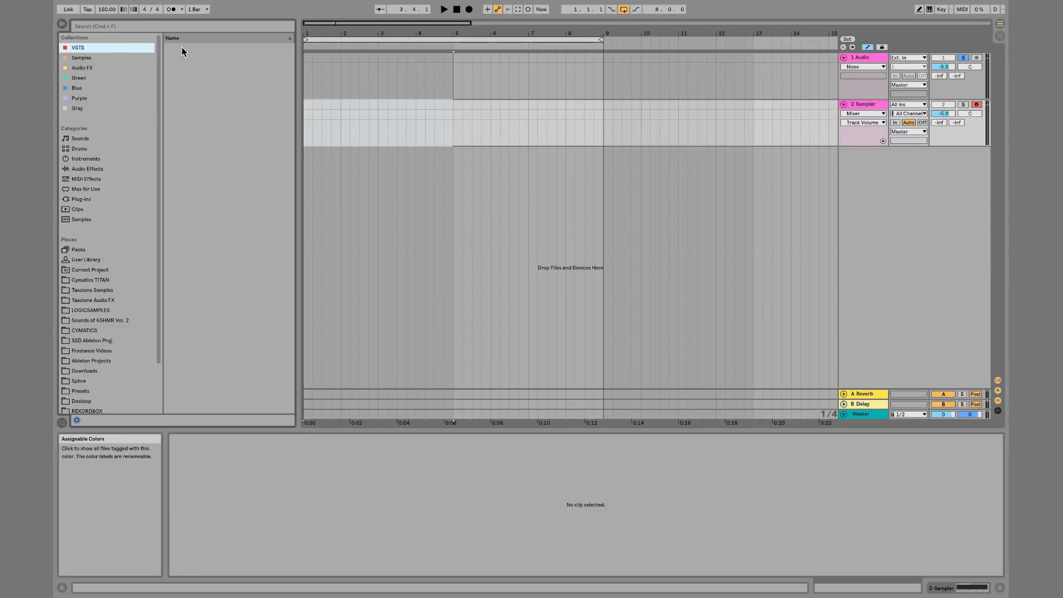
Clear all collection colours from EQ Eight, Reverb, Utility and FINGERS BLUE.adg in the Audio FX collection
click(89, 67)
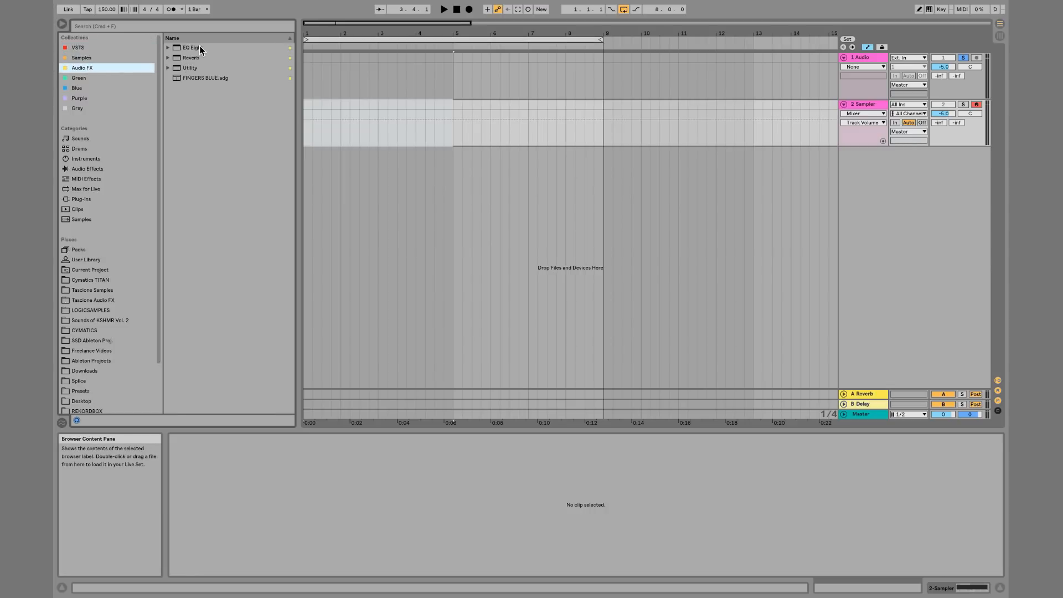
click(201, 49)
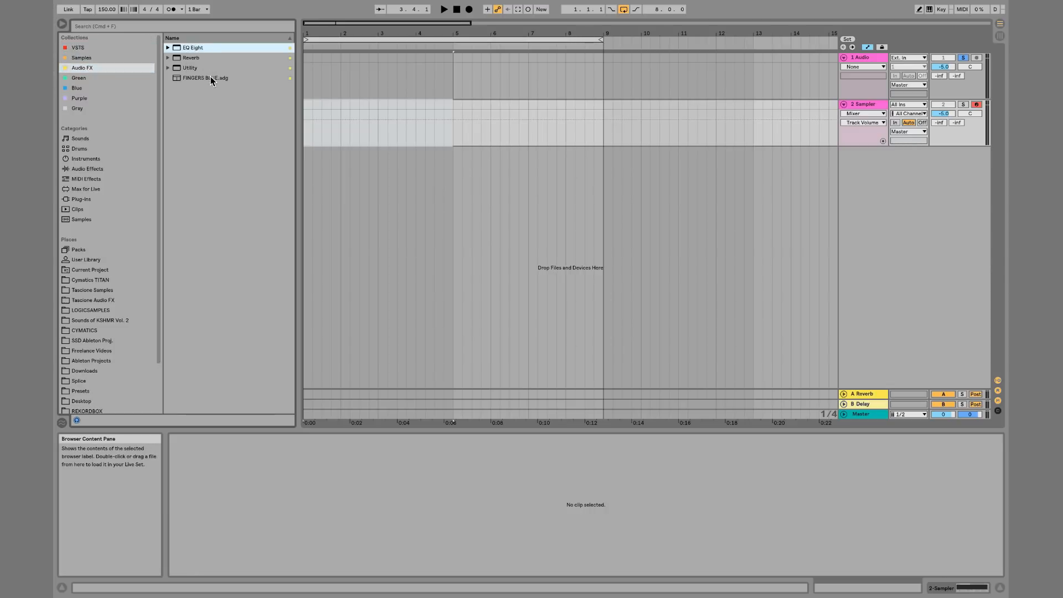
right_click(205, 51)
click(219, 55)
click(219, 58)
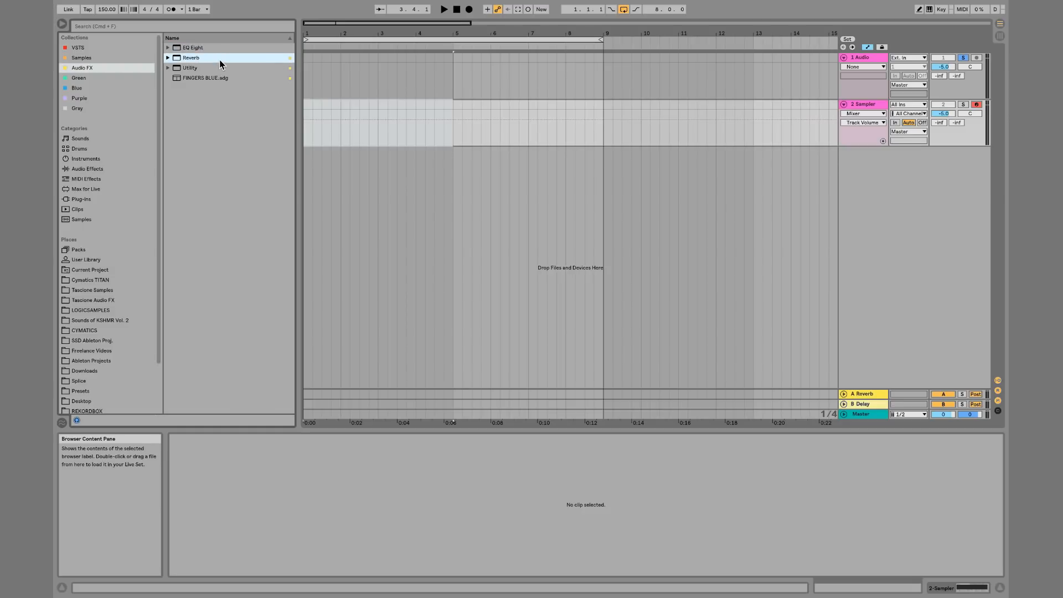
right_click(219, 59)
click(238, 64)
click(225, 65)
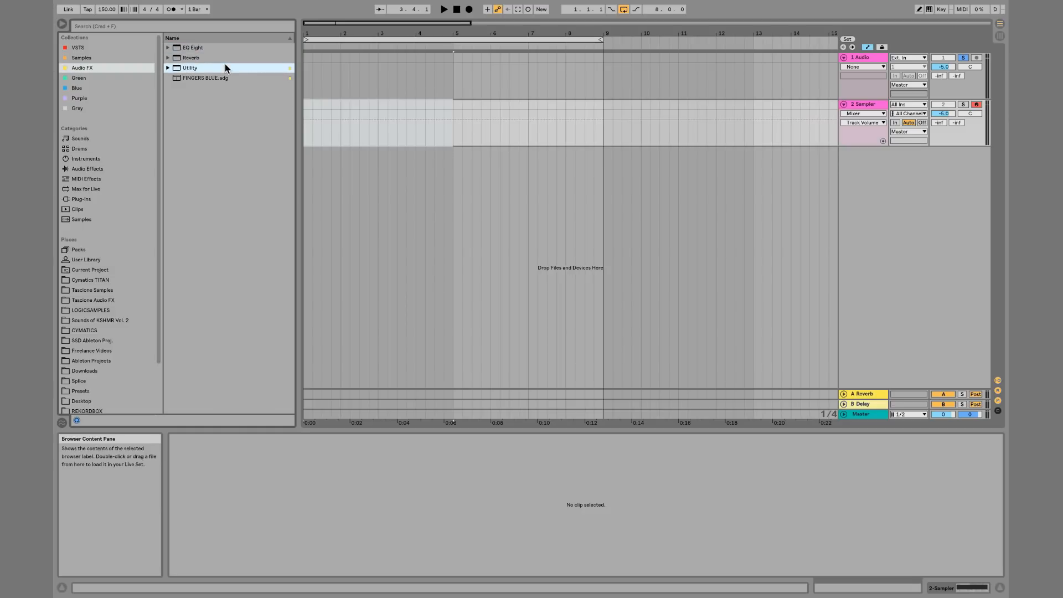
right_click(225, 66)
click(228, 71)
click(228, 77)
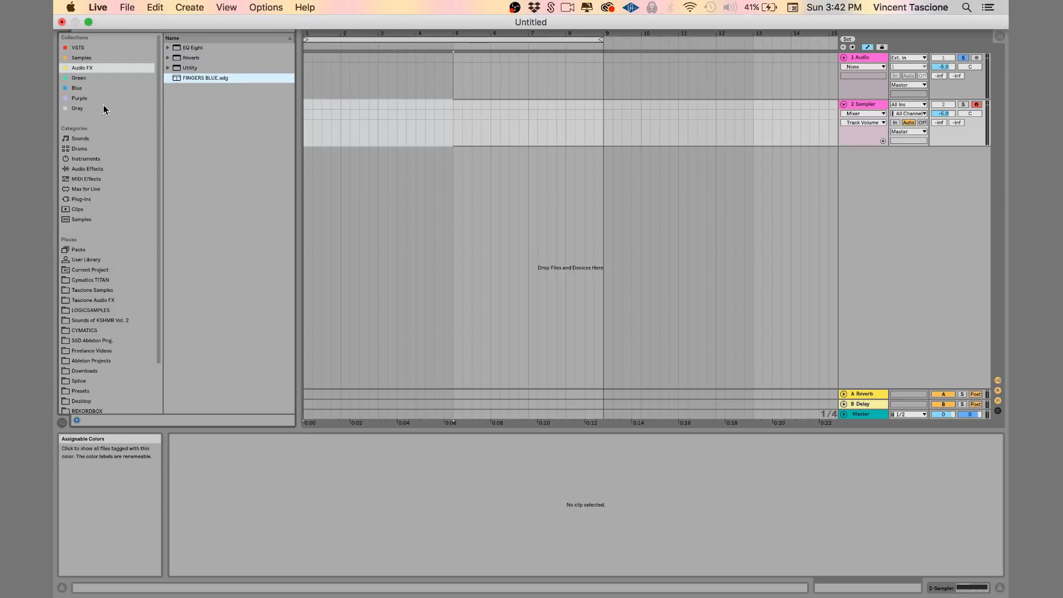
click(90, 69)
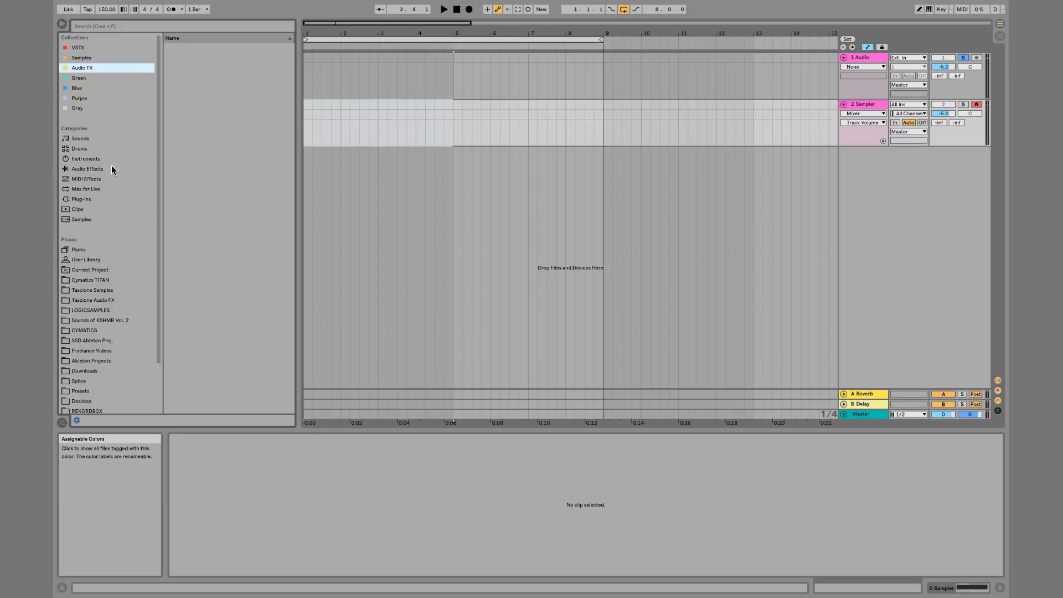
Browse the Taxione Samples and Taxione Audio FX folders in the browser's places
click(101, 300)
click(106, 292)
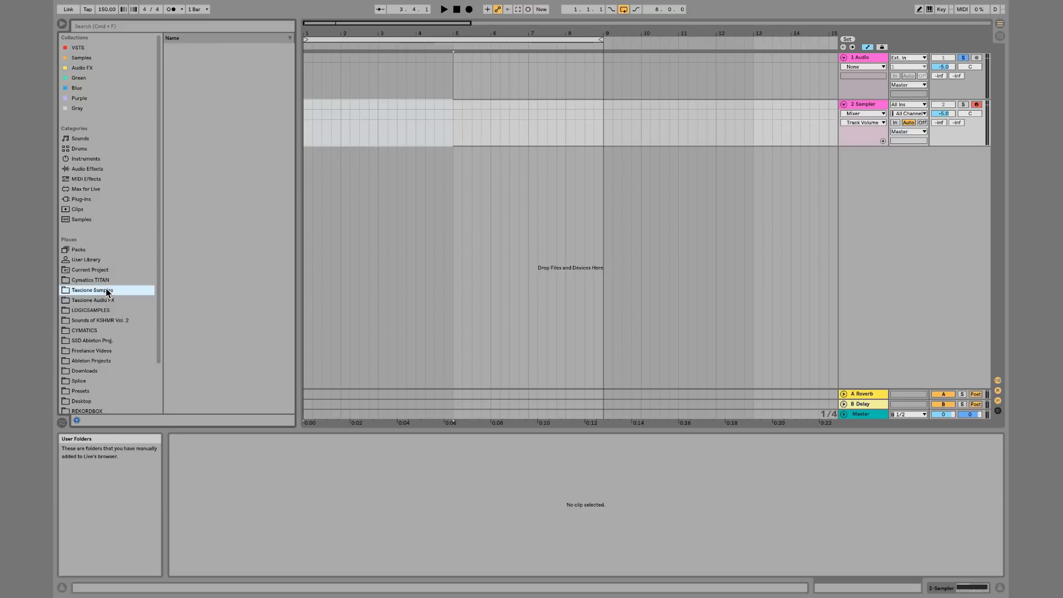
click(109, 301)
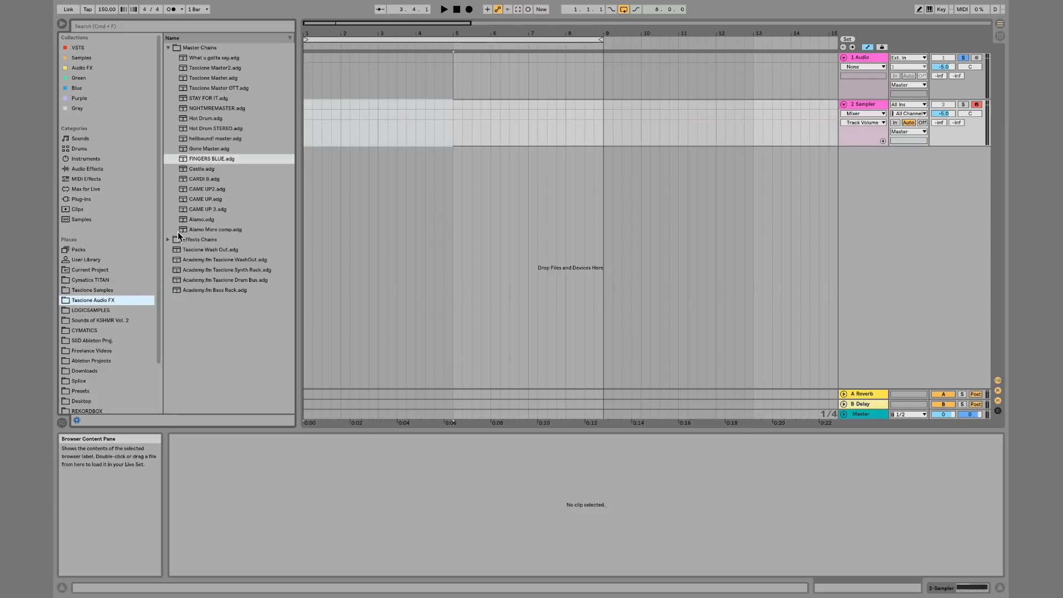
click(168, 48)
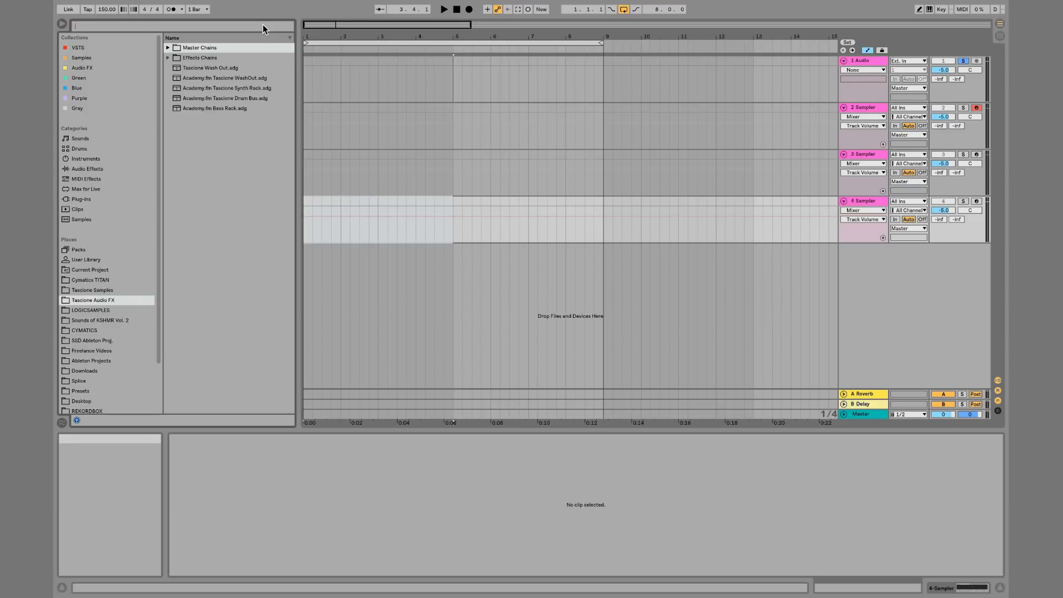
Search the CYMATICS folder for midi and bring the Athena C Maj chord MIDI file onto the second Sampler track
text(midi)
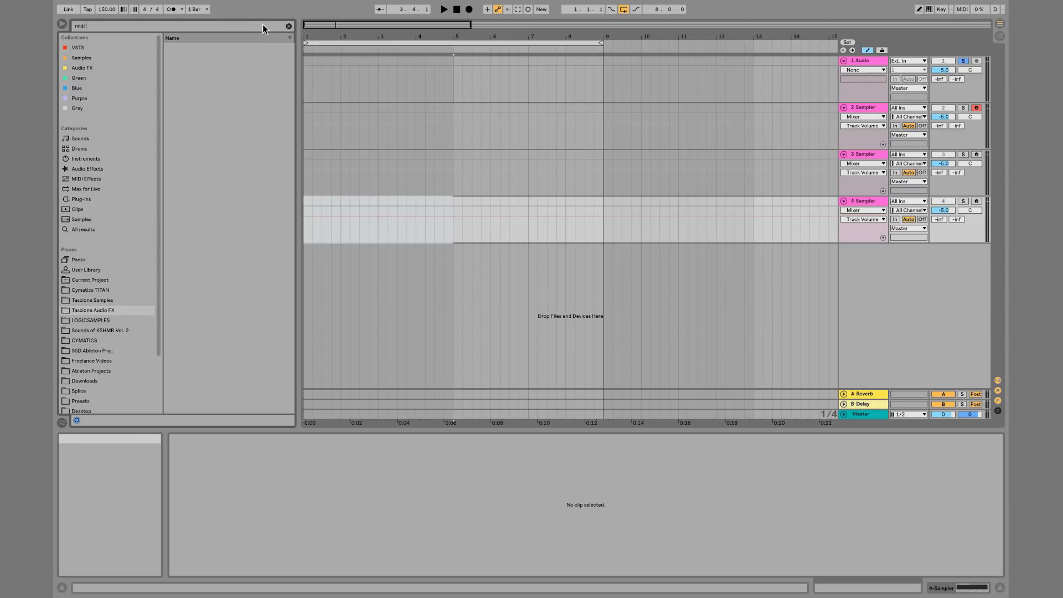
click(84, 340)
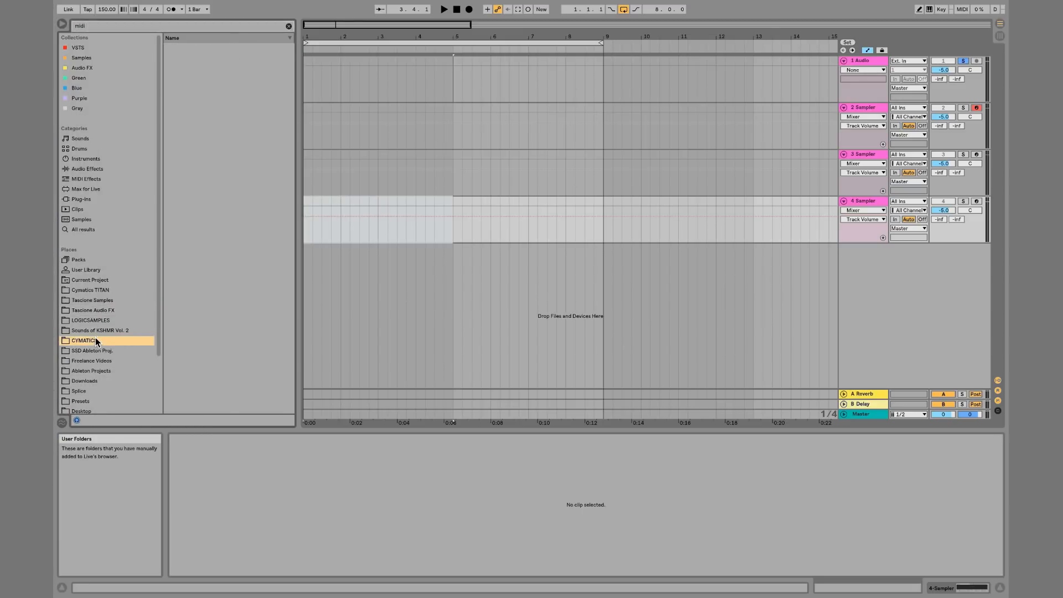
drag(208, 140, 304, 114)
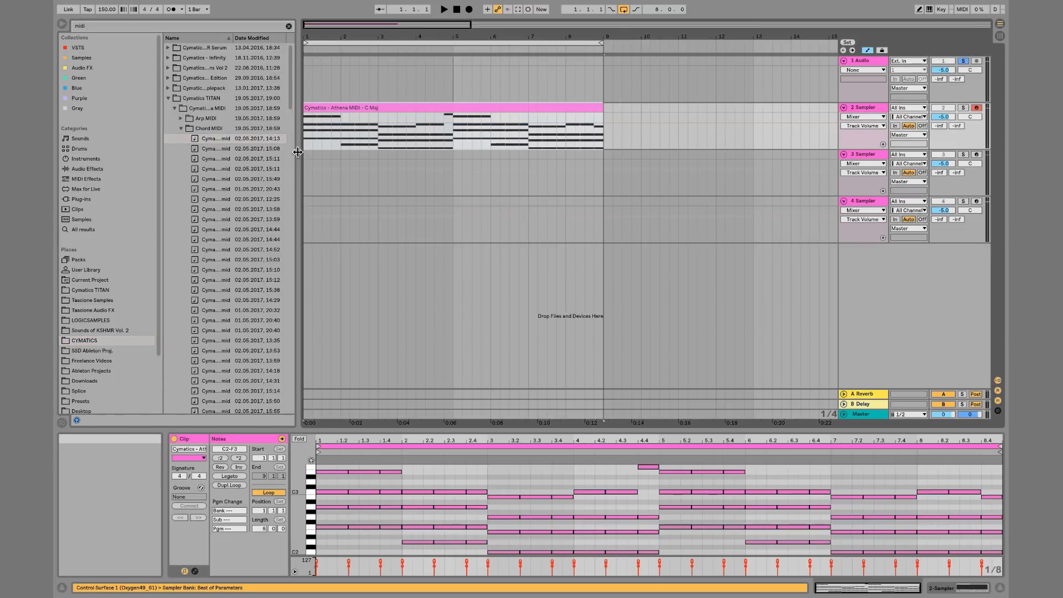
Copy the Athena MIDI clip onto the third and fourth Sampler tracks
drag(304, 189, 481, 179)
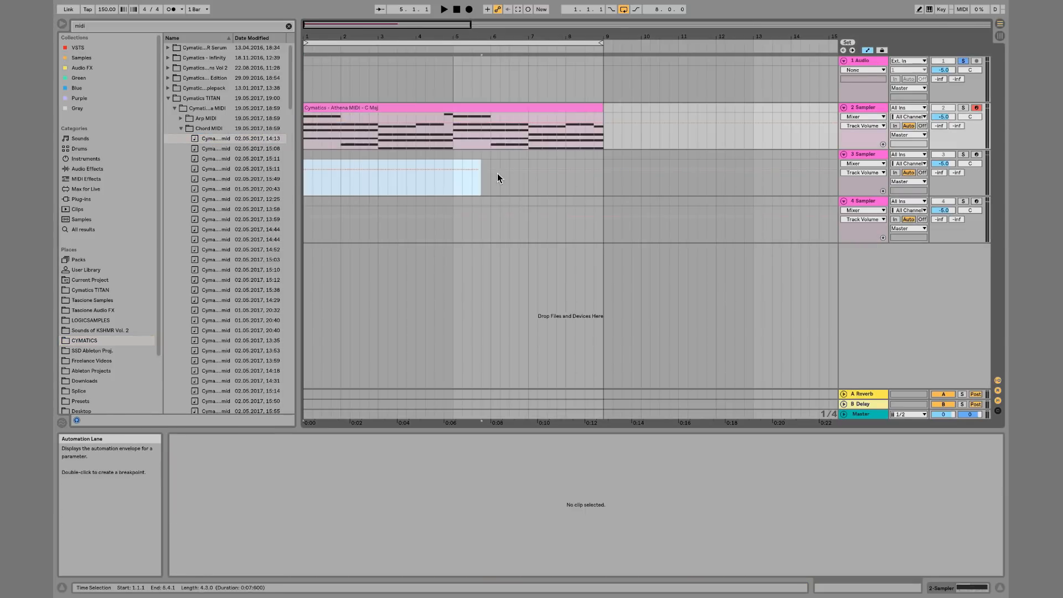
drag(587, 163, 599, 155)
drag(576, 111, 561, 160)
key(Down)
key(super+v)
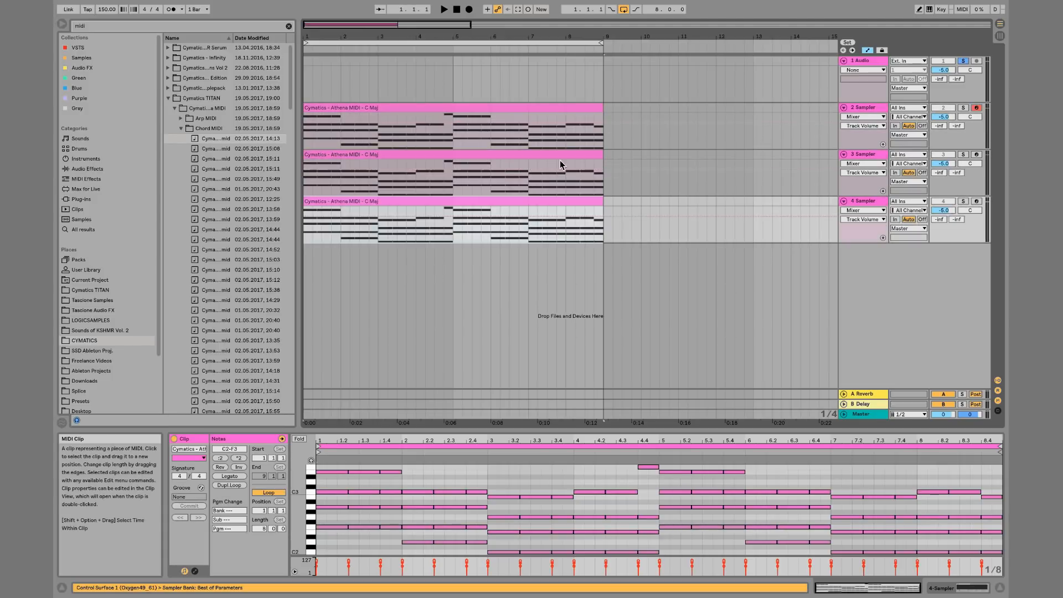
click(562, 155)
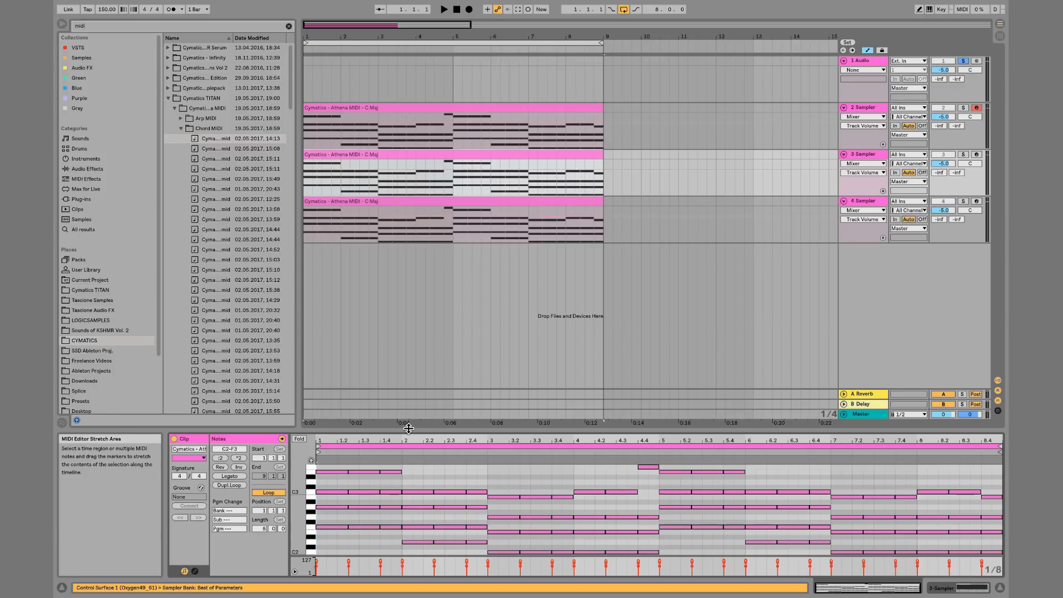
Delete the upper chord notes from the third track's clip, keeping only the lowest bass notes
drag(412, 364, 413, 245)
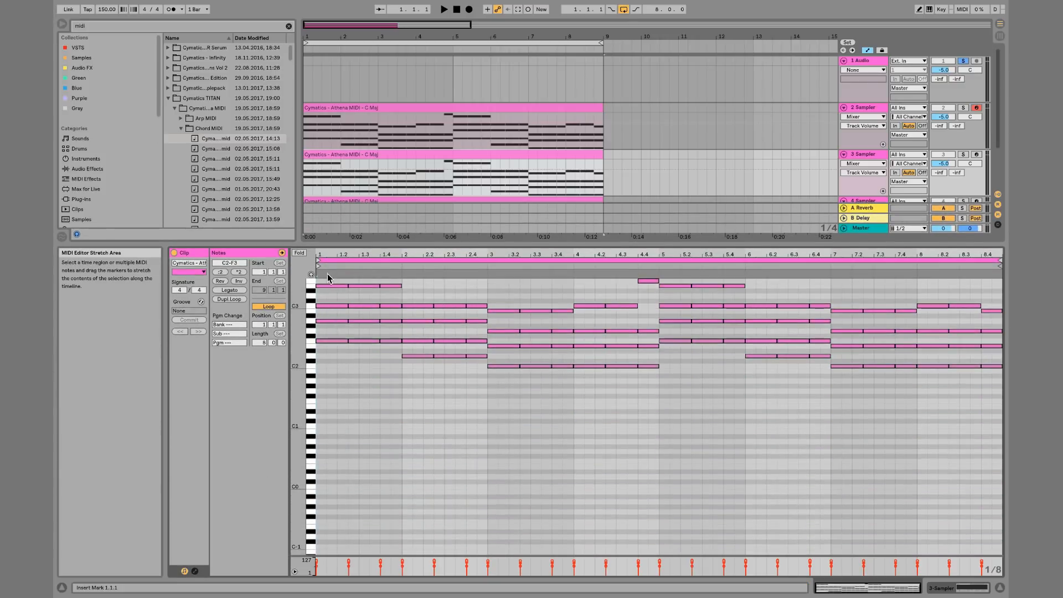
drag(360, 290, 554, 352)
shift+click(474, 340)
drag(581, 296, 658, 354)
key(Delete)
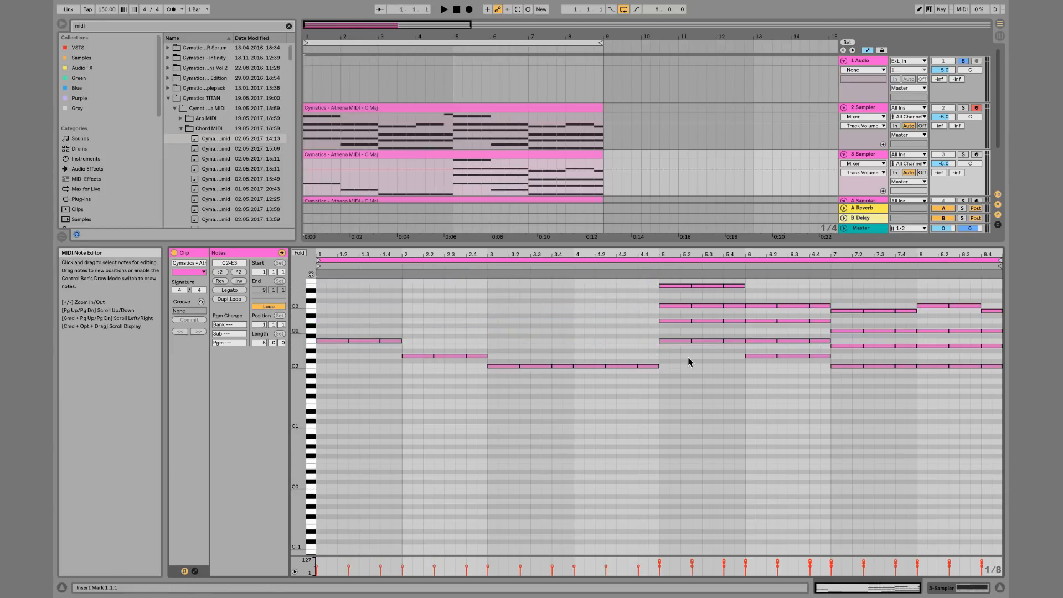
drag(693, 388, 1002, 279)
key(Delete)
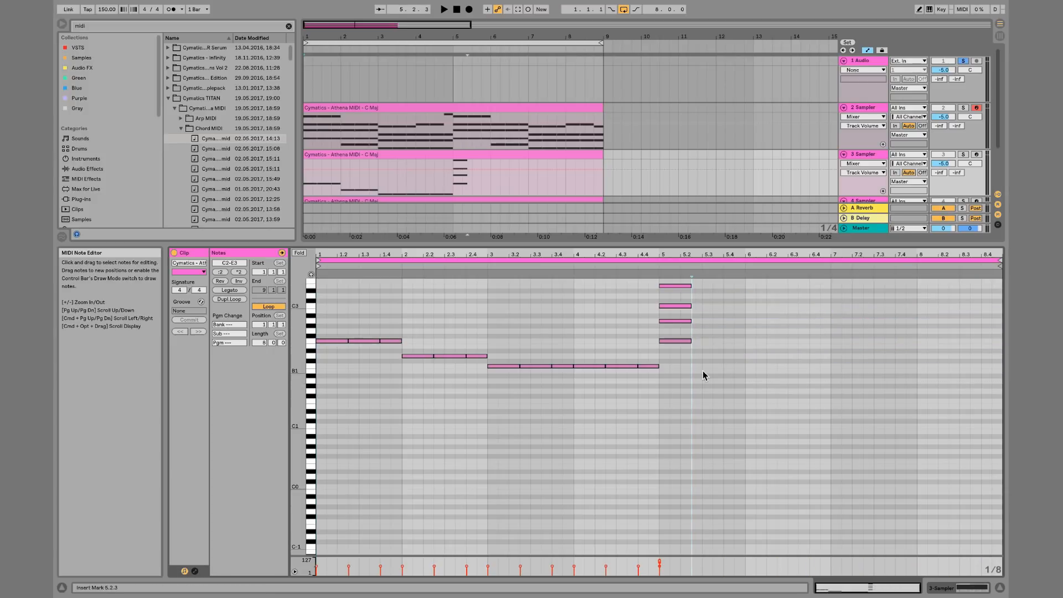
click(682, 367)
key(Delete)
Repeat the bass clip's first four bars over its second half and consolidate them into one clip
click(447, 191)
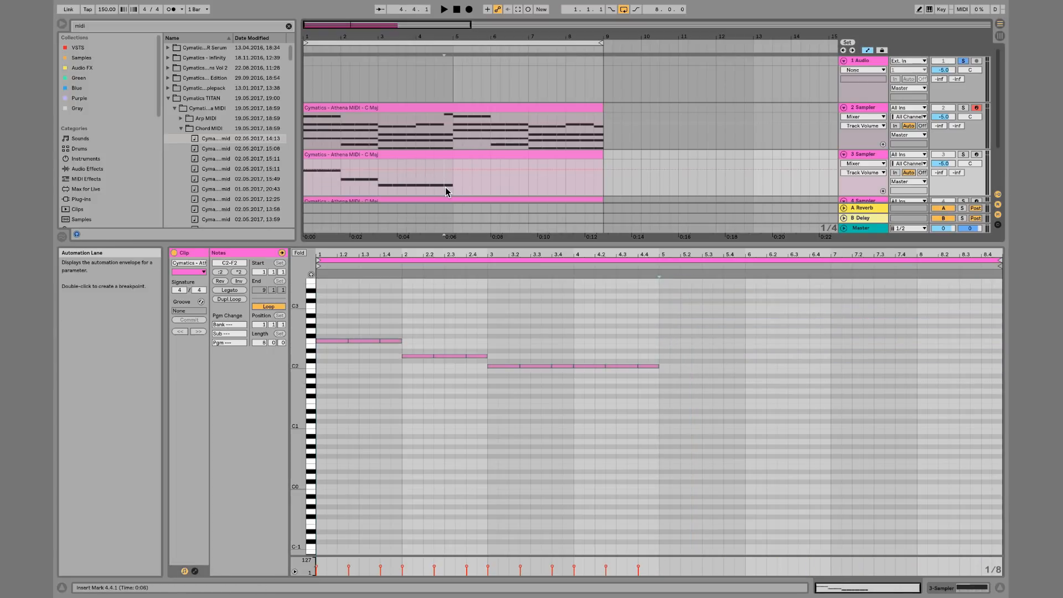
key(ctrl+e)
click(436, 155)
key(ctrl+d)
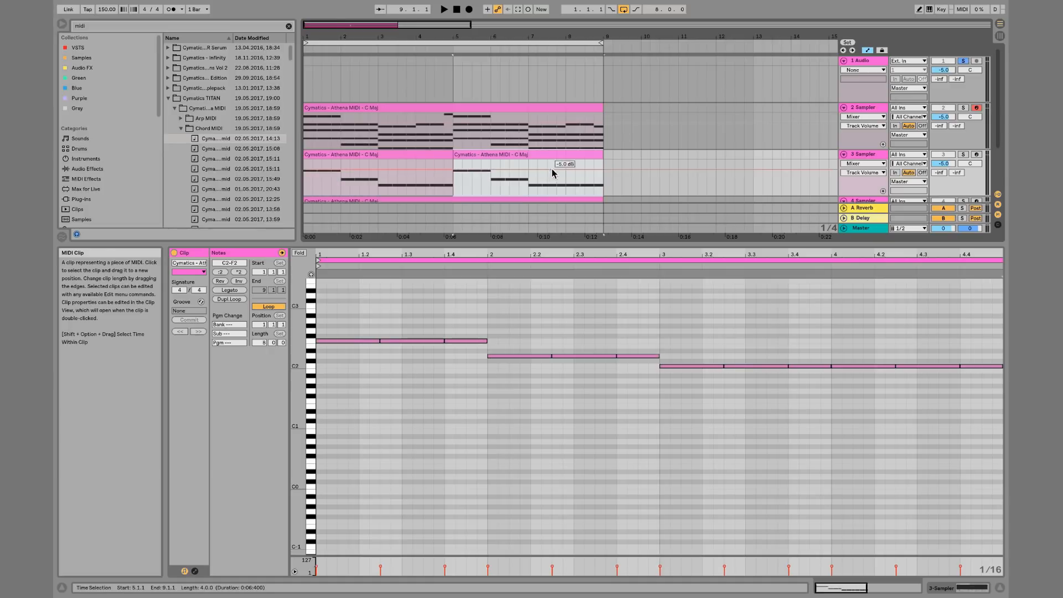
drag(602, 188, 298, 155)
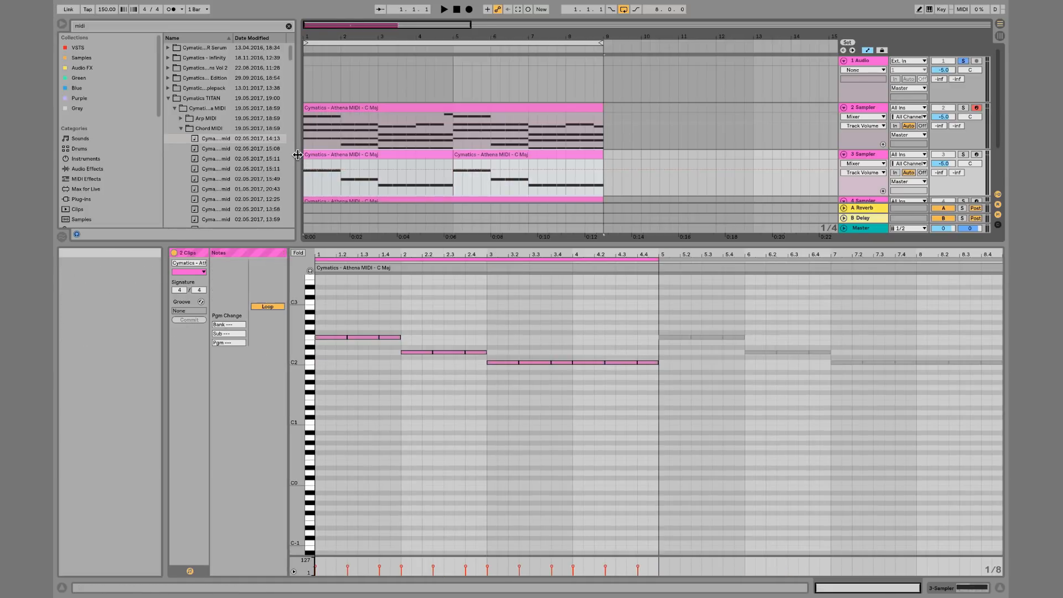
key(super+j)
Delete all but the top melody notes from the fourth track's clip
scroll(437, 178, down, 2)
click(436, 171)
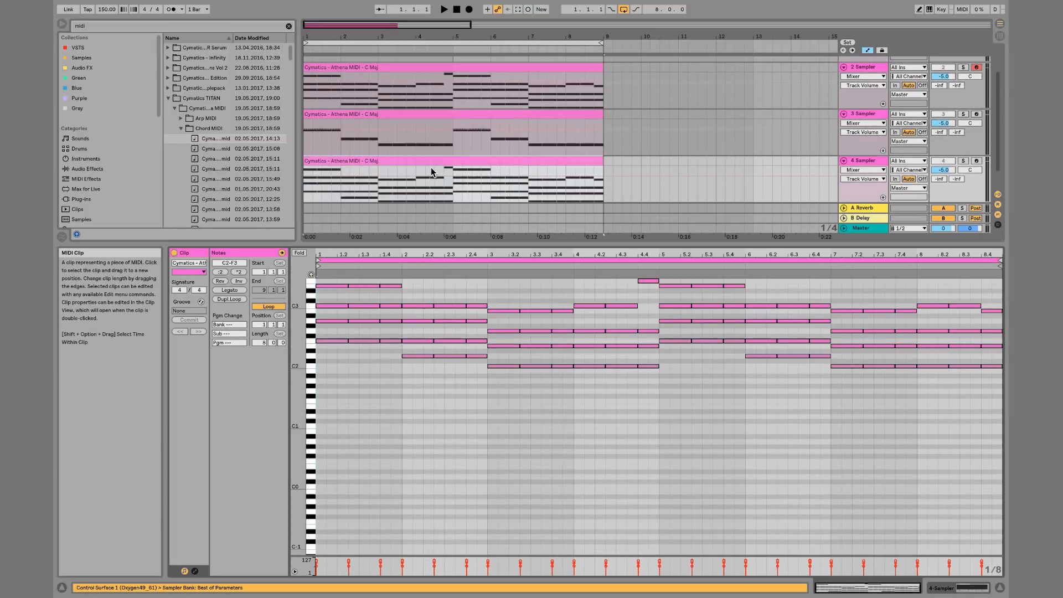
scroll(349, 311, up, 2)
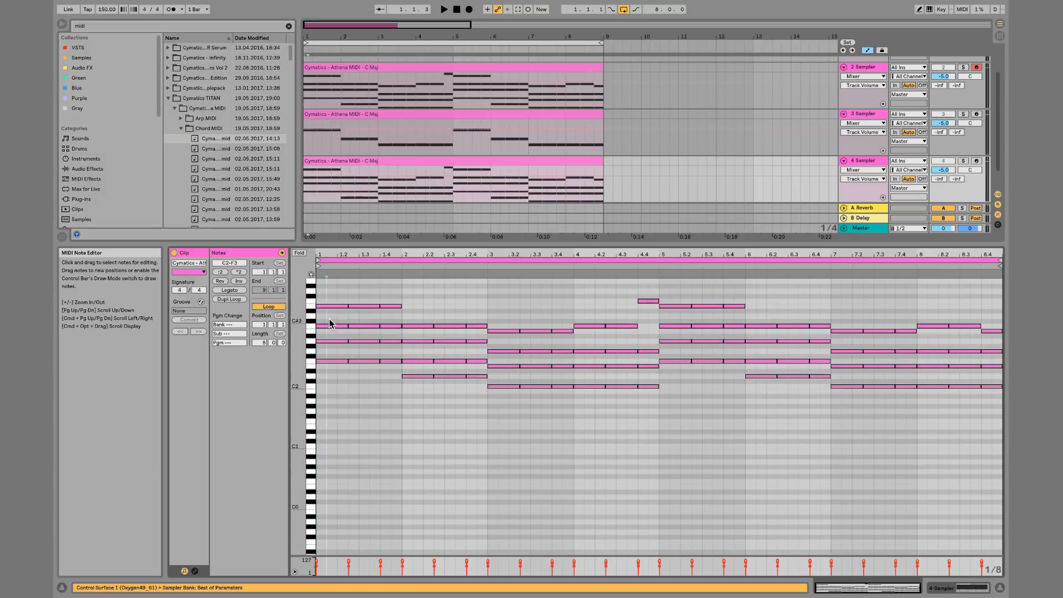
drag(330, 320, 487, 338)
drag(499, 405, 988, 277)
key(Delete)
key(Delete)
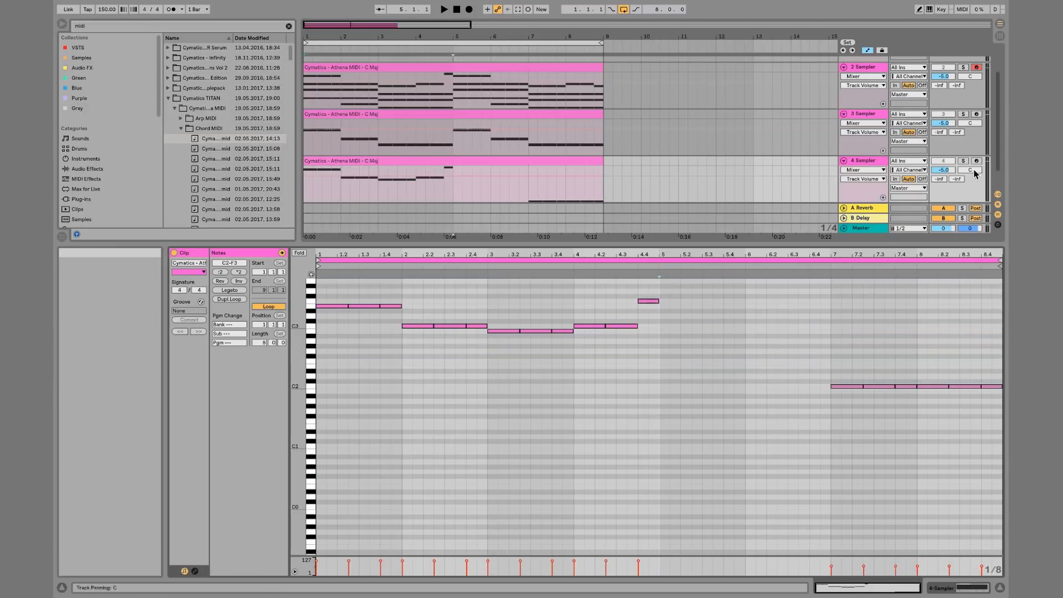
drag(832, 351, 1005, 416)
key(Delete)
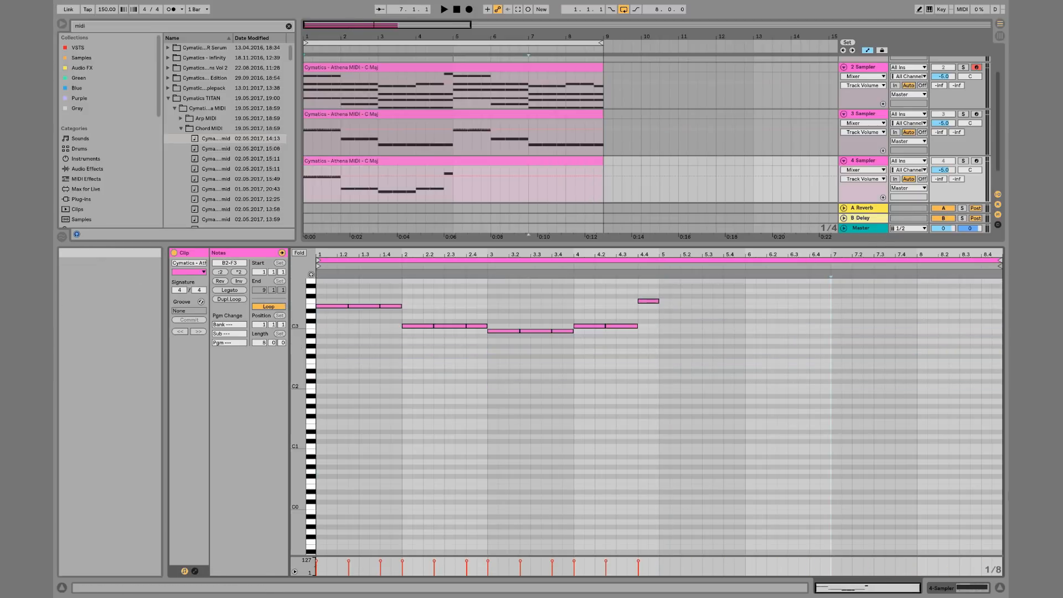
Duplicate the top melody notes across the clip and transpose all notes up one octave
key(super+a)
key(super+d)
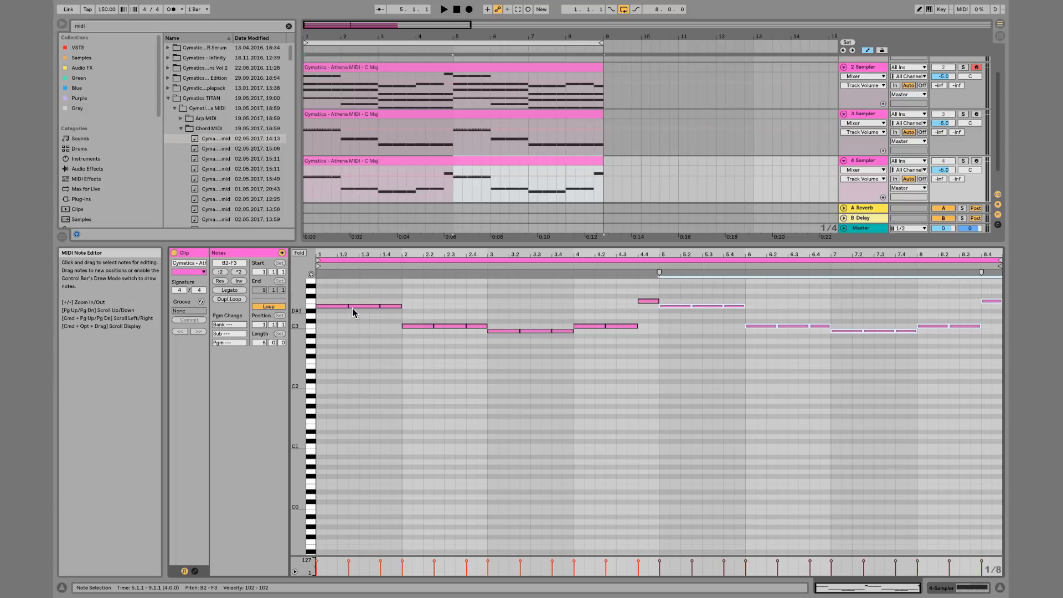
click(370, 292)
click(367, 307)
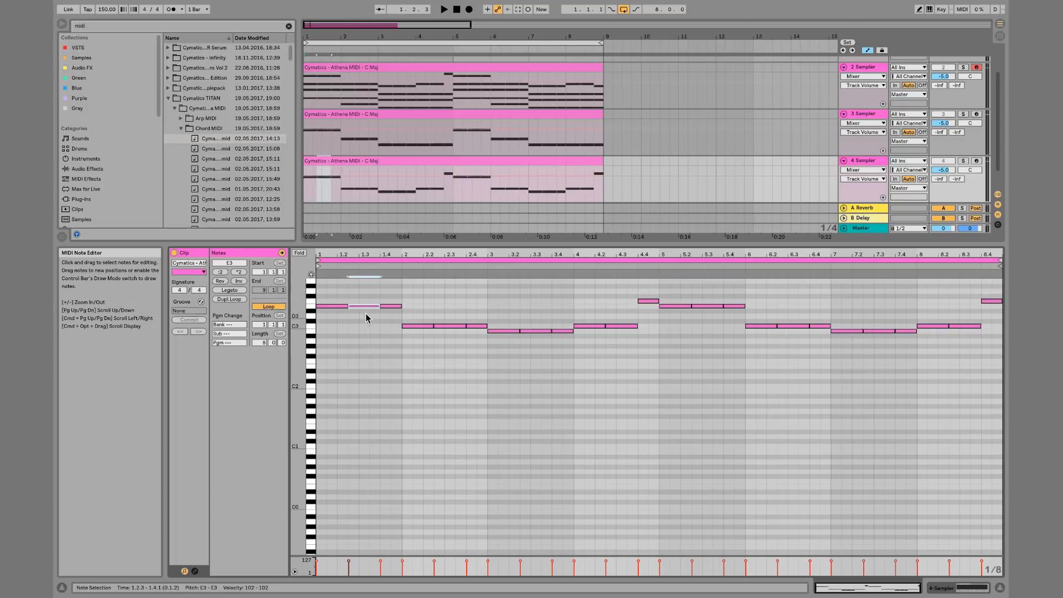
key(super+a)
key(shift+Up)
scroll(358, 316, up, 2)
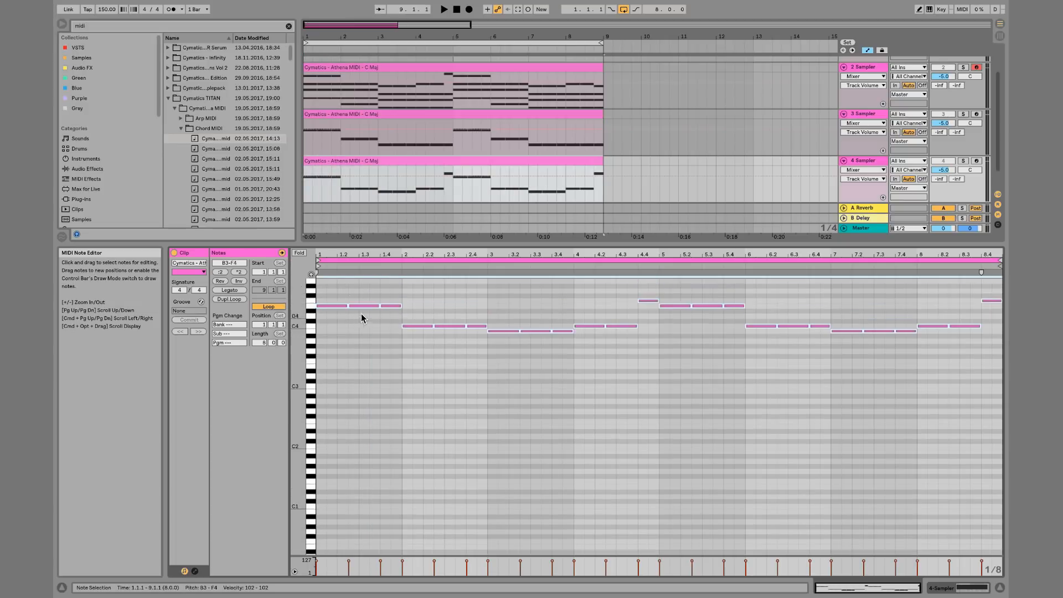
click(366, 300)
key(shift+Tab)
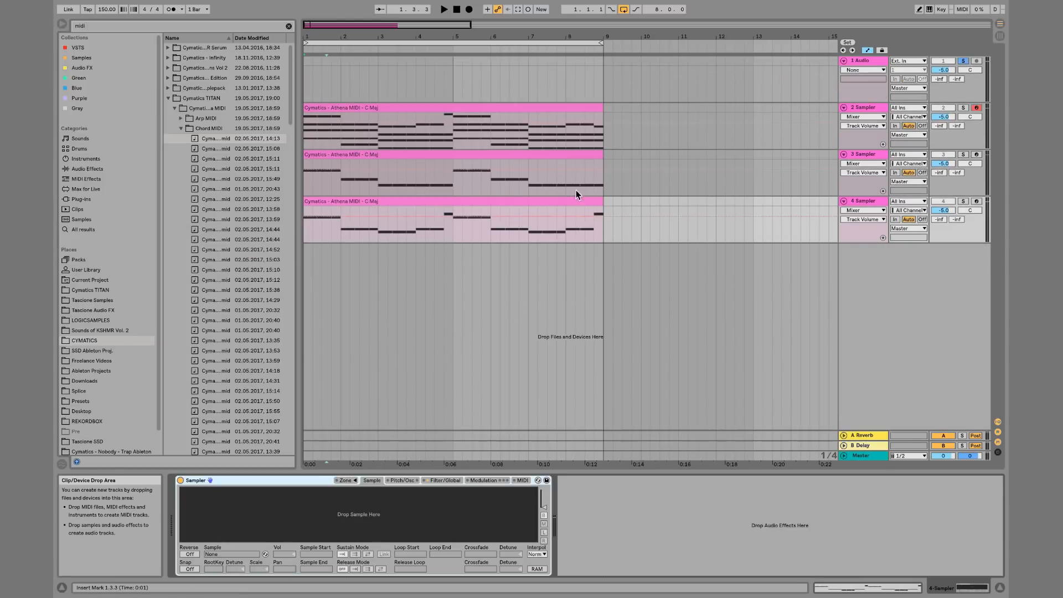
Rename the three MIDI tracks main, bottom and top
click(864, 109)
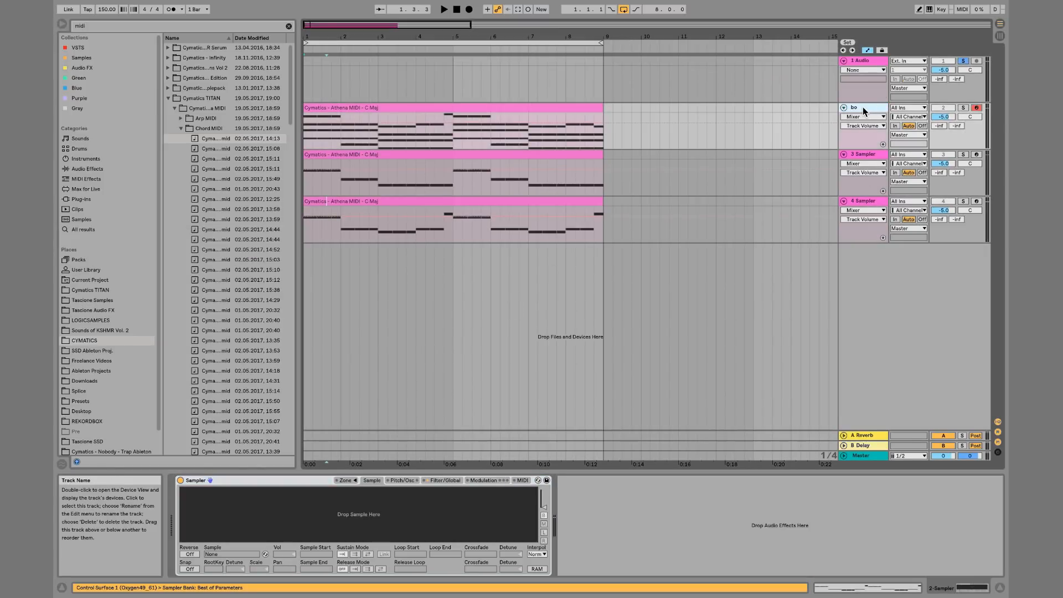
click(870, 156)
key(super+r)
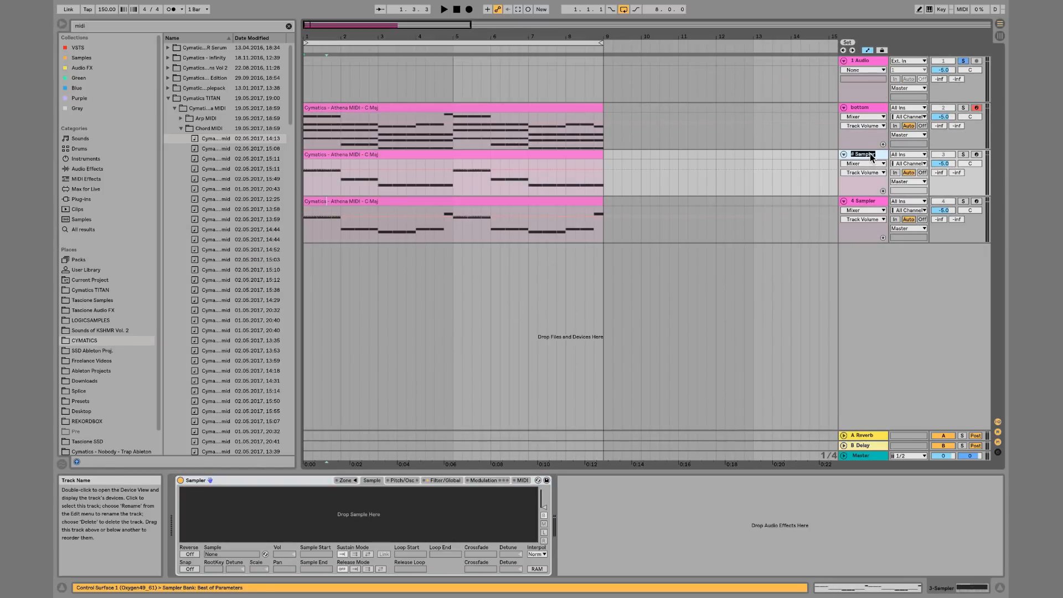
click(867, 109)
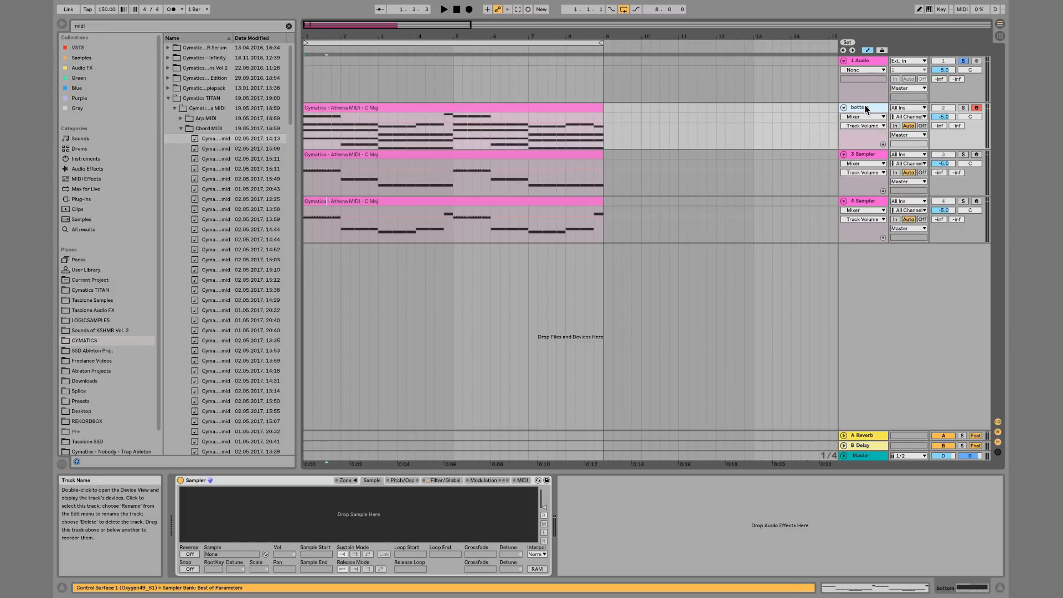
click(875, 158)
key(super+r)
text(botto)
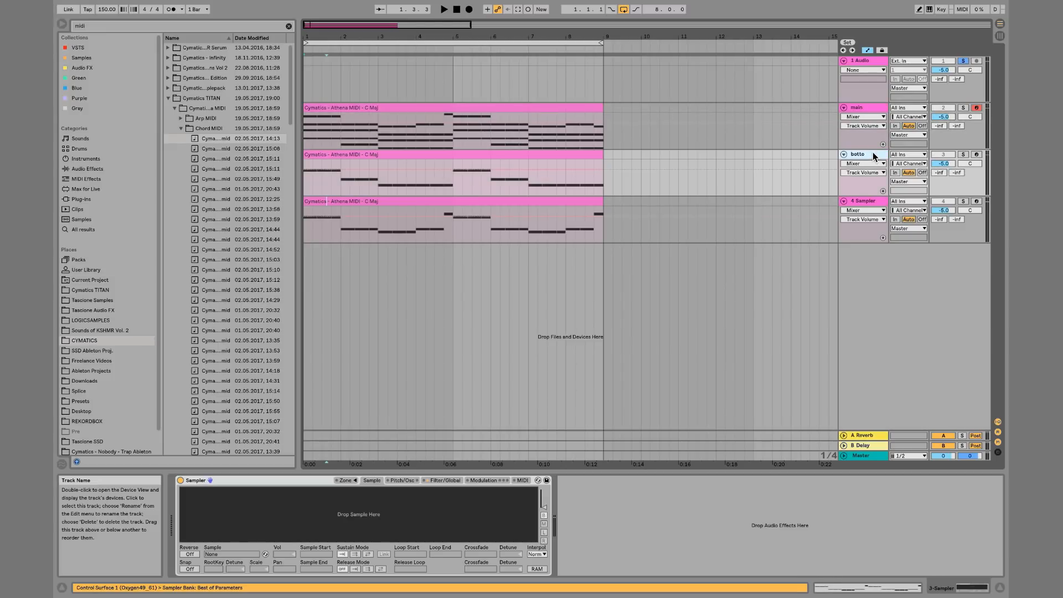
text(m)
click(874, 202)
key(super+r)
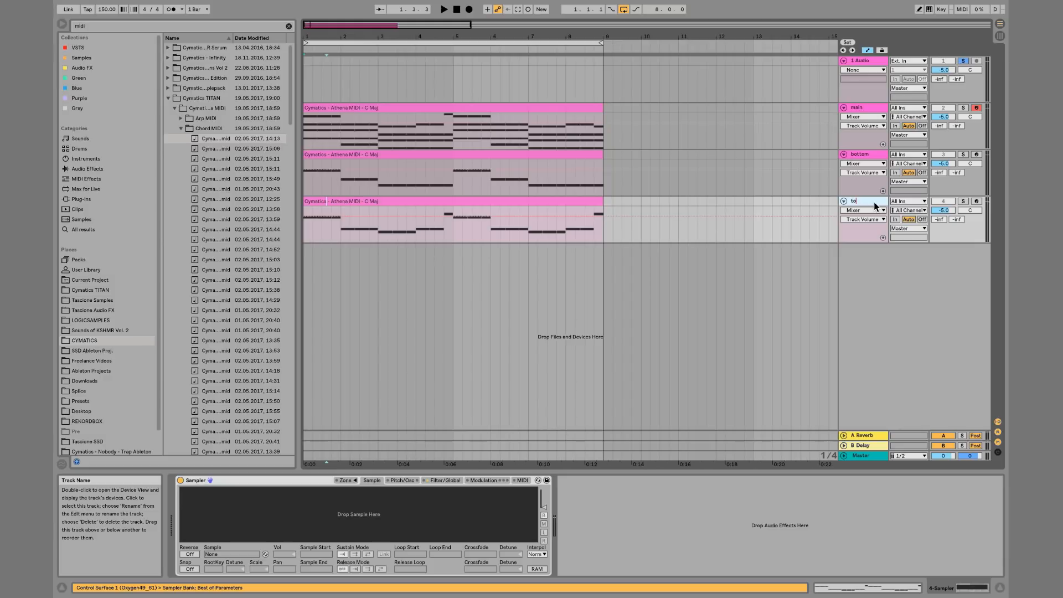
Colour the main track's clip green and the top track's clip salmon
right_click(543, 111)
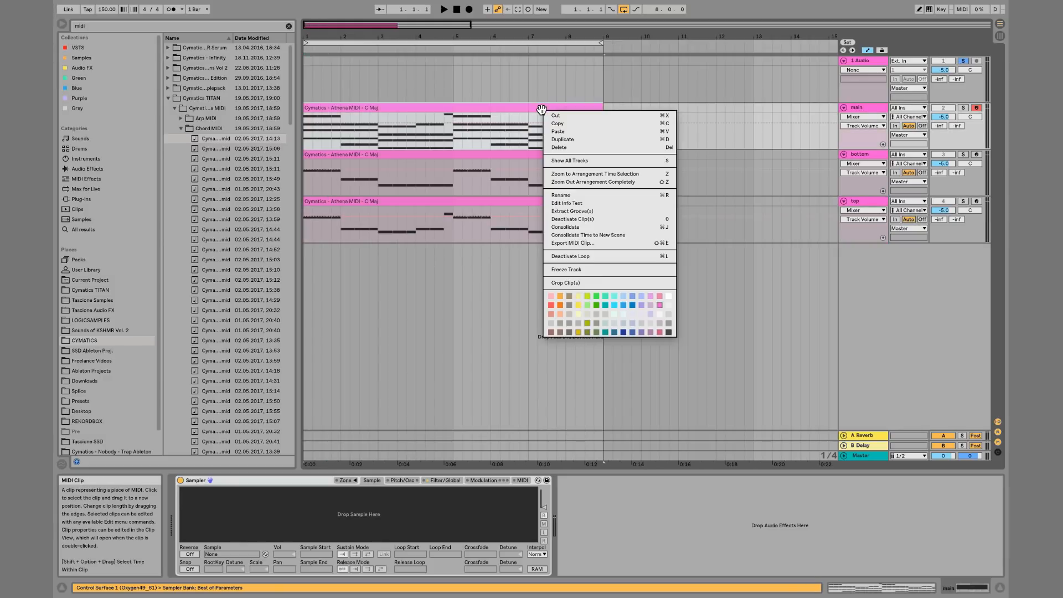
click(597, 298)
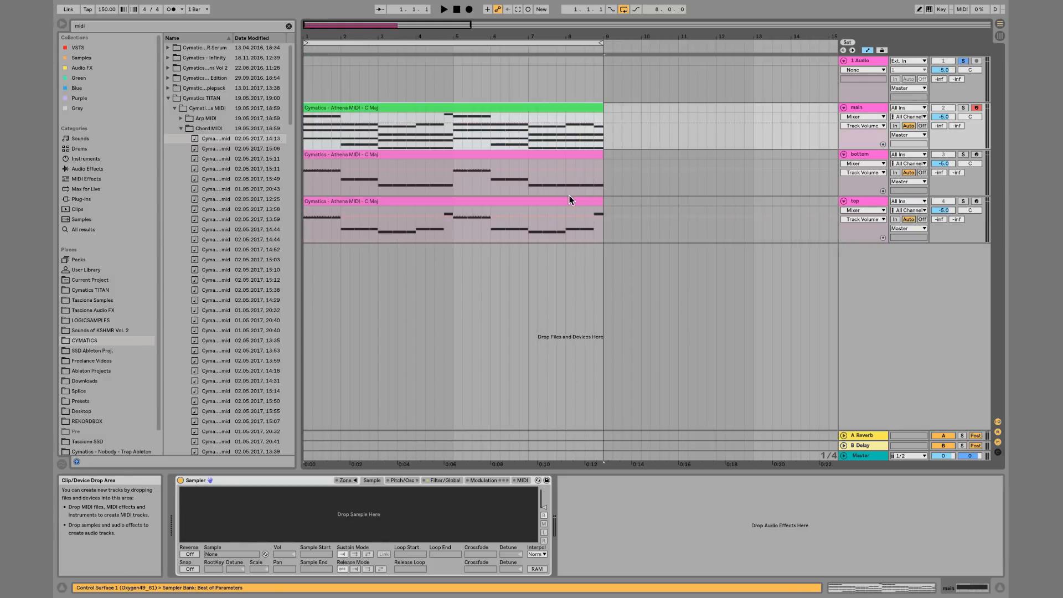
click(543, 199)
right_click(543, 200)
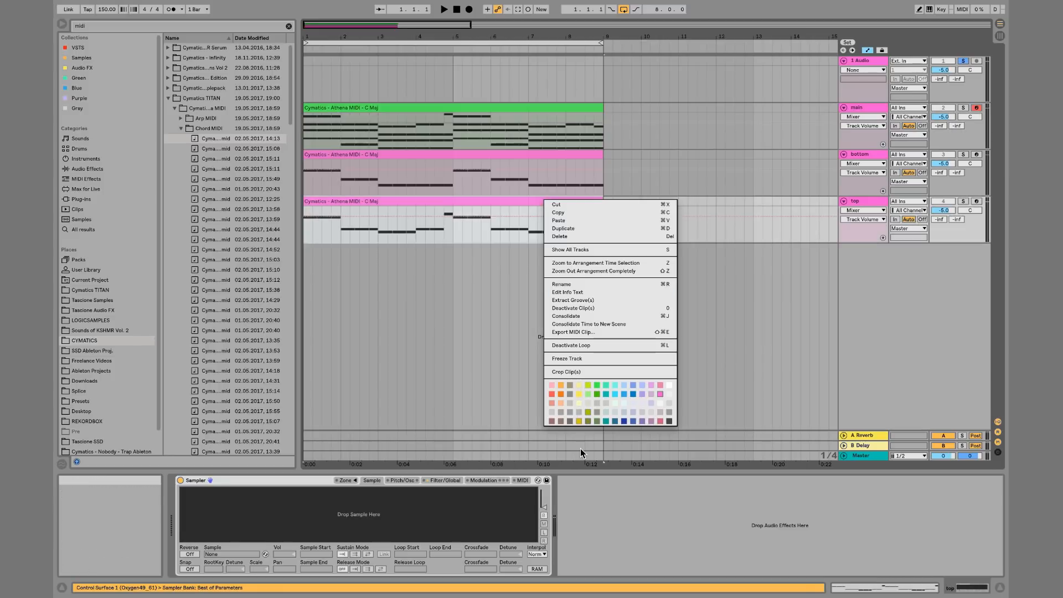
click(552, 394)
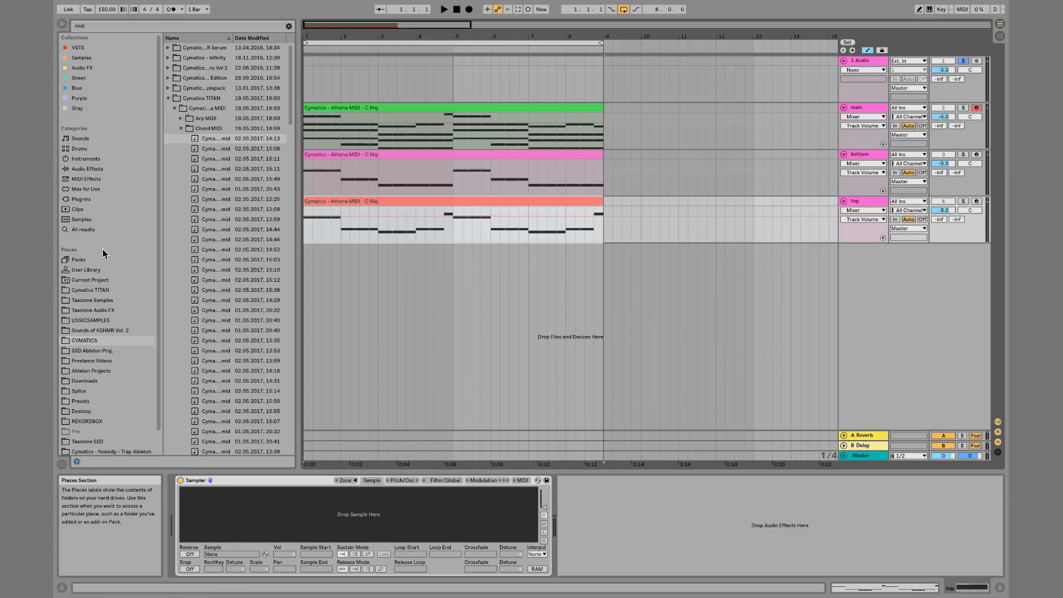
Load the Wavetable preset Drifting Ambient Pad from Ambient & Evolving onto the main track
click(98, 160)
click(290, 25)
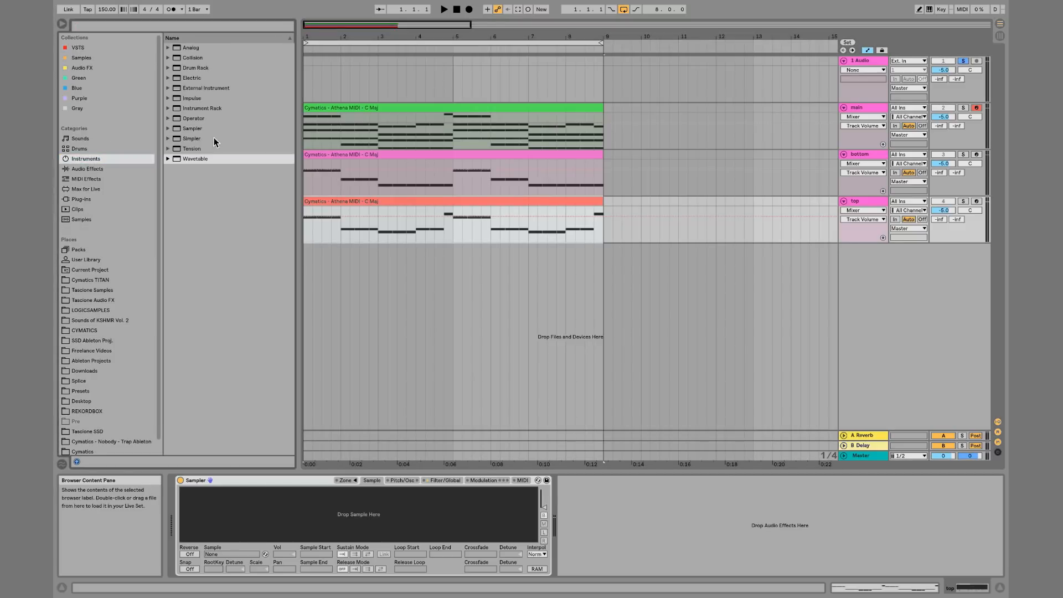
click(168, 159)
click(174, 168)
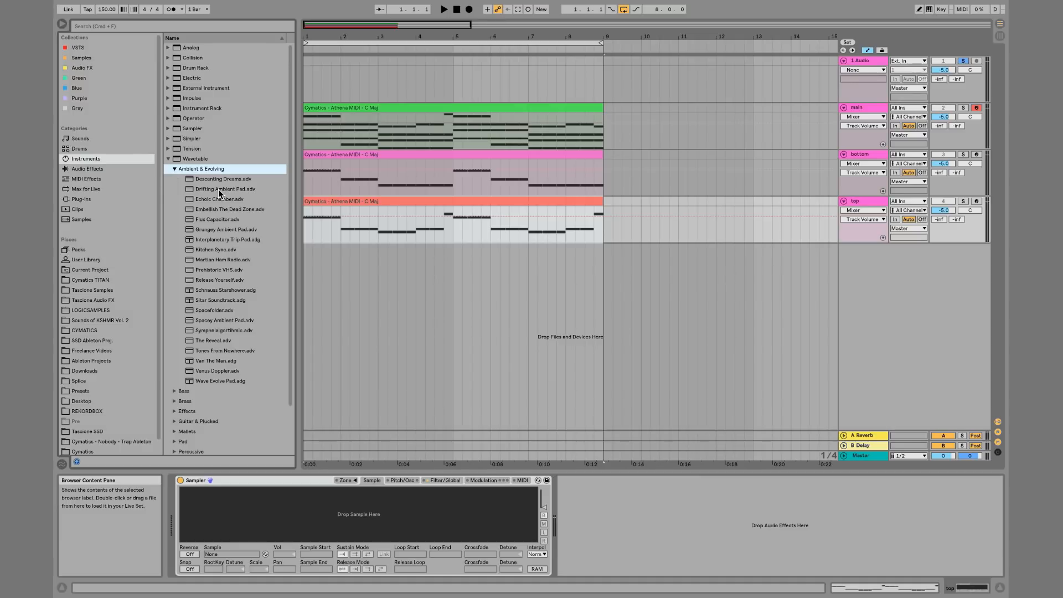
click(220, 190)
click(859, 111)
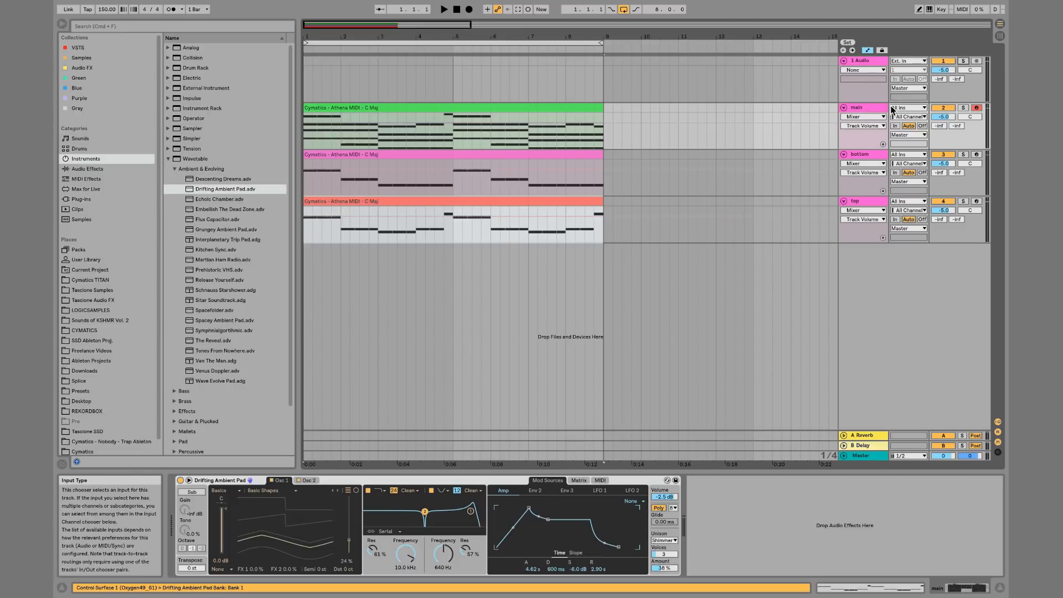
Solo the main track and audition Wavetable pad presets during playback, loading Embellish The Dead Zone
key(space)
click(963, 108)
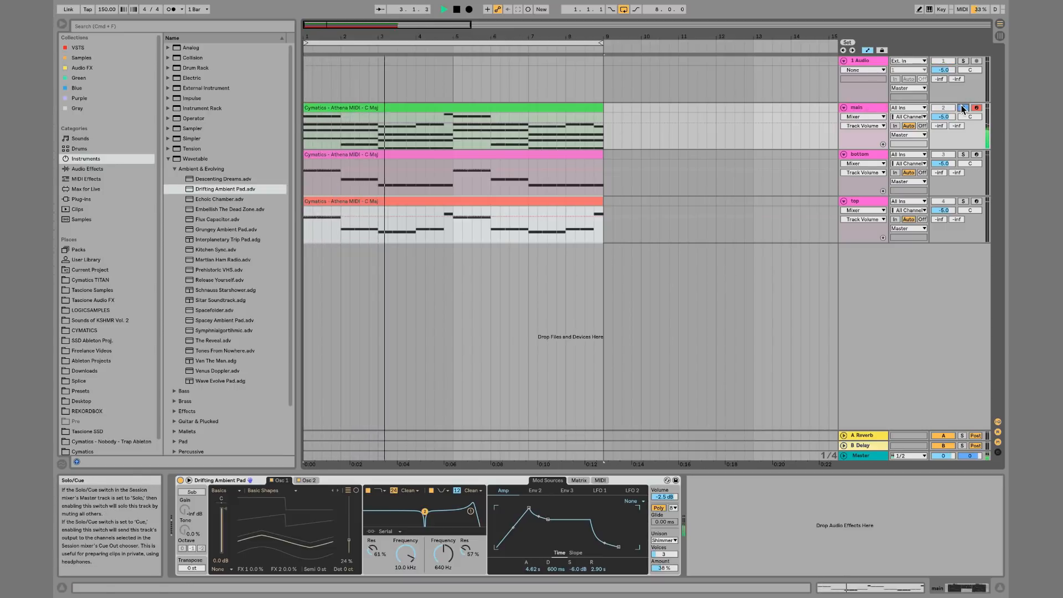
double_click(227, 199)
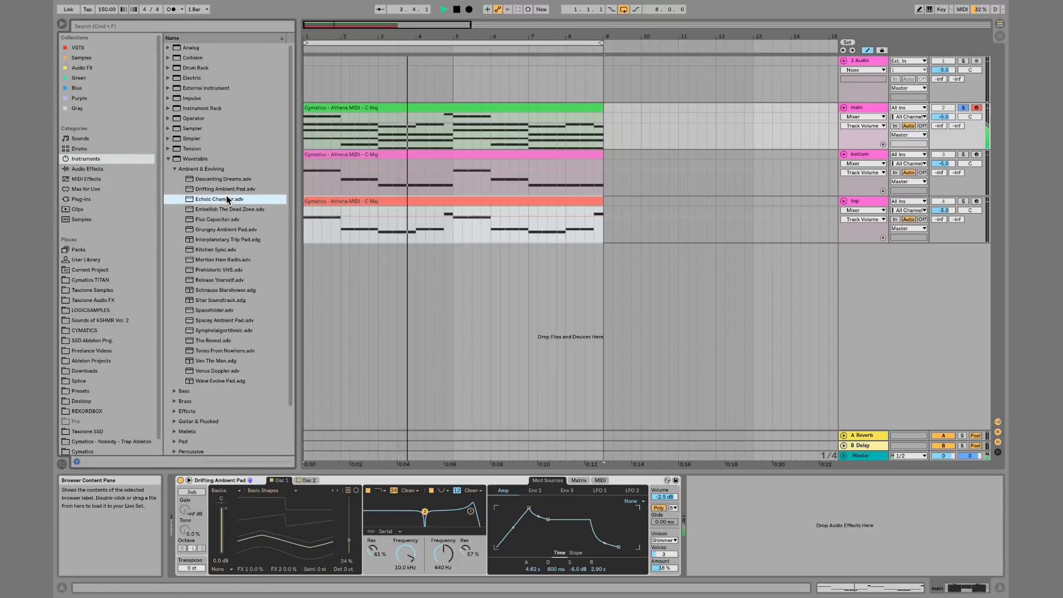
double_click(264, 209)
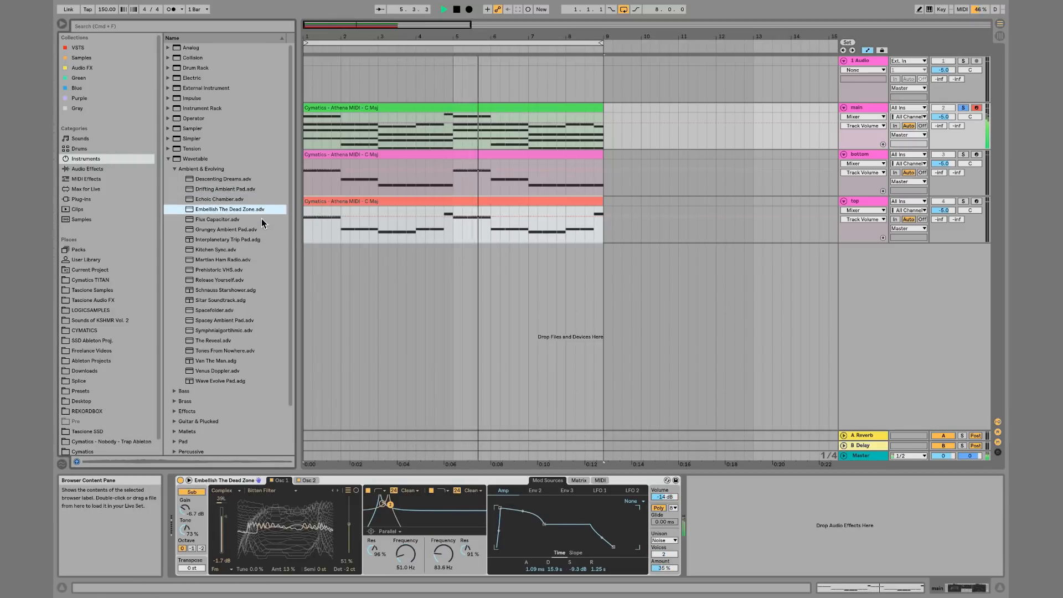
Lower the main track's volume to -9.7 dB and stop playback
key(XF86AudioRaiseVolume)
drag(944, 116, 944, 122)
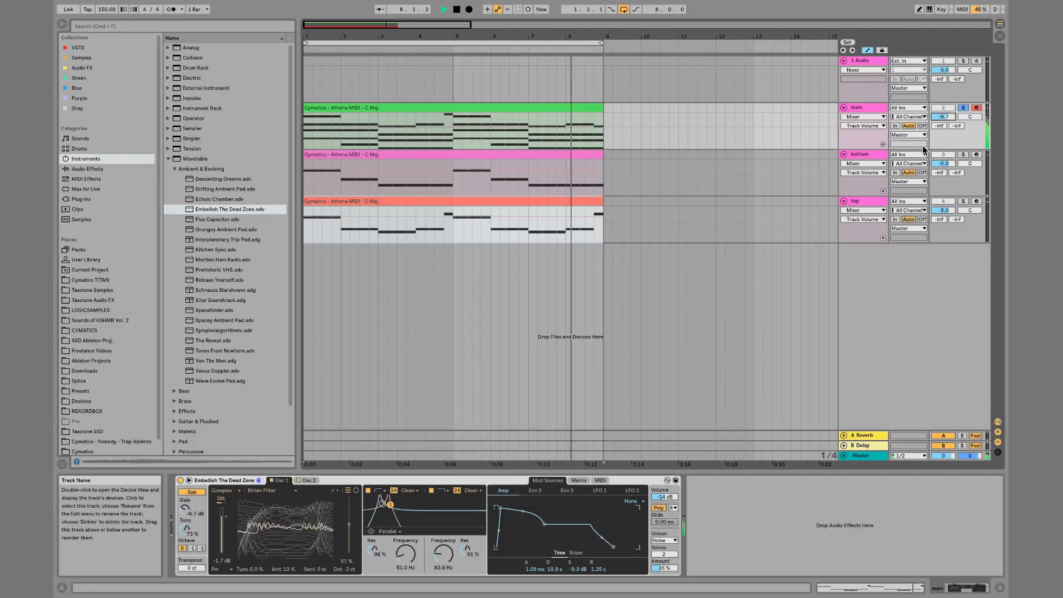
key(space)
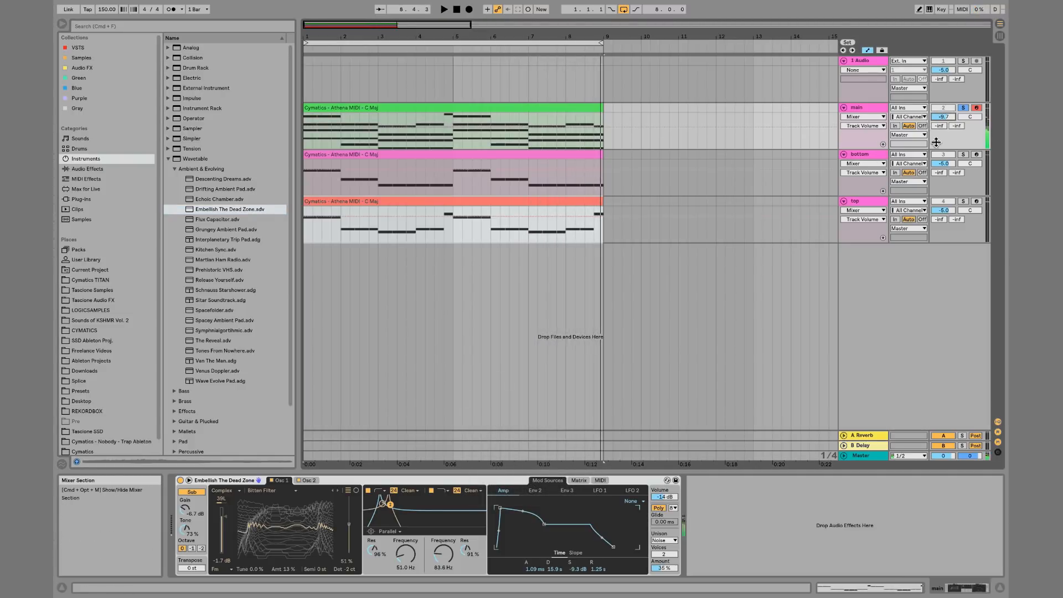
Solo the bottom track, search the browser for bass, and load the Wavetable preset Abdominal Bass onto it
click(964, 155)
click(304, 183)
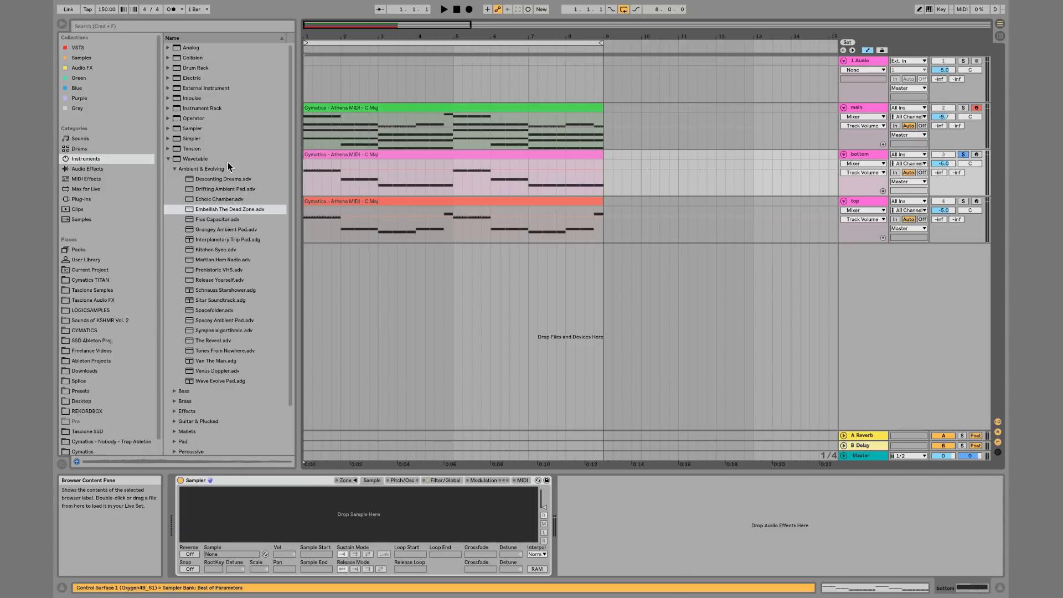
click(204, 26)
text(bass)
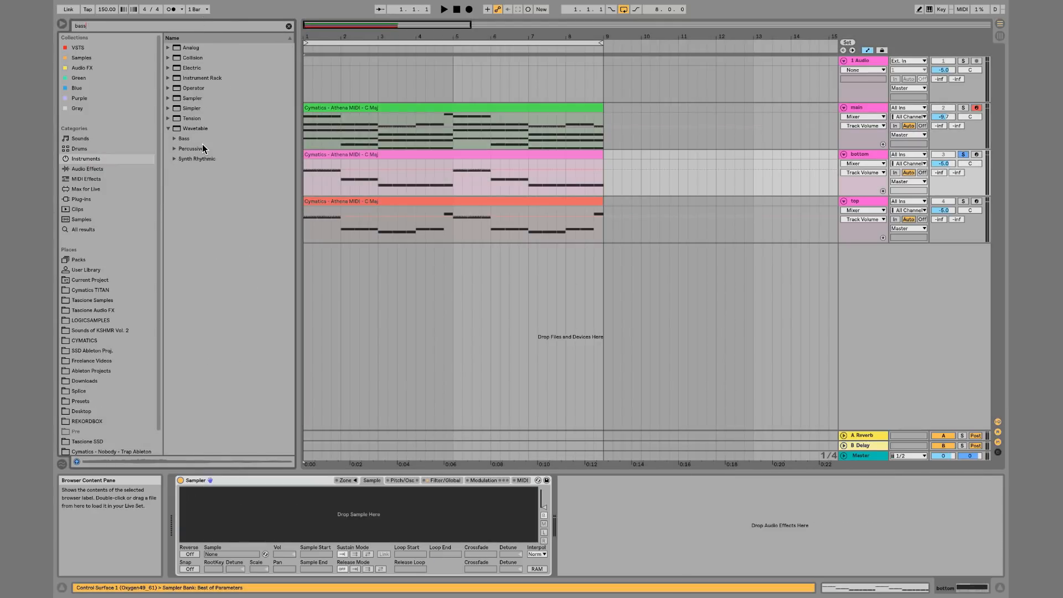
click(175, 141)
key(Down)
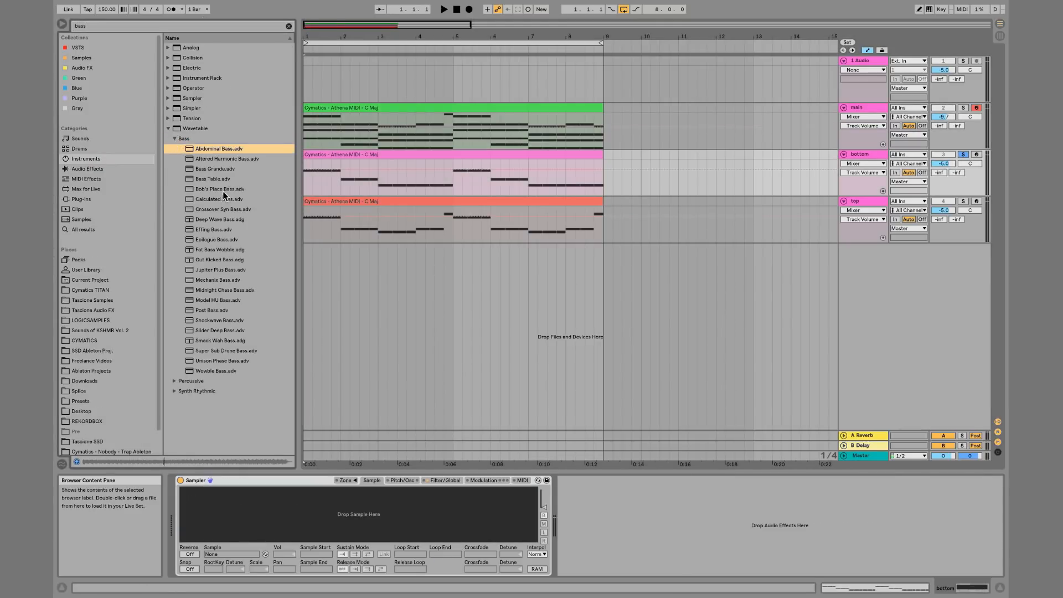
key(space)
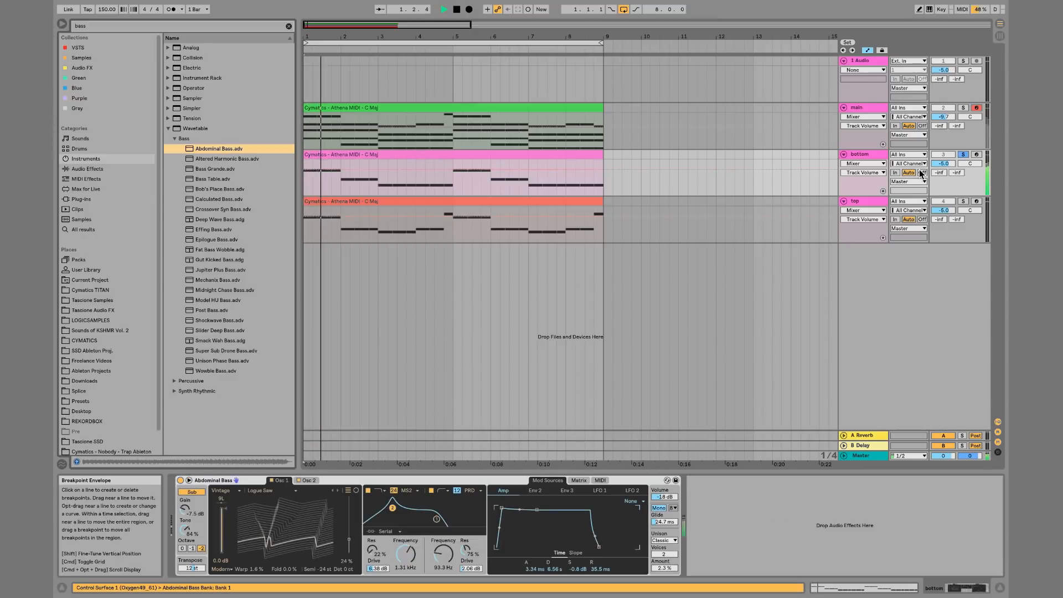
Open the bottom track's clip to inspect its bass notes during playback
double_click(384, 155)
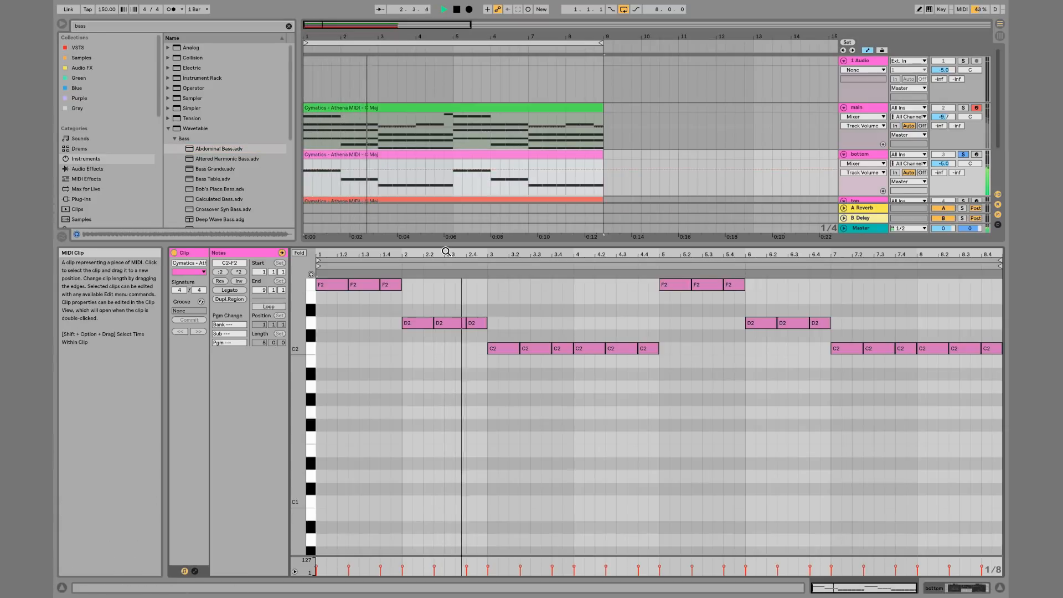
click(466, 350)
key(space)
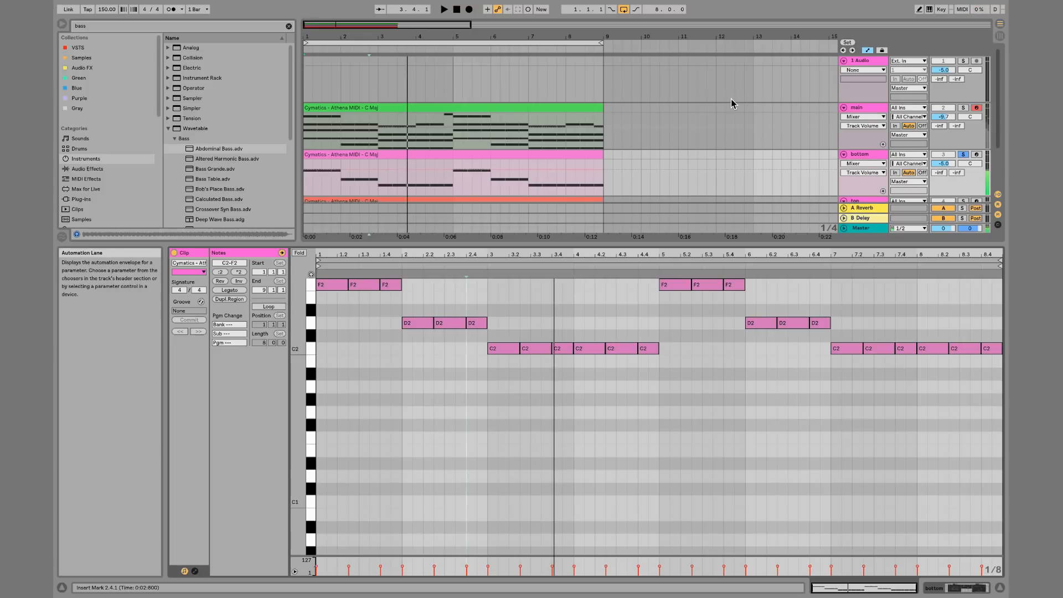
scroll(732, 104, down, 1)
key(shift+Tab)
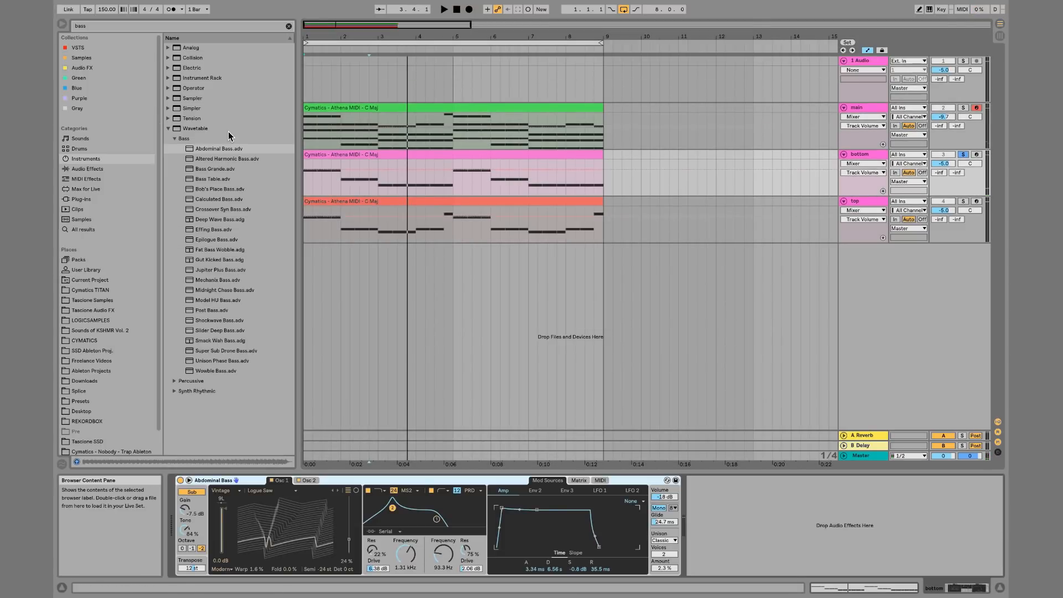
Search the browser for pluck and try dropping Wrapped Pluck onto the bottom track, undoing it
click(288, 26)
text(pluck)
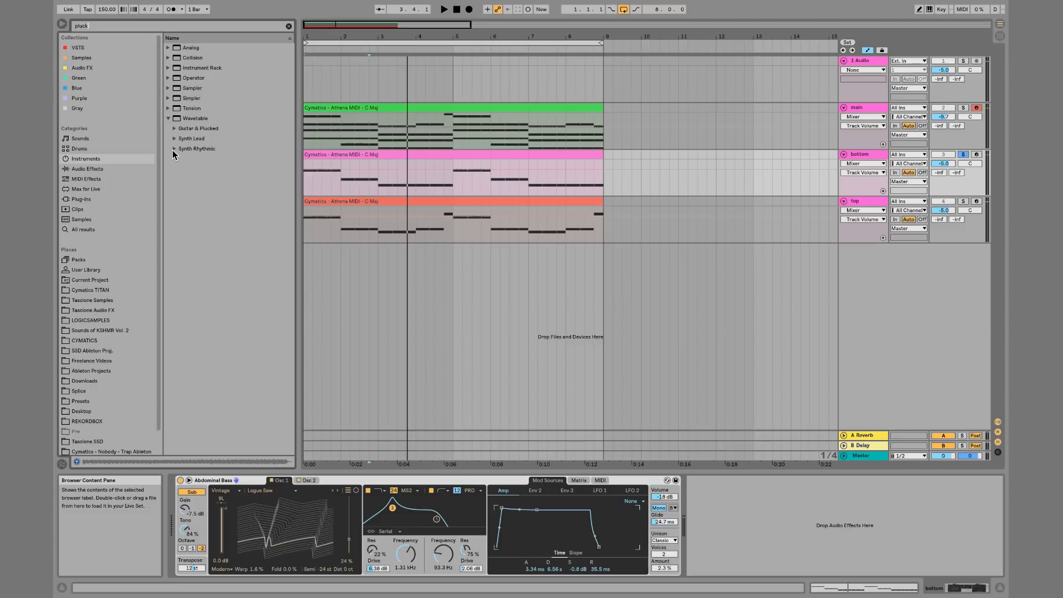
click(174, 149)
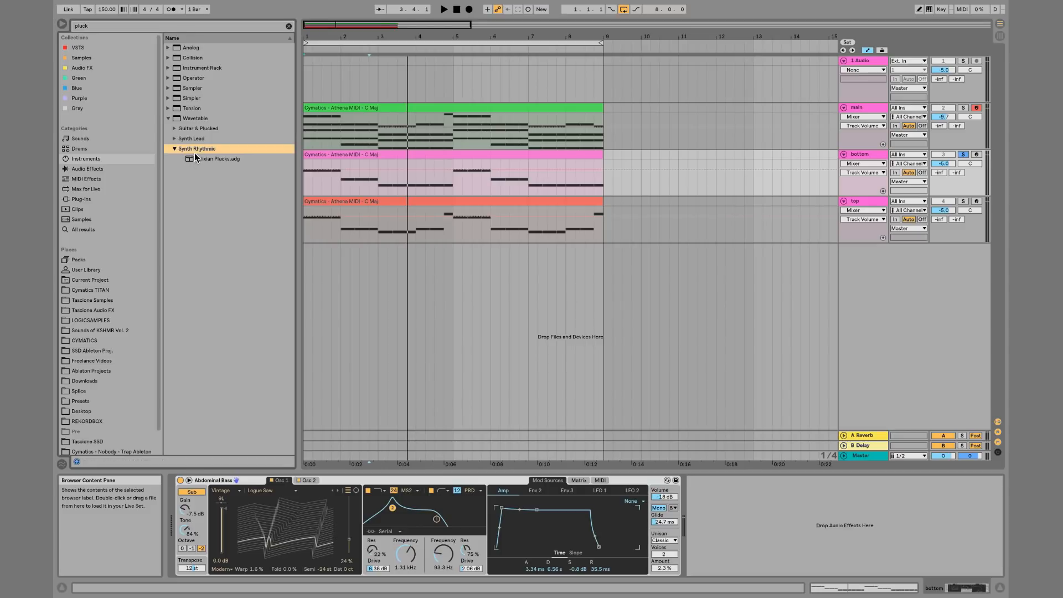
click(176, 139)
drag(201, 149, 424, 167)
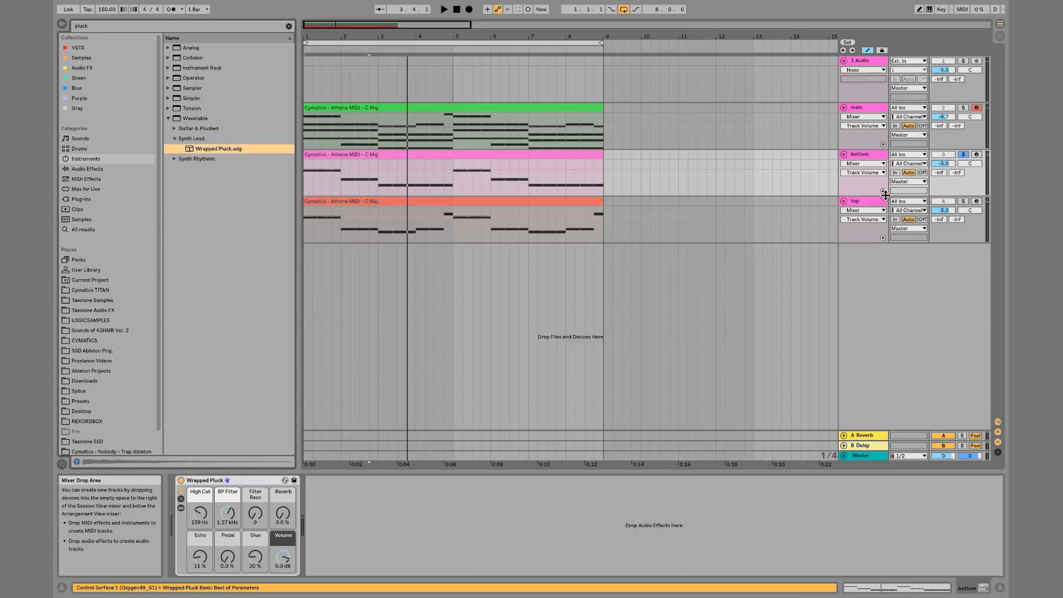
key(ctrl+z)
Load the Synth Rhythmic preset Felixian Plucks onto the top track
click(864, 203)
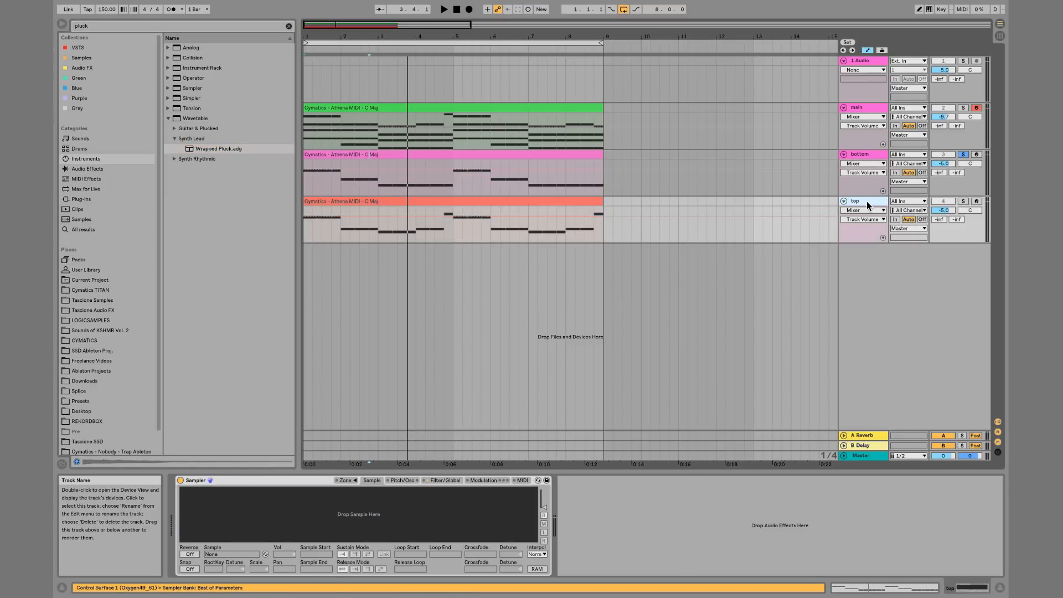
click(198, 158)
double_click(204, 160)
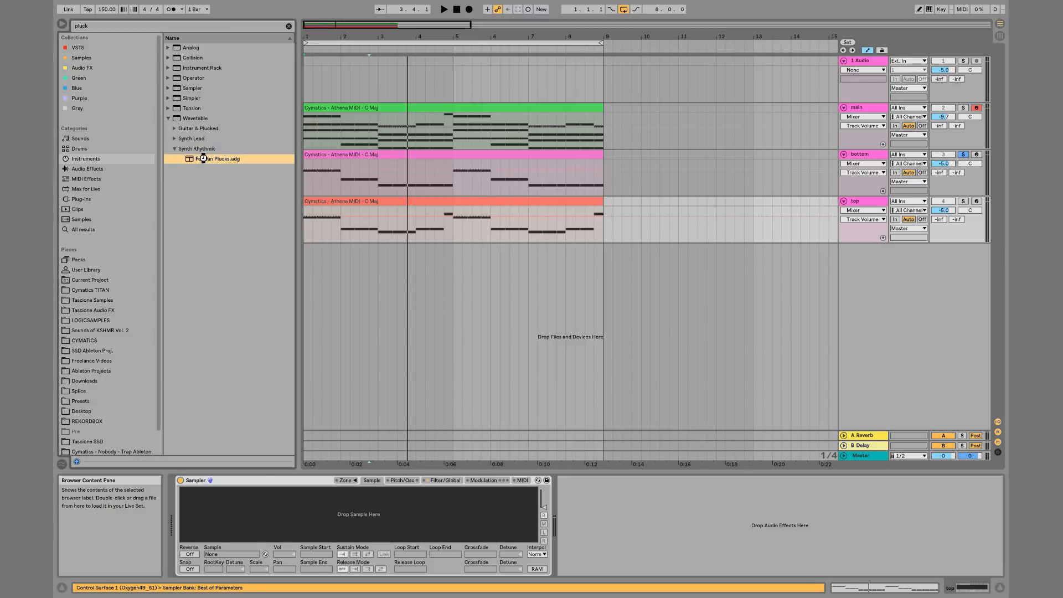
Solo the top track and audition its sound during playback
key(space)
click(961, 203)
key(space)
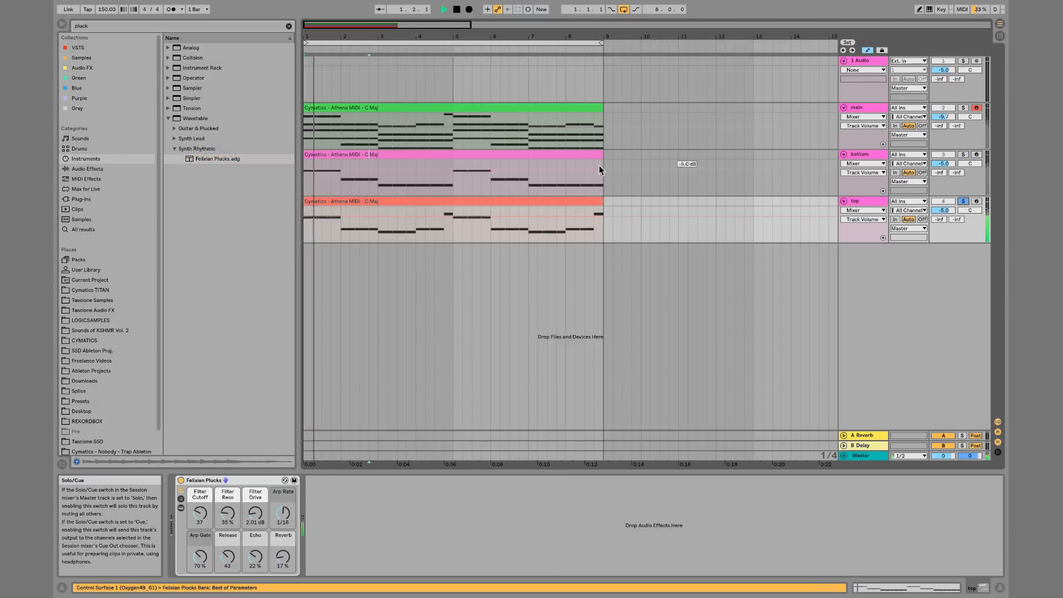
key(space)
Replace the top track's instrument with the Synth Lead preset Wrapped Pluck and audition it
click(175, 139)
click(185, 150)
double_click(185, 151)
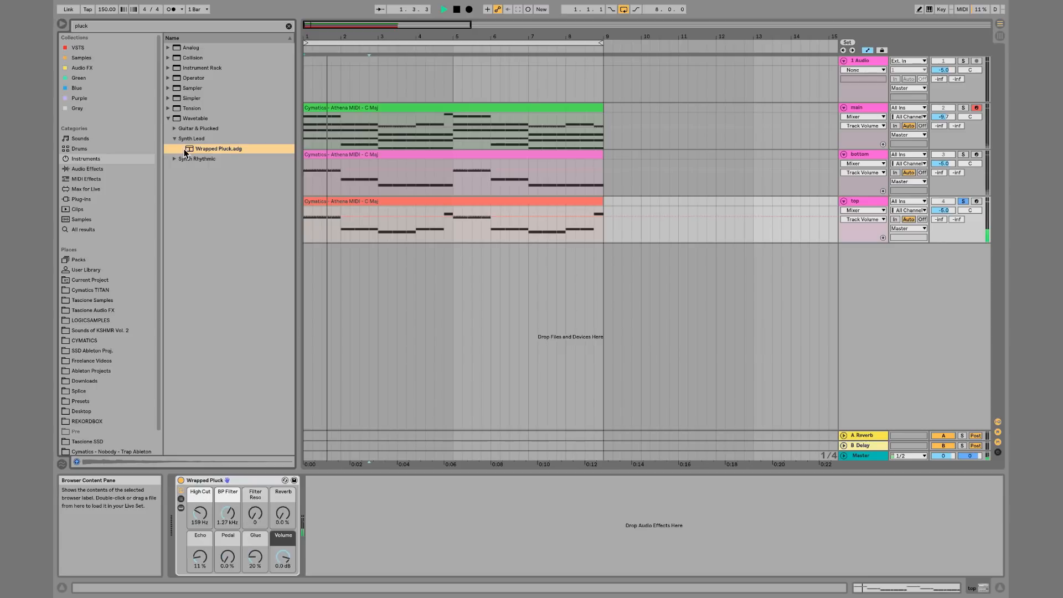
key(space)
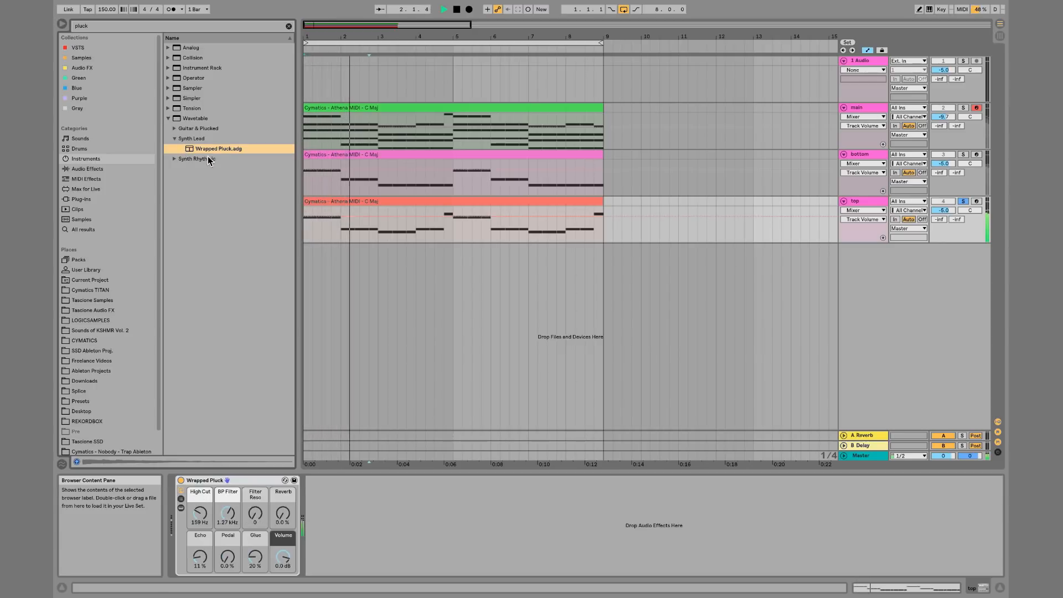
key(space)
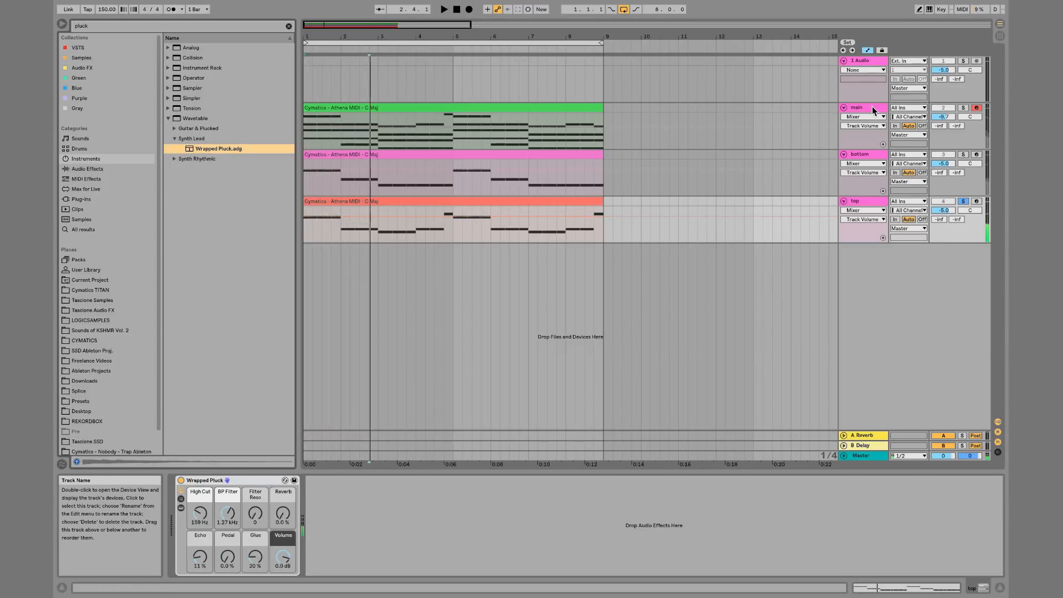
Unsolo the top track and lower its volume to -7.9 dB
click(962, 202)
key(space)
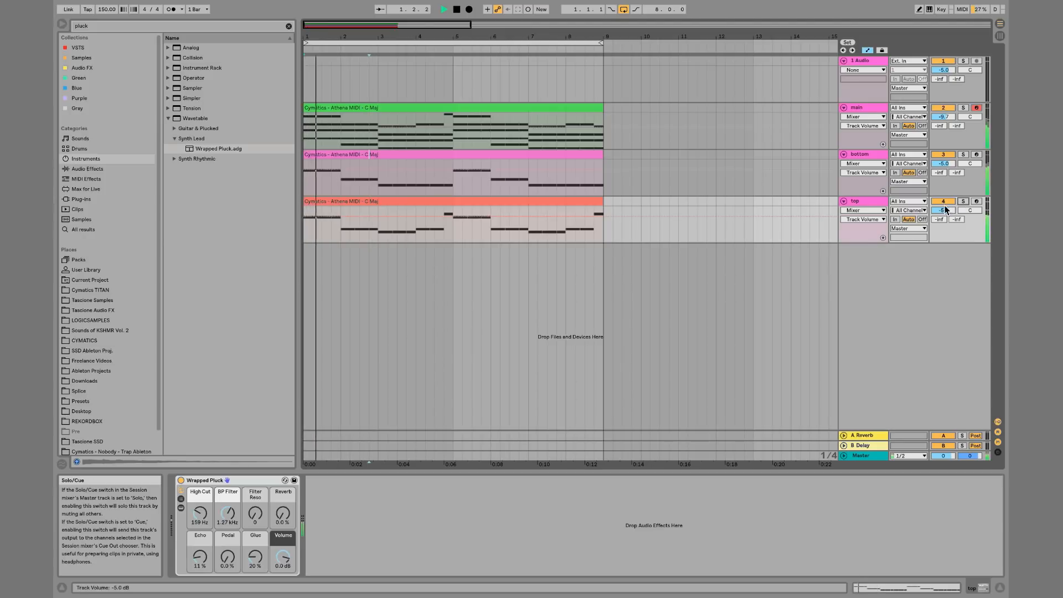
drag(945, 210, 947, 211)
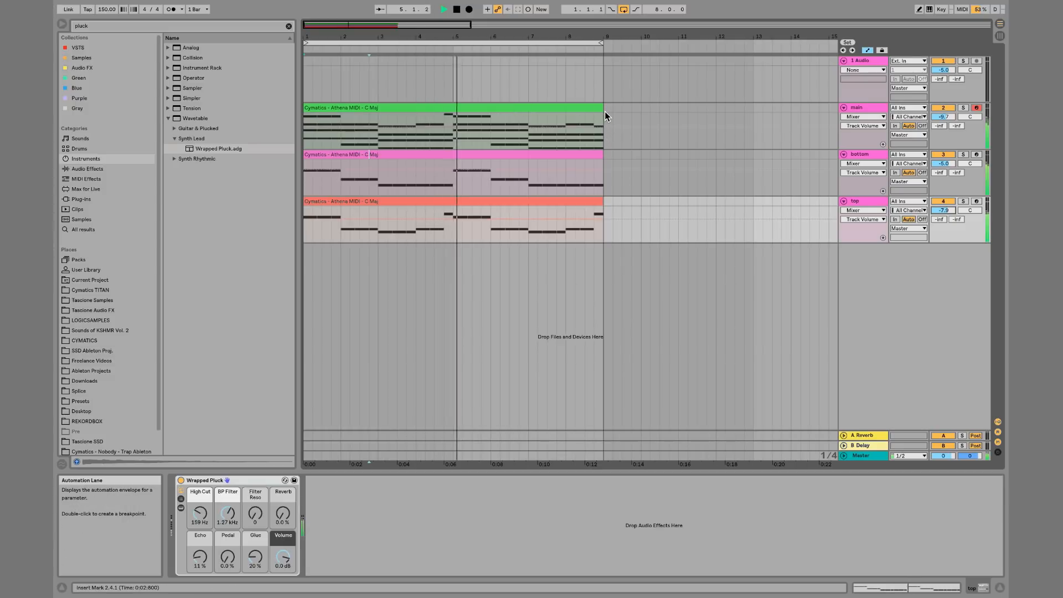
Select all three clips and open their notes together in the clip editor
key(a)
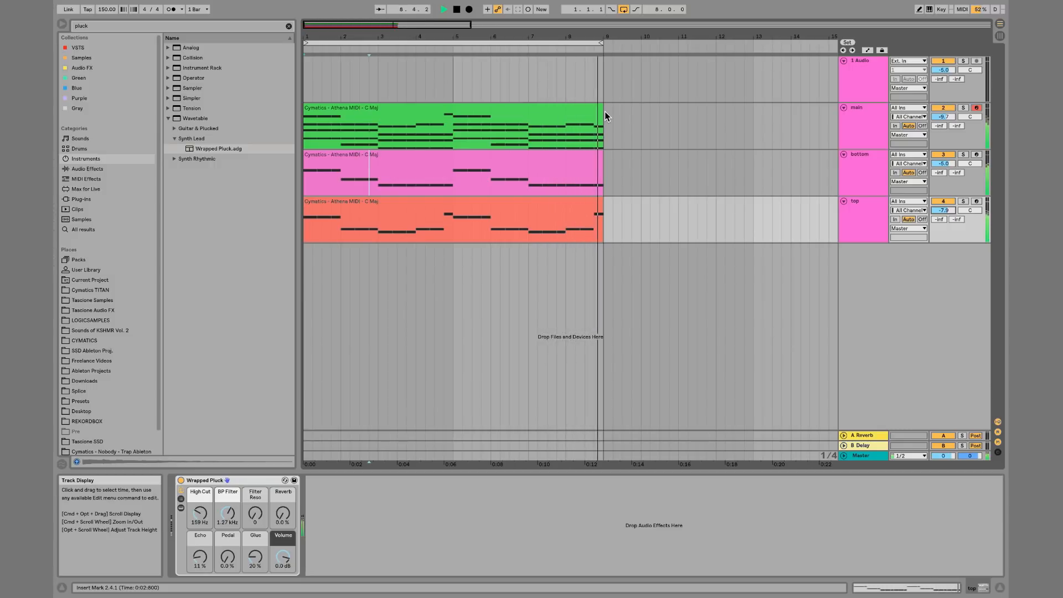
key(space)
drag(605, 111, 295, 233)
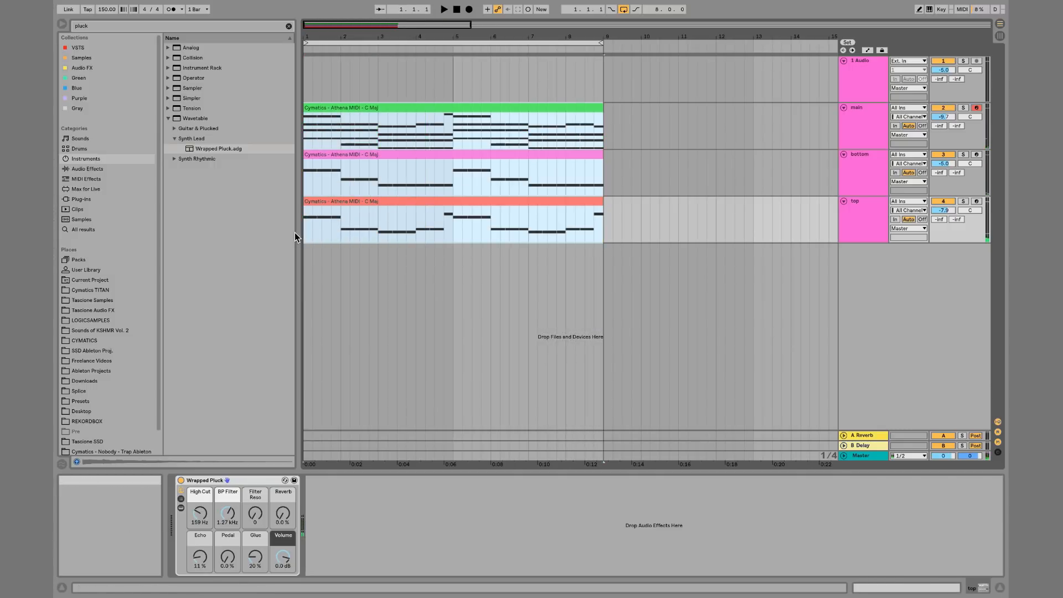
double_click(369, 225)
Examine the combined notes, selecting groups of notes from each clip to compare the parts
scroll(460, 332, up, 10)
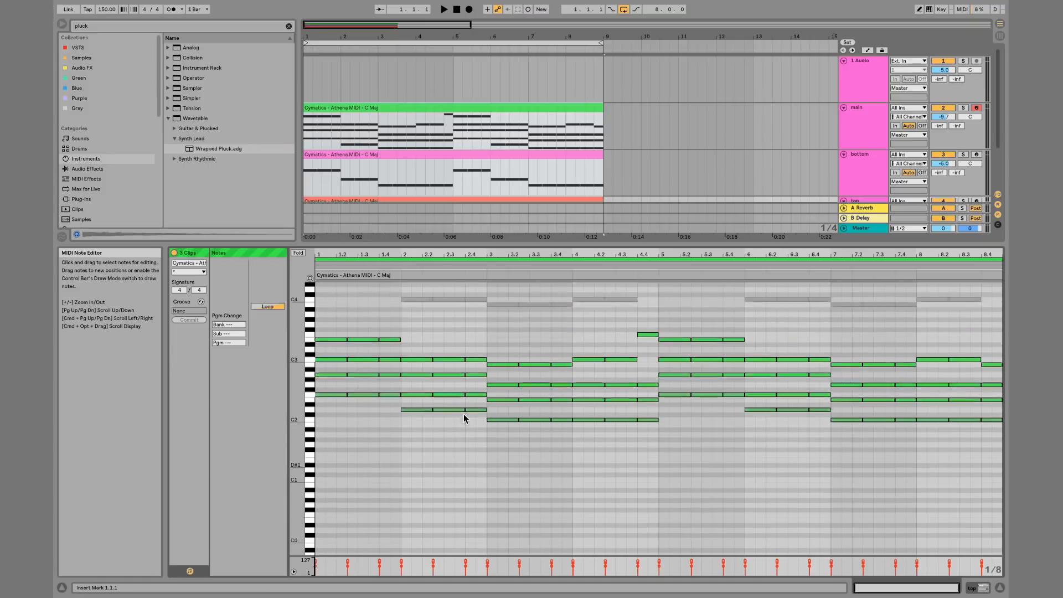
scroll(463, 413, down, 8)
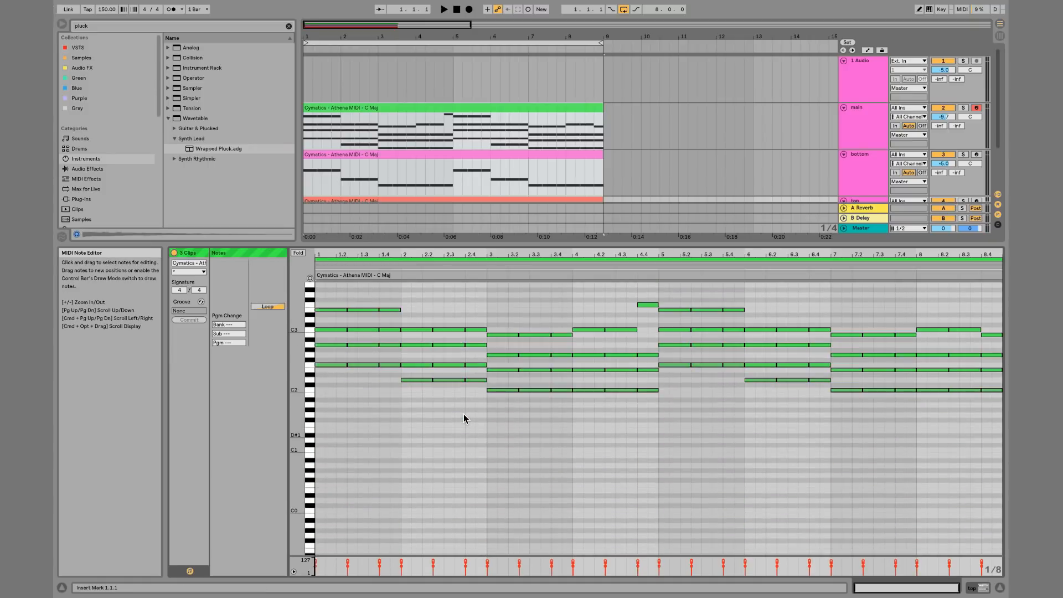
scroll(528, 382, down, 5)
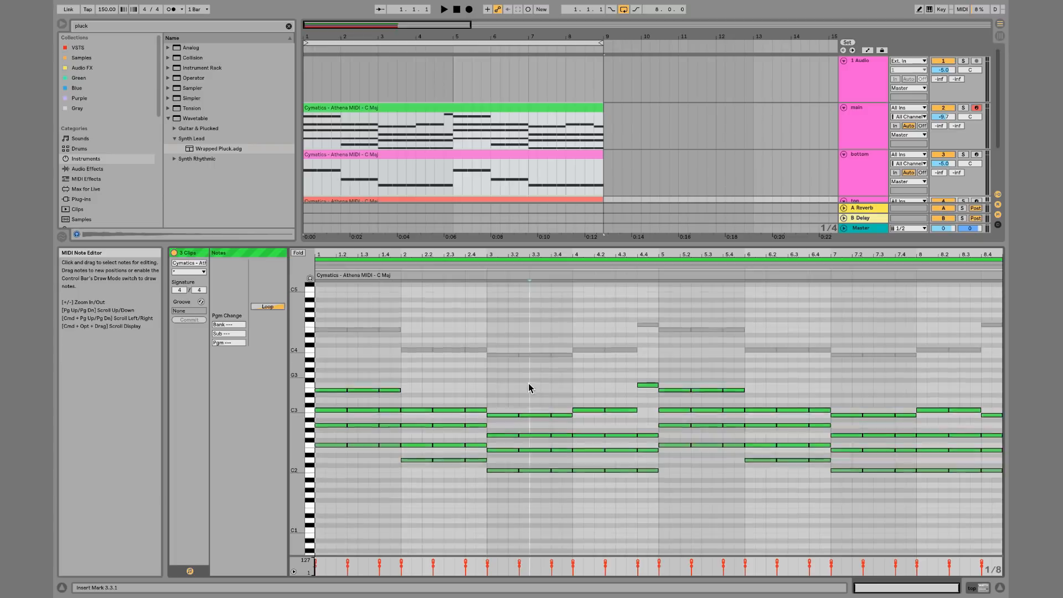
scroll(529, 384, up, 3)
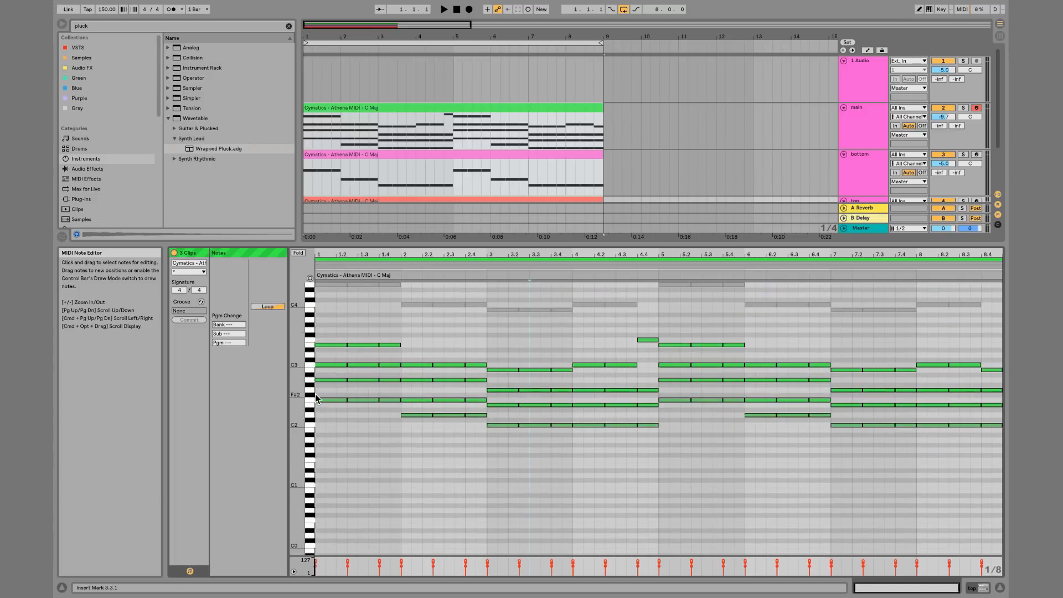
drag(316, 397, 480, 419)
click(531, 314)
scroll(524, 315, up, 3)
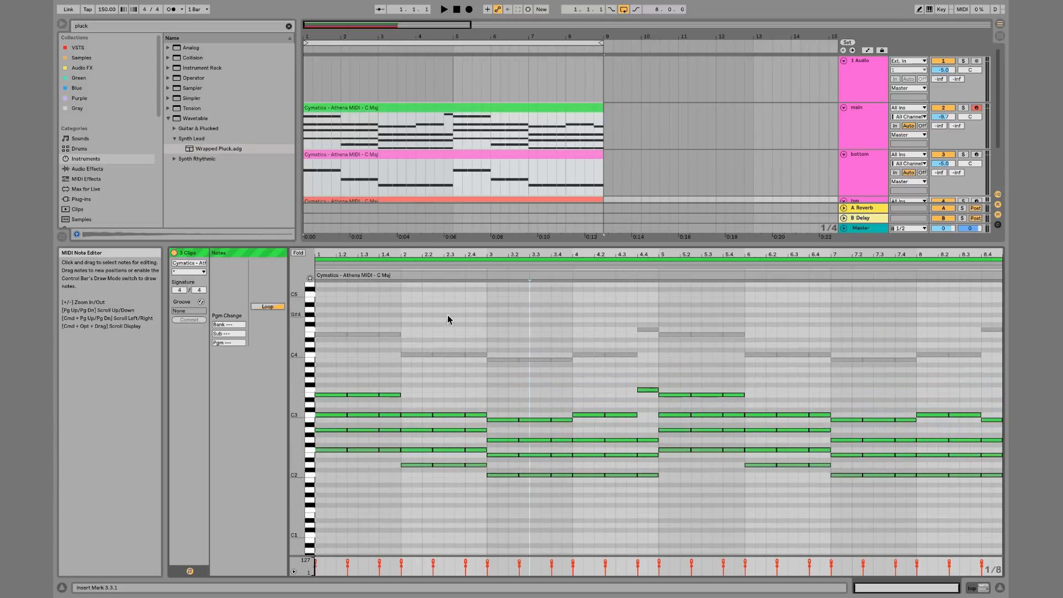
drag(318, 321, 995, 380)
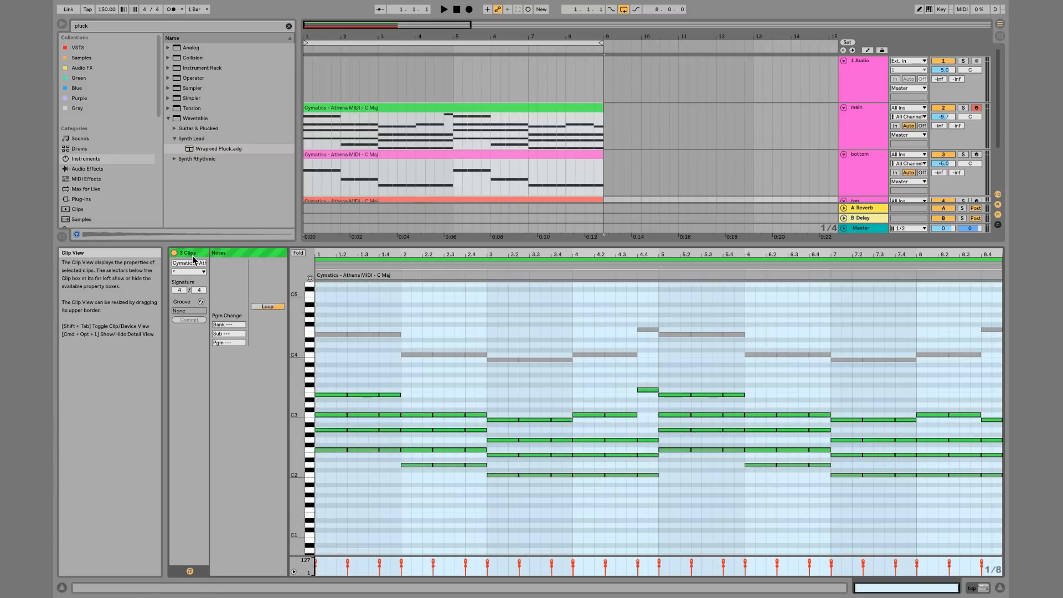
click(423, 321)
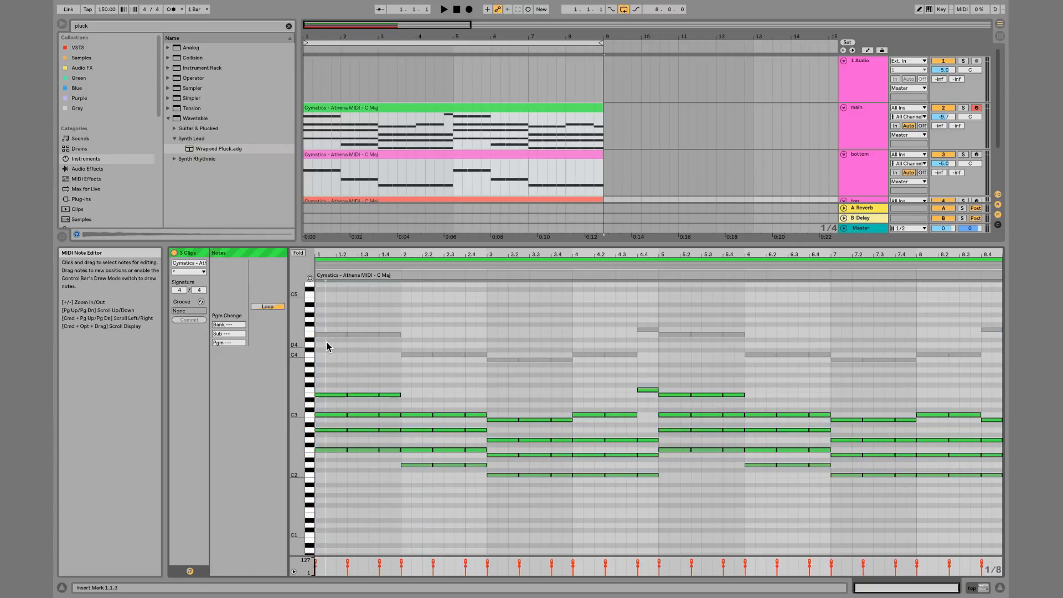
click(340, 335)
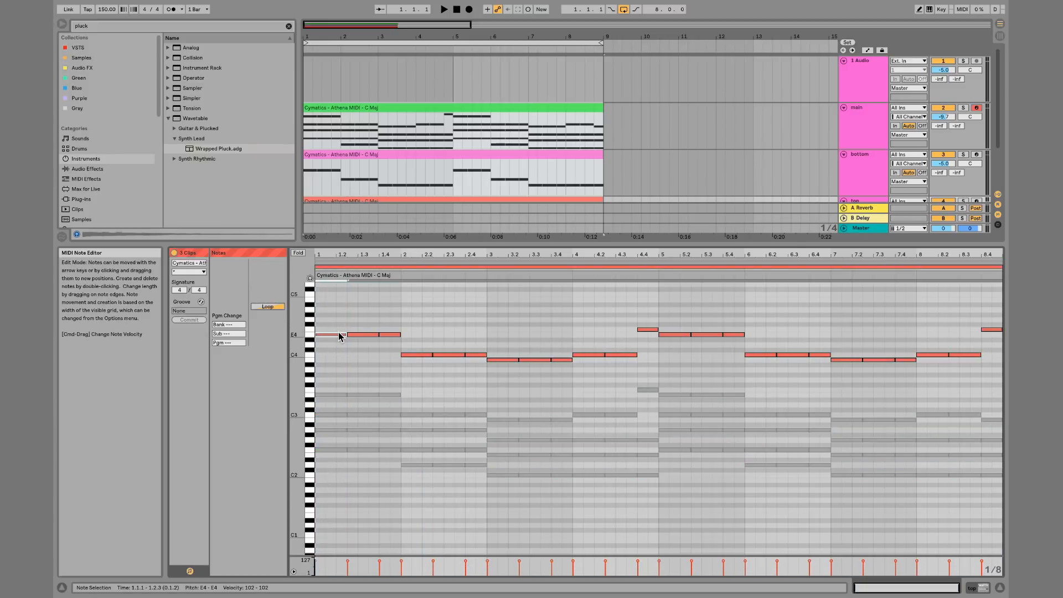
click(385, 336)
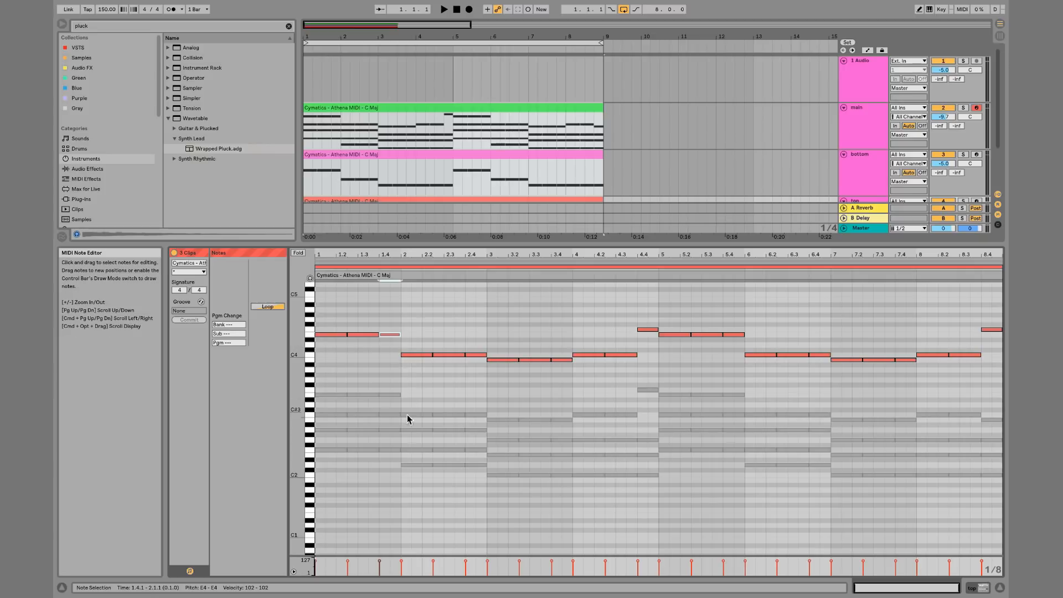
click(419, 465)
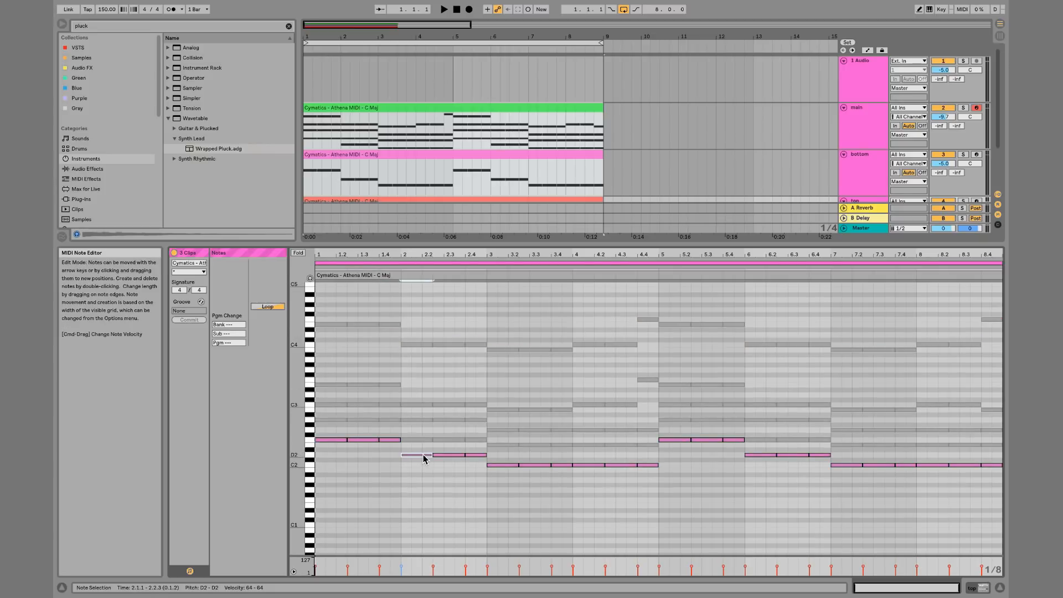
Compare the chord and bass parts by selecting individual notes from each clip in the combined editor
click(471, 455)
click(472, 440)
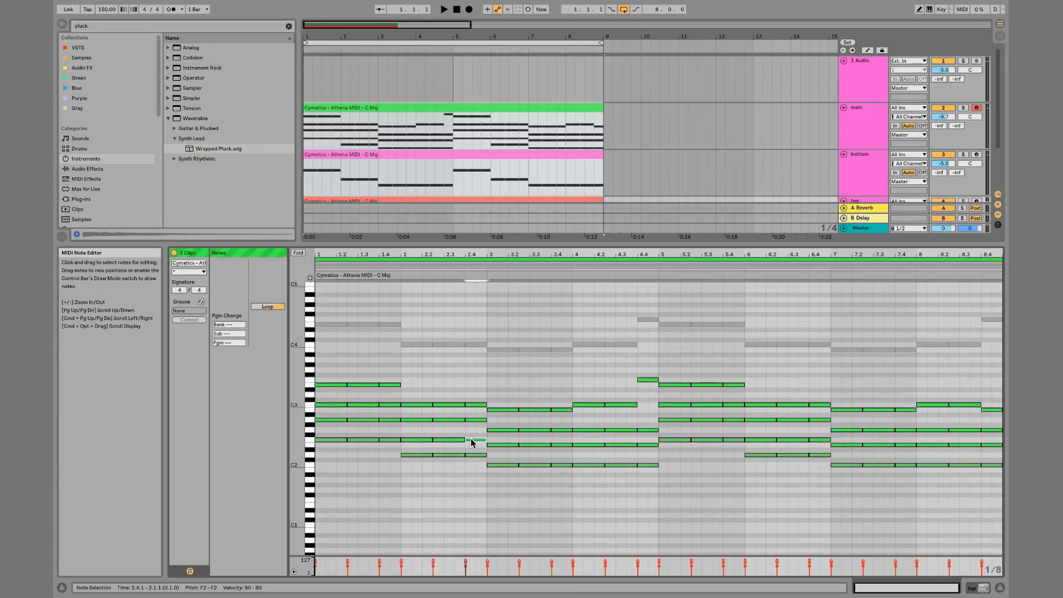
click(477, 455)
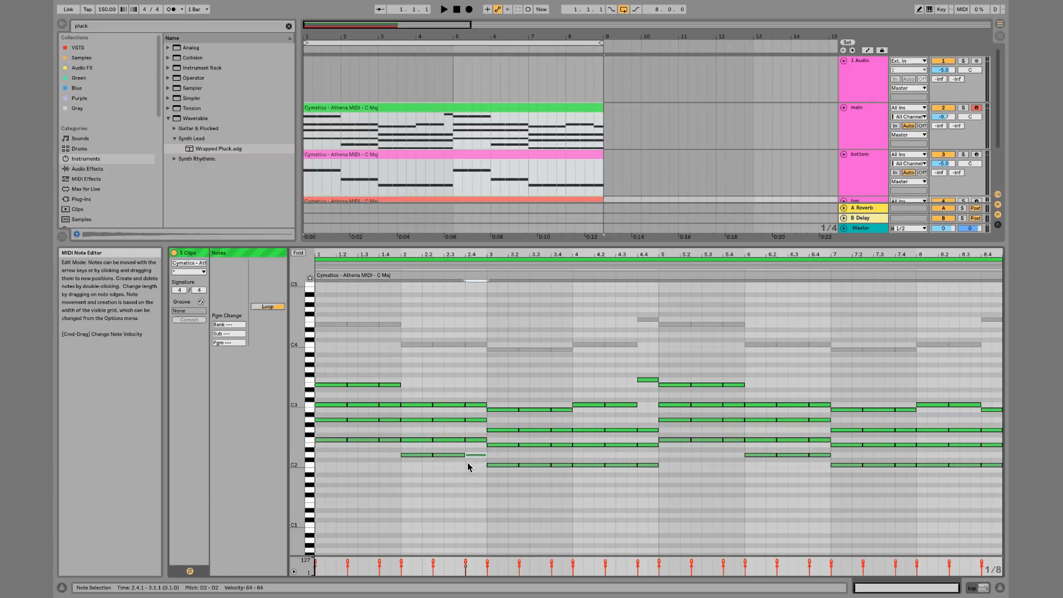
click(420, 455)
click(388, 441)
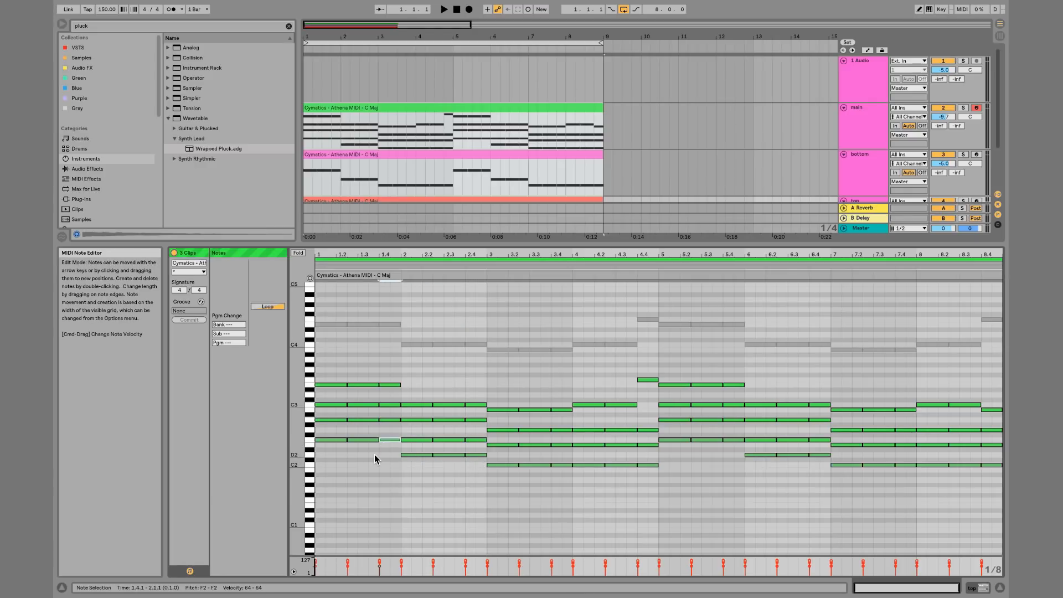
click(376, 459)
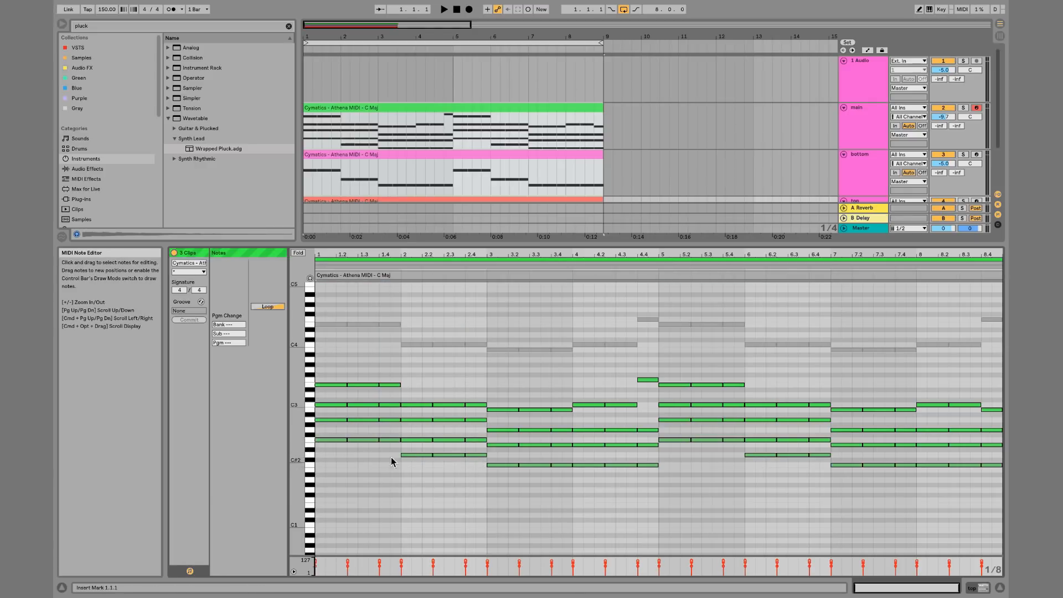
click(423, 463)
click(202, 272)
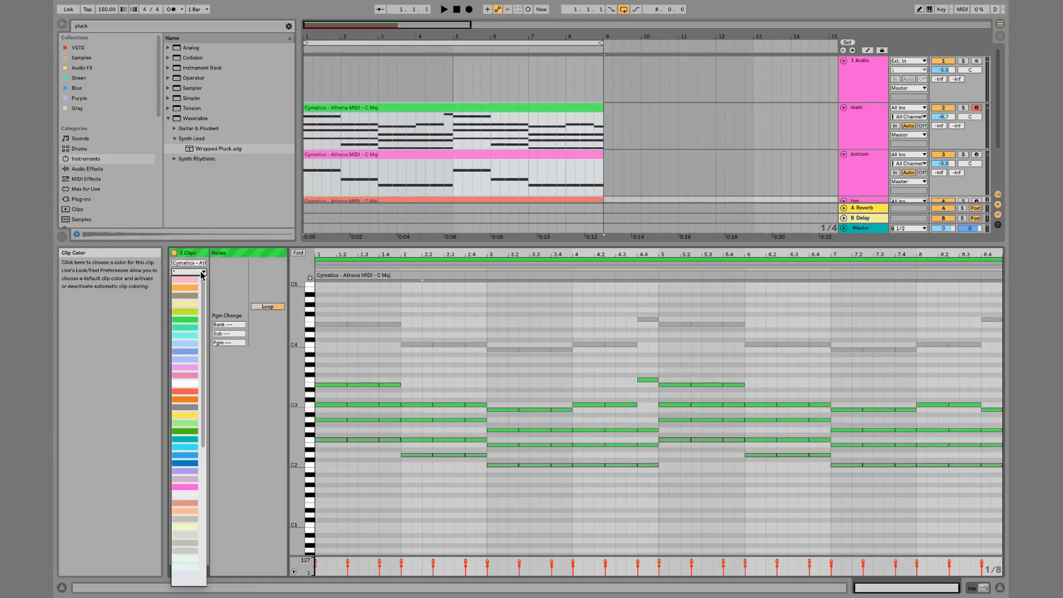
click(203, 273)
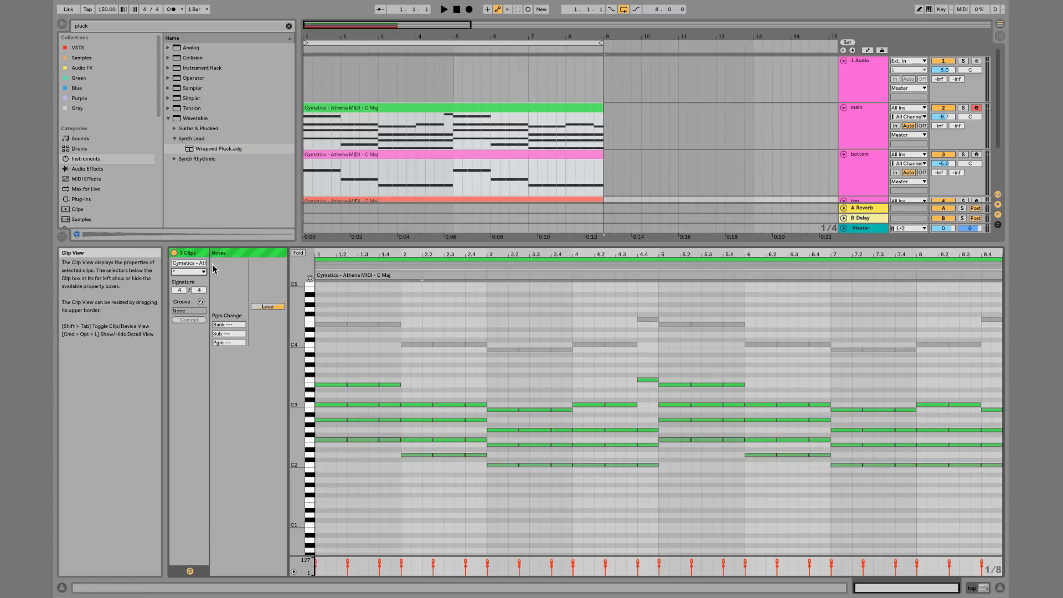
Play the clips, then transpose all of the bottom clip's bass notes down one octave
key(space)
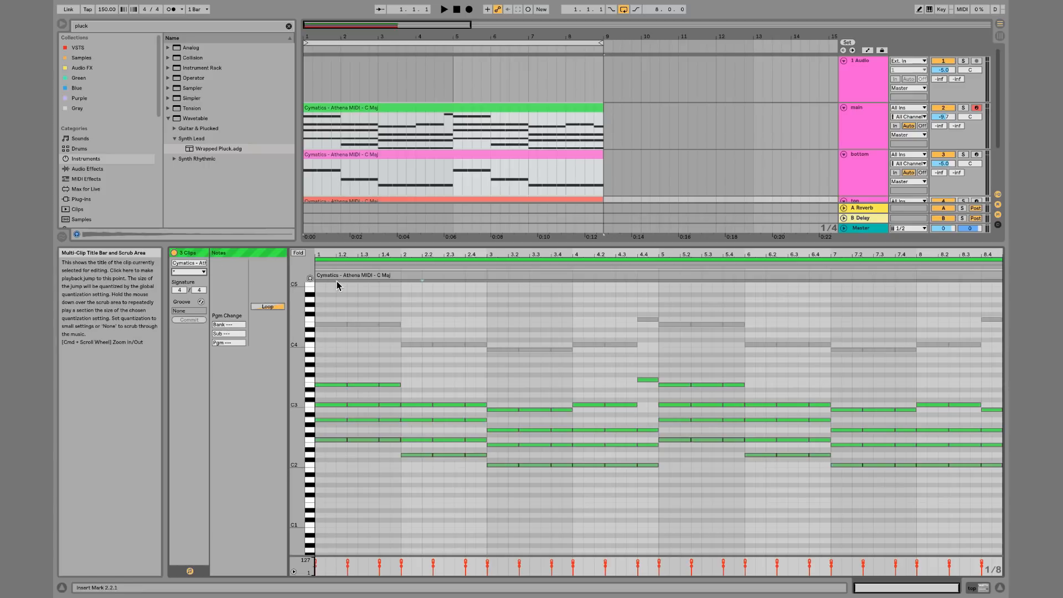
click(389, 324)
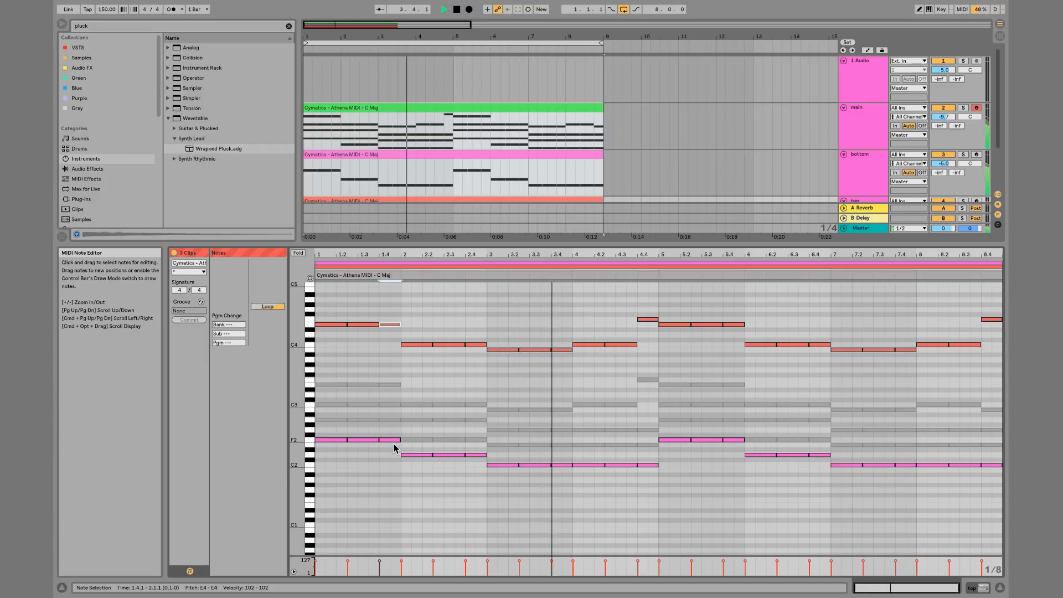
key(space)
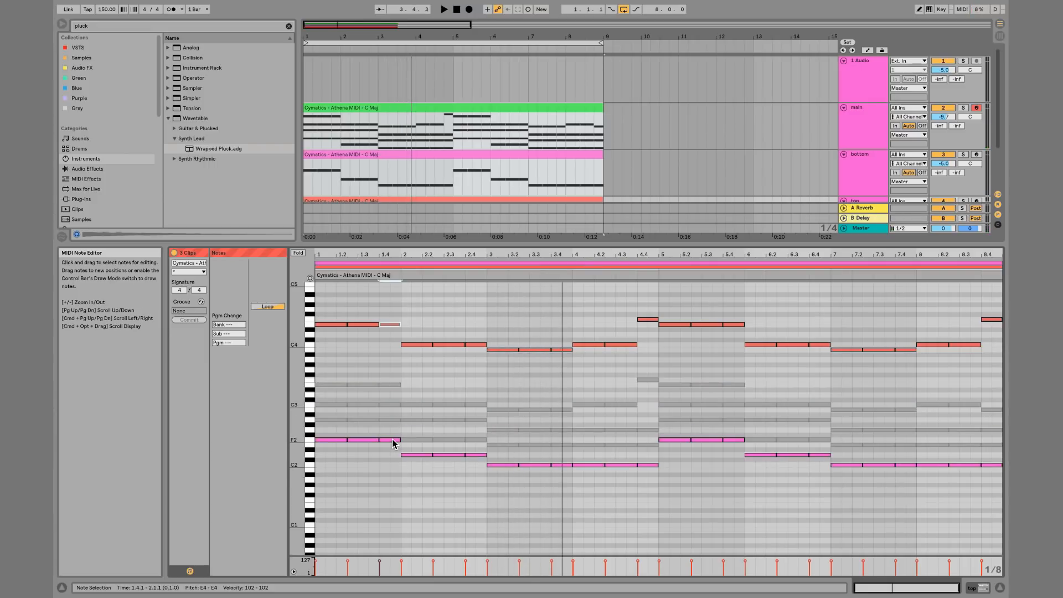
click(330, 432)
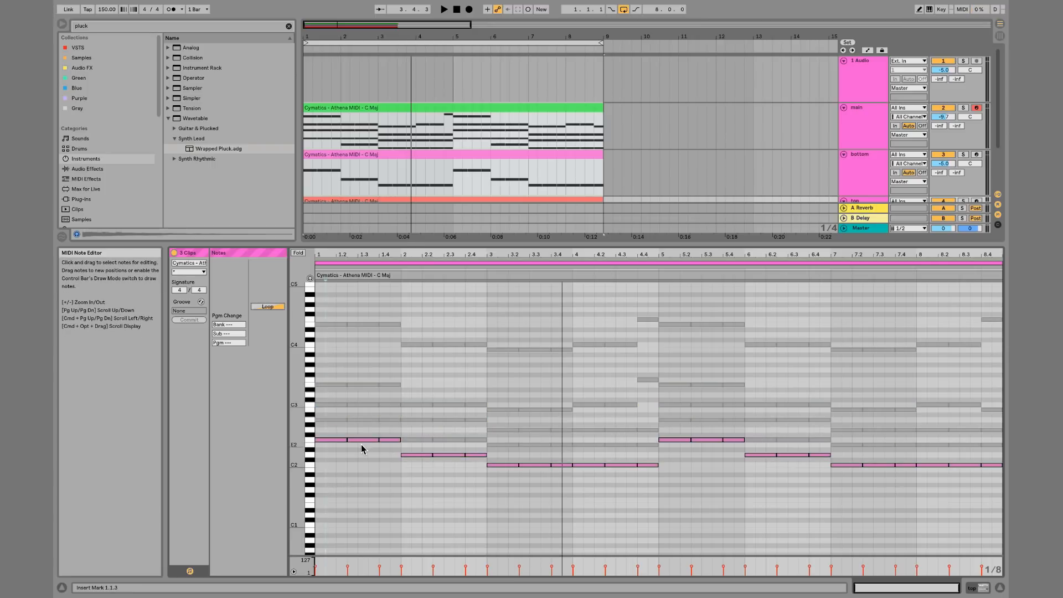
key(shift+Down)
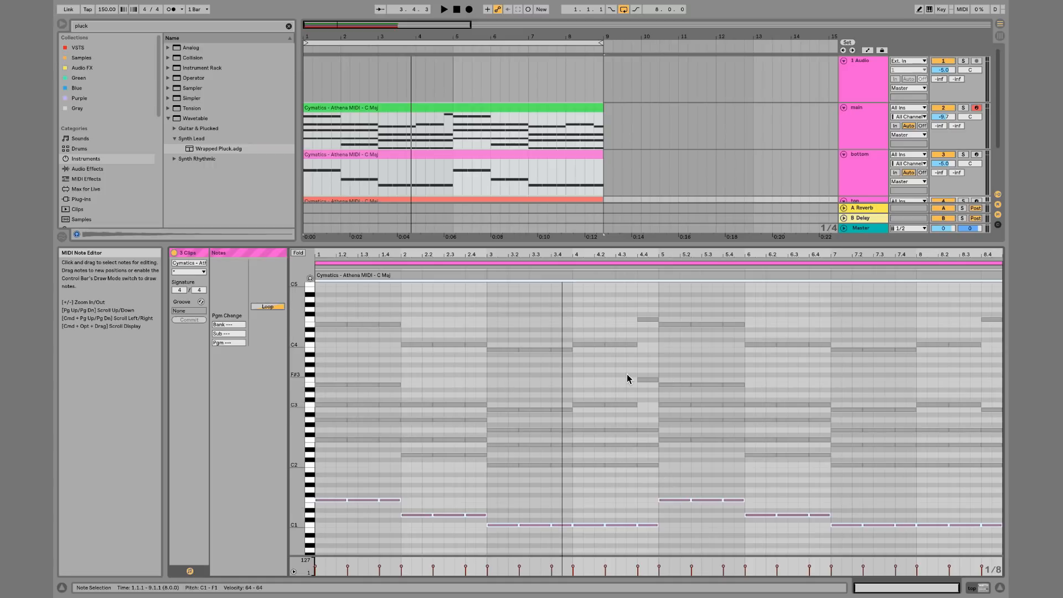
Raise the melody note at bar 1.2 to G4 and play it back
click(404, 376)
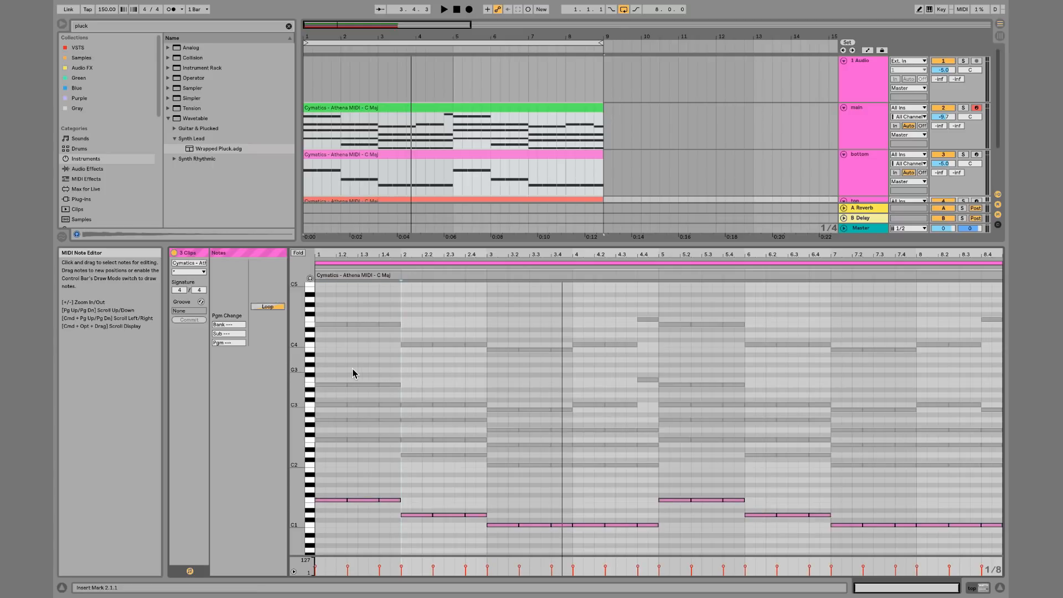
click(363, 326)
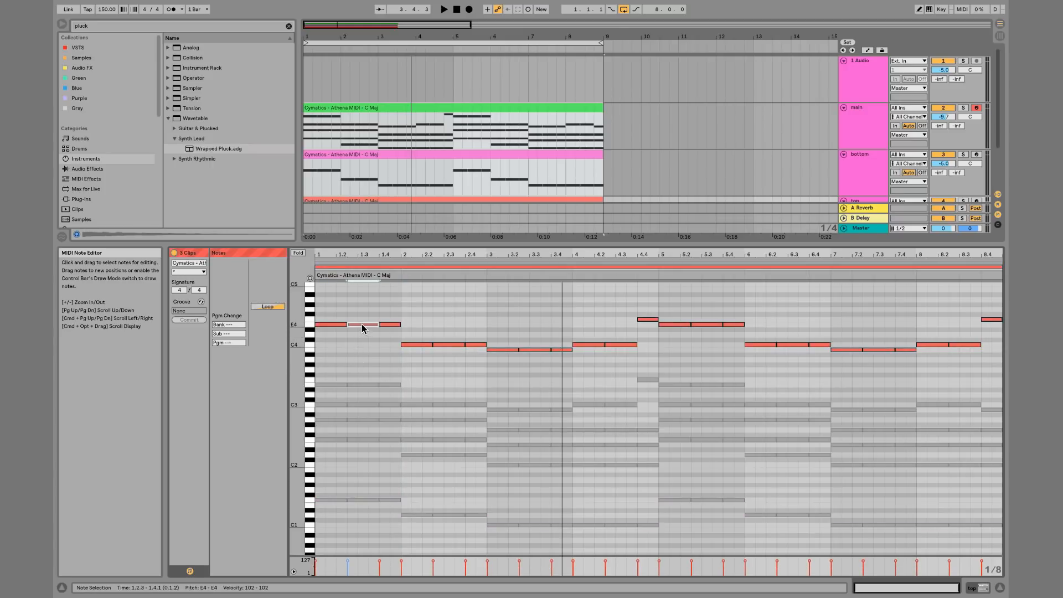
key(Up)
key(Up)
key(Up)
key(Down)
key(Down)
key(Down)
click(299, 253)
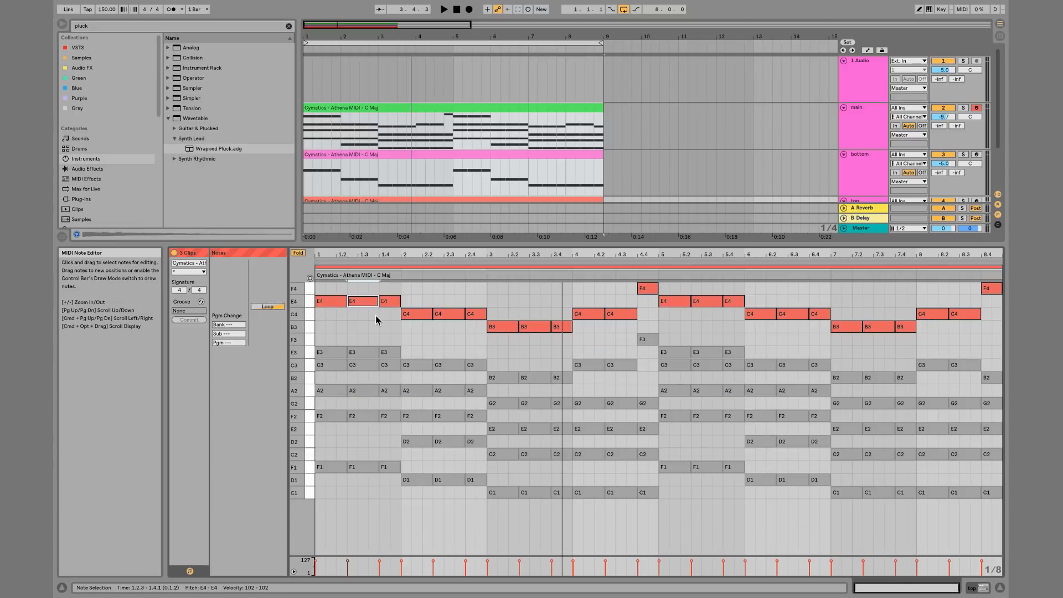
key(Up)
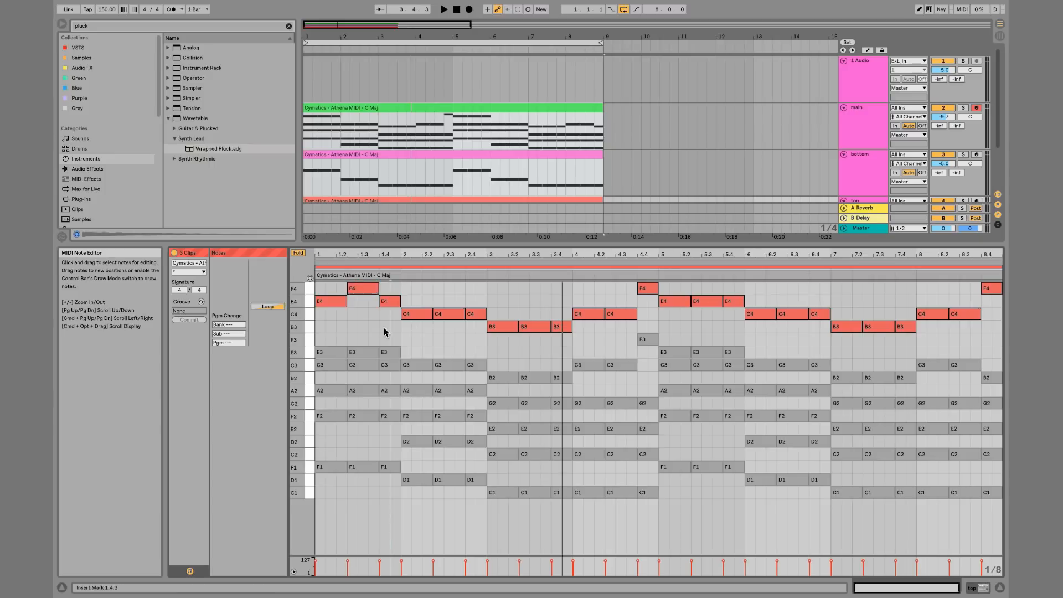
click(378, 313)
click(354, 293)
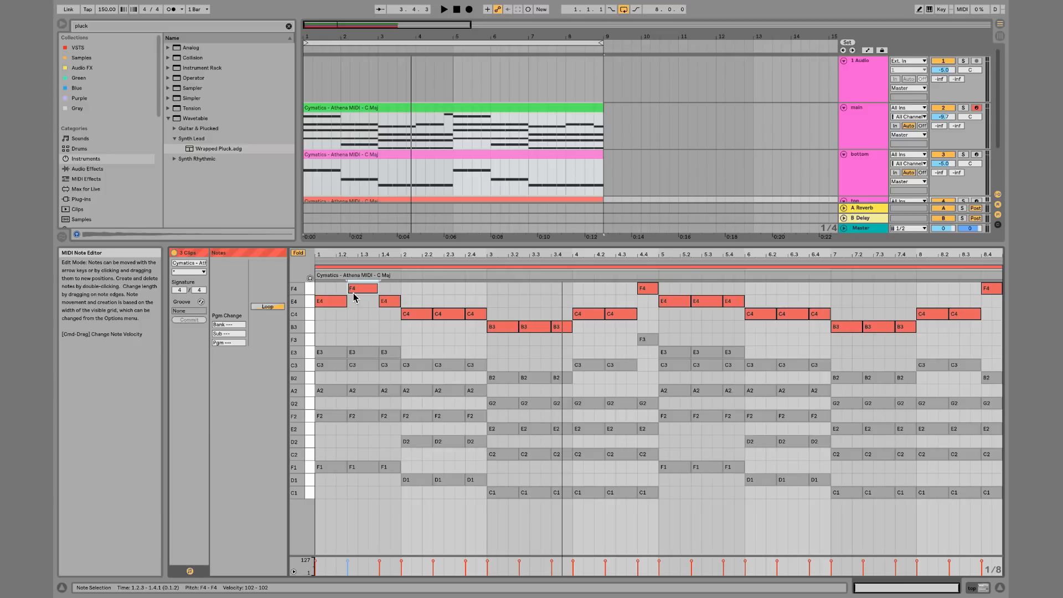
click(298, 253)
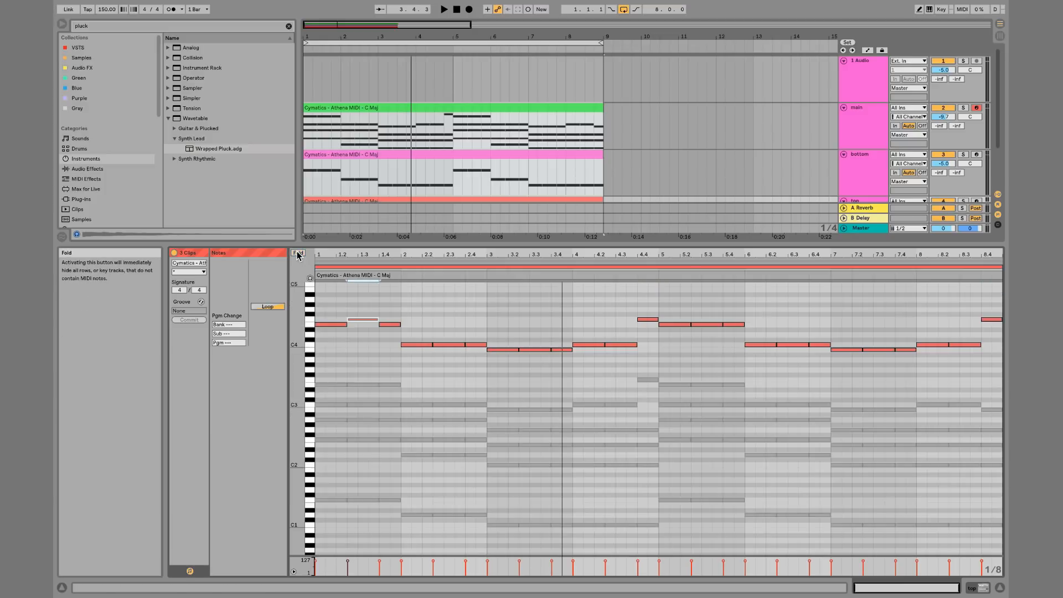
key(Up)
key(Up)
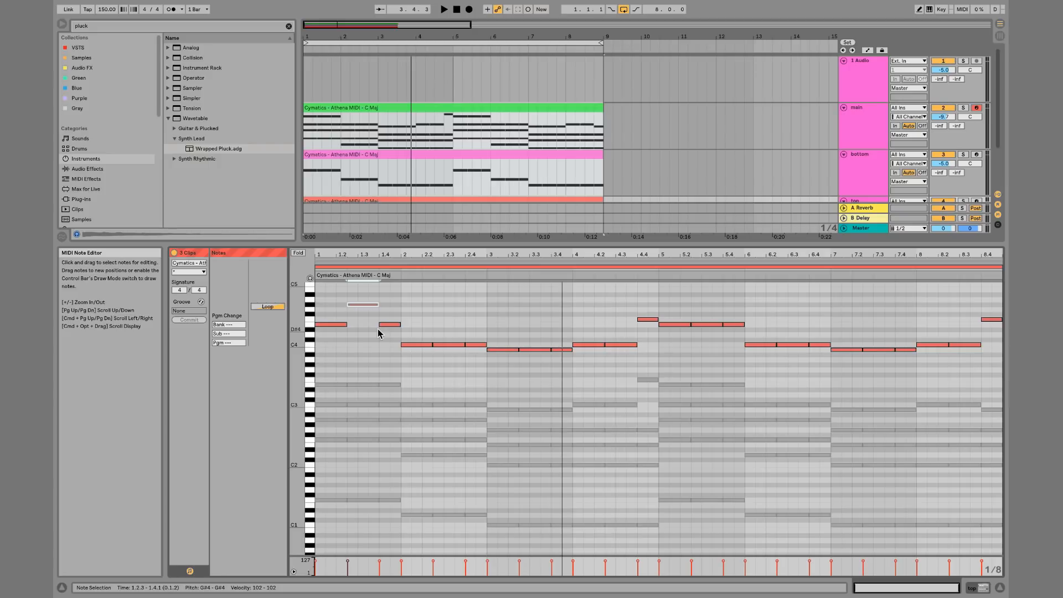
key(space)
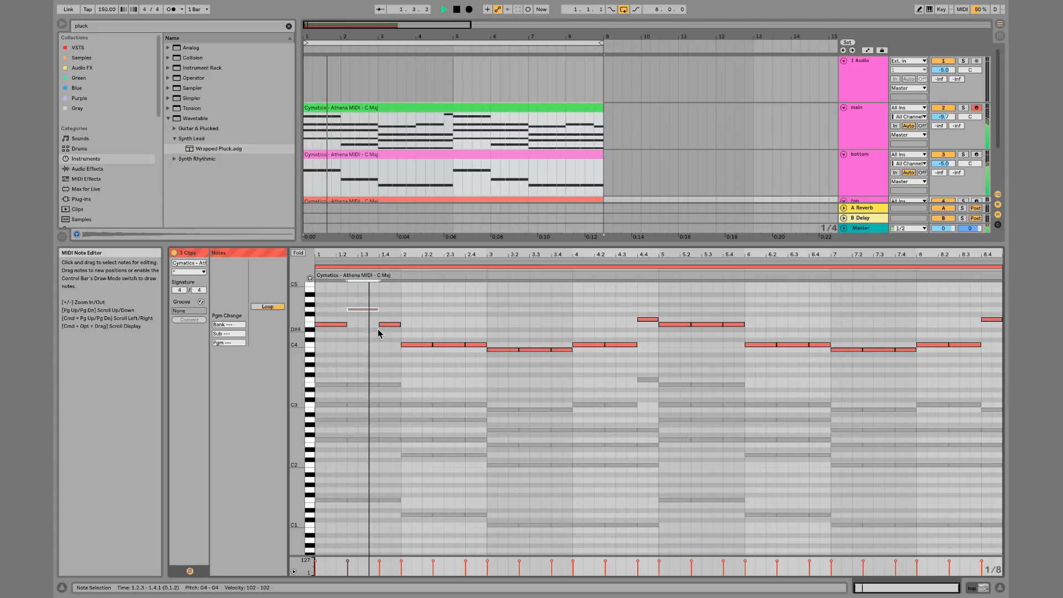
key(space)
Raise the melody notes at bars 2.1 and 2.4 to D4, auditioning the change
click(416, 344)
key(Up)
key(Up)
key(space)
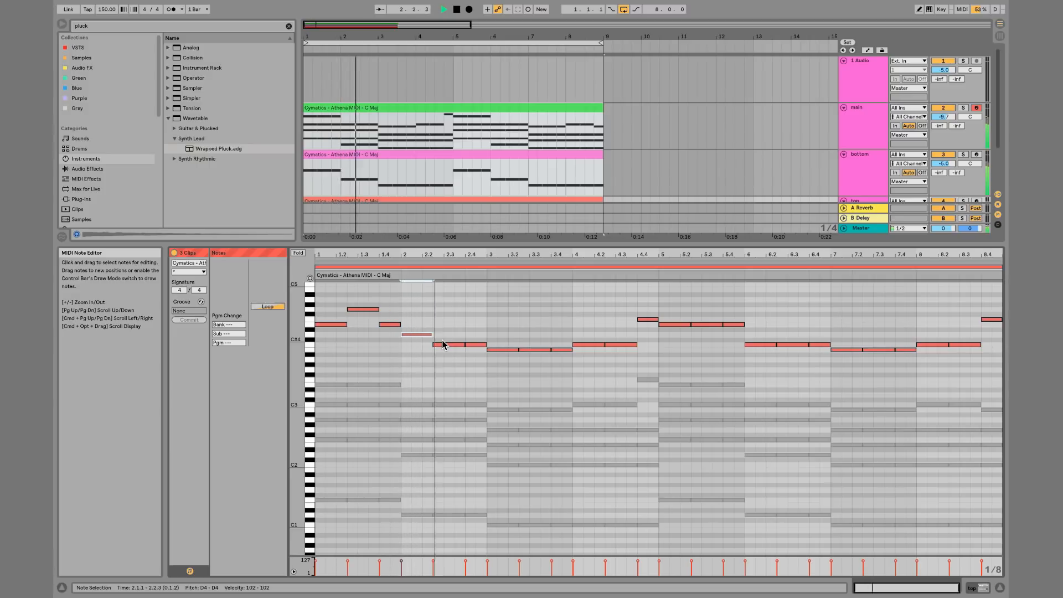
key(space)
click(478, 345)
key(Up)
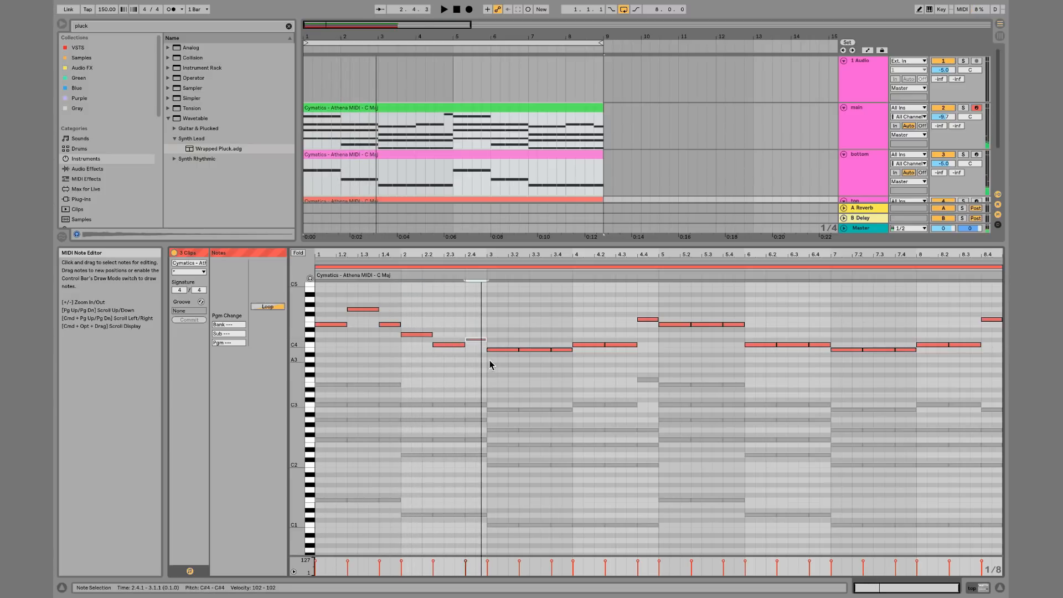
click(509, 349)
click(478, 341)
key(Up)
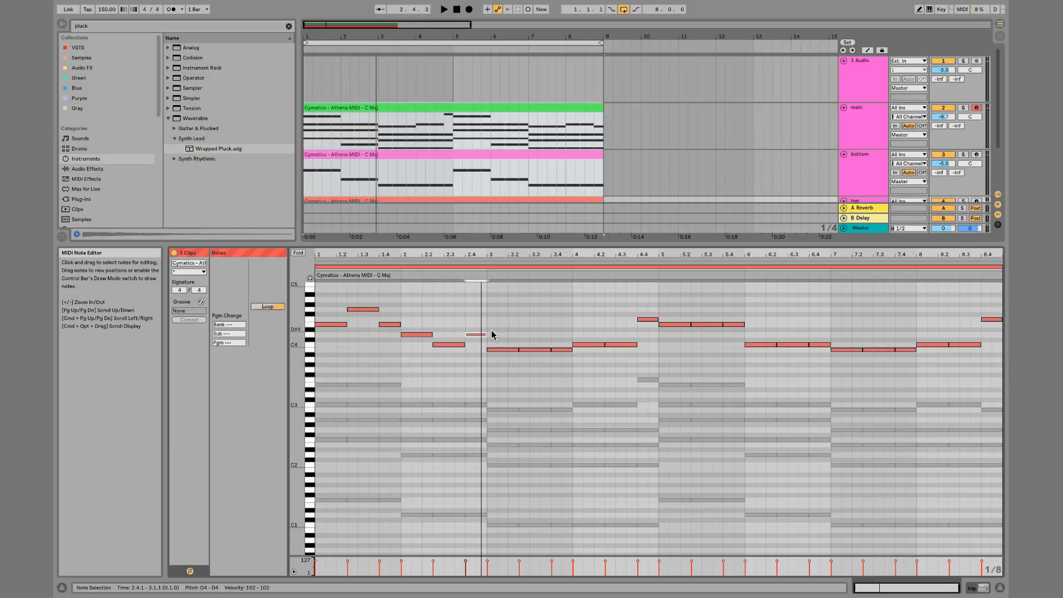
Raise the melody note at bar 3.1 to E4 and the bar 3.2 note up a semitone
click(496, 349)
key(Up)
key(Up)
key(Up)
key(Up)
key(Up)
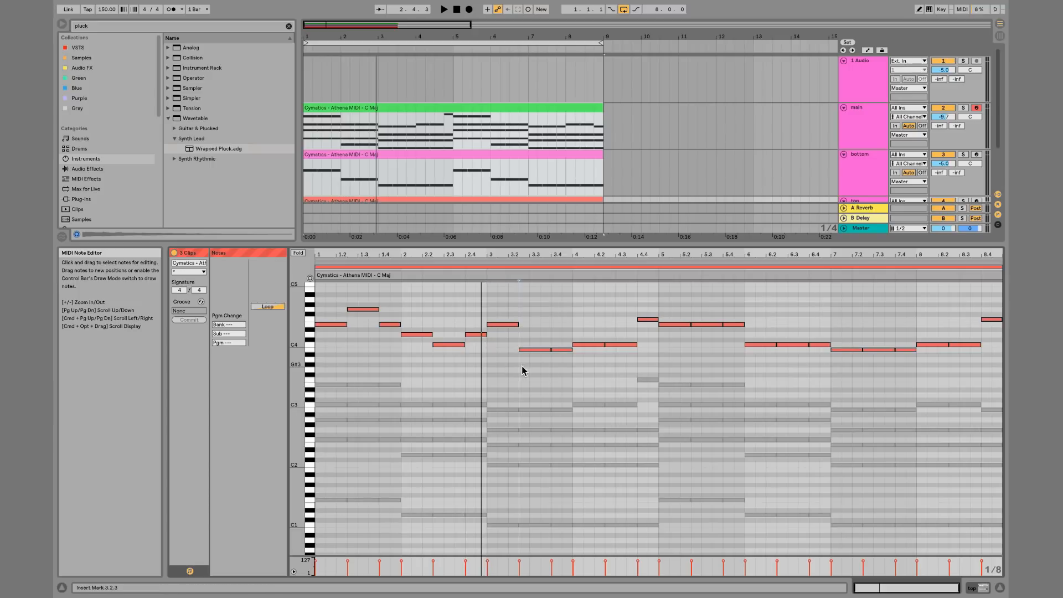
click(529, 350)
key(Down)
key(Down)
Shift the bar 3.4 melody note up a semitone and lower the bar 4.1 and 4.4 notes
key(Up)
key(Up)
key(Up)
key(Up)
key(Up)
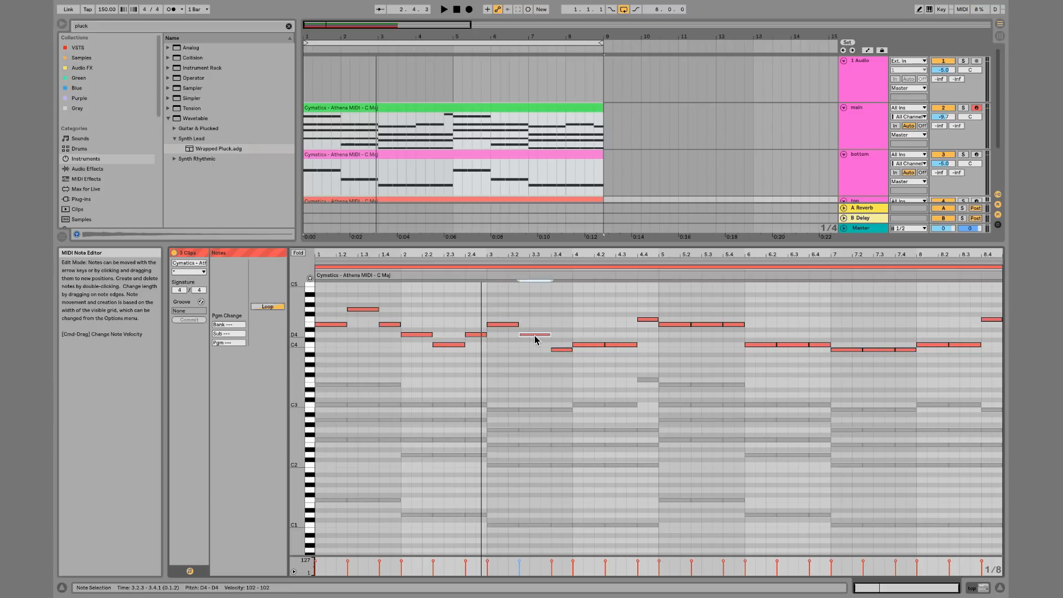
click(560, 350)
key(Up)
click(586, 344)
key(Down)
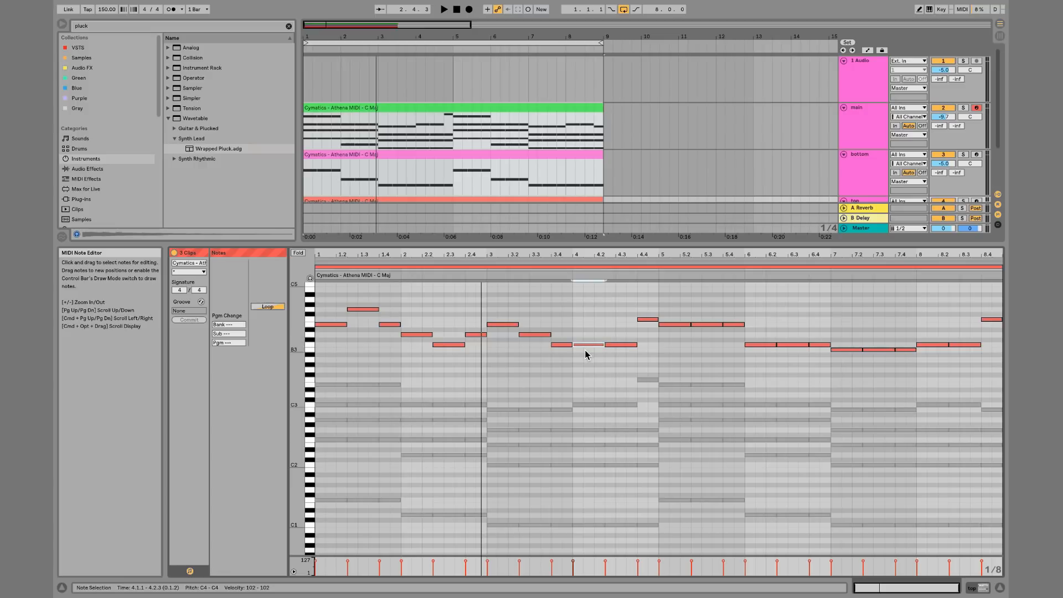
click(646, 319)
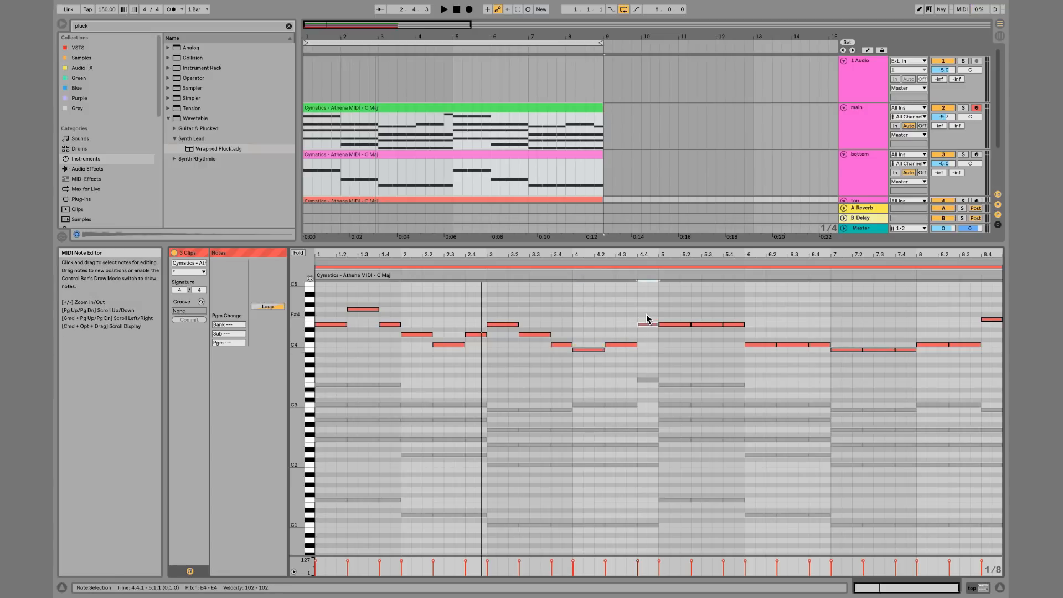
key(Down)
key(Down)
key(Down)
key(Down)
key(Down)
Delete the melody notes in bars 5 to 8 and duplicate the edited first four bars into them
drag(679, 300, 1002, 393)
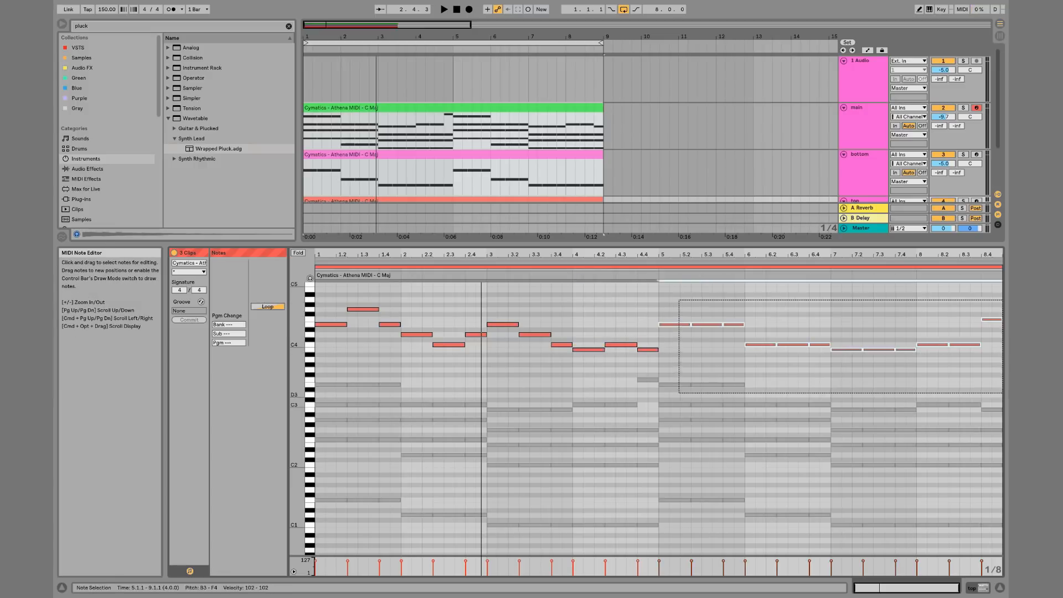
key(Delete)
key(super+a)
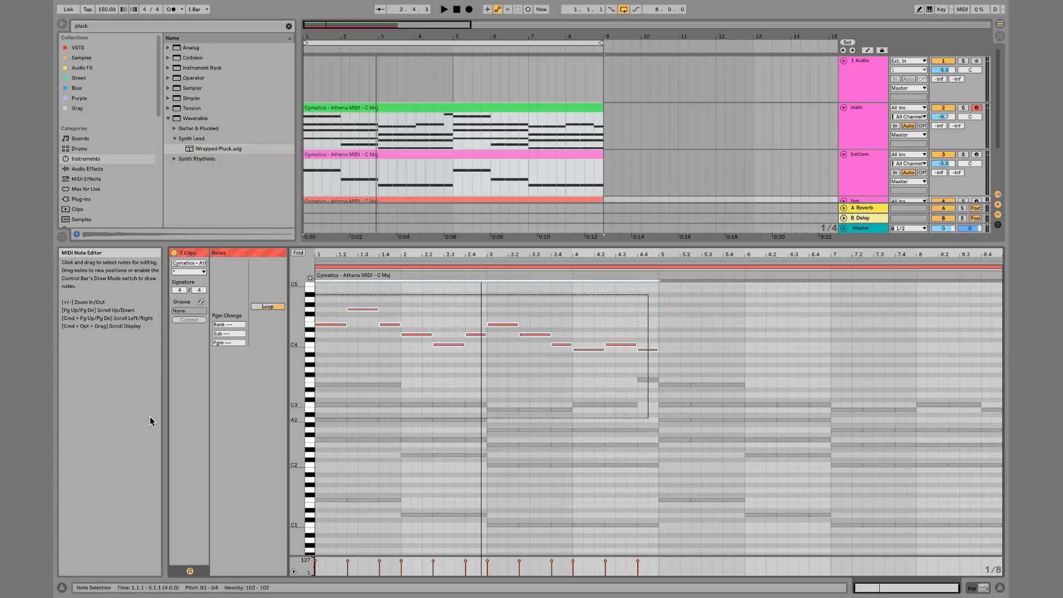
key(super+d)
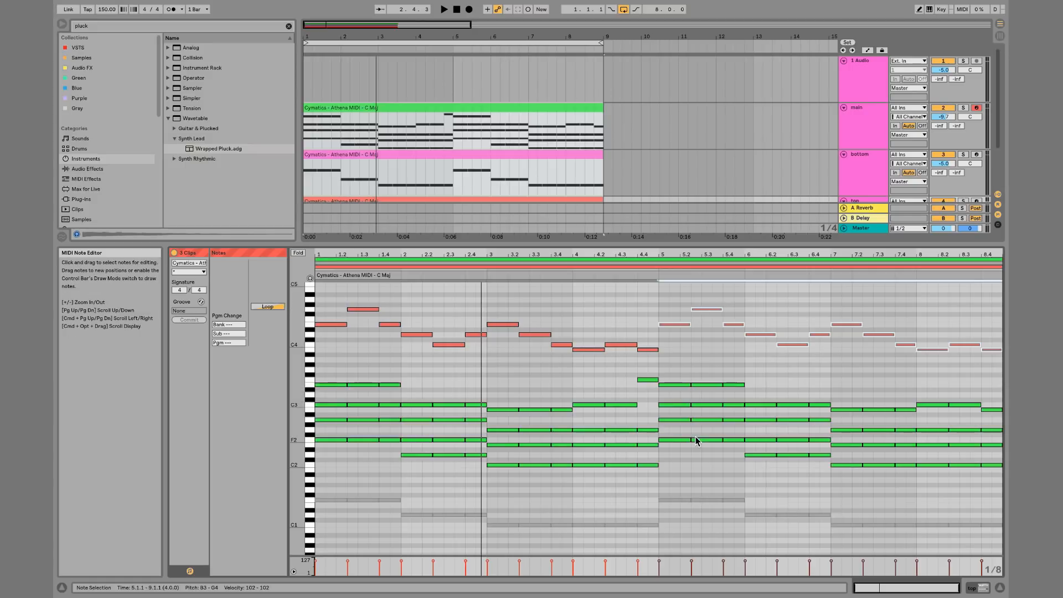
Play the parts back and inspect individual chord and melody notes
key(space)
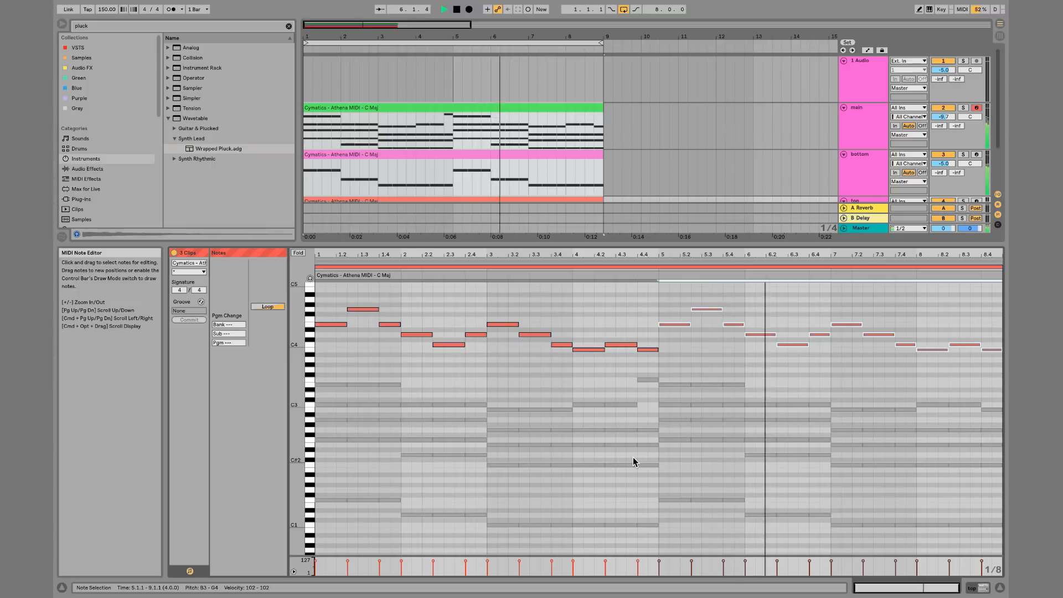
click(790, 369)
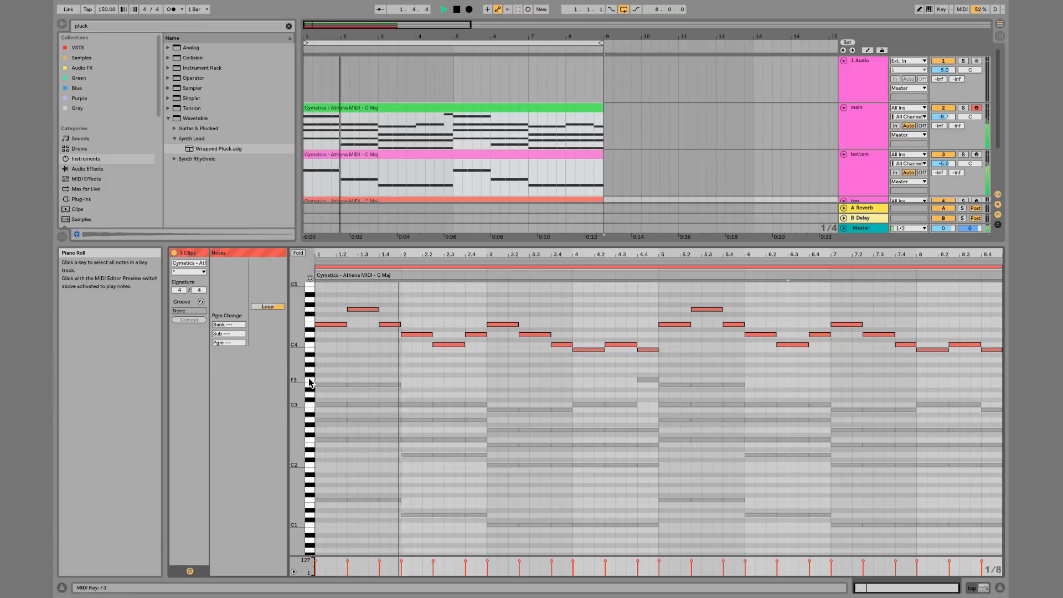
click(329, 387)
click(333, 384)
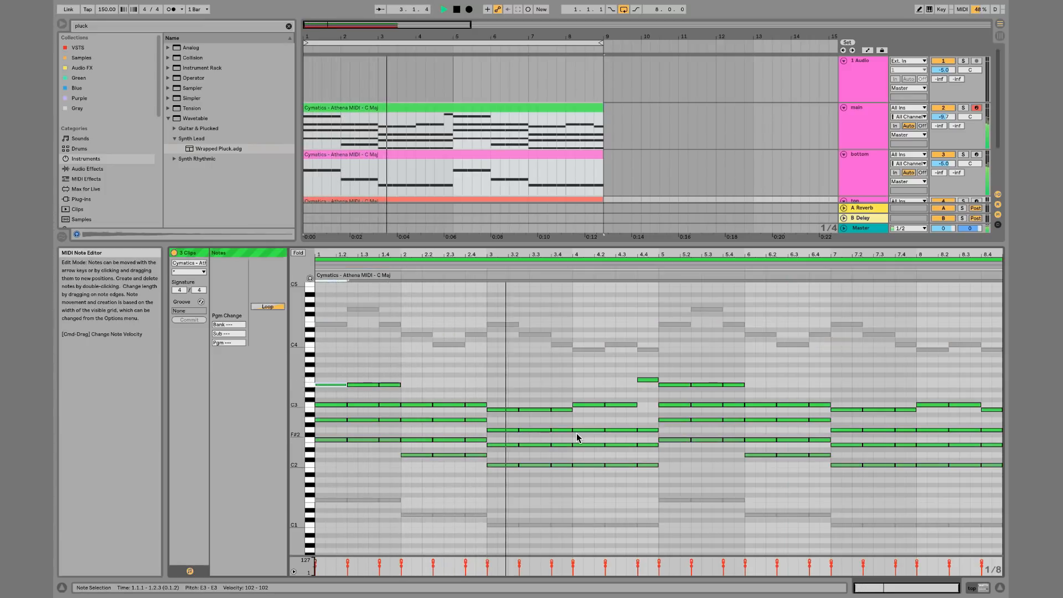
key(space)
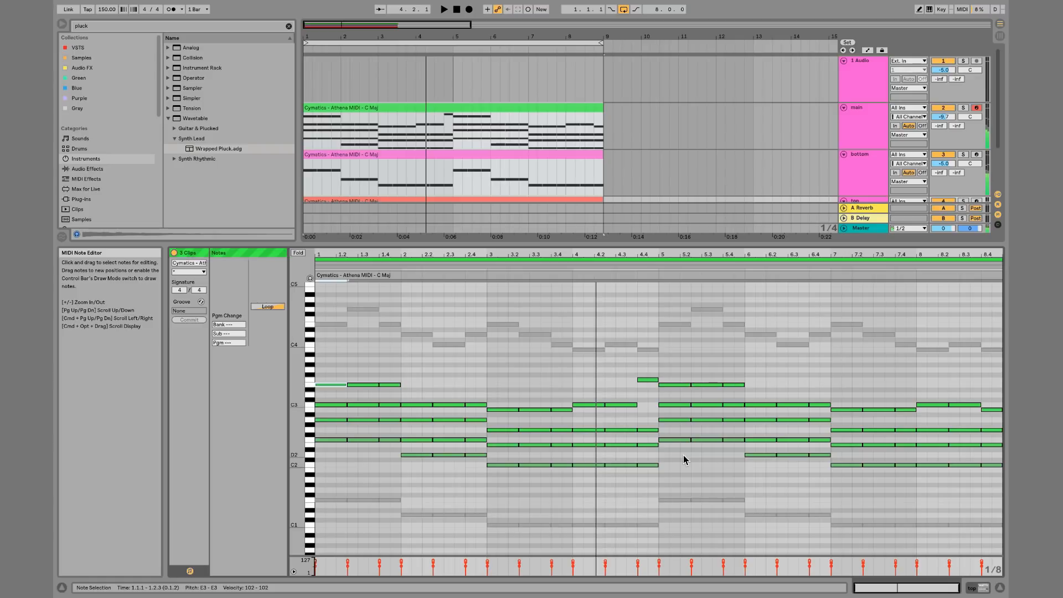
click(725, 470)
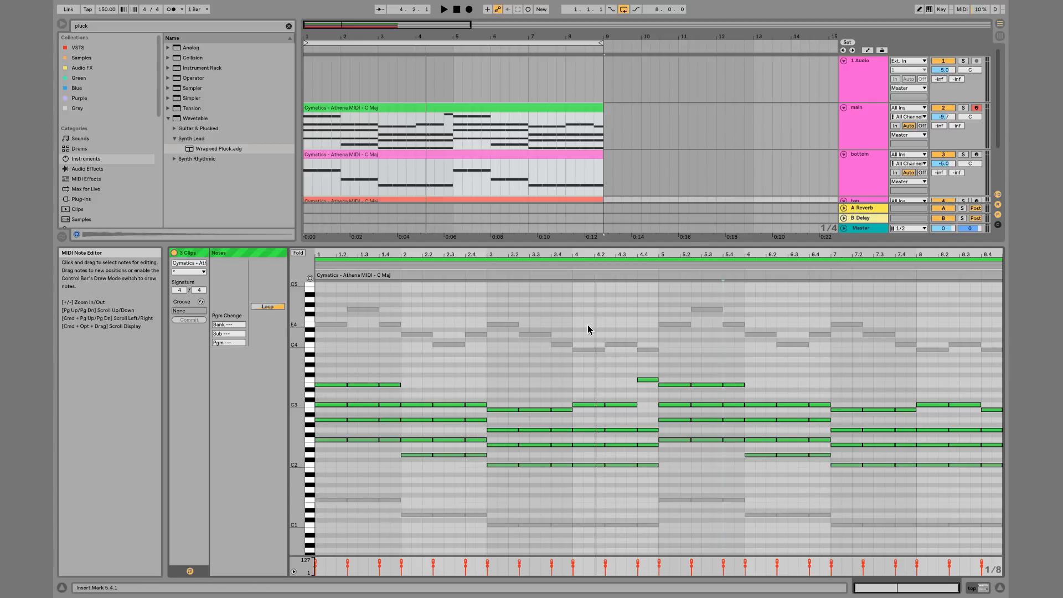
click(601, 370)
click(568, 344)
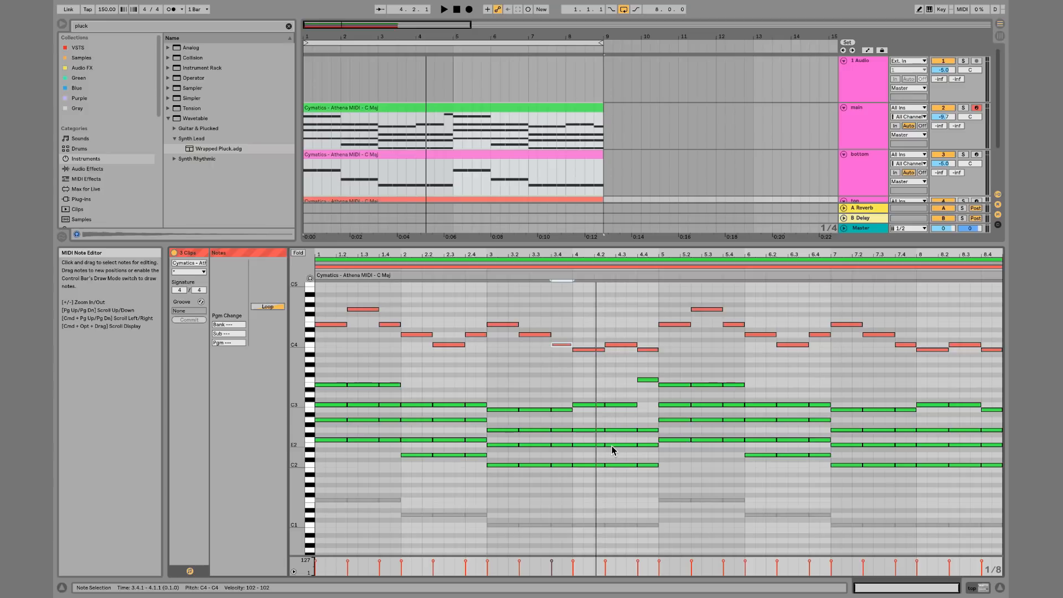
Inspect individual bass, chord and melody notes across the three clips in the note editor
click(584, 525)
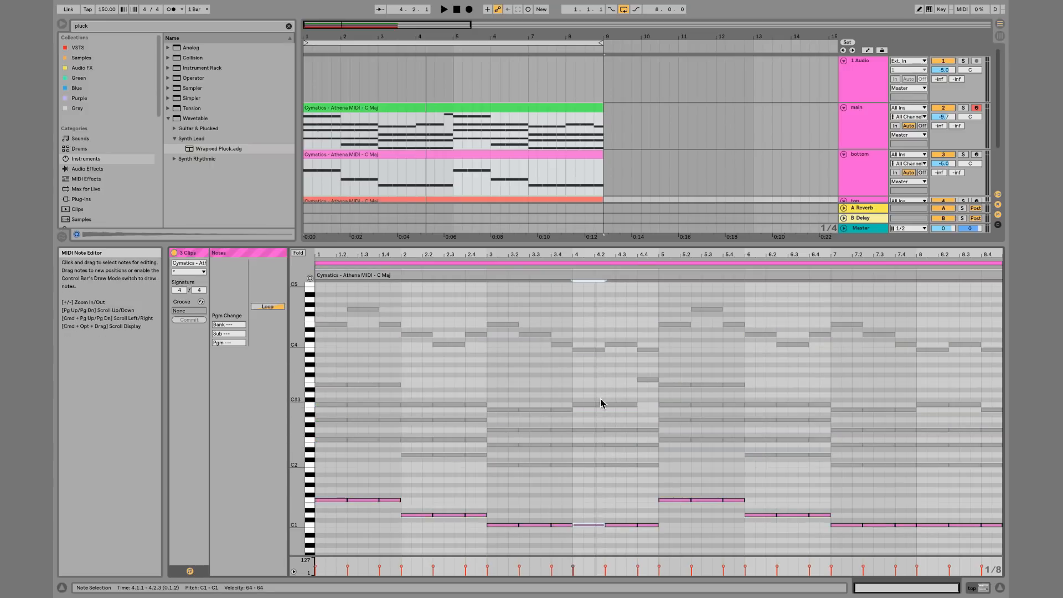
click(593, 466)
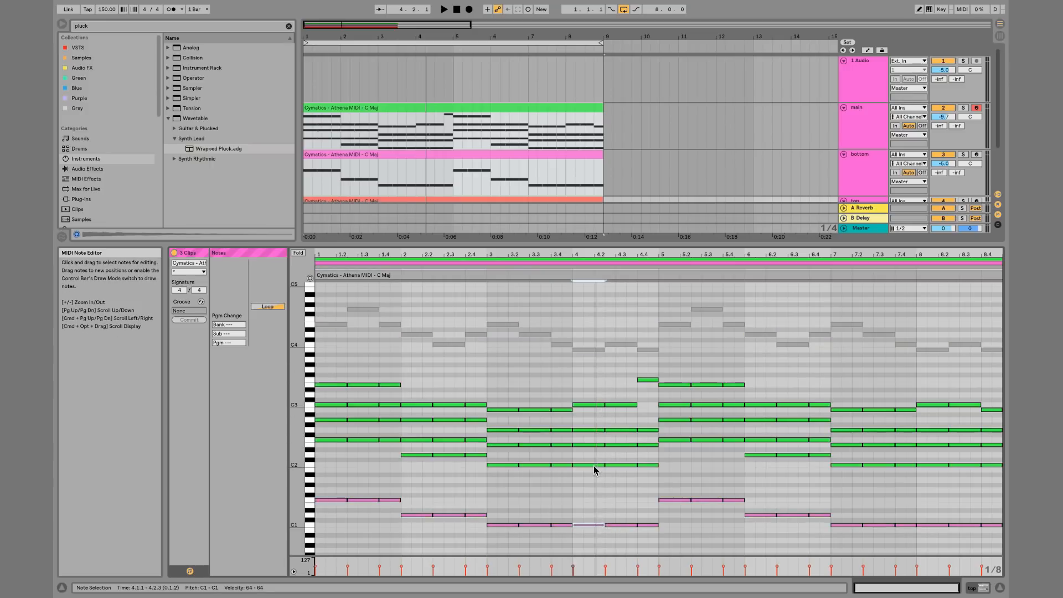
click(597, 351)
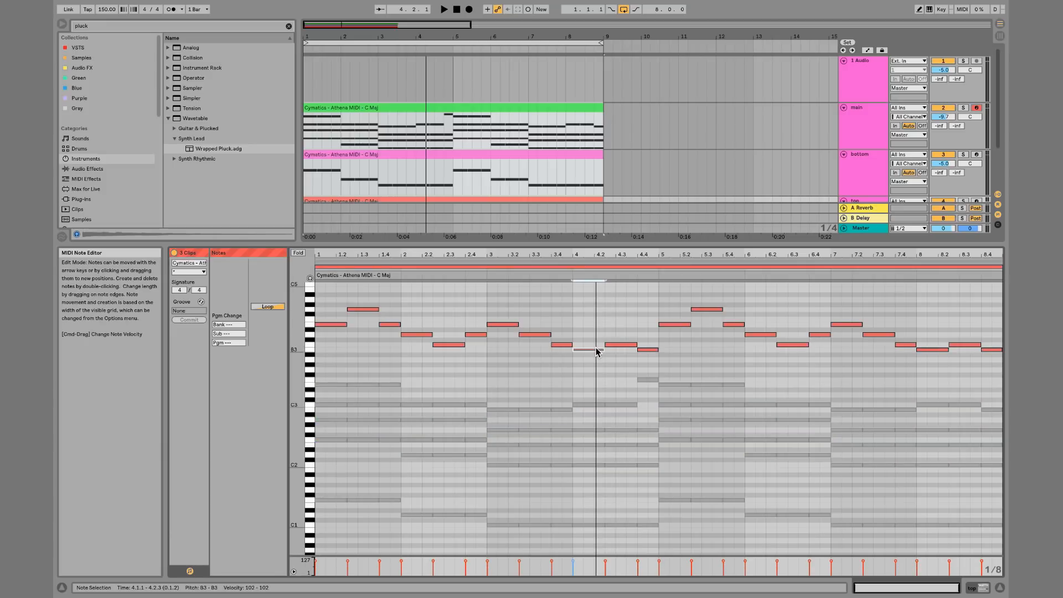
click(706, 387)
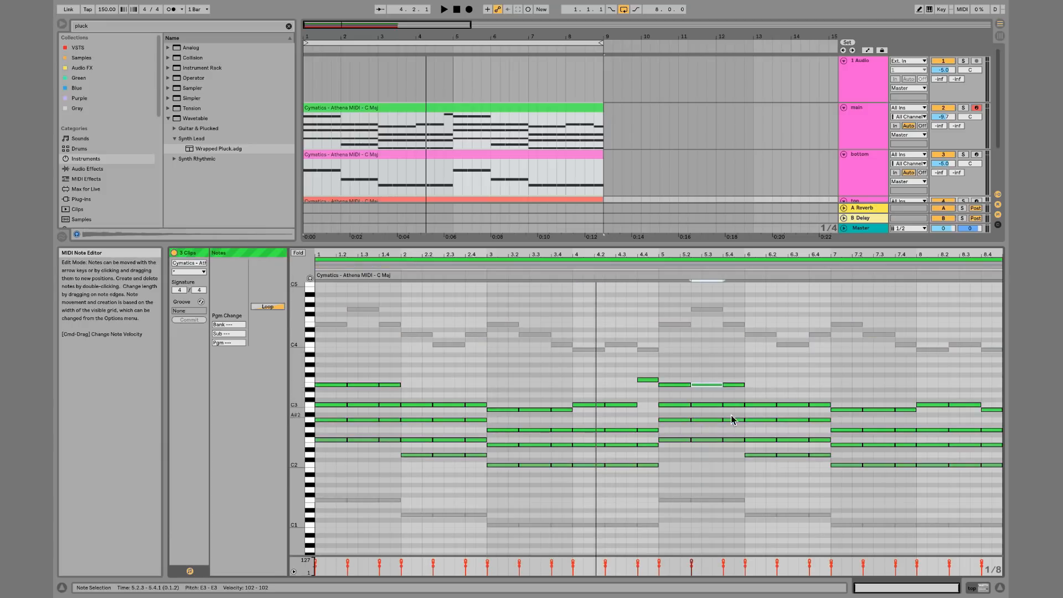
click(703, 500)
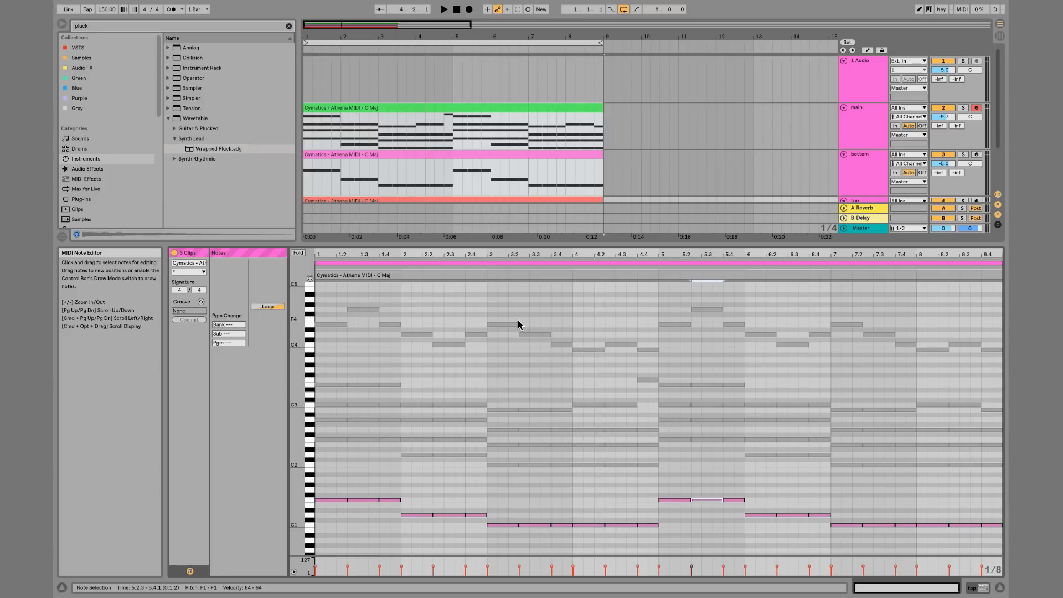
click(619, 344)
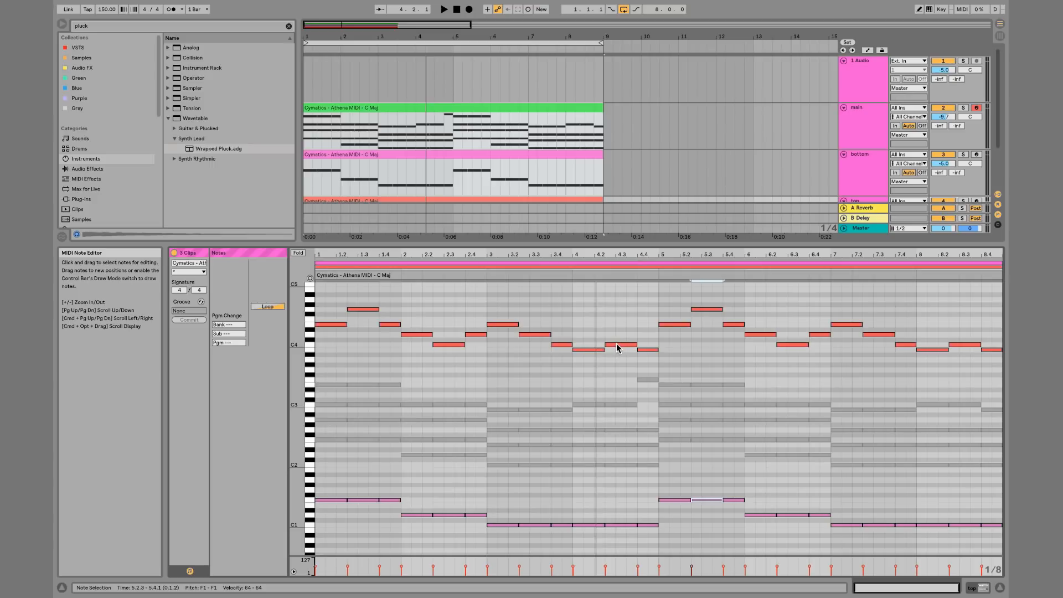
click(652, 380)
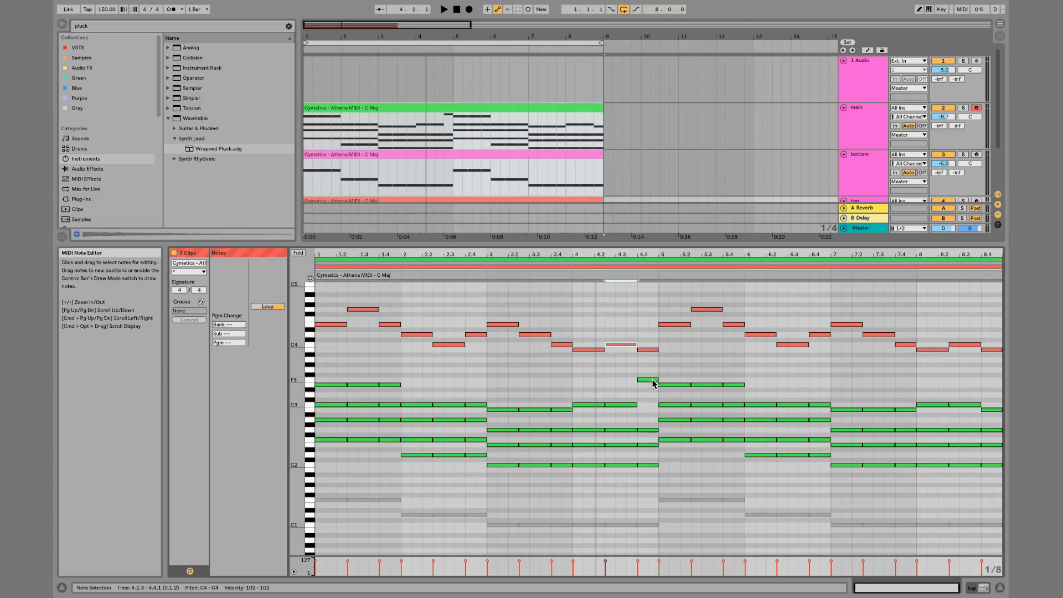
Group the main, bottom and top MIDI tracks into a group track
key(shift+Tab)
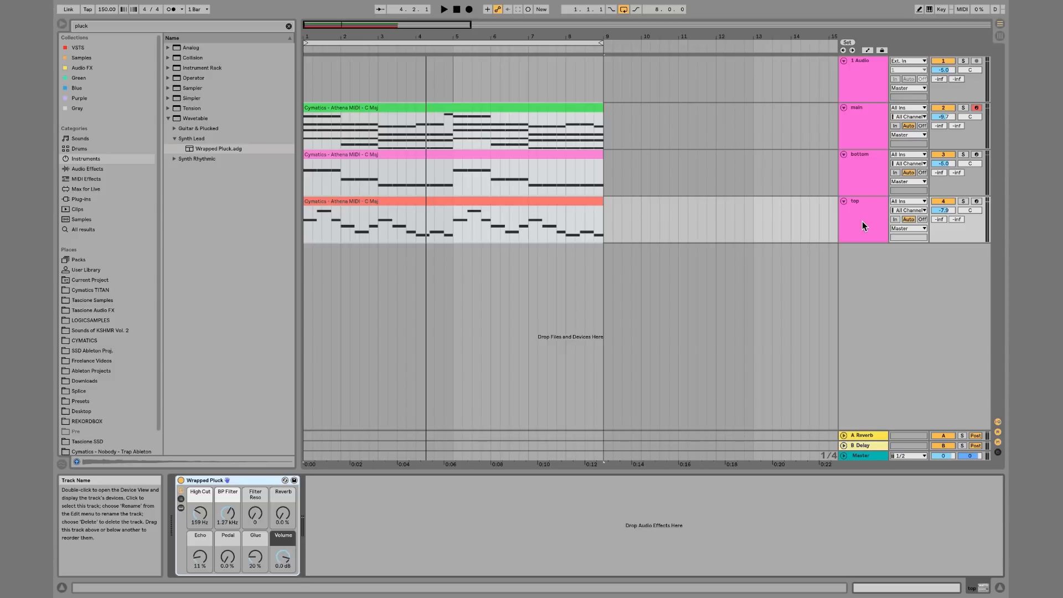
click(862, 132)
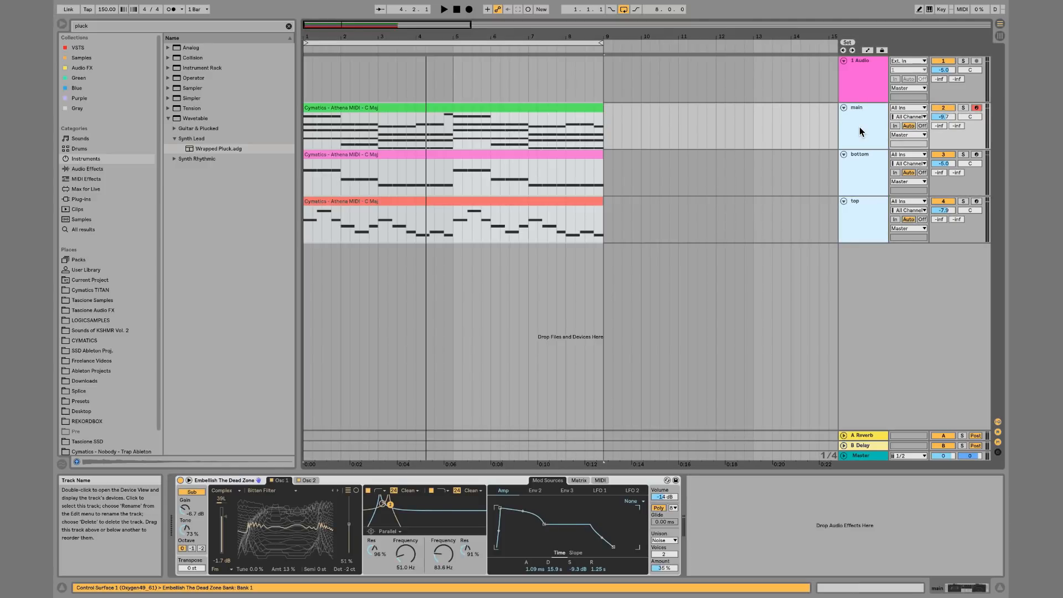
key(ctrl+g)
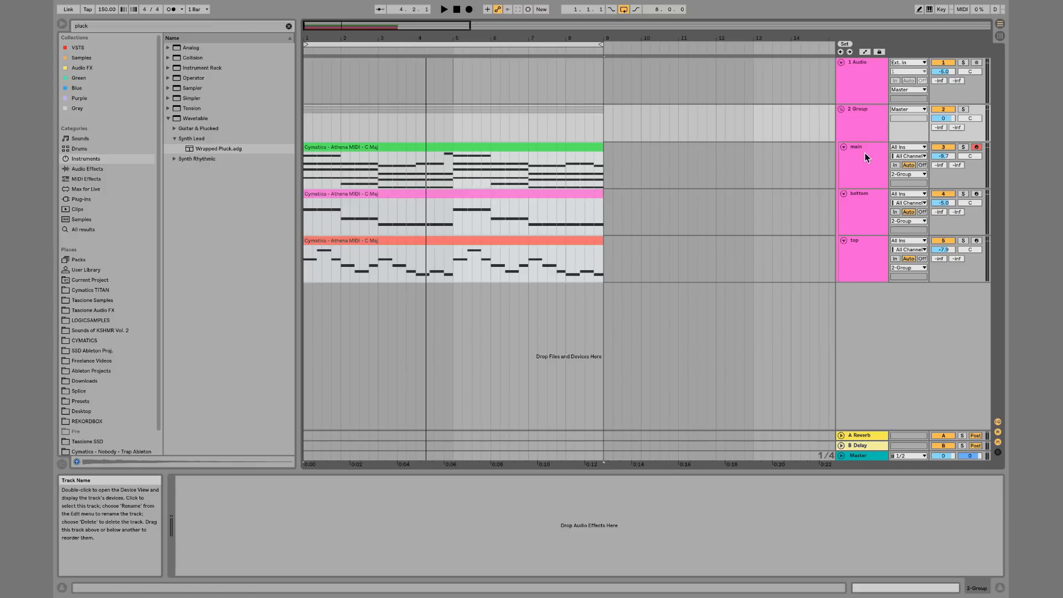
click(867, 159)
shift+click(867, 206)
key(ctrl+g)
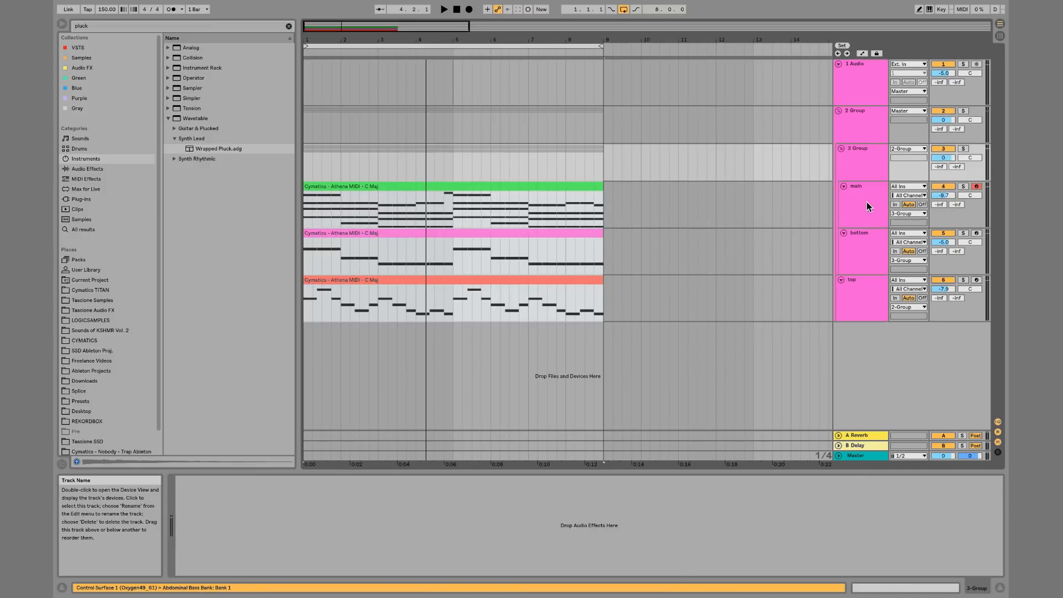
click(840, 150)
click(841, 149)
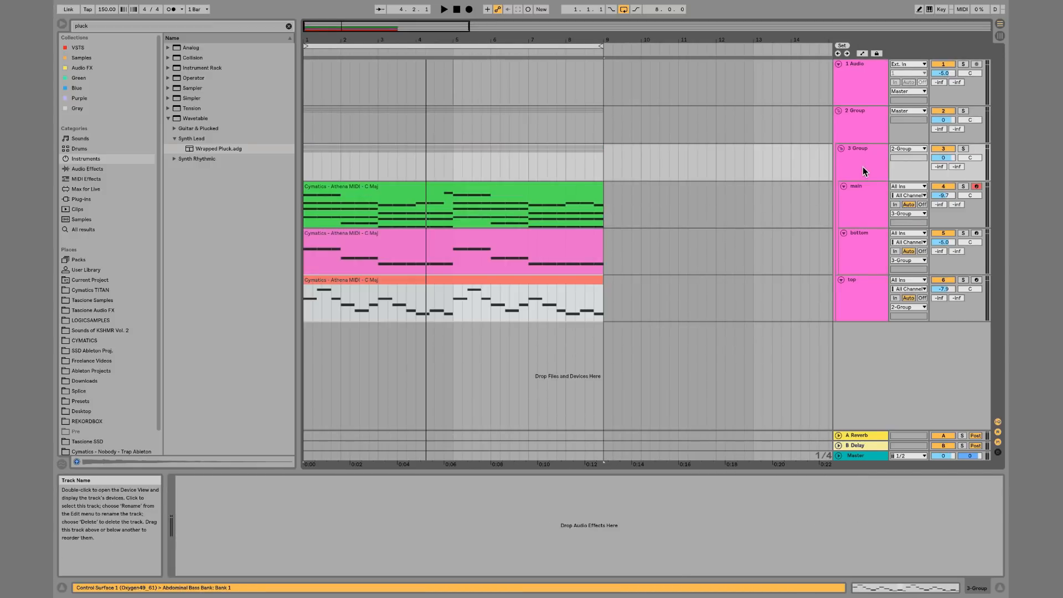
key(ctrl+shift+g)
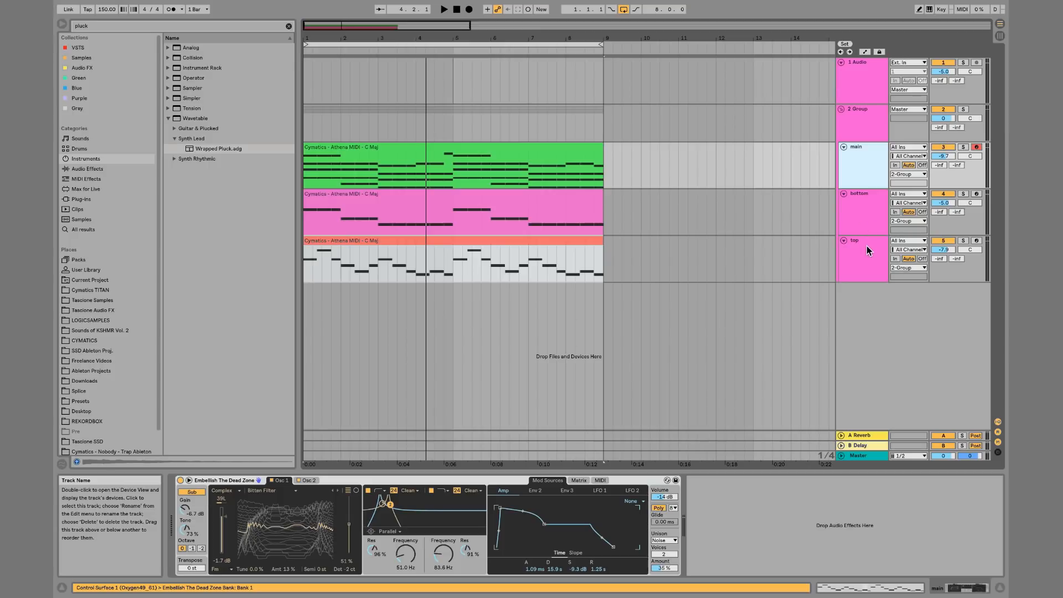
Move the top track so it sits between the main and bottom tracks
drag(870, 200, 870, 277)
click(871, 163)
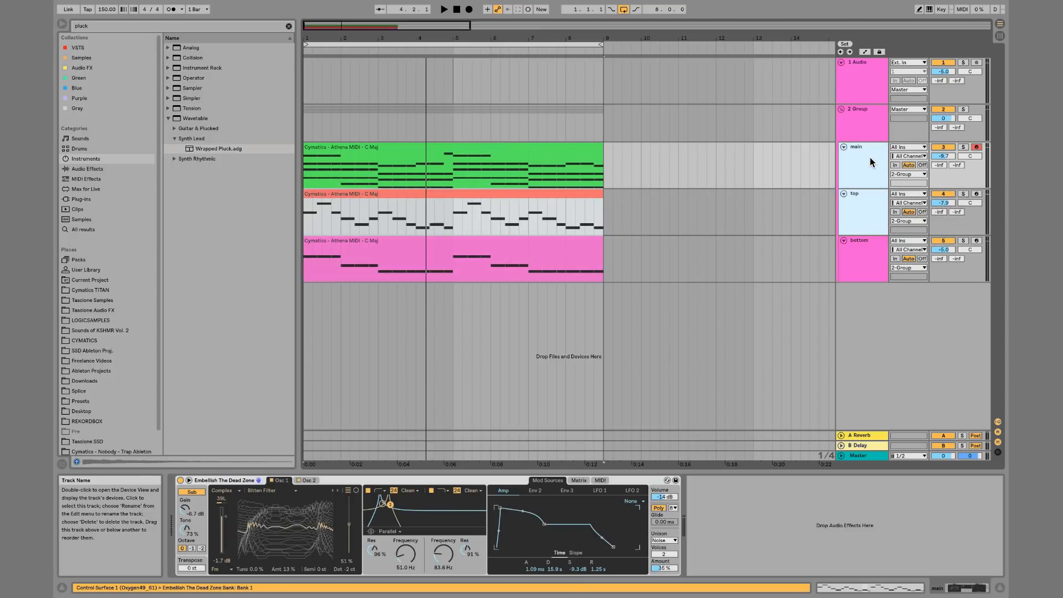
Group the three tracks into a nested group and add EQ Eight to it with a raised low cut
key(ctrl+g)
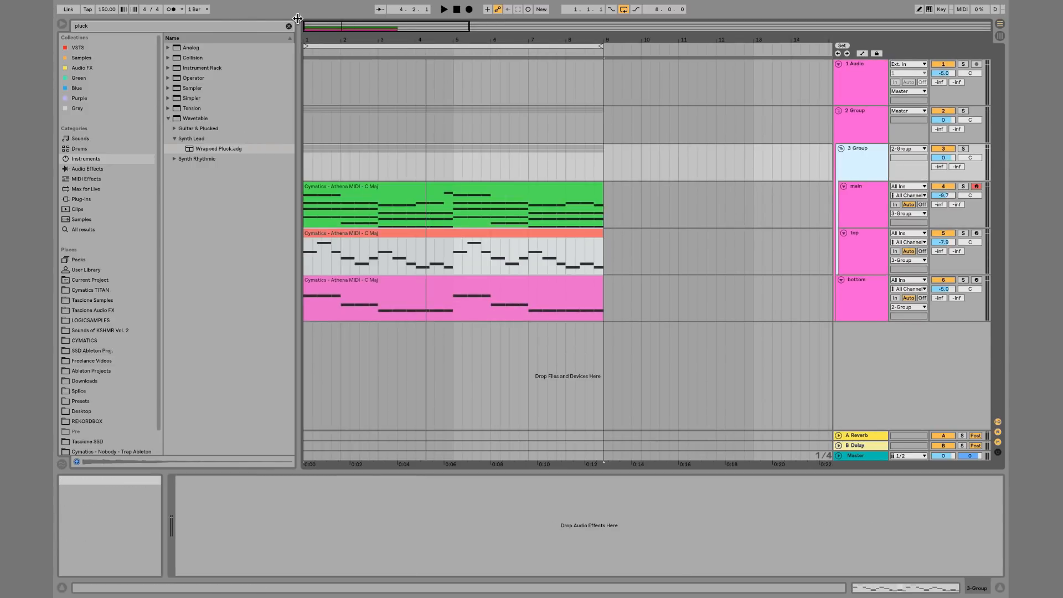
click(290, 26)
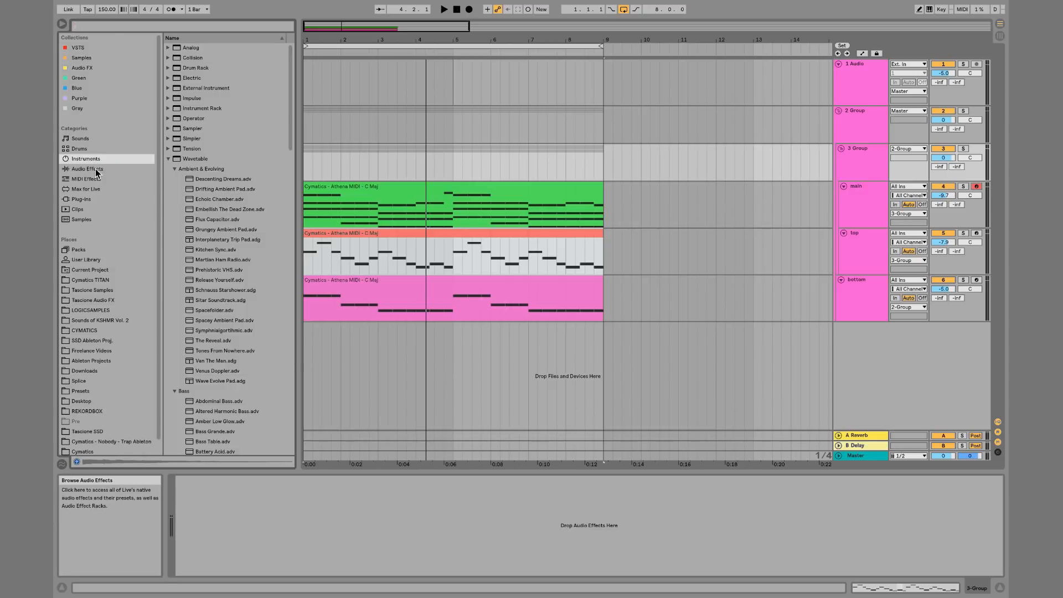
click(93, 169)
drag(200, 169, 871, 159)
key(space)
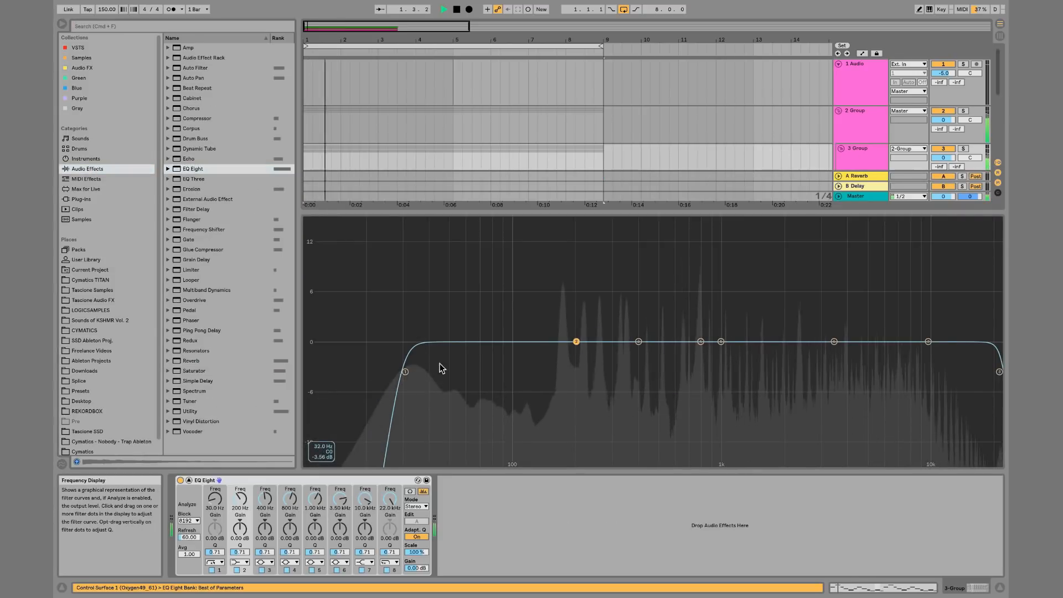
drag(405, 372, 549, 373)
click(189, 481)
Add EQ Eight to the bottom bass track and pull its high cut down to about 1.15 kHz
click(872, 302)
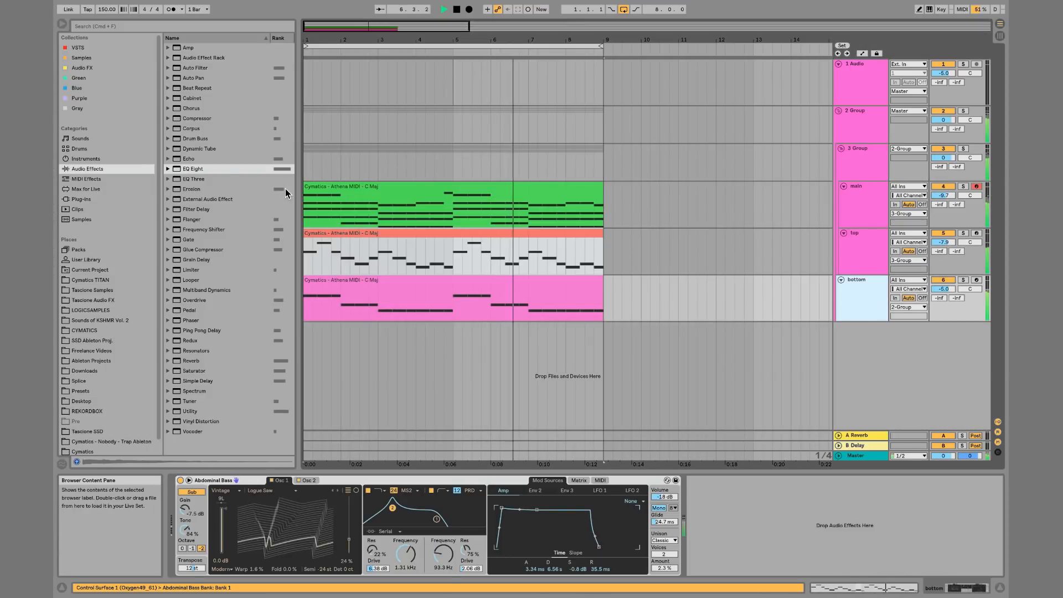
double_click(201, 171)
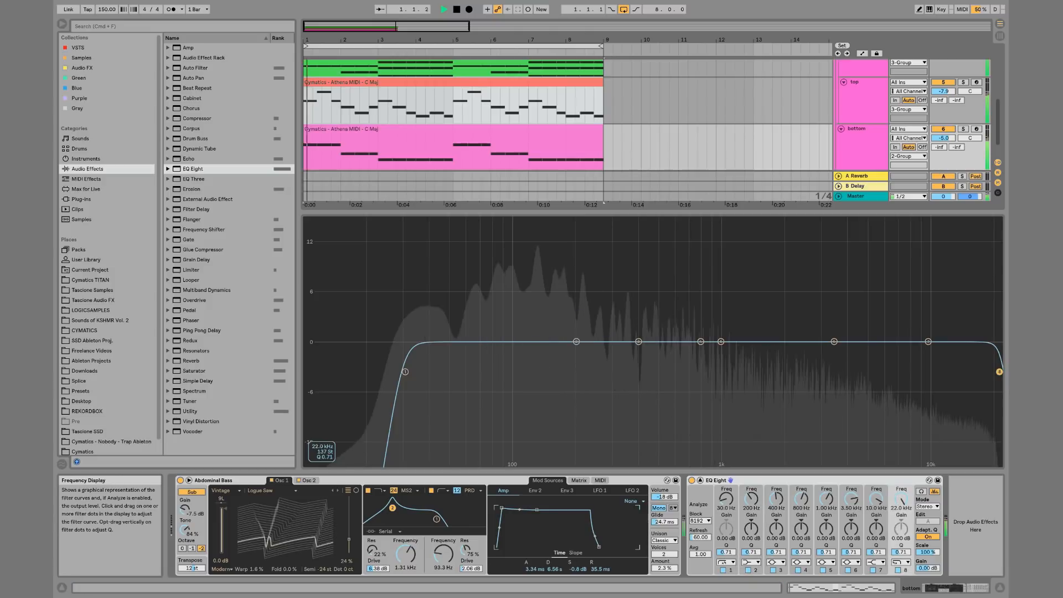
drag(999, 371, 679, 428)
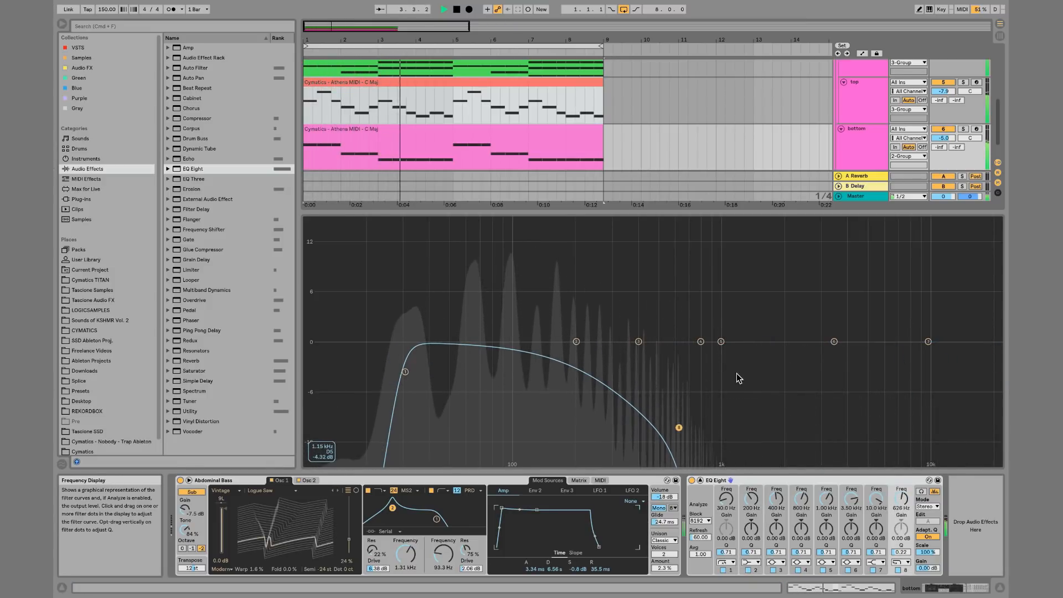
double_click(738, 376)
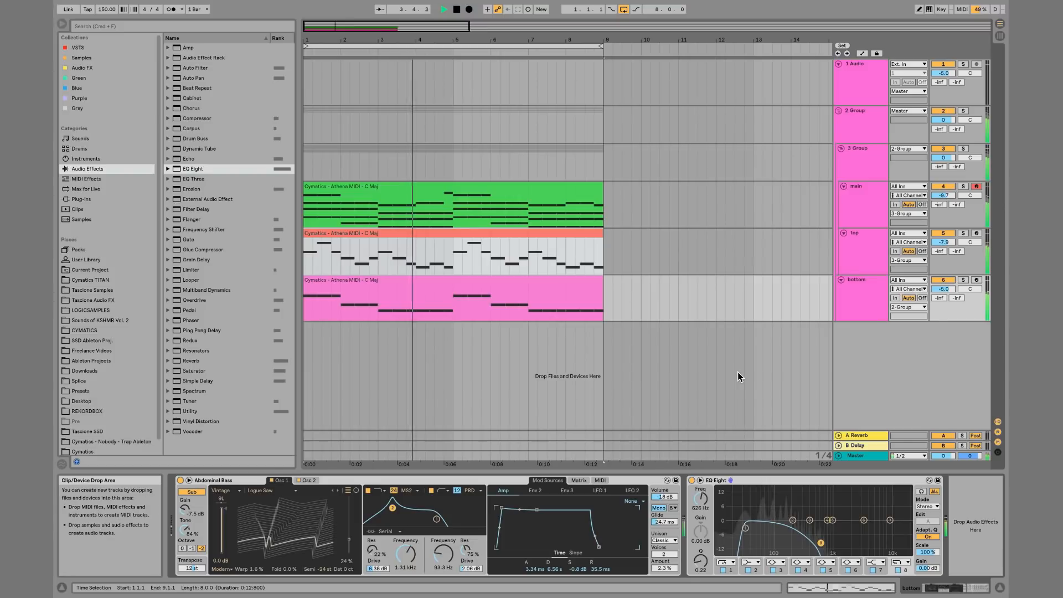
key(space)
Ungroup the nested group holding main, top and bottom
click(867, 166)
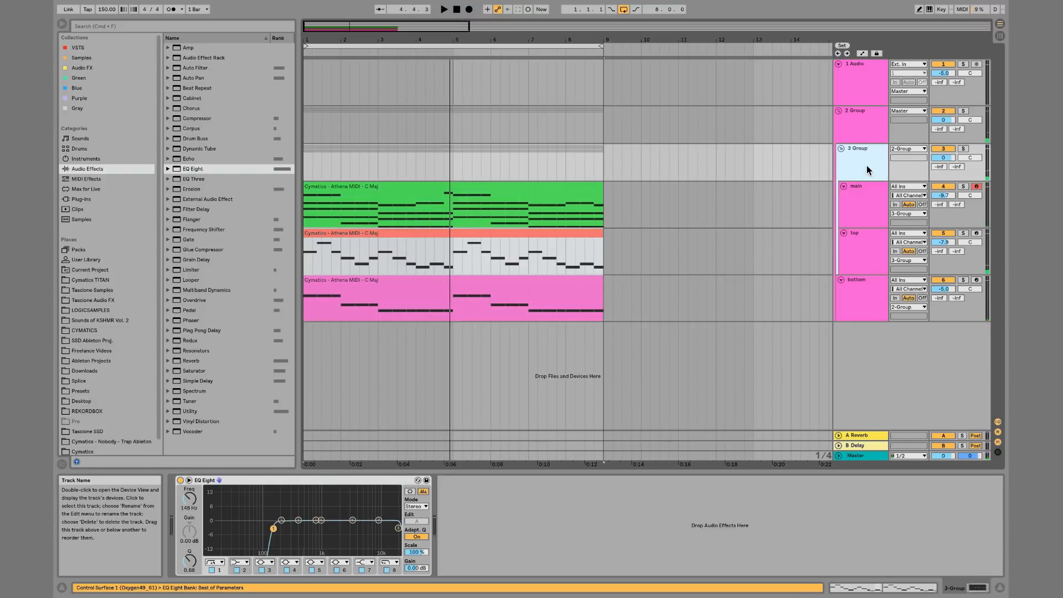
key(super+shift+g)
Insert a new audio track and rename it Top bus
key(super+t)
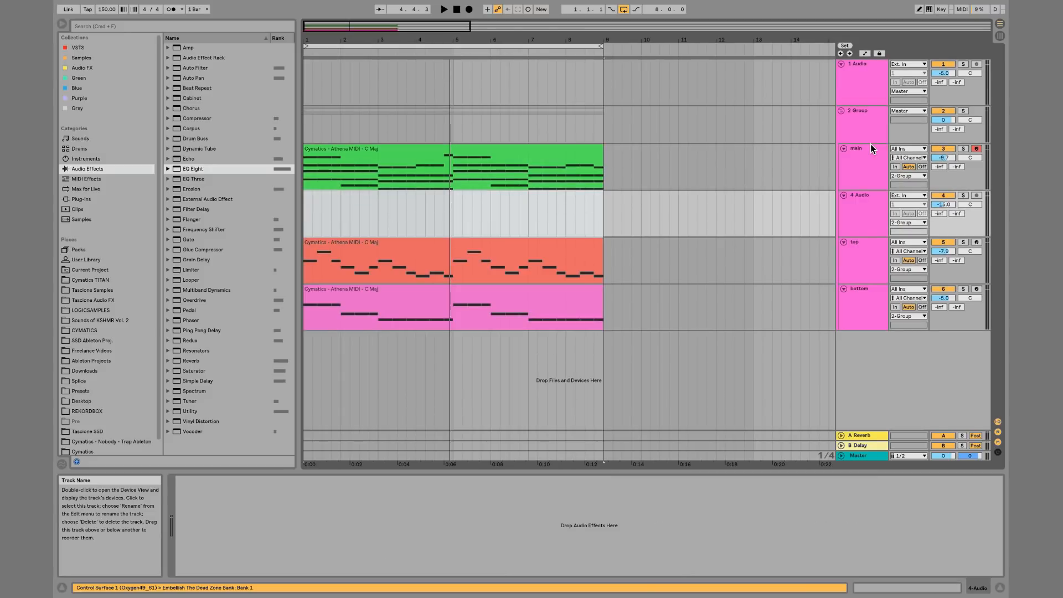
key(super+r)
text(T)
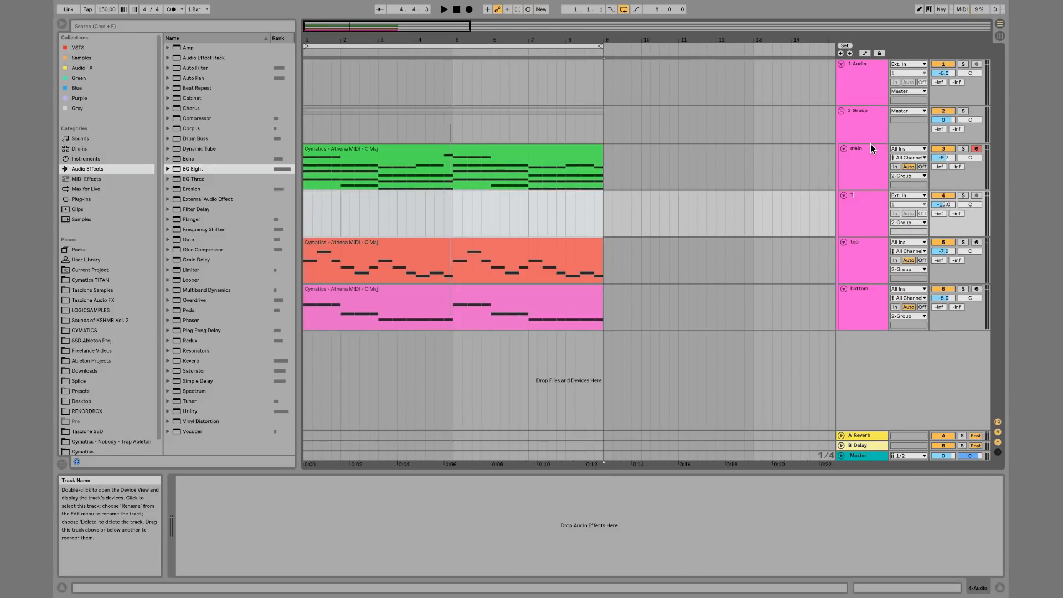
text(op bus)
key(Return)
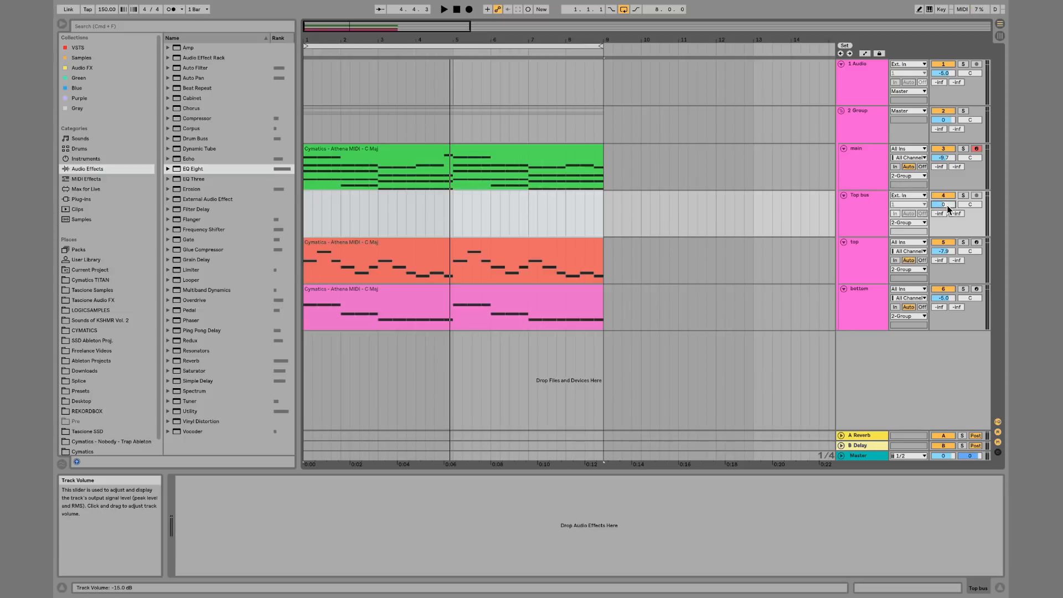
Move the top track above Top bus and route the main and top tracks' output to Top bus
drag(871, 257, 872, 192)
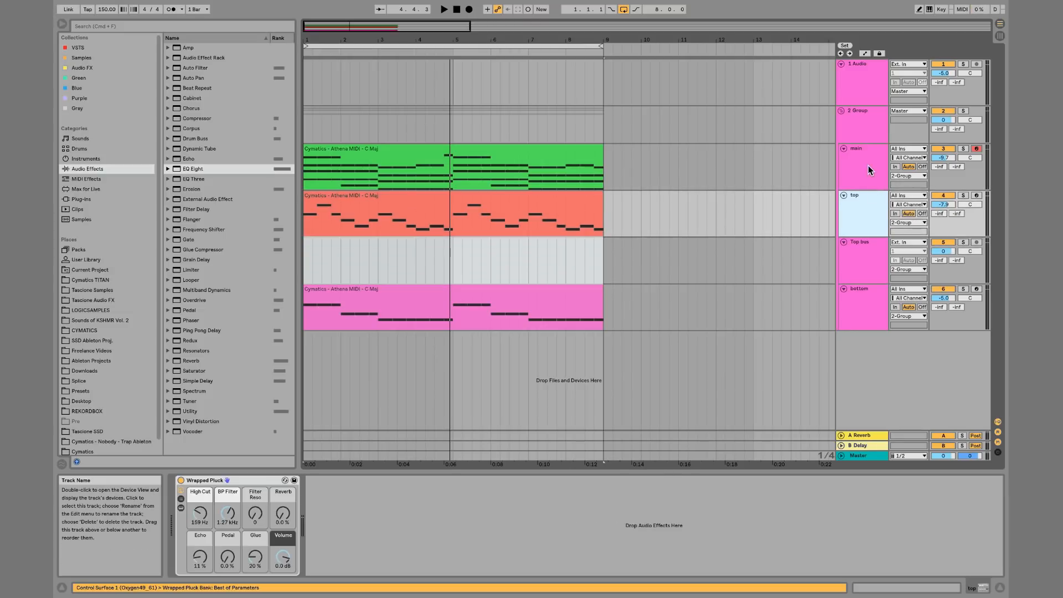
shift+click(869, 166)
click(913, 222)
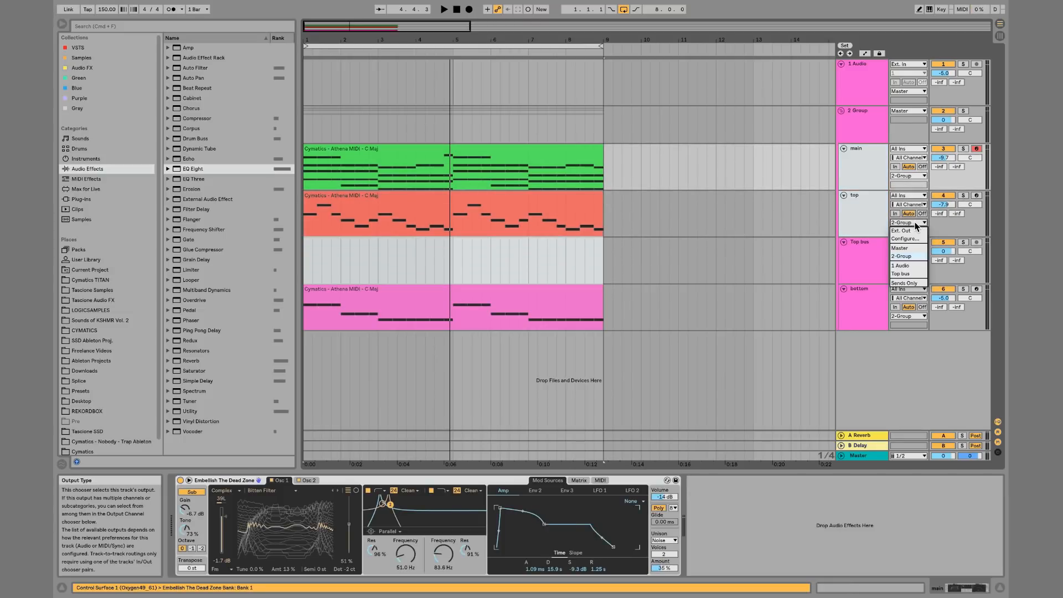
click(902, 273)
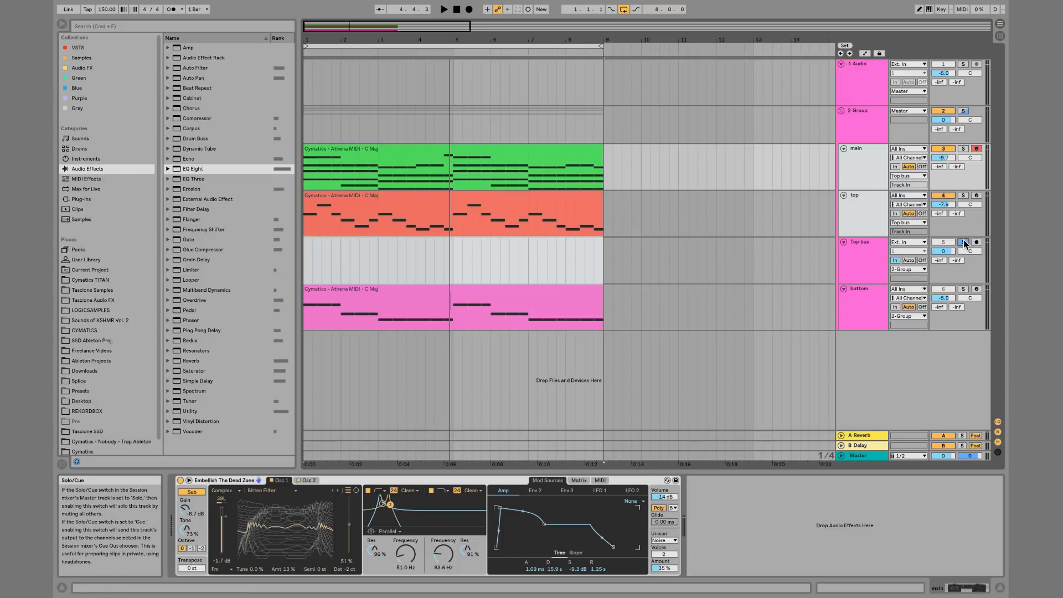
Add EQ Eight to the Top bus track, try raising its low cut, and undo that change
key(space)
click(857, 254)
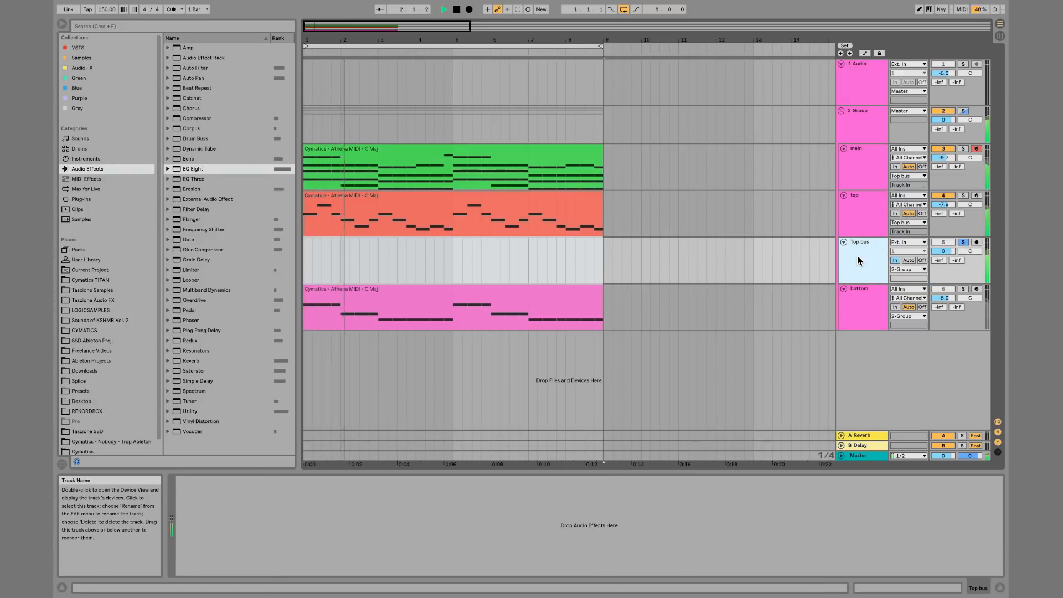
double_click(199, 173)
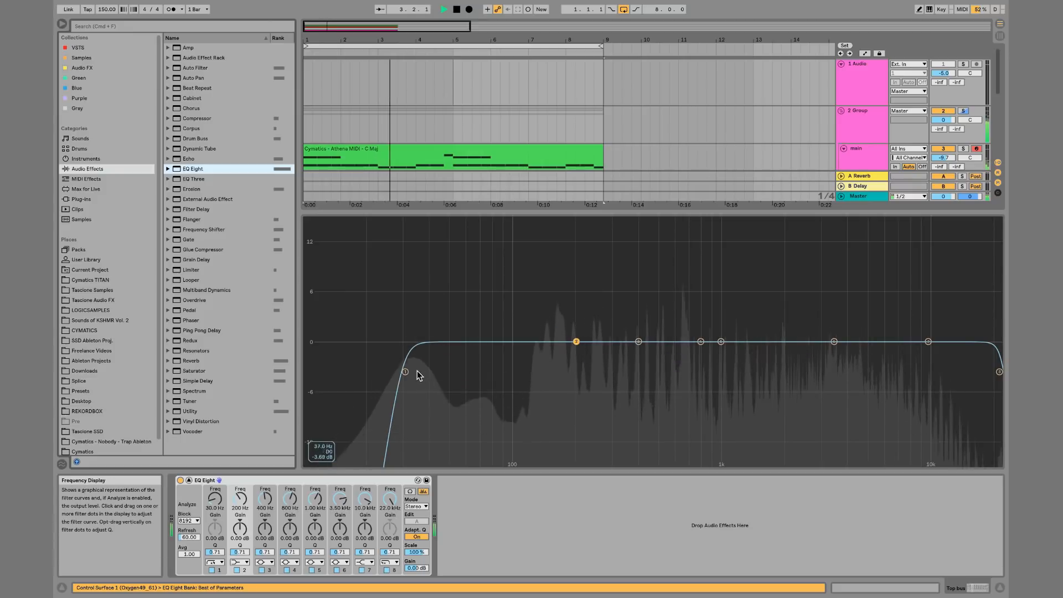
click(406, 372)
drag(406, 372, 538, 381)
key(super+z)
double_click(601, 399)
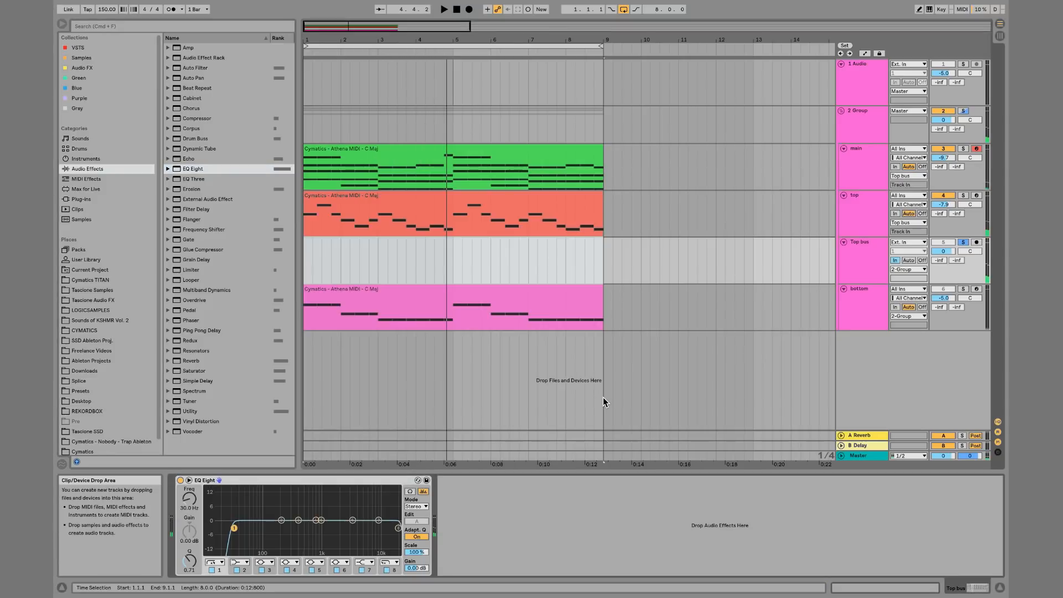
Delete the Top bus track
click(874, 250)
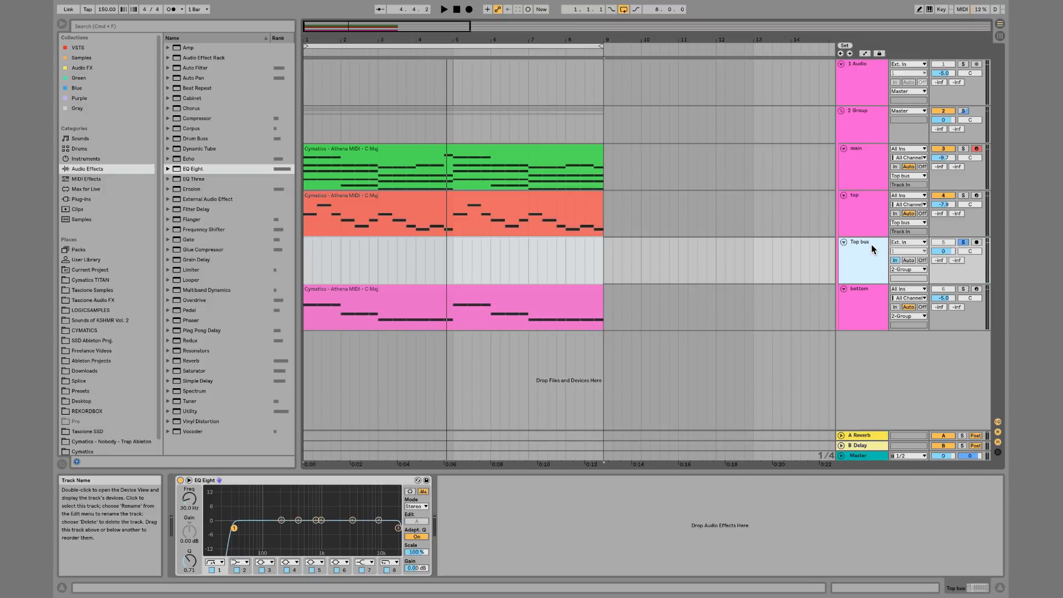
key(Delete)
Group the main and top tracks together and name the group Top Group
click(873, 205)
shift+click(874, 163)
key(super+g)
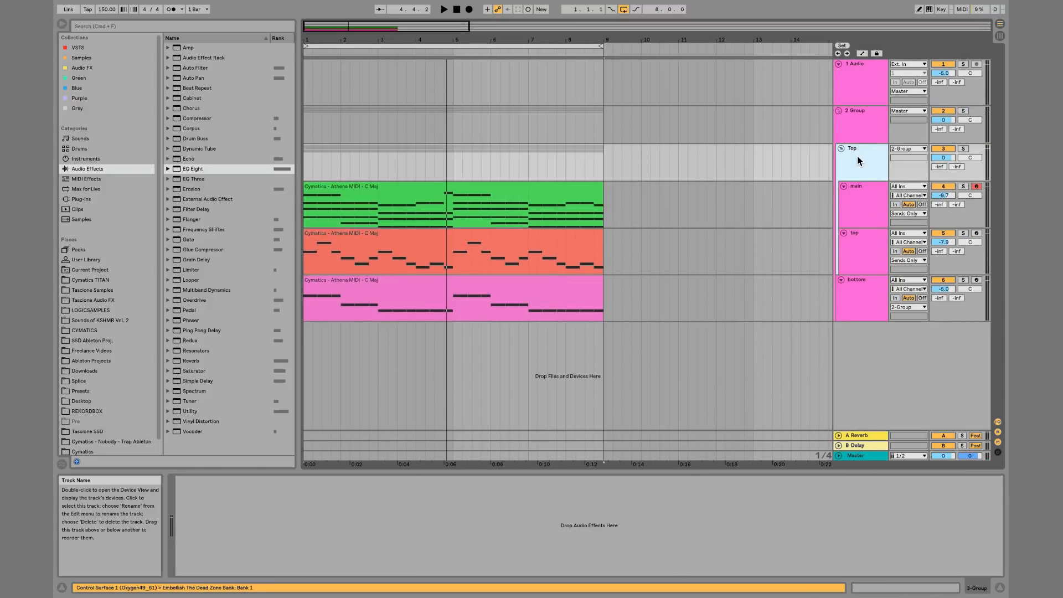
text(Group)
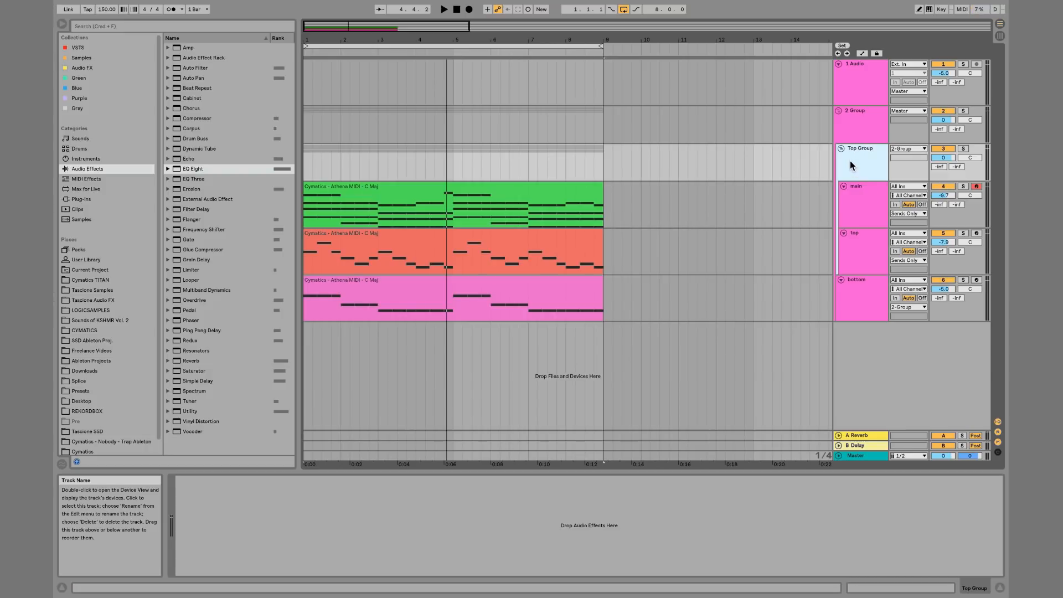
click(840, 148)
click(840, 149)
click(860, 190)
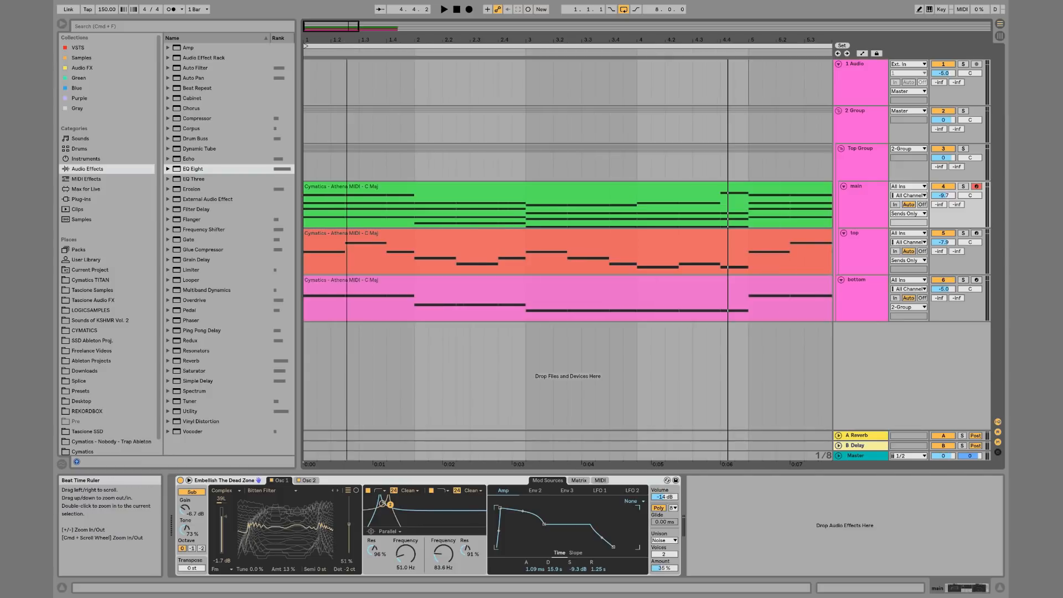
Zoom into the arrangement and play the parts from around bar 2.4 to listen
mouse_move(348, 42)
mouse_down()
mouse_move(347, 64)
mouse_move(347, 41)
mouse_up()
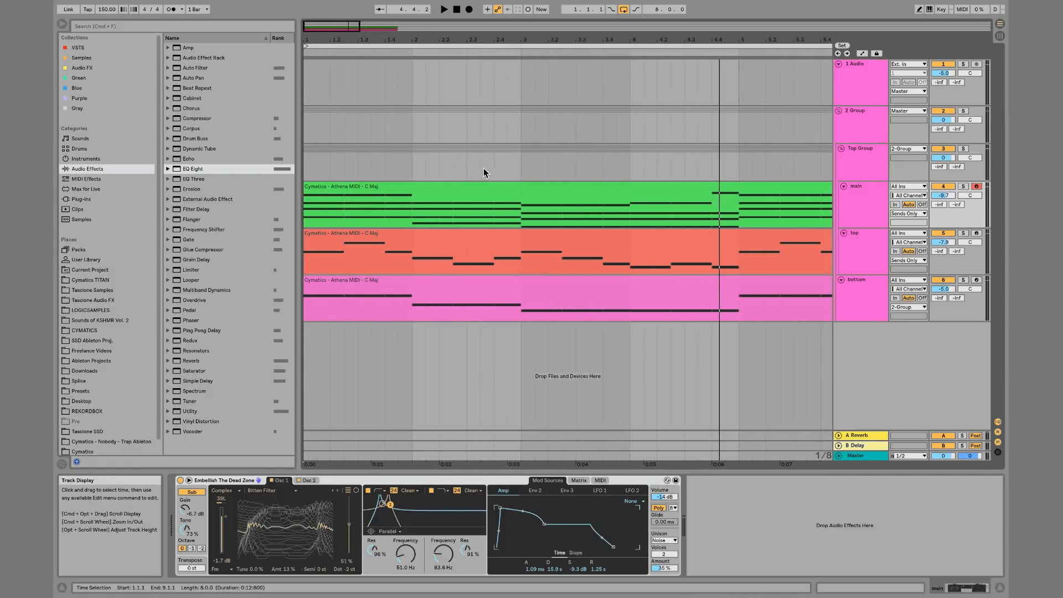
click(510, 161)
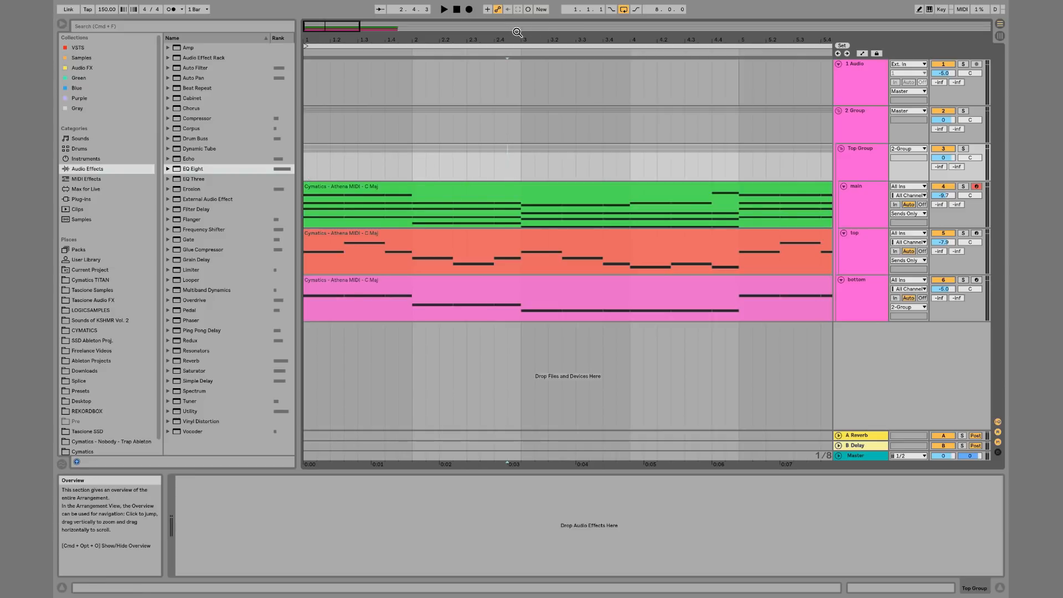
drag(519, 37, 506, 124)
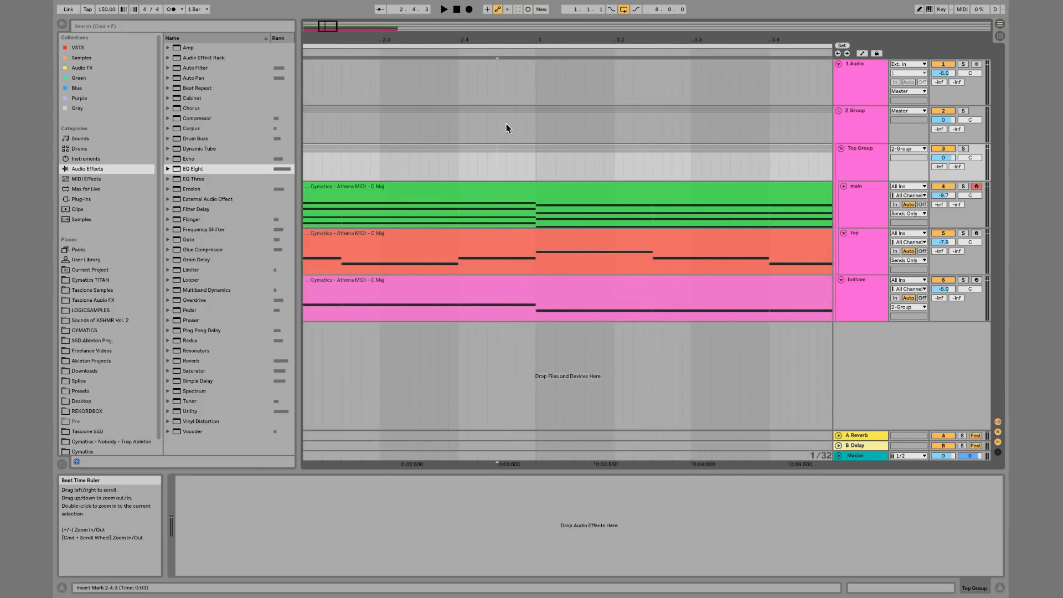
click(480, 164)
key(space)
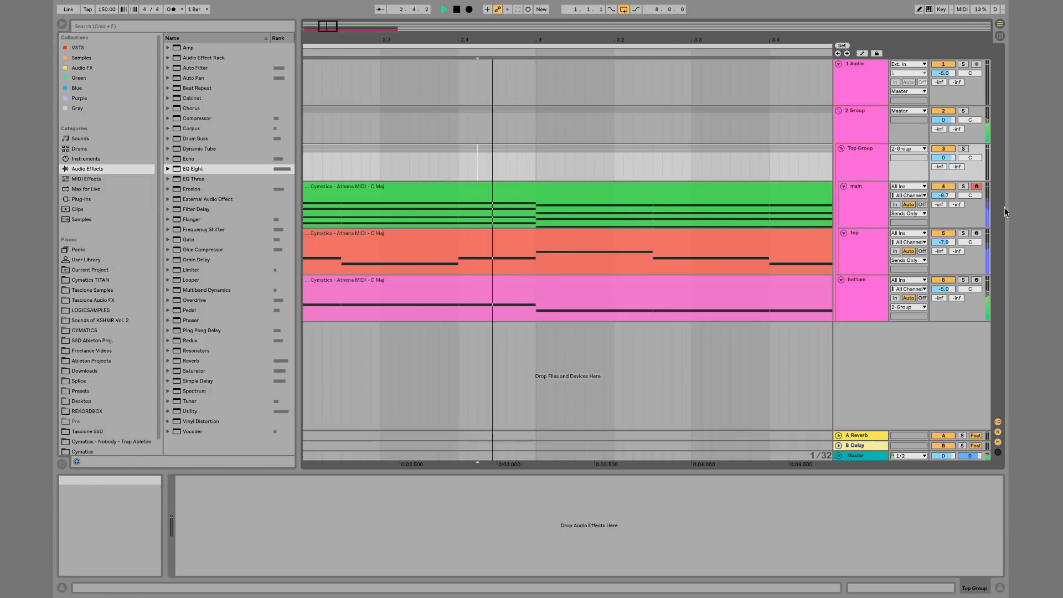
key(space)
Route the main and top tracks' outputs to Top Group
click(908, 214)
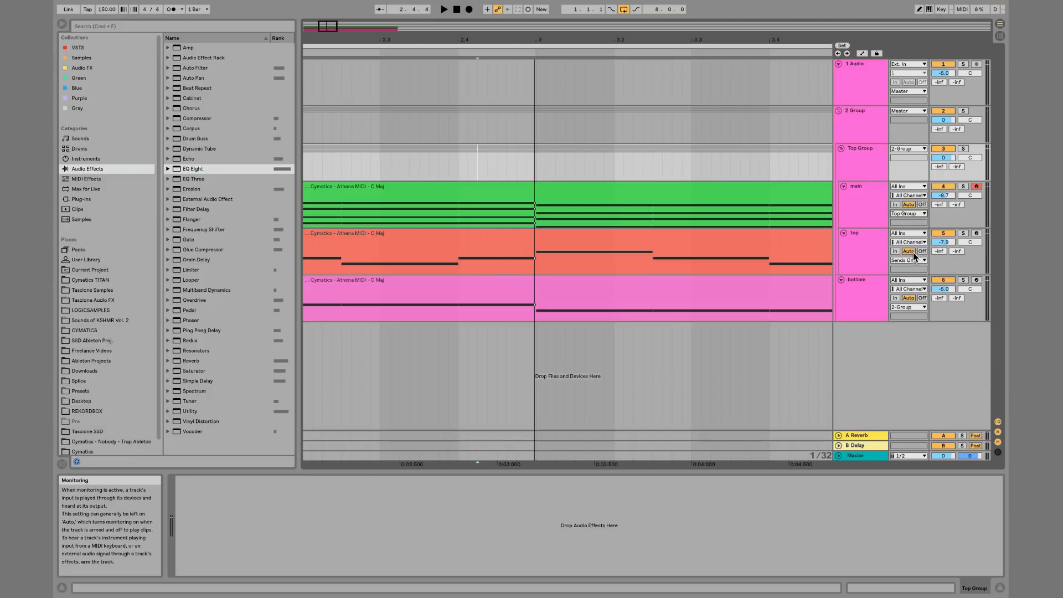
click(909, 260)
click(911, 291)
Play back the grouped tracks from several positions in the arrangement to listen
key(space)
key(space)
key(space)
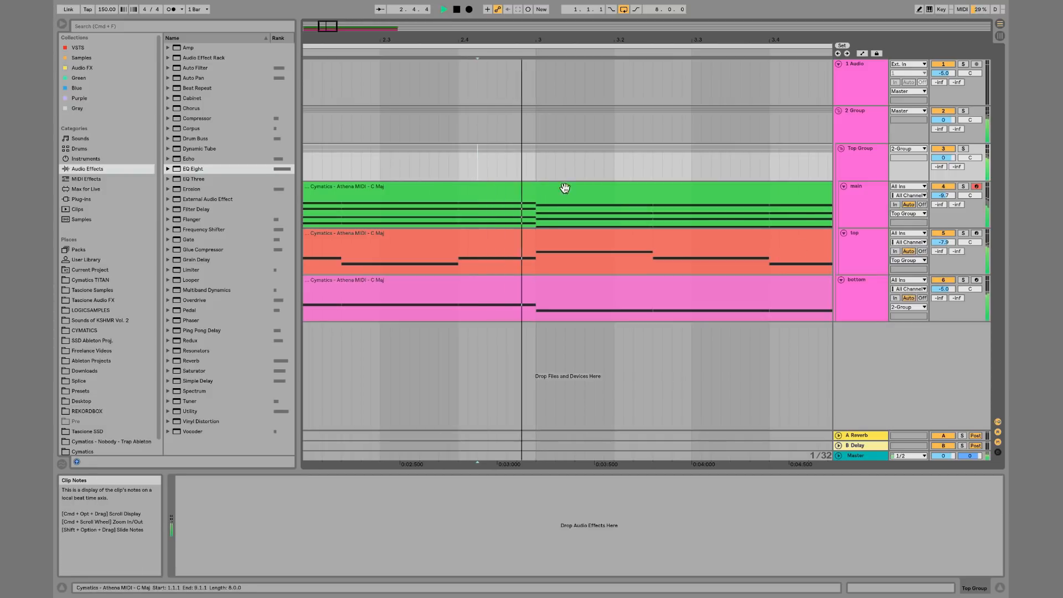
key(space)
click(491, 170)
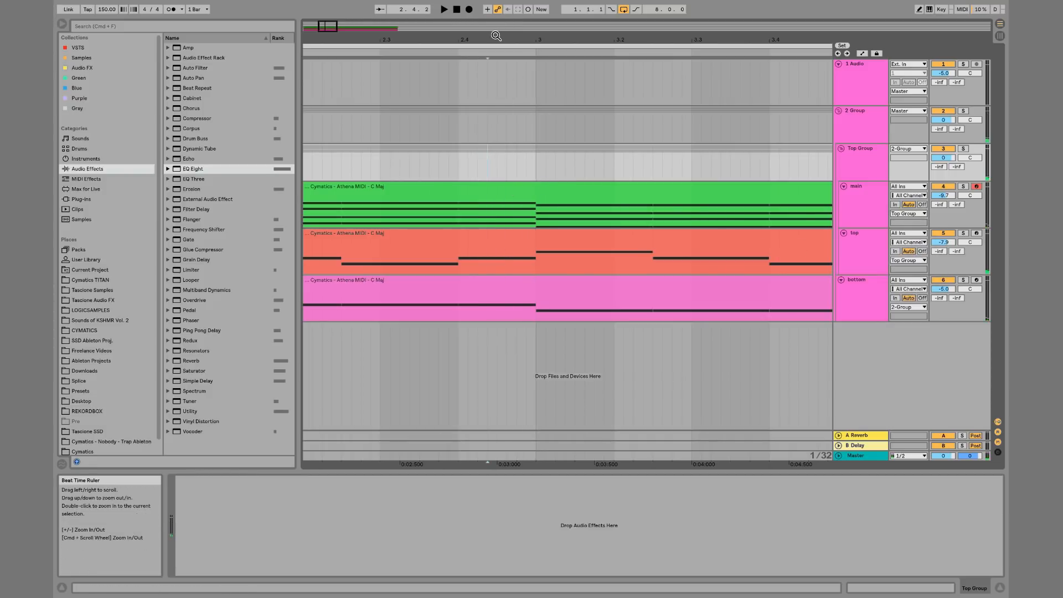
mouse_move(497, 37)
mouse_down()
mouse_move(496, 77)
mouse_move(496, 34)
mouse_up()
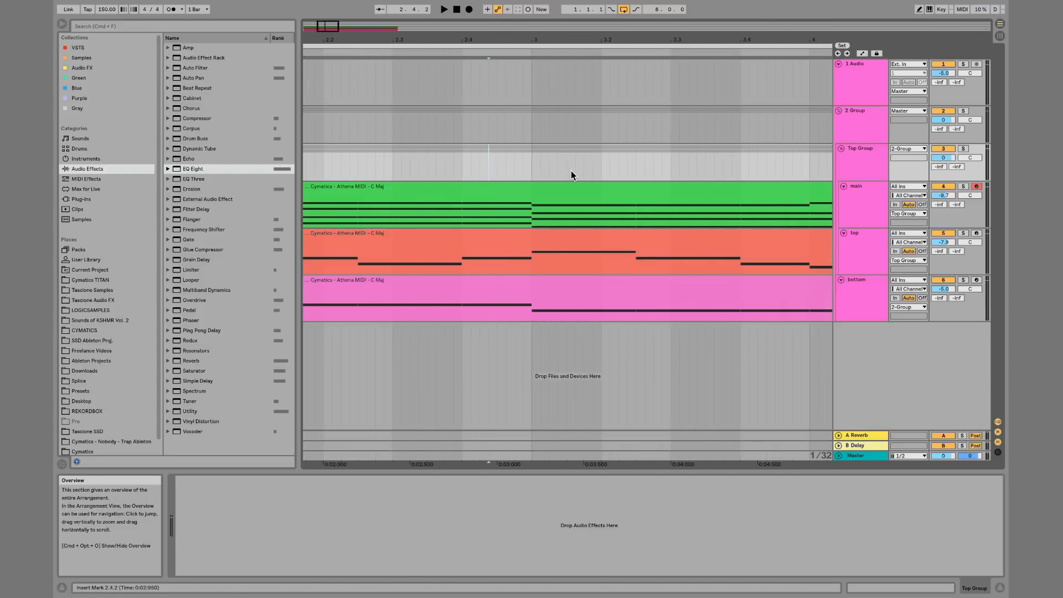
click(558, 202)
click(565, 214)
key(space)
key(space)
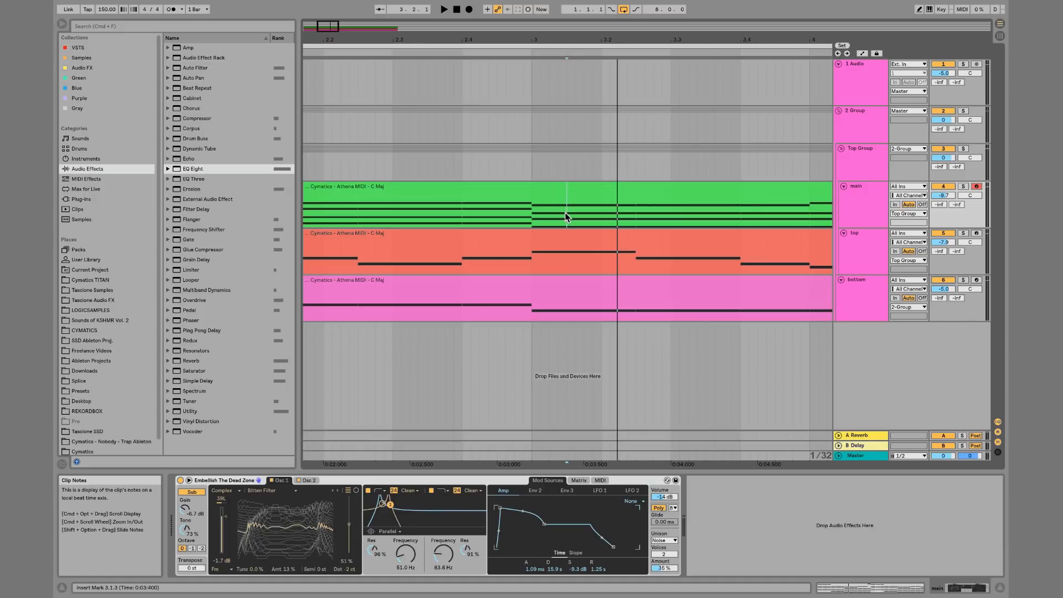
Collapse and re-expand the Top Group and 2 Group tracks
click(842, 148)
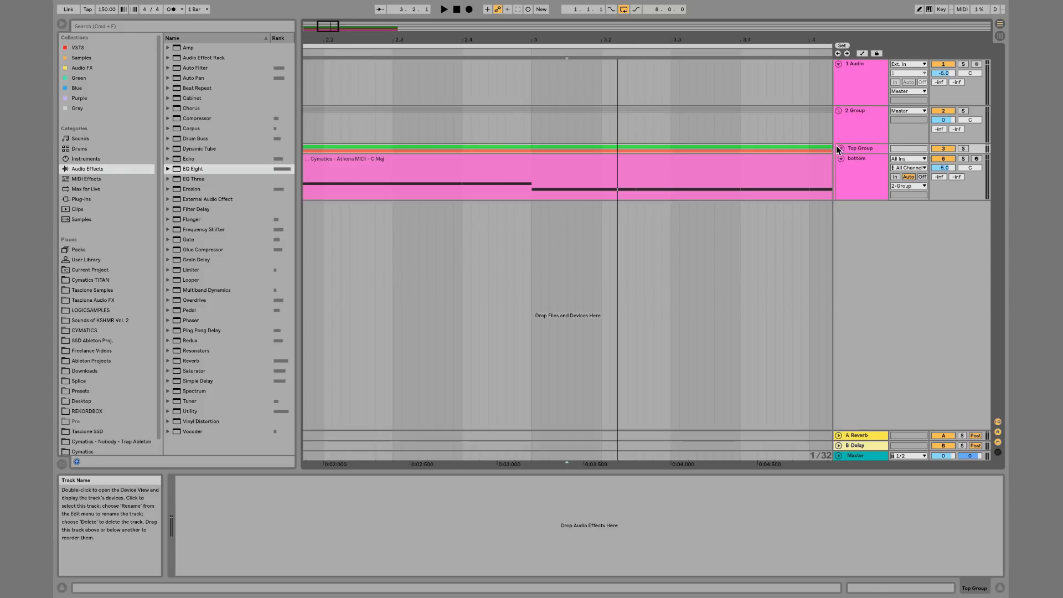
click(839, 110)
click(864, 111)
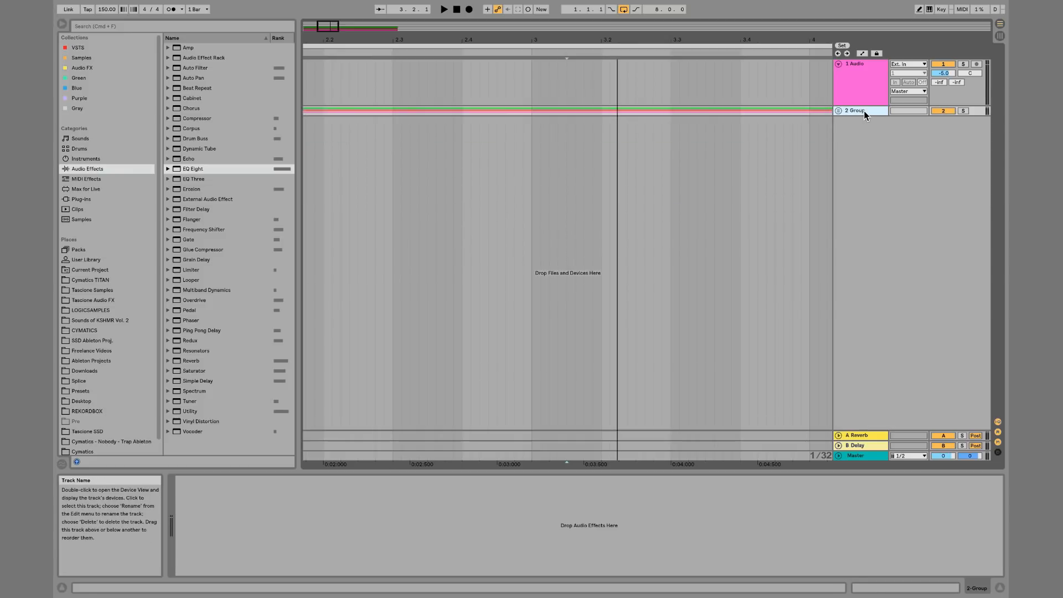
click(839, 111)
click(842, 148)
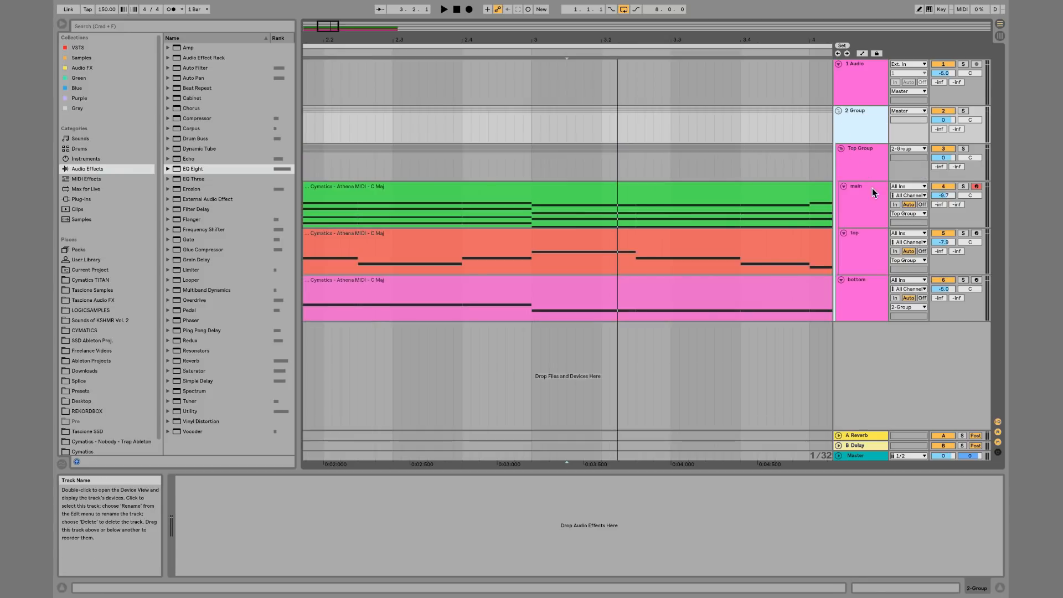
Delete all clips from bars 1 to 9 on the main, top and bottom tracks
drag(753, 40, 752, 9)
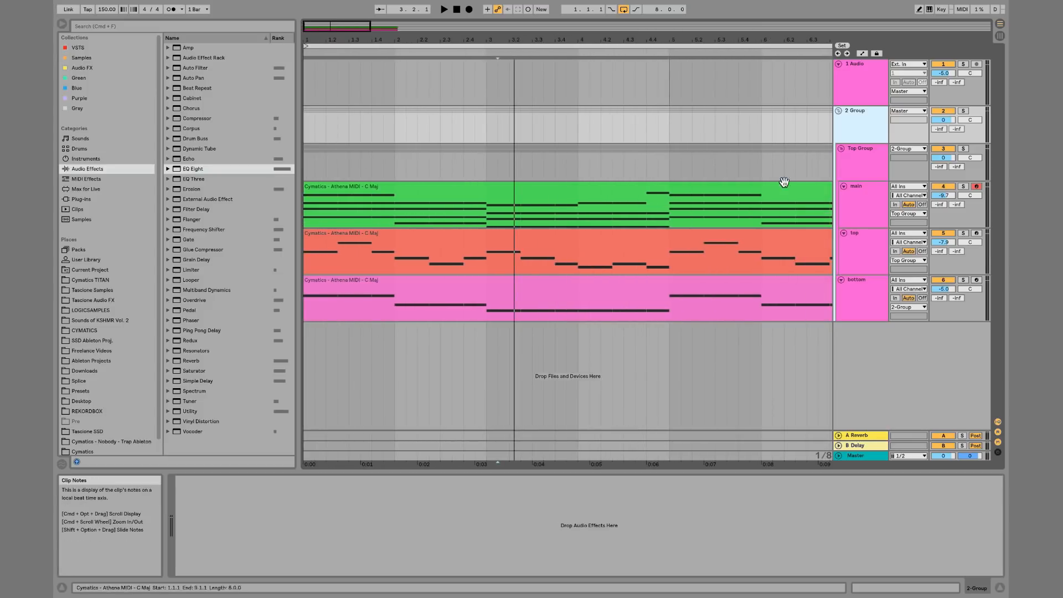
drag(702, 40, 703, 11)
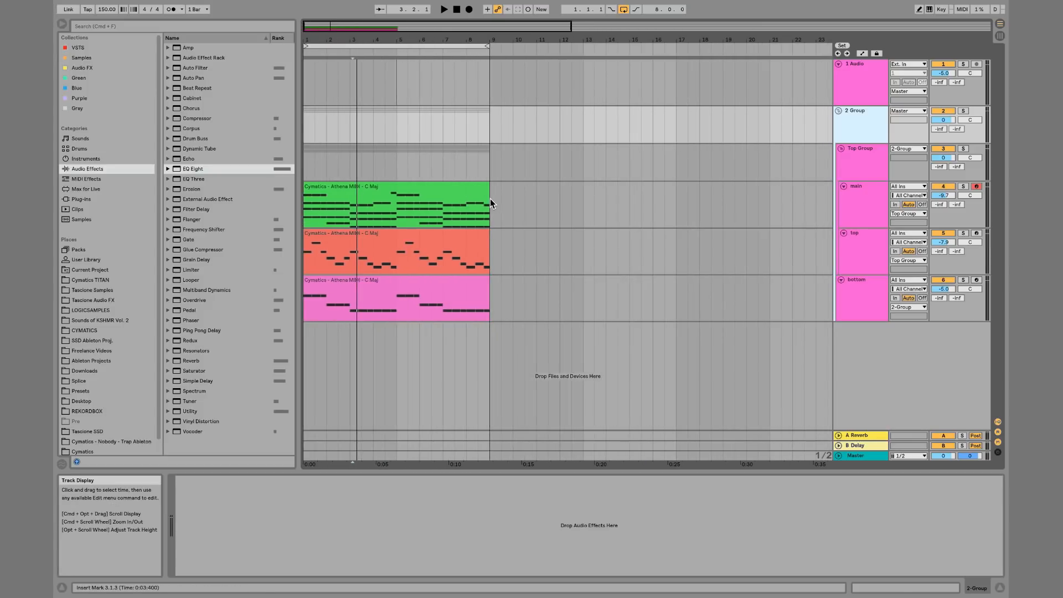
drag(490, 199, 267, 300)
key(Delete)
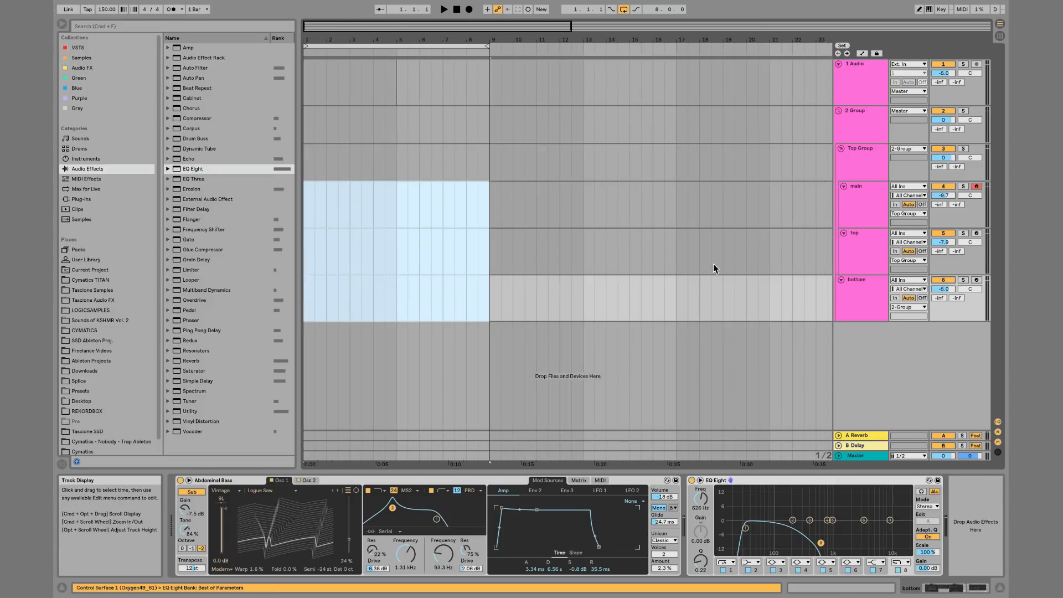
Capture the recently played MIDI into a new clip on the main track
click(940, 9)
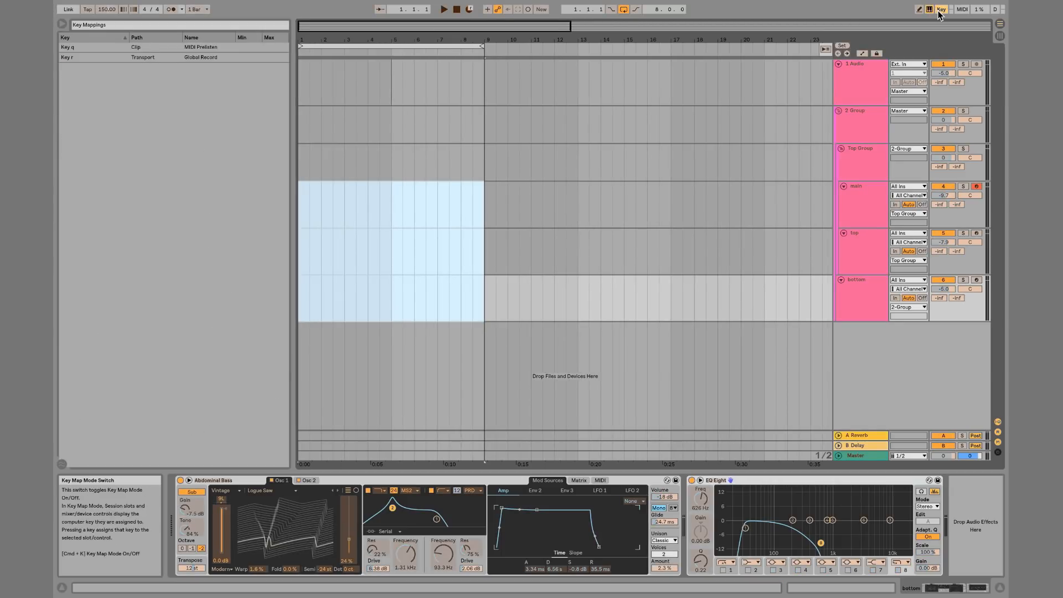
click(940, 10)
click(313, 205)
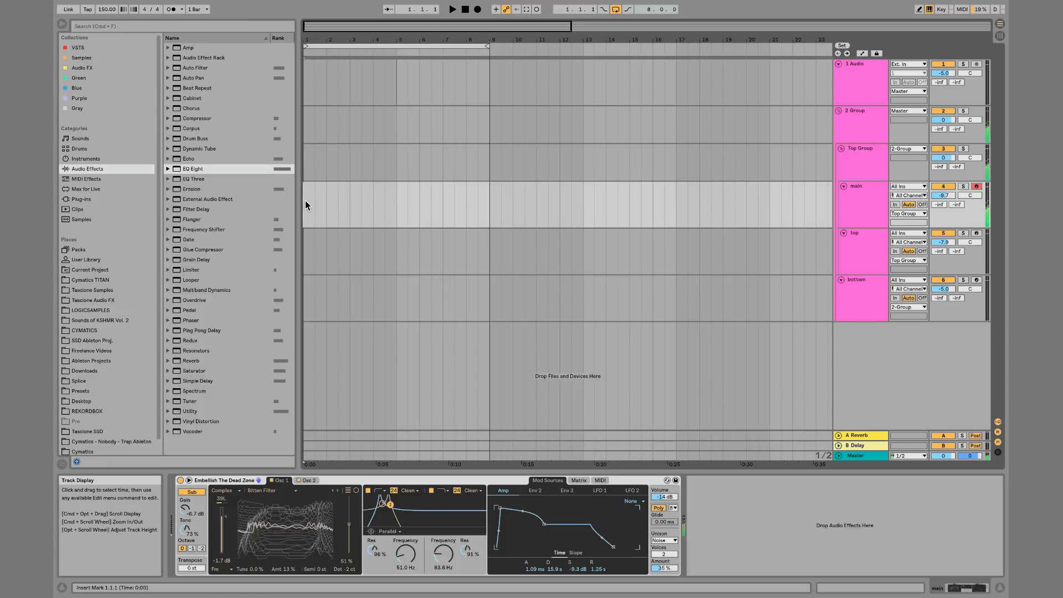
click(527, 11)
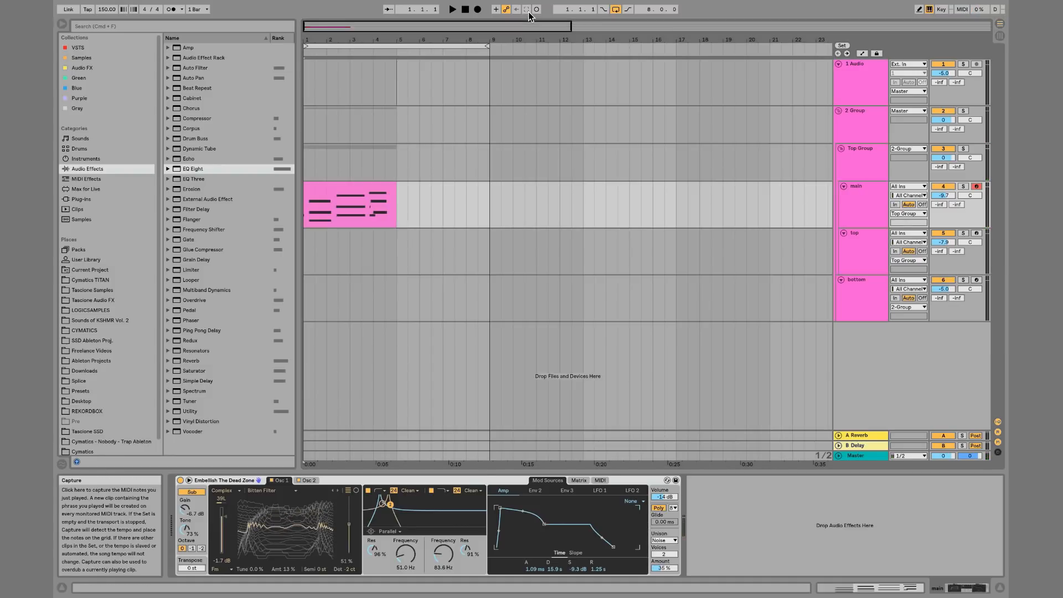
Open the captured clip and move all of its notes to start at bar 3
double_click(349, 188)
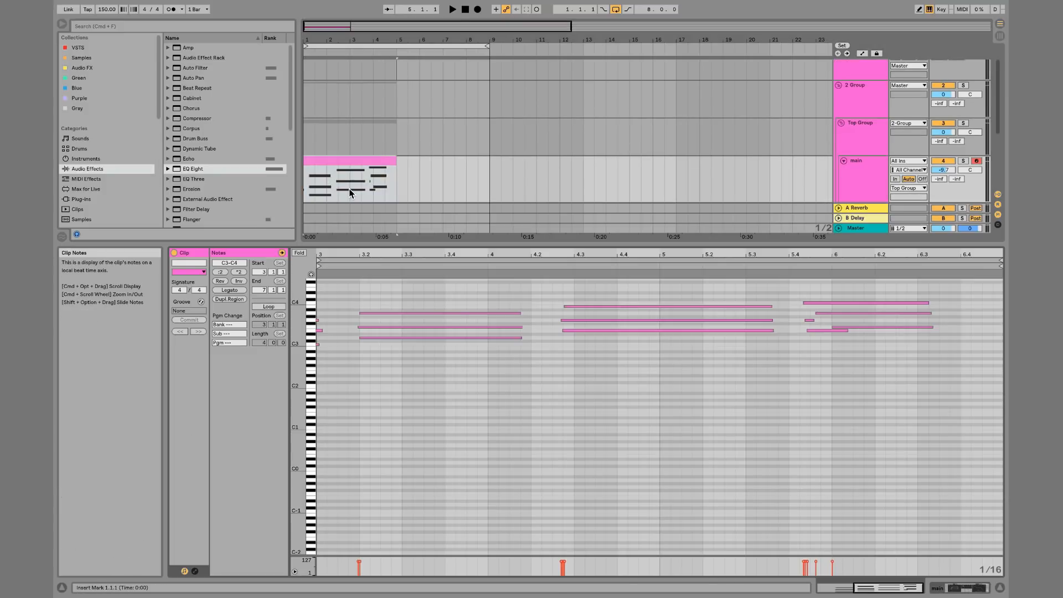
scroll(550, 287, right, 3)
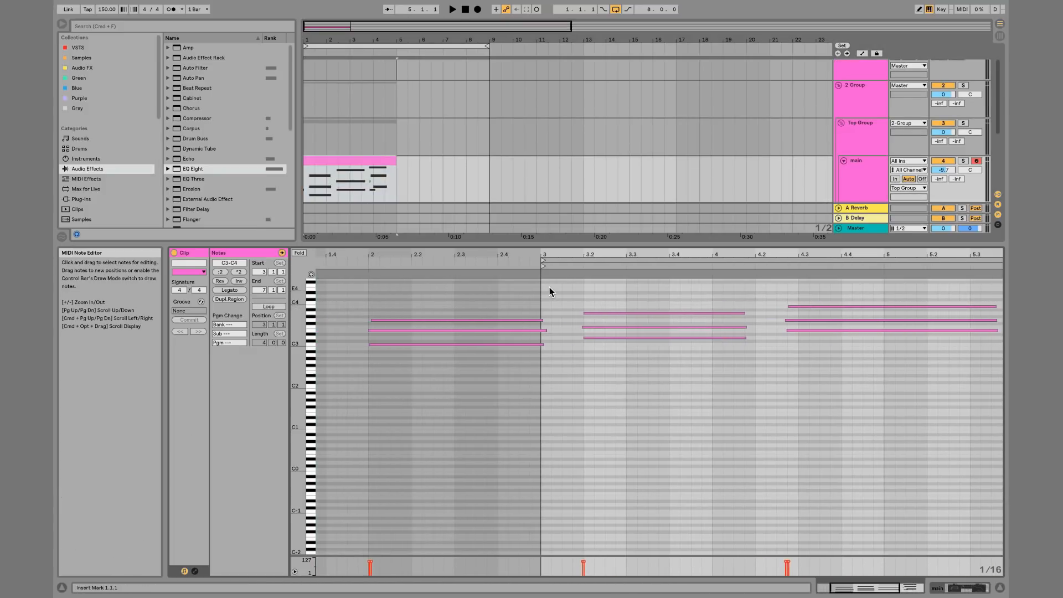
click(473, 278)
key(super+a)
key(Right)
key(Right)
key(Right)
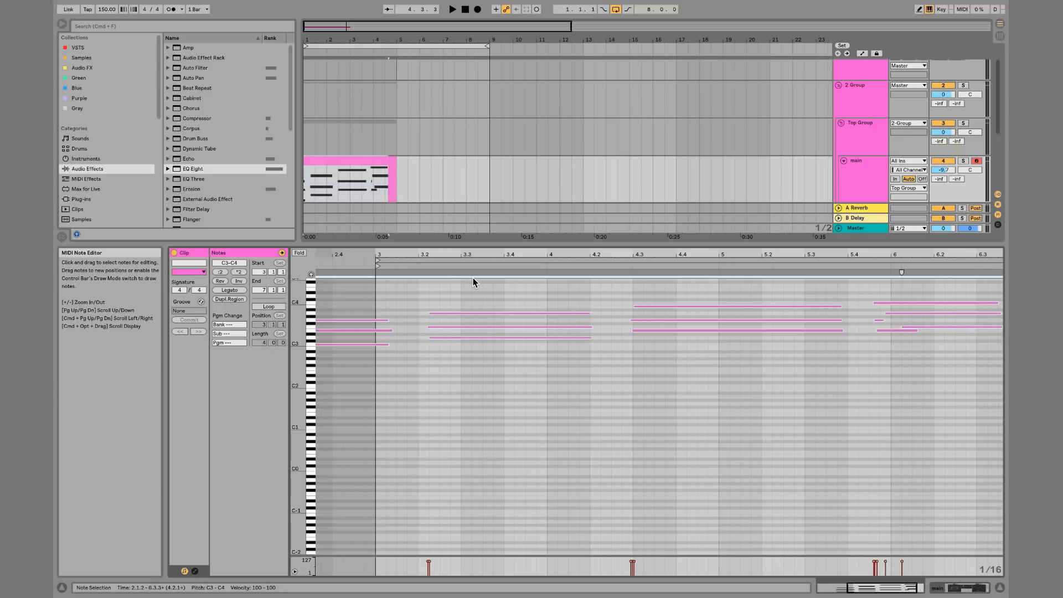
scroll(473, 279, left, 3)
drag(402, 333, 547, 327)
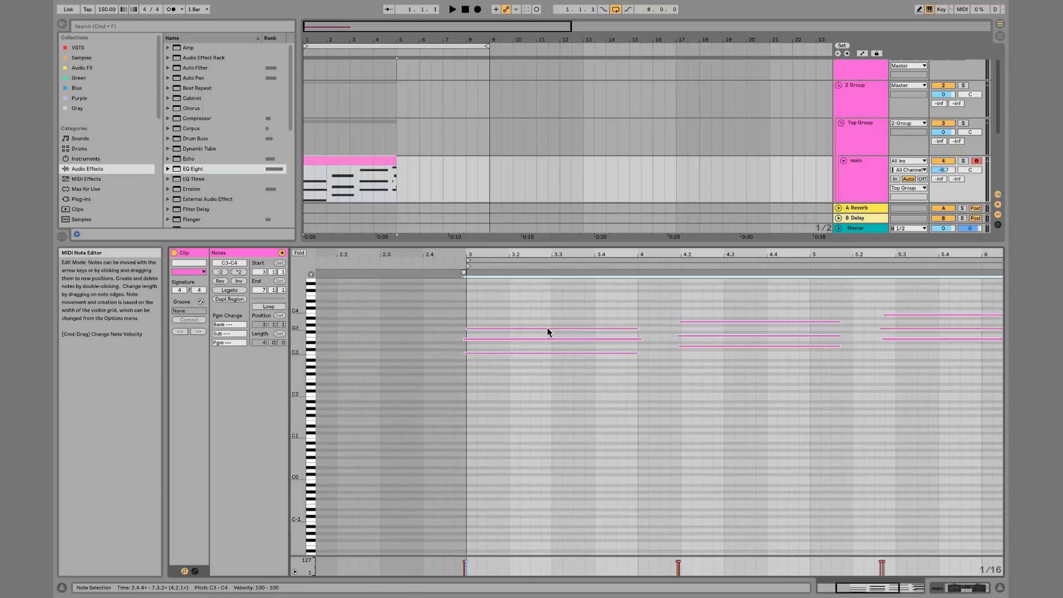
Scroll through the clip's notes and play them back to listen
scroll(547, 327, right, 5)
scroll(547, 328, left, 7)
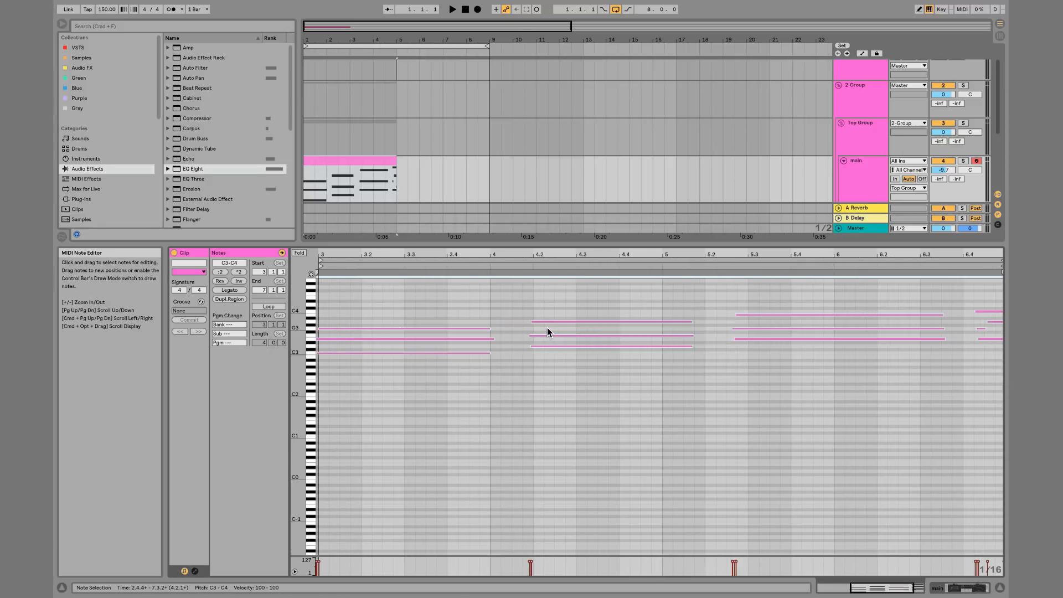
scroll(547, 328, right, 1)
key(space)
key(space)
drag(584, 319, 587, 319)
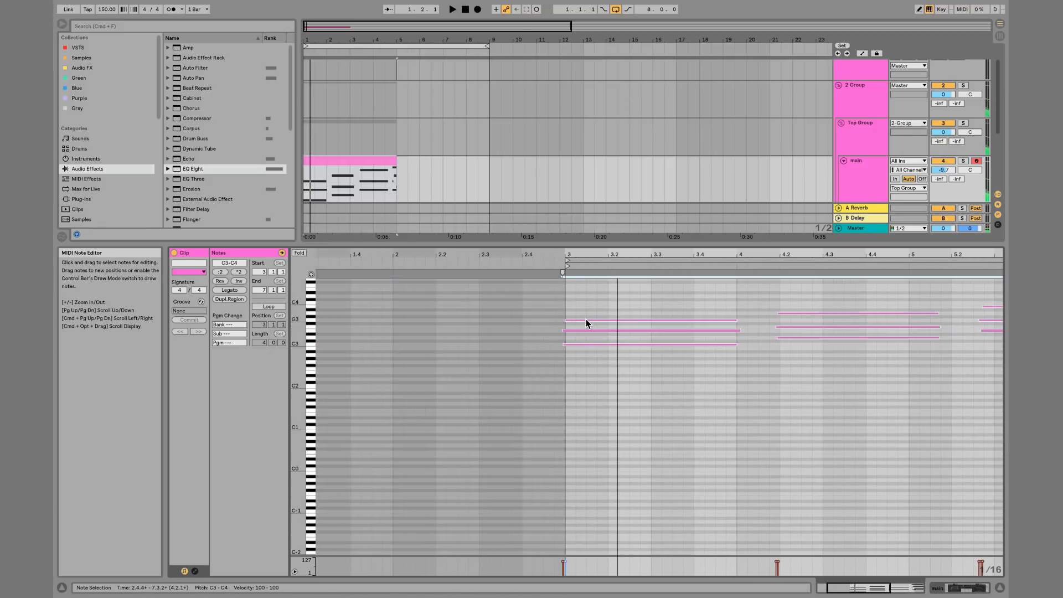
scroll(586, 319, right, 6)
key(space)
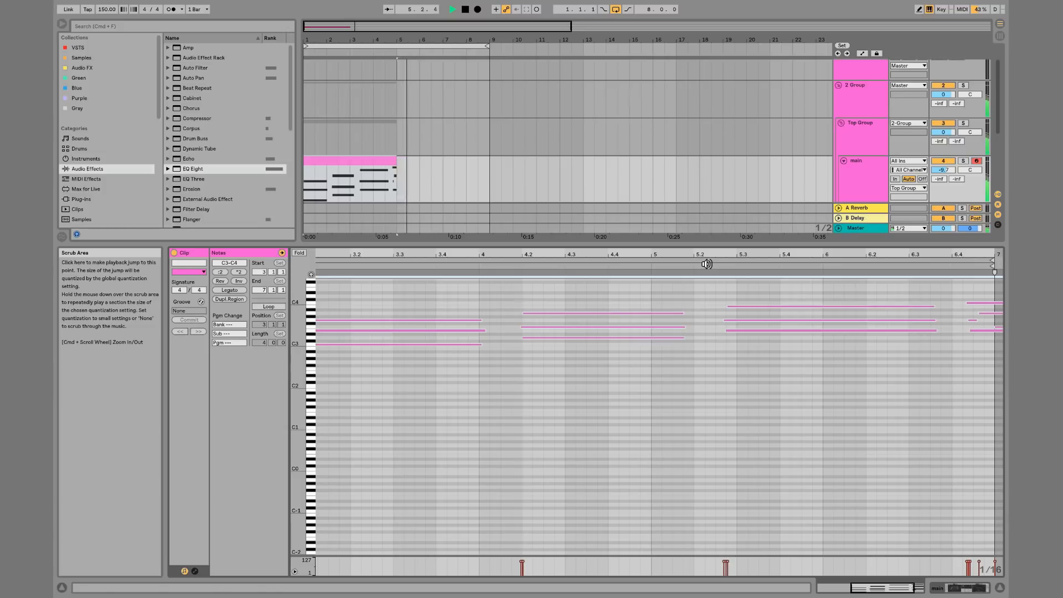
key(space)
Select all notes in the clip and shorten their lengths slightly
drag(597, 301, 593, 354)
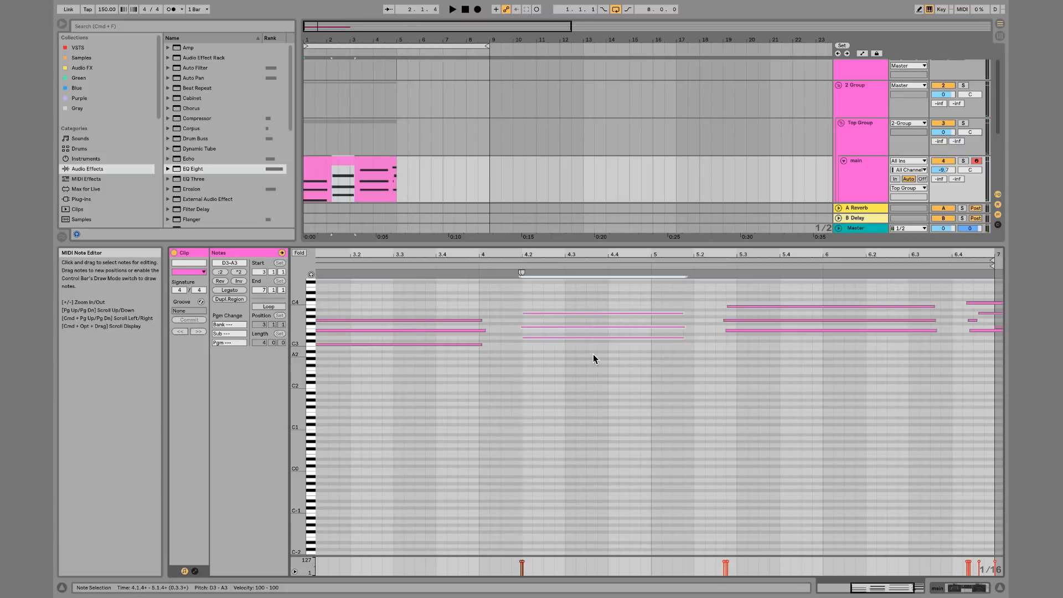
drag(462, 301, 449, 357)
key(super+a)
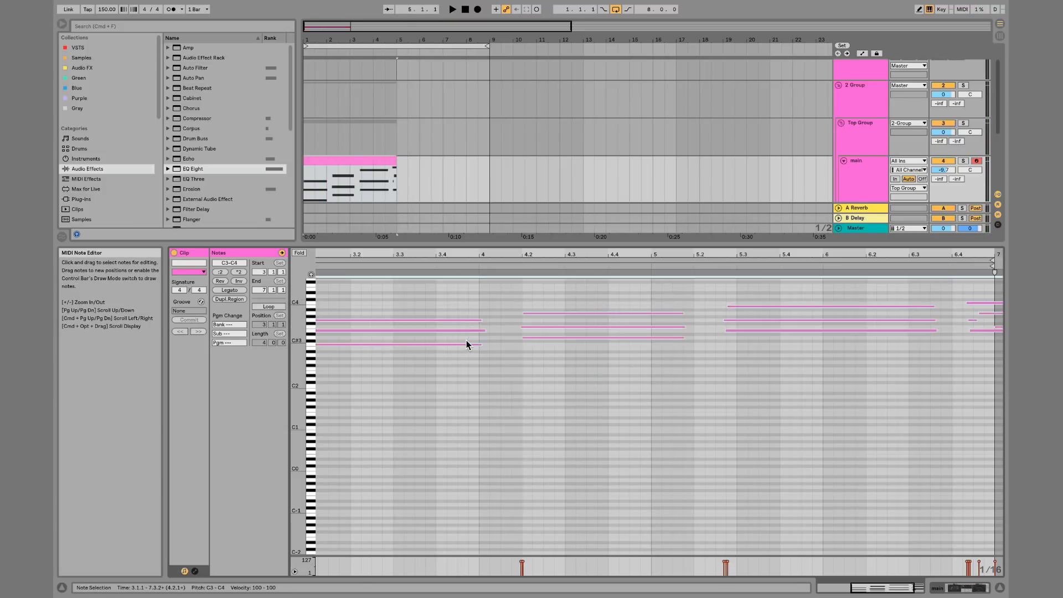
key(shift+Left)
key(shift+Left)
key(shift+Left)
key(shift+Left)
key(shift+Left)
key(shift+Left)
key(shift+Left)
key(shift+Left)
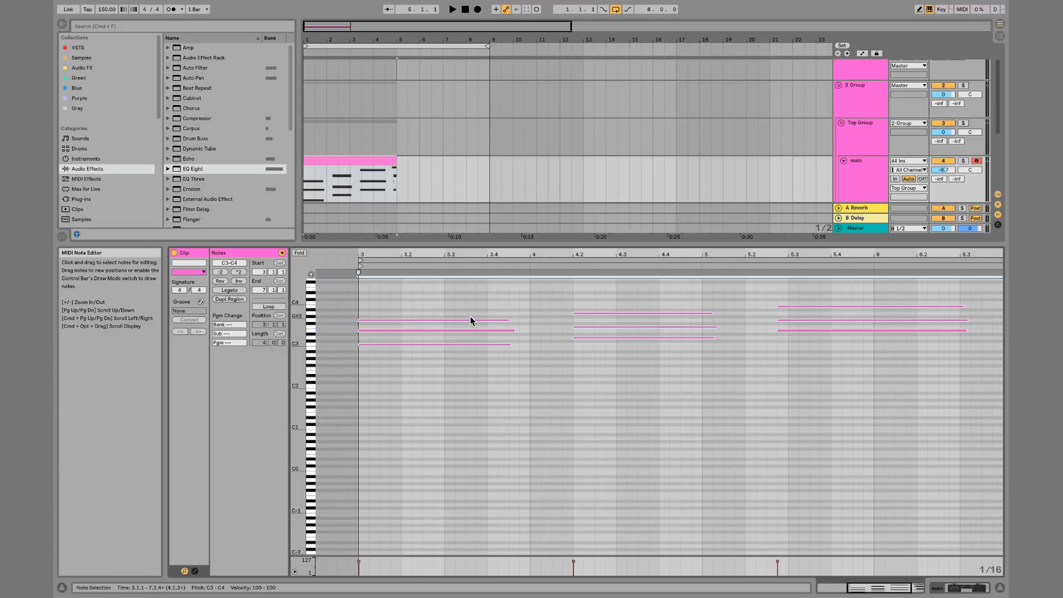
key(shift+Left)
key(shift+Left)
key(shift+Left)
key(shift+Left)
key(shift+Left)
key(shift+Left)
key(shift+Left)
key(shift+Left)
key(shift+Left)
key(shift+Left)
key(shift+Right)
key(shift+Right)
key(shift+Right)
key(shift+Right)
key(shift+Right)
key(shift+Right)
key(shift+Right)
key(shift+Right)
key(shift+Right)
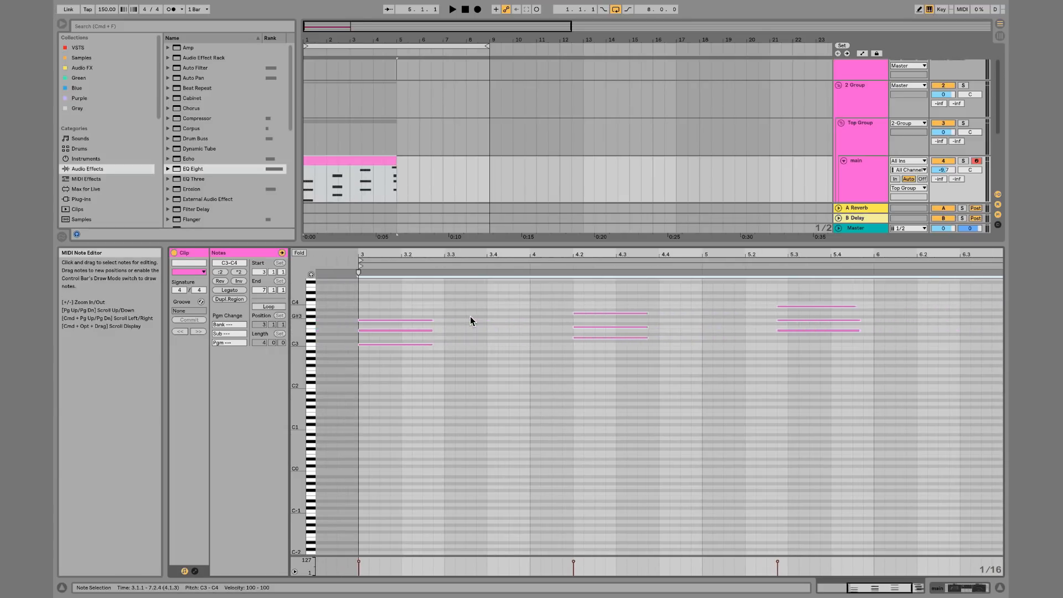
key(shift+Left)
key(shift+Left)
key(shift+Left)
key(shift+Left)
key(shift+Left)
key(shift+Left)
key(shift+Left)
key(shift+Left)
key(shift+Left)
key(shift+Left)
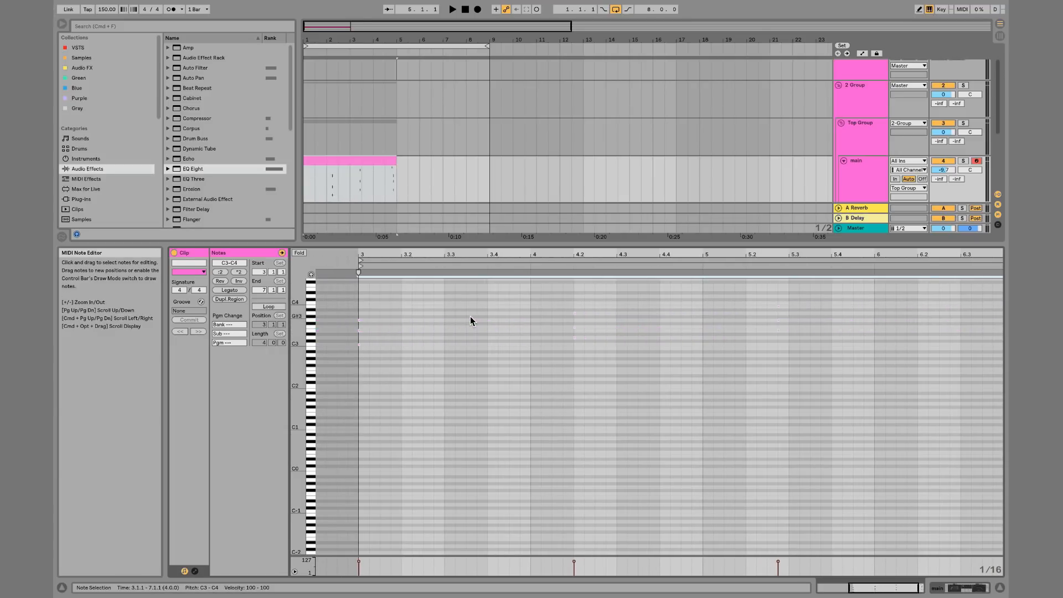
key(shift+Right)
key(shift+Right)
key(shift+Right)
key(shift+Right)
key(shift+Right)
key(shift+Right)
key(shift+Right)
key(shift+Right)
key(shift+Right)
key(shift+Right)
key(shift+Right)
key(shift+Right)
key(shift+Right)
key(shift+Right)
key(shift+Right)
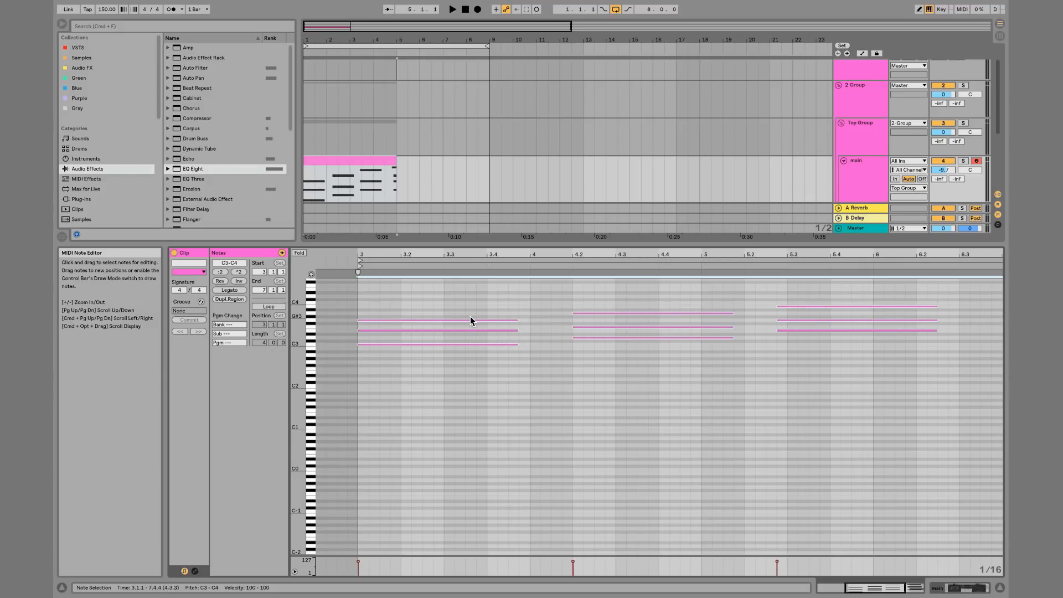
Move the second chord to start at bar 4 and lengthen it
drag(632, 309, 644, 352)
key(Left)
key(Left)
key(Left)
key(Left)
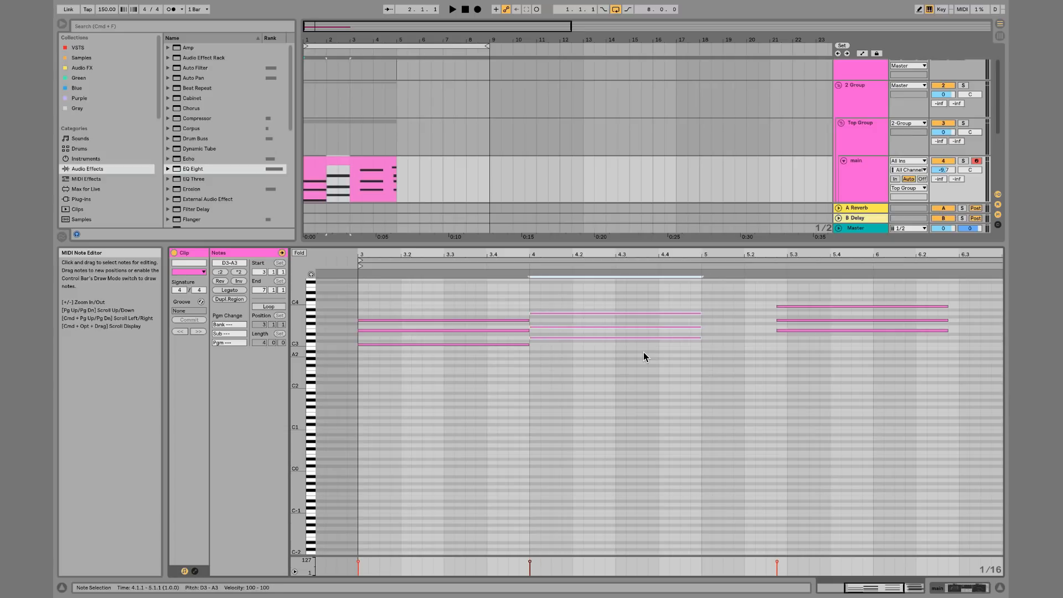
key(shift+Right)
key(shift+Right)
key(shift+Right)
key(shift+Right)
key(shift+Right)
key(shift+Right)
Nudge the third chord to start at 5.3.2
drag(791, 292, 807, 351)
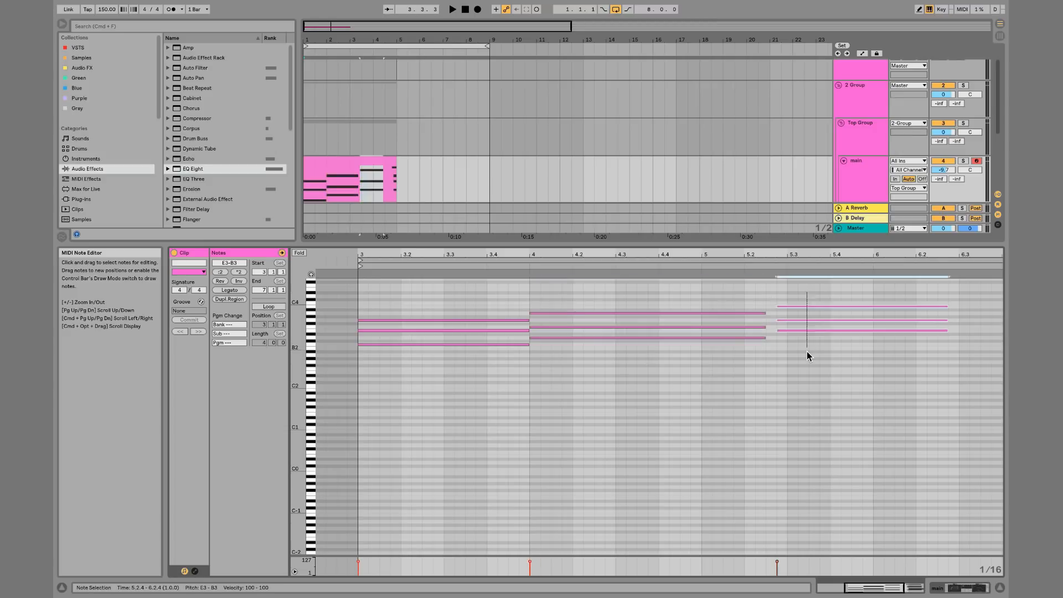
key(Right)
key(Right)
key(Right)
key(Right)
key(Left)
key(Left)
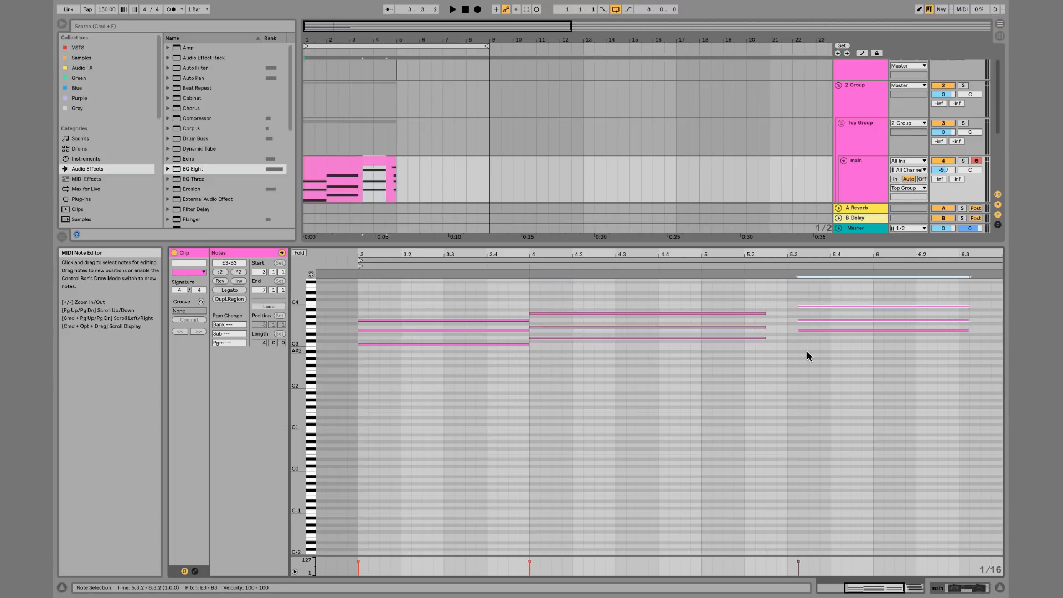
Shorten the second chord to end at bar 5 and move the third chord to start at 5.2.1
drag(755, 300, 853, 280)
key(shift+Left)
key(shift+Left)
key(shift+Left)
key(shift+Left)
key(shift+Left)
key(shift+Left)
key(Left)
key(Left)
key(Left)
key(Left)
key(Left)
key(Left)
key(Left)
key(Left)
key(Left)
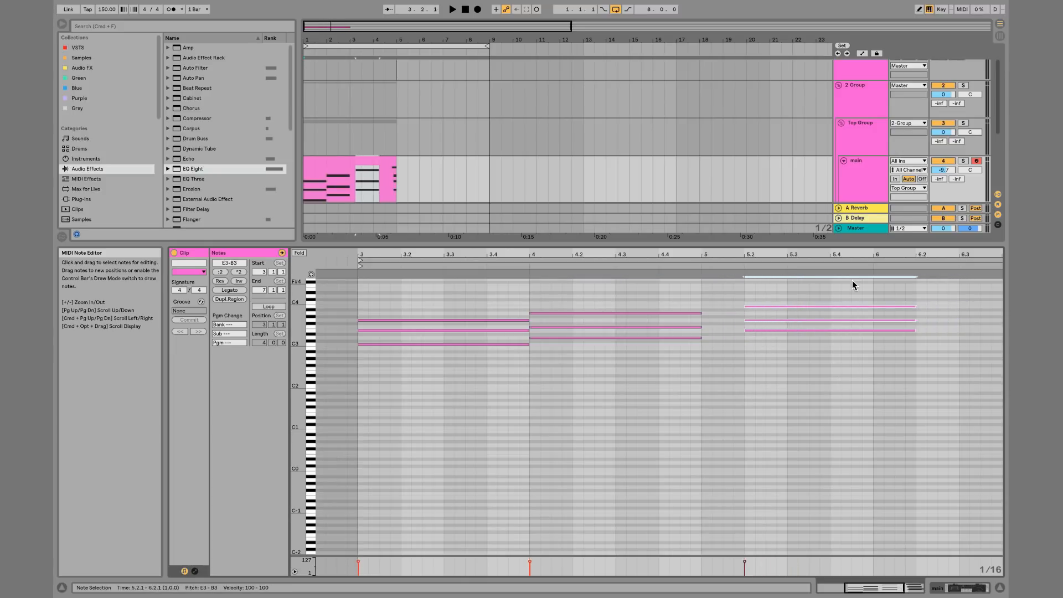
Quantize the third chord to start at bar 5 and play back the clip
key(super+u)
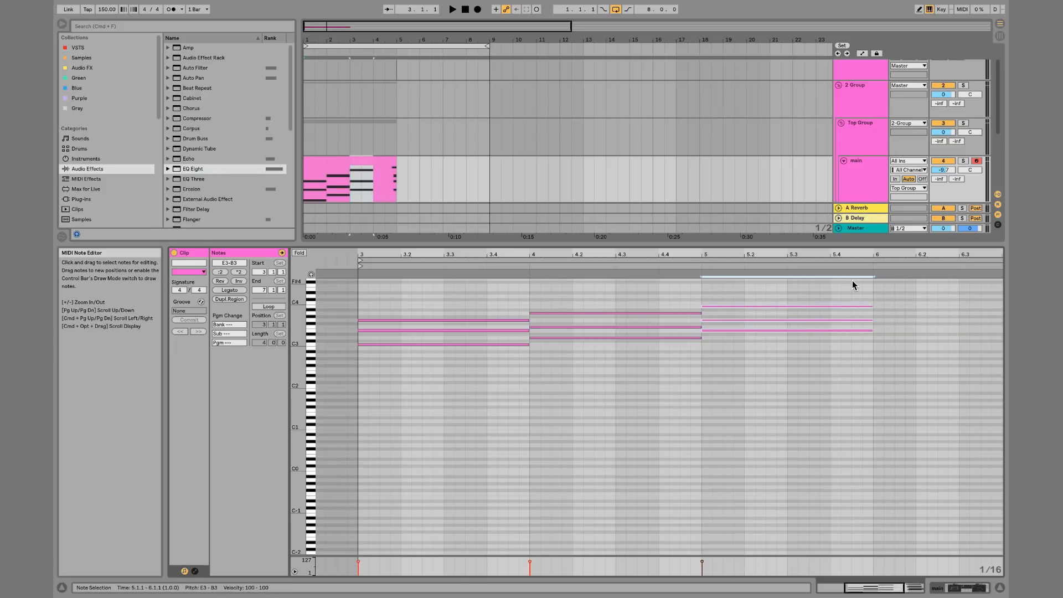
key(space)
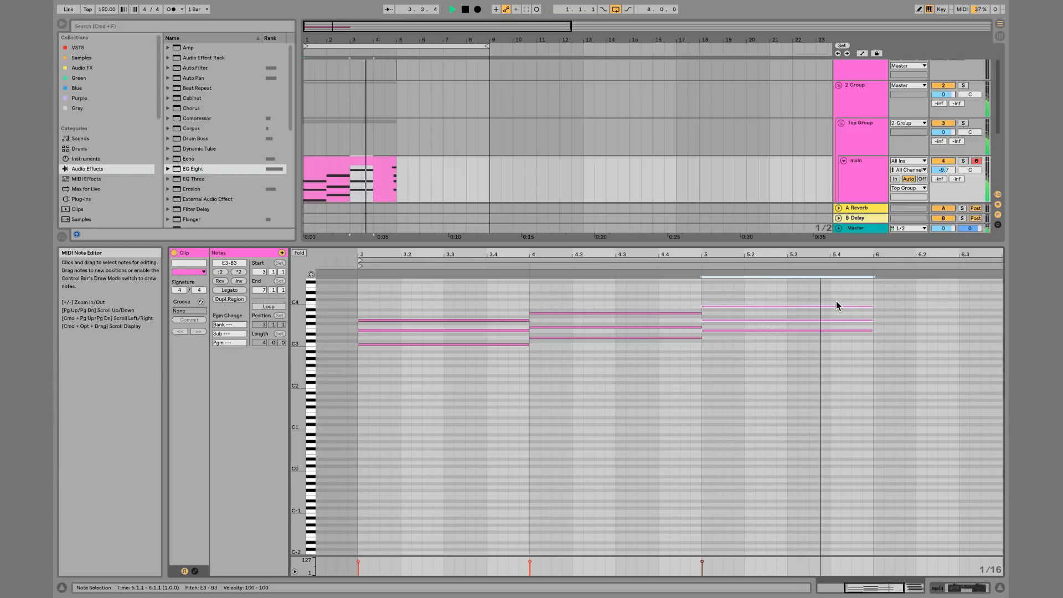
scroll(912, 300, right, 4)
key(space)
Copy the third chord to start around 6.4.2 and transpose the copy down an octave
drag(854, 369, 826, 318)
key(super+z)
drag(875, 291, 966, 343)
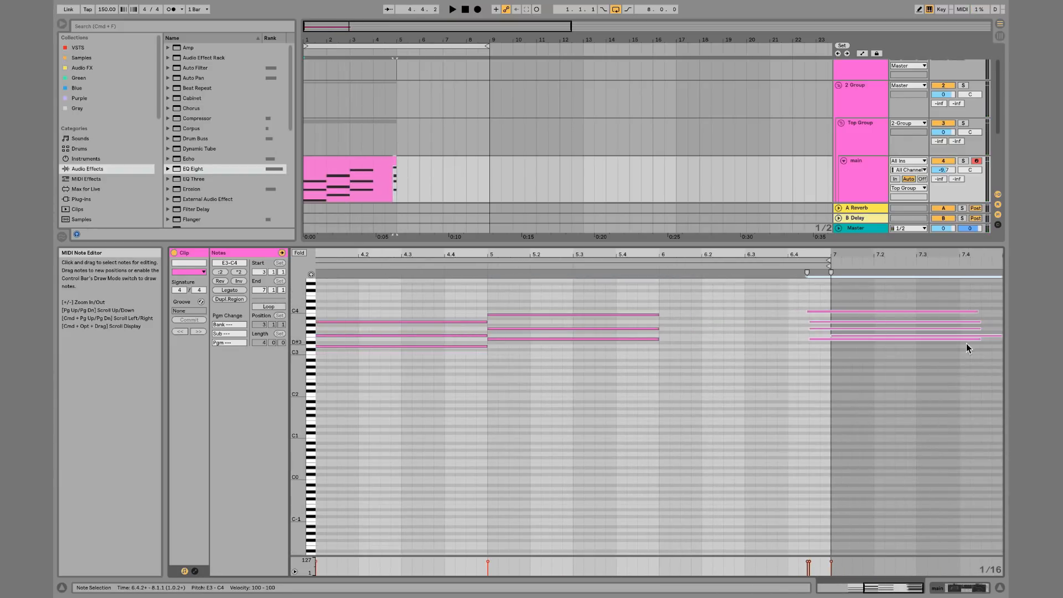
key(shift+Down)
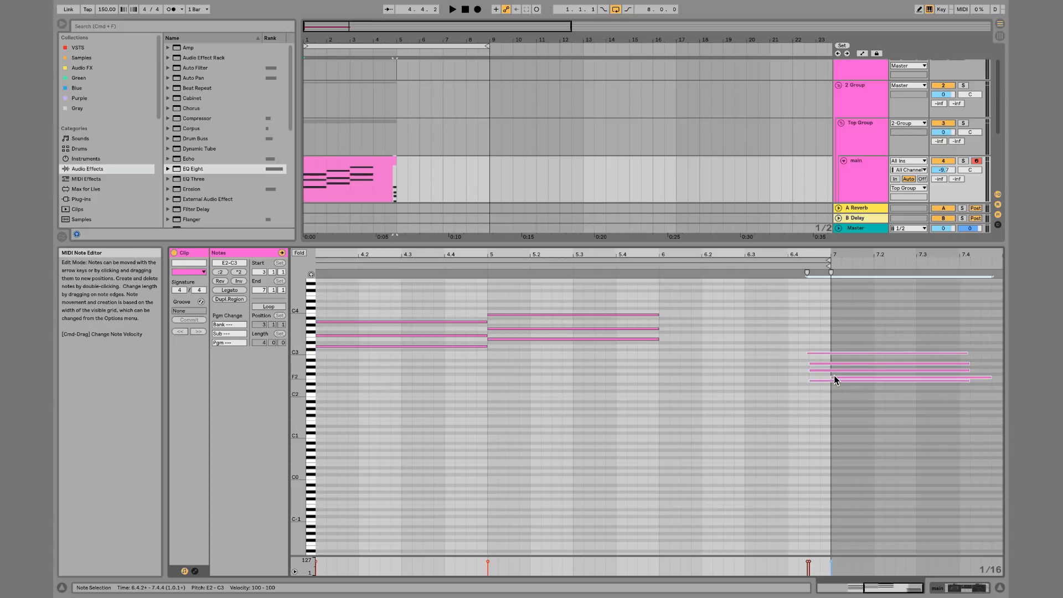
Delete the lowest E2 note from the copied chord
key(Delete)
key(super+z)
drag(834, 377, 839, 378)
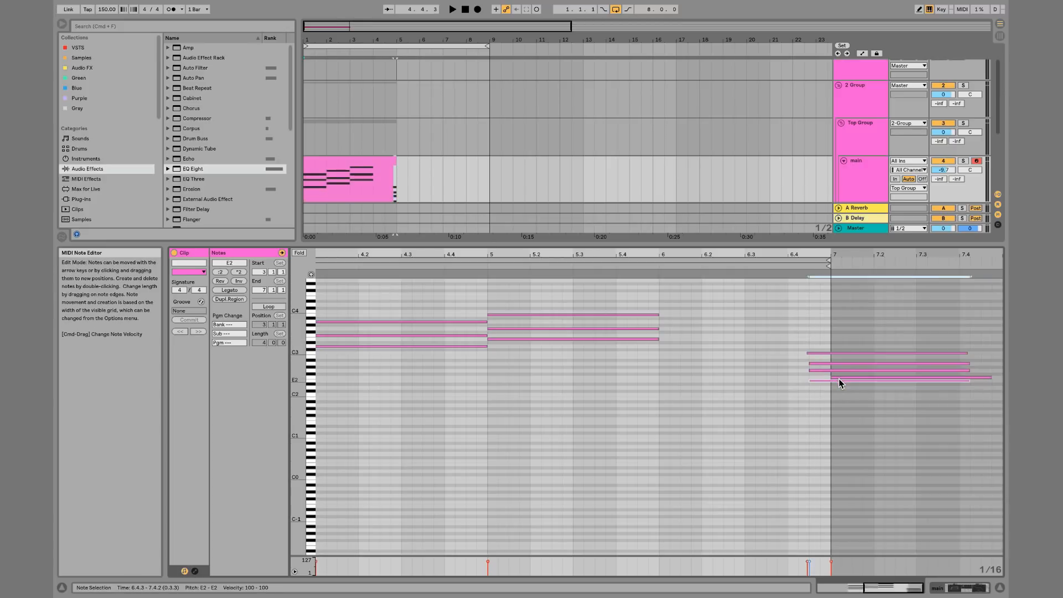
click(840, 377)
key(Delete)
click(838, 339)
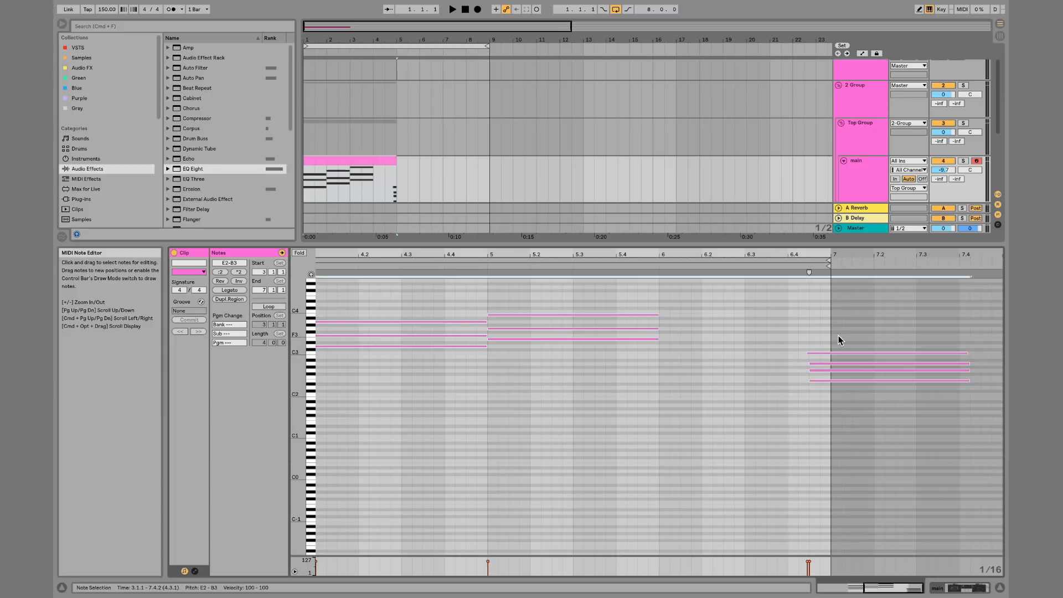
Move the copied chord to span bar 6 to bar 7 and transpose it up an octave
drag(838, 335, 837, 408)
key(Left)
key(Left)
key(Left)
key(Left)
key(Left)
key(Left)
key(Left)
key(Left)
key(Left)
key(Left)
key(Left)
key(Left)
key(Left)
key(Left)
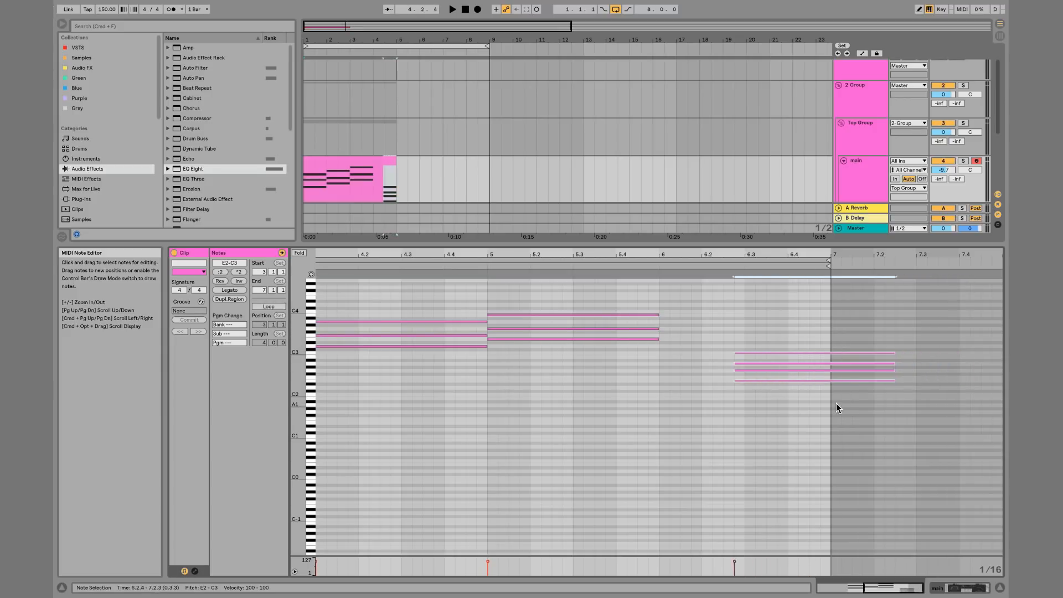
key(shift+Up)
key(shift+Right)
Play back the clip to hear the new chord progression
key(space)
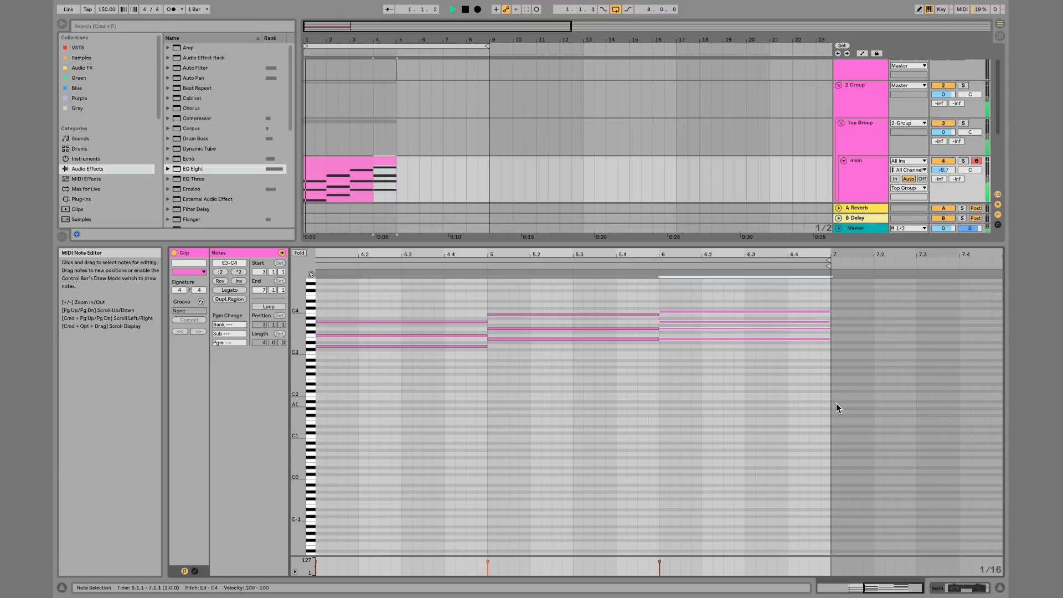
click(501, 179)
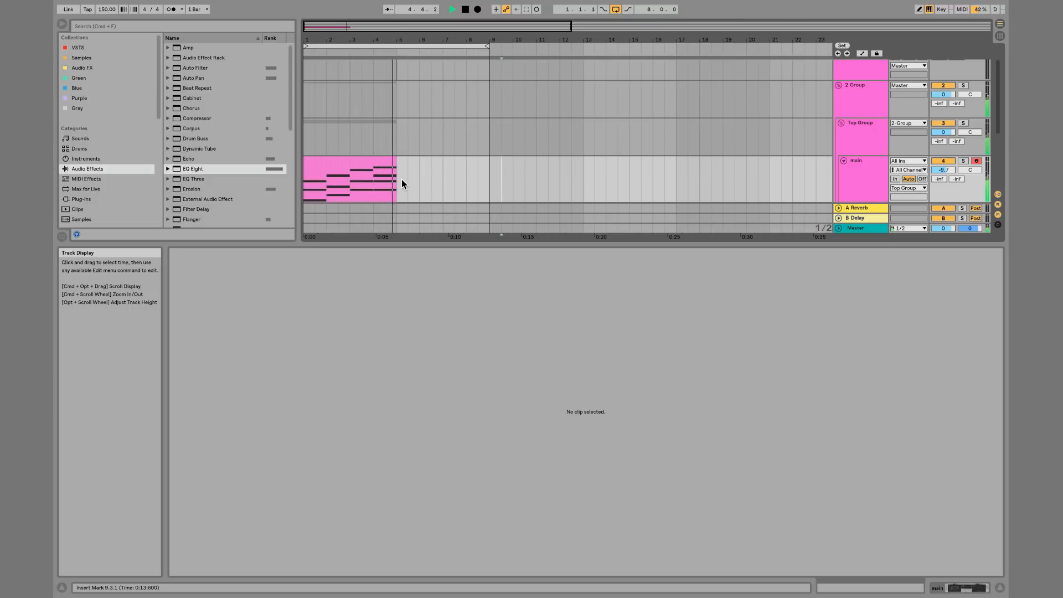
key(space)
scroll(401, 179, down, 2)
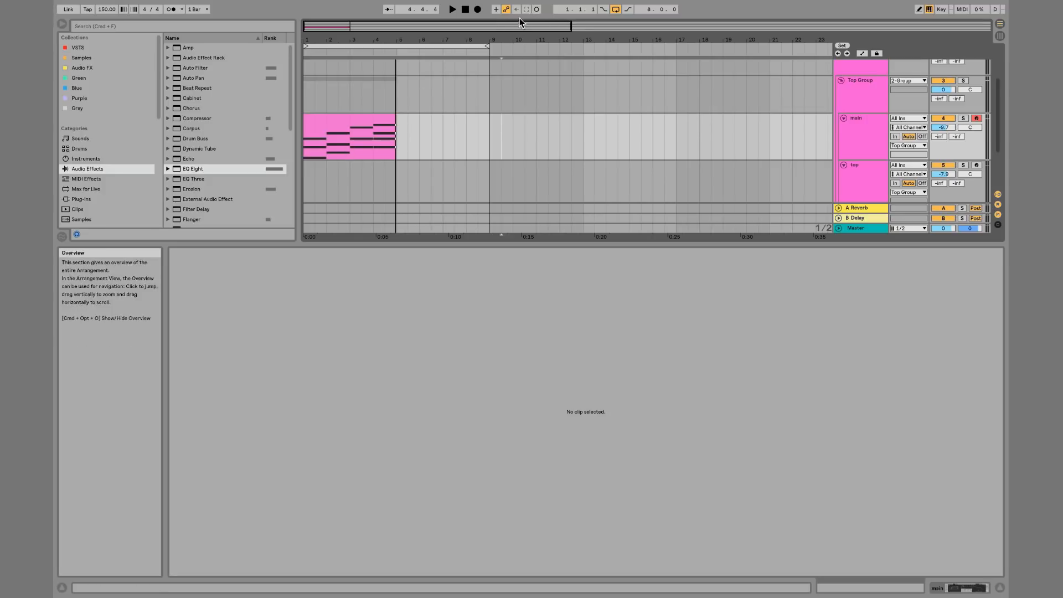
Nudge the MIDI clip three bars to the right and back to bar 1
click(373, 114)
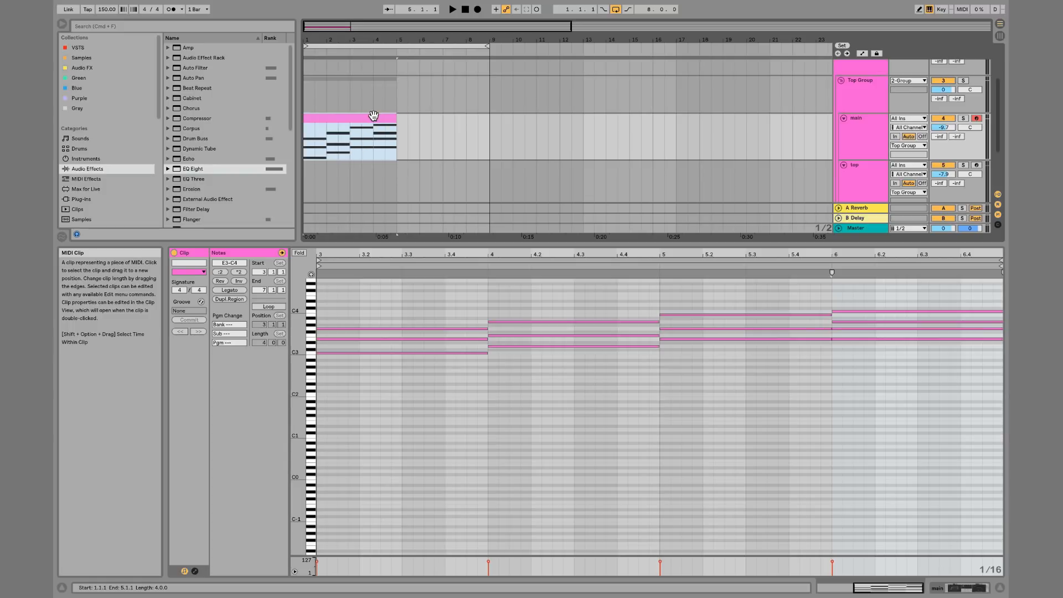
click(445, 126)
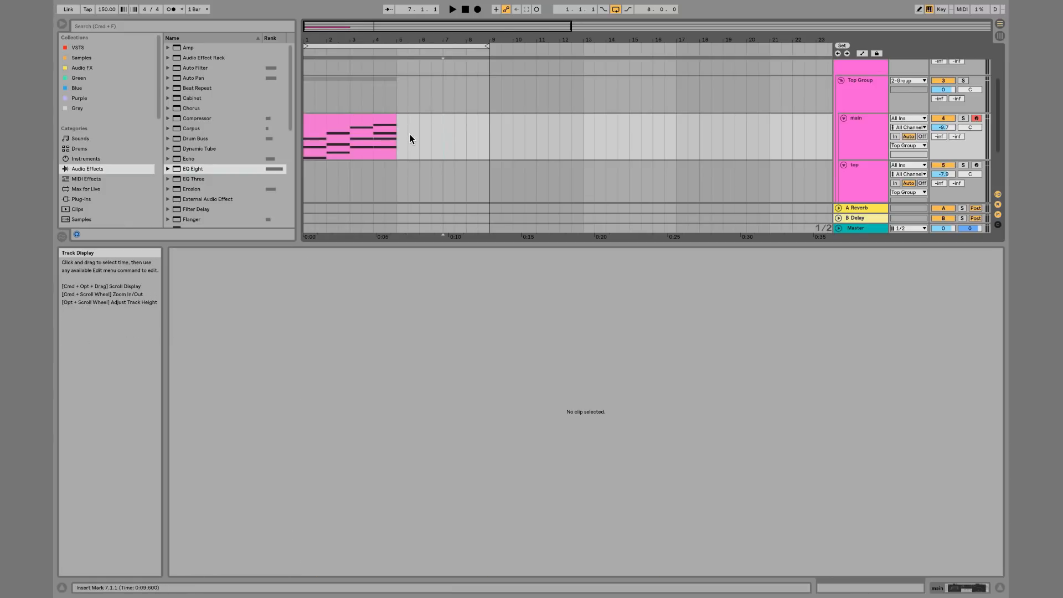
click(372, 120)
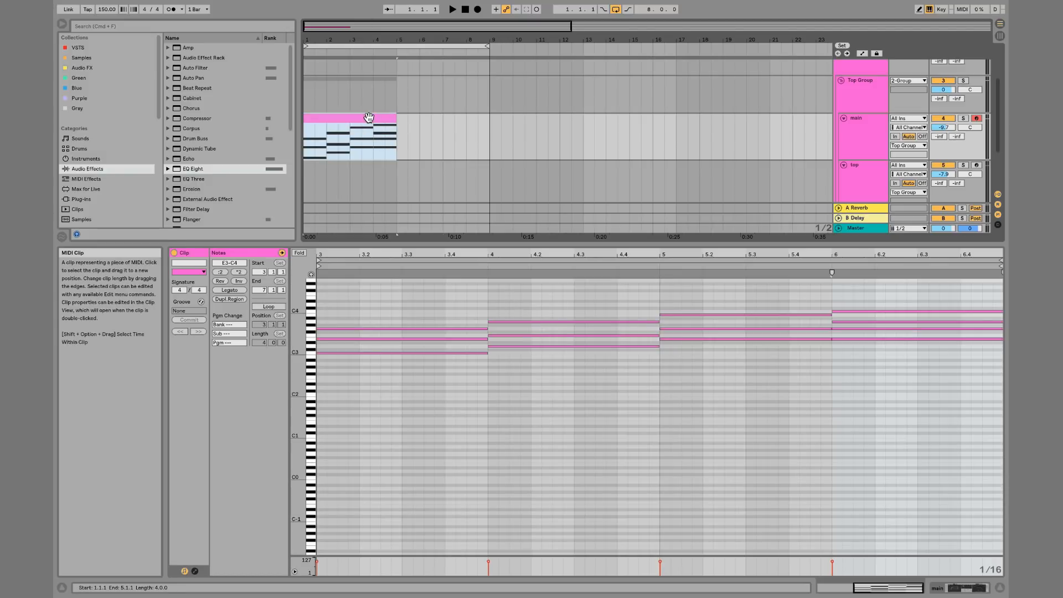
click(409, 134)
click(408, 135)
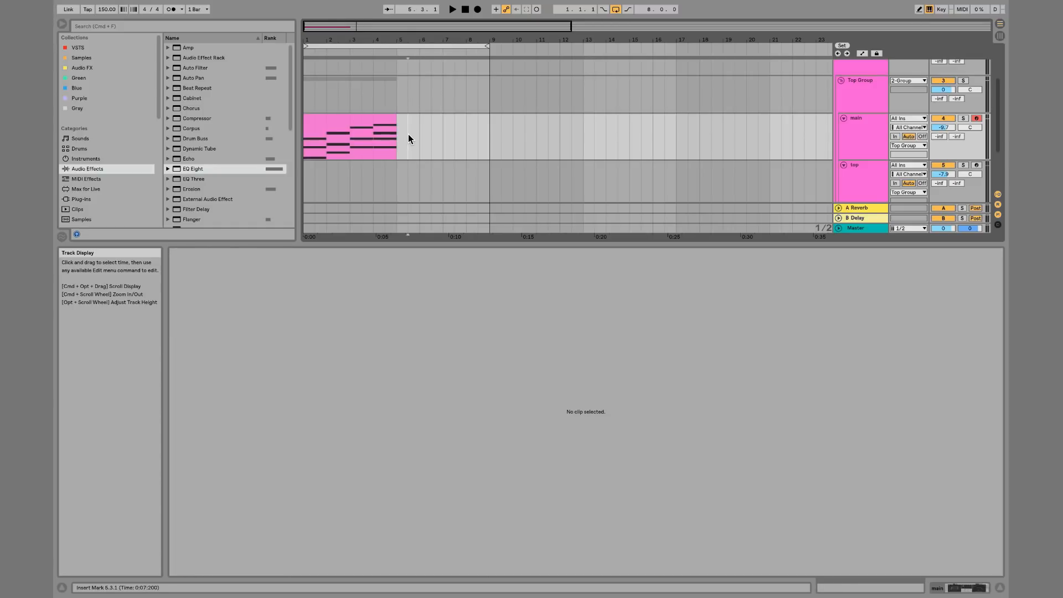
key(Right)
click(388, 122)
key(Right)
key(Right)
key(Right)
key(Right)
key(Right)
key(Right)
key(Right)
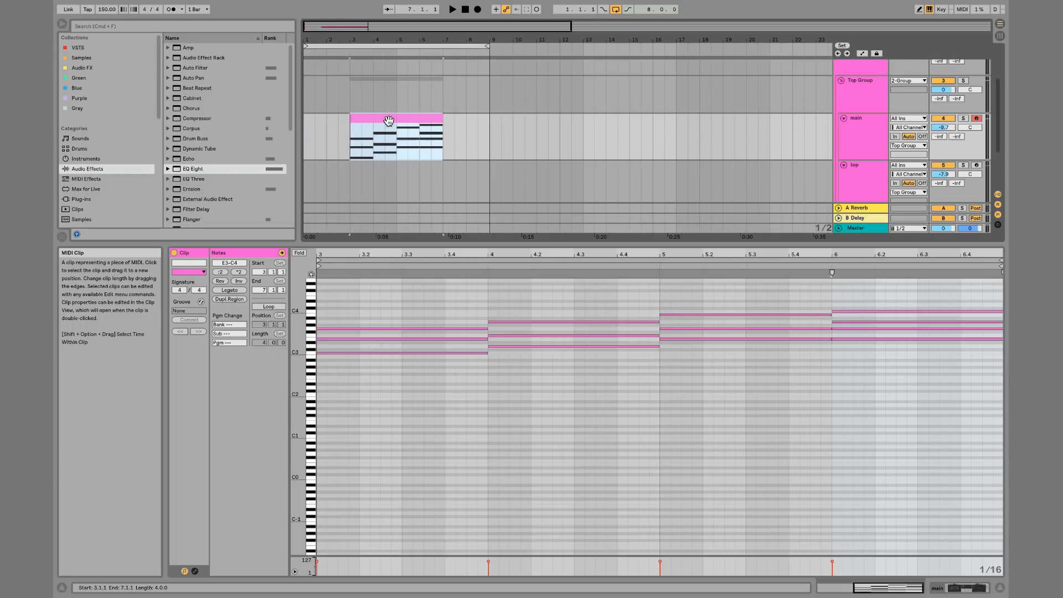
key(Left)
key(Left)
key(Left)
key(Left)
key(Left)
key(Left)
key(Left)
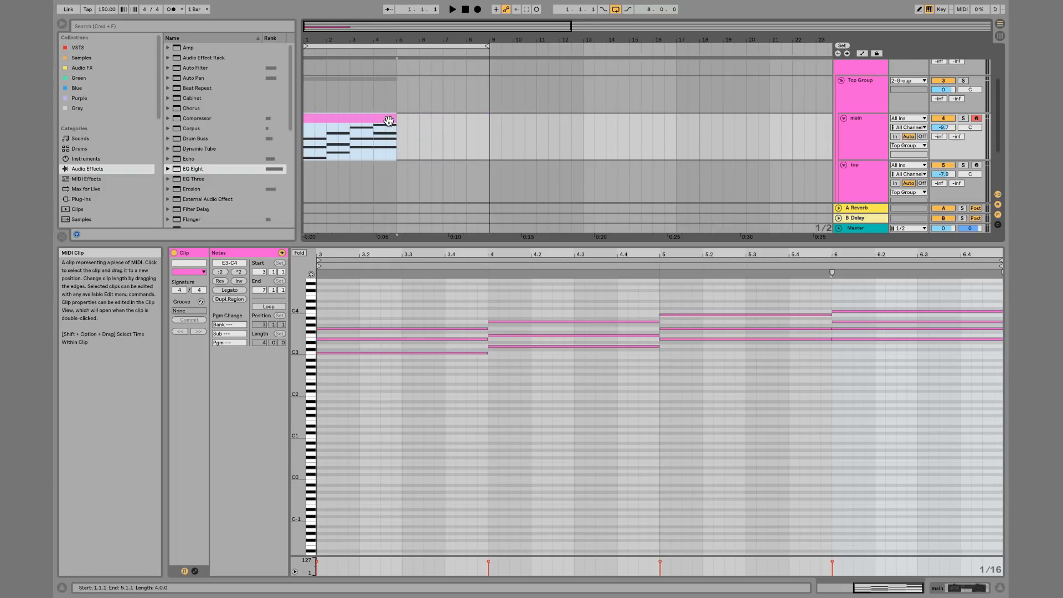
Zoom in and step the insert marker and clip along the timeline by bars
key(plus)
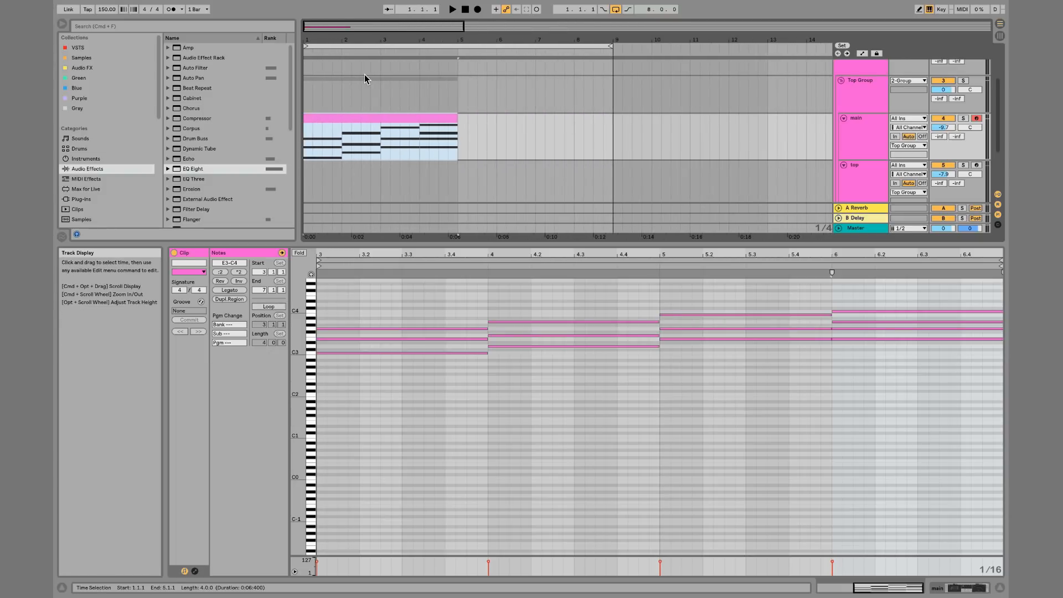
key(Right)
key(Left)
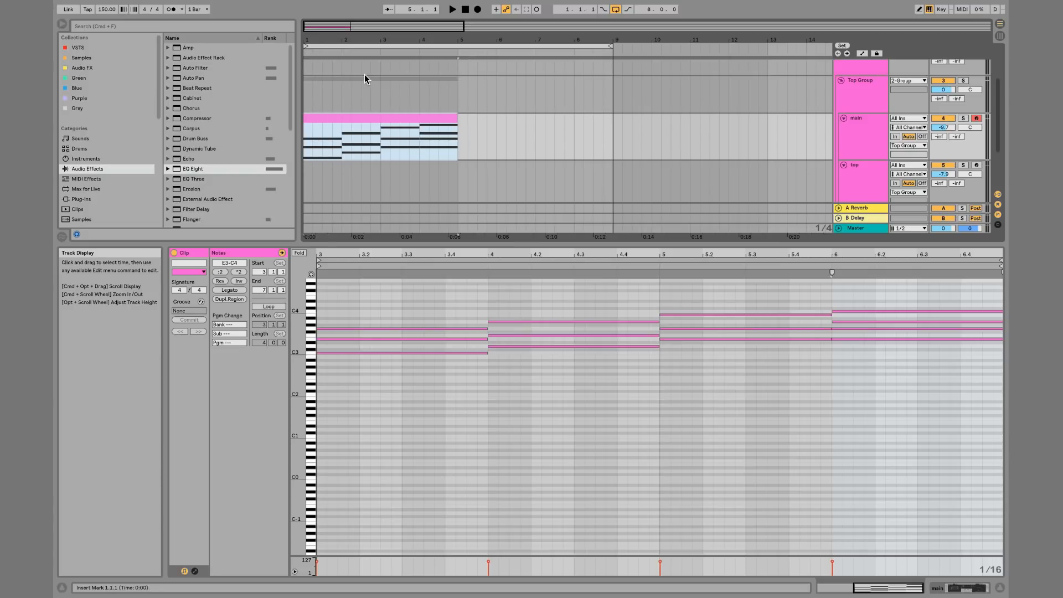
key(Right)
key(Right)
key(Right)
key(Left)
key(Left)
key(Left)
key(Right)
key(shift+Right)
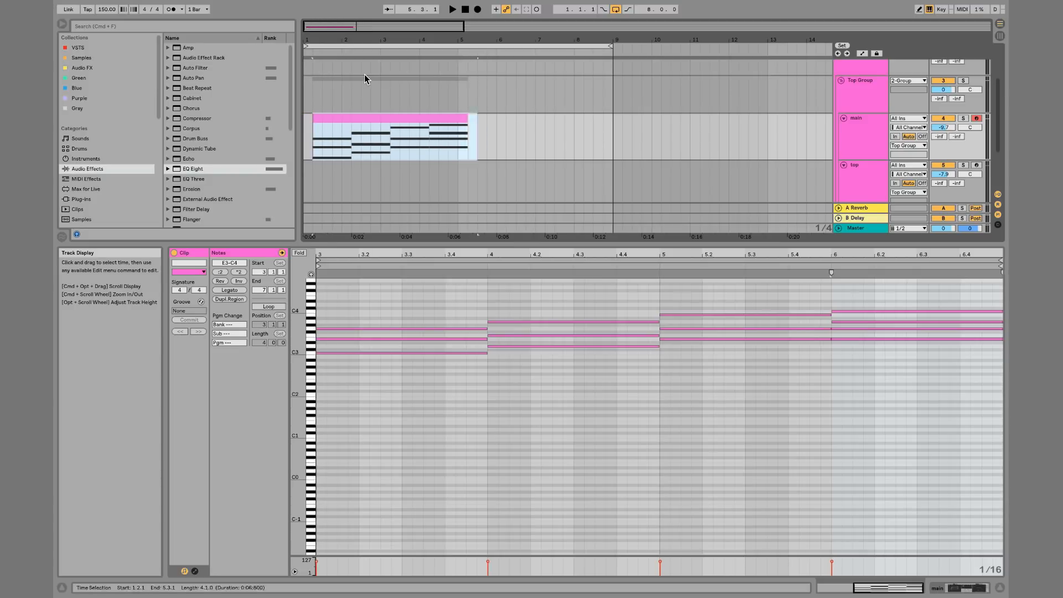
key(shift+Left)
key(shift+Right)
key(shift+Right)
key(shift+Left)
key(shift+Left)
key(Right)
key(Right)
key(super+Right)
key(super+Left)
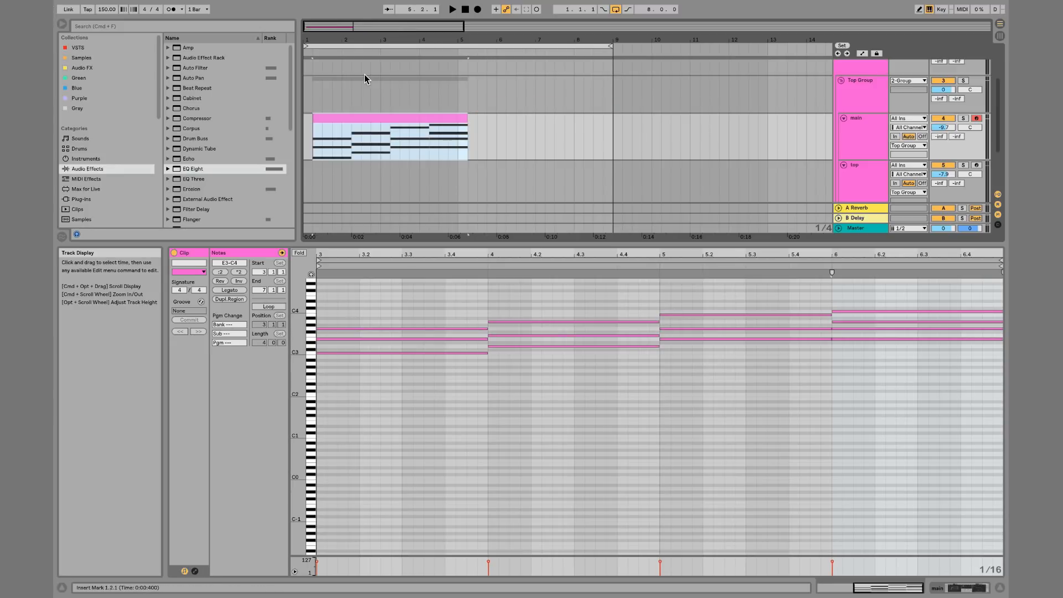
key(Left)
key(Right)
key(super+Right)
key(super+Left)
key(super+Right)
key(super+Left)
key(Left)
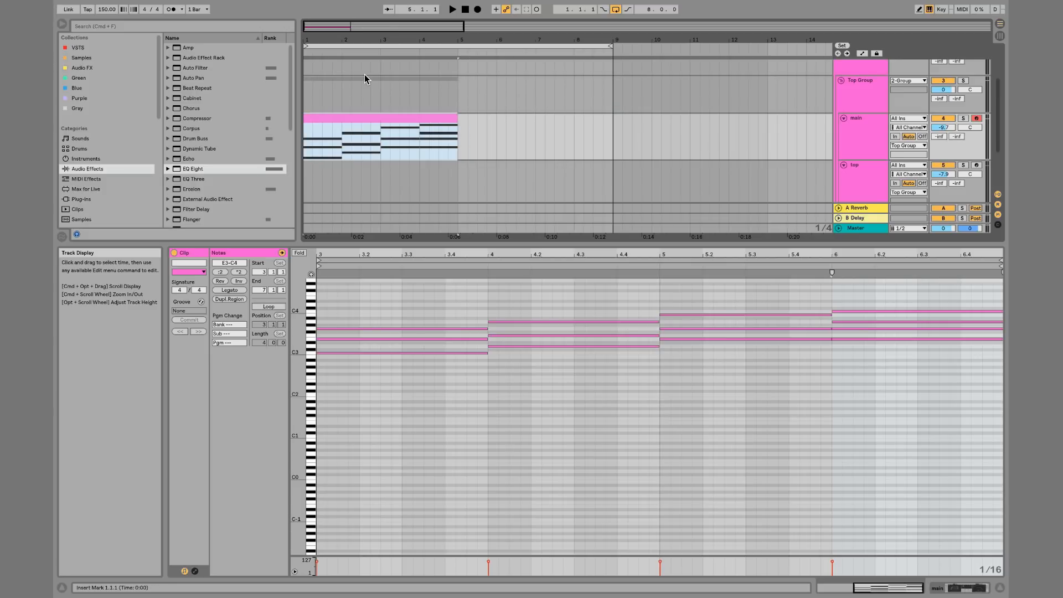
key(Right)
key(super+Right)
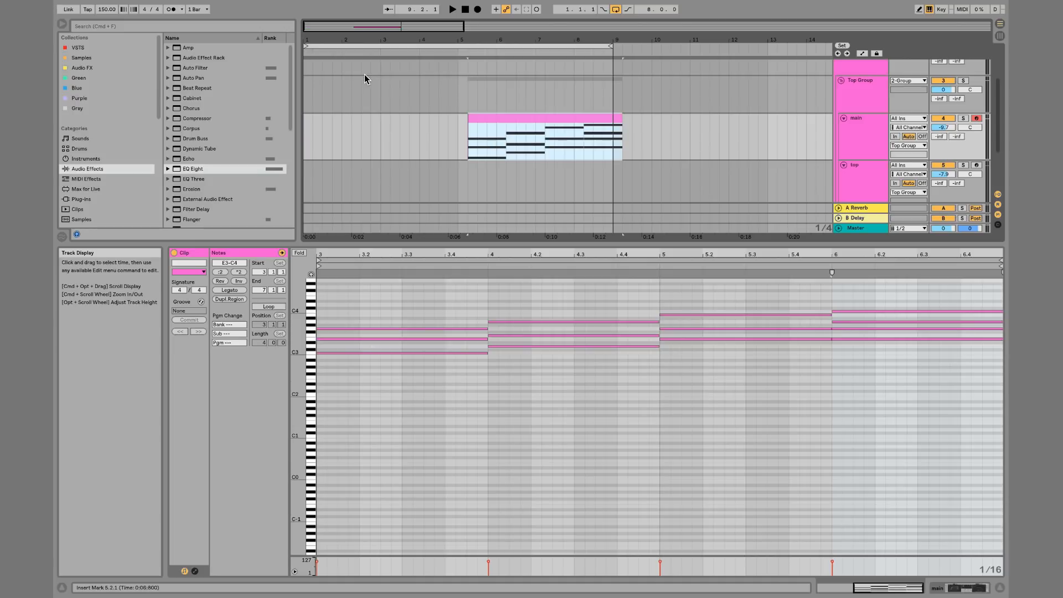
key(super+Left)
key(Left)
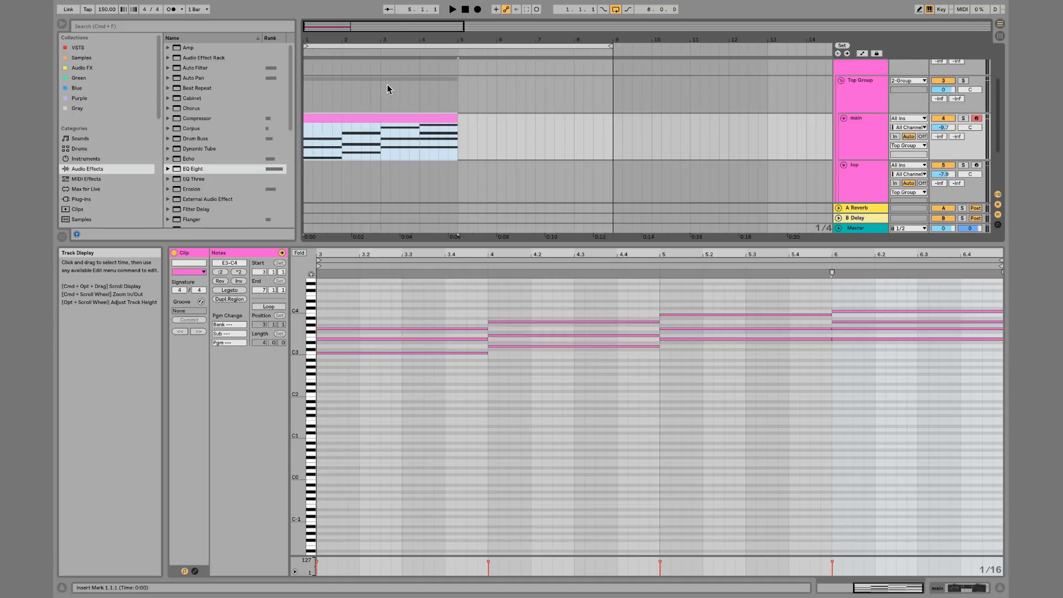
Nudge the MIDI clip to bar 2 and move it back to bar 1
key(Right)
key(Right)
key(Right)
key(Right)
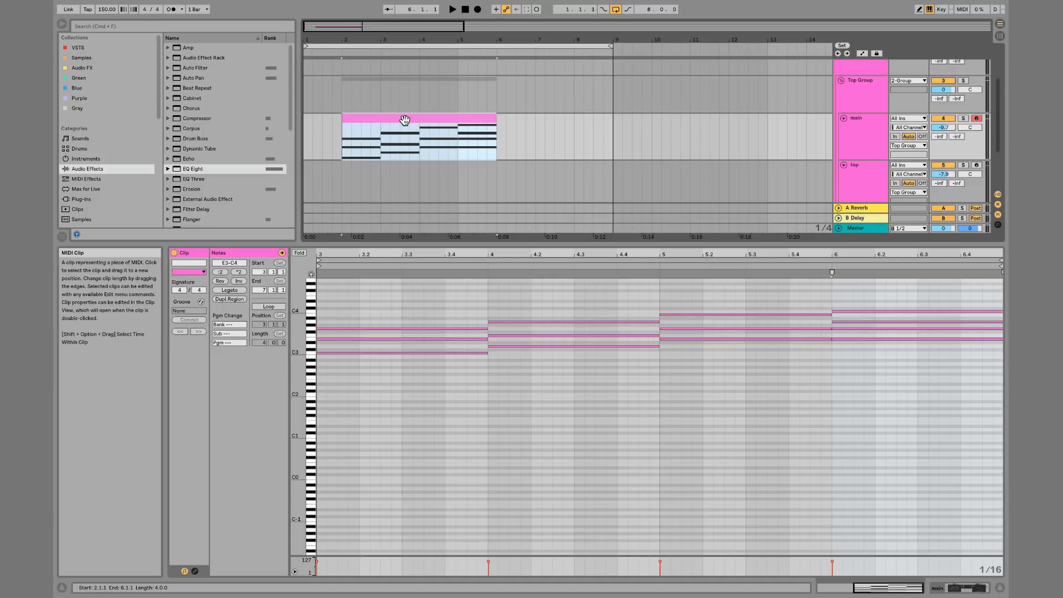
drag(404, 120, 349, 146)
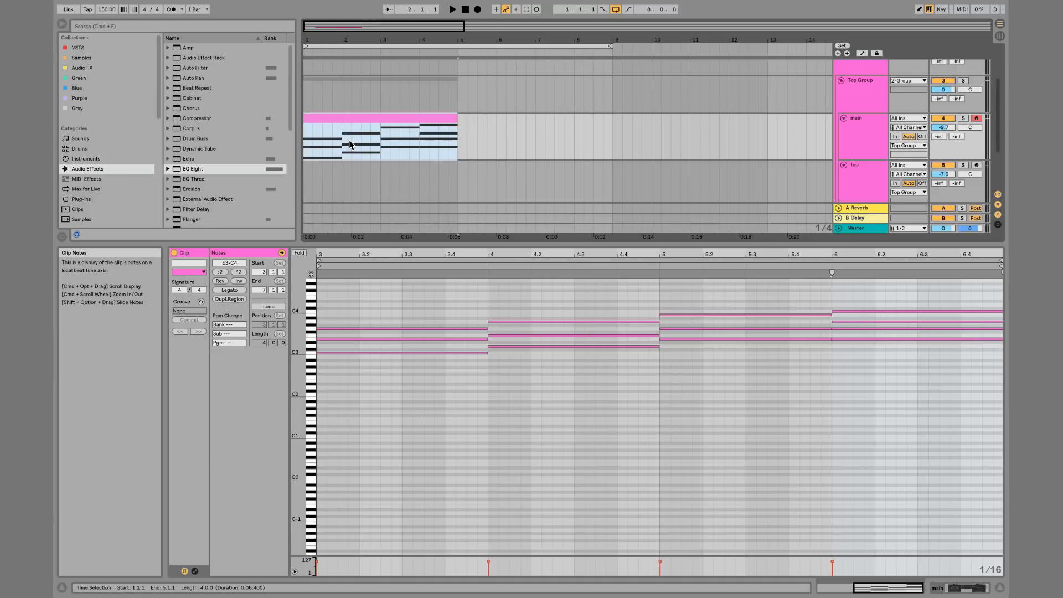
Move the MIDI clip to bar 5 and delete it
key(Right)
key(Right)
key(Right)
key(Right)
key(Right)
key(Right)
key(Right)
key(Right)
key(Right)
key(Right)
key(Right)
key(Right)
key(Right)
key(Right)
key(Right)
key(Right)
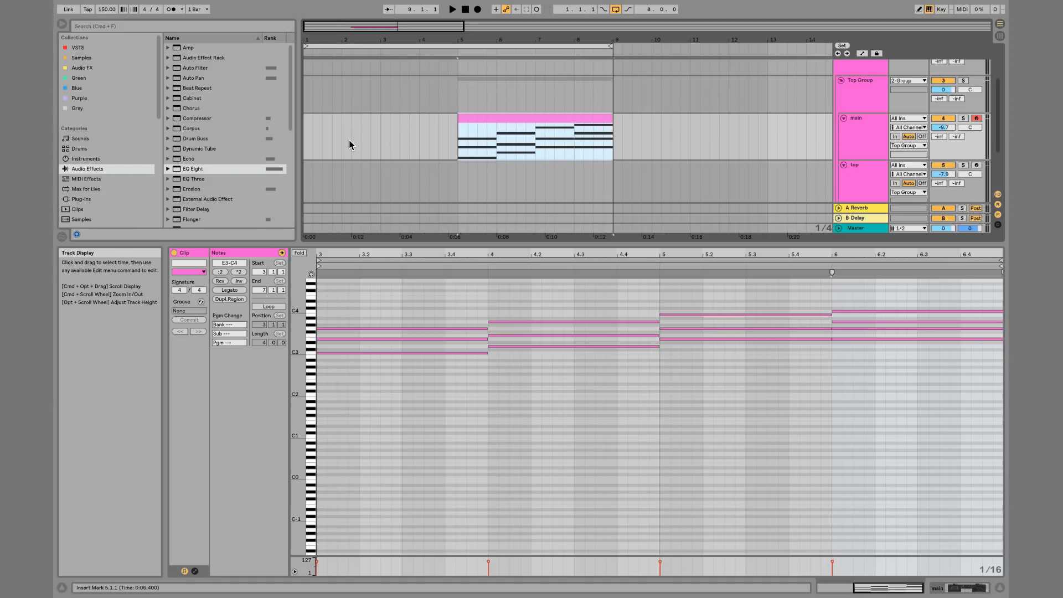
key(Delete)
Search the browser for LOOP and open the Arp Loops folder in the Cymatics samples
scroll(128, 160, down, 5)
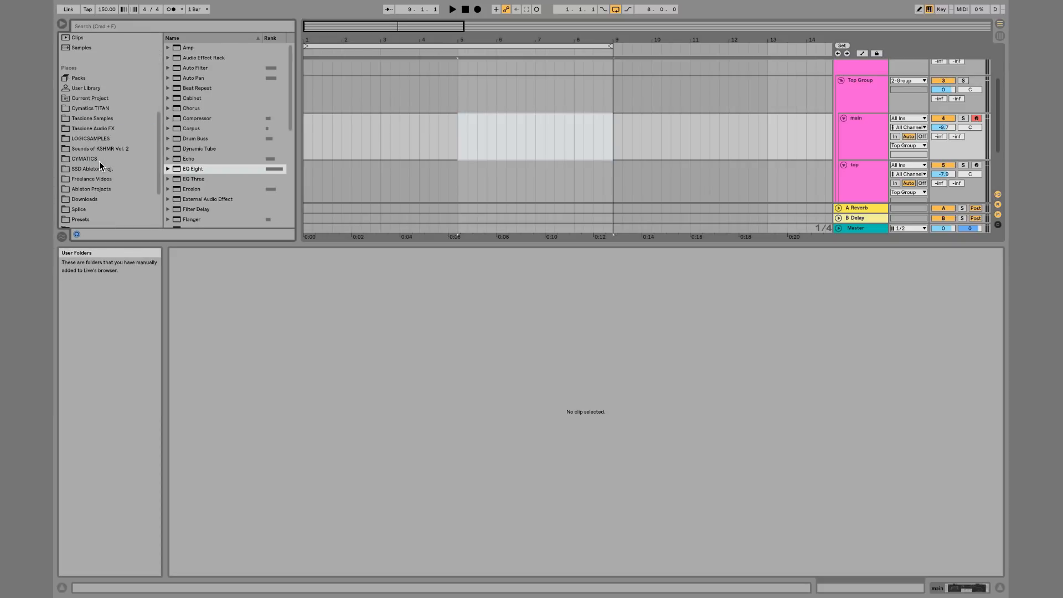
click(101, 159)
click(168, 139)
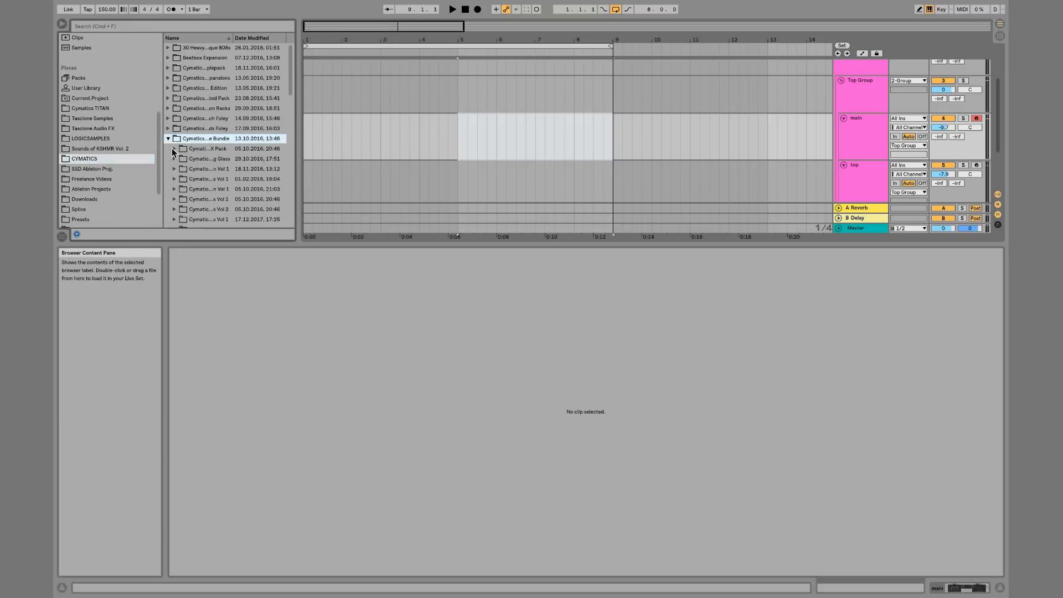
click(175, 25)
text(LO)
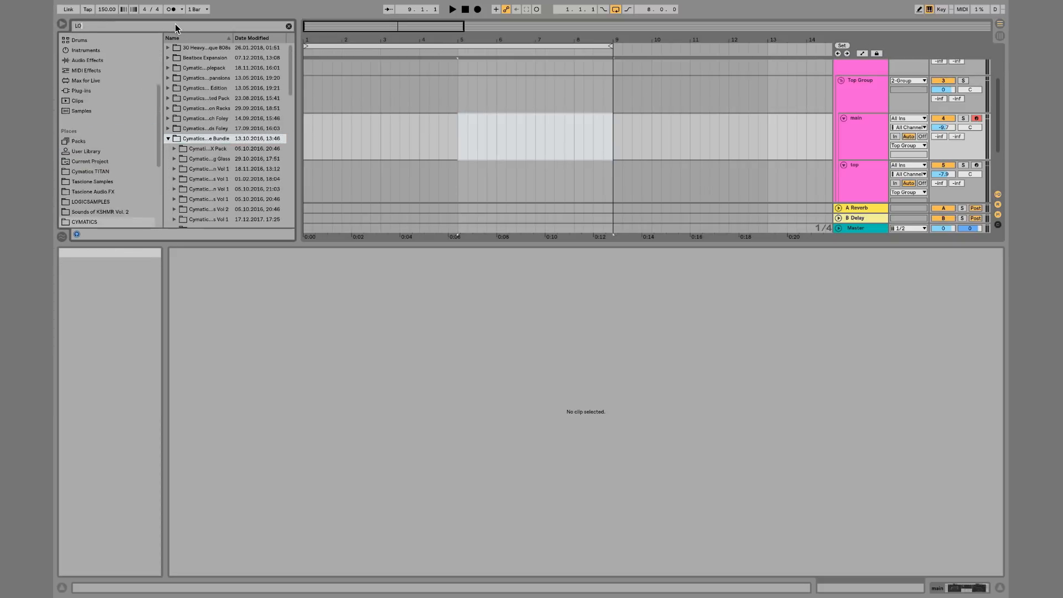
text(OP)
click(181, 98)
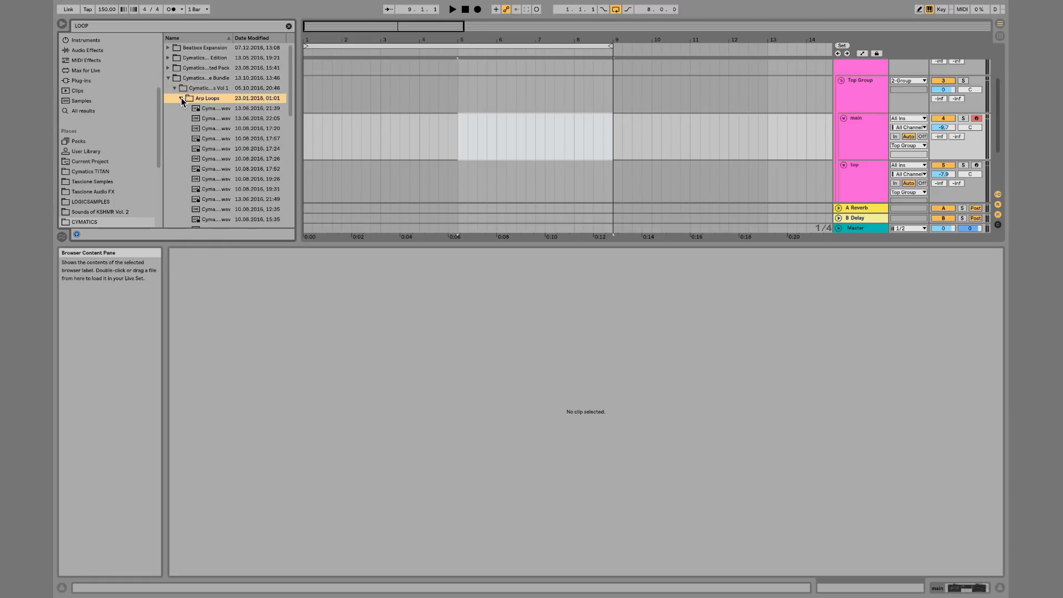
Add the Cymatics Arp Loop 1 - 110 Fmaj sample on a new audio track, move it to 4.3.1 and play it
drag(191, 108, 308, 80)
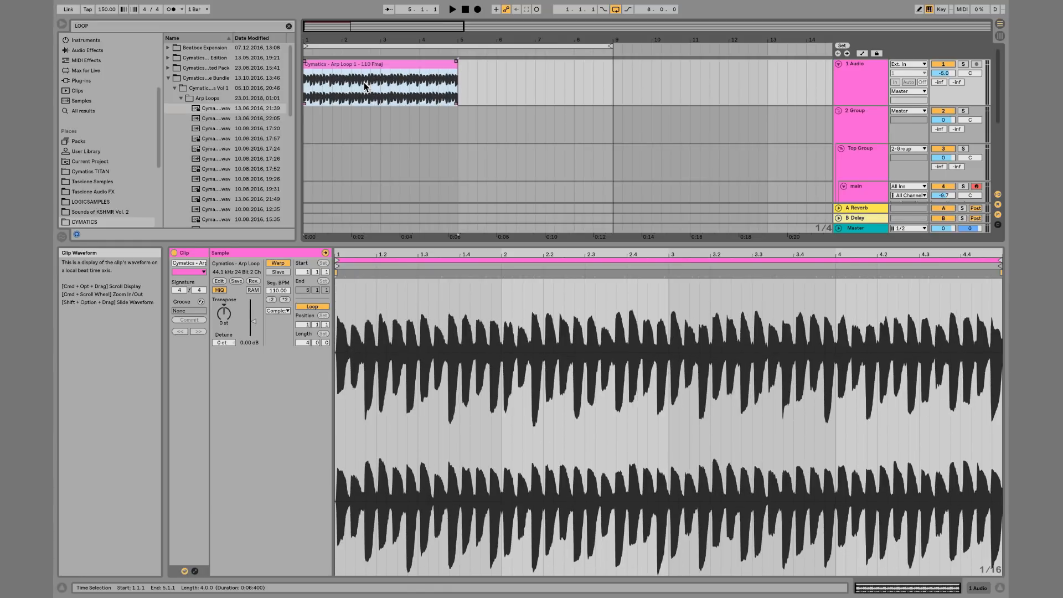
click(501, 80)
drag(410, 64, 546, 83)
key(space)
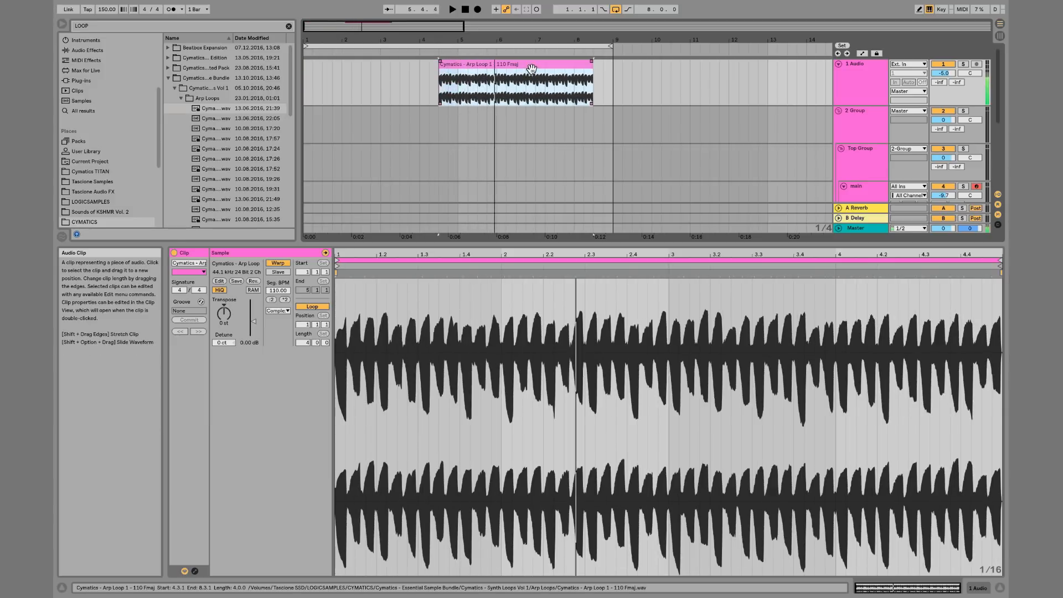
Delete the arp loop clip from the audio track
key(Delete)
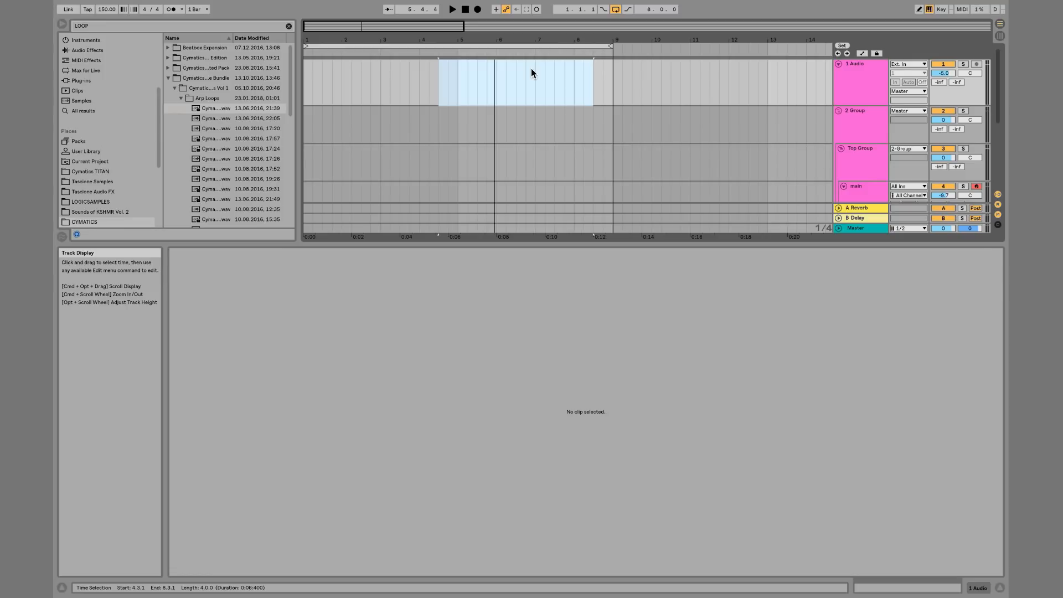
click(572, 109)
scroll(572, 109, down, 2)
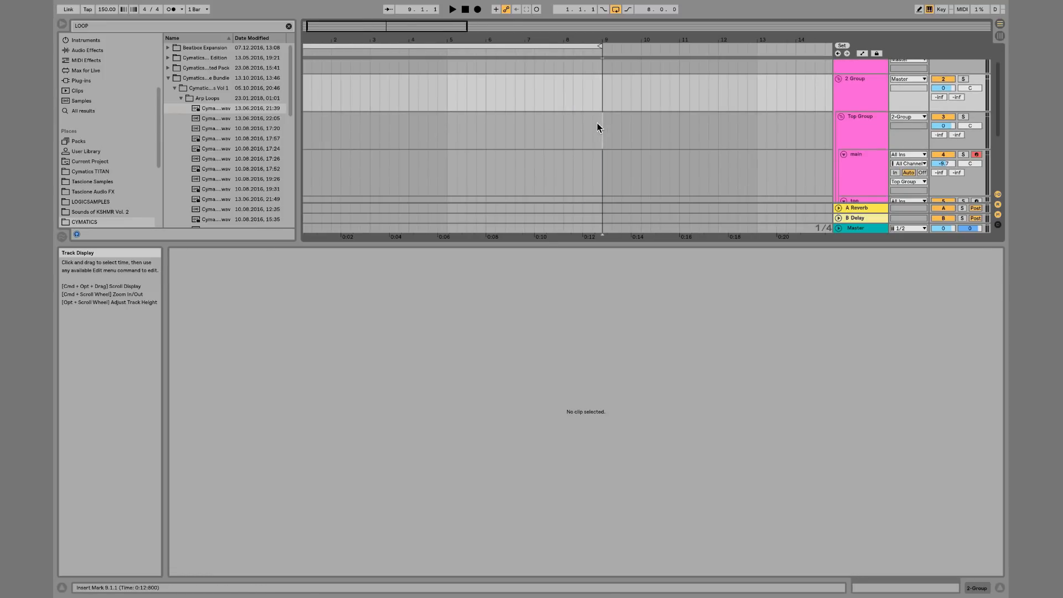
Create an empty MIDI clip on the main track near bar 9
drag(597, 123, 600, 151)
scroll(452, 137, down, 1)
double_click(583, 152)
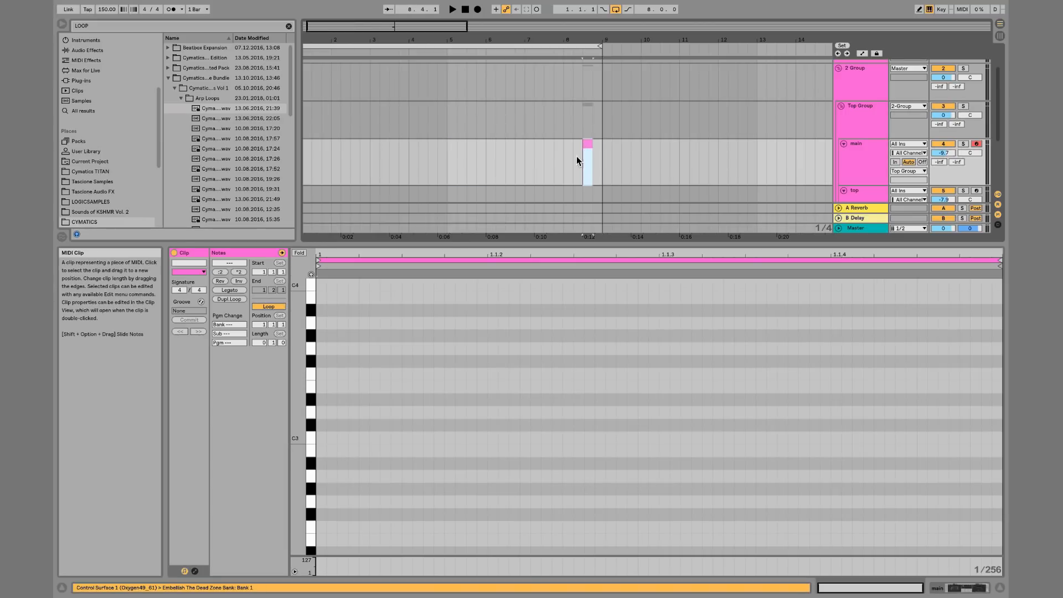
Create several empty MIDI clips on the main track between bars 6 and 8, and undo the last two
double_click(575, 155)
double_click(561, 155)
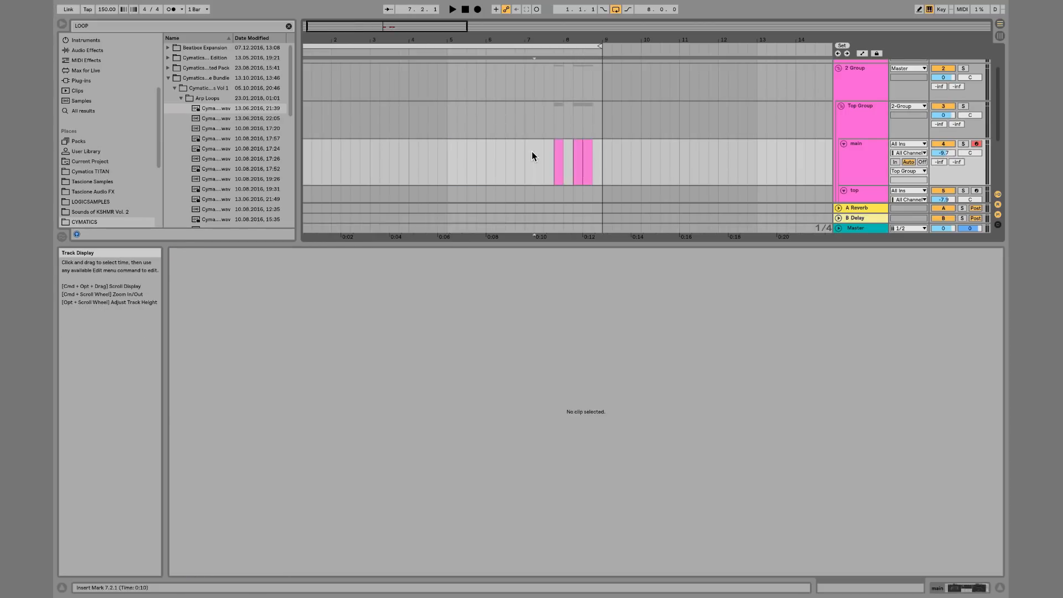
double_click(531, 152)
double_click(490, 150)
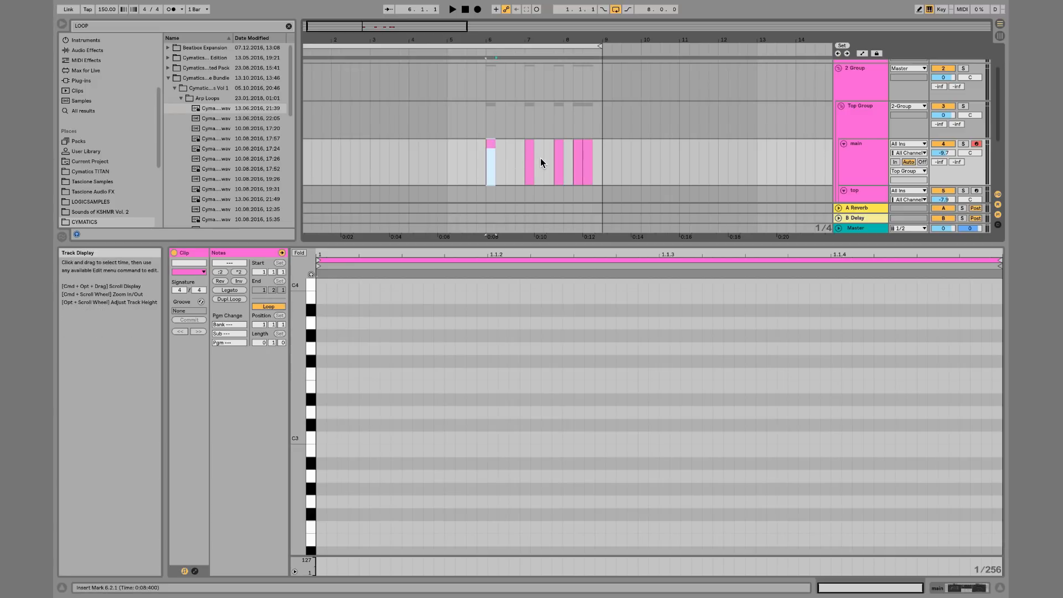
key(super+z)
key(super+z)
Select bars 5 to 9 on the main track and create several more empty MIDI clips within it
drag(600, 155, 441, 154)
double_click(443, 154)
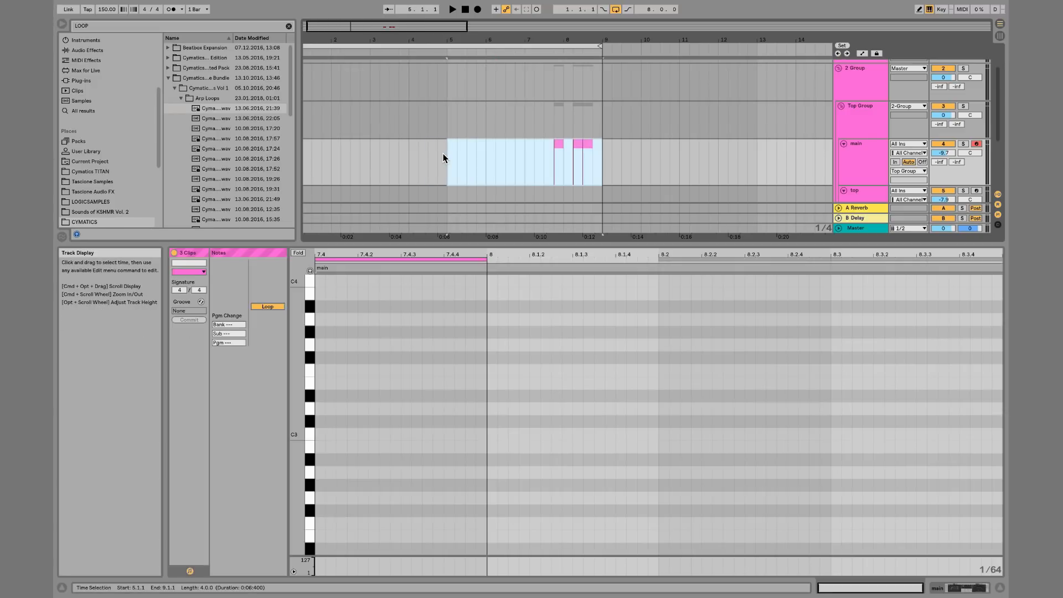
double_click(468, 156)
double_click(501, 156)
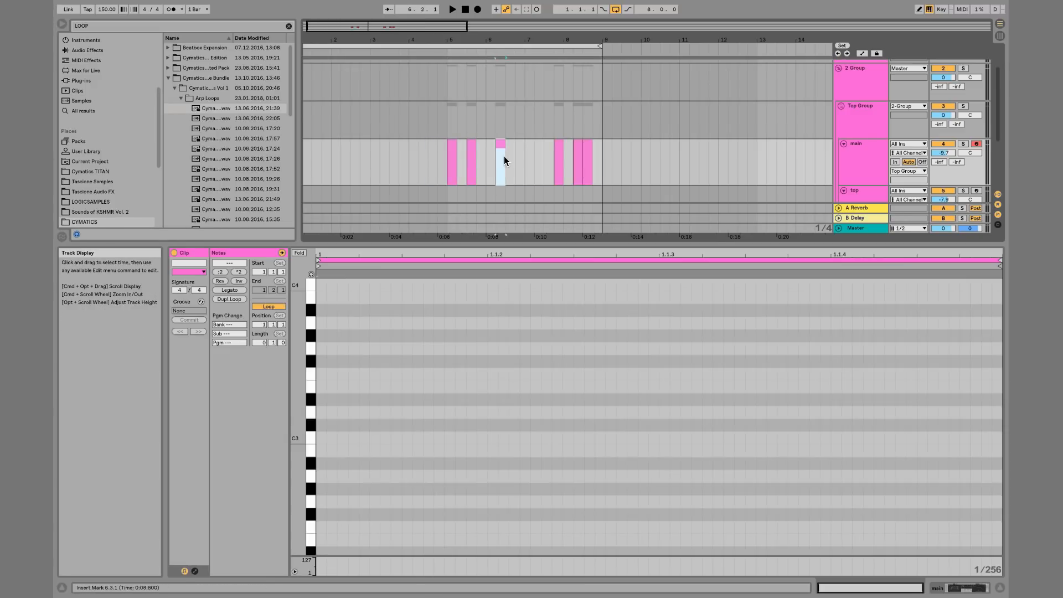
double_click(527, 156)
click(516, 154)
double_click(516, 154)
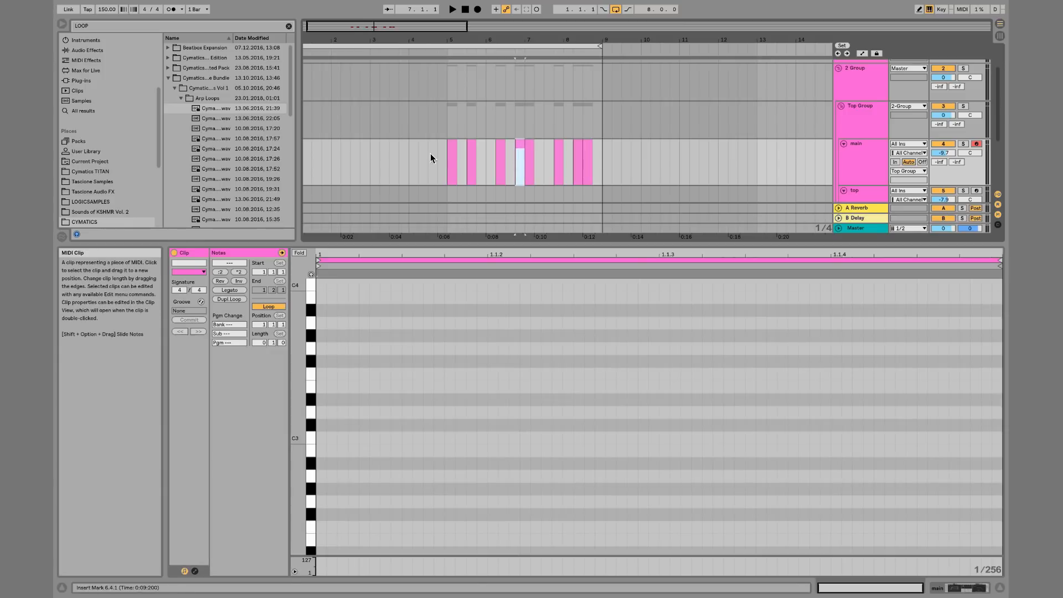
double_click(426, 156)
Create another empty MIDI clip near bar 11 on the main track
key(shift+z)
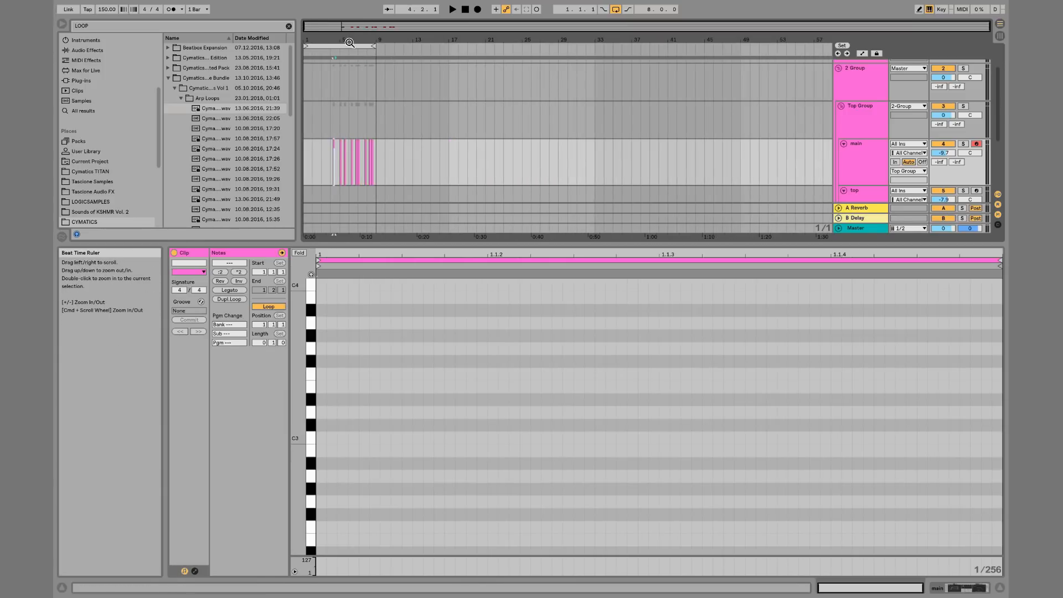
double_click(398, 145)
right_click(397, 145)
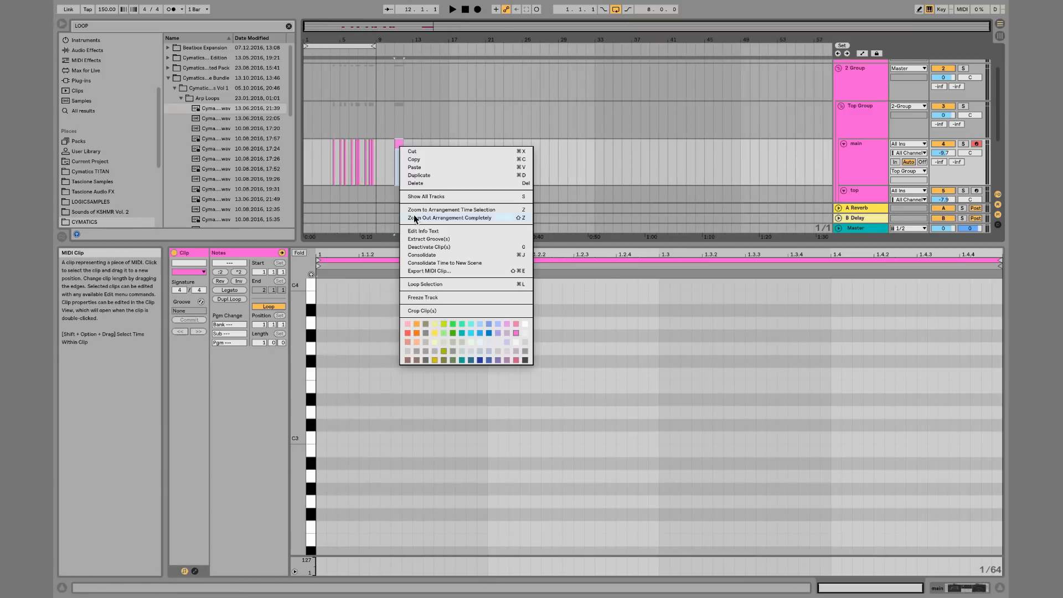
click(540, 134)
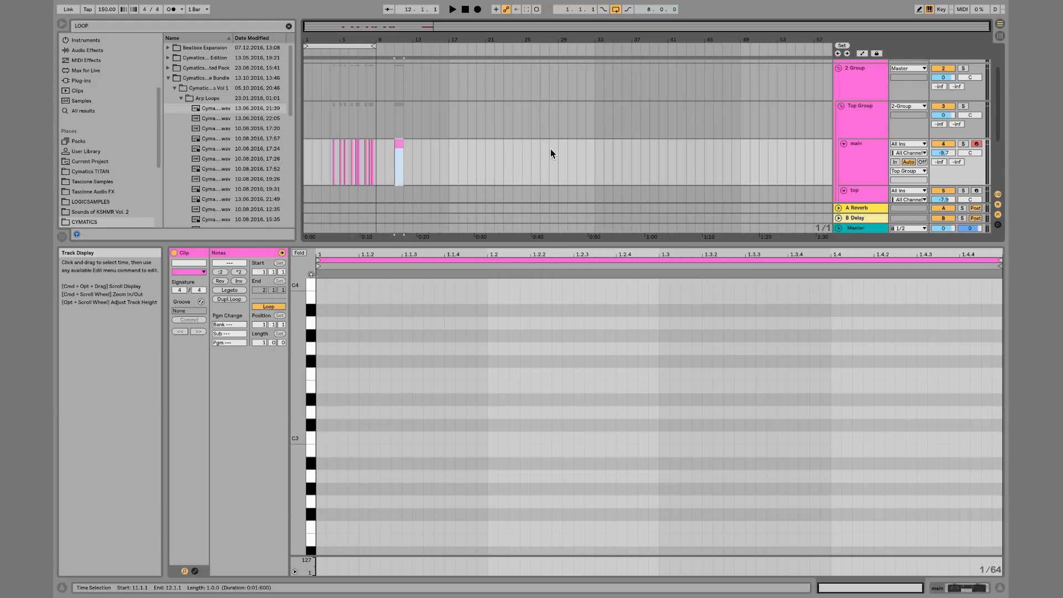
right_click(551, 148)
click(608, 229)
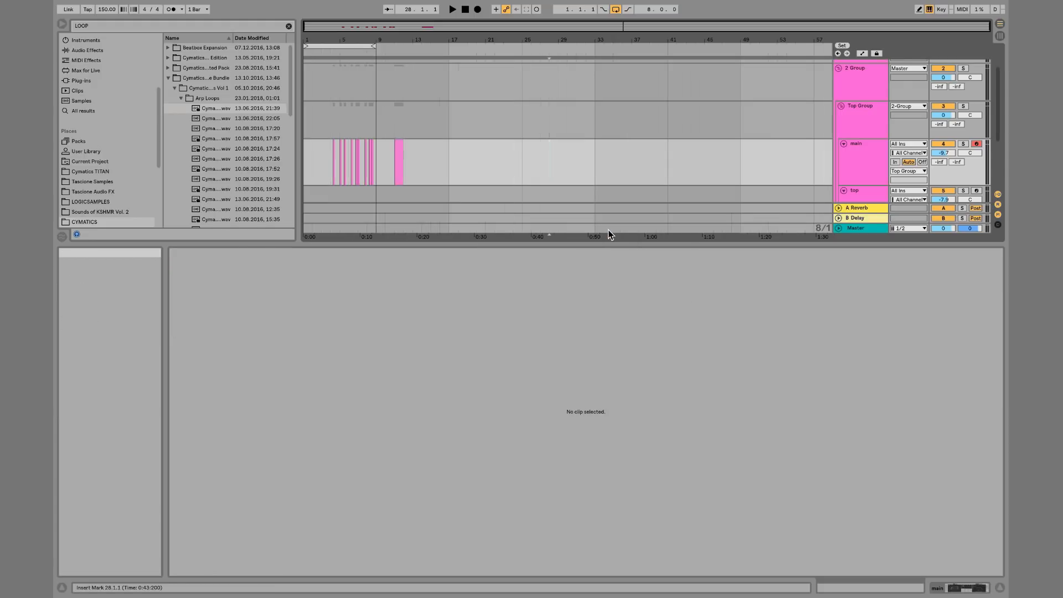
Delete all MIDI clips from the main track
double_click(502, 144)
key(Delete)
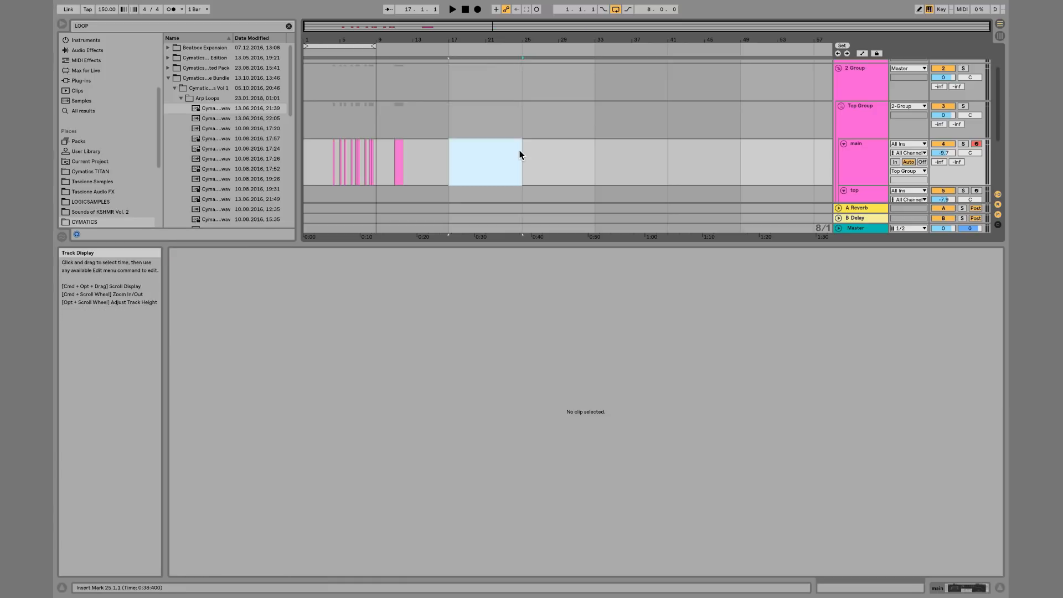
drag(481, 150, 318, 150)
key(Delete)
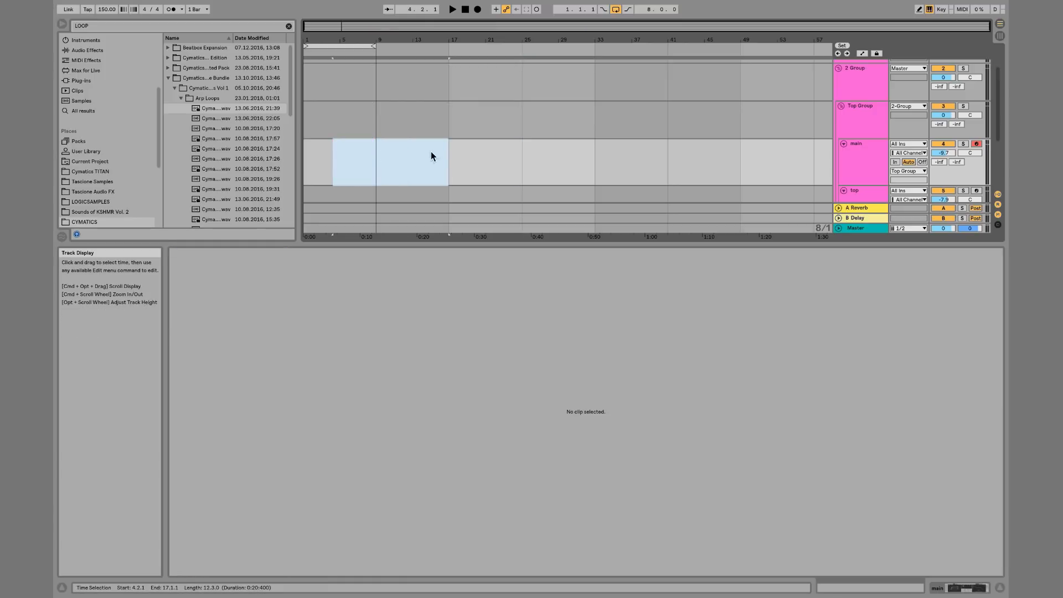
Create an 8-bar MIDI clip starting at bar 17 and delete it
click(446, 149)
double_click(504, 150)
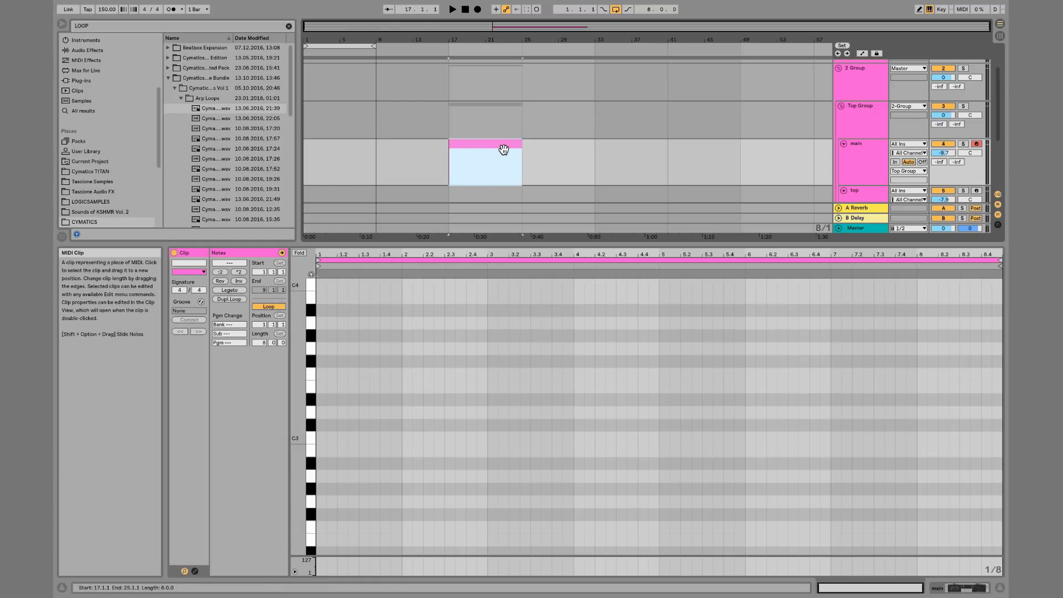
key(Delete)
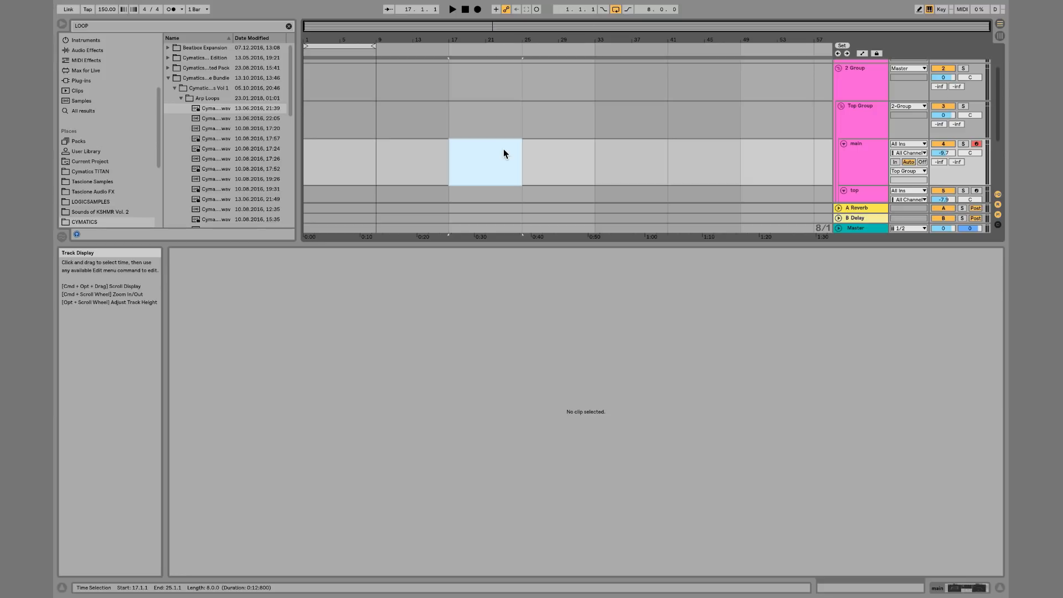
Insert an empty MIDI clip into the time selection from bar 17 to bar 25
key(super+shift+m)
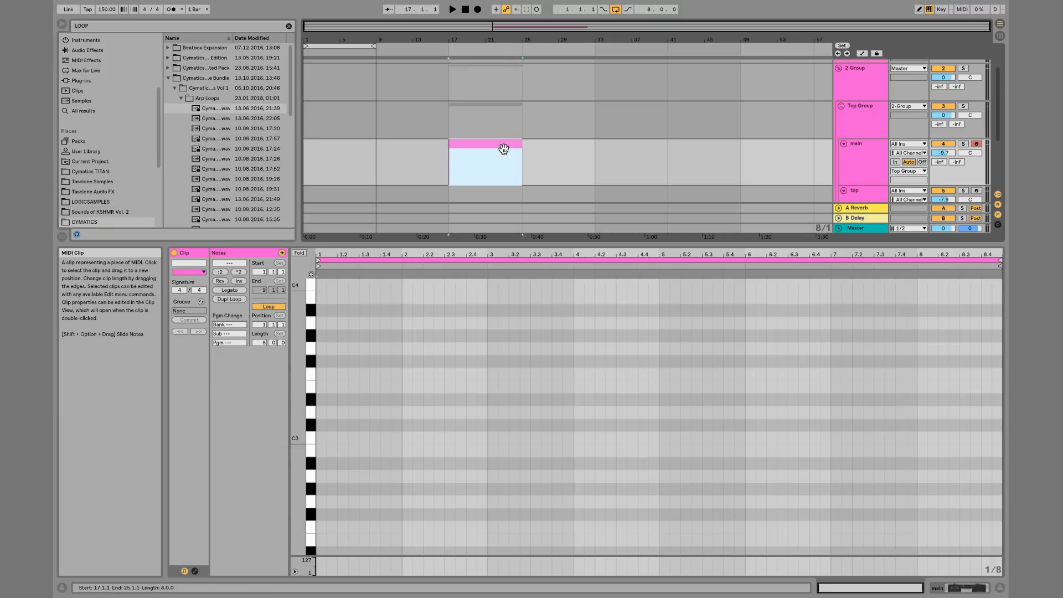
drag(497, 39, 496, 69)
right_click(507, 175)
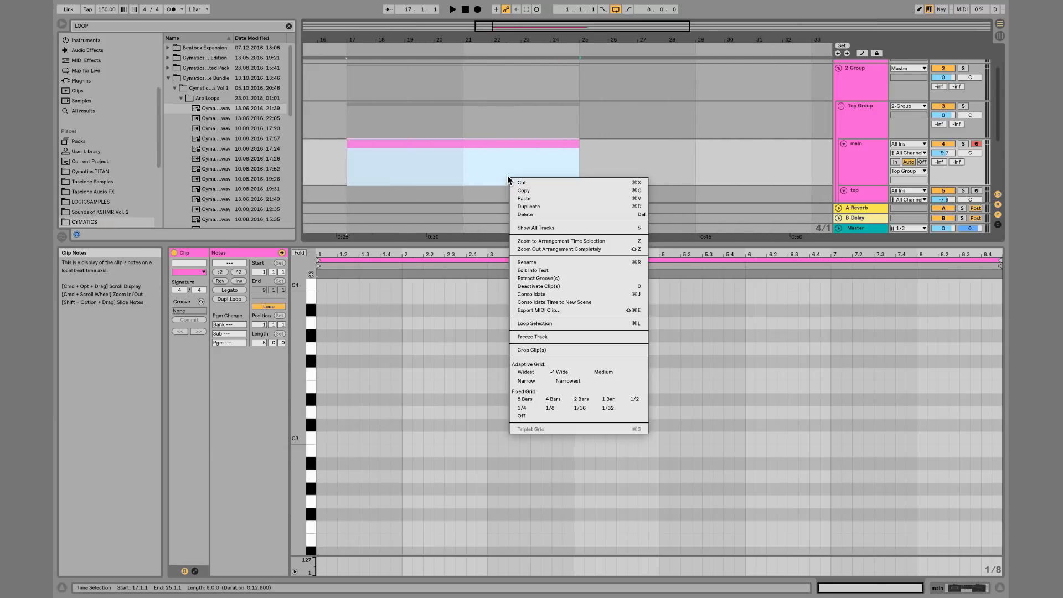
click(475, 168)
Deactivate the clip's section from bar 21 to bar 25 and undo the deactivation
drag(474, 168, 559, 144)
key(0)
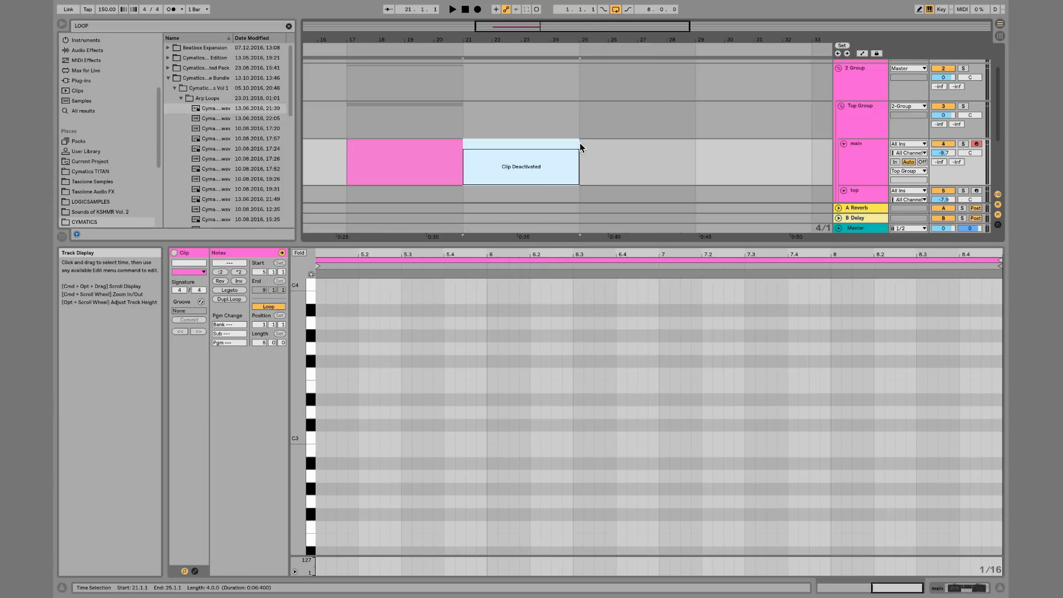
key(ctrl+z)
click(427, 157)
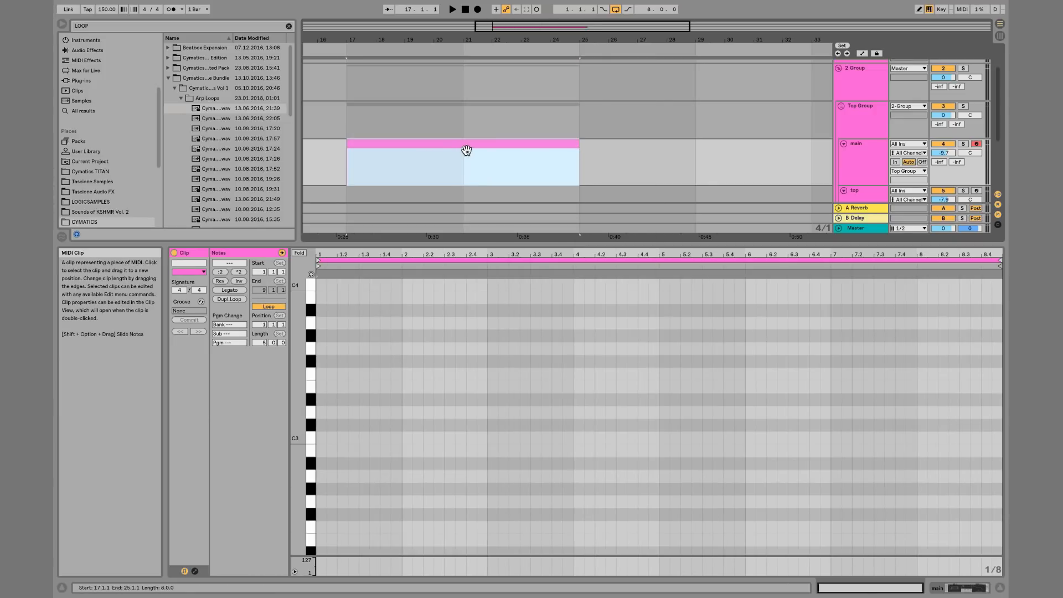
click(616, 138)
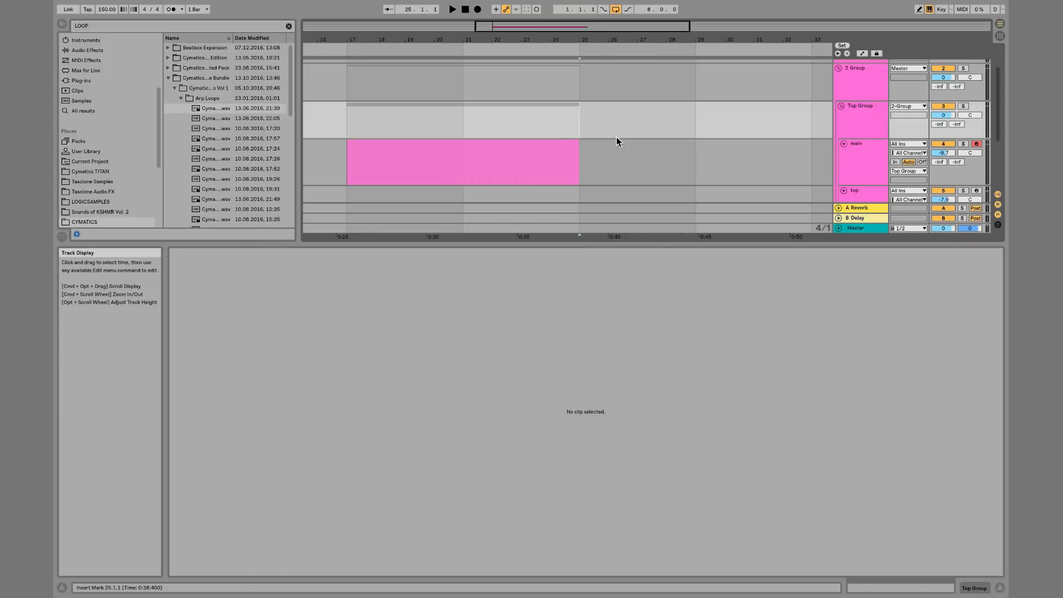
click(551, 145)
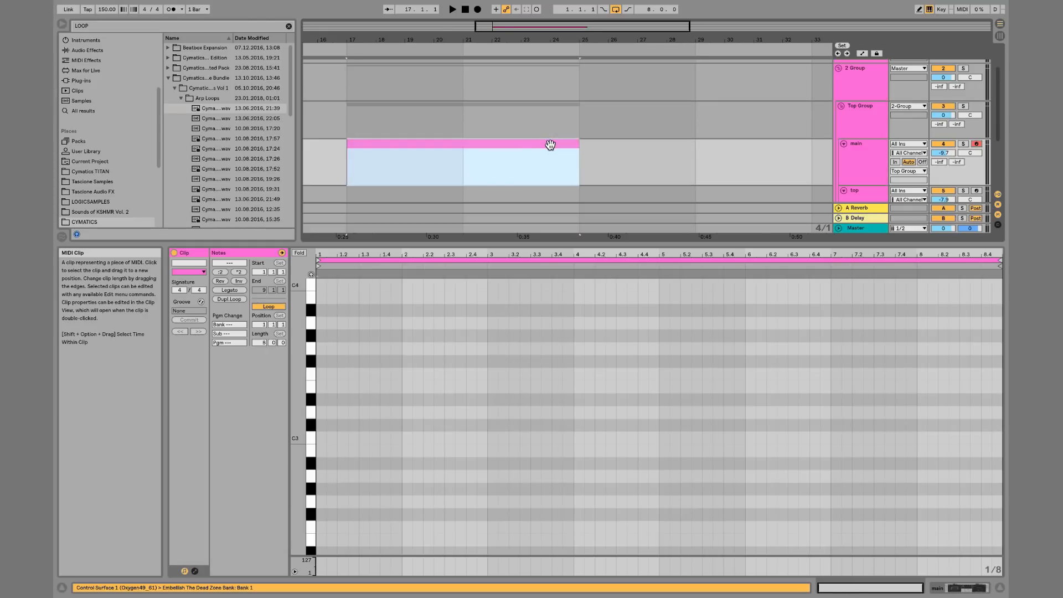
click(463, 161)
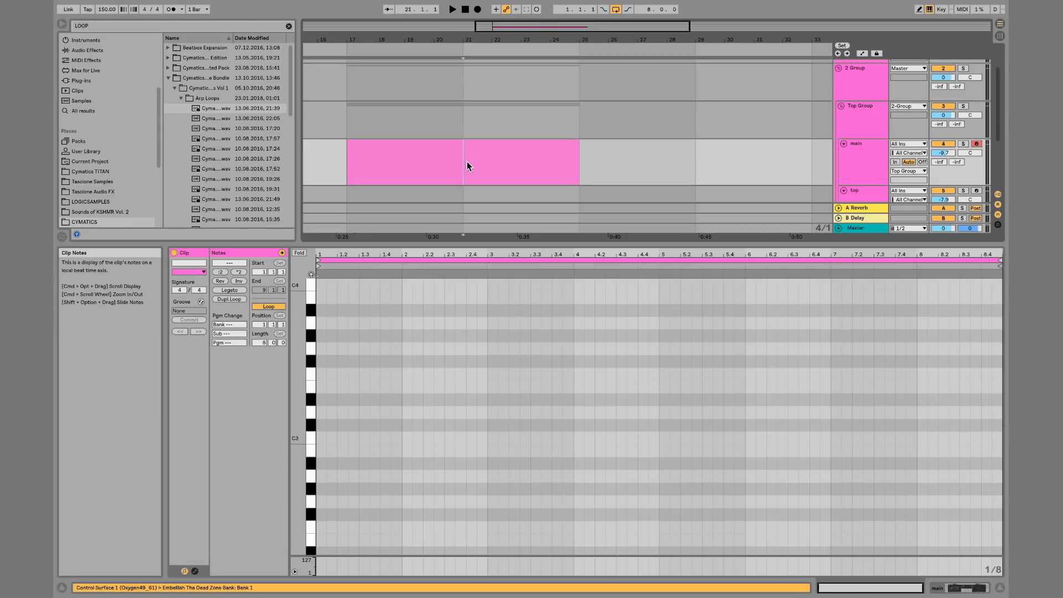
right_click(614, 159)
click(710, 266)
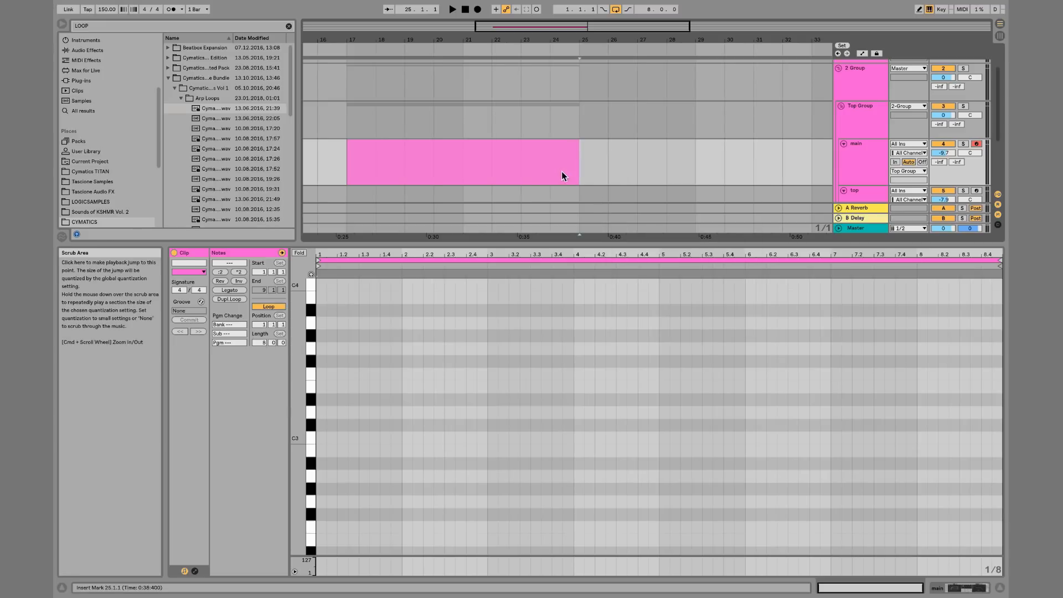
Split the clip at bar 24 and deactivate the part after the split
click(553, 161)
key(super+e)
key(0)
Deactivate the clip sections between bar 20 and bar 22
click(505, 147)
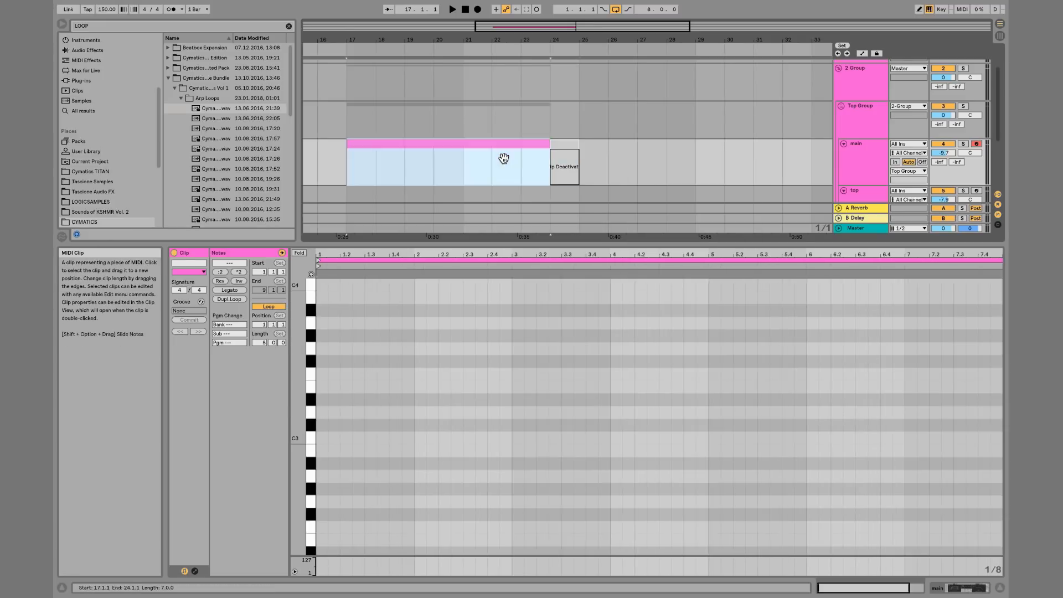
drag(504, 158, 447, 159)
key(super+z)
key(0)
key(0)
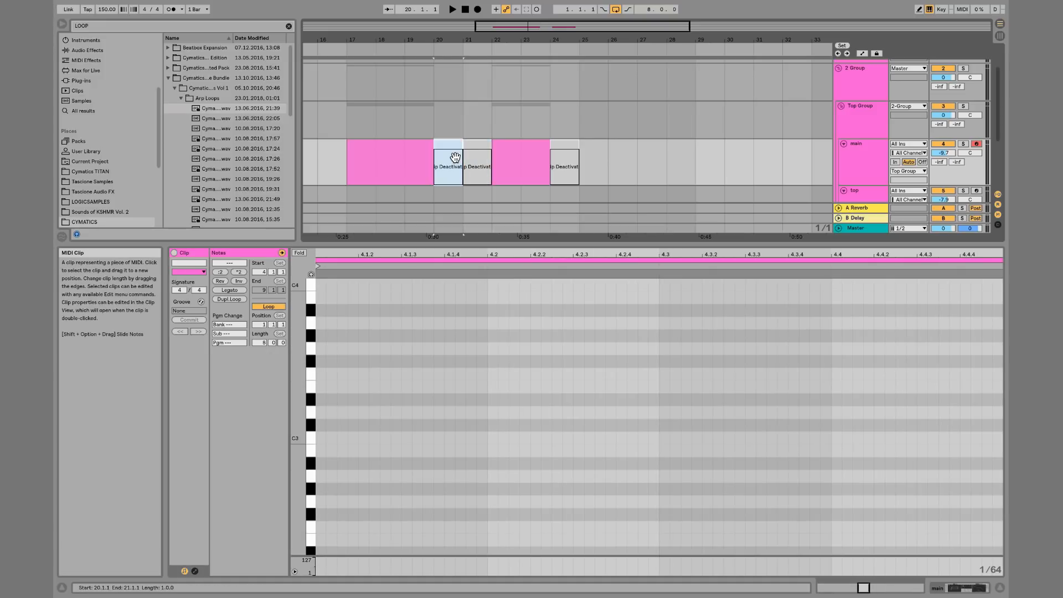
Select all clips on the main track from bar 17 to bar 29 and delete them
click(408, 154)
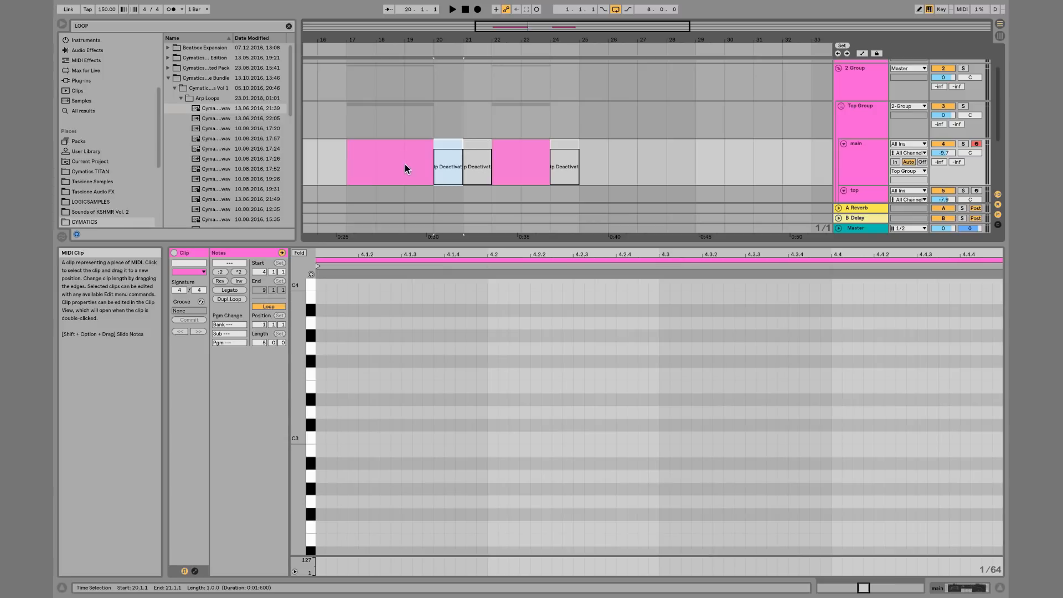
drag(406, 169, 372, 172)
scroll(373, 170, left, 10)
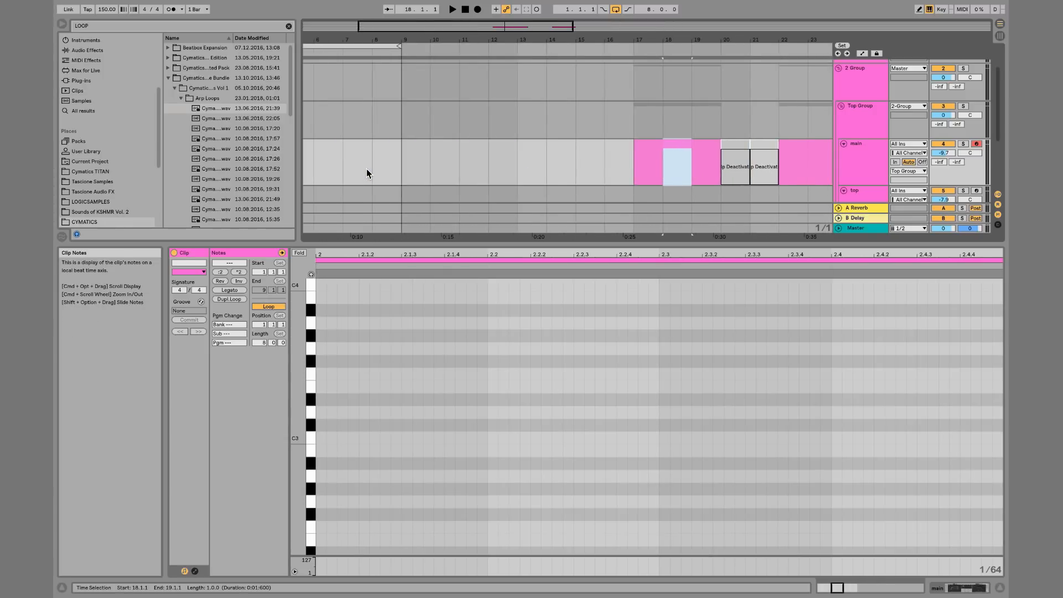
drag(550, 41, 545, 11)
scroll(486, 121, down, 3)
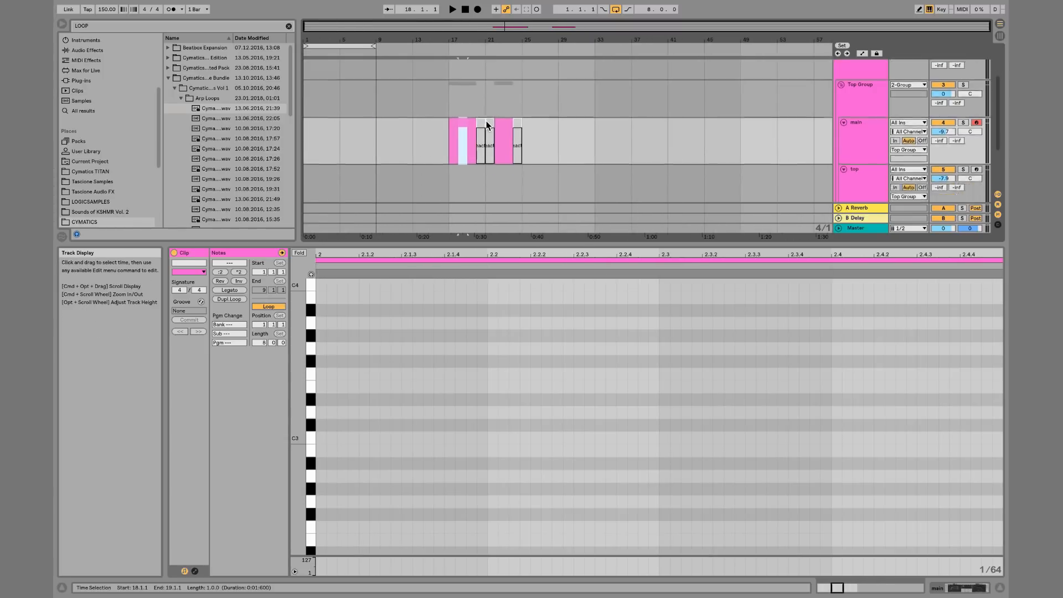
drag(556, 129, 440, 127)
key(Delete)
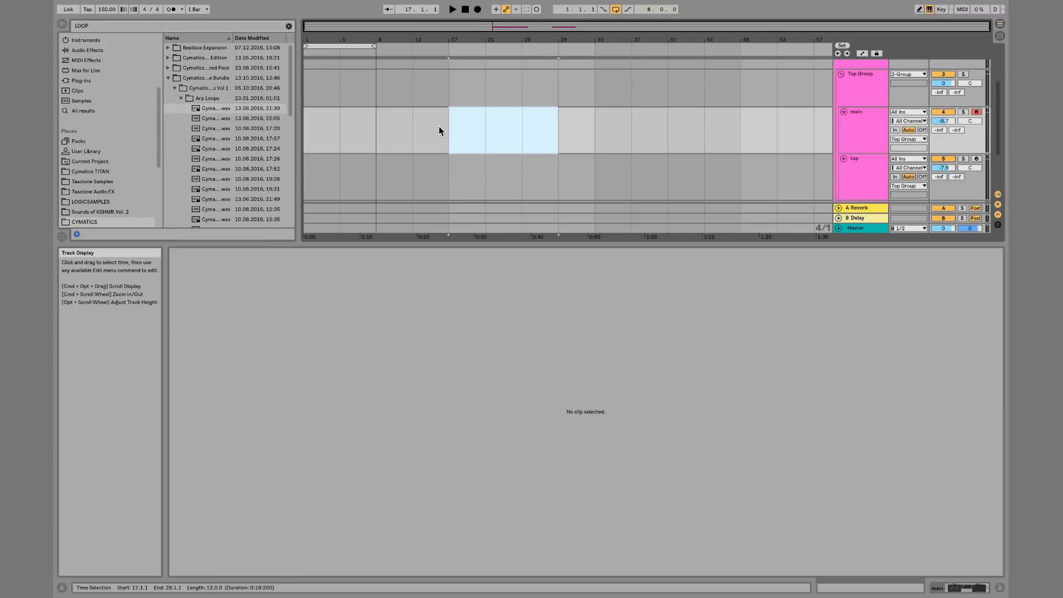
Fold the main and top tracks and the 2 Group, and enlarge the Arrangement area
scroll(439, 125, down, 3)
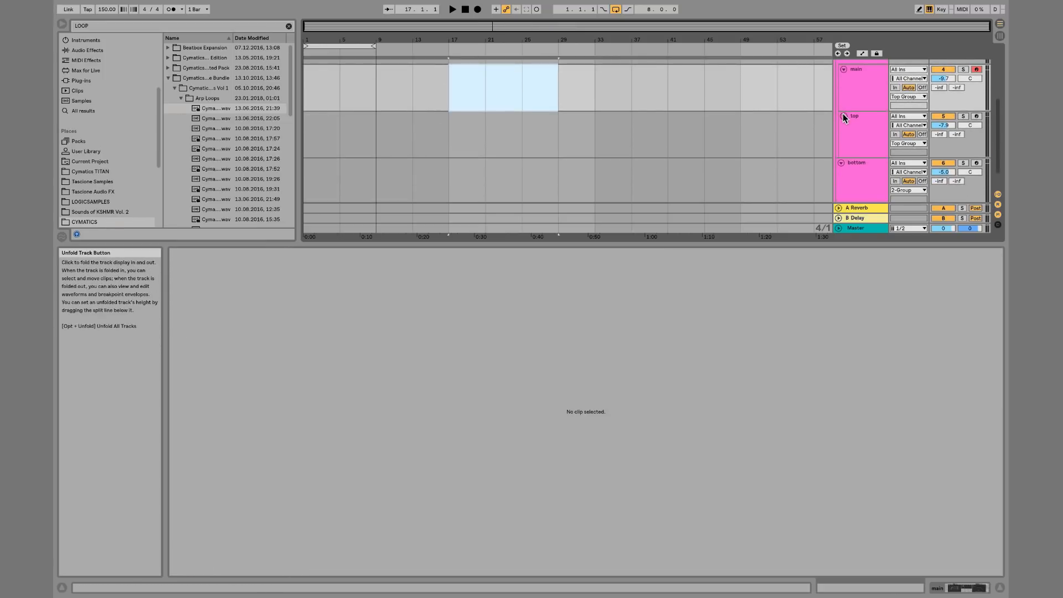
click(843, 114)
scroll(843, 114, up, 2)
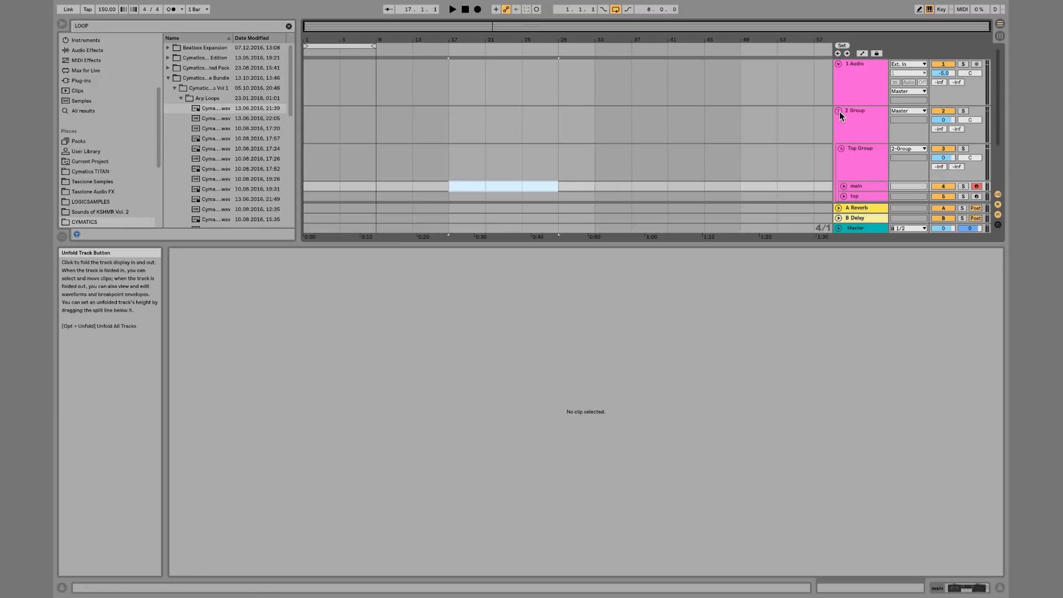
click(840, 111)
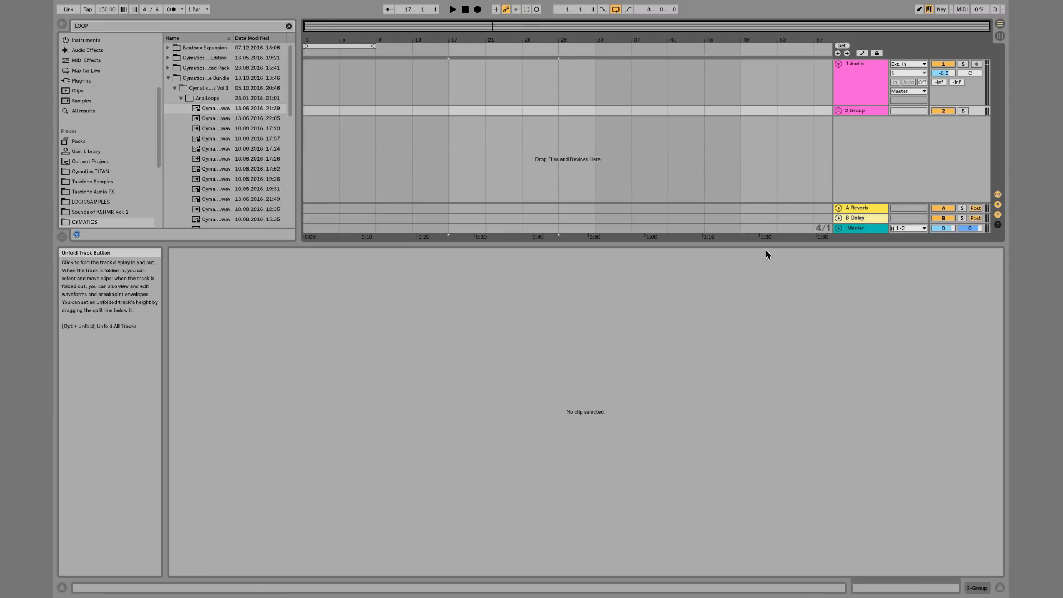
drag(757, 244, 723, 419)
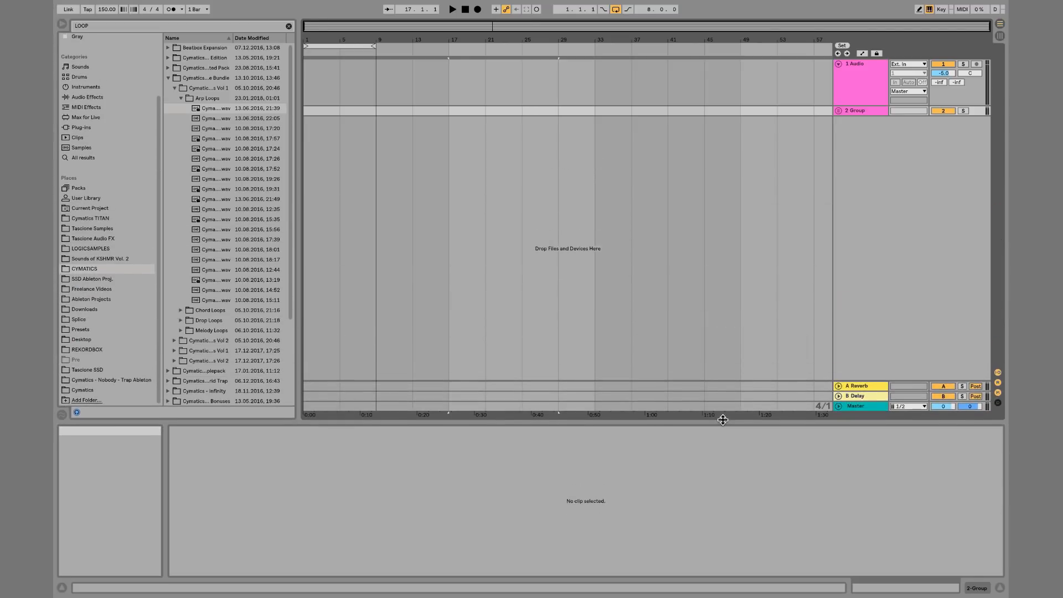